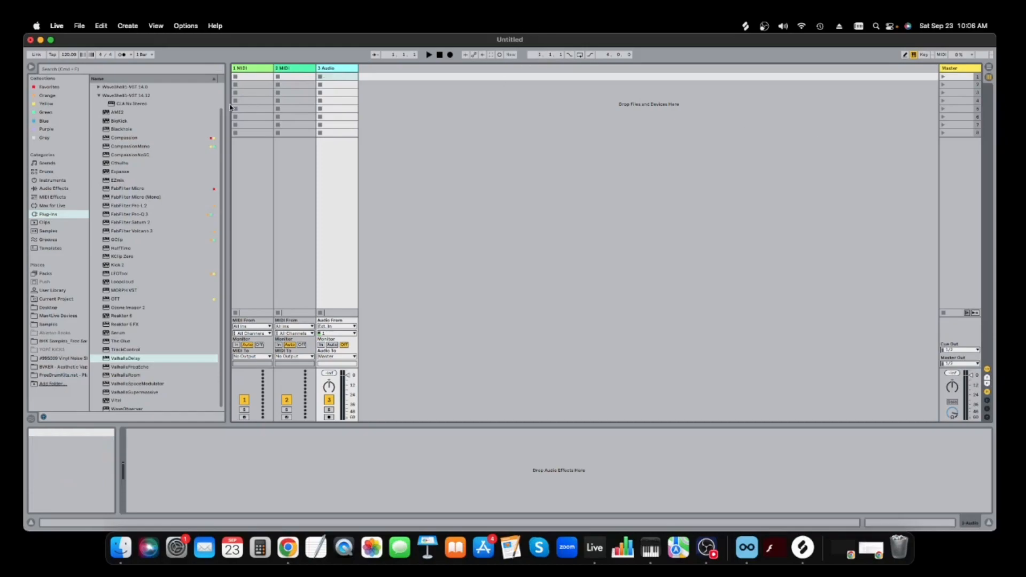
# - Turn on the metronome and set the project tempo to 150 BPM
pyautogui.click(123, 55)
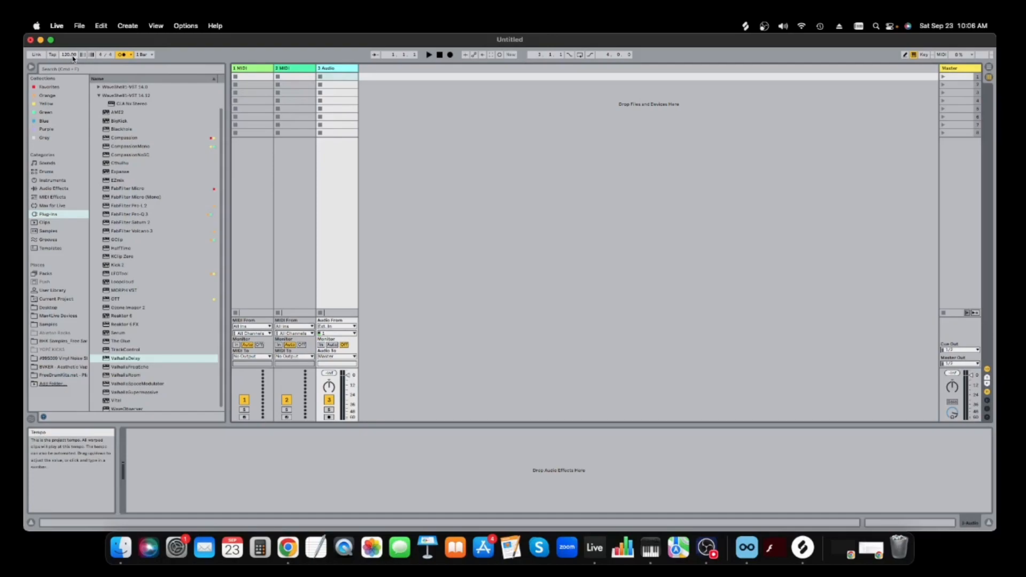
pyautogui.click(72, 55)
pyautogui.write('1')
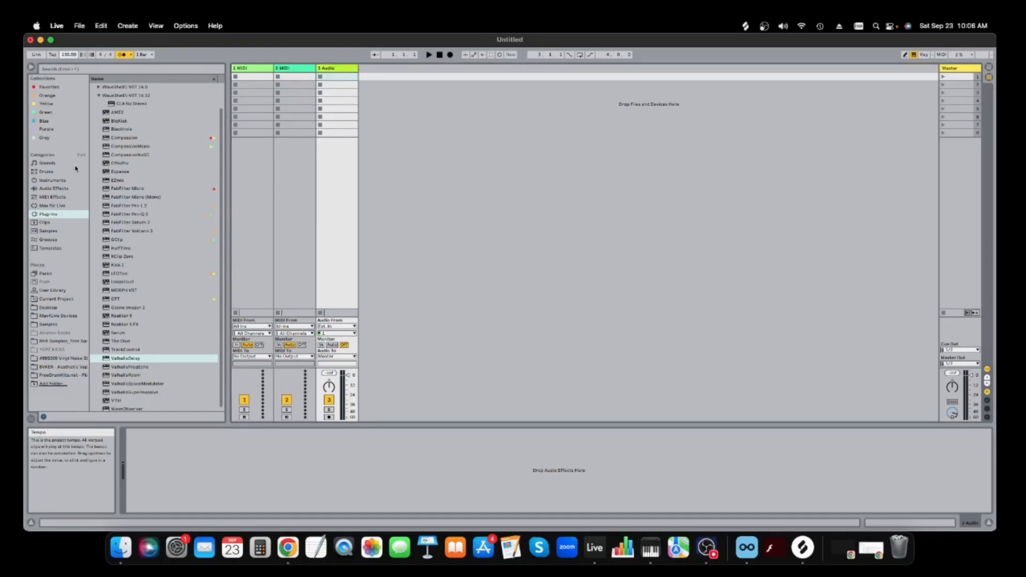
# - Load the Serum plug-in onto a new track and delete the empty audio track and both empty MIDI tracks
pyautogui.click(118, 332)
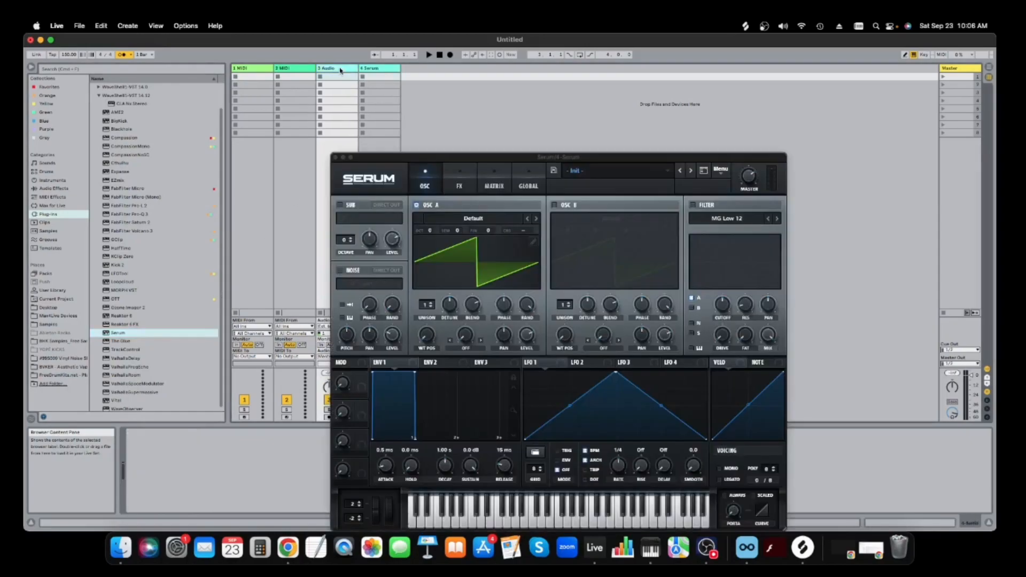
pyautogui.rightClick(341, 70)
pyautogui.click(354, 92)
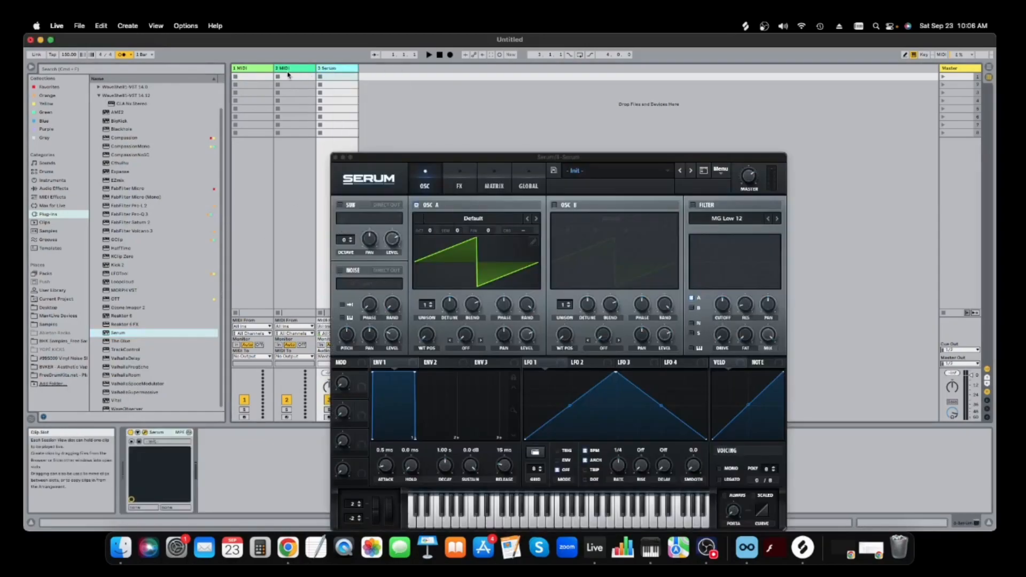
pyautogui.rightClick(288, 76)
pyautogui.rightClick(291, 70)
pyautogui.click(305, 93)
pyautogui.rightClick(266, 70)
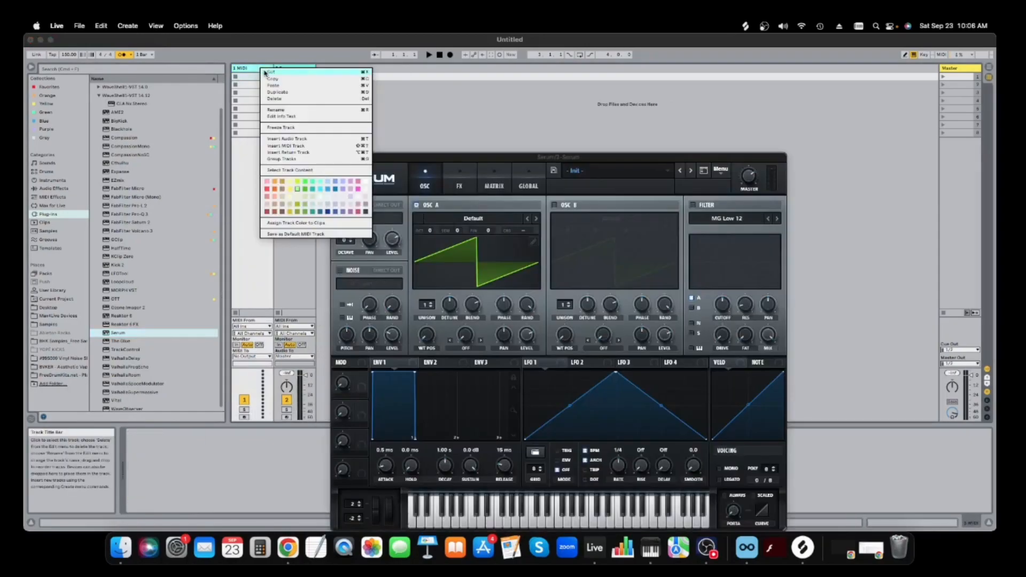
pyautogui.click(279, 92)
# - Load a second Serum instance onto another new track and move the plug-in windows clear of the track area
pyautogui.moveTo(118, 333); pyautogui.dragTo(304, 68)
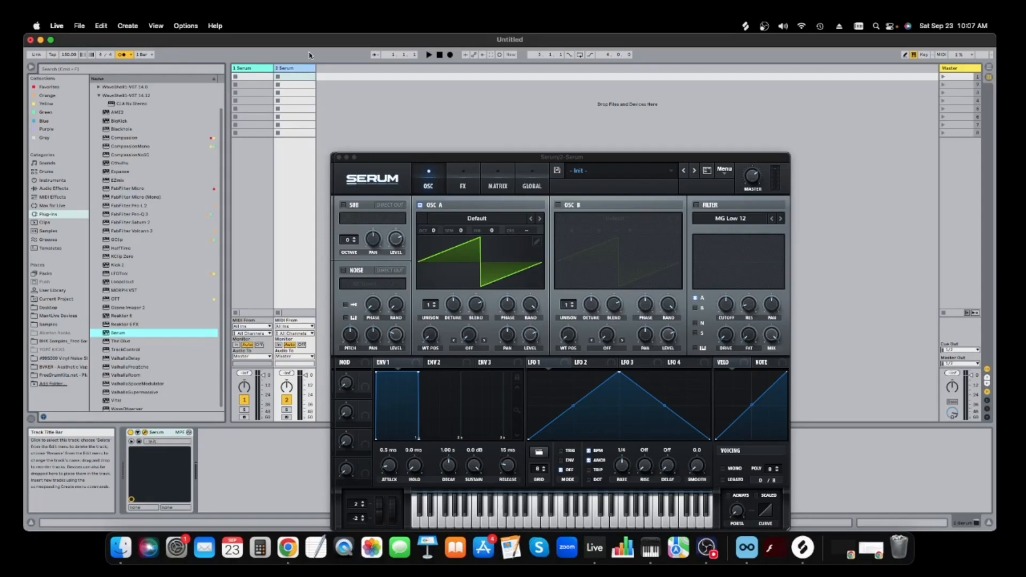
pyautogui.moveTo(410, 158); pyautogui.dragTo(379, 130)
pyautogui.click(816, 131)
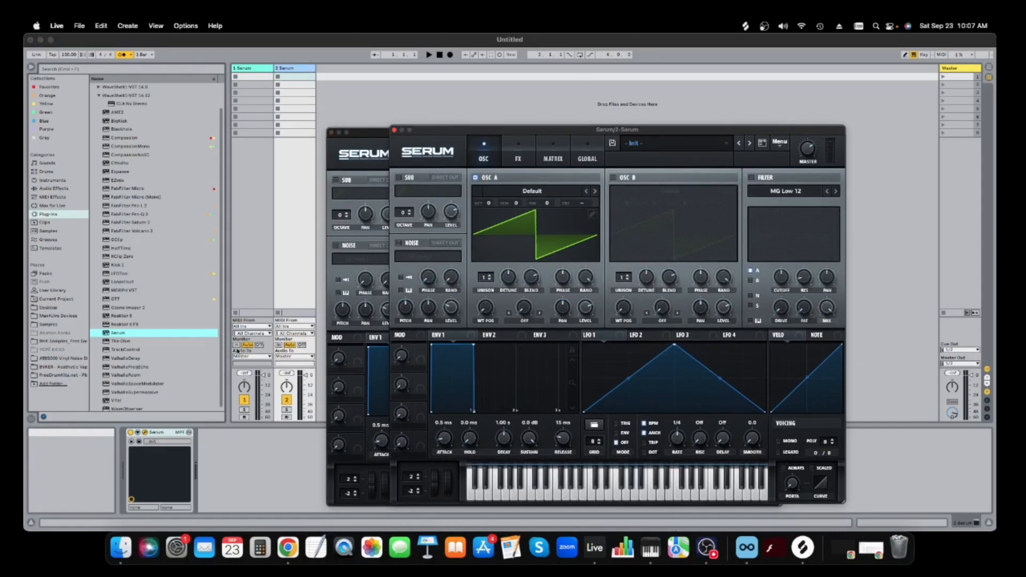
# - Arm the first Serum track for recording and bring its Serum window to the front
pyautogui.click(245, 418)
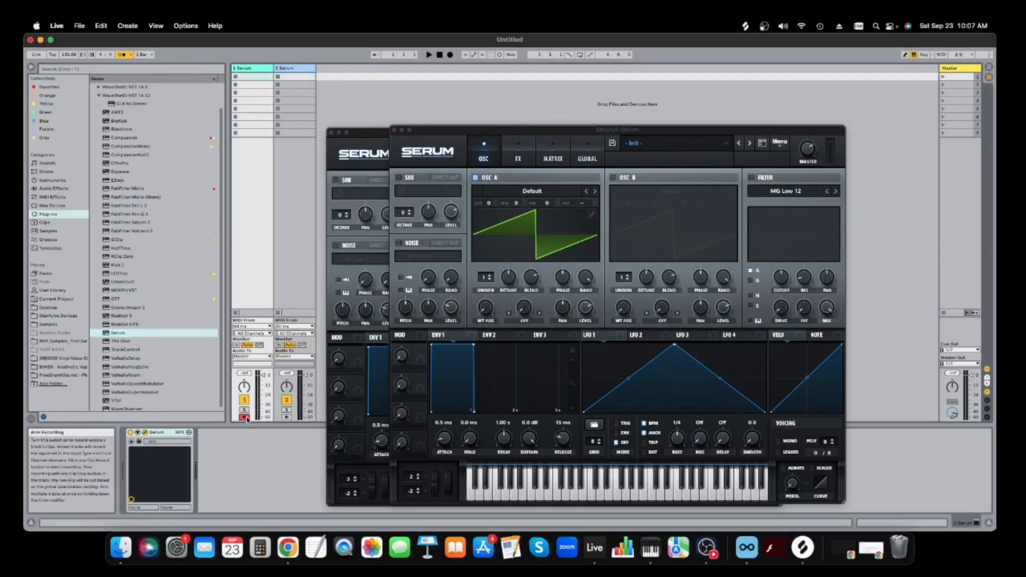
pyautogui.click(387, 133)
pyautogui.moveTo(386, 133); pyautogui.dragTo(399, 108)
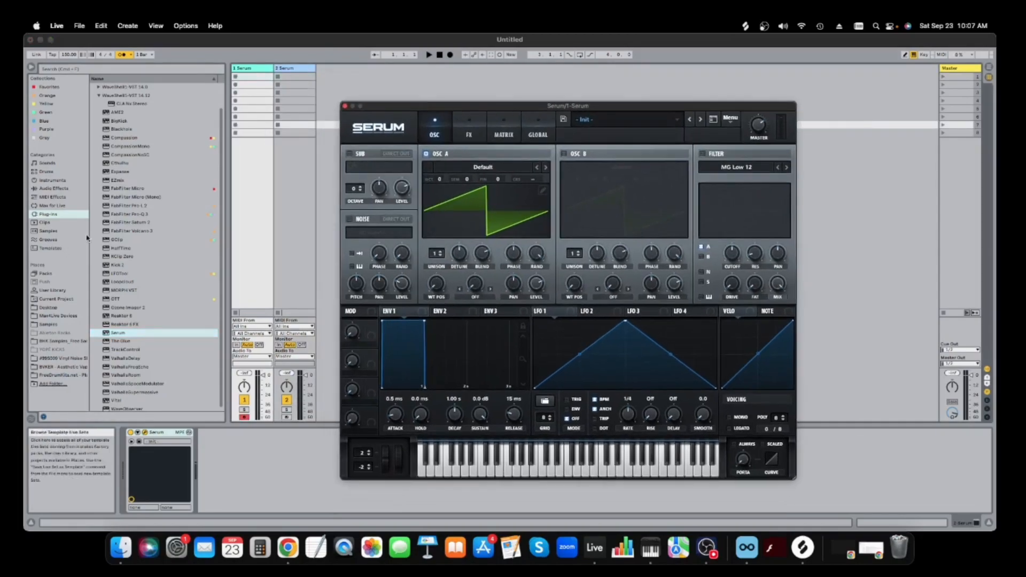
# - Add FabFilter Pro-L 2 to the first Serum track and arrange the plug-in windows with Serum in front
pyautogui.click(131, 206)
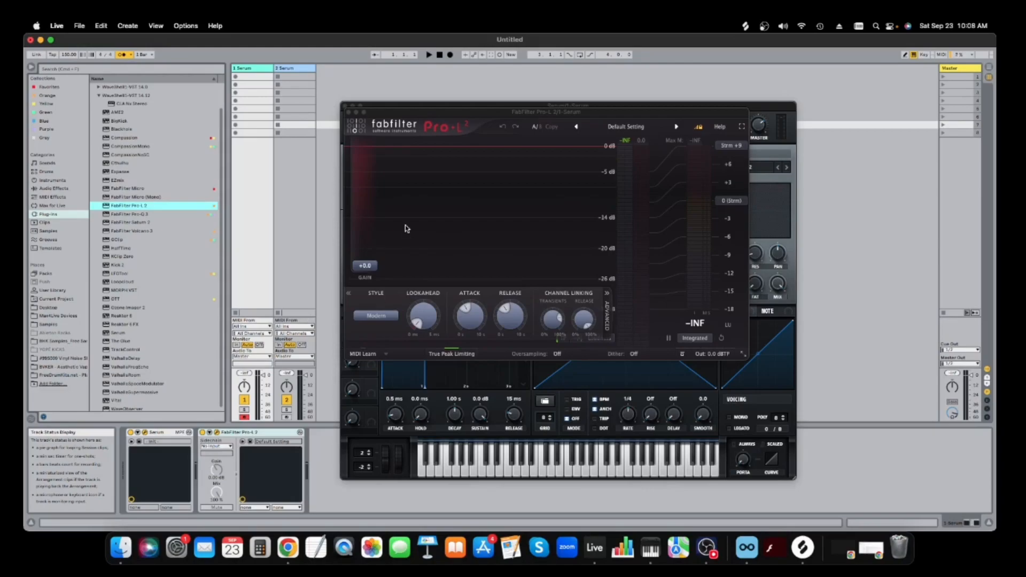
pyautogui.click(595, 105)
pyautogui.moveTo(557, 107); pyautogui.dragTo(646, 98)
pyautogui.moveTo(396, 115); pyautogui.dragTo(447, 144)
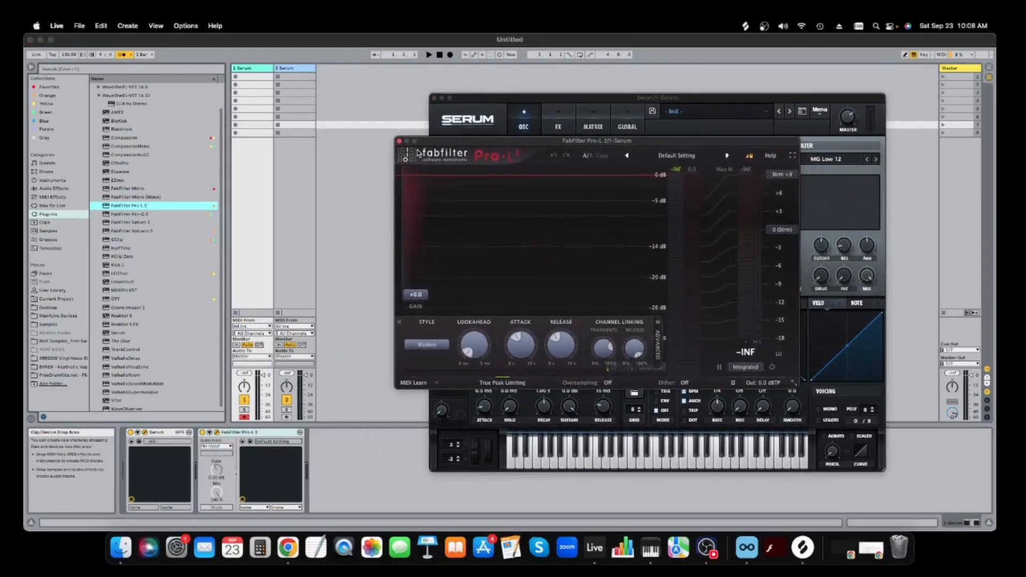
pyautogui.moveTo(560, 138); pyautogui.dragTo(567, 143)
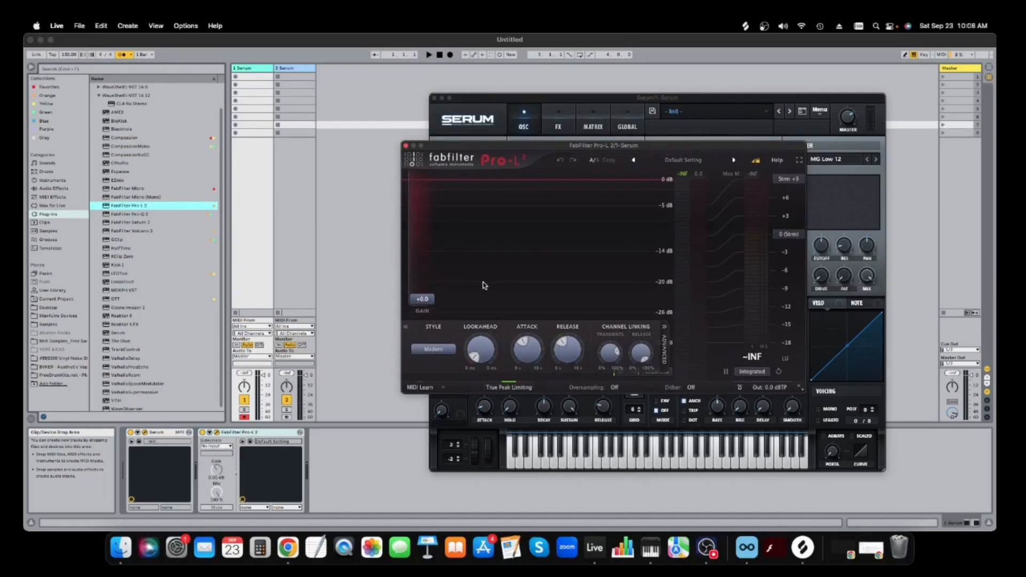
pyautogui.moveTo(462, 145); pyautogui.dragTo(456, 157)
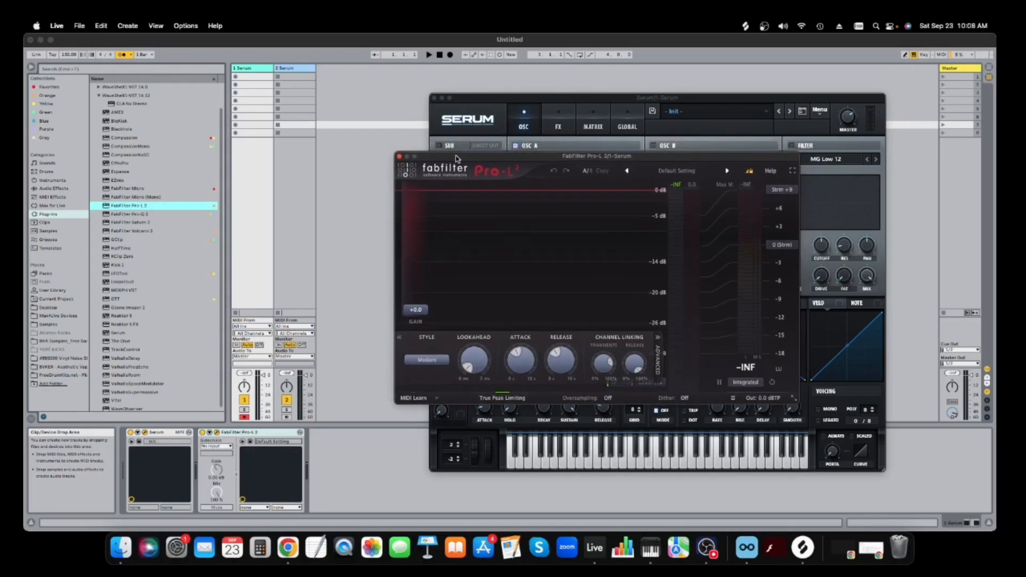
pyautogui.moveTo(497, 98); pyautogui.dragTo(479, 97)
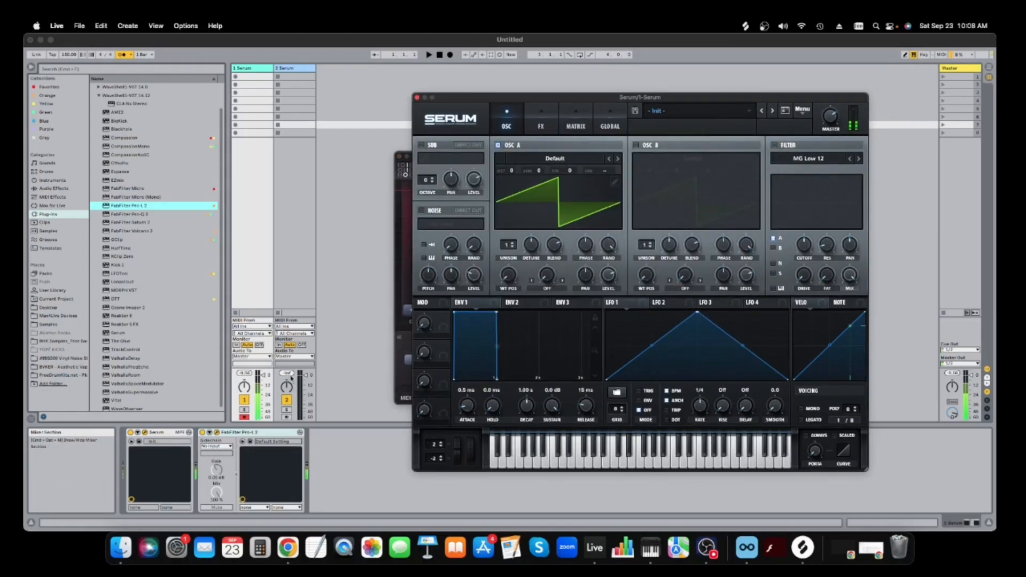
# - Load the Spectral wavetable Phase Werb [SL] into oscillator A
pyautogui.click(544, 159)
pyautogui.moveTo(544, 193)
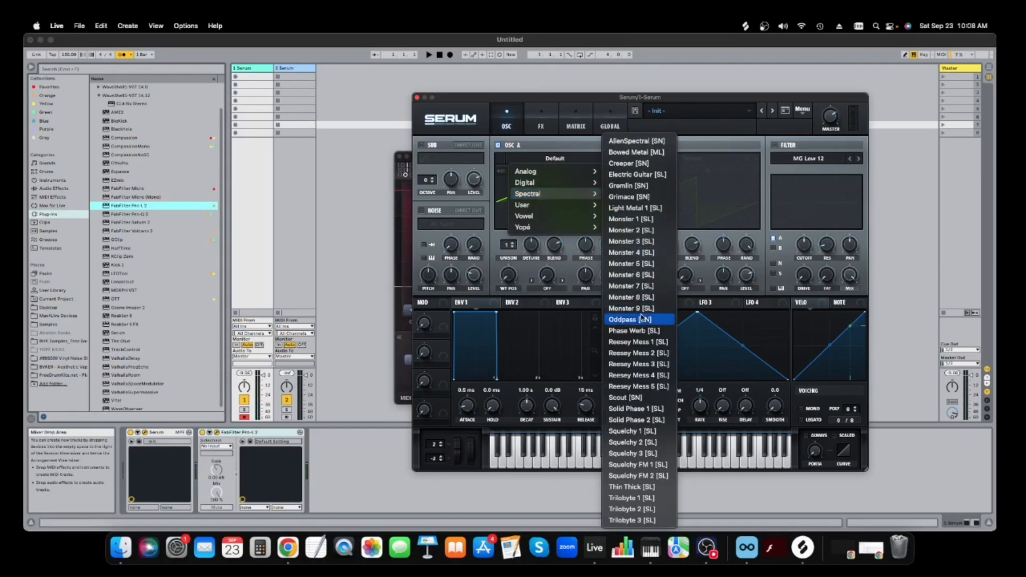
pyautogui.click(635, 330)
pyautogui.click(560, 159)
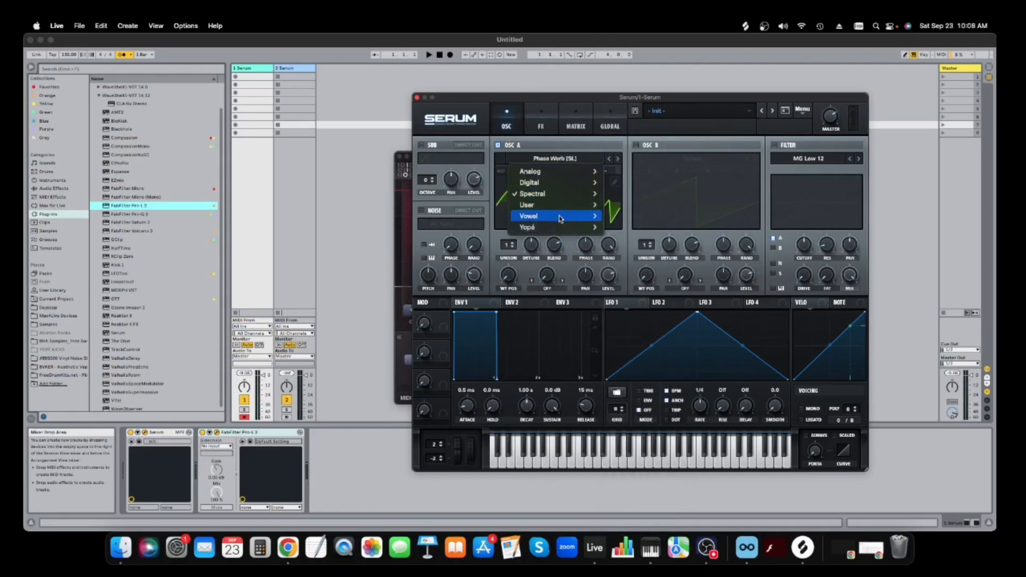
pyautogui.click(567, 93)
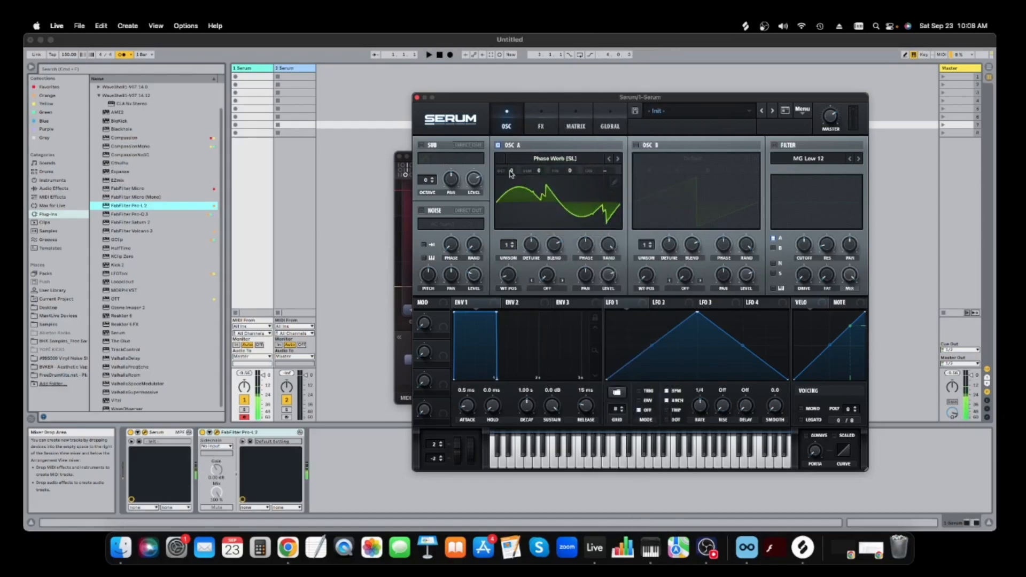
# - Lower oscillator A to -2 octaves and assign LFO 1 to its wavetable position
pyautogui.moveTo(511, 171); pyautogui.dragTo(512, 205)
pyautogui.moveTo(508, 274); pyautogui.dragTo(516, 164)
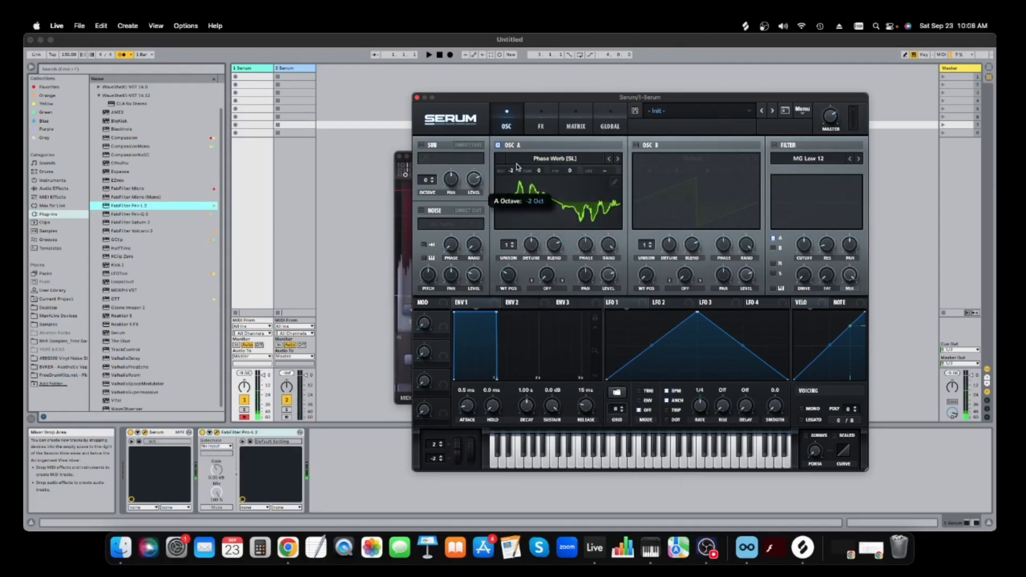
pyautogui.moveTo(509, 274); pyautogui.dragTo(511, 308)
pyautogui.moveTo(612, 302); pyautogui.dragTo(490, 289)
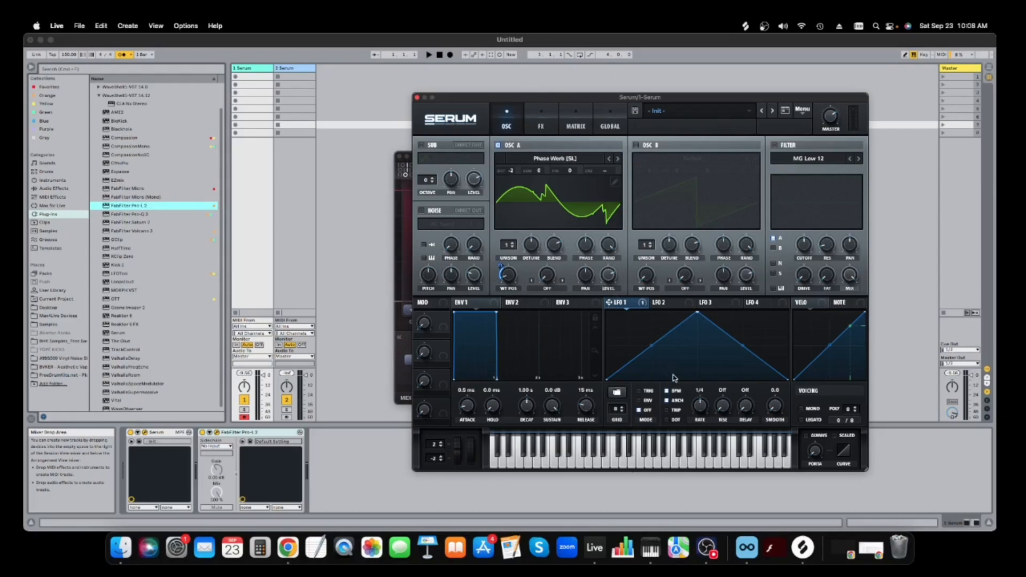
# - Reshape LFO 1 into a wide flat-topped curve with an added upper point and set it to Trig mode
pyautogui.doubleClick(741, 324)
pyautogui.moveTo(741, 324); pyautogui.dragTo(765, 309)
pyautogui.moveTo(697, 314); pyautogui.dragTo(655, 297)
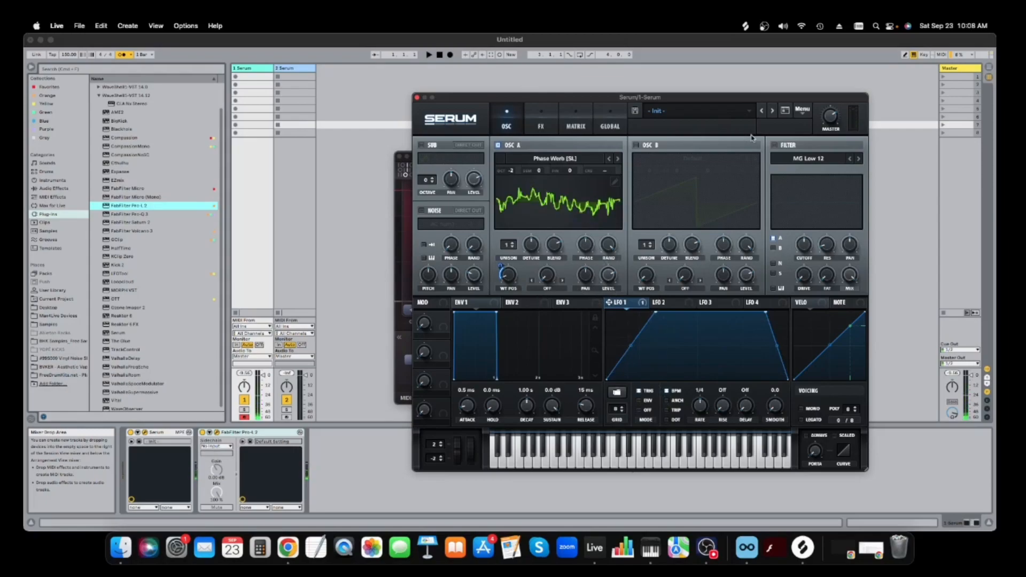
# - Enable the MG Low 12 filter, modulate its cutoff with LFO 1, and shift LFO 1's second upper point earlier for a longer fall
pyautogui.click(776, 145)
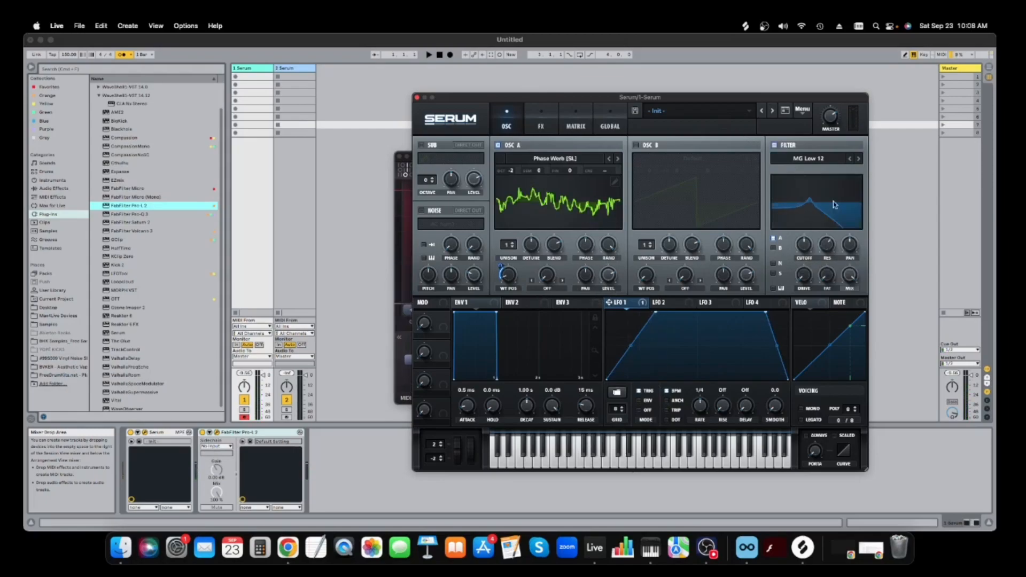
pyautogui.moveTo(798, 272); pyautogui.dragTo(808, 252)
pyautogui.moveTo(628, 303); pyautogui.dragTo(803, 245)
pyautogui.moveTo(766, 312); pyautogui.dragTo(702, 284)
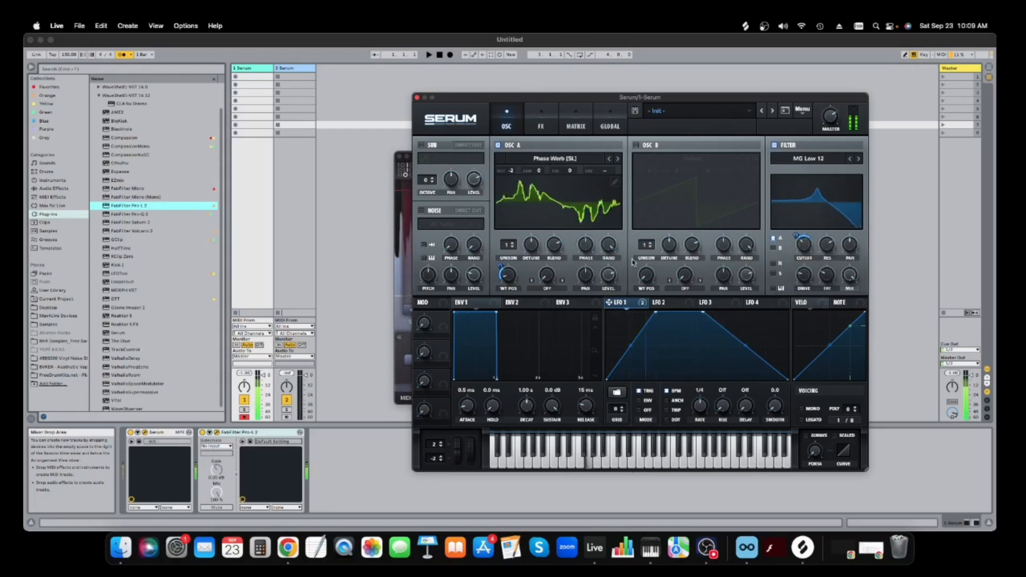
# - Enable oscillator B and set oscillator A's warp mode to FM from B
pyautogui.click(635, 146)
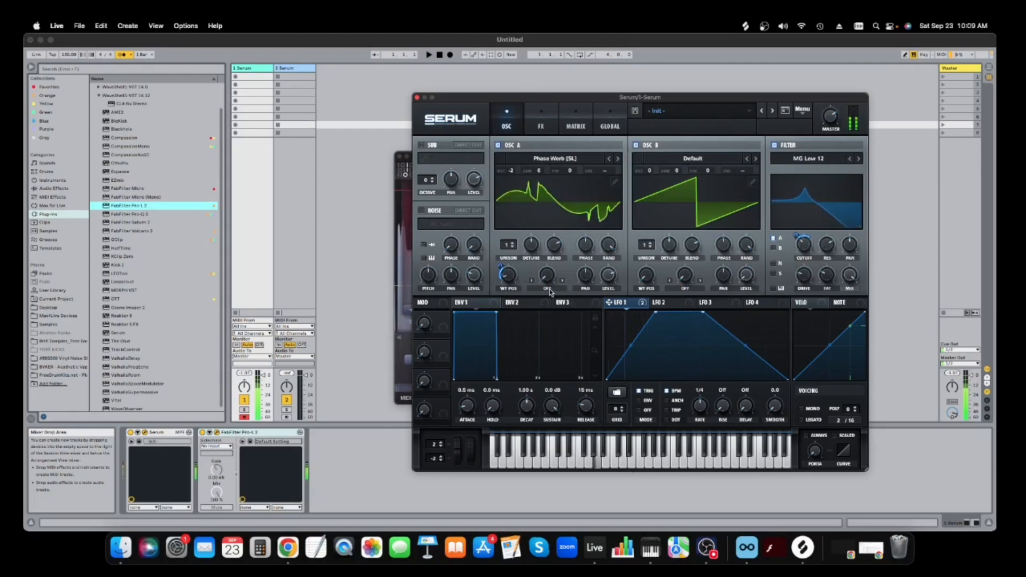
pyautogui.click(545, 267)
pyautogui.click(556, 464)
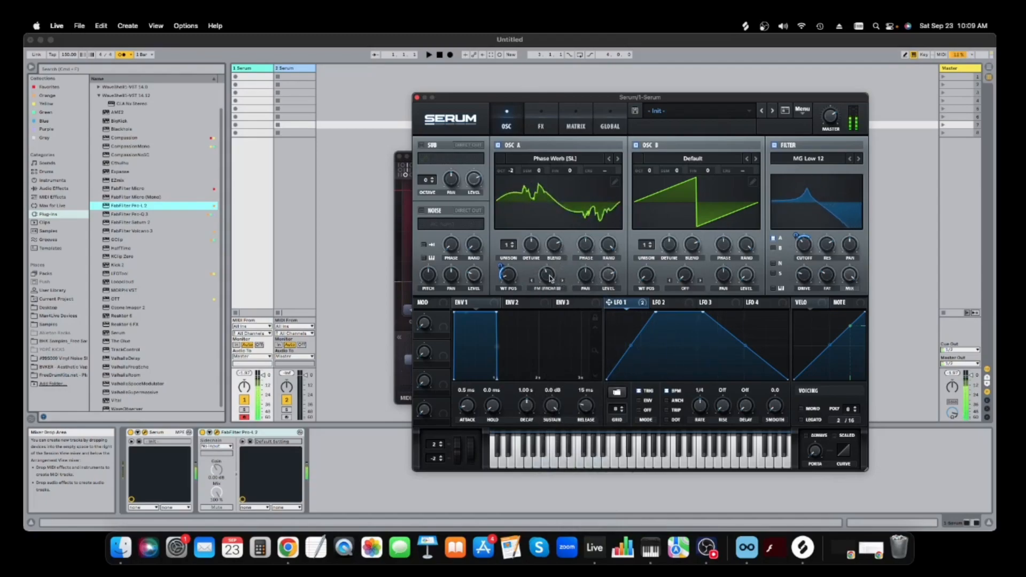
# - Modulate oscillator A's FM warp with LFO 2 in Trig mode, shaped as a curve that starts high and decays
pyautogui.moveTo(550, 278); pyautogui.dragTo(550, 284)
pyautogui.click(658, 302)
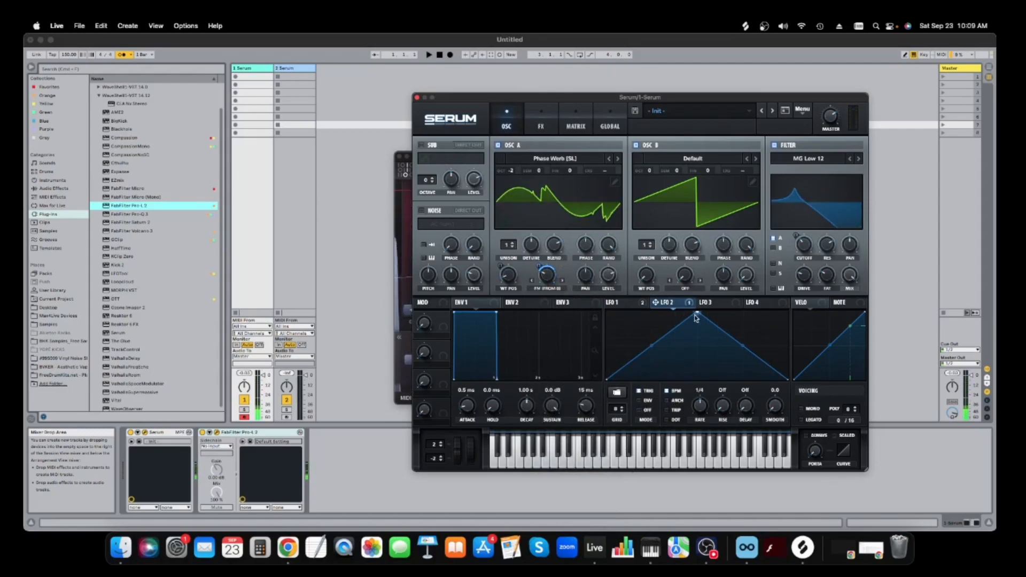
pyautogui.moveTo(695, 316); pyautogui.dragTo(567, 331)
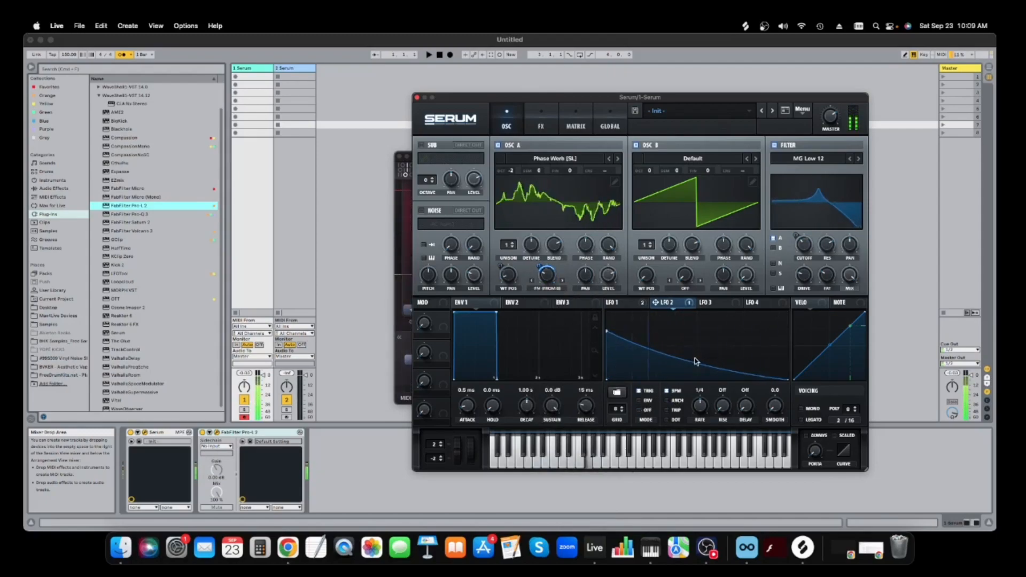
# - Set oscillator A's warp amount to 40% and adjust the filter cutoff, with resonance at about 55%
pyautogui.moveTo(553, 281); pyautogui.dragTo(549, 287)
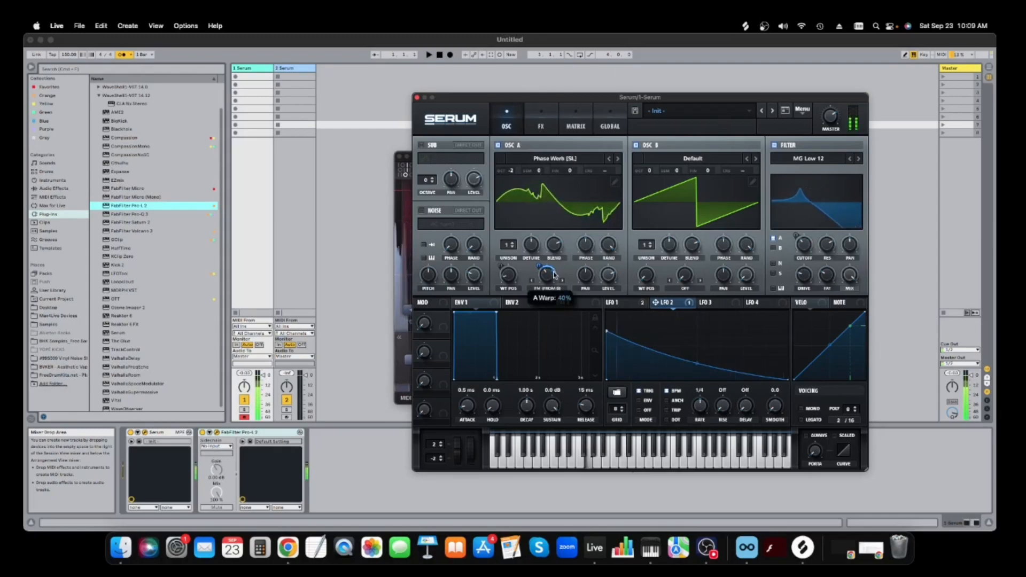
pyautogui.moveTo(803, 250); pyautogui.dragTo(826, 259)
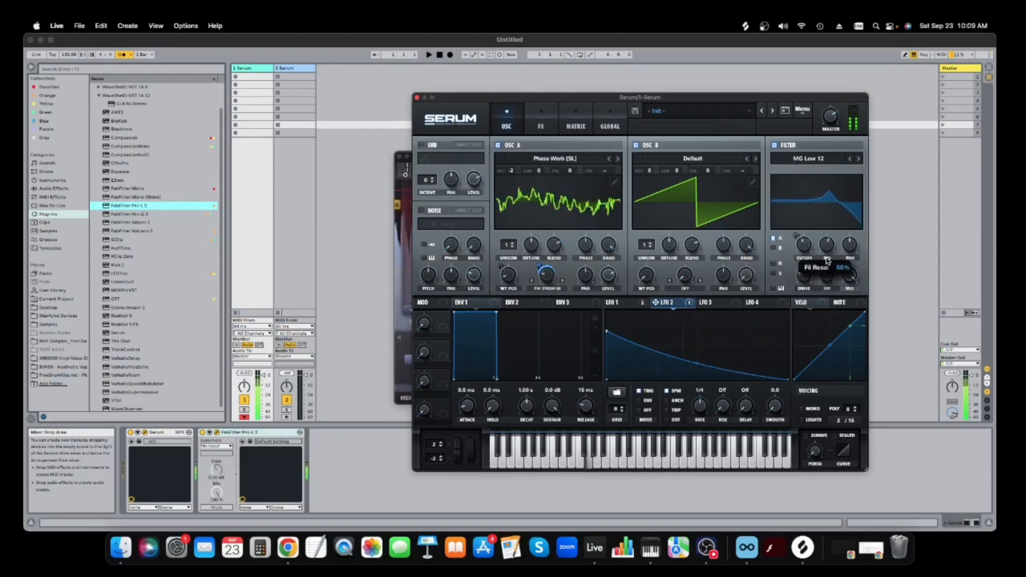
# - Enable the Tube distortion effect and set its drive to 52%
pyautogui.click(540, 121)
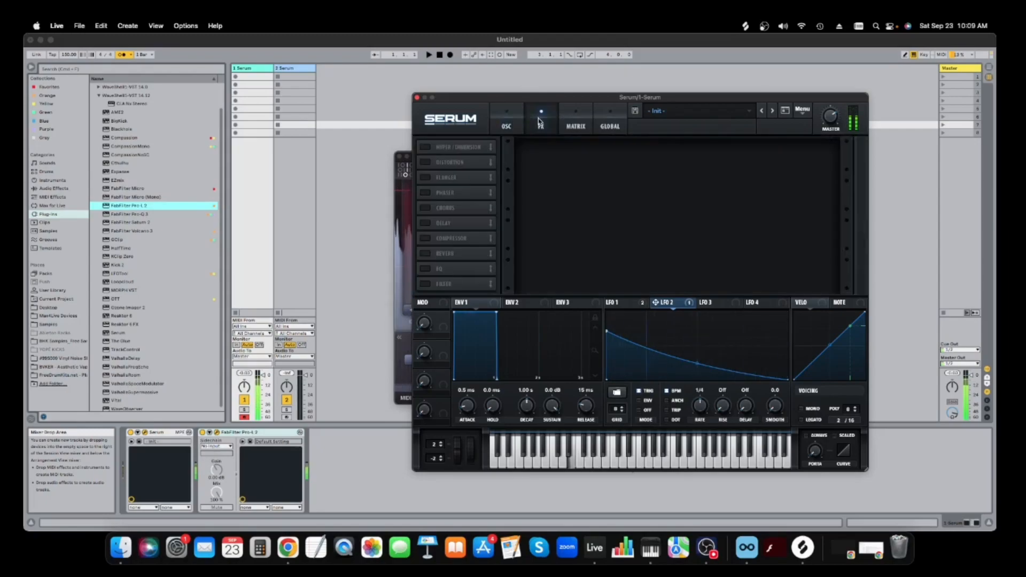
pyautogui.click(448, 163)
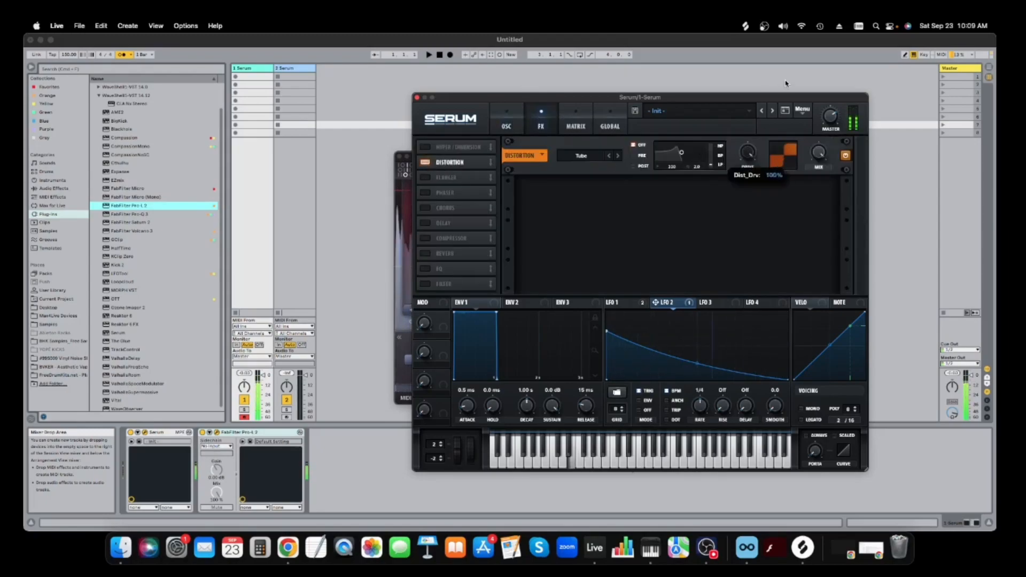
pyautogui.moveTo(765, 119); pyautogui.dragTo(741, 181)
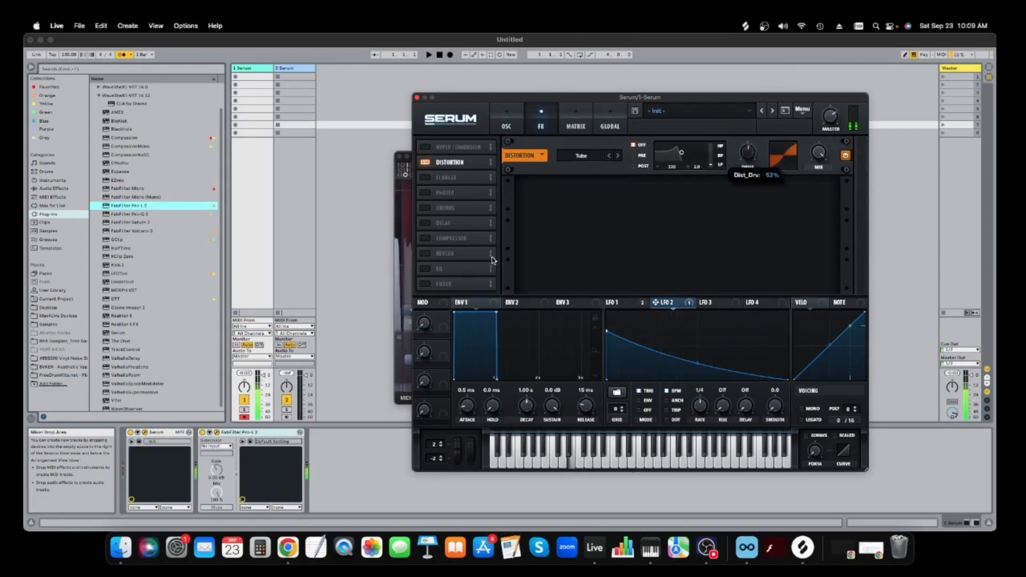
# - Enable the EQ effect, boost the high band by about 7.4 dB and raise the low band's gain
pyautogui.click(438, 268)
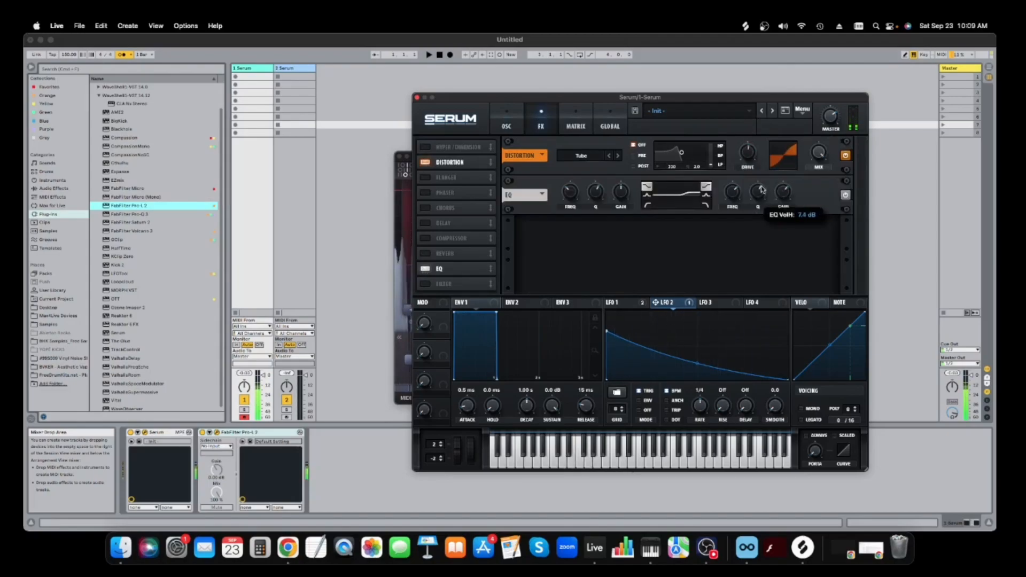
pyautogui.moveTo(614, 193); pyautogui.dragTo(613, 183)
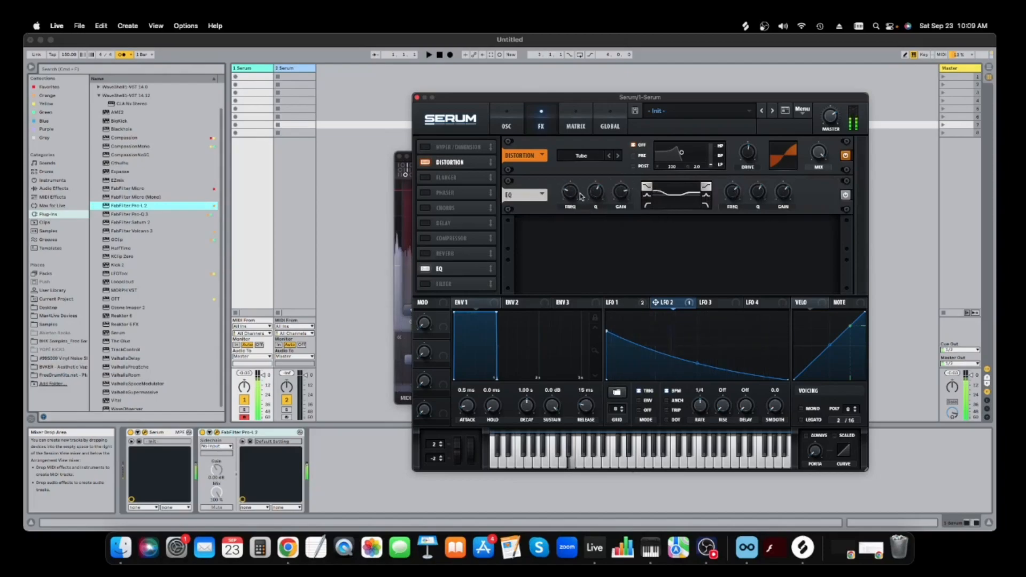
# - Enable the Filter effect with the Bandreject type, set its cutoff to about 110 Hz, and adjust its resonance and width
pyautogui.click(426, 284)
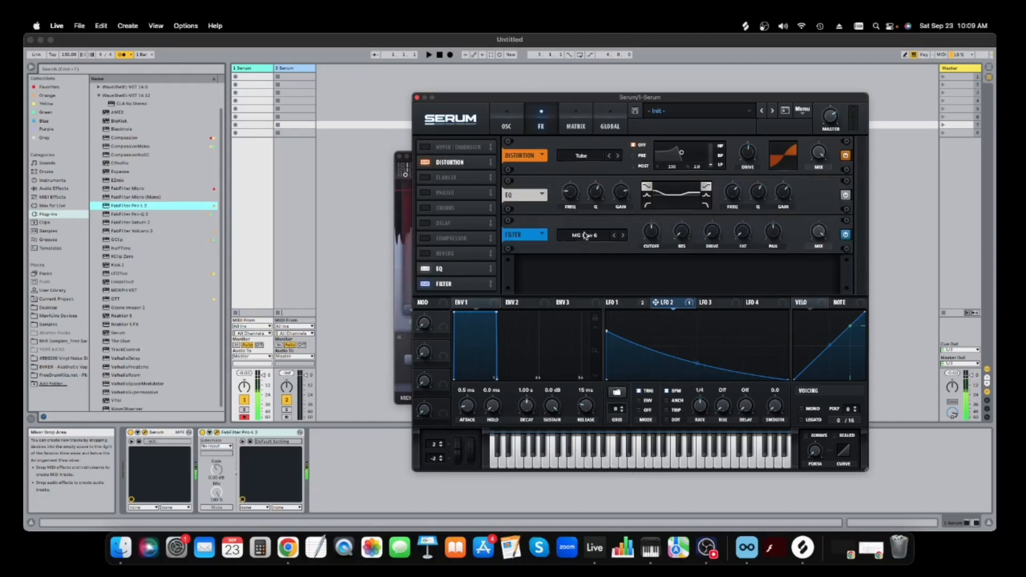
pyautogui.click(584, 235)
pyautogui.moveTo(582, 281)
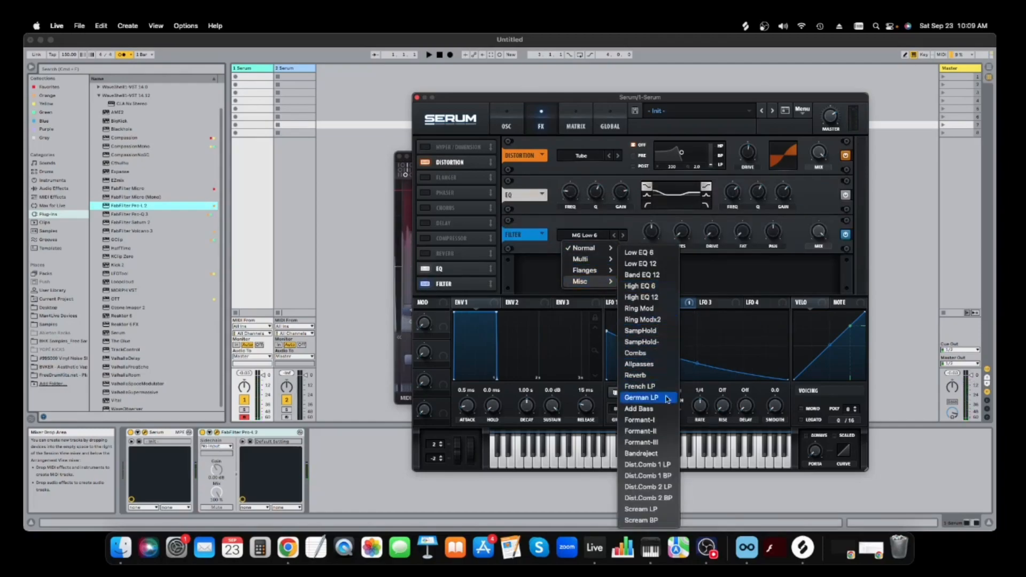
pyautogui.click(648, 453)
pyautogui.moveTo(682, 232); pyautogui.dragTo(695, 195)
pyautogui.moveTo(742, 232)
pyautogui.mouseDown()
pyautogui.moveTo(764, 188)
pyautogui.moveTo(757, 223)
pyautogui.mouseUp()
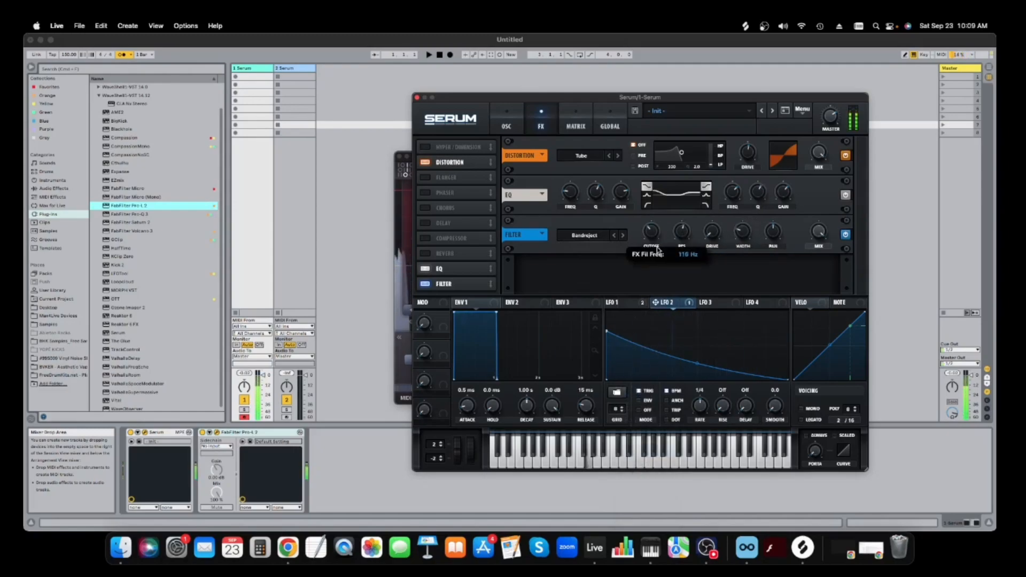
# - Modulate the Filter effect's cutoff with LFO 3 at rate 1/2 in Trig mode, shaped to rise in two stages, peak late and fall
pyautogui.moveTo(716, 305); pyautogui.dragTo(650, 230)
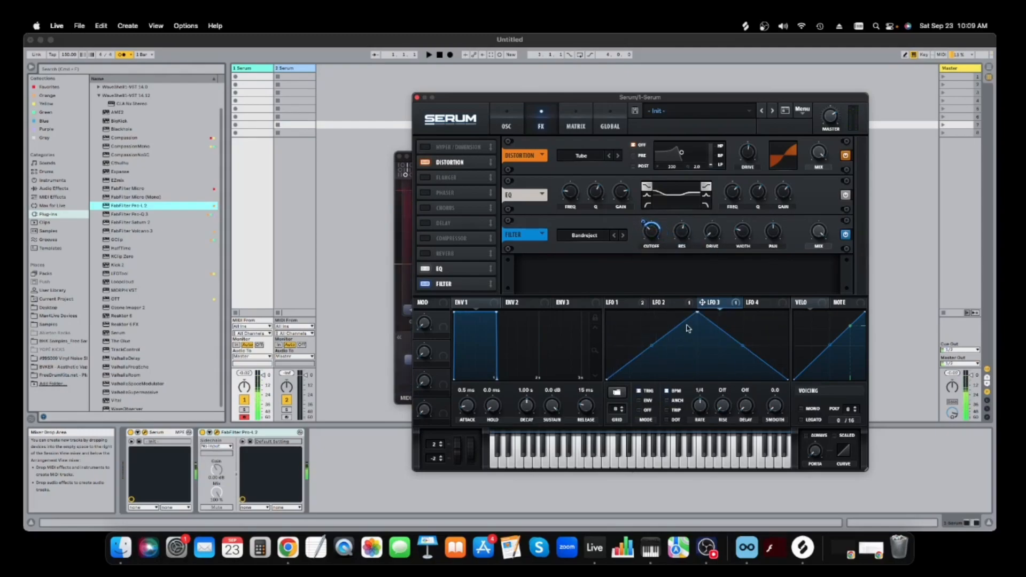
pyautogui.moveTo(697, 314); pyautogui.dragTo(767, 318)
pyautogui.moveTo(700, 407); pyautogui.dragTo(699, 417)
pyautogui.moveTo(656, 345); pyautogui.dragTo(647, 338)
pyautogui.moveTo(766, 321); pyautogui.dragTo(729, 326)
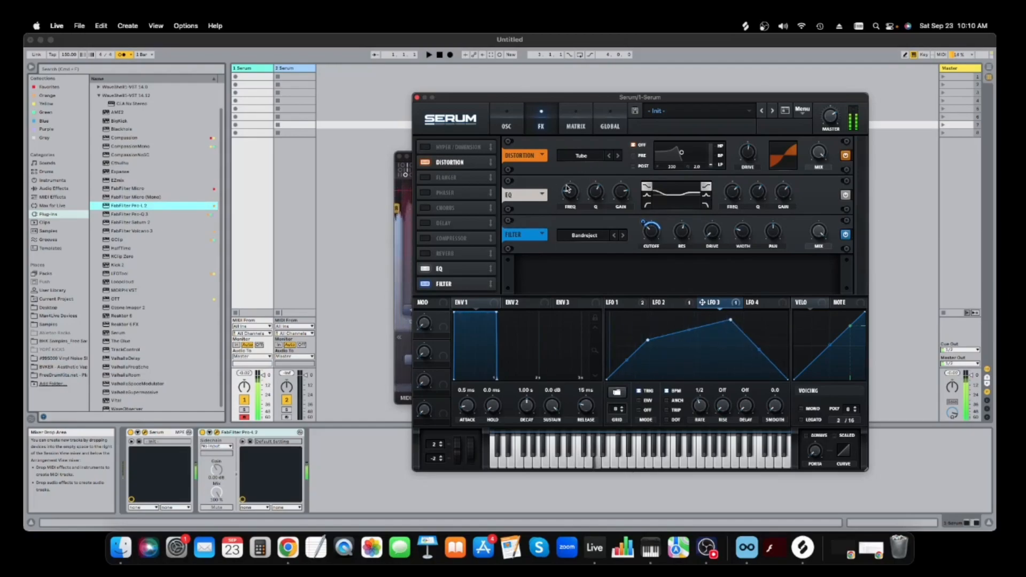
# - Fine-tune the EQ effect, raising the high band to about 9.3 dB and setting its frequency to about 3783 Hz
pyautogui.moveTo(567, 188); pyautogui.dragTo(569, 192)
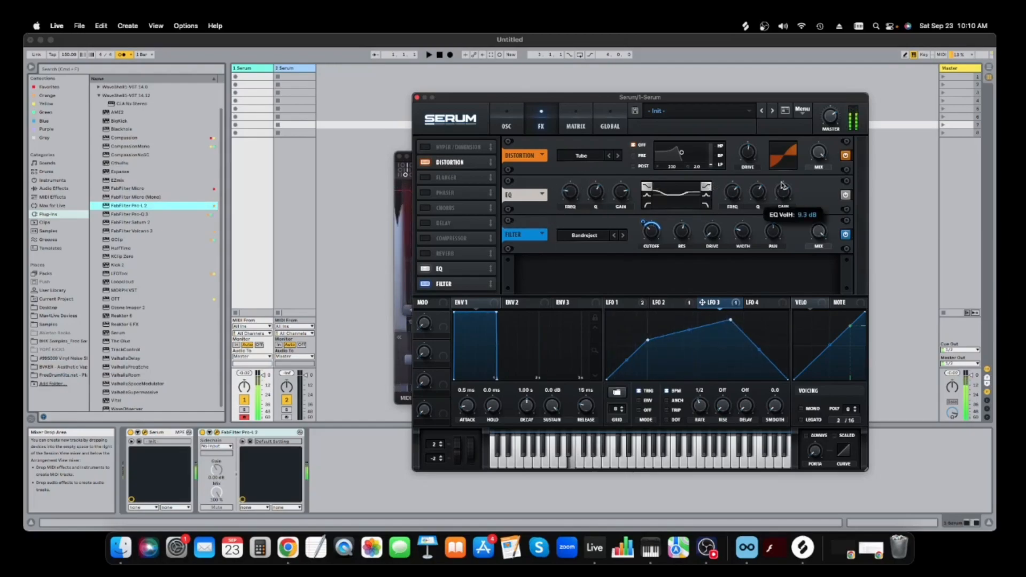
pyautogui.moveTo(724, 199)
pyautogui.moveTo(782, 198); pyautogui.dragTo(737, 198)
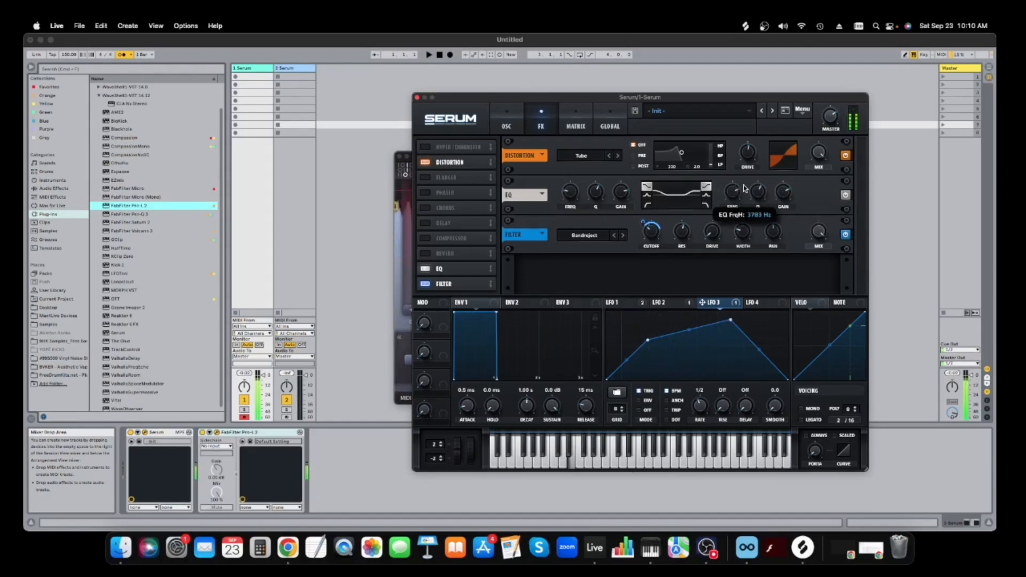
# - Reshape LFO 2's curve to drop steeply to an early low point, rise slightly to a late second point and fall off
pyautogui.click(506, 126)
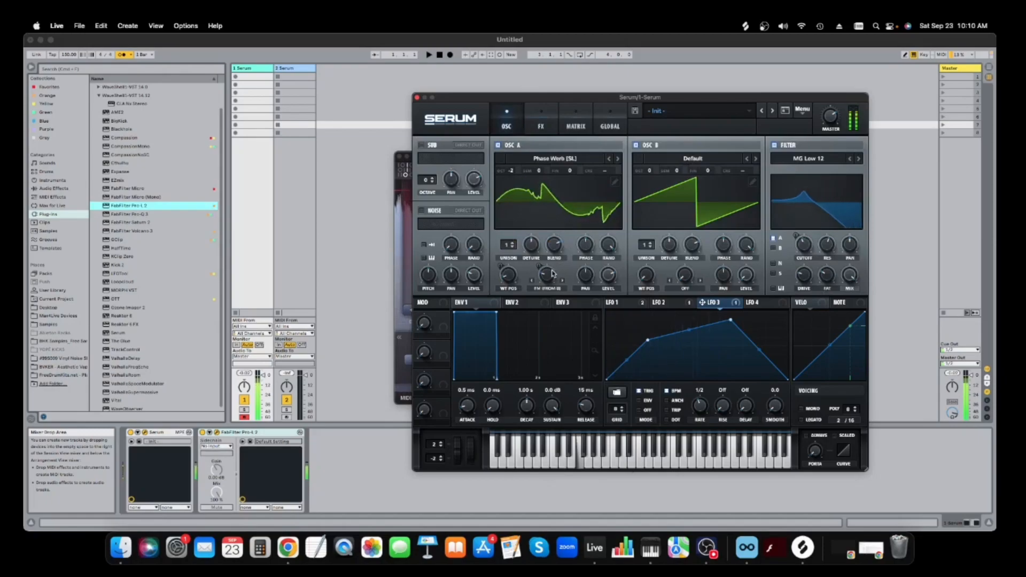
pyautogui.moveTo(551, 269)
pyautogui.click(613, 302)
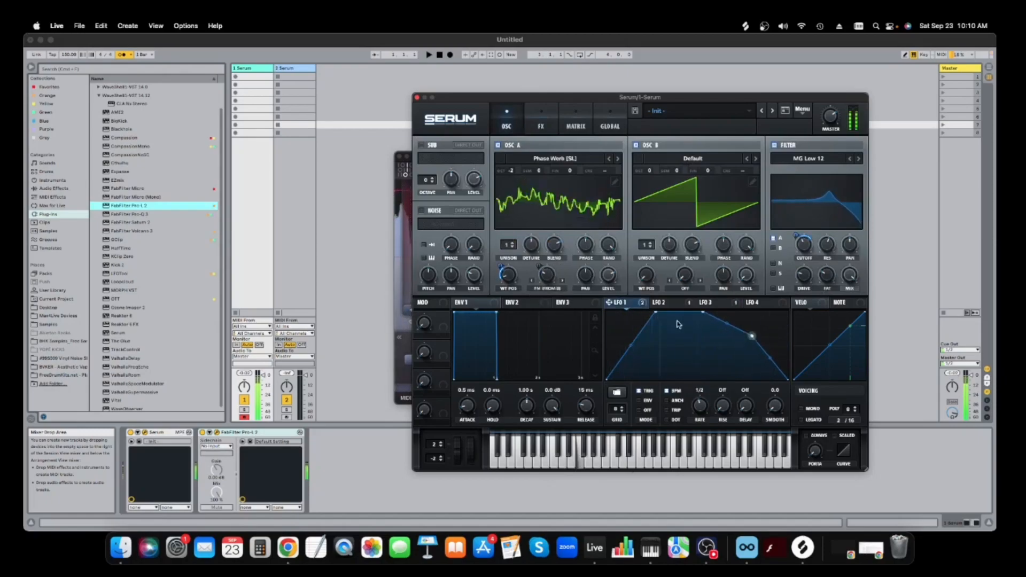
pyautogui.click(664, 303)
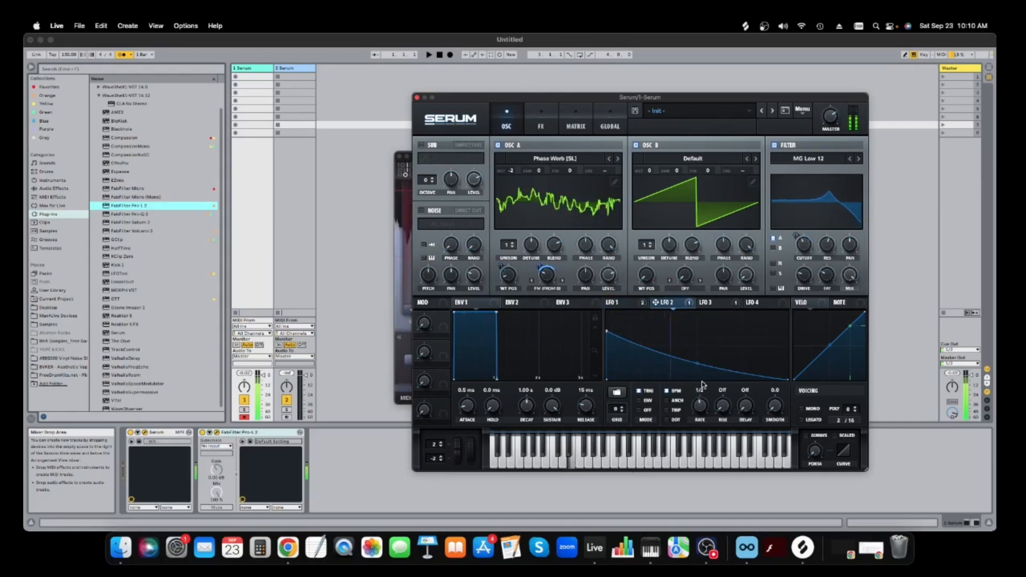
pyautogui.moveTo(640, 368); pyautogui.dragTo(653, 367)
pyautogui.doubleClick(721, 343)
pyautogui.moveTo(721, 343); pyautogui.dragTo(765, 355)
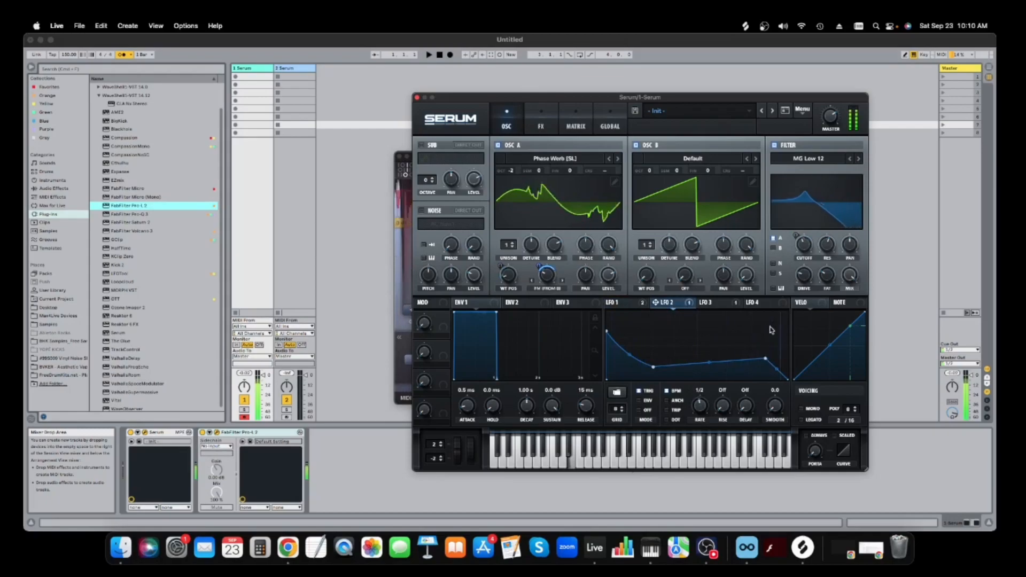
# - Enable the noise oscillator with the AC hum1 sample, set a low level, and modulate that level with LFO 4
pyautogui.moveTo(806, 249)
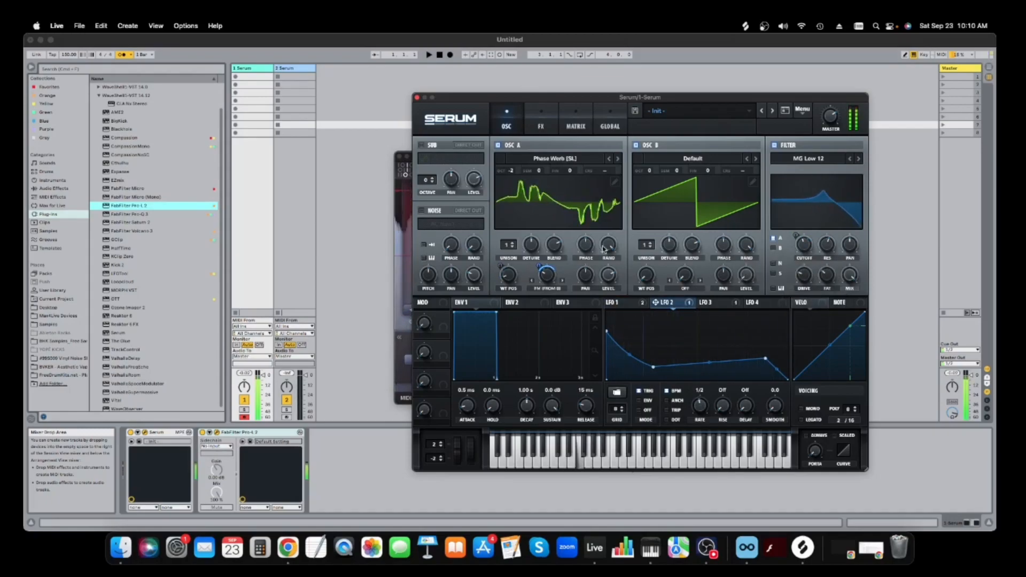
pyautogui.moveTo(473, 276)
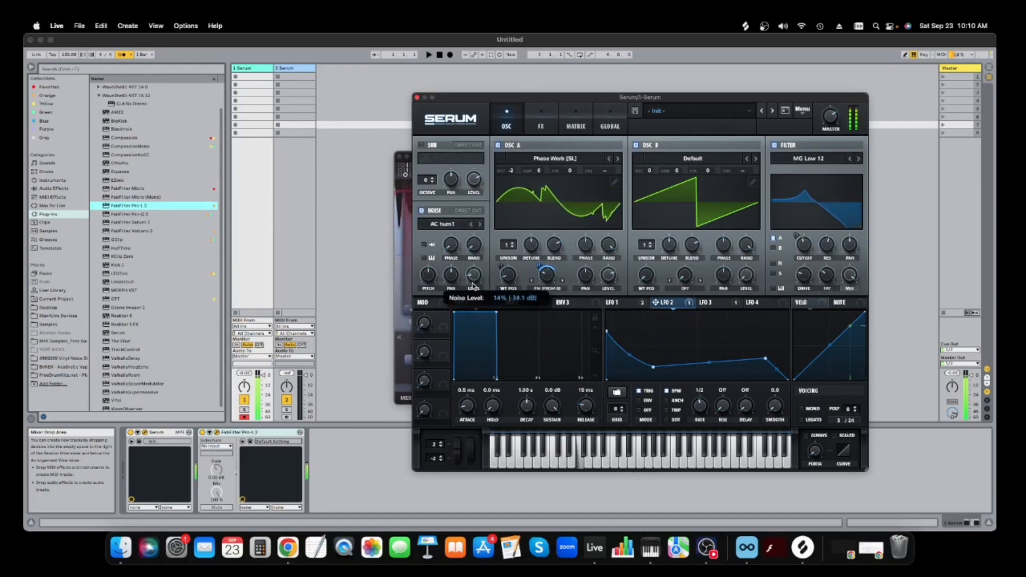
pyautogui.click(712, 303)
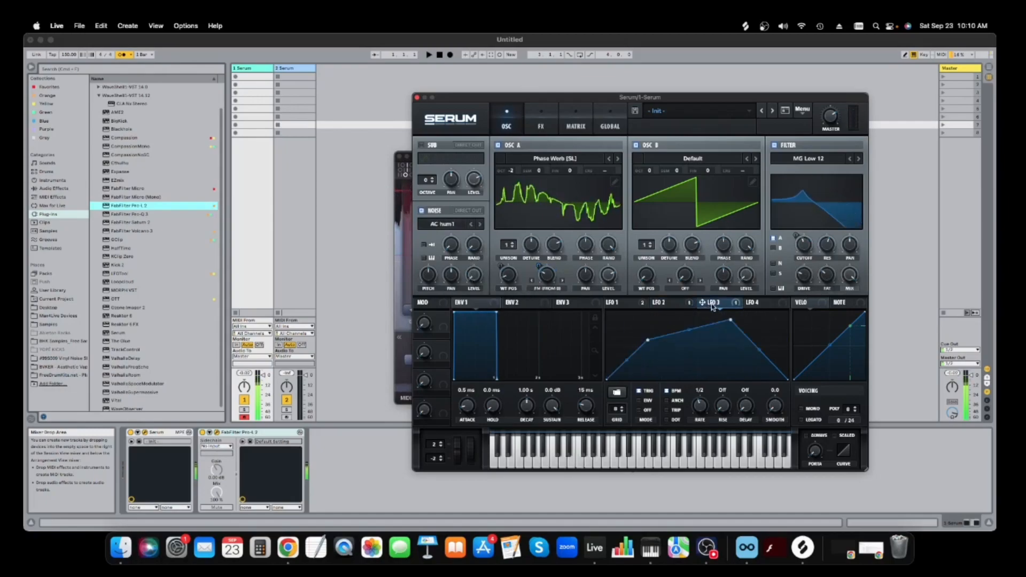
pyautogui.click(751, 303)
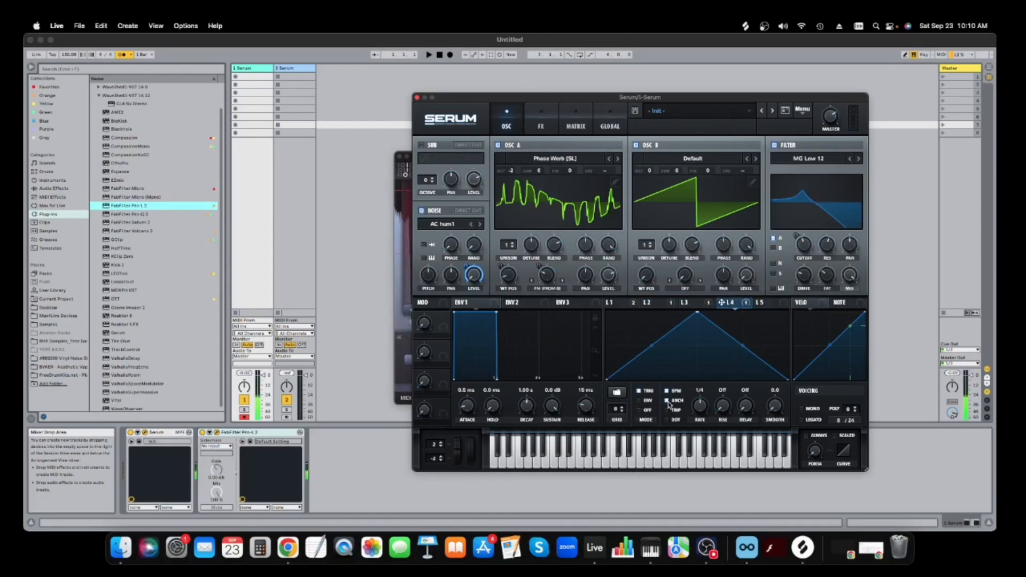
# - Shape LFO 4 as a shallow rising ramp and set its rate to one bar
pyautogui.moveTo(695, 322); pyautogui.dragTo(788, 365)
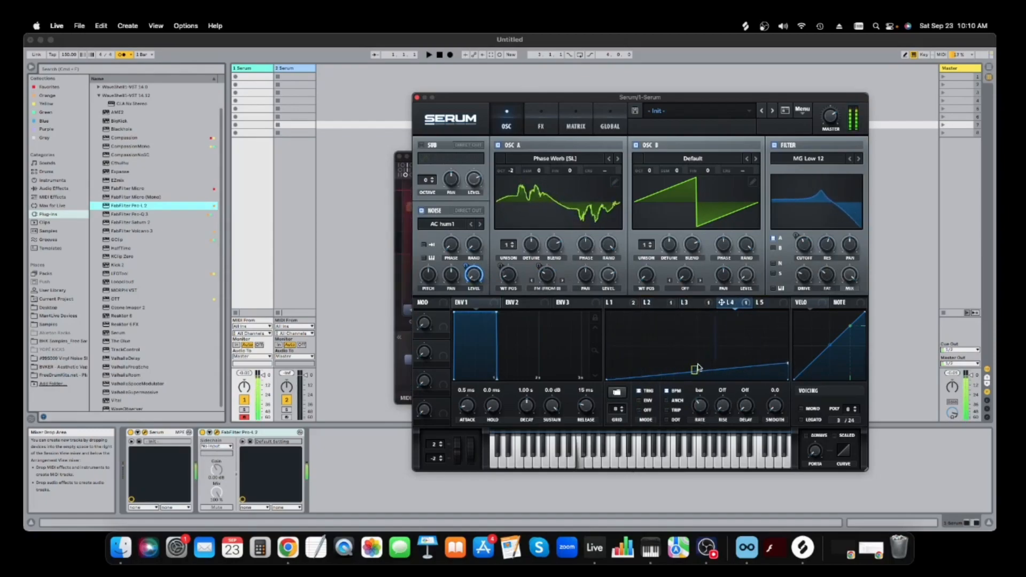
pyautogui.moveTo(787, 363); pyautogui.dragTo(788, 367)
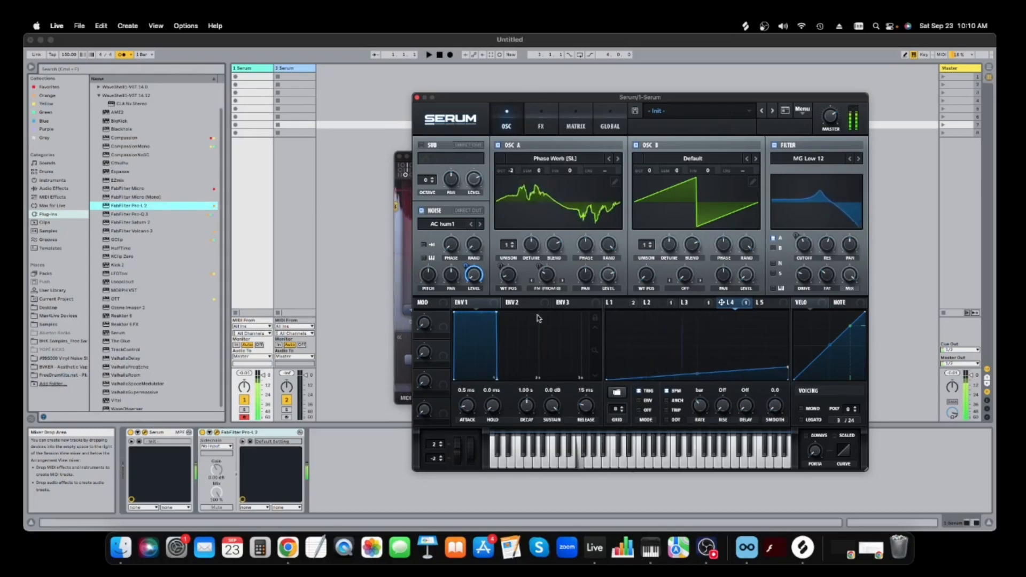
pyautogui.moveTo(701, 407); pyautogui.dragTo(702, 402)
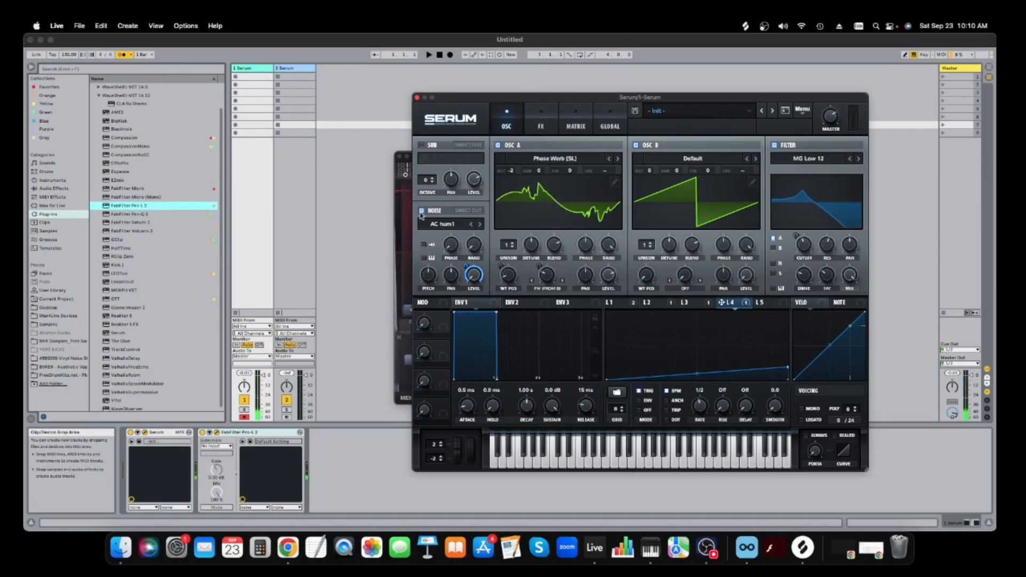
# - Enable the Hyper/Dimension effect and close the first Serum window
pyautogui.click(541, 121)
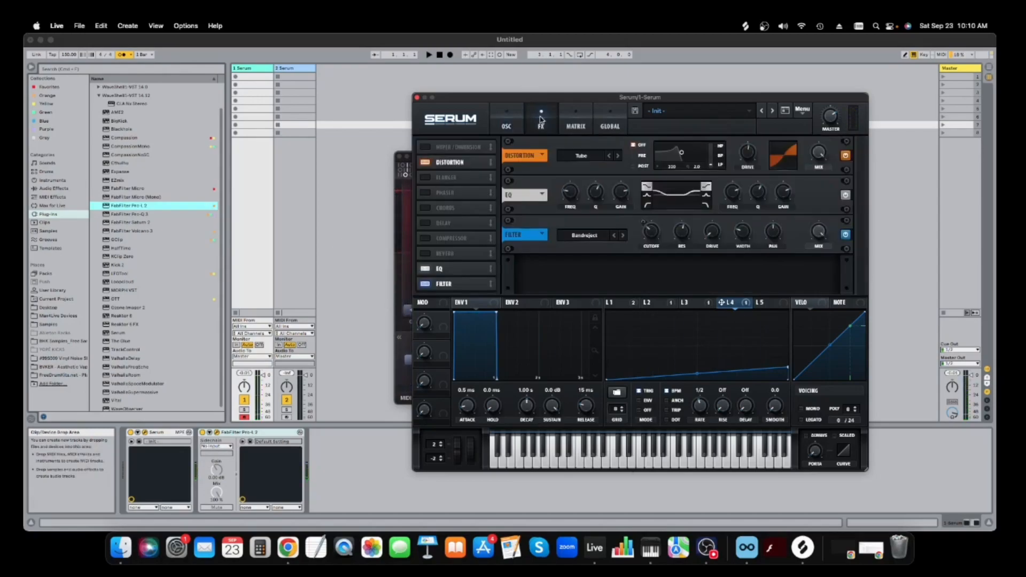
pyautogui.click(427, 148)
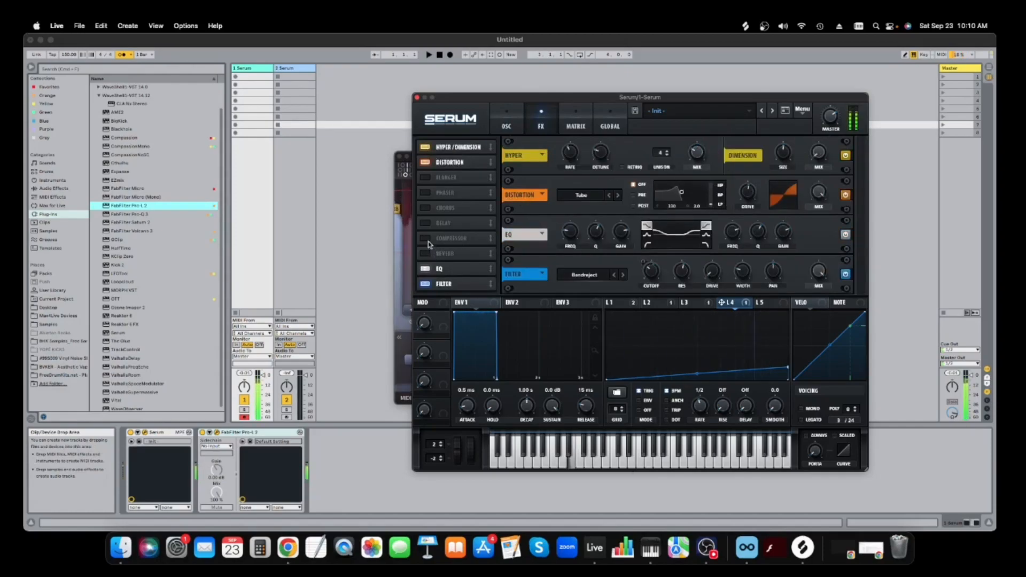
pyautogui.click(417, 98)
# - Create a MIDI clip in the first Serum track's top slot, draw a low note two beats long, and play it
pyautogui.doubleClick(250, 78)
pyautogui.scroll(-5, 316, 456)
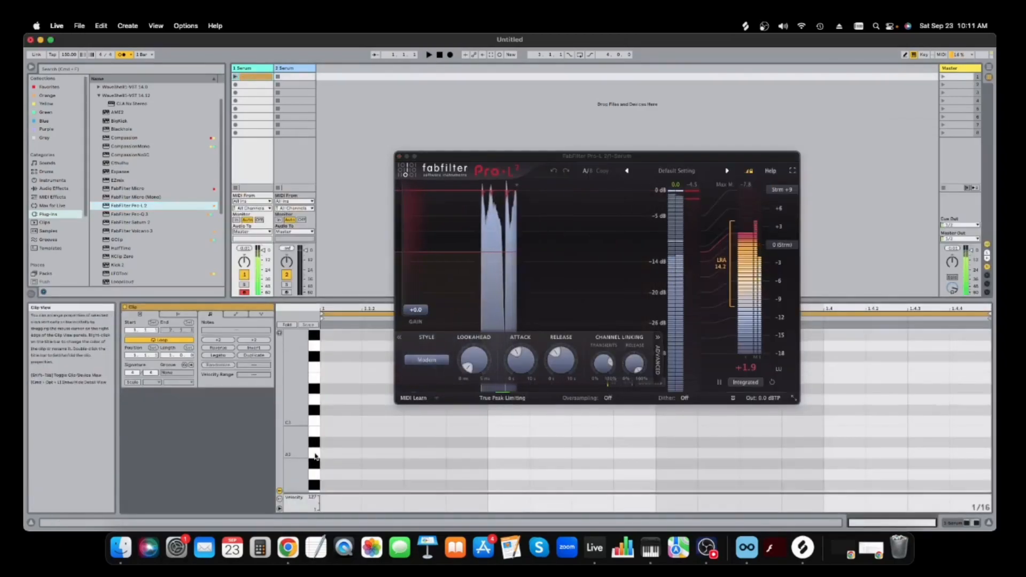
pyautogui.doubleClick(337, 429)
pyautogui.moveTo(359, 429); pyautogui.dragTo(654, 429)
pyautogui.press('space')
pyautogui.press('space')
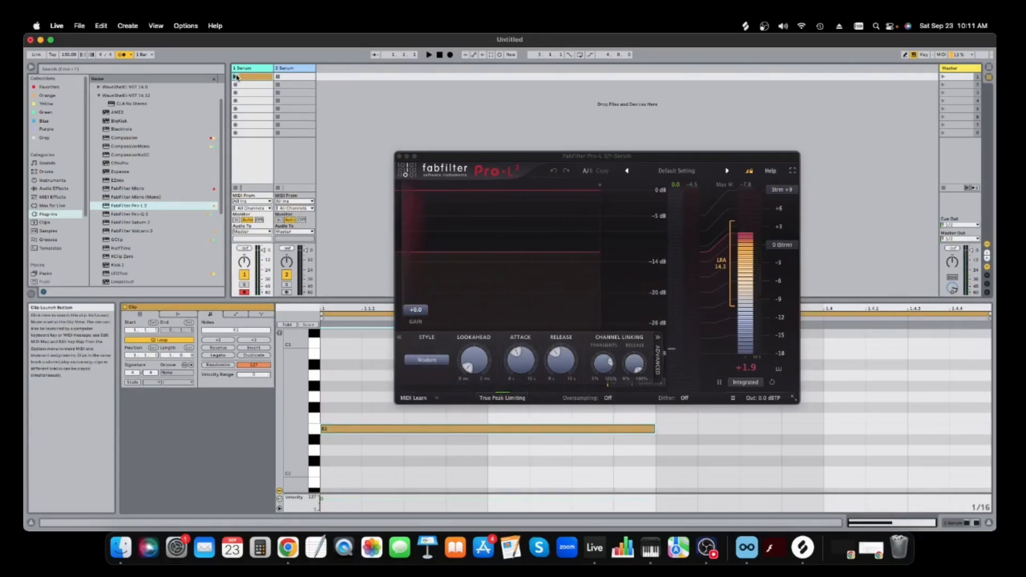
pyautogui.press('space')
# - Copy the first track's MIDI clip into the second Serum track's top slot and play both clips
pyautogui.rightClick(252, 76)
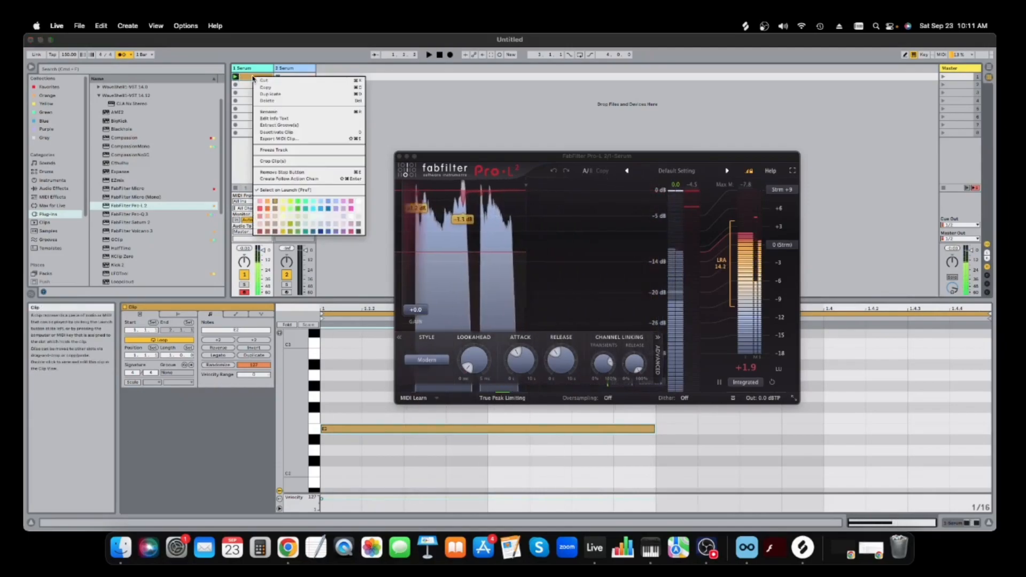
pyautogui.click(261, 88)
pyautogui.rightClick(289, 77)
pyautogui.click(299, 82)
pyautogui.press('space')
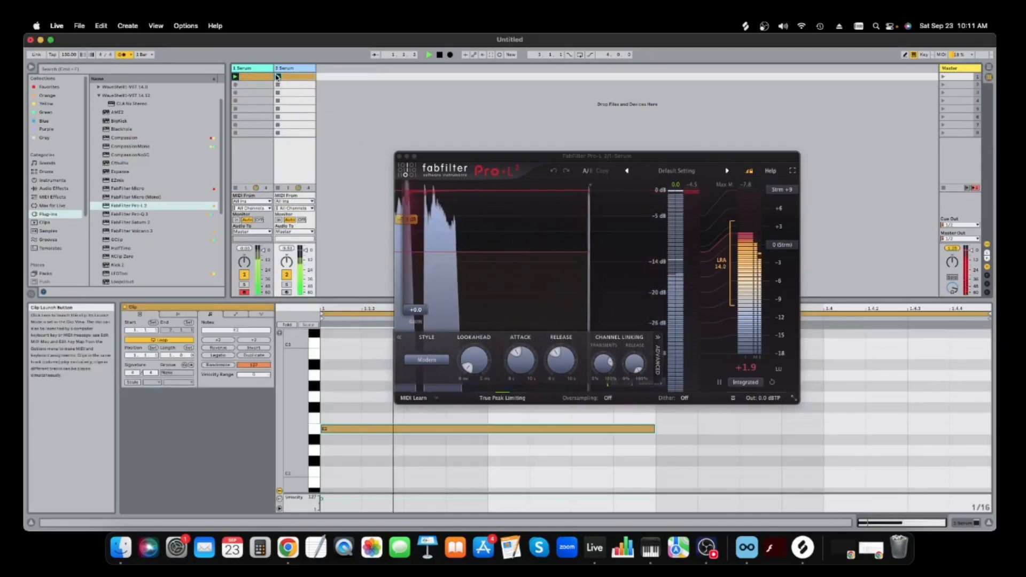
pyautogui.press('space')
# - Insert MORPH VST between Serum and Pro-L 2 on the first track and play the clips through it
pyautogui.click(295, 69)
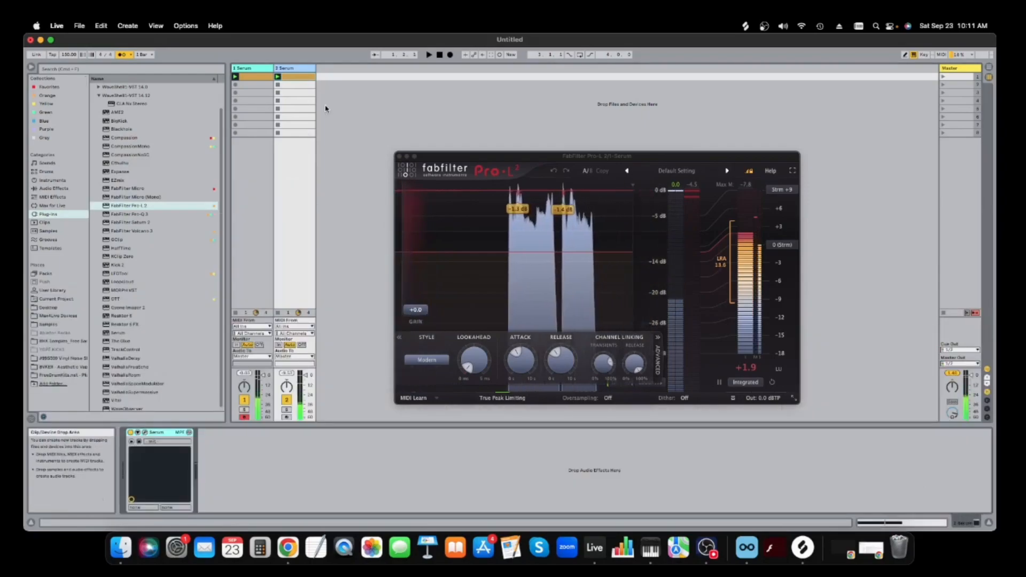
pyautogui.click(262, 68)
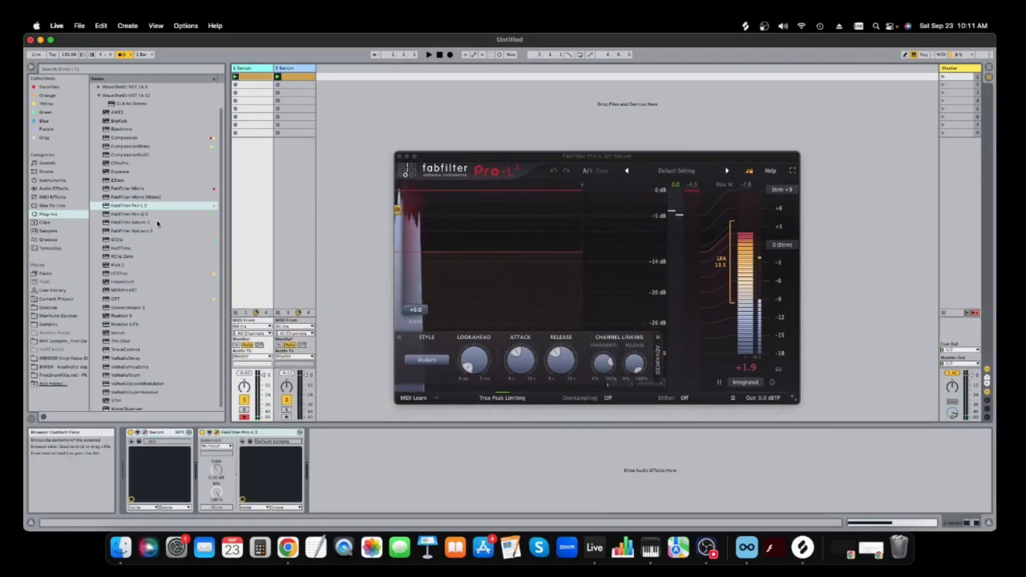
pyautogui.click(124, 289)
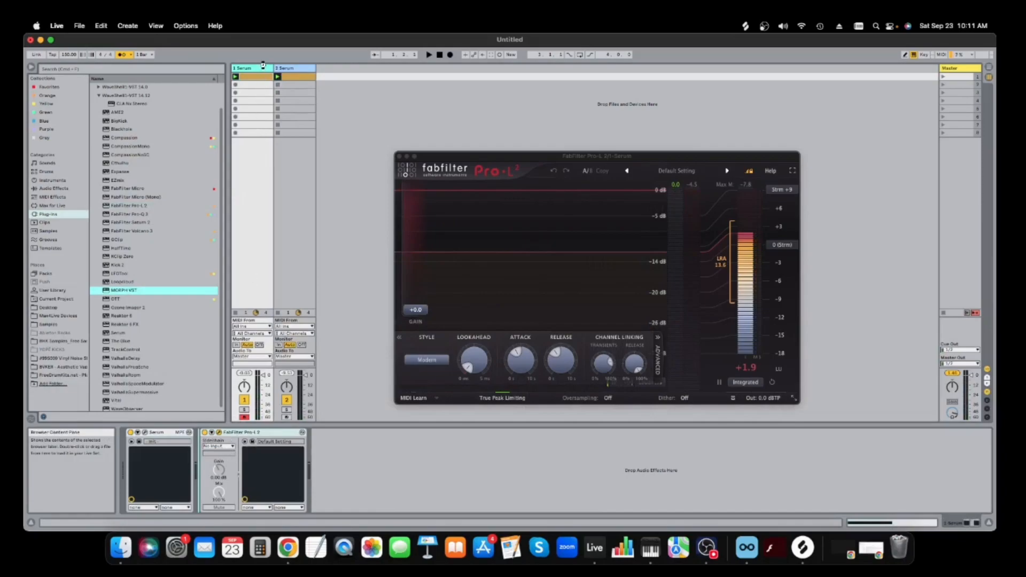
pyautogui.press('Return')
pyautogui.press('space')
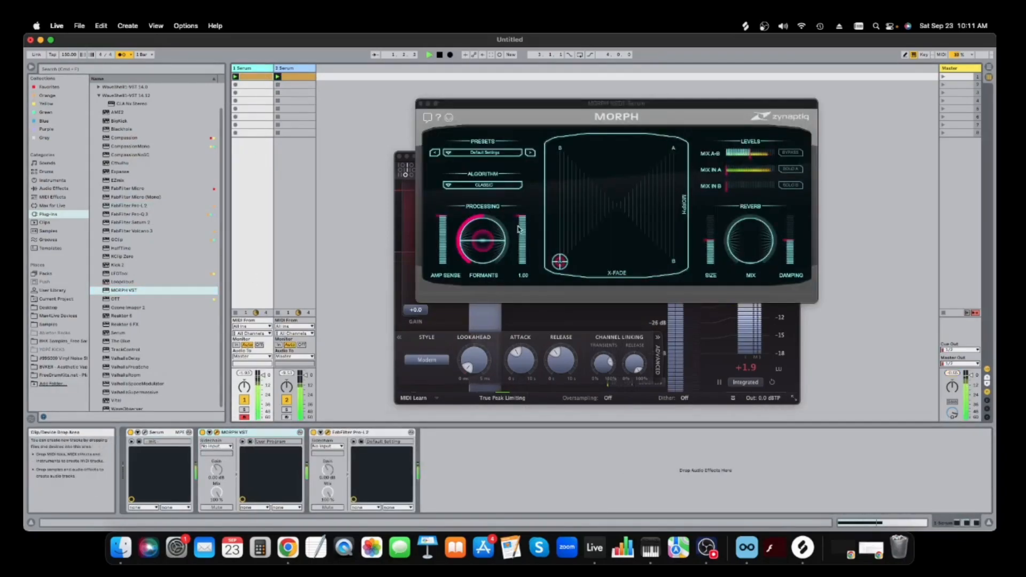
pyautogui.press('space')
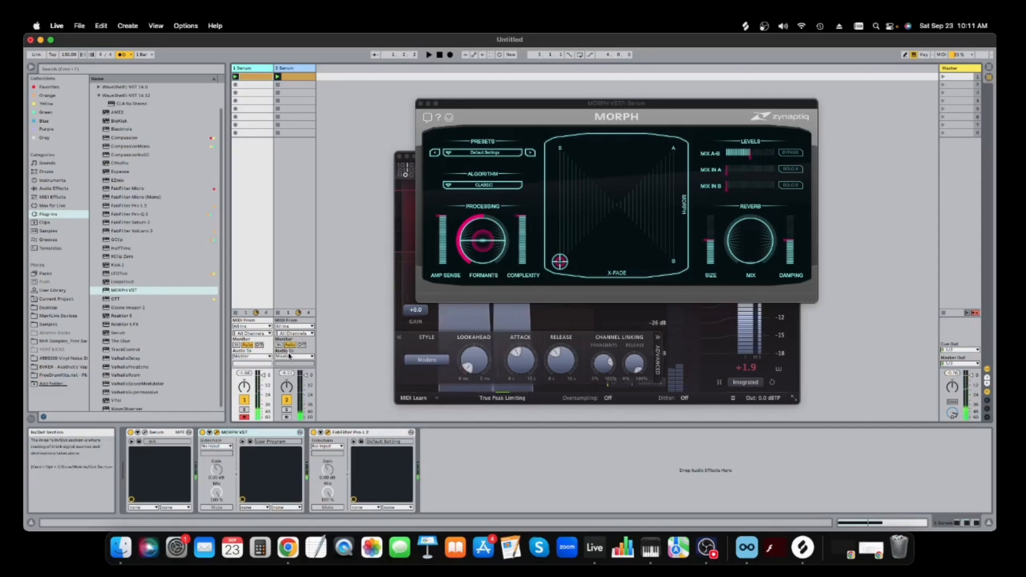
# - Route the second track's audio output to MORPH VST on the 1-Serum track and start playback
pyautogui.click(292, 356)
pyautogui.click(291, 385)
pyautogui.click(294, 364)
pyautogui.click(293, 374)
pyautogui.press('space')
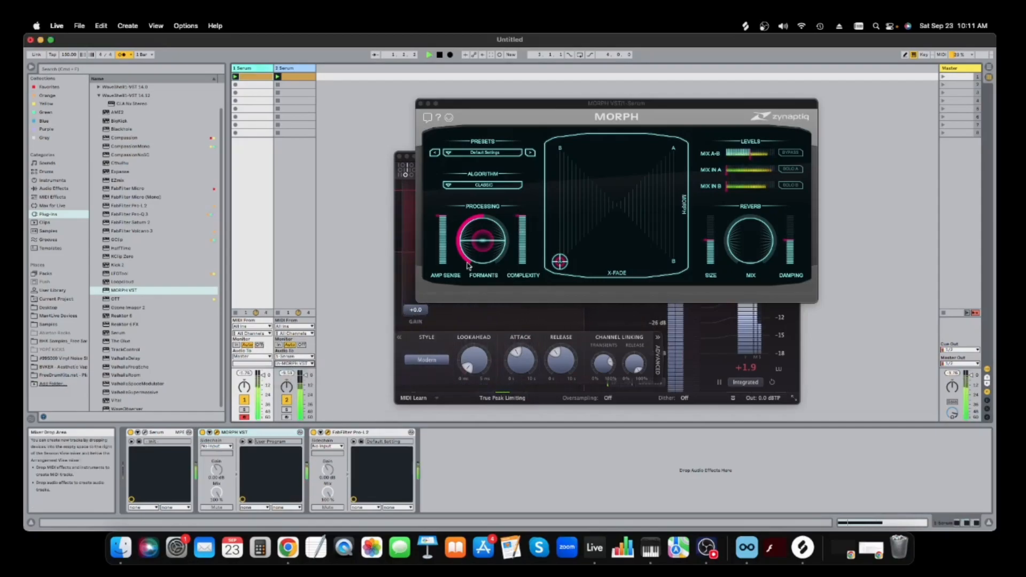
# - Position MORPH's pad control near the centre, at about 0.63 morph and 0.49 X-fade, and switch off the first track's activator
pyautogui.press('space')
pyautogui.moveTo(552, 262)
pyautogui.mouseDown()
pyautogui.moveTo(602, 185)
pyautogui.moveTo(577, 222)
pyautogui.moveTo(637, 197)
pyautogui.moveTo(588, 197)
pyautogui.moveTo(597, 183)
pyautogui.moveTo(615, 210)
pyautogui.moveTo(559, 260)
pyautogui.mouseUp()
pyautogui.press('space')
pyautogui.click(244, 400)
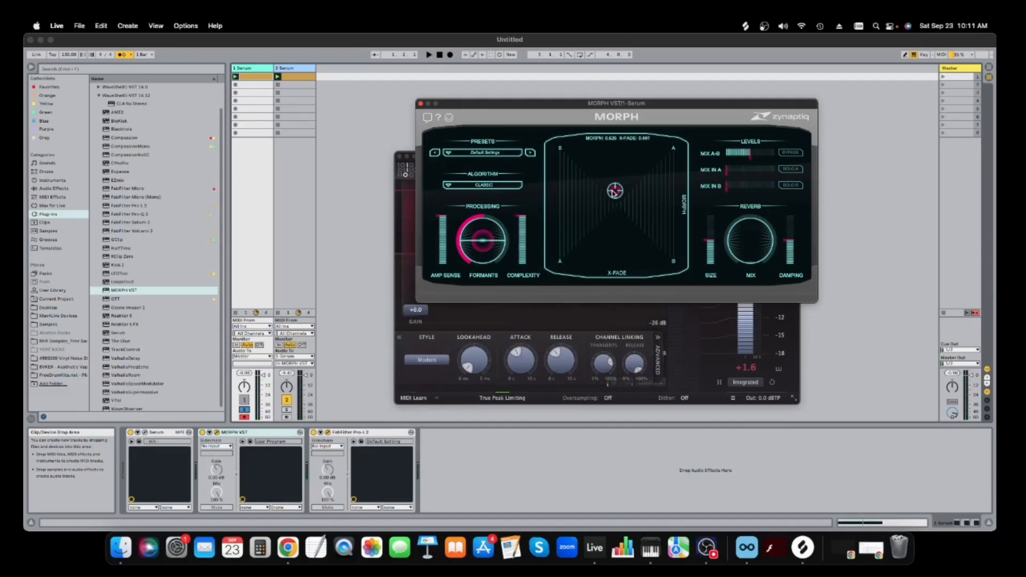
# - Open Serum on the second track, load the Digital wavetable Gritty into oscillator A, and start playback
pyautogui.click(300, 70)
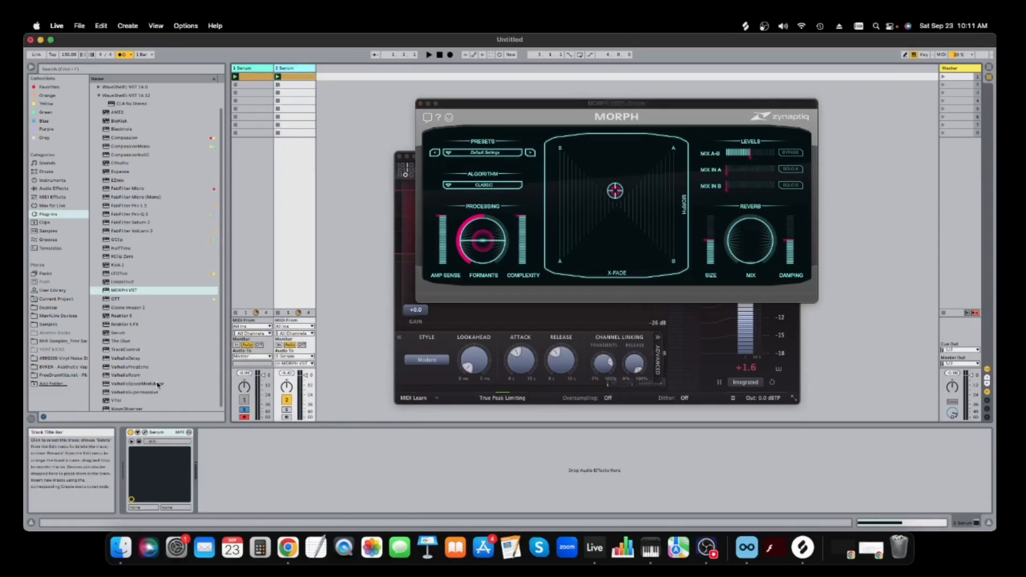
pyautogui.click(144, 434)
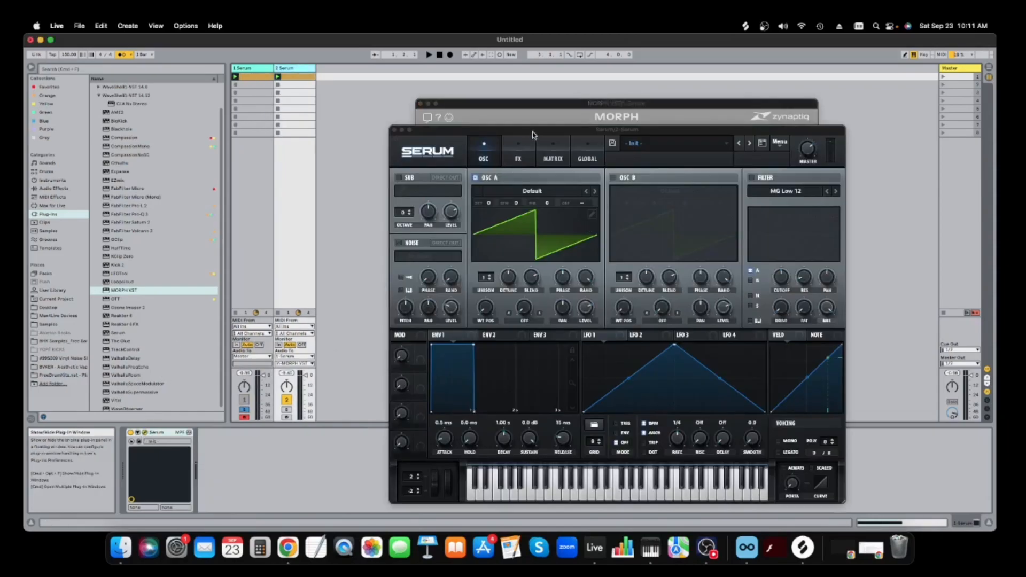
pyautogui.moveTo(532, 135); pyautogui.dragTo(490, 121)
pyautogui.click(490, 177)
pyautogui.moveTo(484, 200)
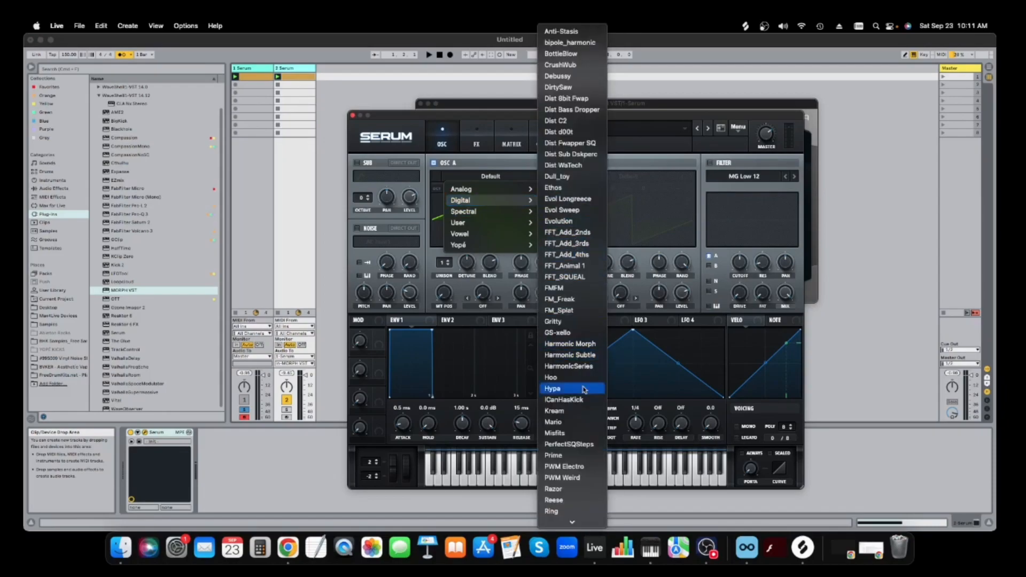
pyautogui.click(561, 321)
pyautogui.press('space')
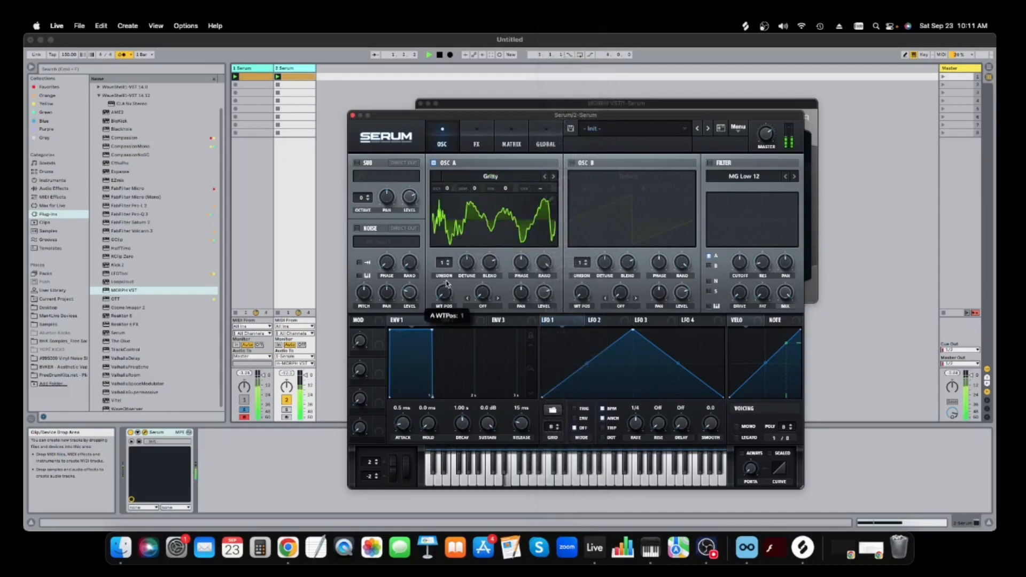
# - Set oscillator A's octave to -2 and adjust its wavetable position
pyautogui.moveTo(444, 291); pyautogui.dragTo(445, 268)
pyautogui.moveTo(448, 189); pyautogui.dragTo(450, 224)
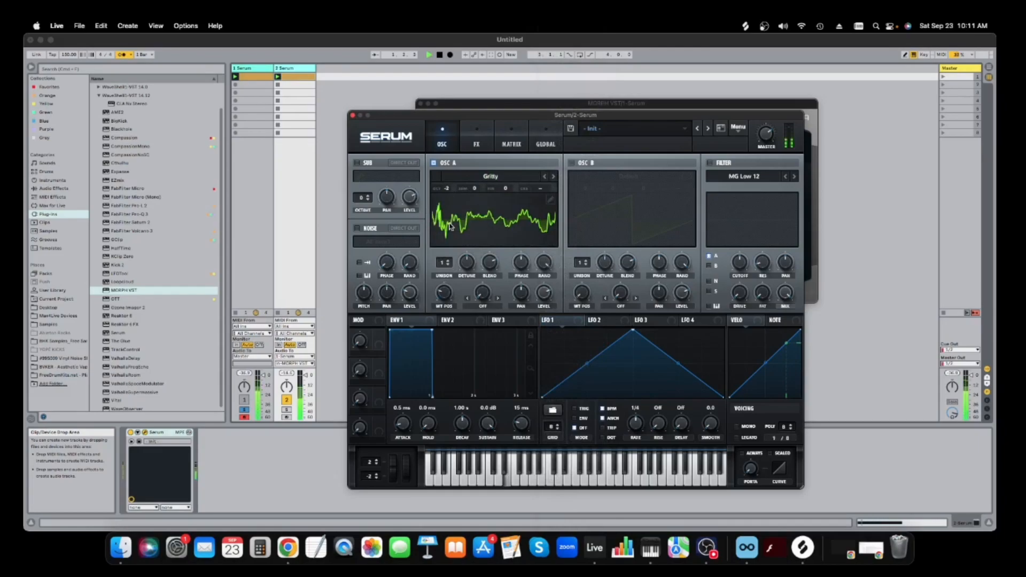
pyautogui.moveTo(450, 289); pyautogui.dragTo(450, 300)
# - Modulate oscillator A's wavetable position with LFO 1, set that LFO to trigger mode, and add a high point near its end
pyautogui.moveTo(553, 319); pyautogui.dragTo(437, 303)
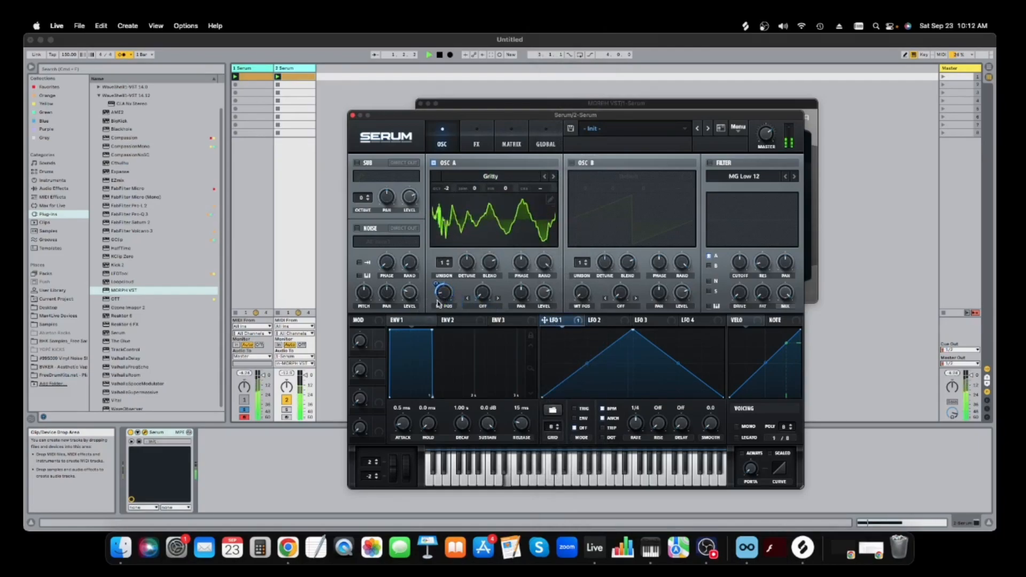
pyautogui.click(609, 420)
pyautogui.press('space')
pyautogui.doubleClick(716, 331)
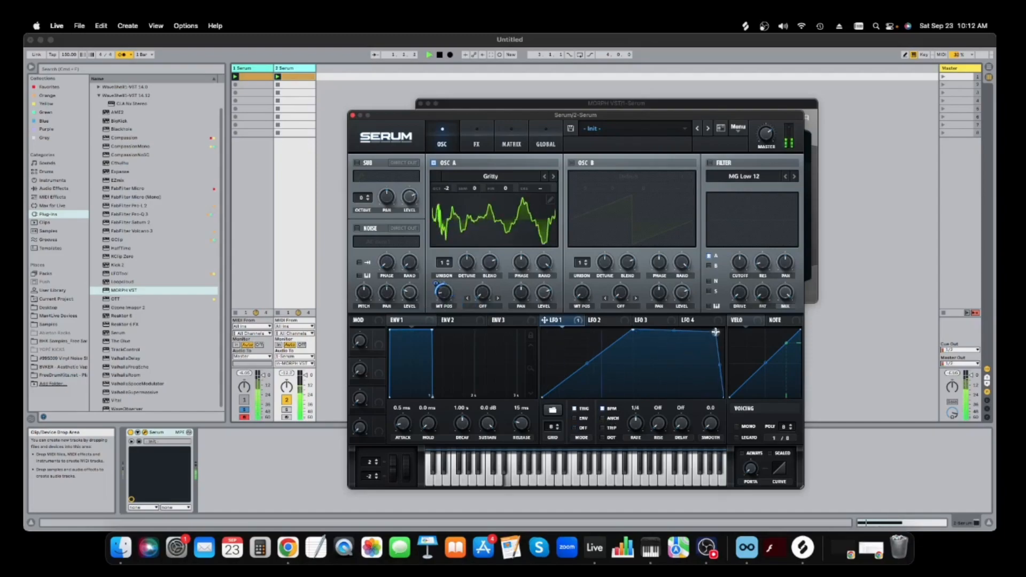
# - Add FabFilter Pro-L 2 after Serum on the second track and return to Serum's window
pyautogui.doubleClick(128, 205)
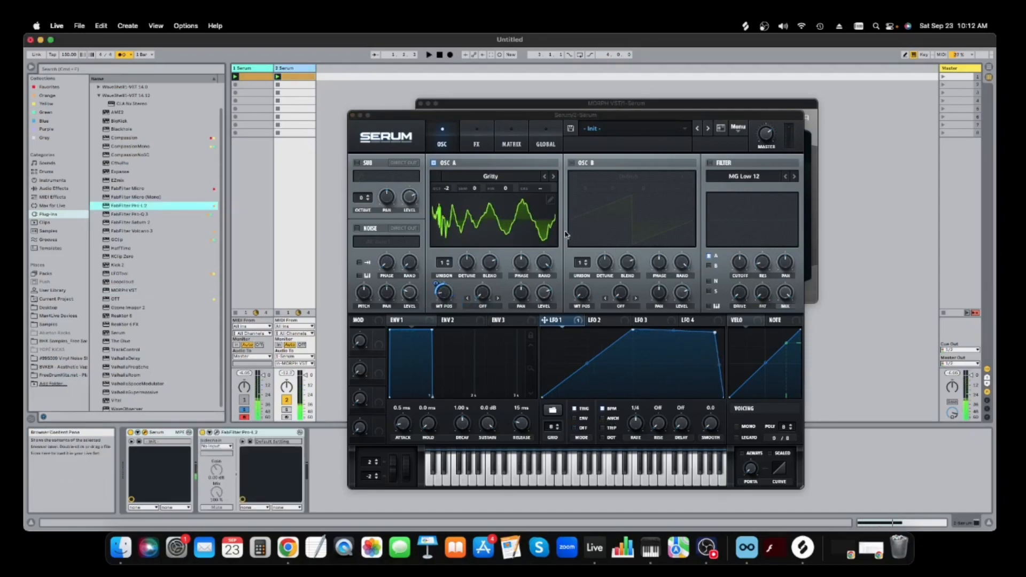
pyautogui.click(772, 119)
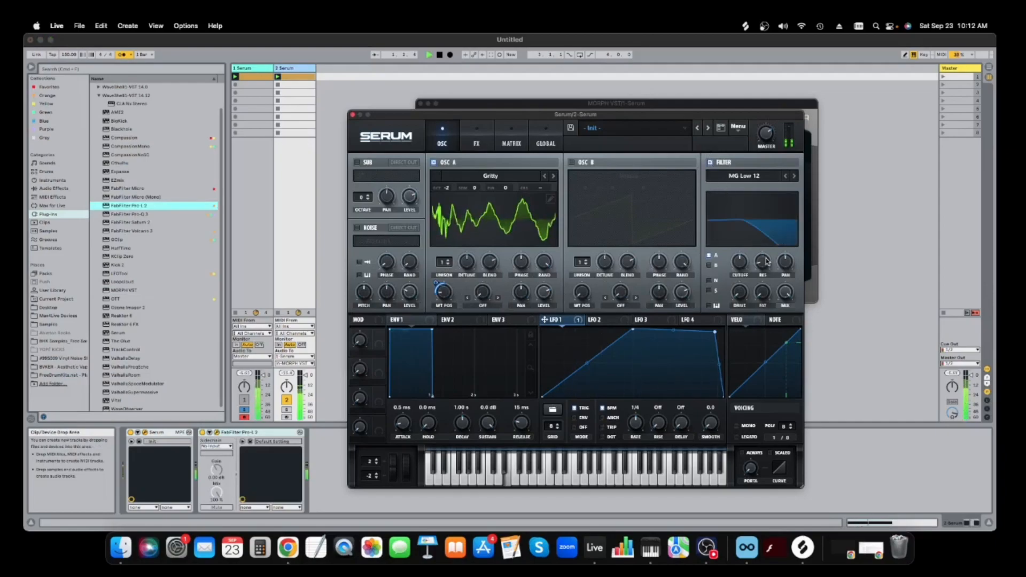
# - Shape the MG Low 12 filter on oscillator A by adjusting its cutoff and resonance during playback
pyautogui.moveTo(749, 255)
pyautogui.mouseDown()
pyautogui.moveTo(760, 234)
pyautogui.moveTo(752, 249)
pyautogui.mouseUp()
pyautogui.moveTo(761, 293); pyautogui.dragTo(737, 281)
pyautogui.press('space')
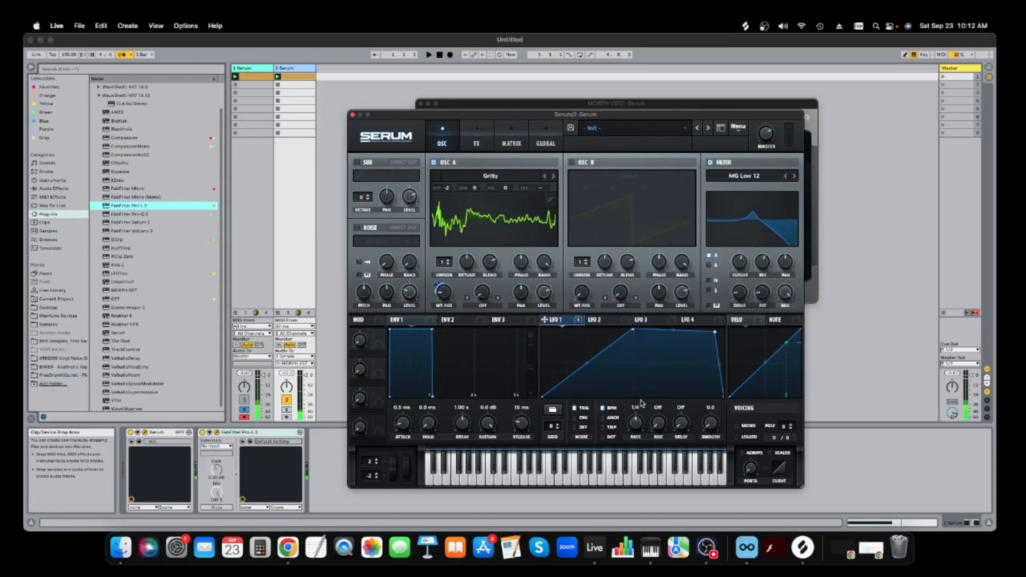
# - Modulate the filter cutoff with LFO 2, using trigger mode, a 1/2 rate and a descending, outward-curved shape
pyautogui.moveTo(601, 323); pyautogui.dragTo(739, 261)
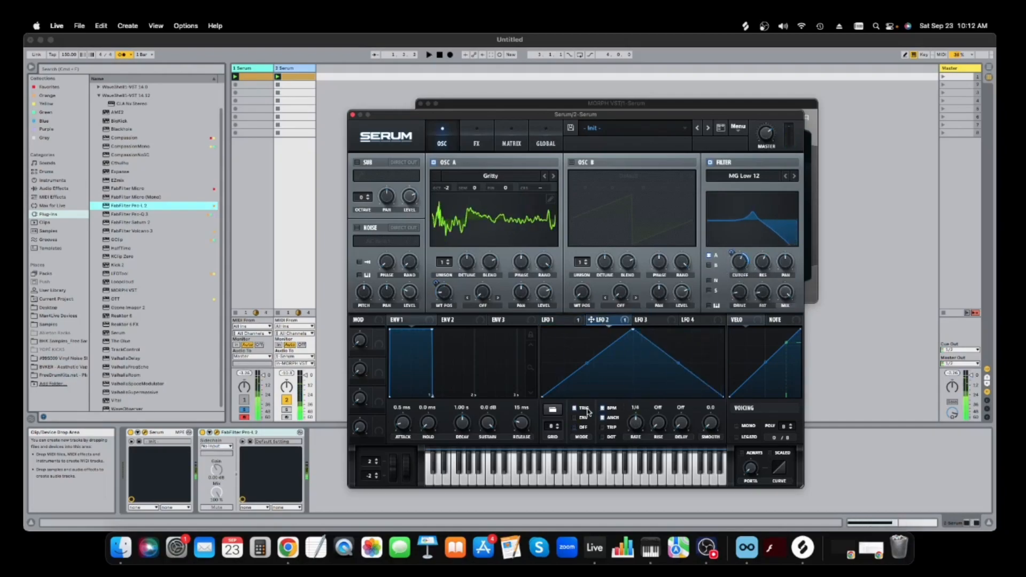
pyautogui.moveTo(632, 330); pyautogui.dragTo(542, 329)
pyautogui.press('space')
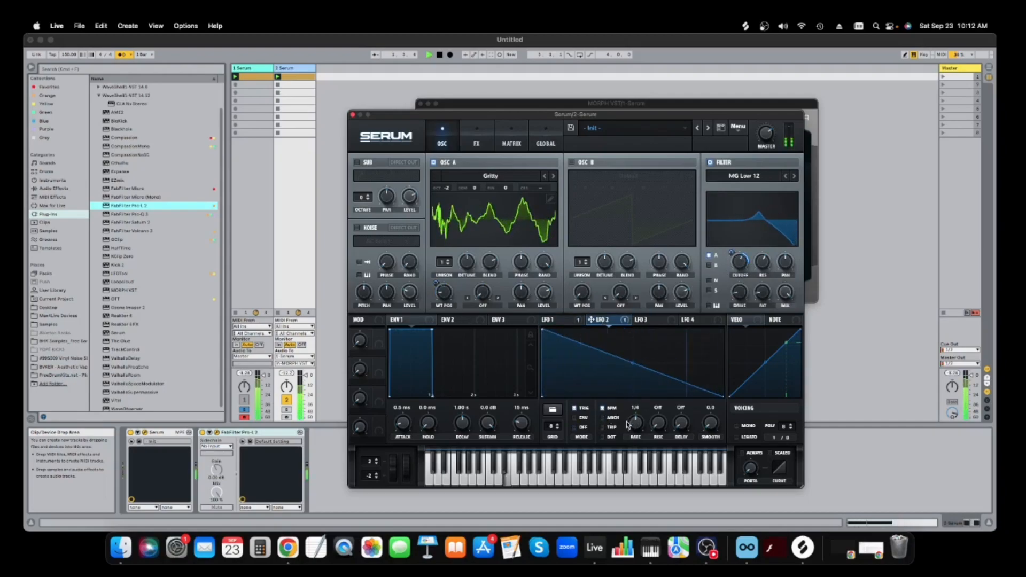
pyautogui.moveTo(632, 363); pyautogui.dragTo(631, 356)
pyautogui.press('space')
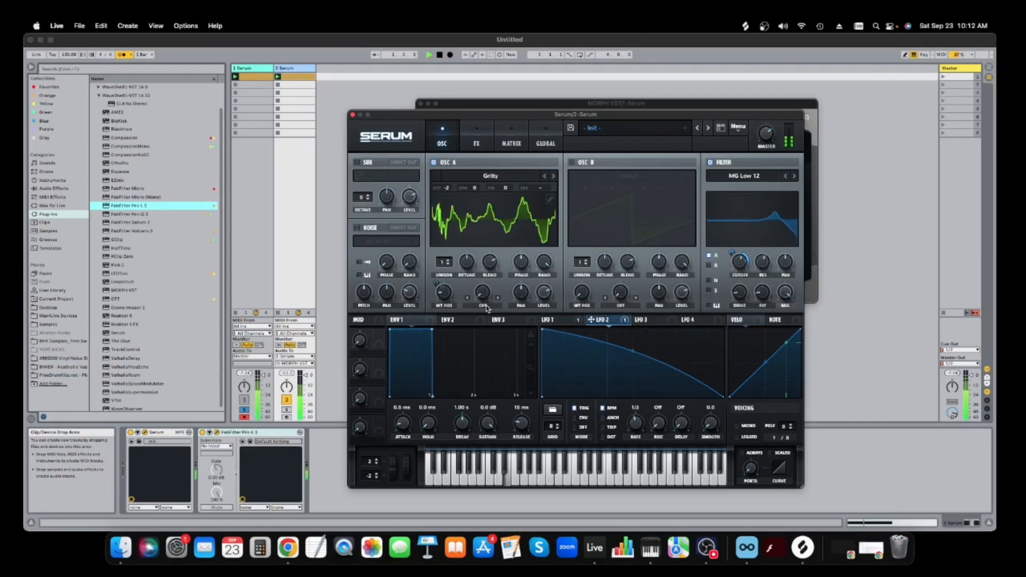
# - Enable oscillator B and set oscillator A's warp mode to FM (From B) at about 37%
pyautogui.click(573, 163)
pyautogui.press('space')
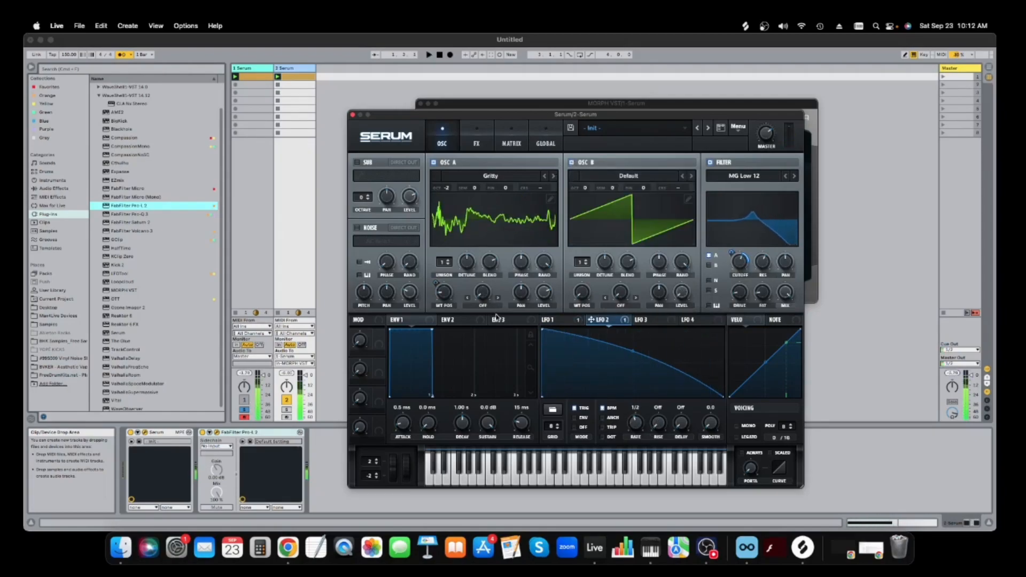
pyautogui.click(500, 305)
pyautogui.click(504, 480)
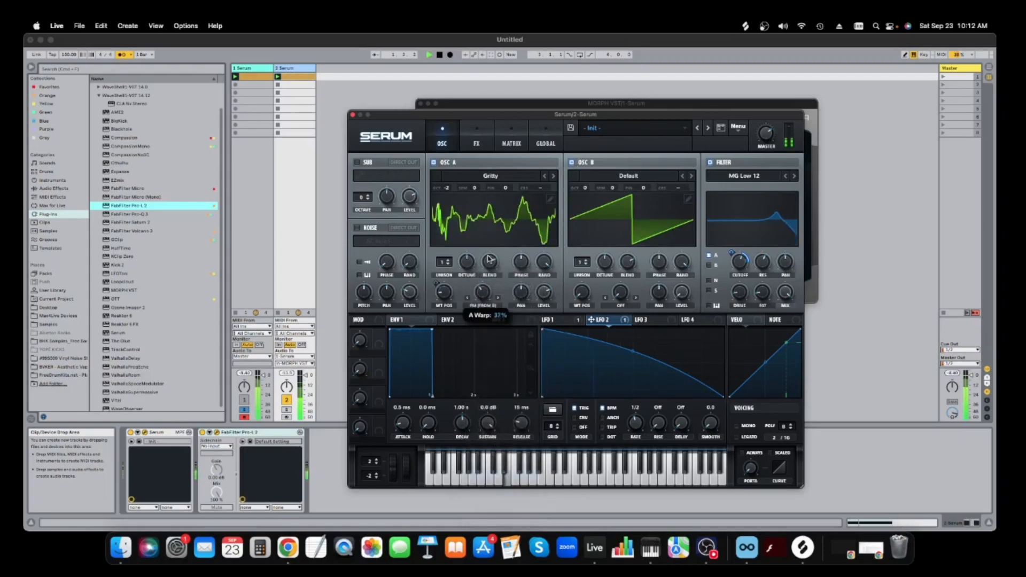
# - Assign LFO 3 to oscillator A's warp with an amount of 37, in trigger mode at a one-bar rate
pyautogui.click(647, 320)
pyautogui.moveTo(637, 319); pyautogui.dragTo(478, 290)
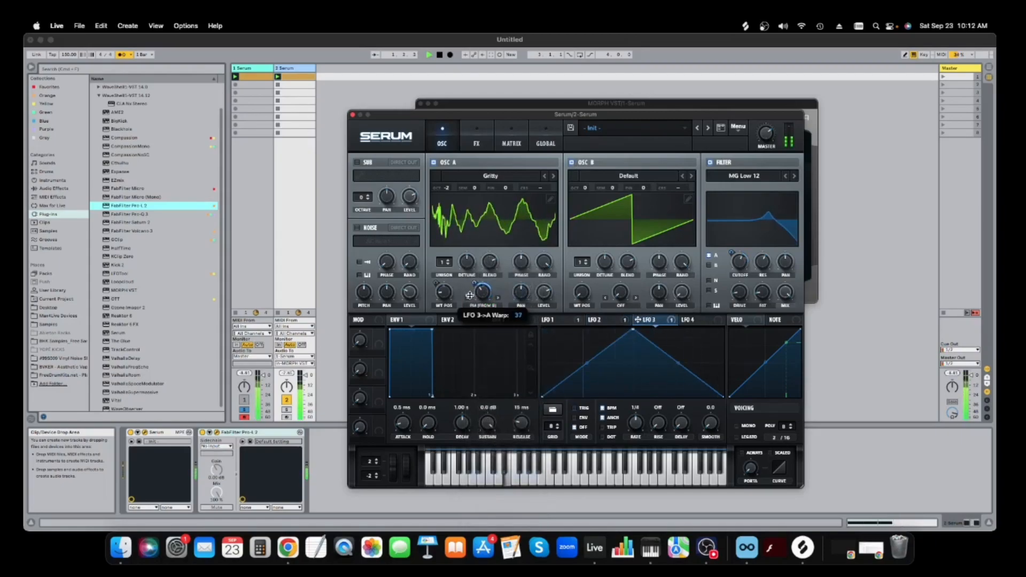
pyautogui.moveTo(628, 434); pyautogui.dragTo(629, 439)
pyautogui.press('space')
# - Reshape LFO 3 with an early, lower peak and an extra point in its decay, and fine-tune oscillator A's warp
pyautogui.moveTo(633, 330); pyautogui.dragTo(565, 361)
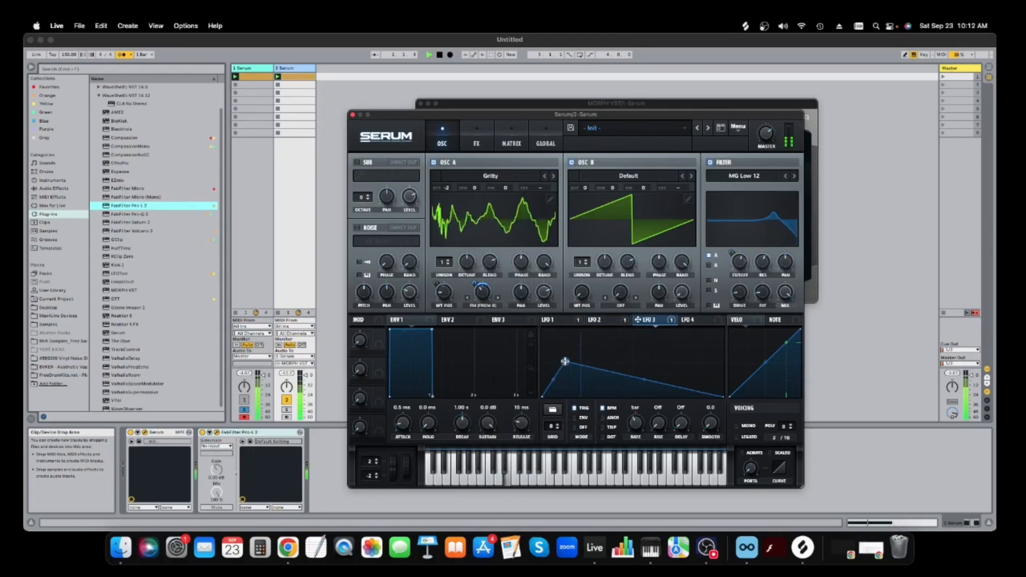
pyautogui.doubleClick(639, 367)
pyautogui.moveTo(638, 367); pyautogui.dragTo(553, 362)
pyautogui.moveTo(485, 296); pyautogui.dragTo(484, 290)
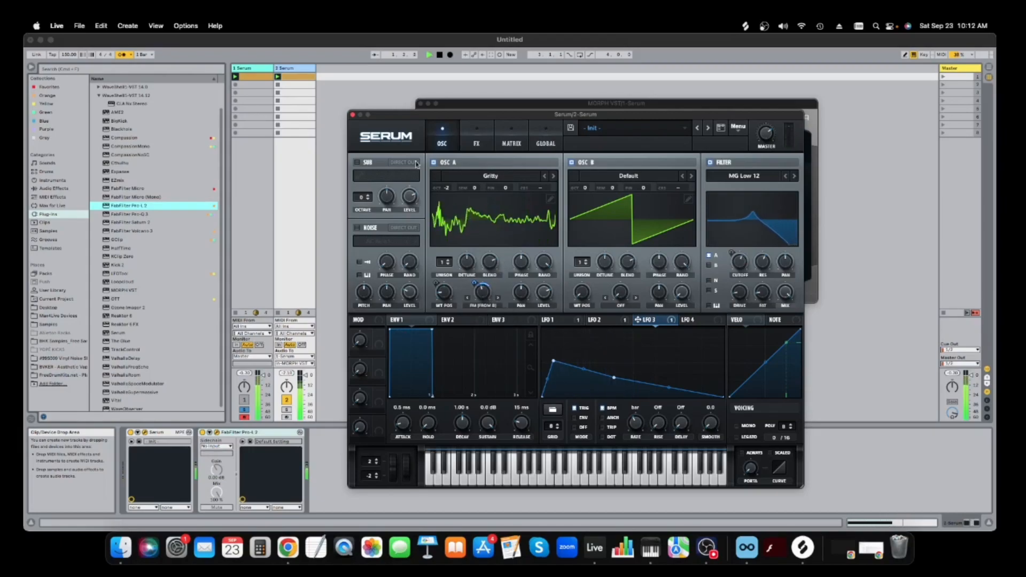
# - Enable Tube distortion in Serum's effects with the drive at about 68%
pyautogui.click(476, 142)
pyautogui.click(365, 182)
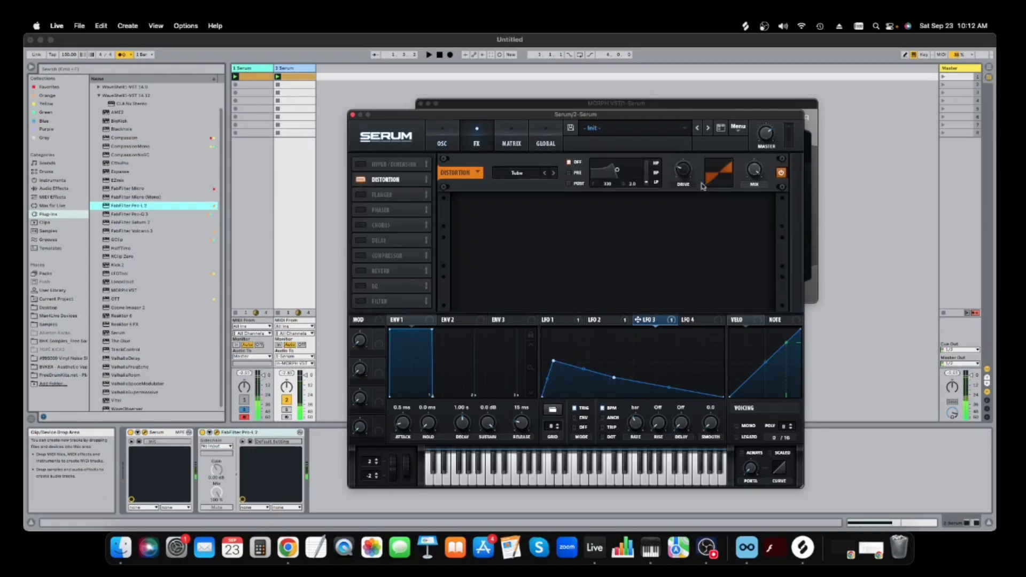
pyautogui.press('space')
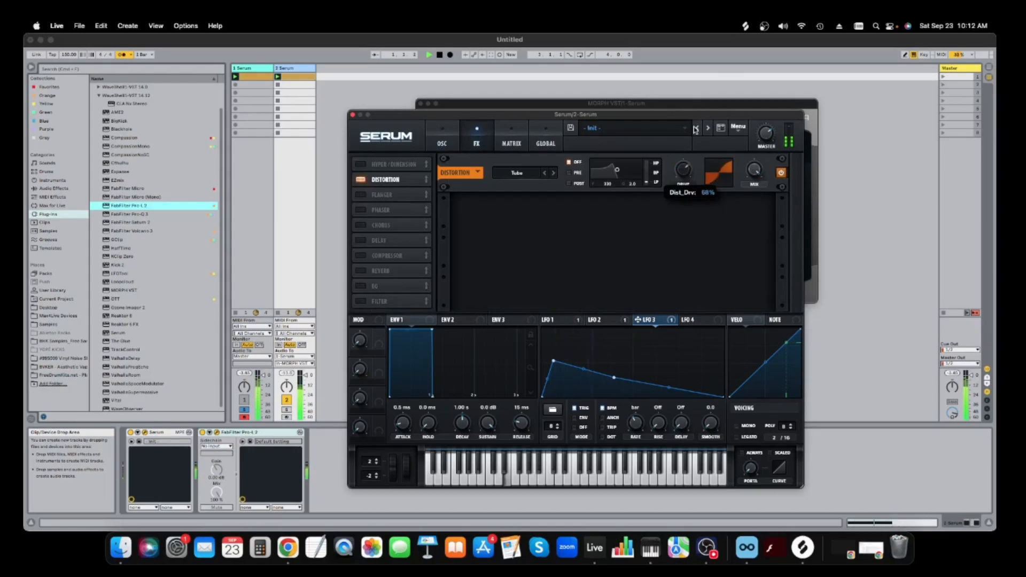
# - Enable Serum's EQ effect and adjust the gains of its low and high bands
pyautogui.click(359, 289)
pyautogui.press('space')
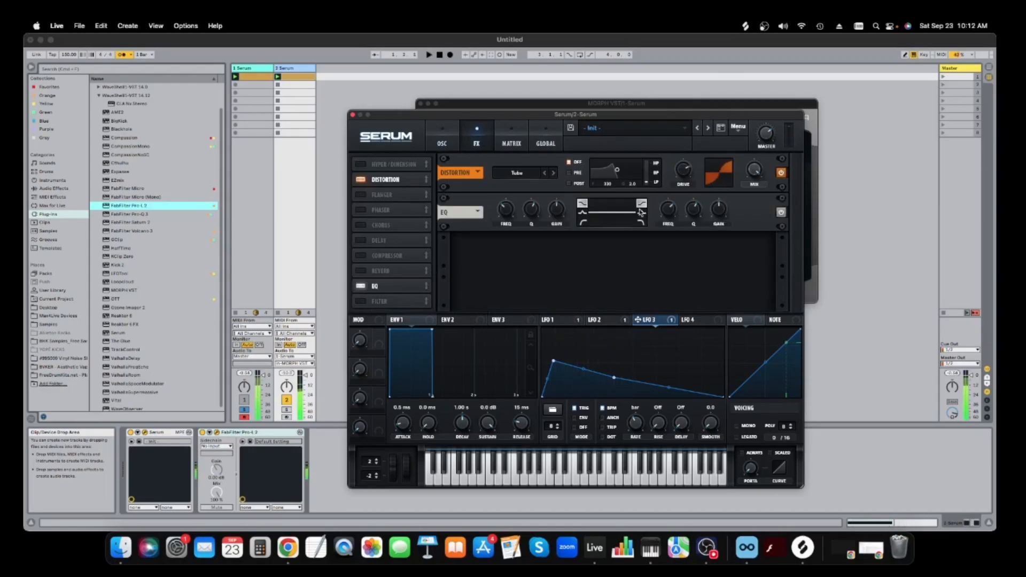
pyautogui.moveTo(557, 212); pyautogui.dragTo(504, 212)
pyautogui.moveTo(722, 218); pyautogui.dragTo(722, 216)
pyautogui.moveTo(722, 251); pyautogui.dragTo(734, 207)
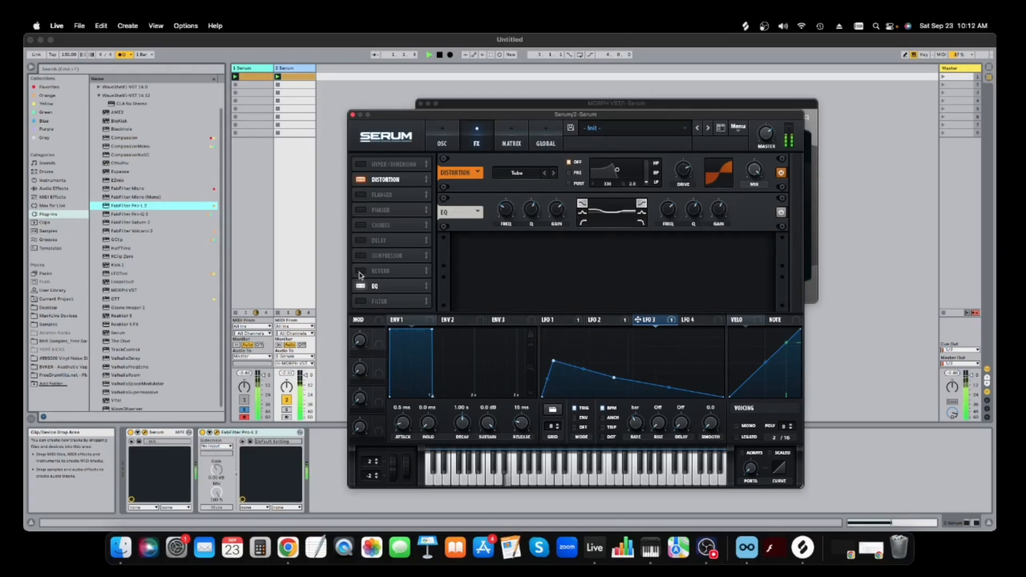
# - Enable the Filter effect, choose the Flg L6+ flanger type, and audition it
pyautogui.click(360, 301)
pyautogui.click(512, 259)
pyautogui.moveTo(518, 291)
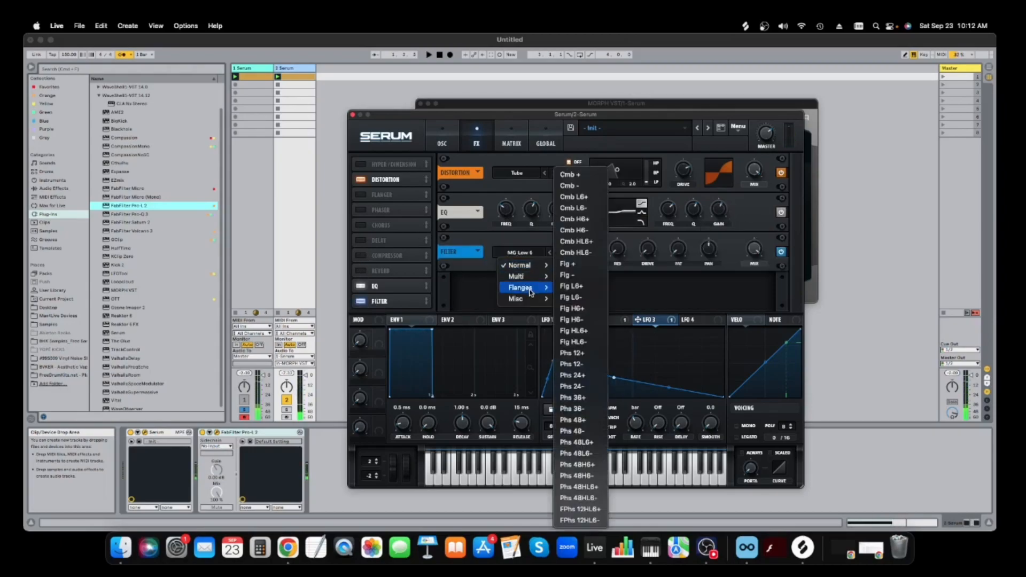
pyautogui.click(590, 283)
pyautogui.press('space')
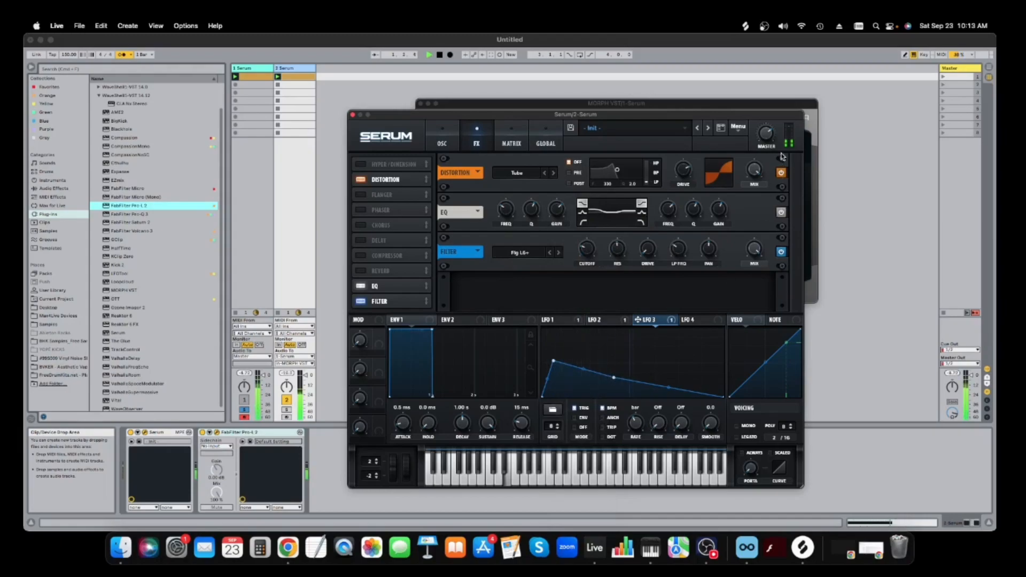
pyautogui.press('space')
# - Bring MORPH to the front, position its pad control at about 0.34 morph and 0.20 X-fade, and play
pyautogui.click(827, 125)
pyautogui.click(782, 105)
pyautogui.moveTo(605, 193); pyautogui.dragTo(583, 223)
pyautogui.press('space')
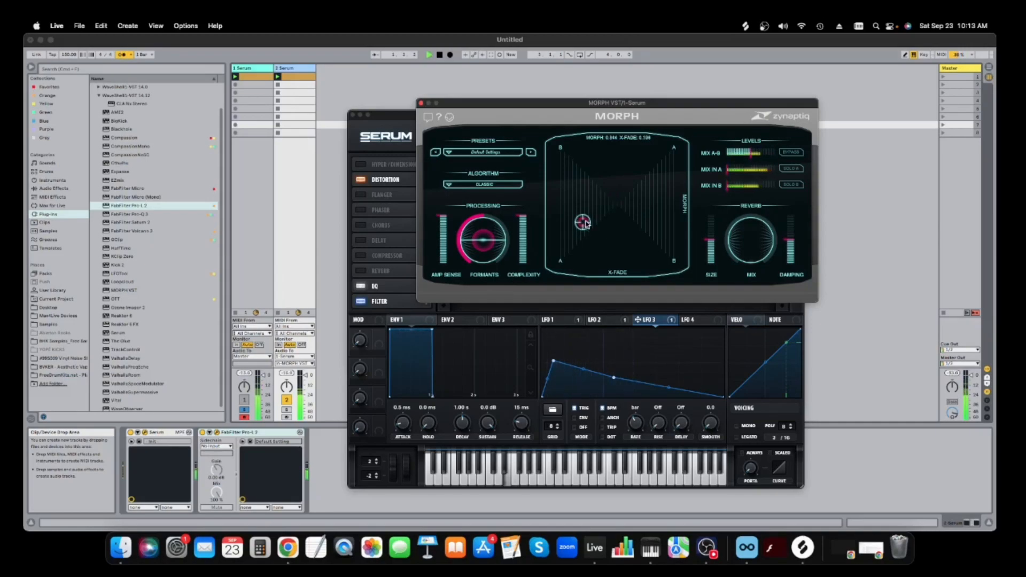
# - Return to the second track's Serum, set its master volume to about -3.2 dB, and adjust the flanger filter's cutoff
pyautogui.click(401, 120)
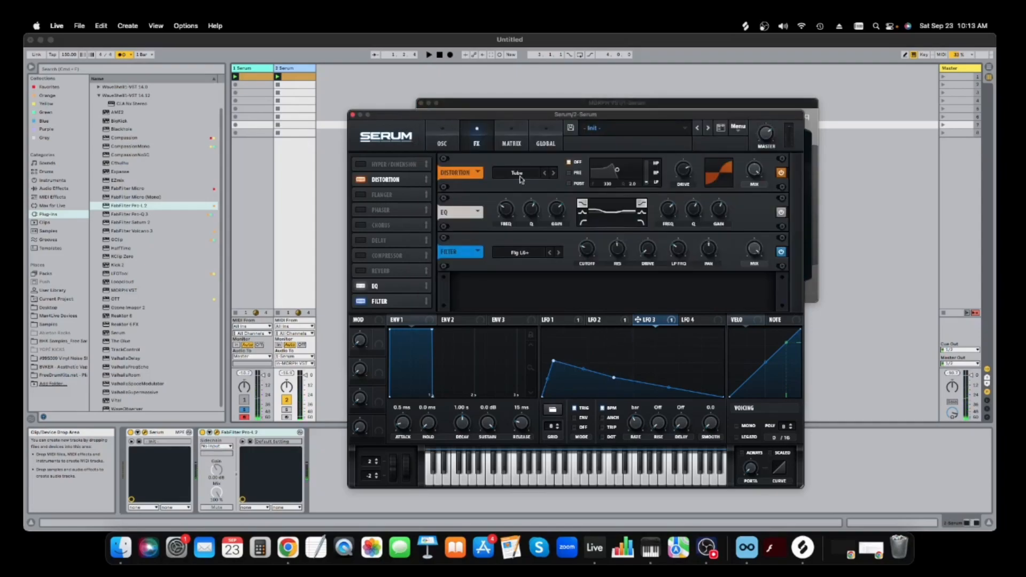
pyautogui.moveTo(755, 138); pyautogui.dragTo(776, 155)
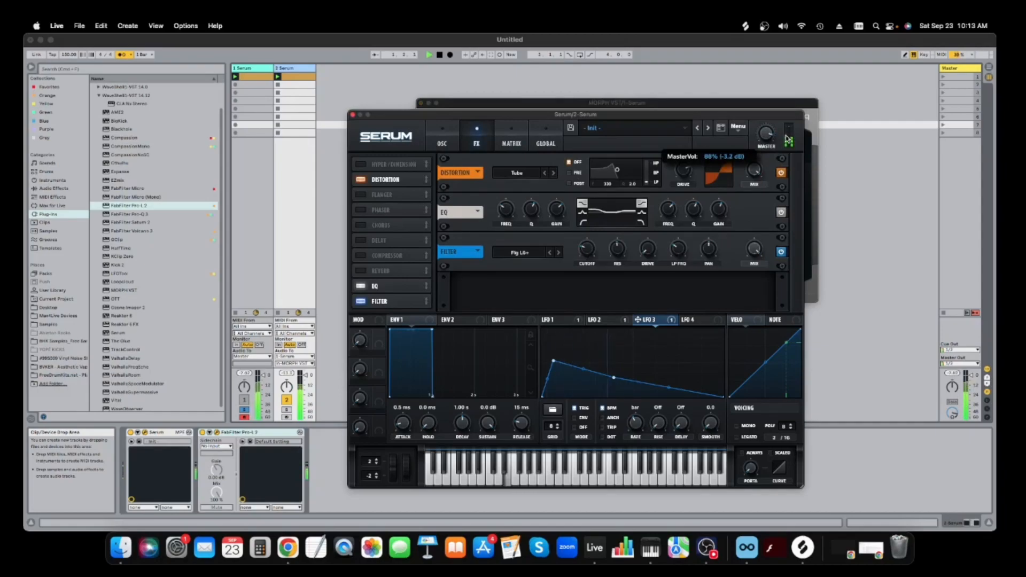
pyautogui.press('space')
pyautogui.moveTo(591, 249); pyautogui.dragTo(597, 237)
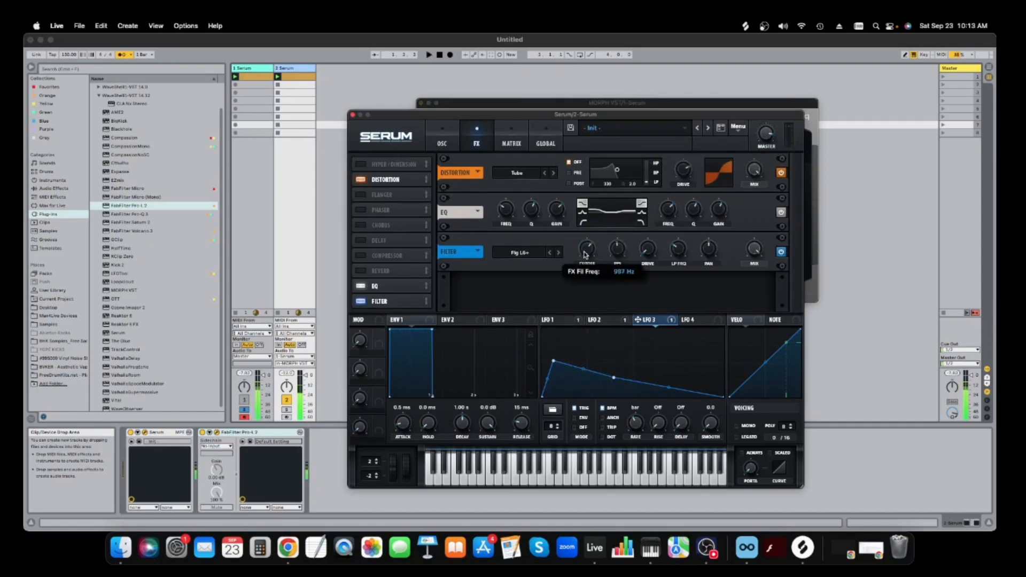
# - Return to the oscillator page and set oscillator B's octave to -1
pyautogui.click(440, 136)
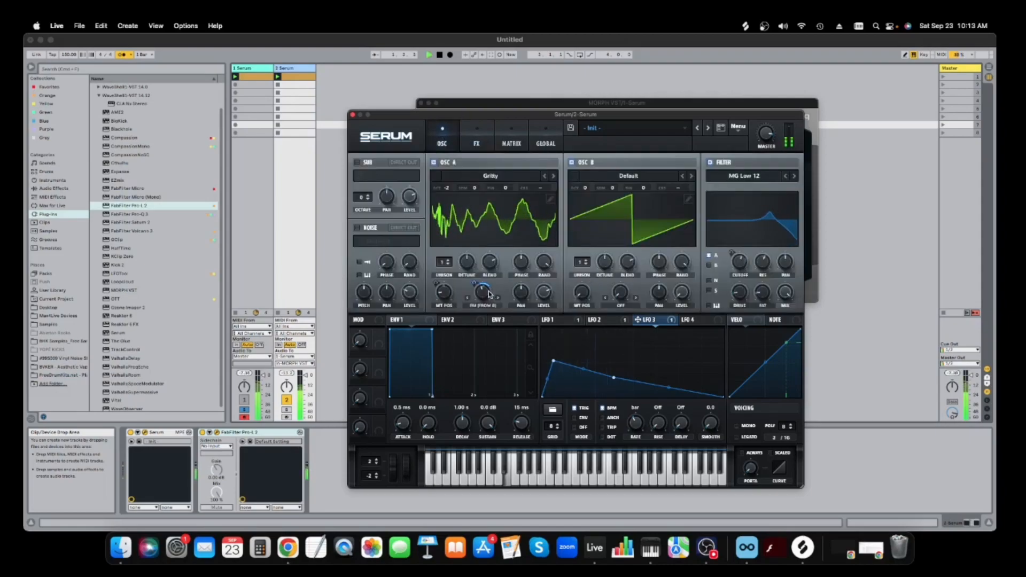
pyautogui.moveTo(483, 306)
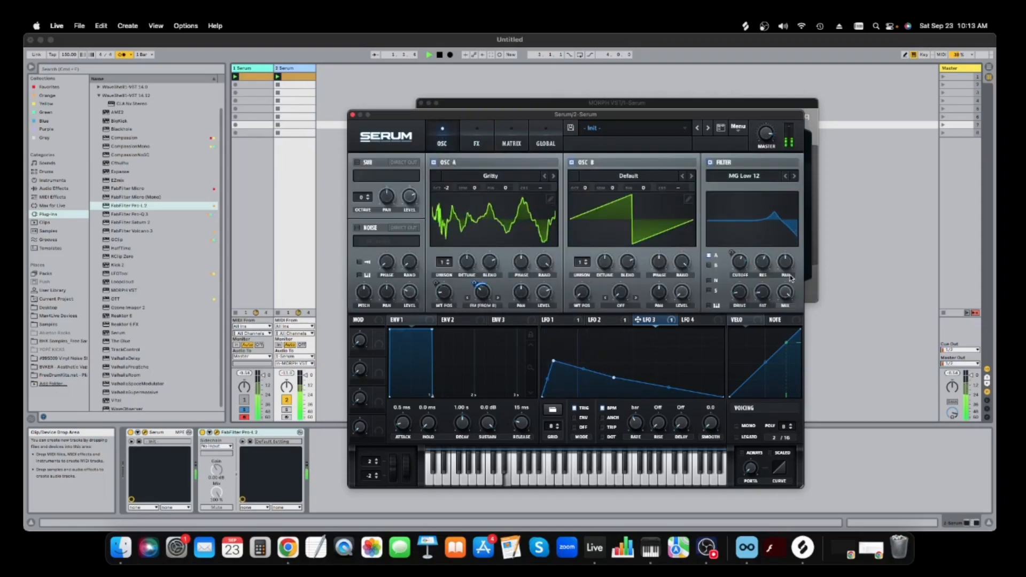
pyautogui.moveTo(745, 257)
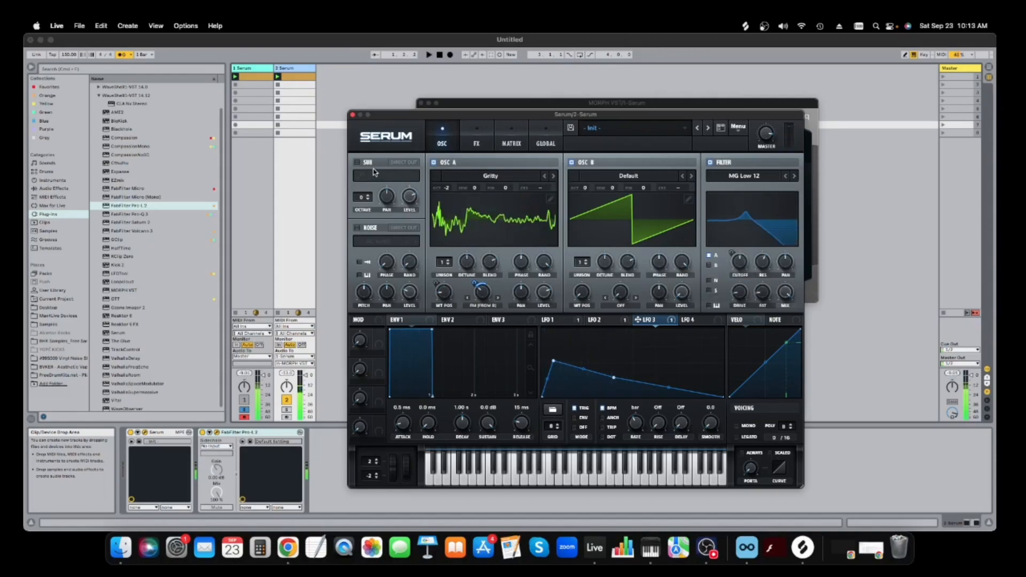
pyautogui.moveTo(588, 188); pyautogui.dragTo(586, 207)
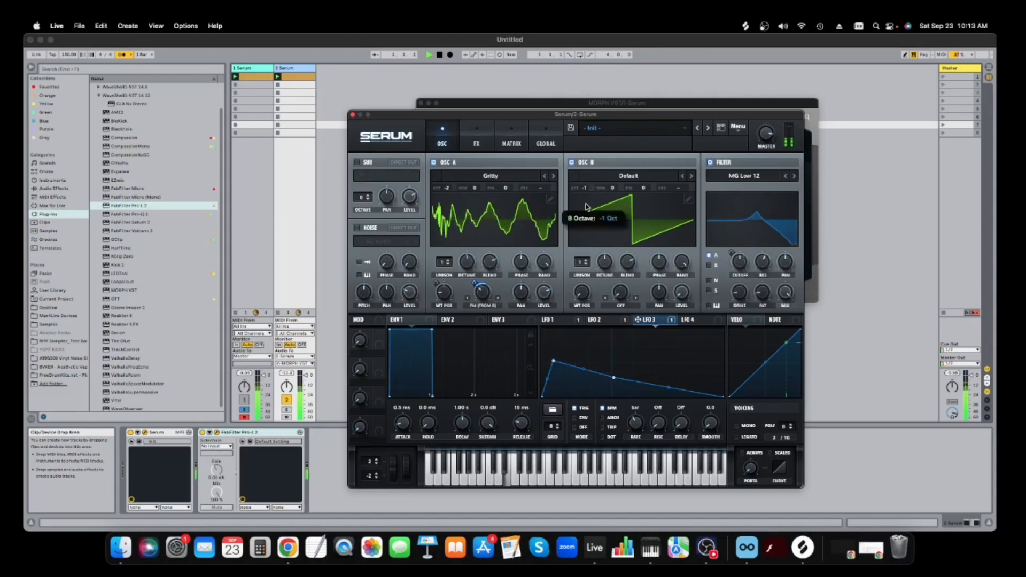
# - Try the MG Low 12 filter's resonance at 100% and bring it back down
pyautogui.moveTo(764, 261); pyautogui.dragTo(782, 211)
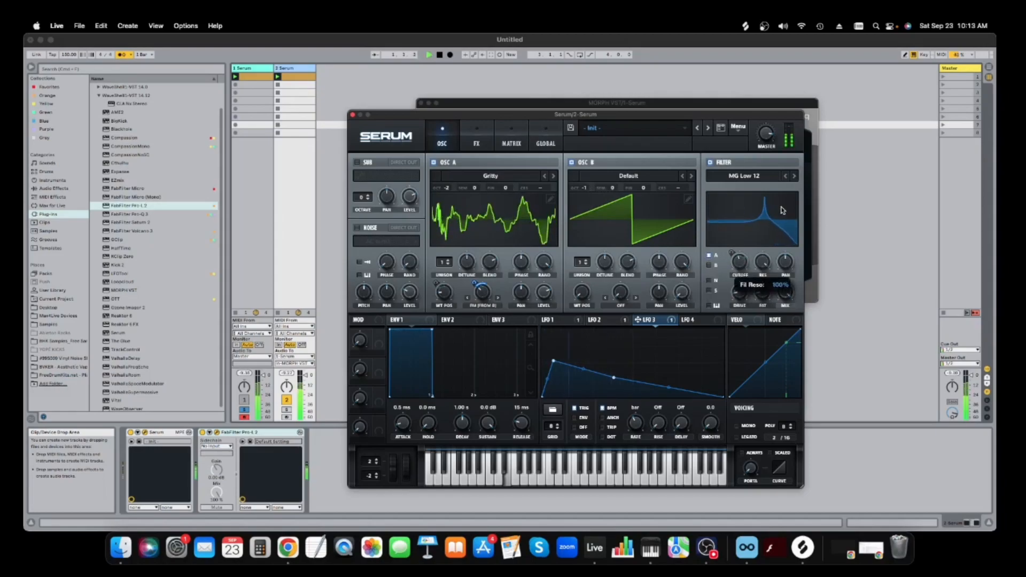
pyautogui.press('space')
pyautogui.moveTo(758, 285); pyautogui.dragTo(757, 284)
pyautogui.press('space')
pyautogui.press('space')
# - Set LFO 3's rate to 1/2 and add a second, higher peak in the later part of its shape
pyautogui.moveTo(634, 423); pyautogui.dragTo(635, 419)
pyautogui.press('space')
pyautogui.doubleClick(677, 359)
pyautogui.moveTo(677, 358)
pyautogui.mouseDown()
pyautogui.moveTo(680, 339)
pyautogui.moveTo(679, 348)
pyautogui.mouseUp()
pyautogui.press('space')
pyautogui.press('space')
pyautogui.press('space')
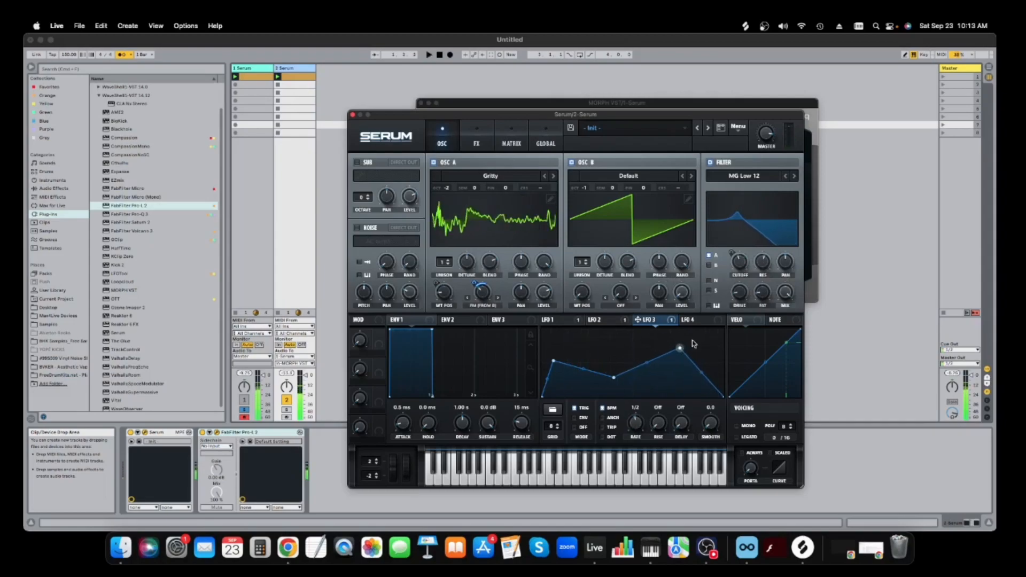
# - Set the MG Low 12 filter's cutoff to about 380 Hz and play the result
pyautogui.moveTo(742, 263); pyautogui.dragTo(745, 260)
pyautogui.press('space')
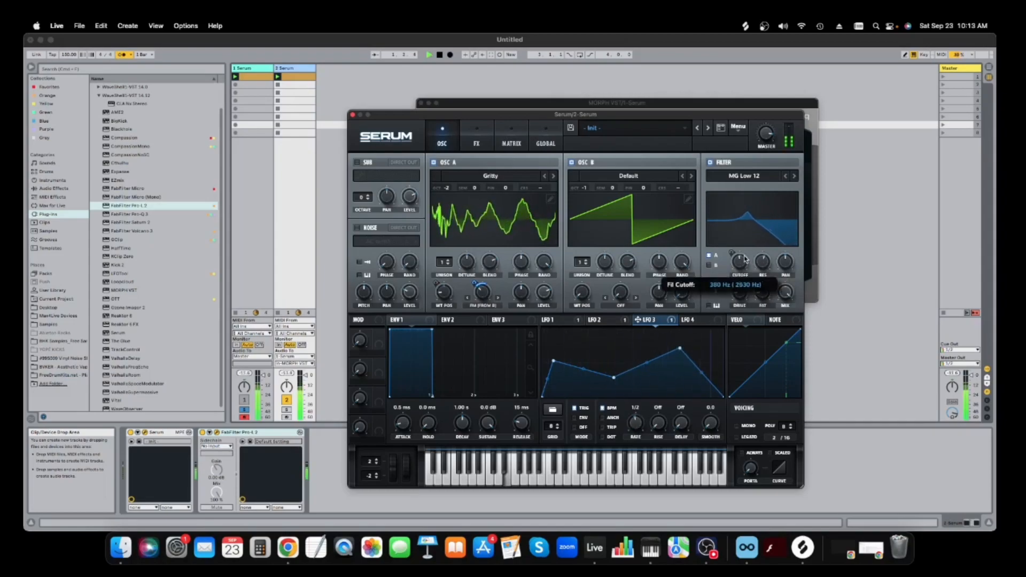
pyautogui.press('space')
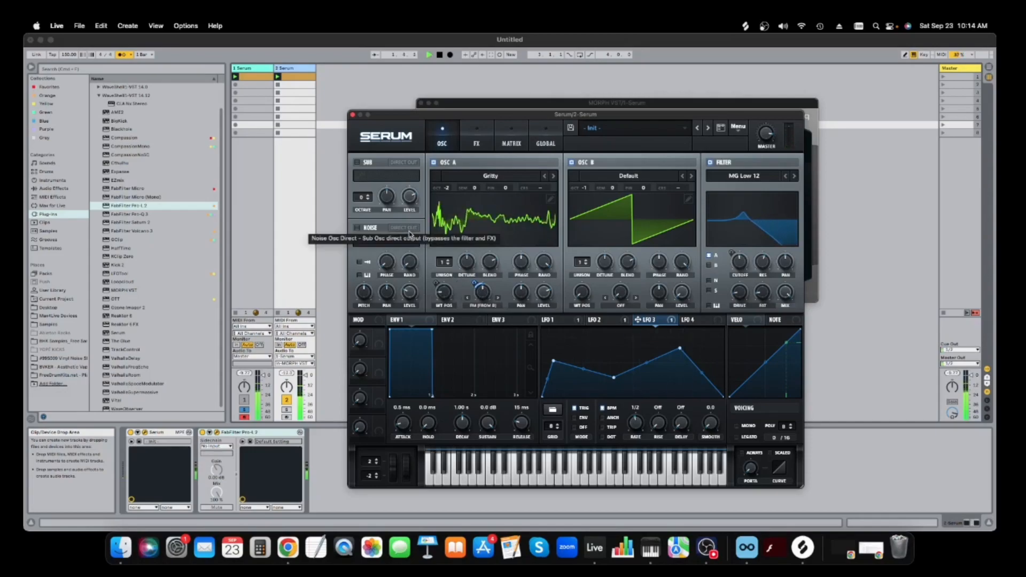
# - Switch oscillator A to the next Digital wavetable after Gritty and audition it while adjusting the FM warp
pyautogui.click(553, 176)
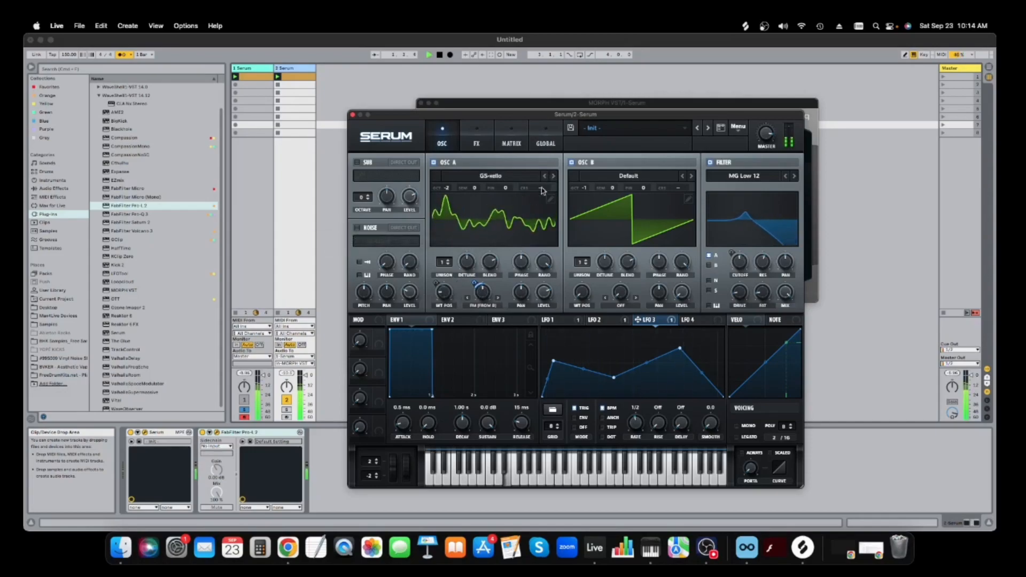
pyautogui.press('space')
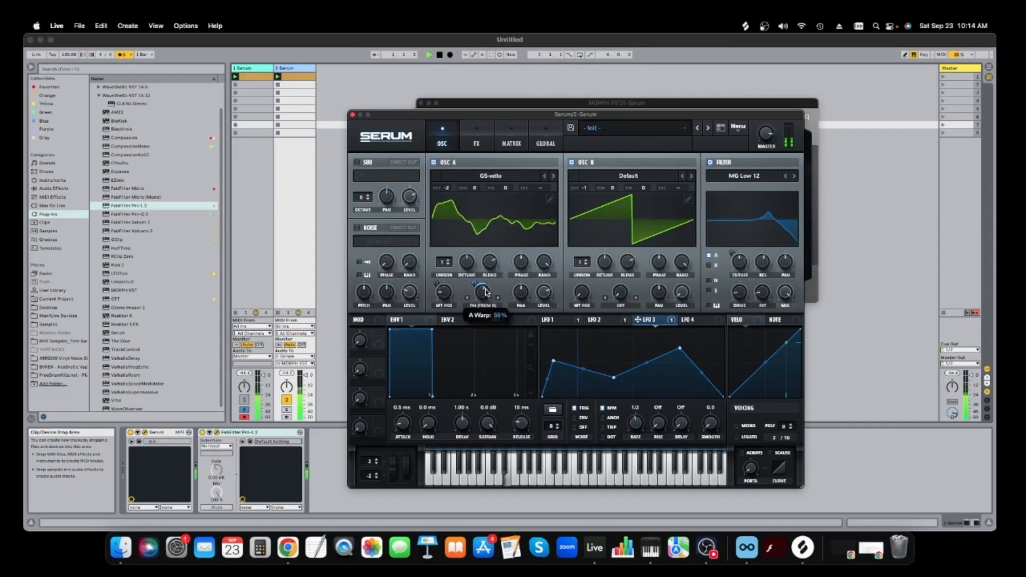
# - Move MORPH's pad control to a higher morph and slightly higher X-fade, audition the blend, and close MORPH's window
pyautogui.click(550, 101)
pyautogui.press('space')
pyautogui.moveTo(585, 221); pyautogui.dragTo(601, 186)
pyautogui.press('space')
pyautogui.click(421, 103)
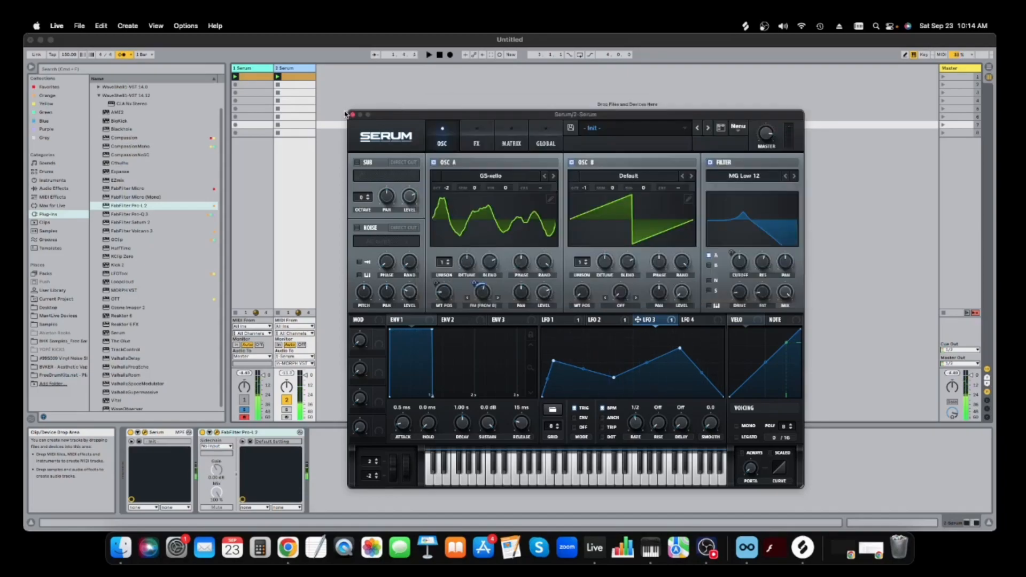
# - Close the open Serum and Pro-L 2 windows, group the two Serum tracks, and start playback
pyautogui.click(352, 114)
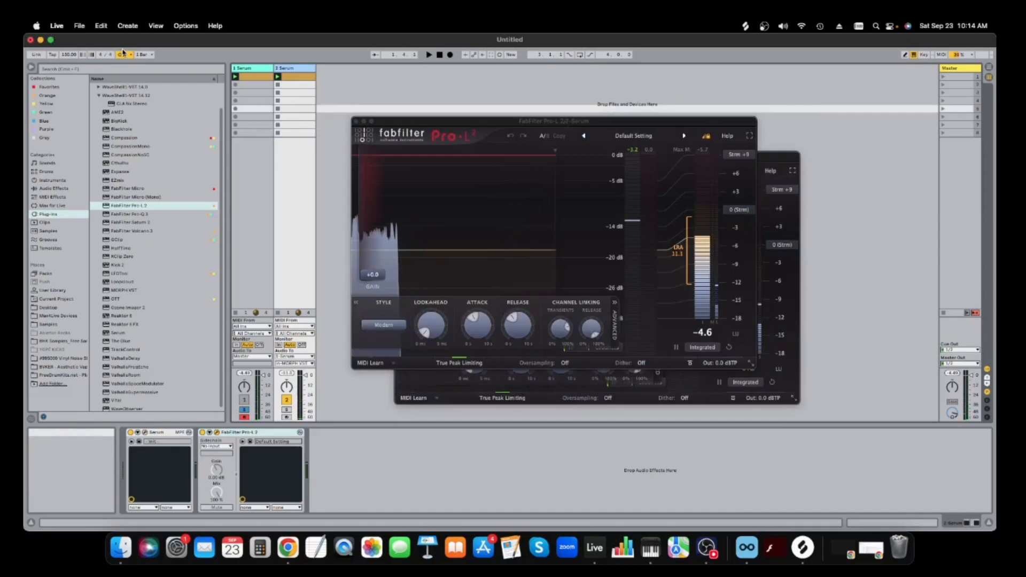
pyautogui.click(356, 121)
pyautogui.click(399, 156)
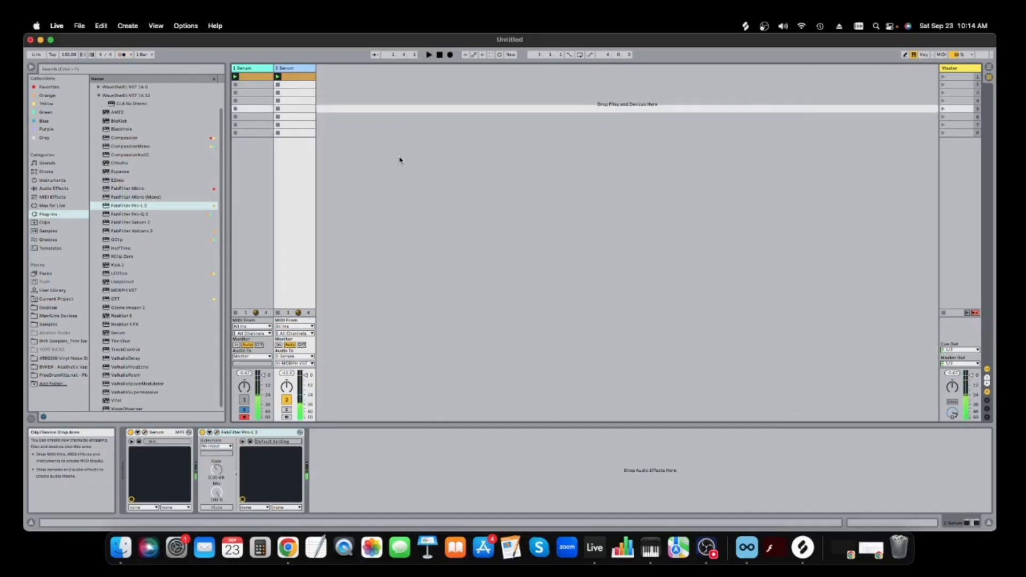
pyautogui.click(262, 69)
pyautogui.click(294, 70)
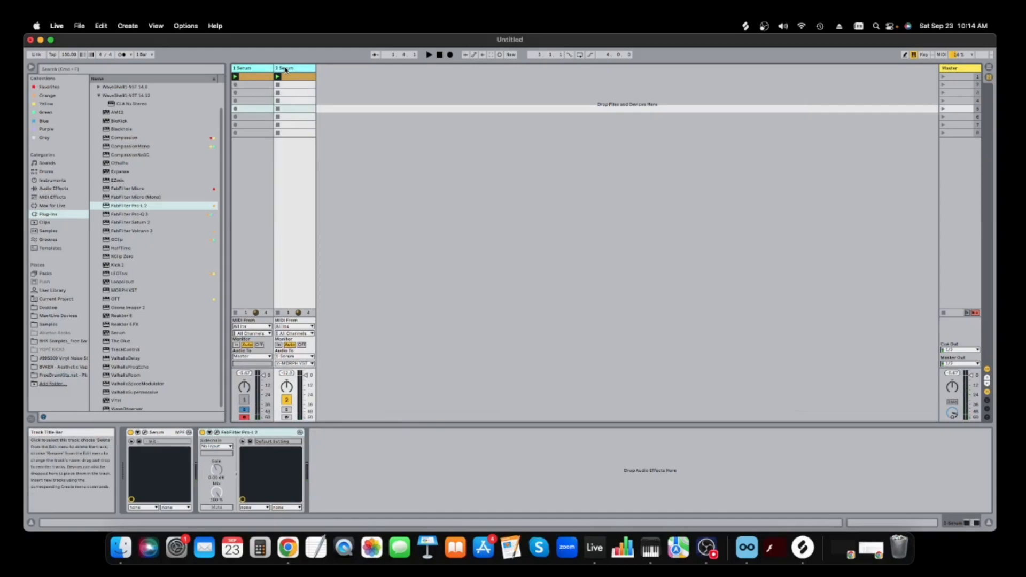
pyautogui.press('super+g')
pyautogui.press('space')
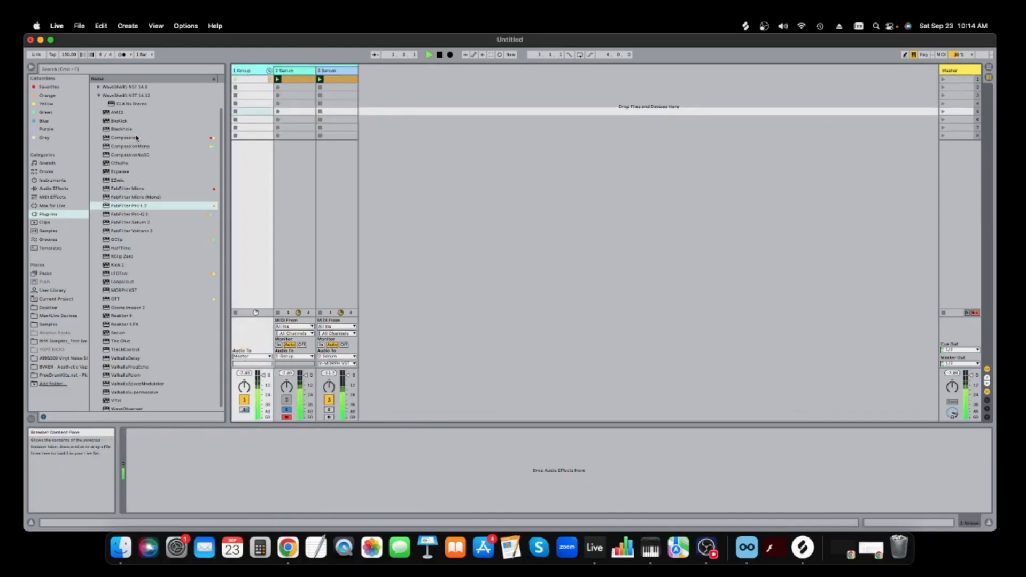
# - Add Compassion and FabFilter Pro-L 2 to the group track, removing the mistakenly loaded FabFilter Micro (Mono)
pyautogui.doubleClick(136, 137)
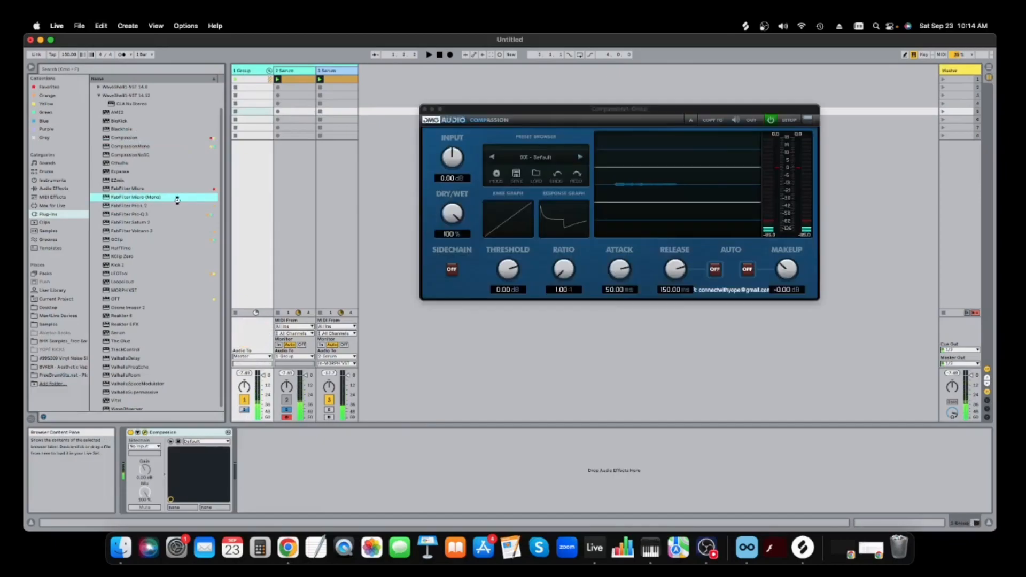
pyautogui.rightClick(277, 431)
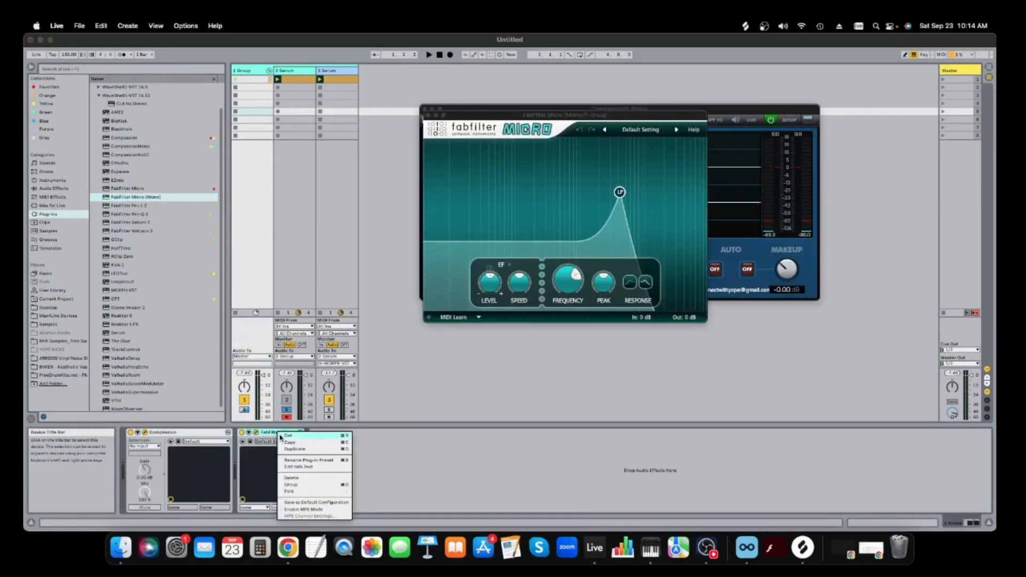
pyautogui.click(282, 436)
pyautogui.click(149, 206)
pyautogui.doubleClick(149, 207)
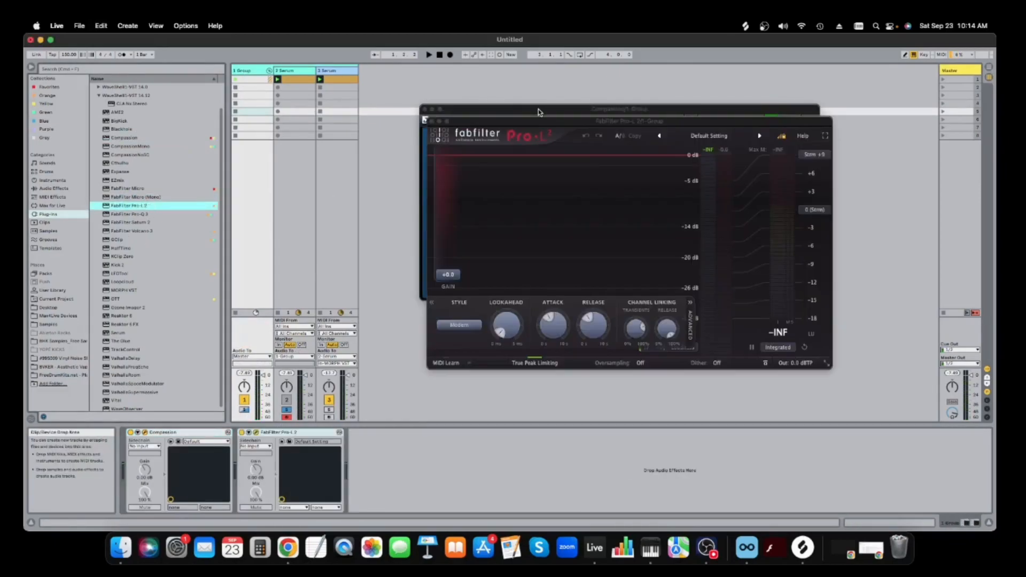
# - Set Compassion to about -25 dB threshold, 2.75:1 ratio and 4.17 ms attack, raise Pro-L 2's gain to about +13.3 dB, and close Compassion
pyautogui.moveTo(538, 109); pyautogui.dragTo(373, 148)
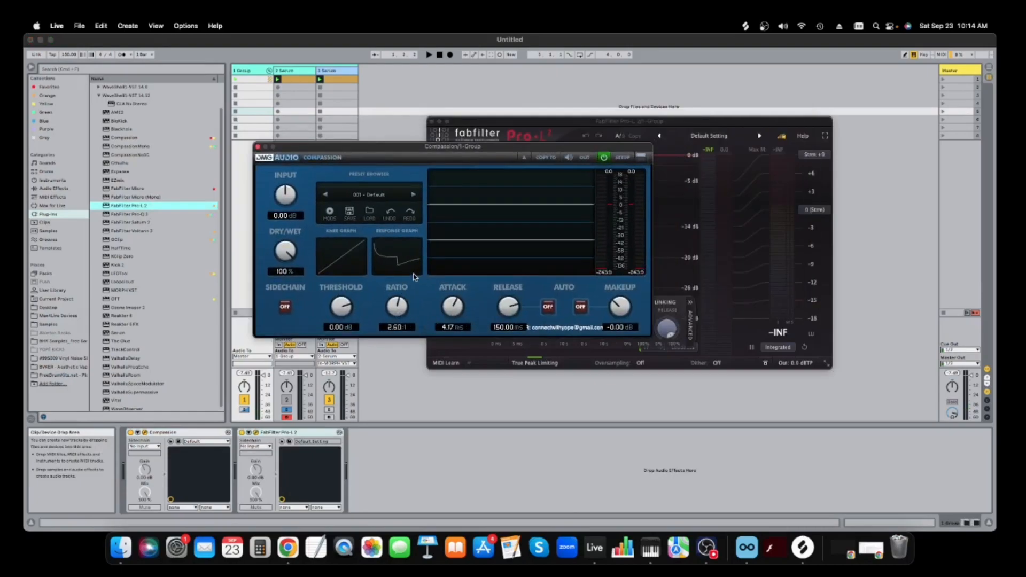
pyautogui.moveTo(343, 323); pyautogui.dragTo(343, 320)
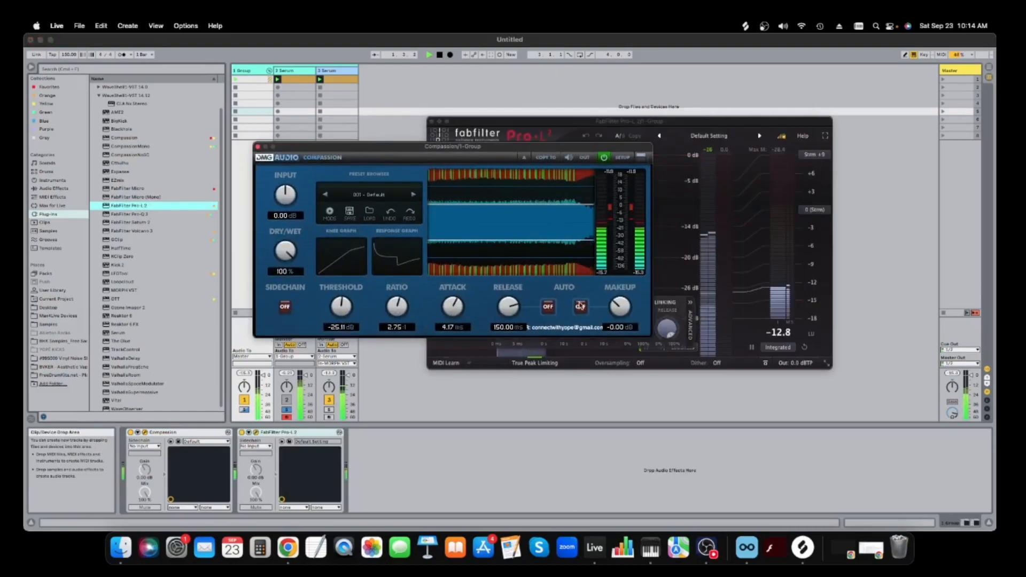
pyautogui.click(661, 138)
pyautogui.moveTo(448, 273); pyautogui.dragTo(461, 225)
pyautogui.click(257, 145)
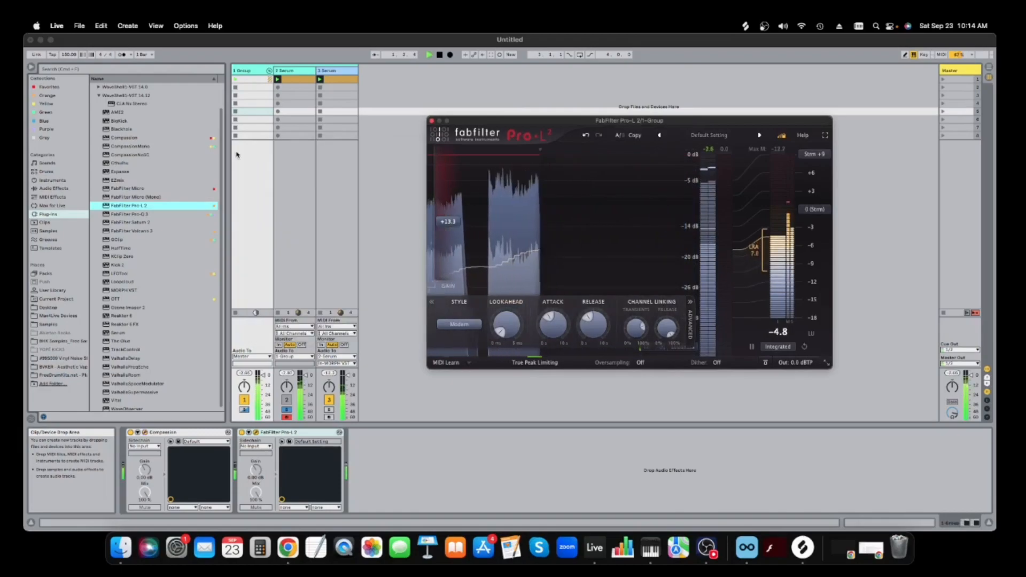
# - Turn off solo and record arm on the first Serum track, and insert FabFilter Saturn 2 between Compassion and Pro-L 2
pyautogui.click(285, 409)
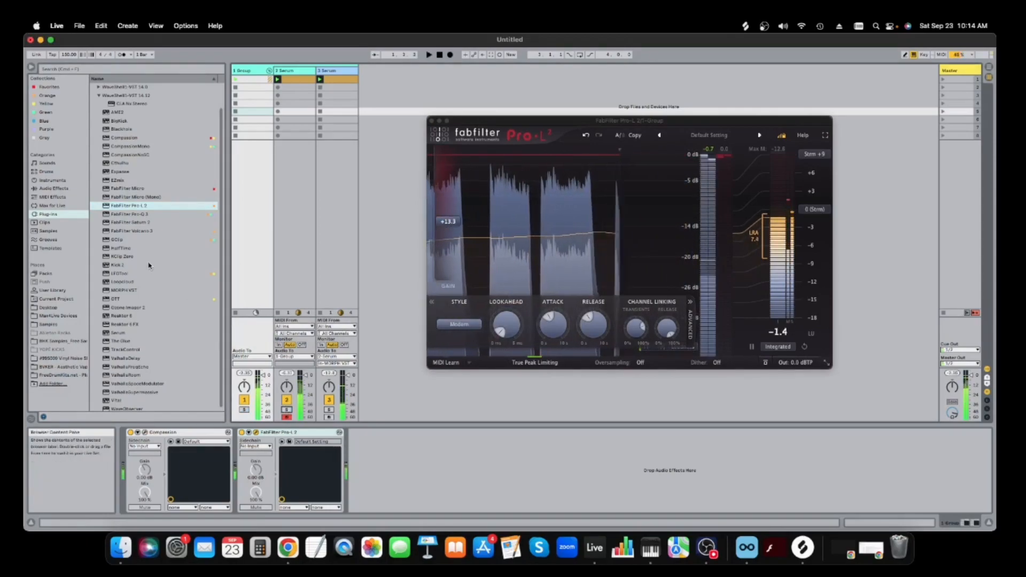
pyautogui.click(287, 417)
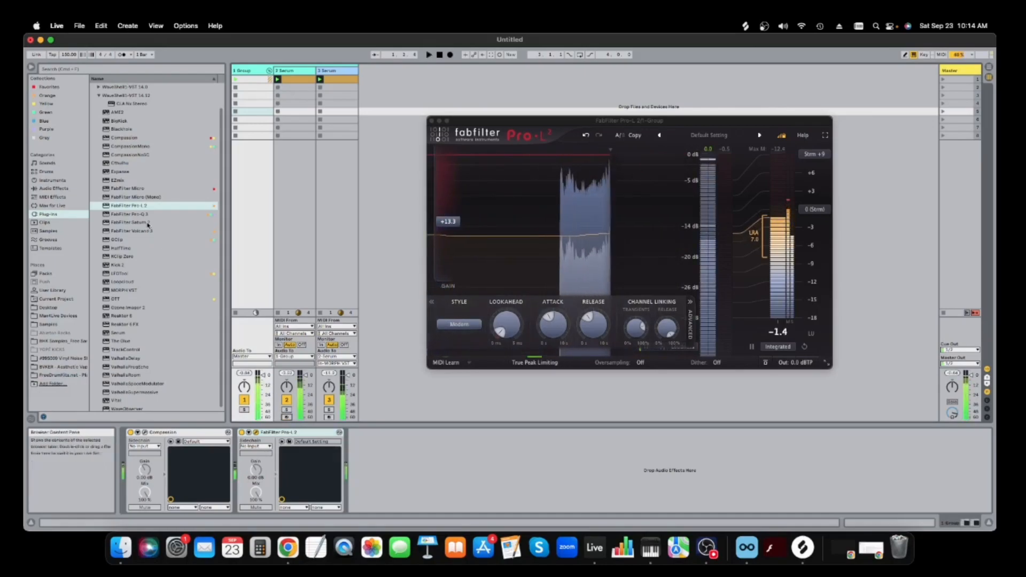
pyautogui.moveTo(143, 223); pyautogui.dragTo(244, 447)
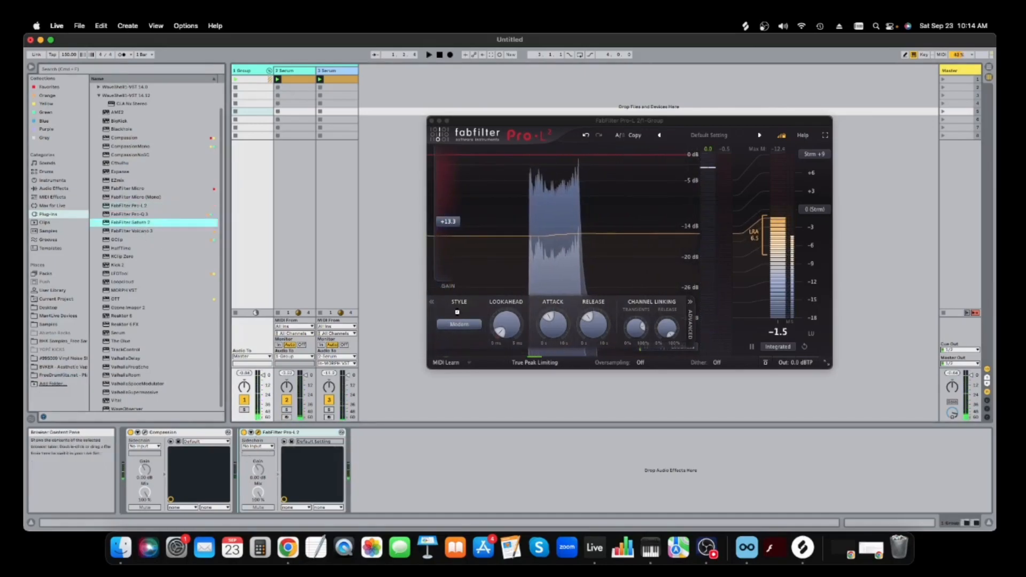
# - Split Saturn 2 into three bands, raise the high band's level and set the low band's to about +8 dB, and close both plug-in windows
pyautogui.press('space')
pyautogui.click(759, 165)
pyautogui.moveTo(804, 206); pyautogui.dragTo(754, 187)
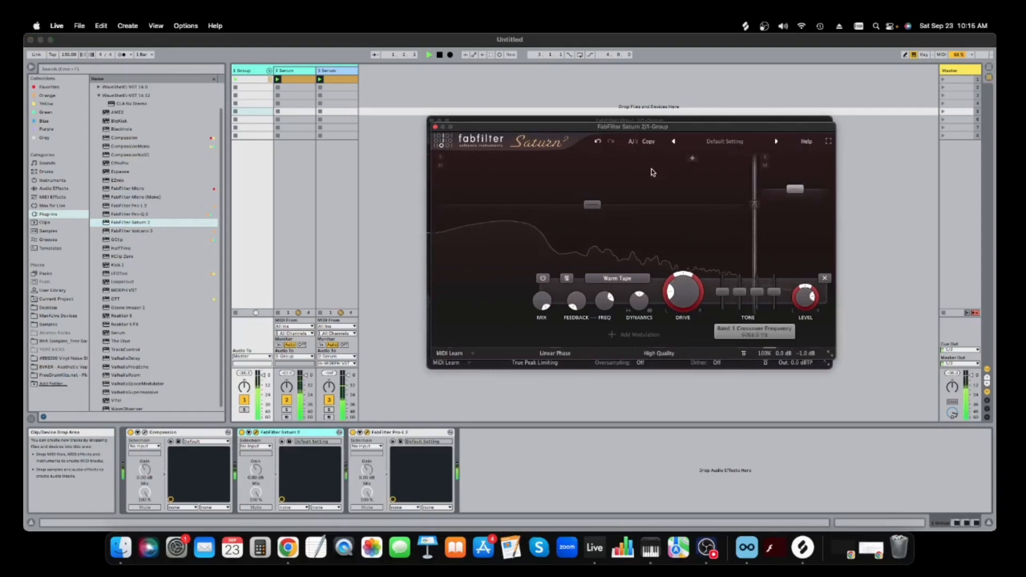
pyautogui.click(526, 160)
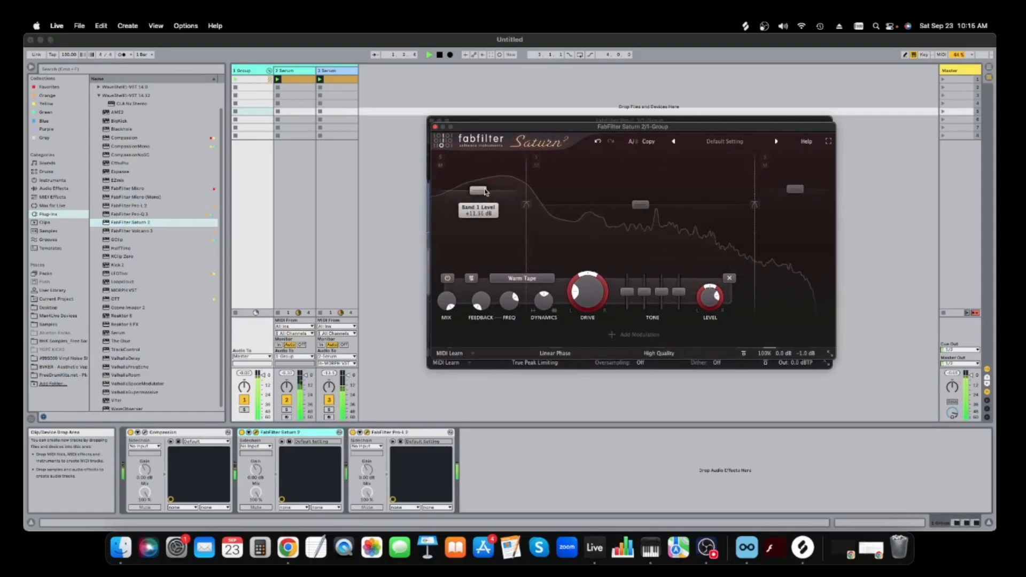
pyautogui.moveTo(527, 196); pyautogui.dragTo(486, 201)
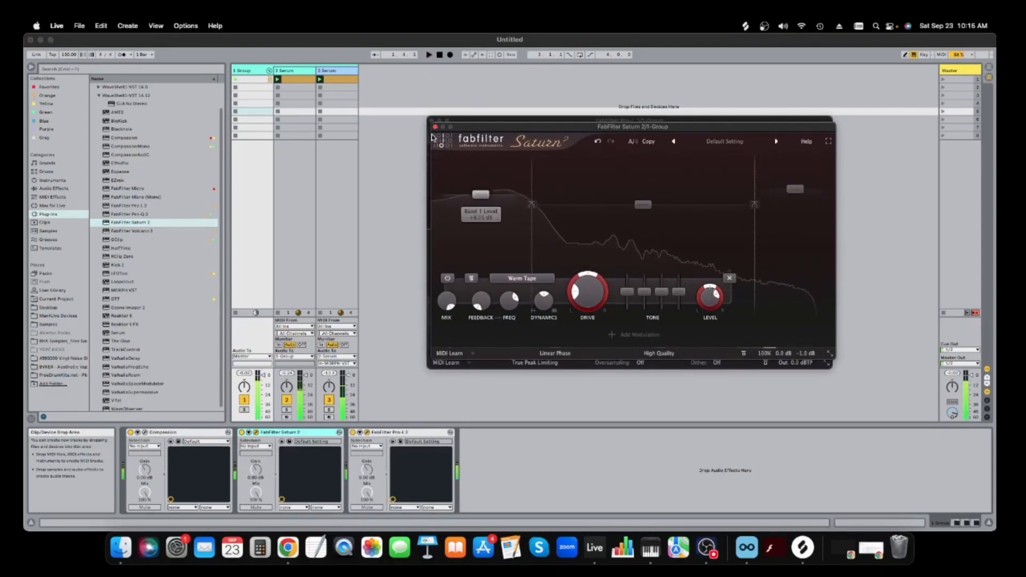
pyautogui.click(434, 127)
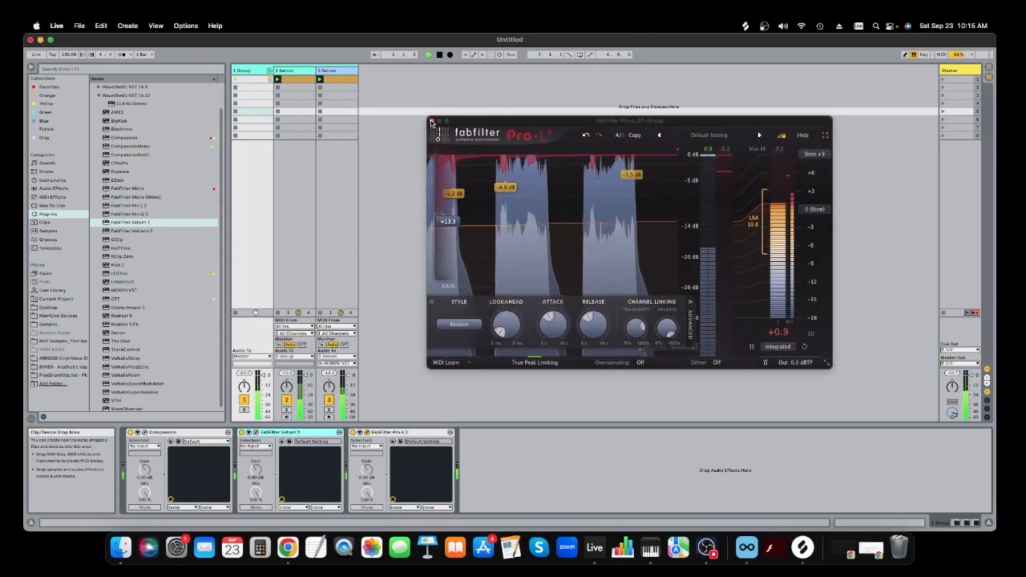
pyautogui.click(432, 122)
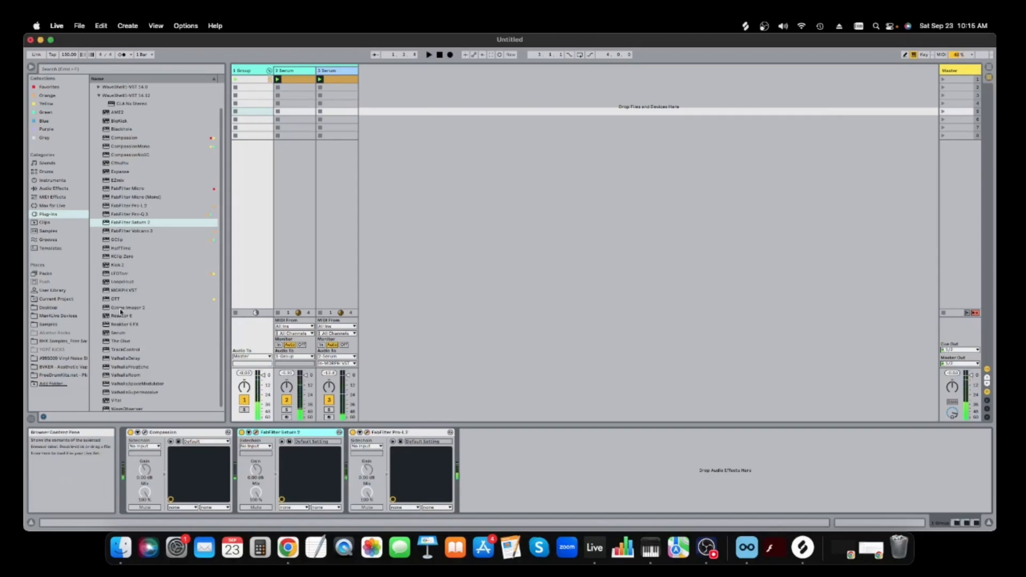
# - Insert LFOTool between Saturn 2 and Pro-L 2 on the group track
pyautogui.click(53, 188)
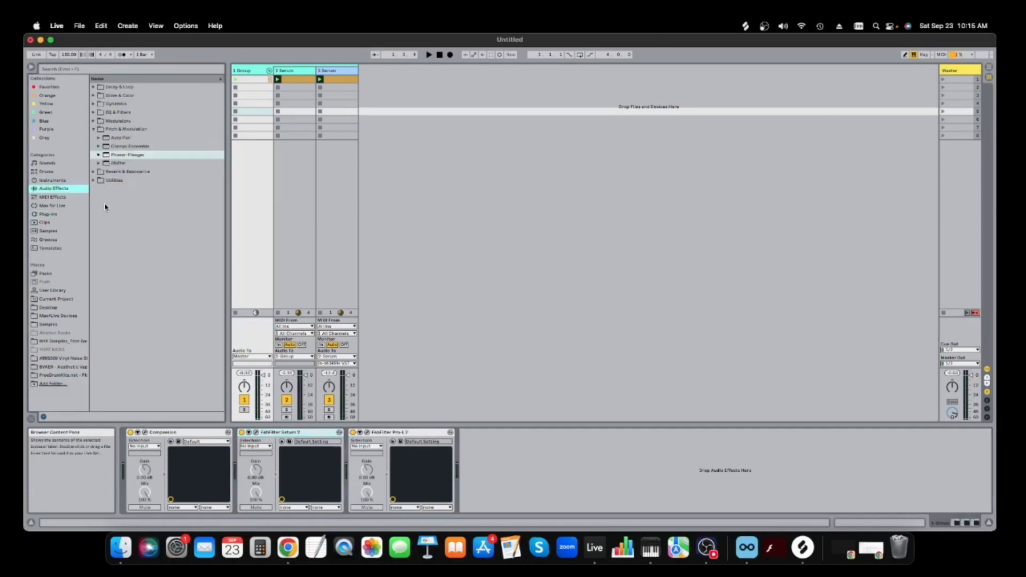
pyautogui.click(54, 214)
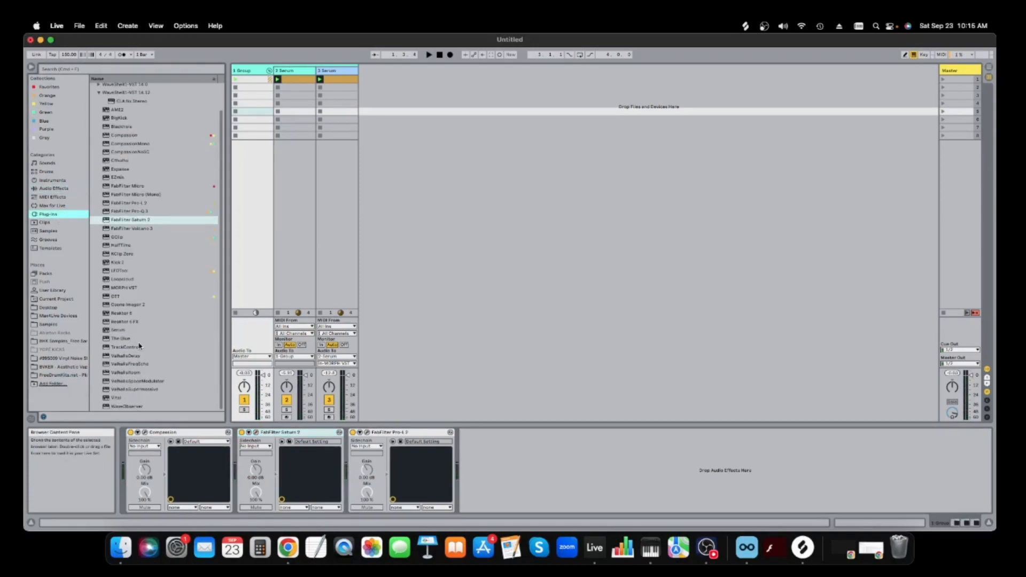
pyautogui.moveTo(119, 274); pyautogui.dragTo(320, 450)
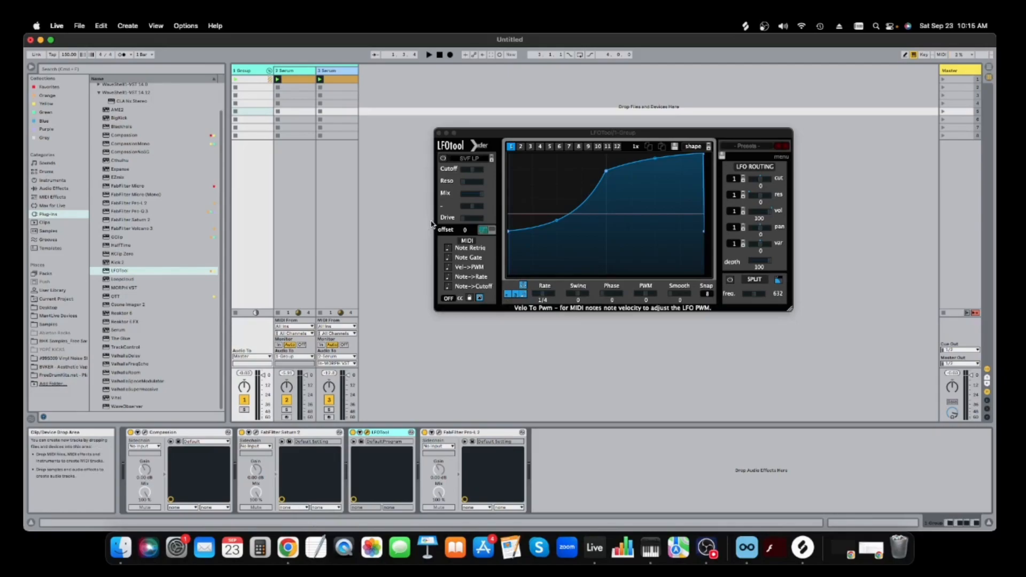
# - Enable LFOTool's filter with the Phs 24+ type and audition it while adjusting the cutoff
pyautogui.click(443, 159)
pyautogui.moveTo(484, 194)
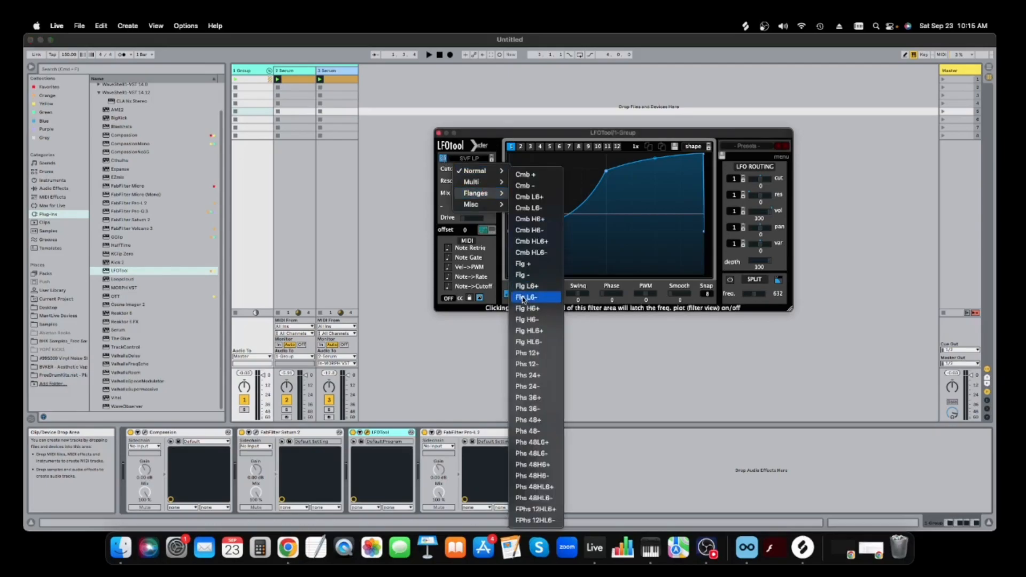
pyautogui.click(527, 386)
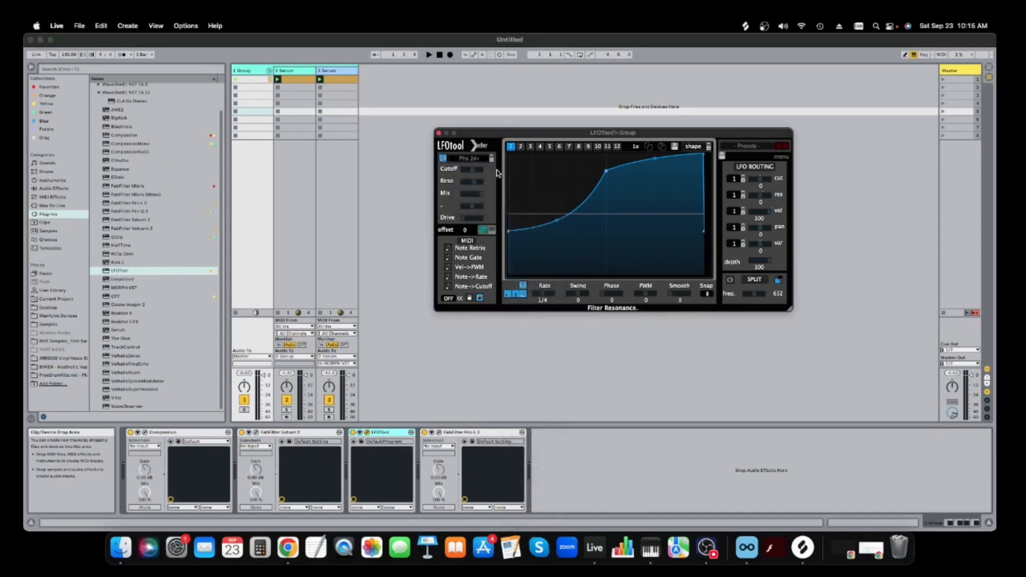
pyautogui.press('space')
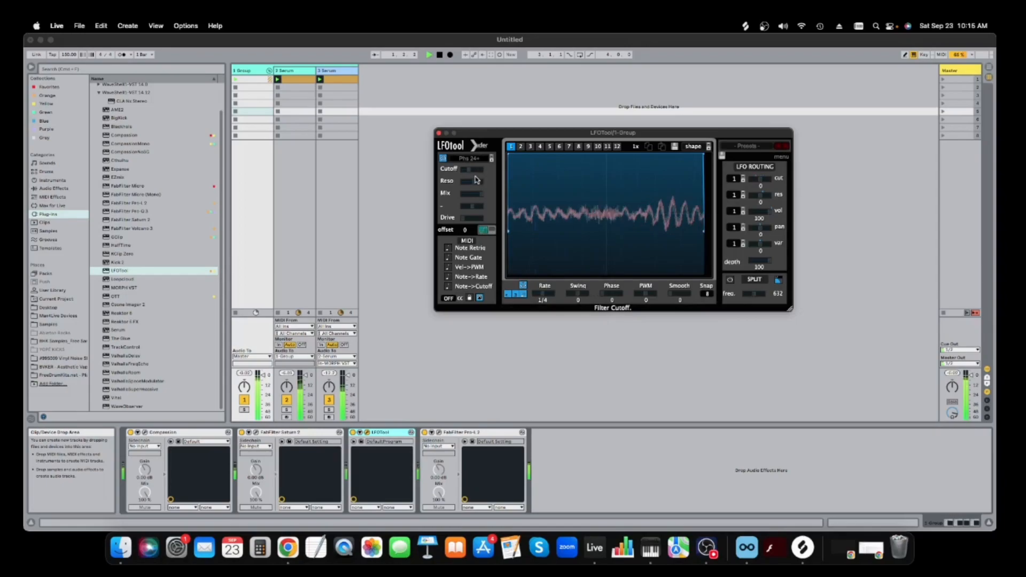
# - Group LFOTool into an Audio Effect Rack and show the rack's macro controls
pyautogui.click(381, 435)
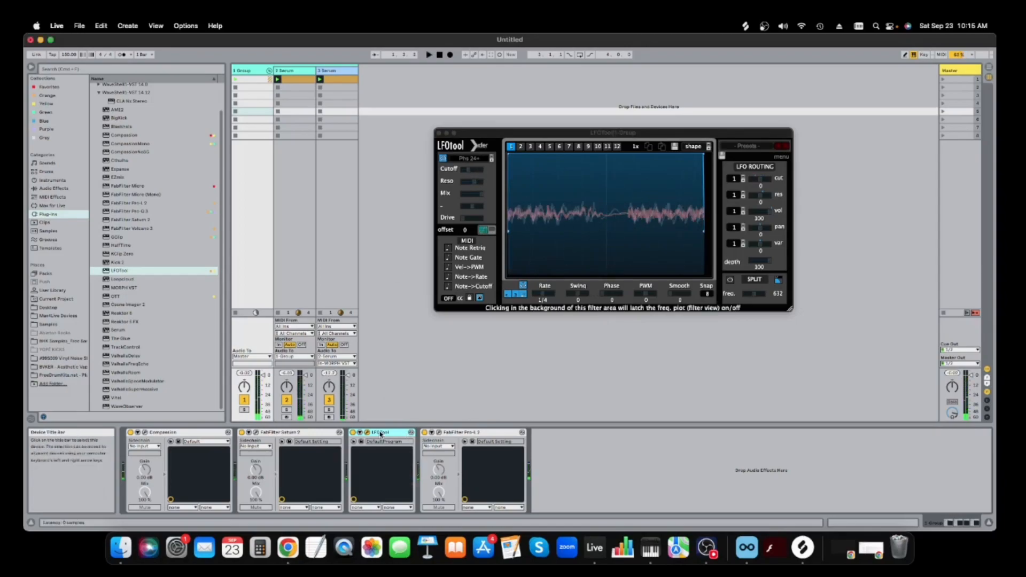
pyautogui.press('super+g')
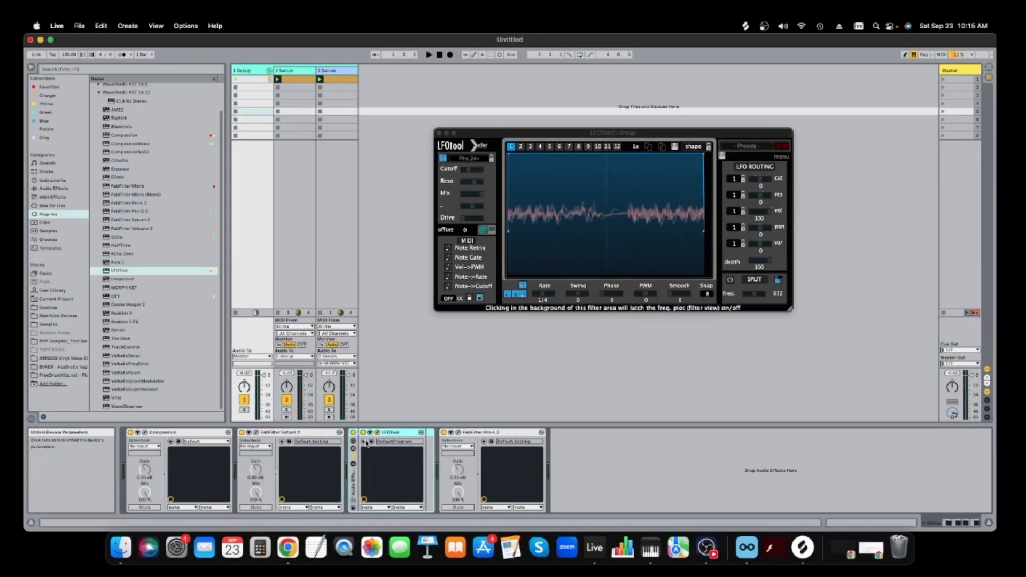
pyautogui.click(354, 445)
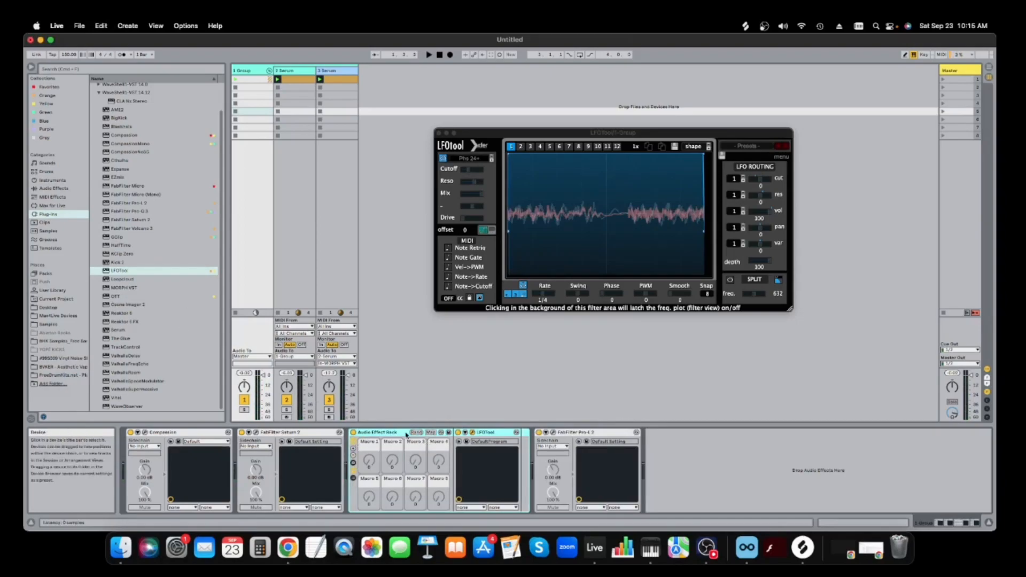
# - Map LFOTool's filter cutoff to the rack's Macro 1 and leave mapping mode
pyautogui.click(430, 432)
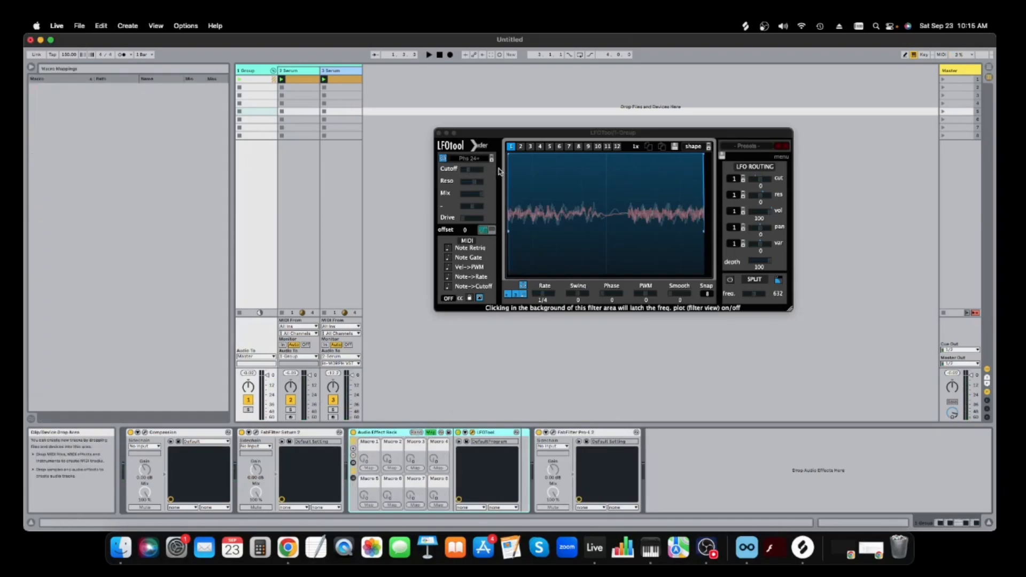
pyautogui.click(467, 171)
pyautogui.click(369, 468)
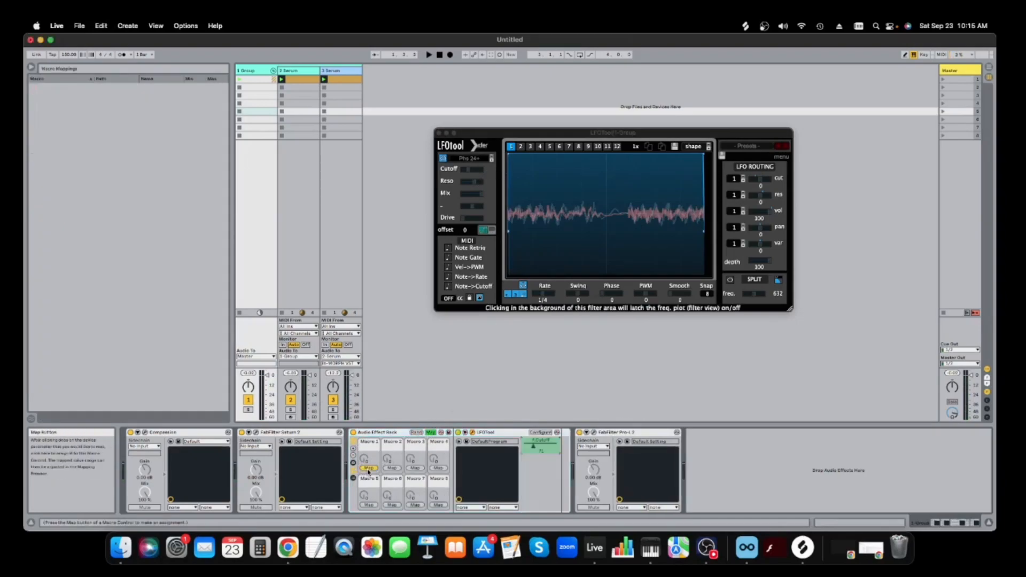
pyautogui.click(430, 433)
# - Show the filter cutoff macro's automation lane in the Arrangement and return to the Session view
pyautogui.rightClick(364, 462)
pyautogui.click(366, 464)
pyautogui.rightClick(367, 461)
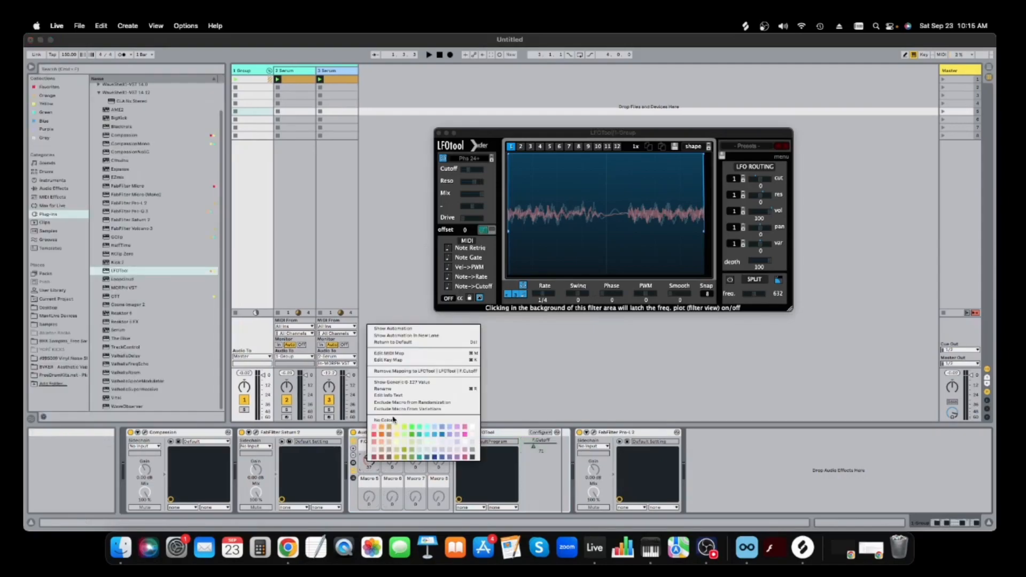
pyautogui.click(391, 330)
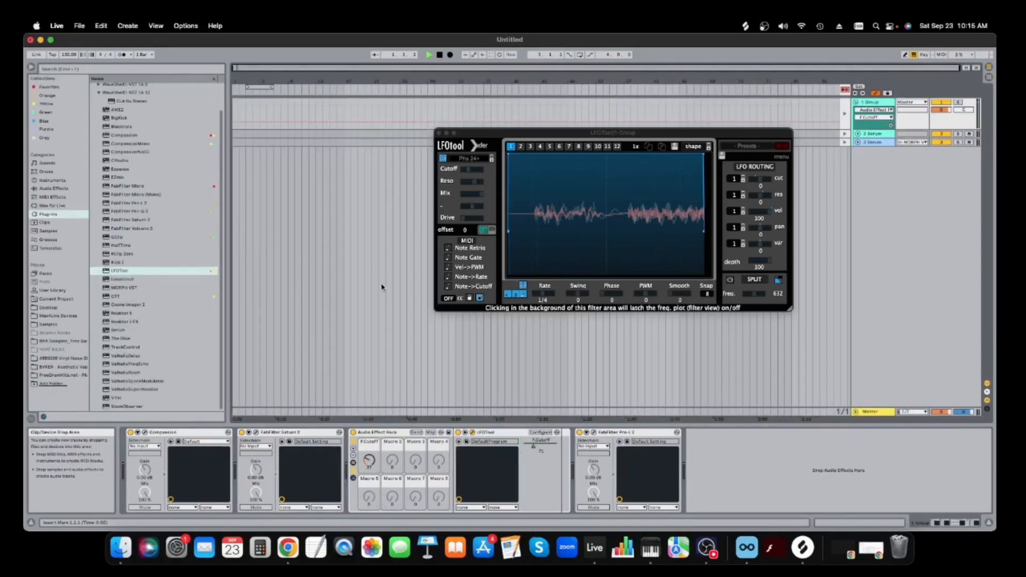
pyautogui.click(989, 78)
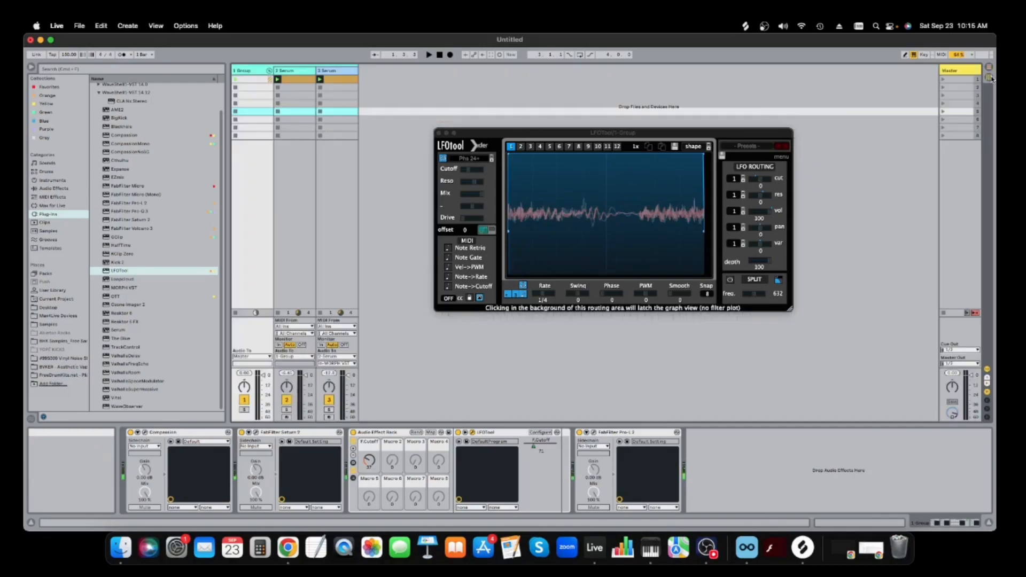
# - Copy both Serum clips from the Session view to the start of the Arrangement and switch playback back to the Arrangement
pyautogui.click(284, 71)
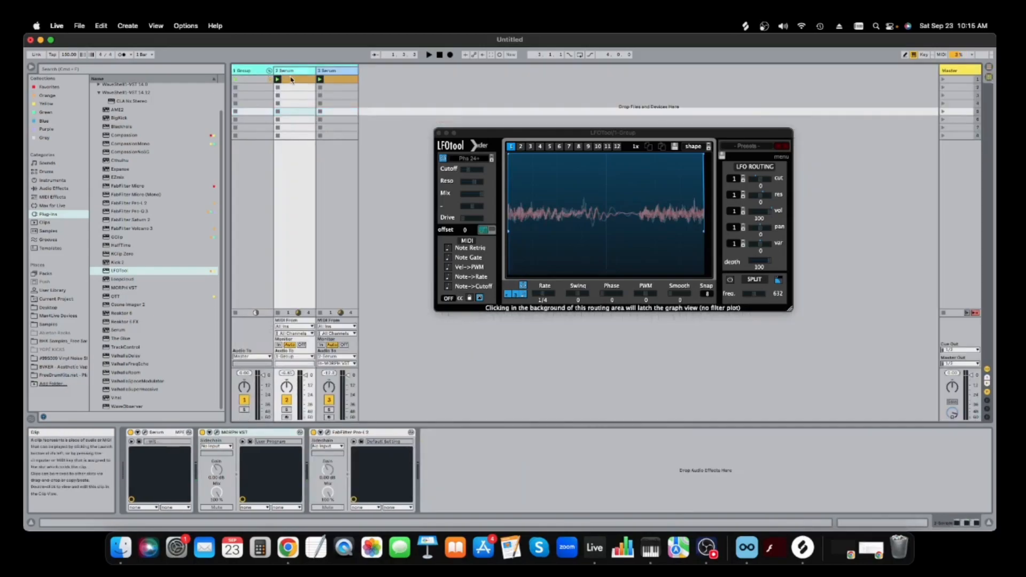
pyautogui.click(291, 80)
pyautogui.click(343, 80)
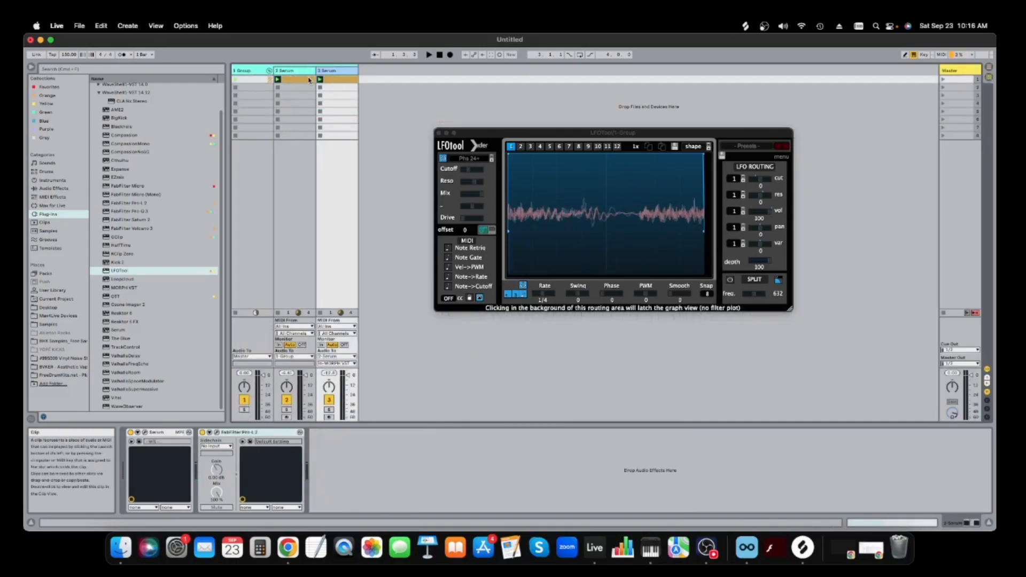
pyautogui.click(990, 68)
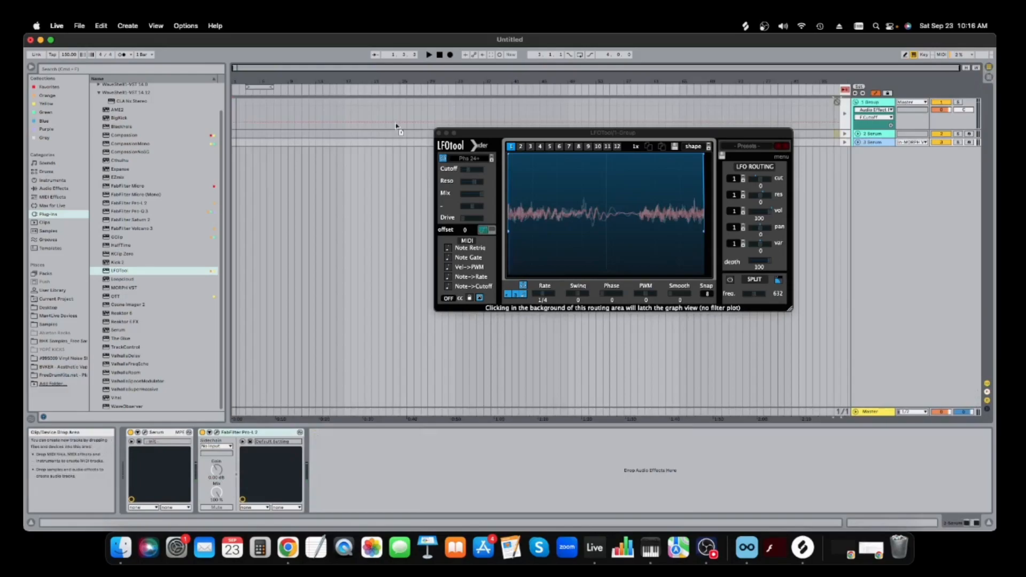
pyautogui.click(235, 136)
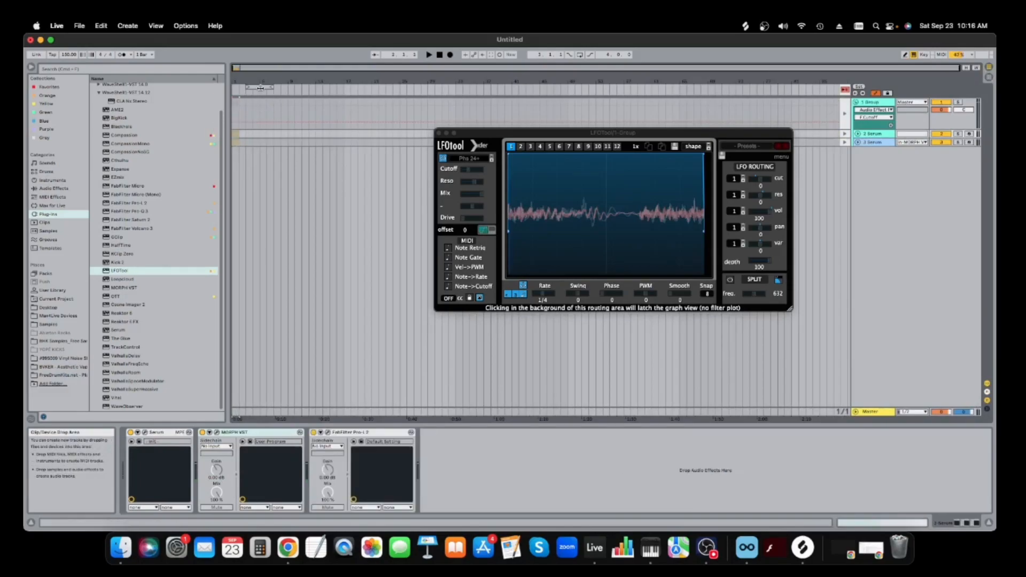
pyautogui.click(844, 89)
pyautogui.moveTo(956, 67); pyautogui.dragTo(321, 68)
# - Draw a short rise and dip in the group's filter cutoff macro automation over the clips while auditioning it
pyautogui.press('space')
pyautogui.click(234, 125)
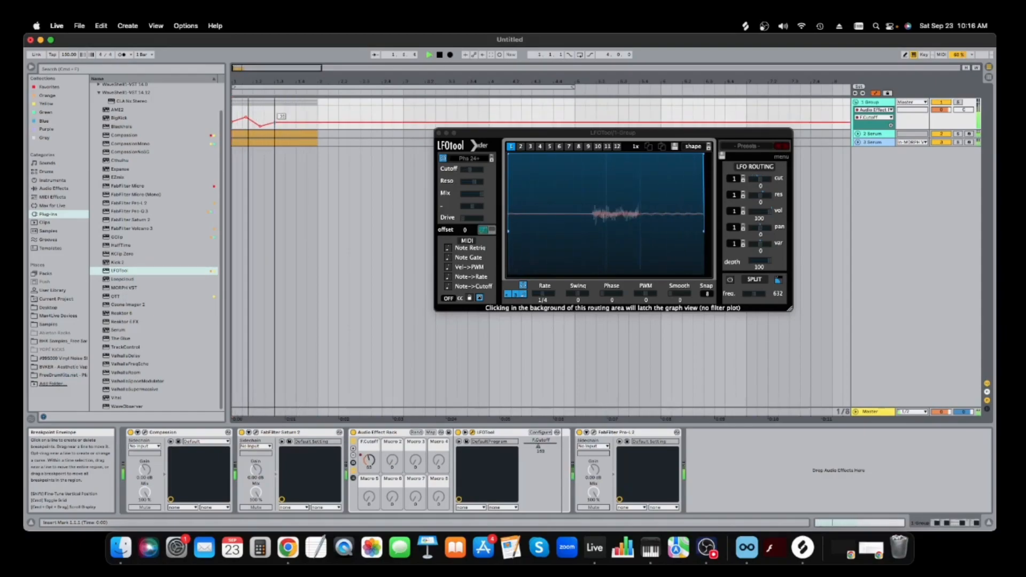
pyautogui.press('space')
# - Insert a second LFOTool between the Audio Effect Rack and FabFilter Pro-L 2 on the group
pyautogui.moveTo(123, 270); pyautogui.dragTo(609, 466)
pyautogui.moveTo(507, 396); pyautogui.dragTo(613, 446)
pyautogui.click(594, 432)
pyautogui.click(594, 432)
pyautogui.moveTo(609, 177); pyautogui.dragTo(423, 152)
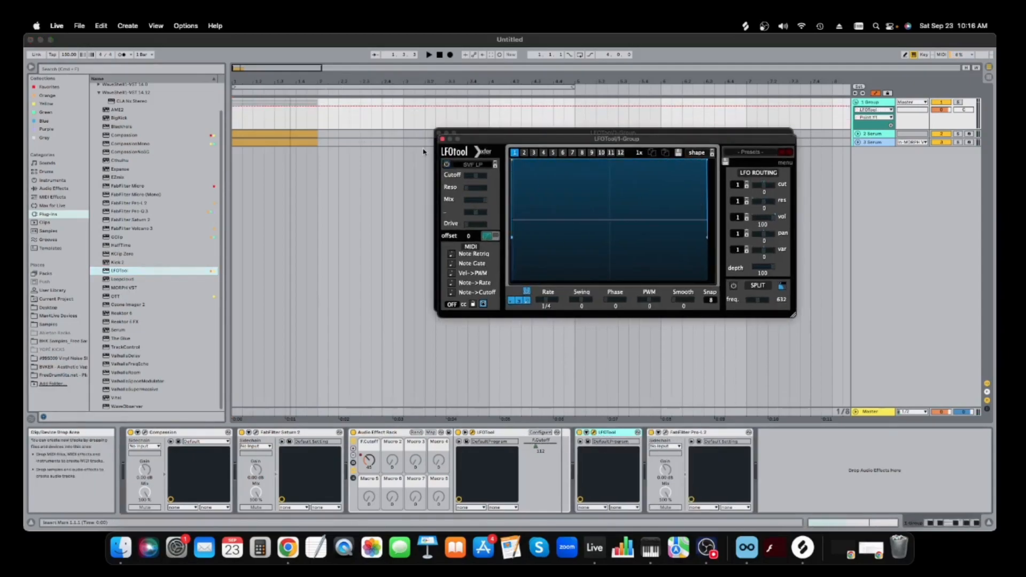
# - Enable the second LFOTool's filter with the HP 12 multi type and lower its cutoff while auditioning
pyautogui.click(447, 165)
pyautogui.click(475, 164)
pyautogui.moveTo(482, 197)
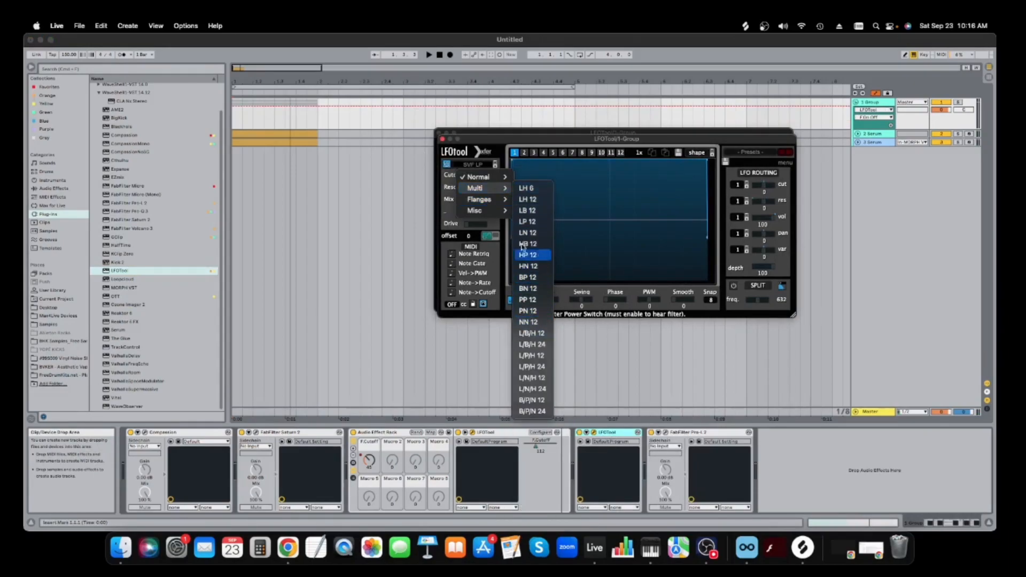
pyautogui.click(528, 255)
pyautogui.moveTo(476, 177); pyautogui.dragTo(458, 179)
pyautogui.press('space')
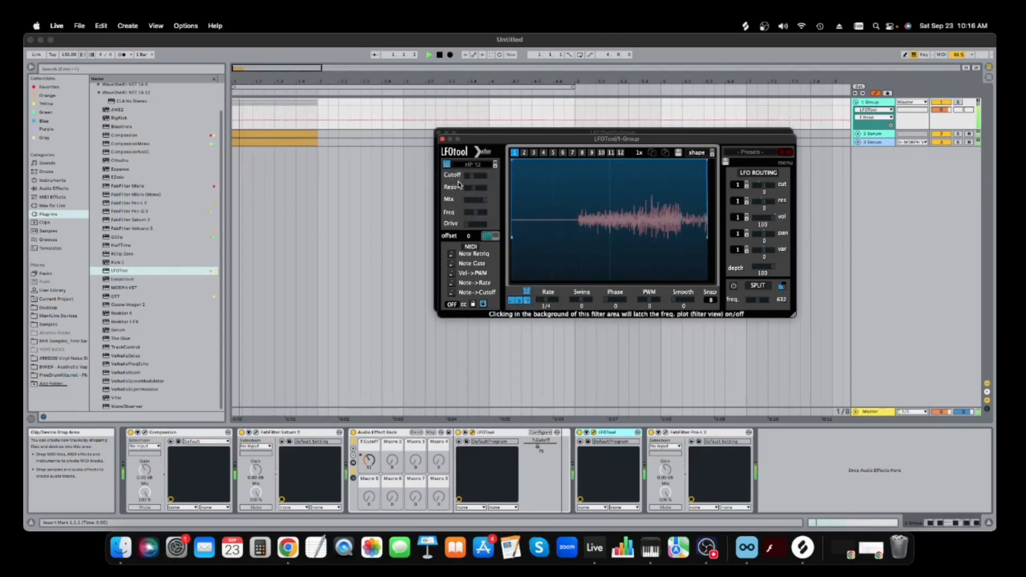
pyautogui.press('space')
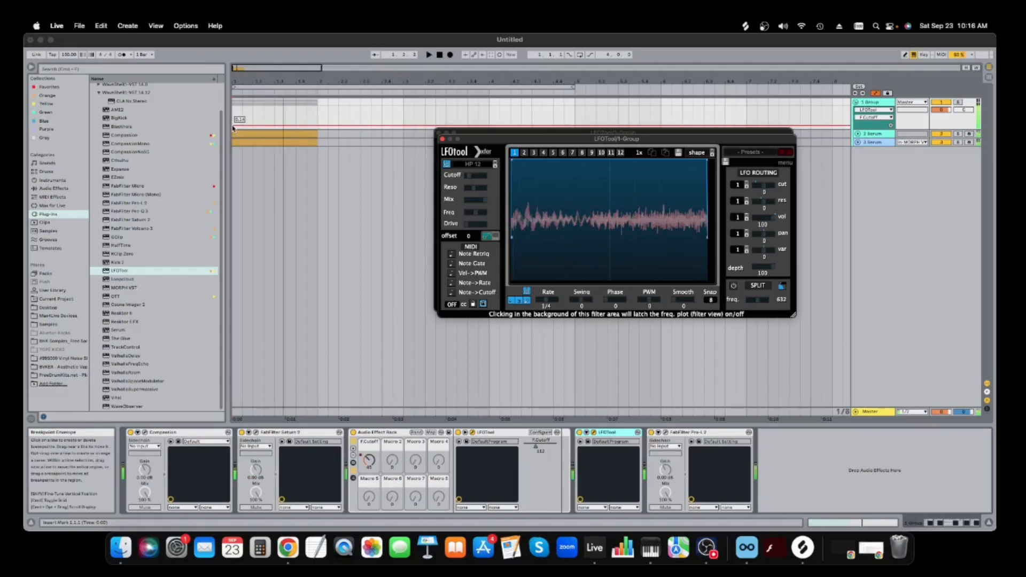
# - Draw a rise and fall in the second LFOTool's cutoff automation over the clips and reshape its peak while auditioning
pyautogui.click(235, 126)
pyautogui.press('space')
pyautogui.moveTo(270, 124)
pyautogui.mouseDown()
pyautogui.moveTo(282, 127)
pyautogui.moveTo(253, 112)
pyautogui.moveTo(278, 123)
pyautogui.mouseUp()
pyautogui.press('space')
pyautogui.press('space')
pyautogui.press('space')
pyautogui.press('space')
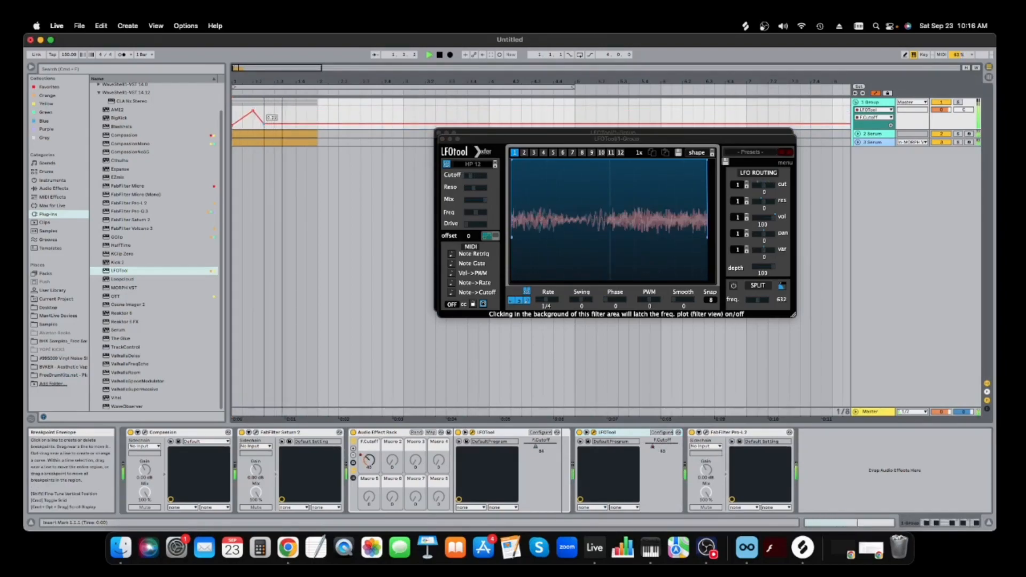
pyautogui.press('space')
pyautogui.press('space')
pyautogui.moveTo(254, 111); pyautogui.dragTo(274, 114)
pyautogui.press('space')
pyautogui.press('space')
pyautogui.press('space')
pyautogui.press('space')
pyautogui.press('space')
pyautogui.press('space')
# - Adjust the second LFOTool's filter resonance and mix during playback
pyautogui.click(466, 188)
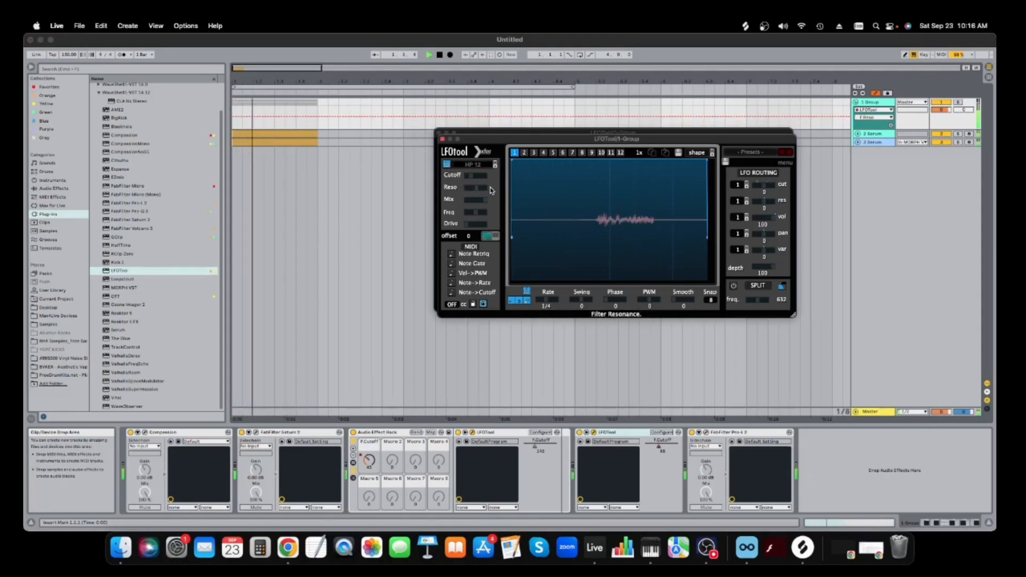
pyautogui.moveTo(490, 186); pyautogui.dragTo(458, 202)
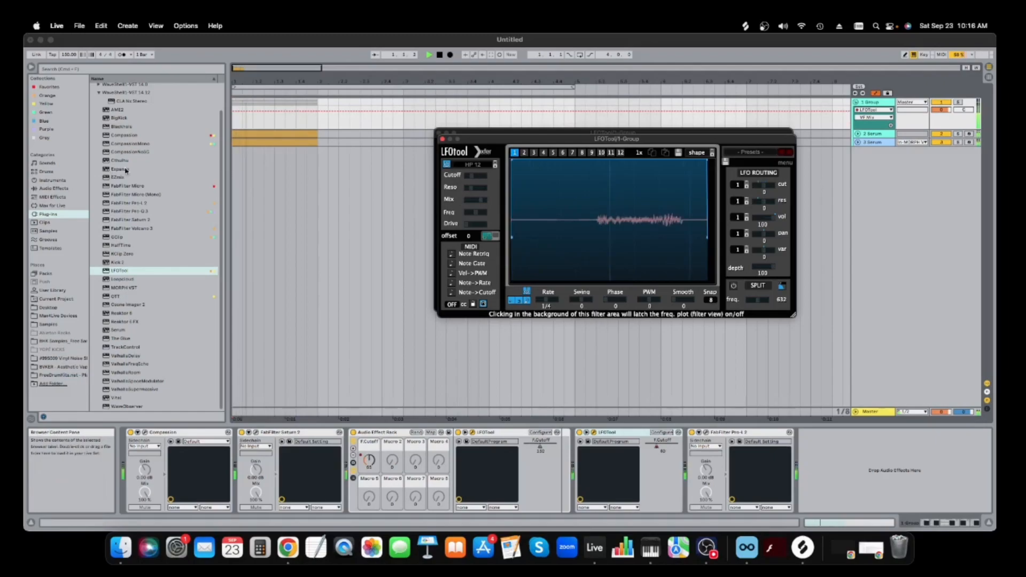
pyautogui.press('space')
# - Insert a third LFOTool after the second one and enable its filter with the Phs 36- type
pyautogui.moveTo(118, 272); pyautogui.dragTo(695, 438)
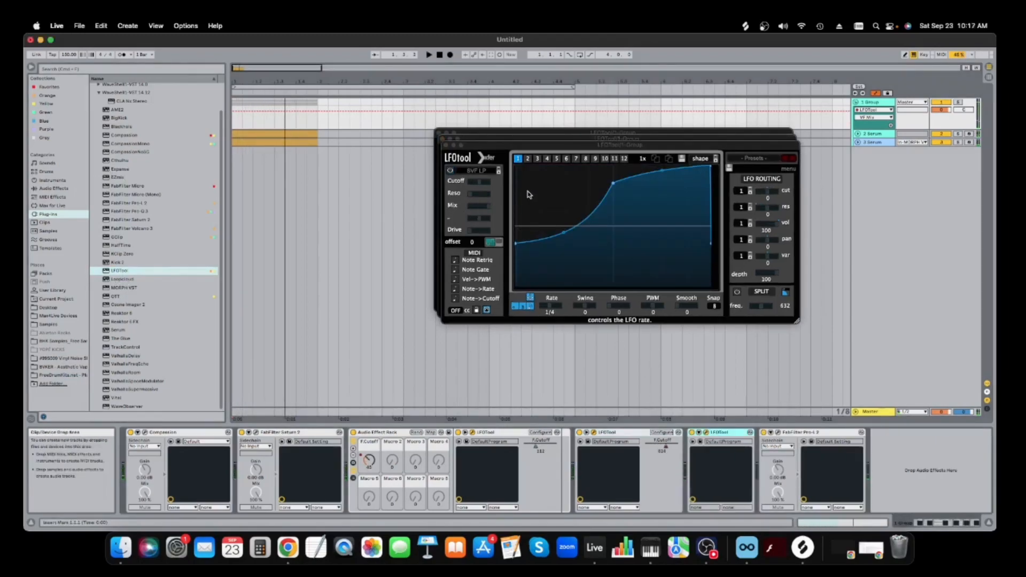
pyautogui.click(450, 172)
pyautogui.click(478, 172)
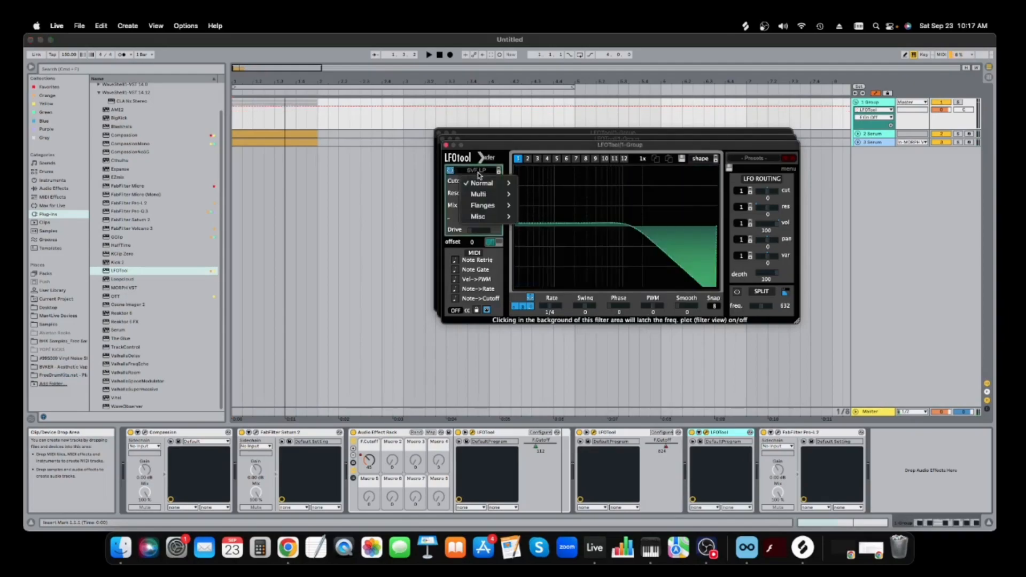
pyautogui.moveTo(484, 205)
pyautogui.click(542, 409)
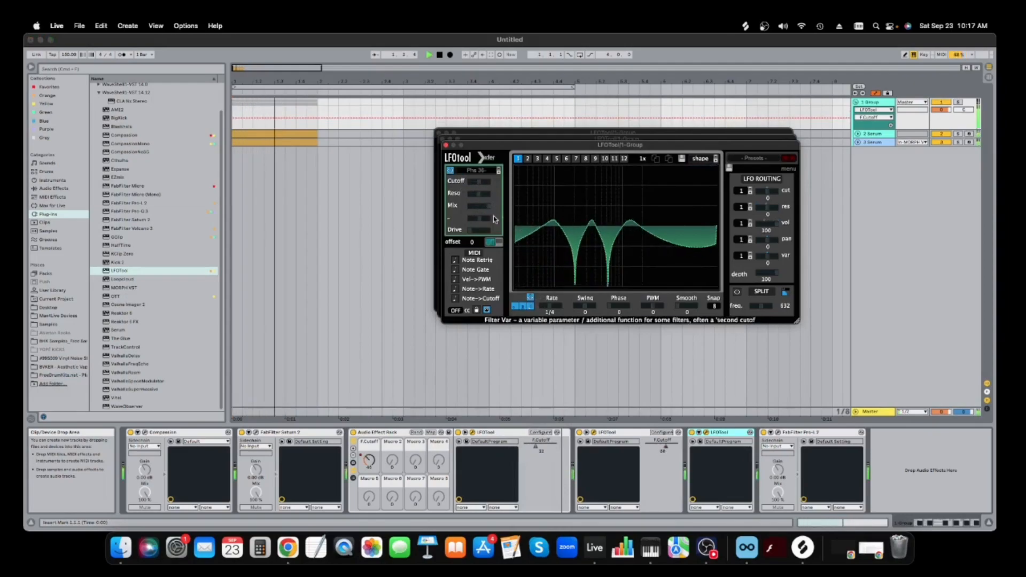
# - Raise the third LFOTool's filter drive and adjust its cutoff while auditioning
pyautogui.moveTo(477, 230); pyautogui.dragTo(487, 231)
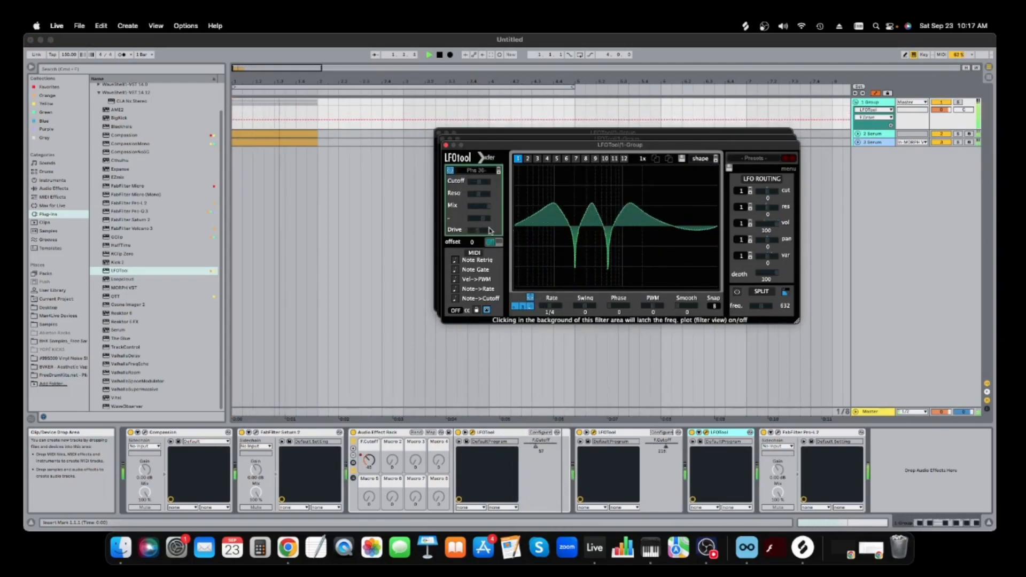
pyautogui.moveTo(478, 183); pyautogui.dragTo(457, 187)
pyautogui.press('space')
# - Draw a short rising ramp in the third LFOTool's cutoff automation at the start of the group track
pyautogui.press('space')
pyautogui.press('space')
pyautogui.click(232, 123)
pyautogui.moveTo(242, 123); pyautogui.dragTo(242, 114)
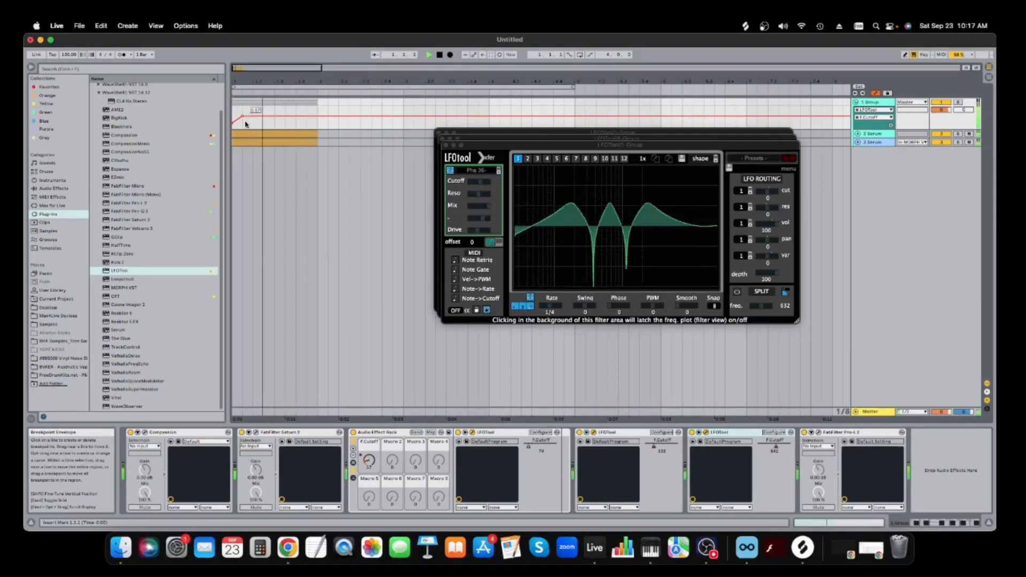
# - Add FabFilter Pro-Q 3 after the third LFOTool and cut about 7 dB near 530 Hz with a bell band
pyautogui.click(138, 214)
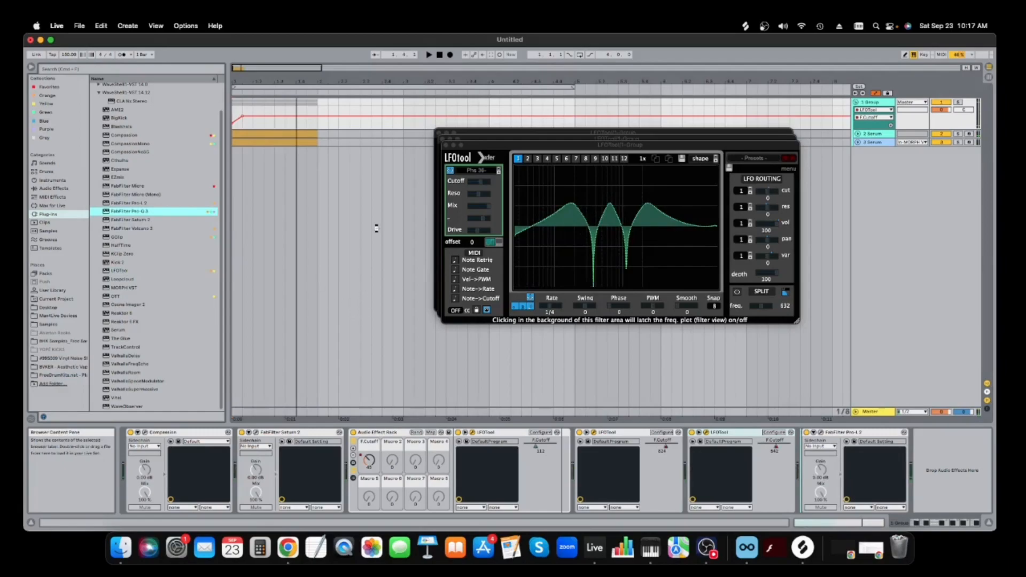
pyautogui.press('space')
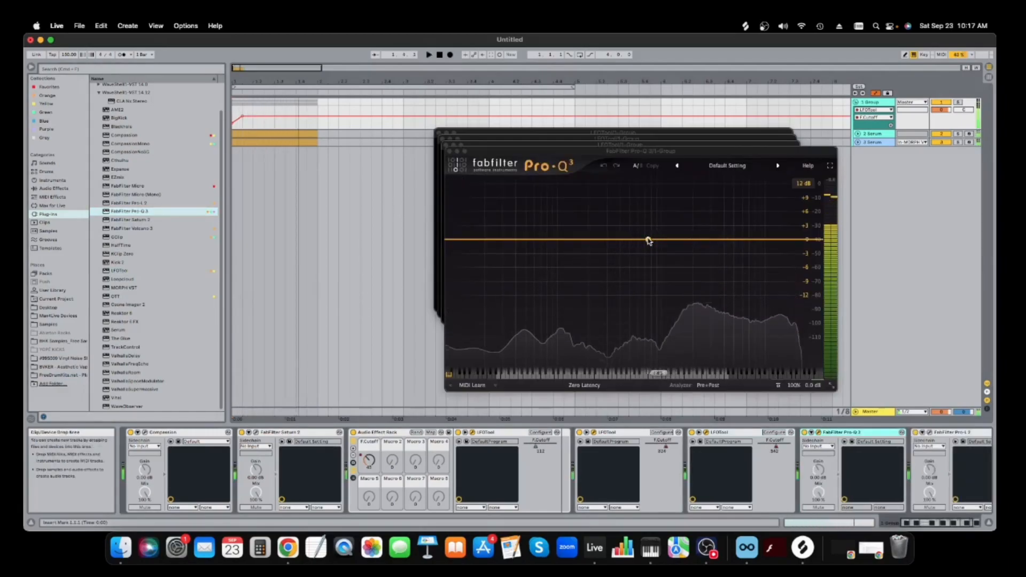
pyautogui.moveTo(650, 241); pyautogui.dragTo(631, 218)
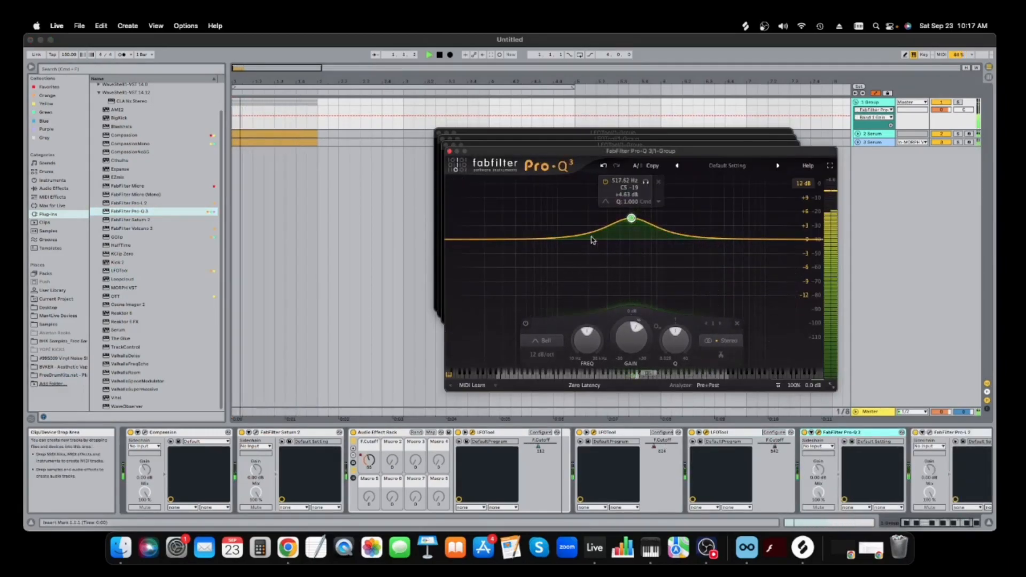
pyautogui.moveTo(633, 222); pyautogui.dragTo(638, 277)
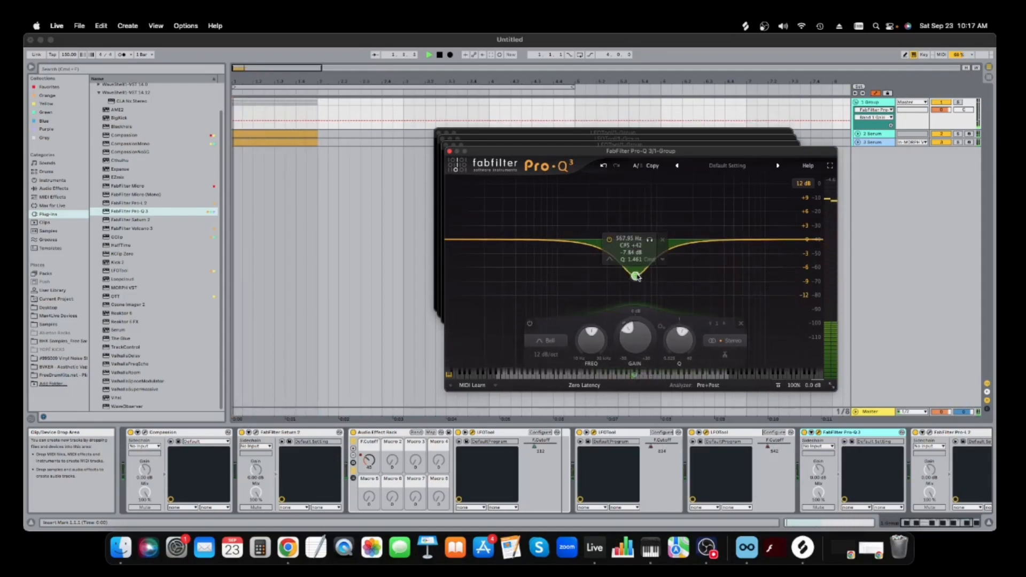
# - Boost the highs about 7 dB above 8 kHz and the lows about 15 dB near 44 Hz in Pro-Q 3
pyautogui.moveTo(761, 239); pyautogui.dragTo(751, 212)
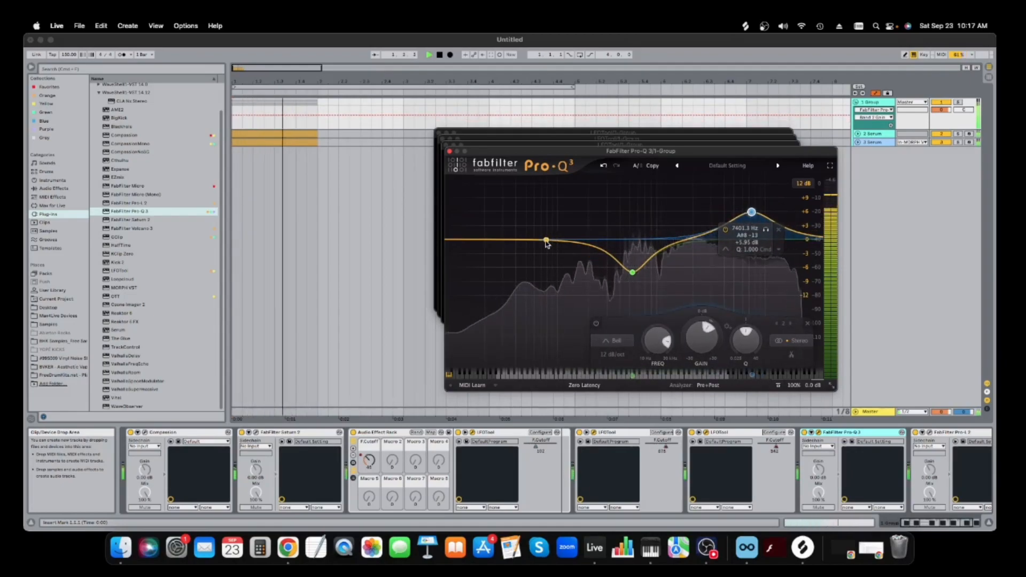
pyautogui.moveTo(547, 242); pyautogui.dragTo(523, 200)
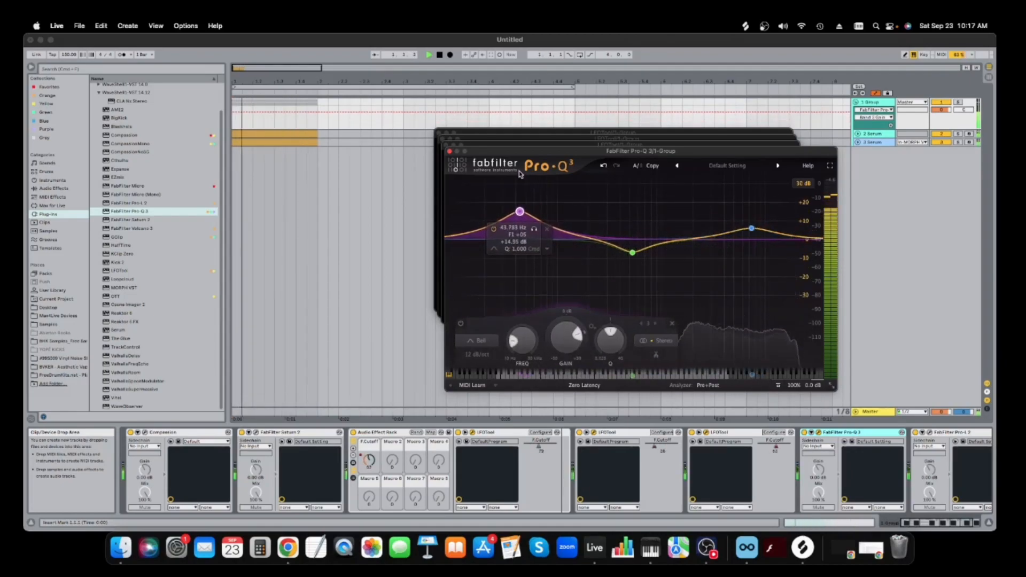
pyautogui.moveTo(752, 228); pyautogui.dragTo(760, 226)
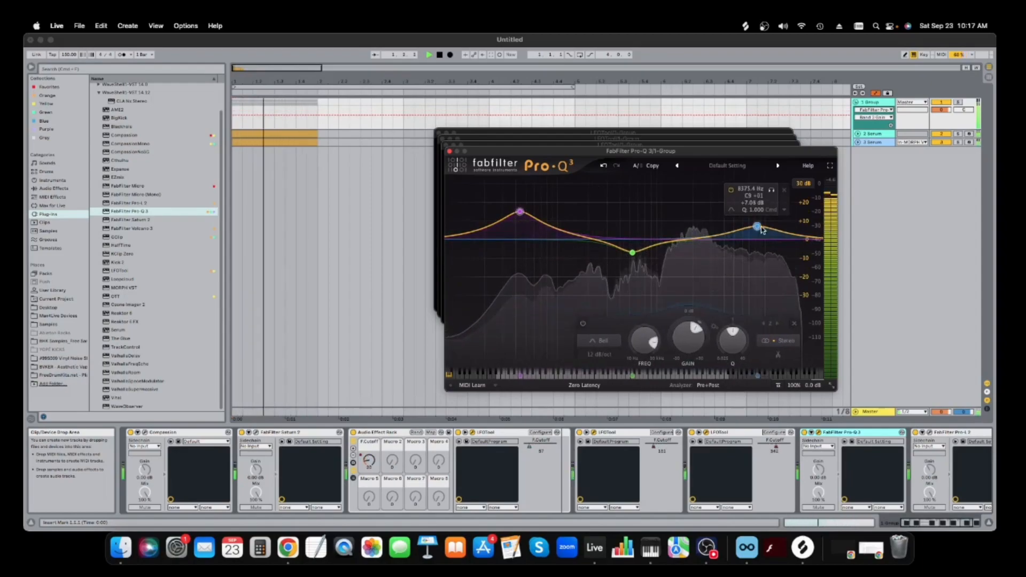
# - Add a Pro-Q 3 cut near 2 kHz and a low-mid band near 148 Hz levelled at about 0 dB
pyautogui.moveTo(693, 239); pyautogui.dragTo(693, 243)
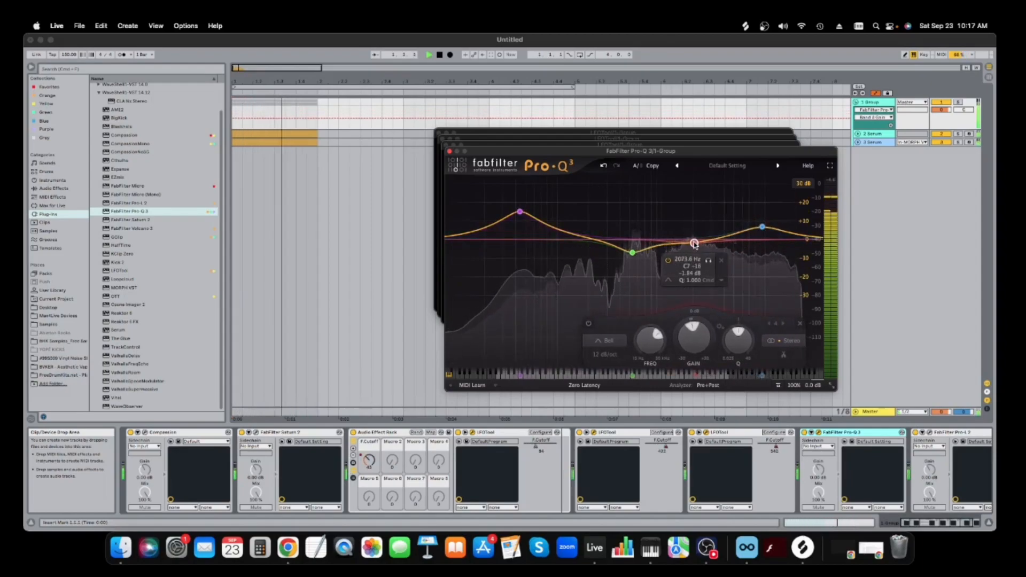
pyautogui.moveTo(582, 237); pyautogui.dragTo(575, 252)
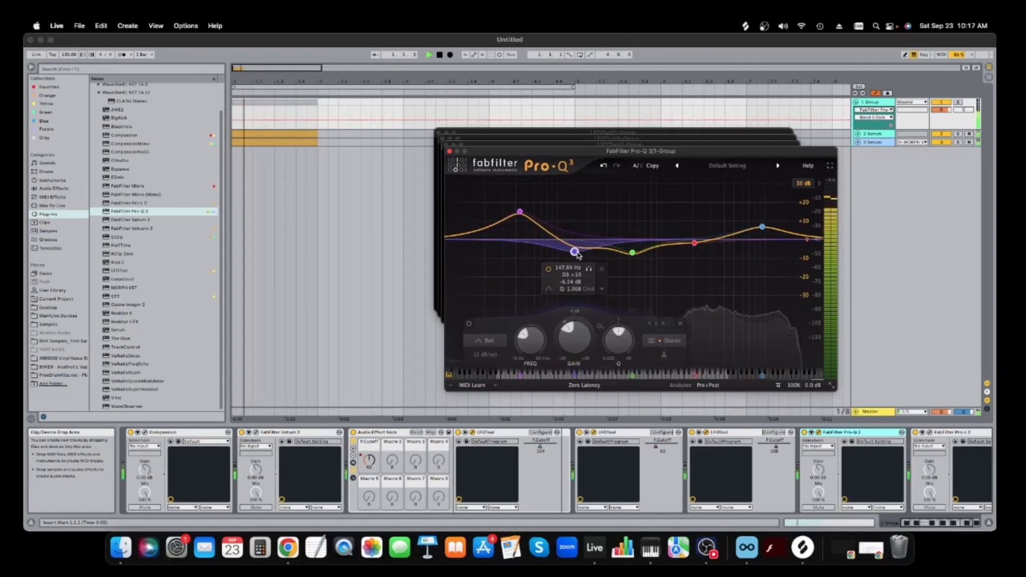
pyautogui.moveTo(694, 244); pyautogui.dragTo(694, 253)
pyautogui.moveTo(573, 250); pyautogui.dragTo(573, 240)
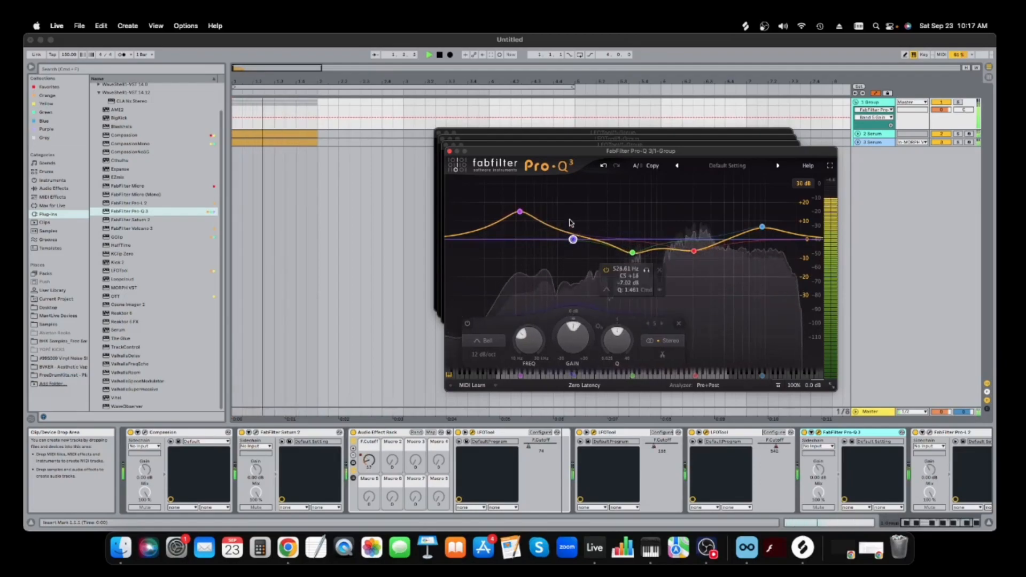
# - Close the Pro-Q 3 and LFOTool windows and insert OTT after Pro-Q 3 on the group
pyautogui.click(449, 151)
pyautogui.click(445, 145)
pyautogui.click(442, 138)
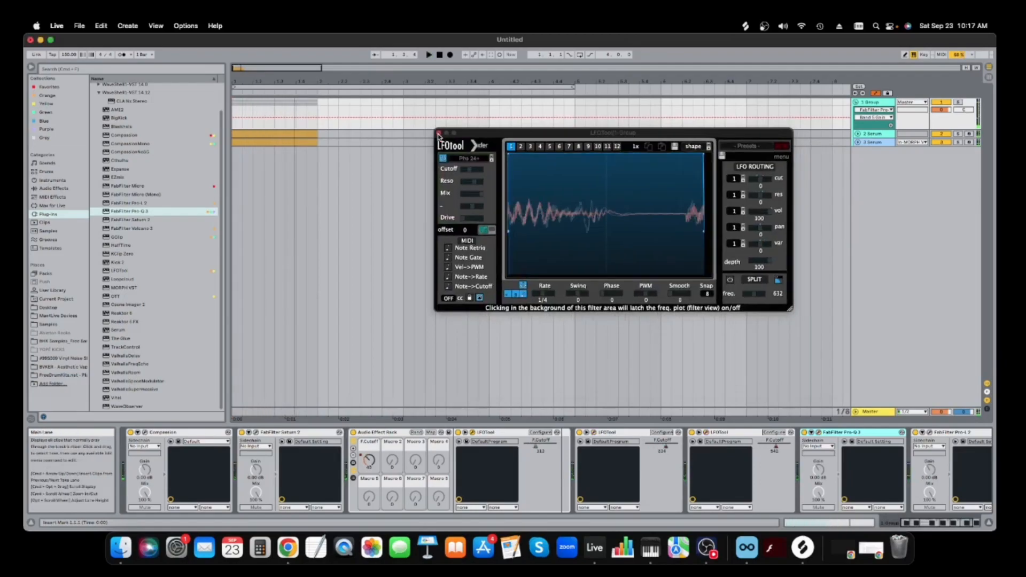
pyautogui.click(438, 133)
pyautogui.press('space')
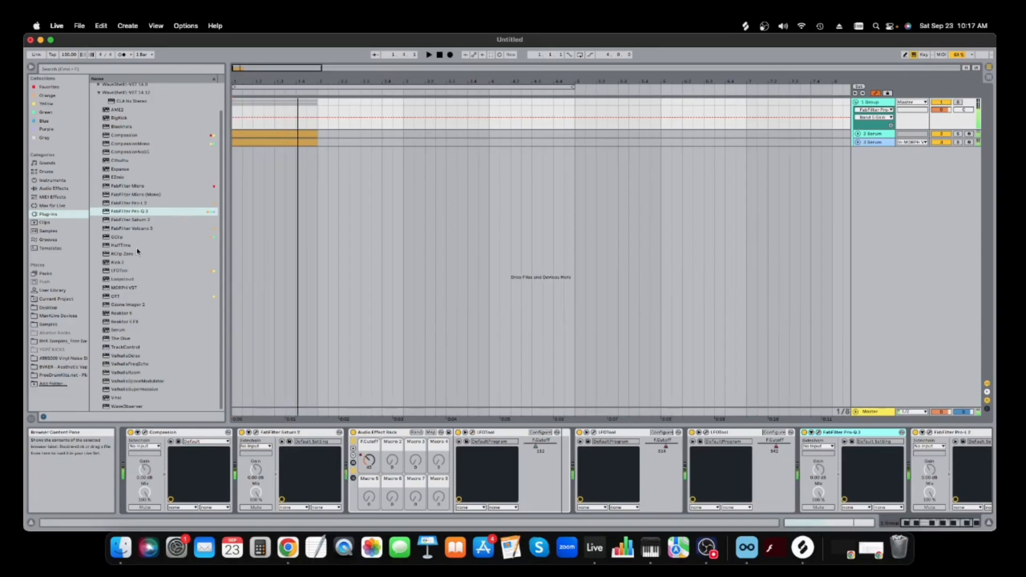
pyautogui.moveTo(117, 298); pyautogui.dragTo(943, 431)
pyautogui.moveTo(648, 284); pyautogui.dragTo(946, 465)
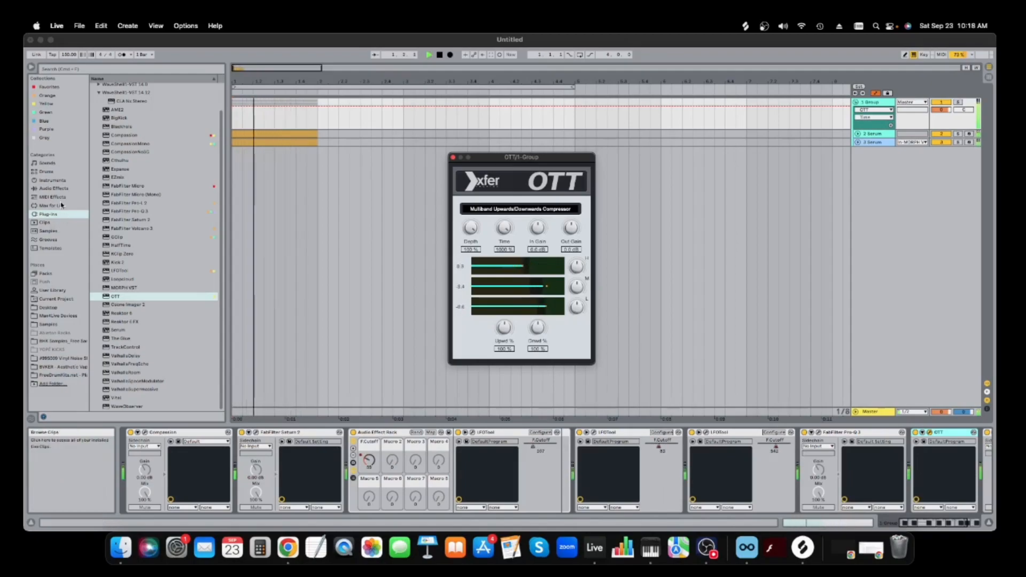
pyautogui.click(61, 189)
pyautogui.press('space')
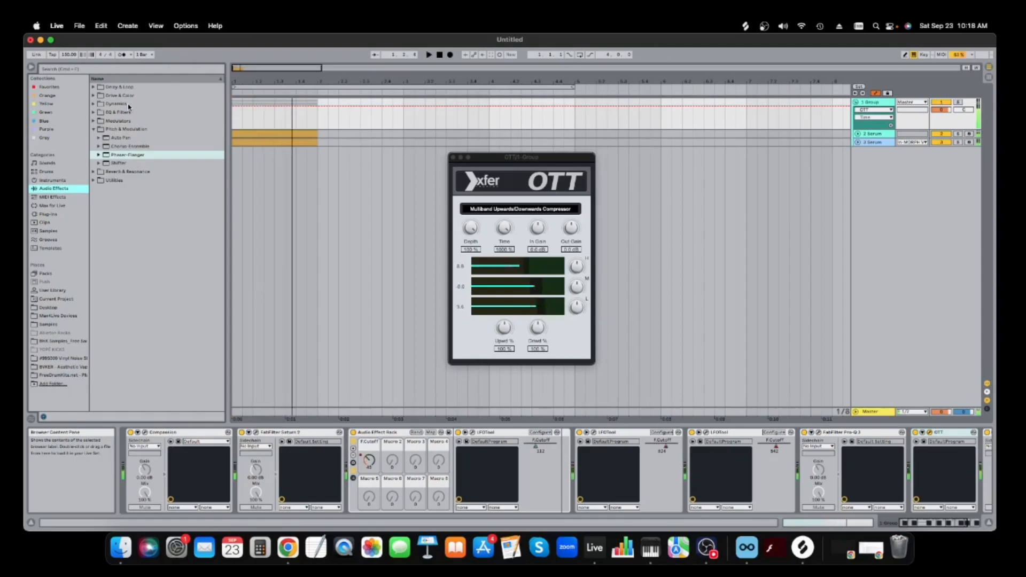
pyautogui.click(128, 105)
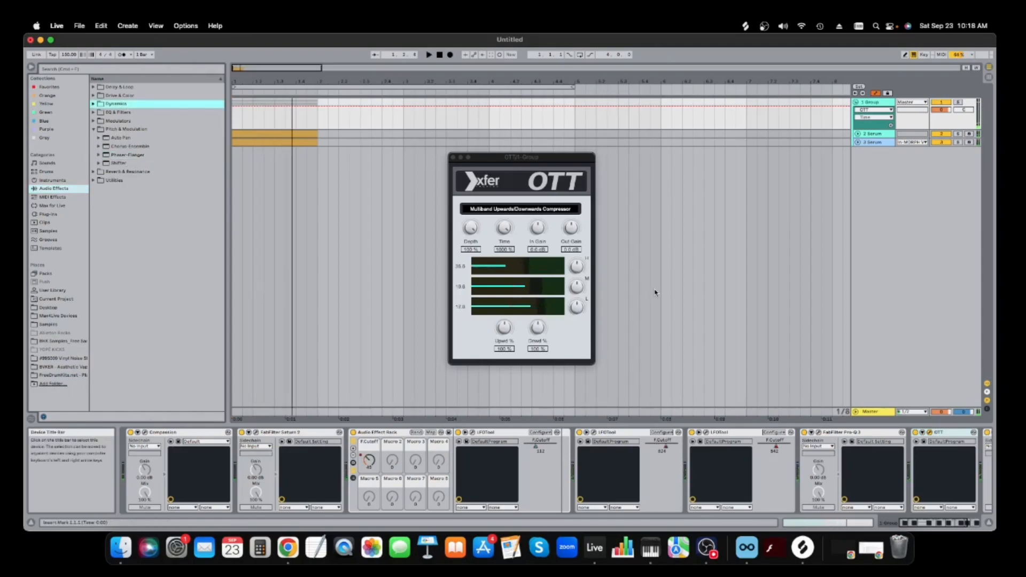
# - Reopen MORPH on the first Serum track and move its morph point to about 0.7 Morph and 0.28 X-Fade
pyautogui.click(887, 134)
pyautogui.click(217, 432)
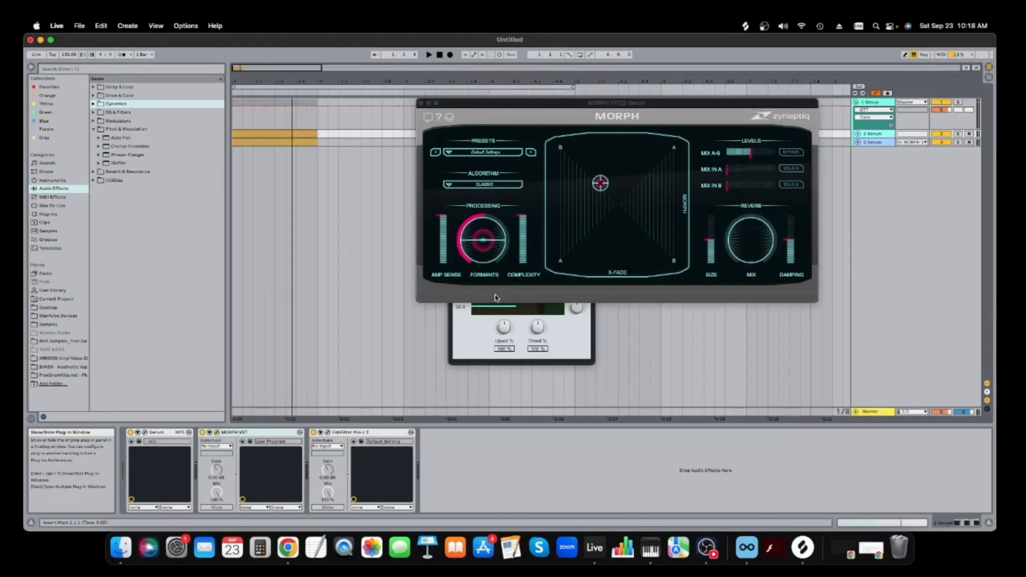
pyautogui.moveTo(600, 183); pyautogui.dragTo(618, 201)
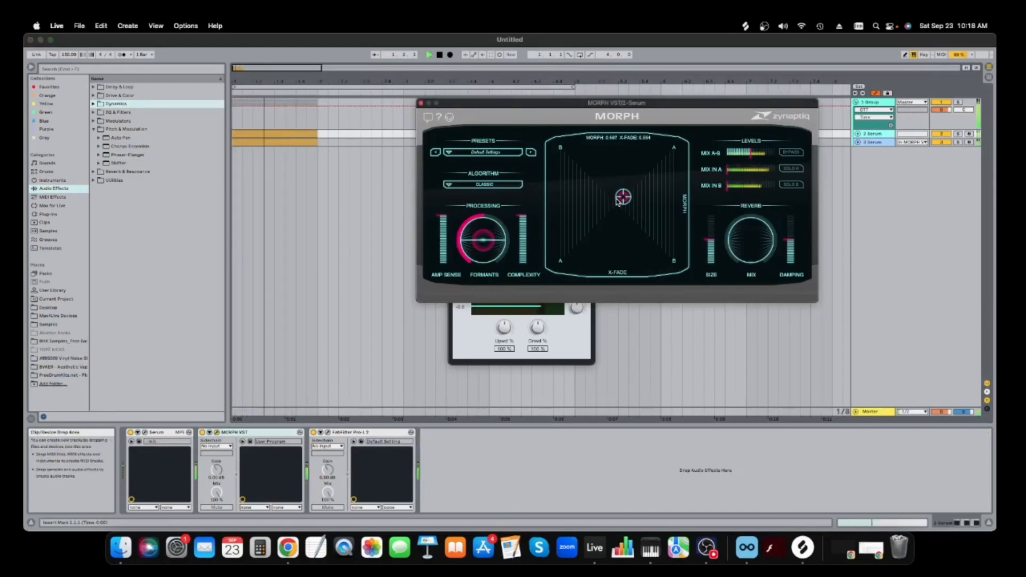
pyautogui.press('space')
pyautogui.moveTo(589, 219); pyautogui.dragTo(594, 182)
pyautogui.press('space')
pyautogui.moveTo(592, 179)
pyautogui.mouseDown()
pyautogui.moveTo(576, 162)
pyautogui.moveTo(612, 198)
pyautogui.moveTo(598, 164)
pyautogui.moveTo(593, 191)
pyautogui.moveTo(617, 203)
pyautogui.moveTo(590, 178)
pyautogui.mouseUp()
# - Audition the morphed bass repeatedly through the full group effects chain
pyautogui.press('space')
pyautogui.press('space')
pyautogui.press('space')
pyautogui.press('space')
pyautogui.press('space')
pyautogui.press('space')
pyautogui.press('space')
pyautogui.press('space')
pyautogui.press('space')
pyautogui.press('space')
pyautogui.press('space')
pyautogui.press('space')
pyautogui.press('space')
pyautogui.press('space')
pyautogui.press('space')
pyautogui.press('space')
pyautogui.press('space')
pyautogui.press('space')
pyautogui.press('space')
pyautogui.press('space')
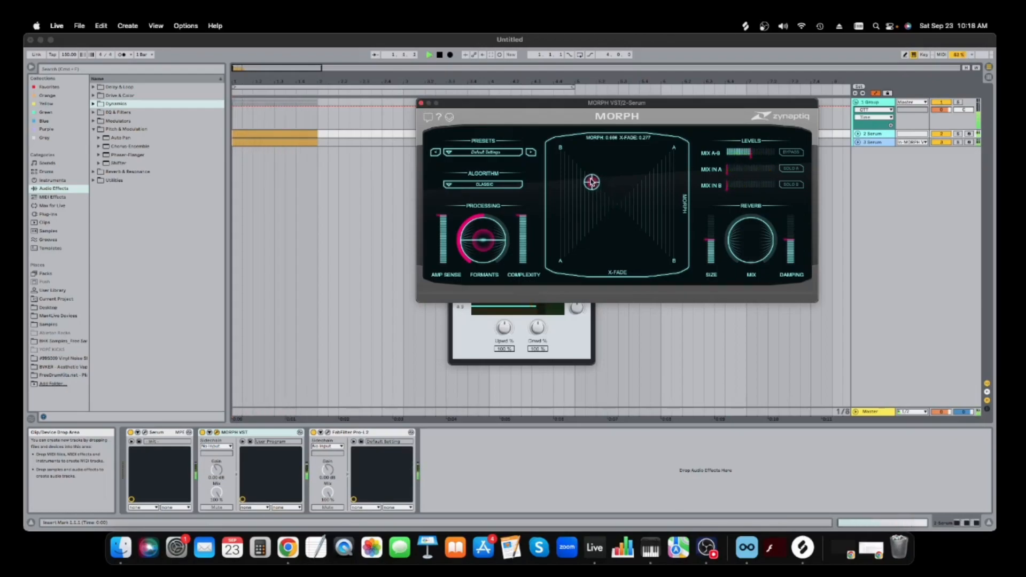
# - Stop playback, close the MORPH and OTT windows, and audition the bass once more
pyautogui.press('space')
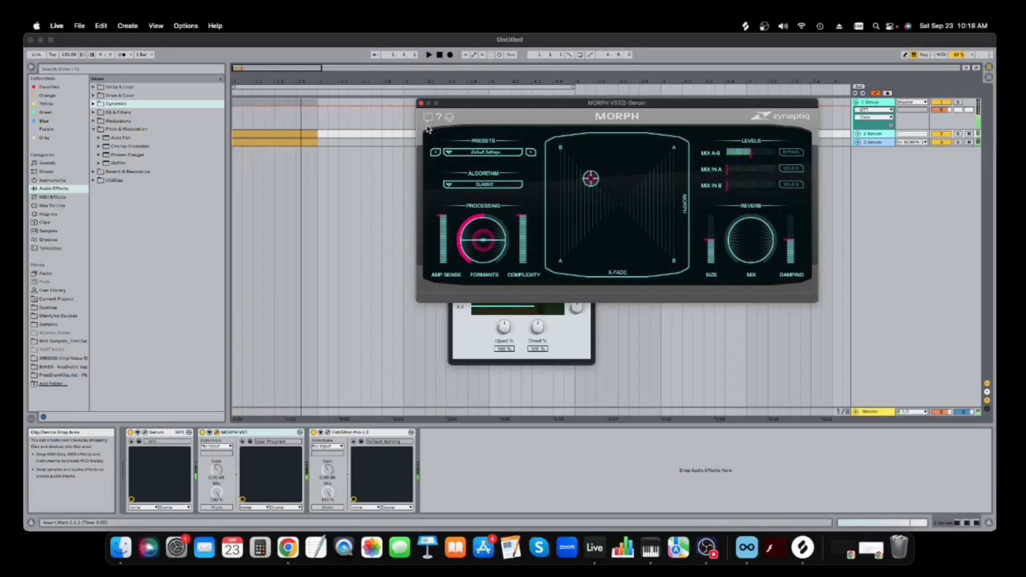
pyautogui.click(420, 104)
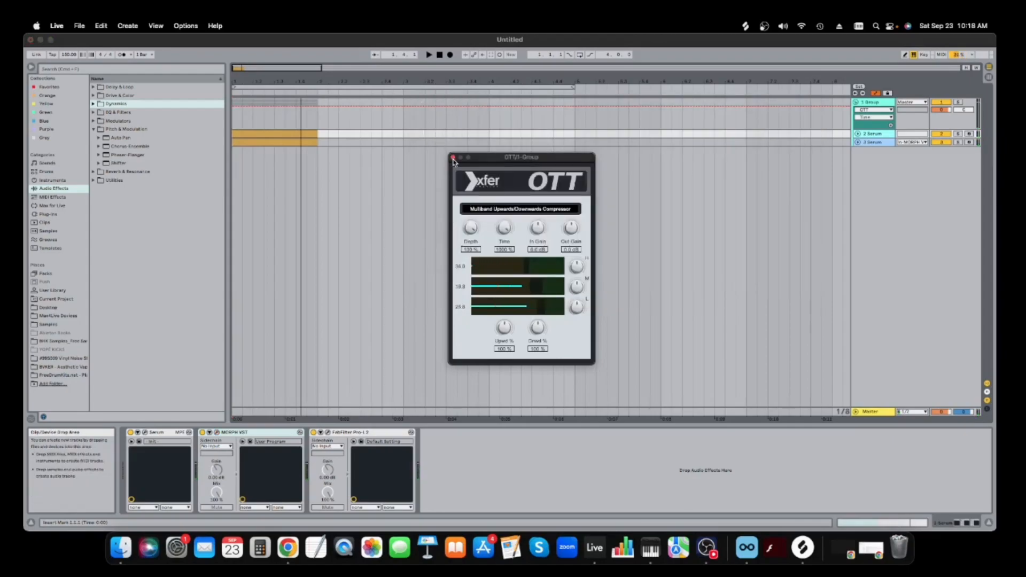
pyautogui.click(454, 159)
pyautogui.press('space')
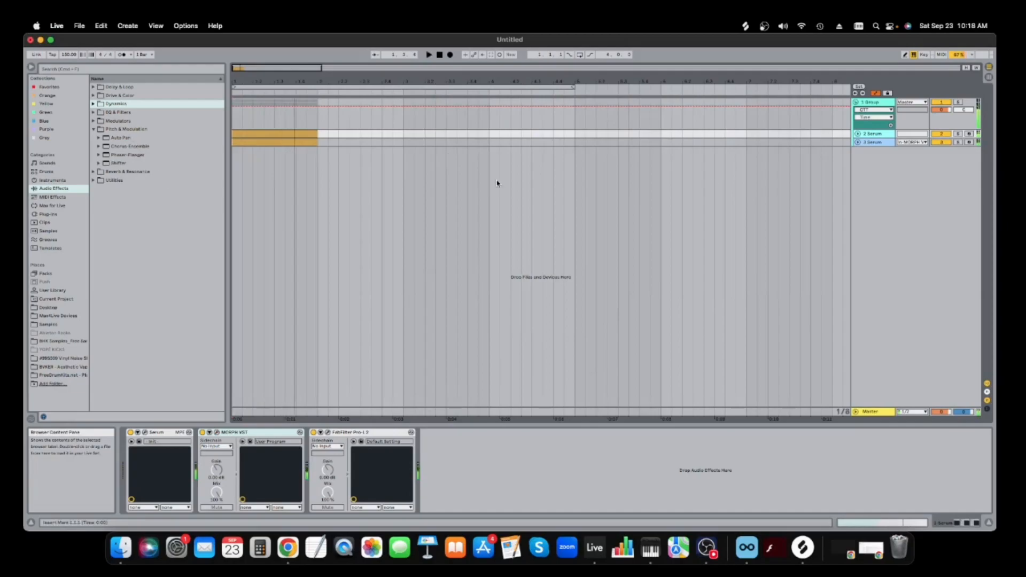
# - Insert an armed audio track with its input set to 1-Group and record the processed bass onto it
pyautogui.rightClick(883, 191)
pyautogui.click(908, 196)
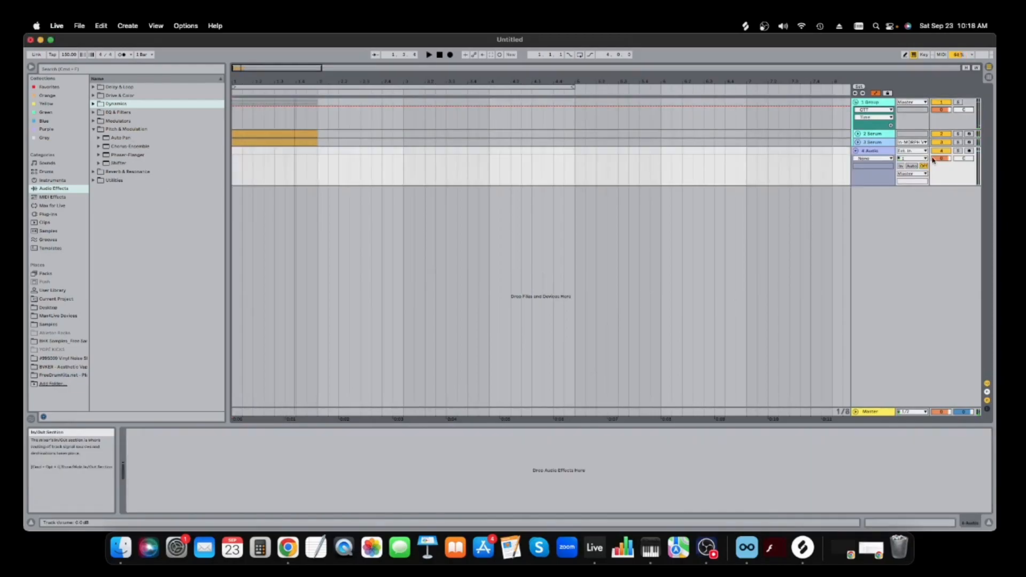
pyautogui.click(968, 151)
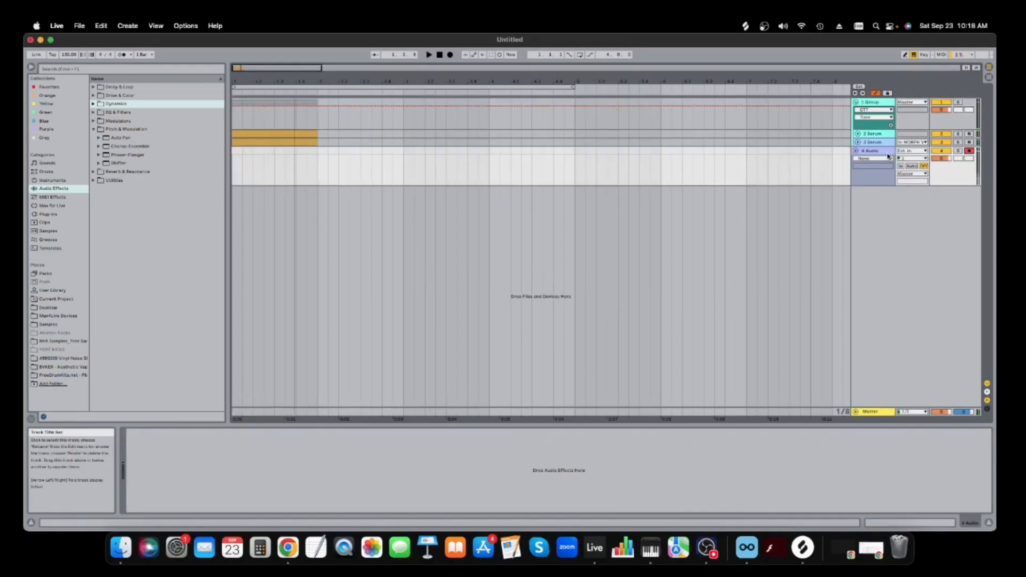
pyautogui.click(913, 151)
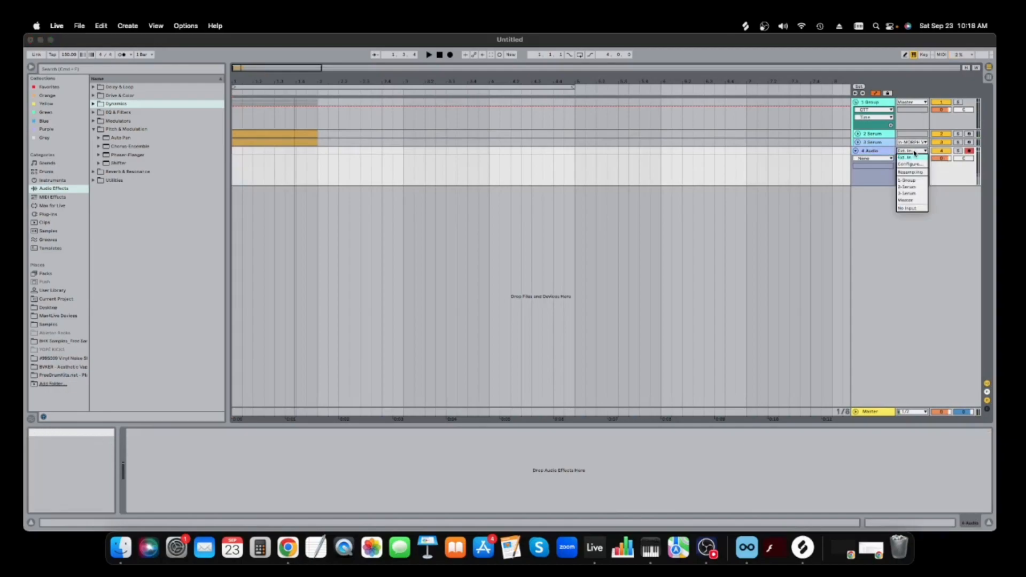
pyautogui.click(917, 182)
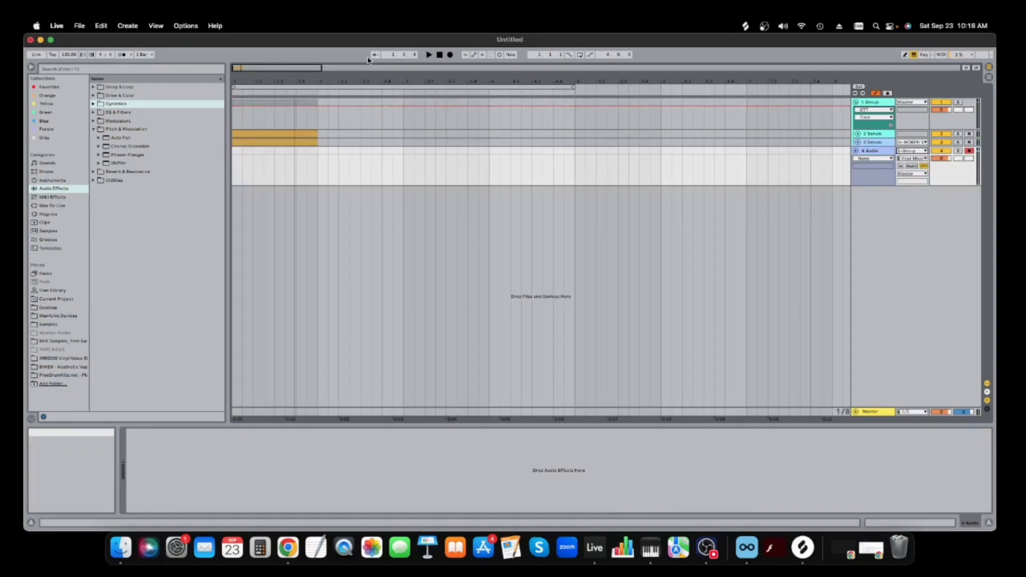
pyautogui.click(451, 55)
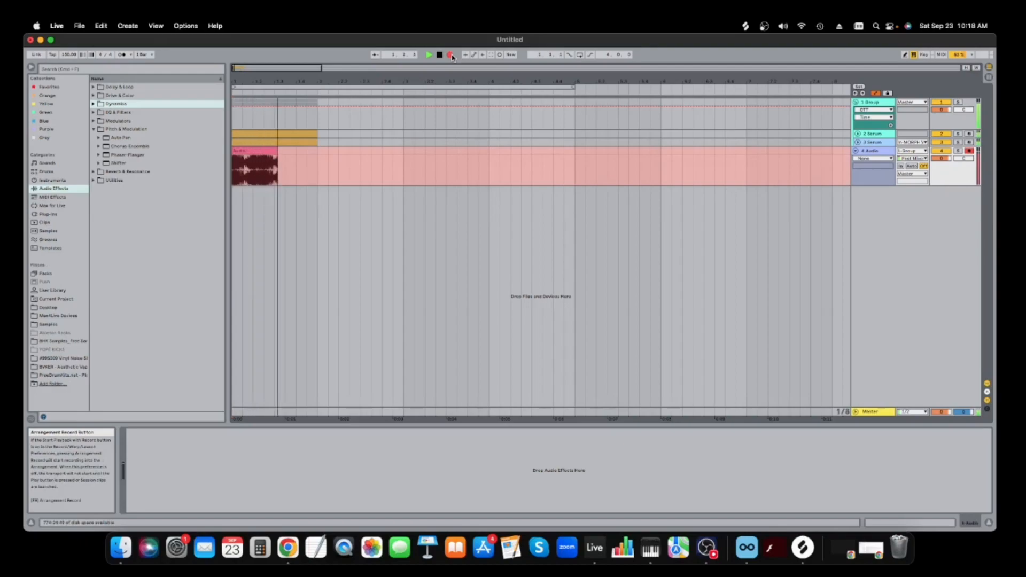
pyautogui.press('space')
# - Add a Simpler track, load the recorded bass clip into it, and arm the track to play the sample
pyautogui.click(54, 180)
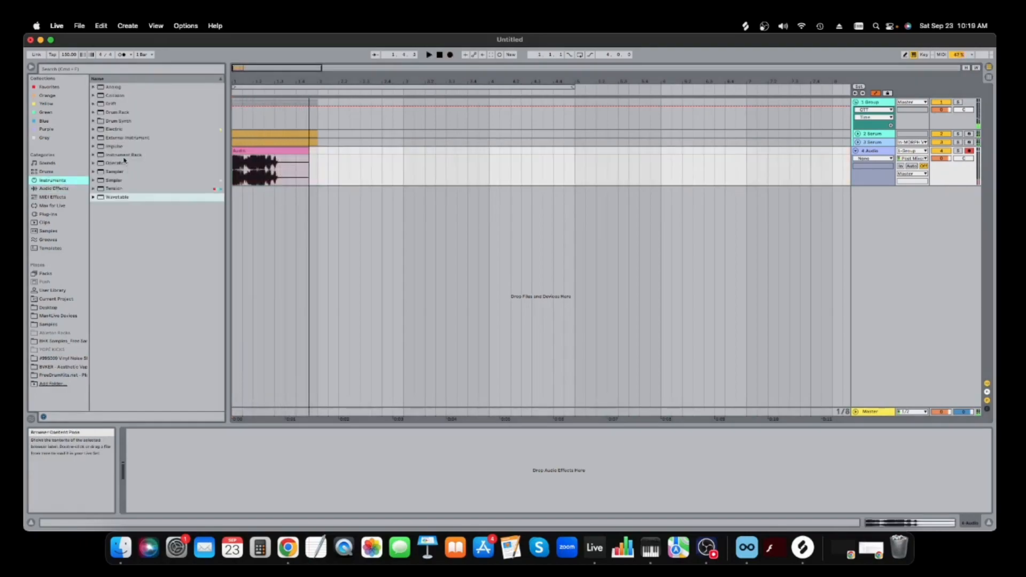
pyautogui.moveTo(113, 179); pyautogui.dragTo(591, 210)
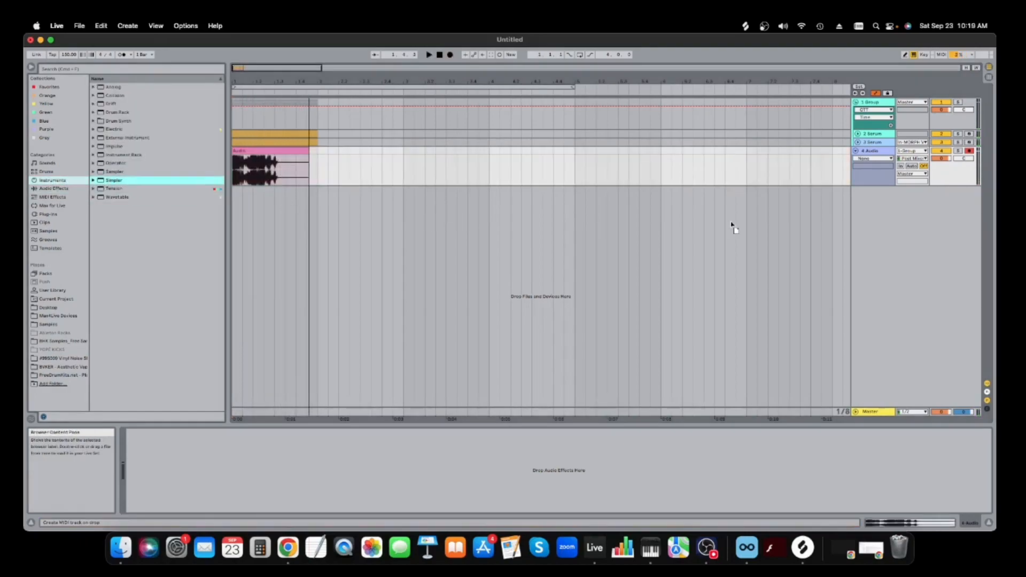
pyautogui.moveTo(868, 244); pyautogui.dragTo(868, 244)
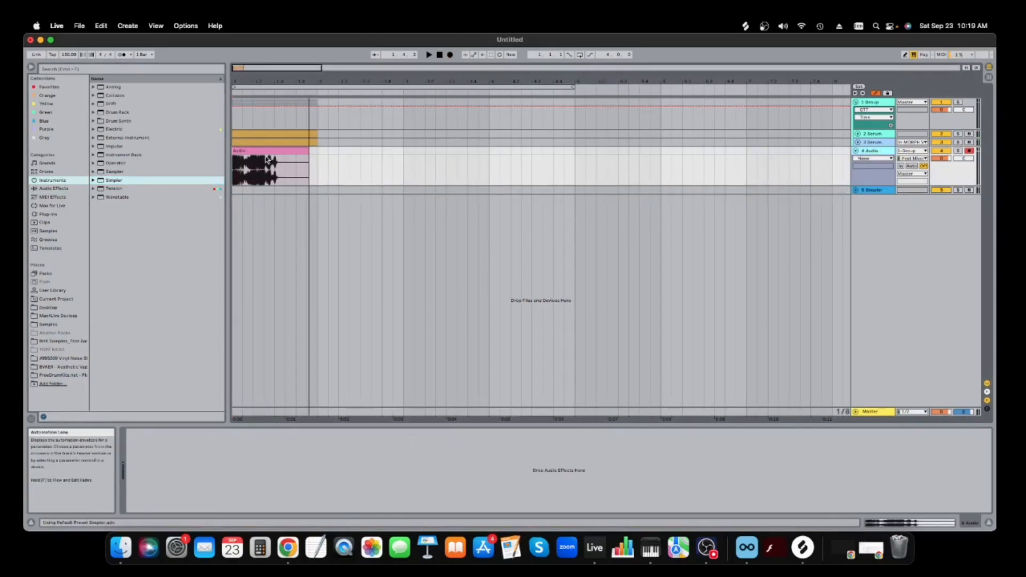
pyautogui.moveTo(299, 156); pyautogui.dragTo(287, 459)
pyautogui.click(875, 191)
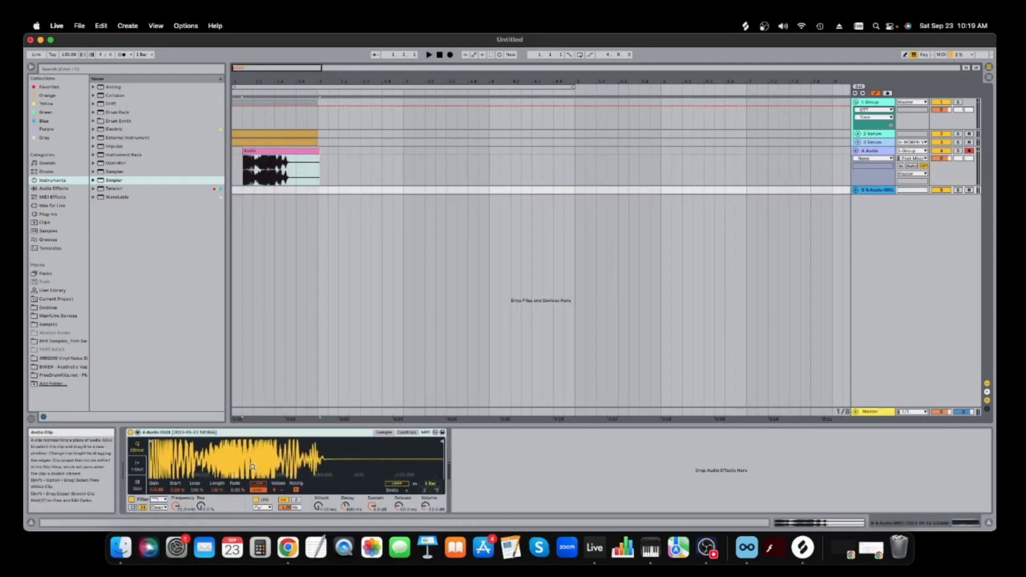
pyautogui.click(969, 191)
pyautogui.press('x')
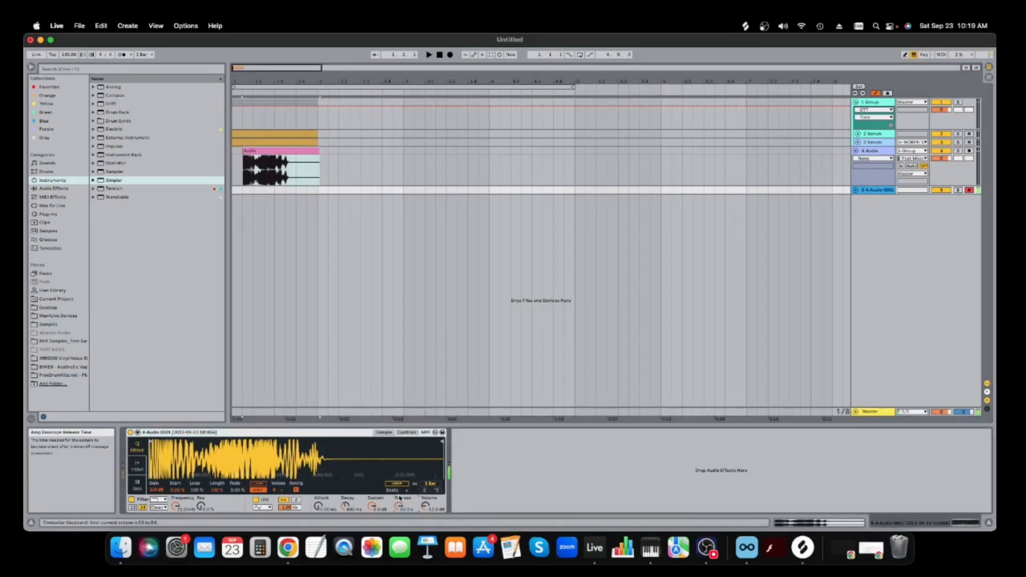
# - Try shaping the sample with Simpler's filter cutoff and filter envelope while playing test notes
pyautogui.moveTo(176, 505); pyautogui.dragTo(176, 529)
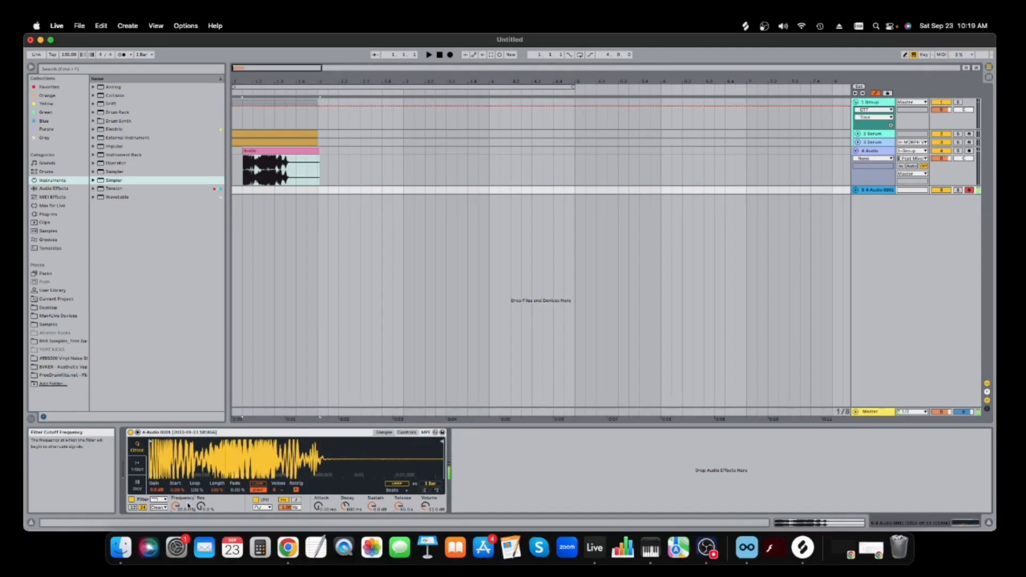
pyautogui.click(407, 433)
pyautogui.moveTo(238, 483); pyautogui.dragTo(172, 470)
pyautogui.click(162, 491)
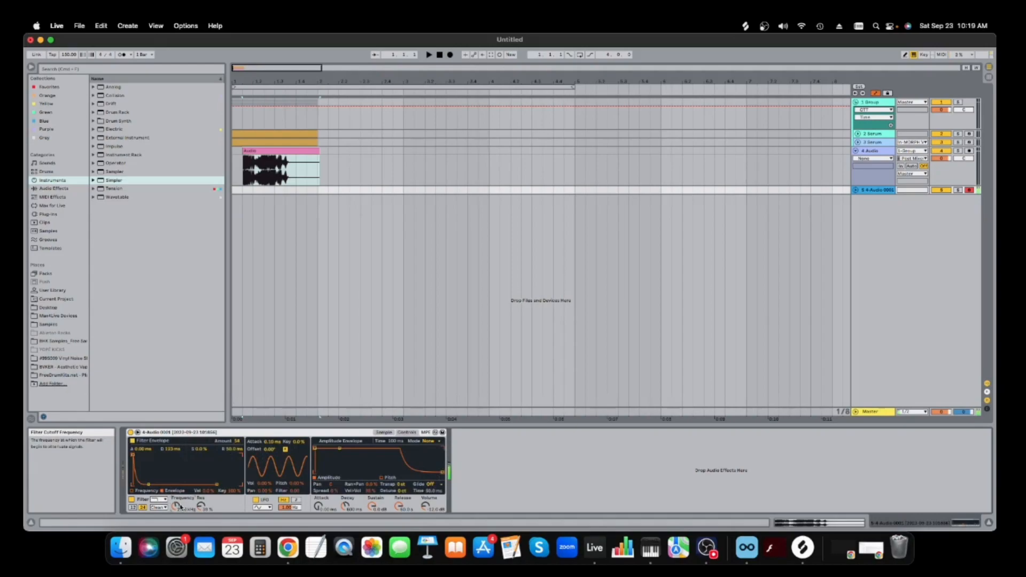
pyautogui.press('z')
pyautogui.moveTo(175, 506); pyautogui.dragTo(176, 484)
pyautogui.press('x')
# - Replace the Simpler track with an armed Sampler track holding the recorded bass clip
pyautogui.rightClick(884, 190)
pyautogui.click(899, 214)
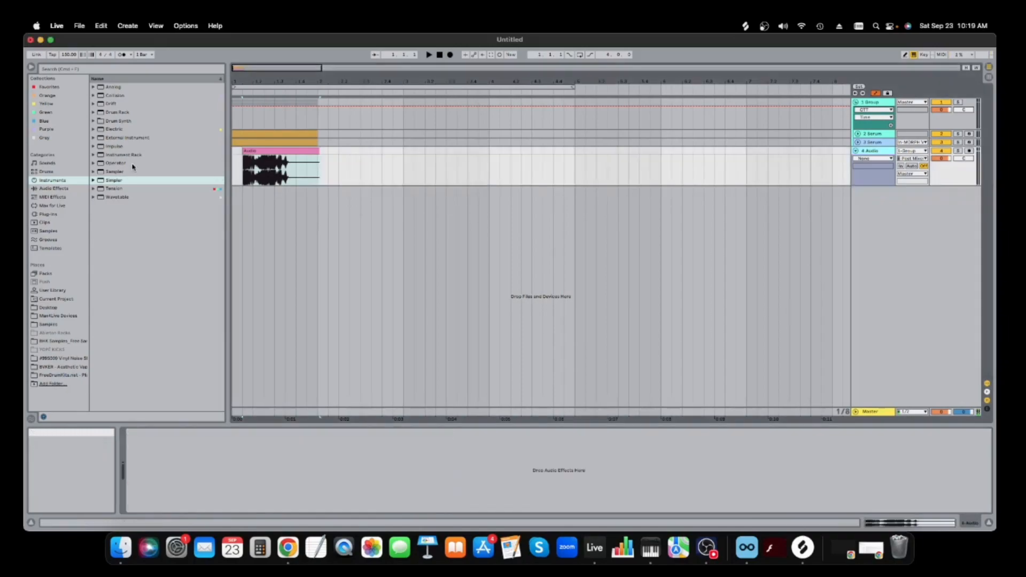
pyautogui.moveTo(114, 171); pyautogui.dragTo(654, 264)
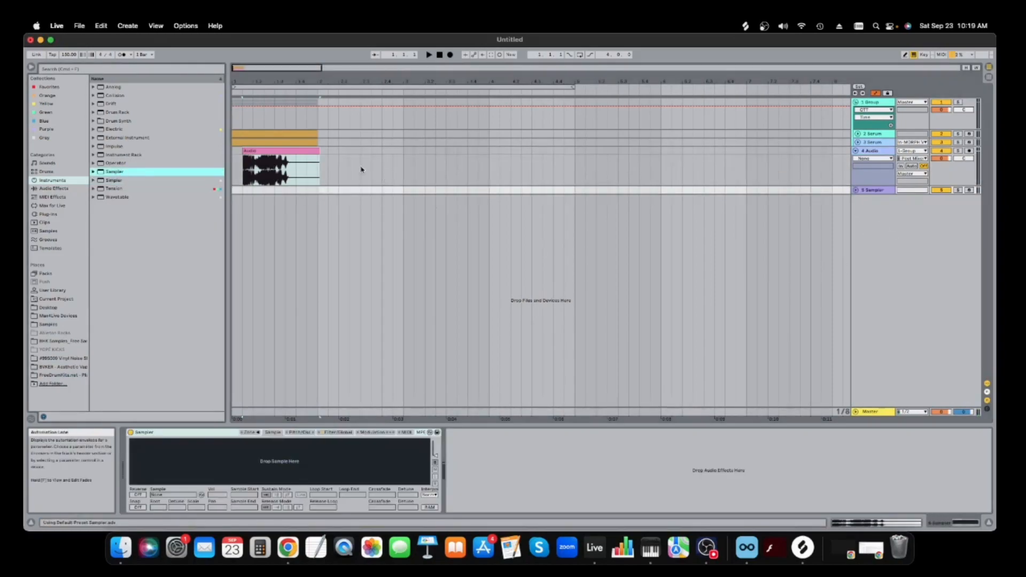
pyautogui.moveTo(281, 170); pyautogui.dragTo(279, 461)
pyautogui.click(969, 190)
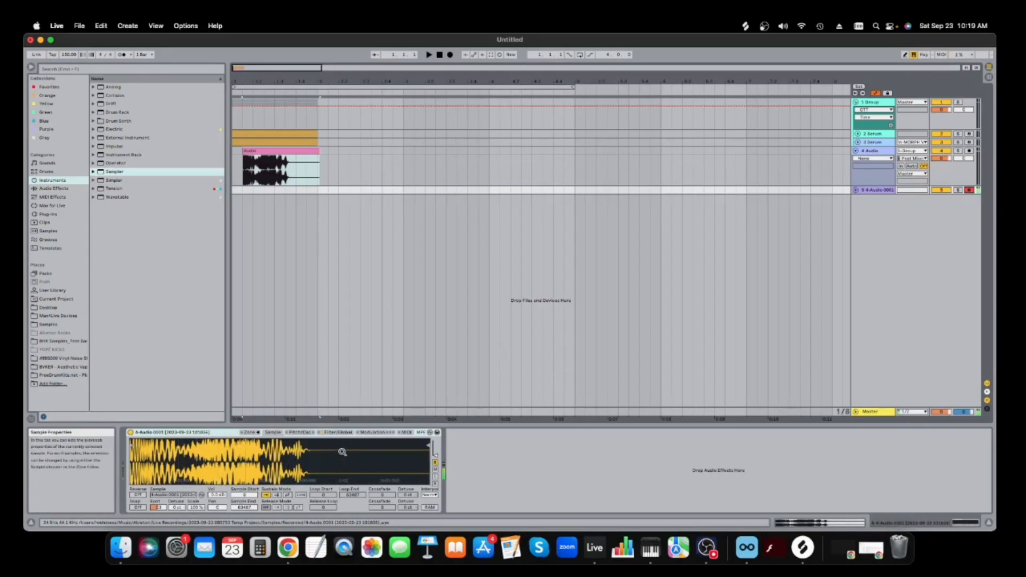
# - Enable Sampler's LFO 1 with filter modulation and lower the filter cutoff
pyautogui.click(332, 432)
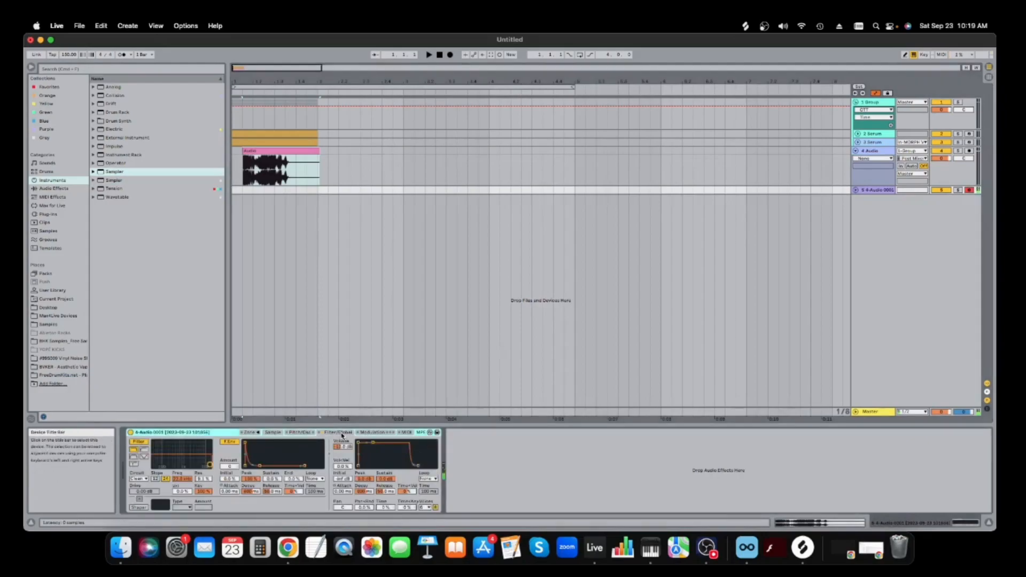
pyautogui.click(374, 432)
pyautogui.click(249, 441)
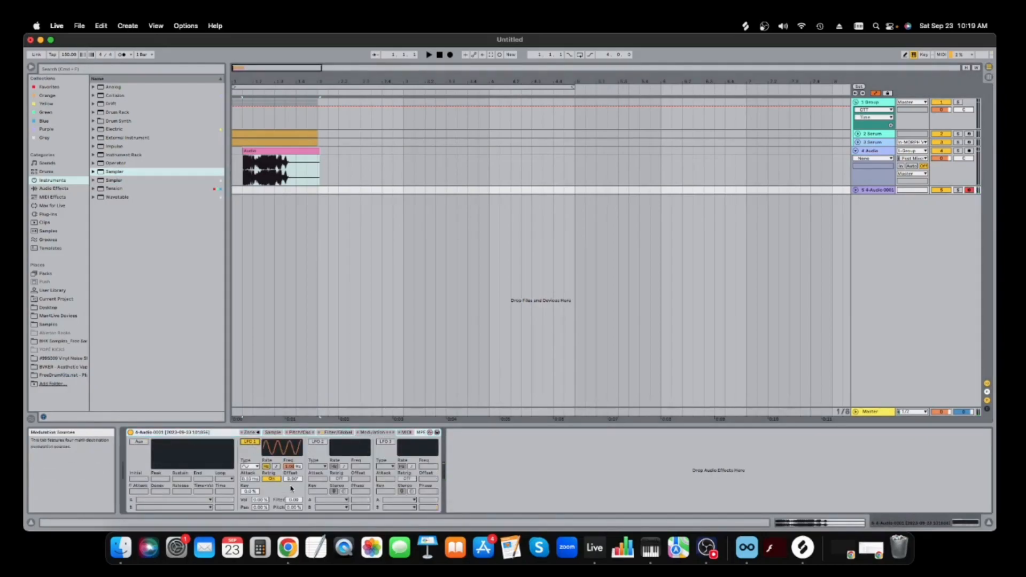
pyautogui.moveTo(294, 500); pyautogui.dragTo(296, 452)
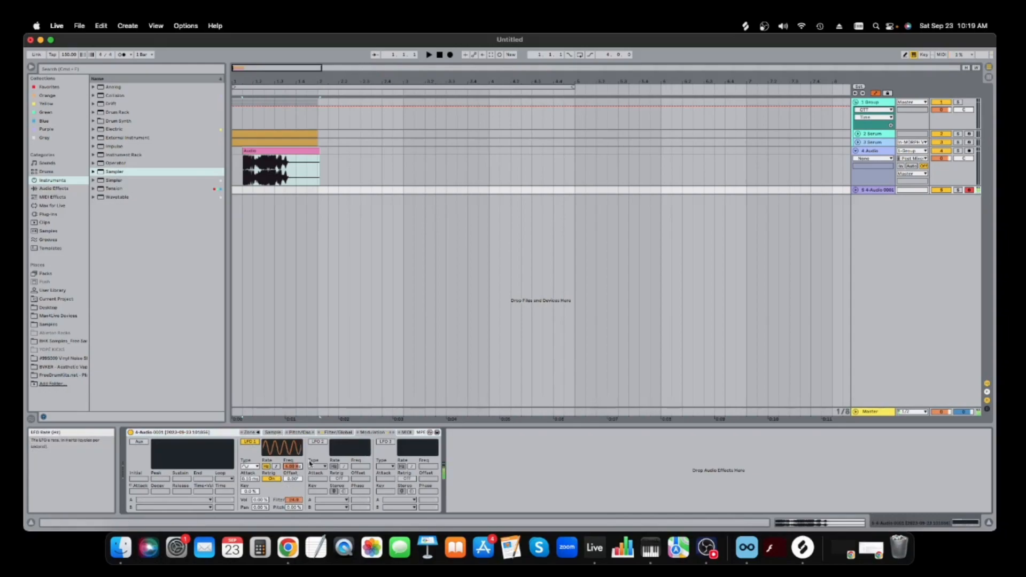
pyautogui.click(333, 433)
pyautogui.moveTo(211, 465); pyautogui.dragTo(170, 464)
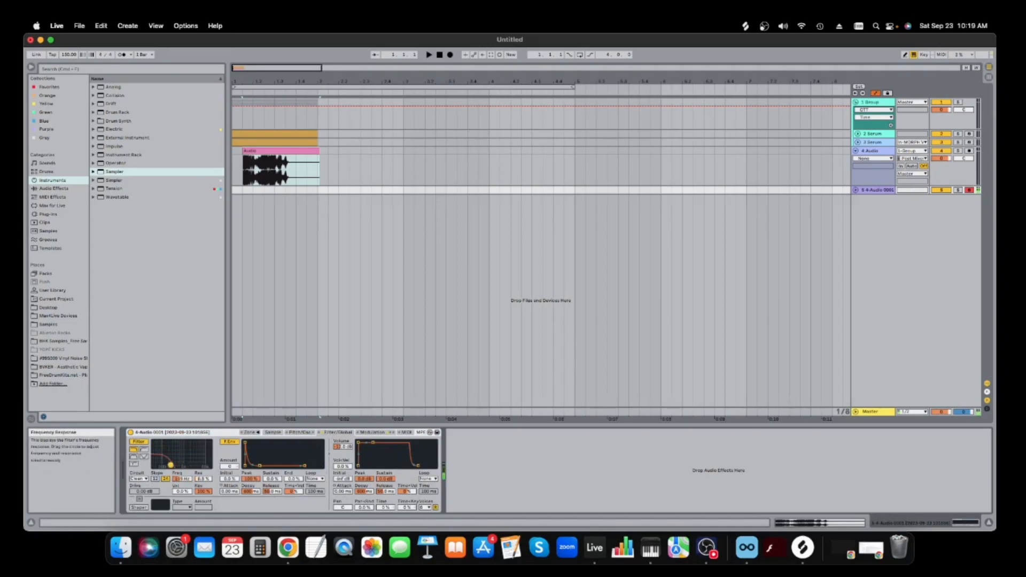
# - Readjust LFO 1's rate and filter modulation amount, and raise Sampler's filter cutoff into the kilohertz range
pyautogui.click(370, 432)
pyautogui.moveTo(292, 466)
pyautogui.mouseDown()
pyautogui.moveTo(292, 478)
pyautogui.moveTo(292, 449)
pyautogui.mouseUp()
pyautogui.moveTo(294, 500); pyautogui.dragTo(292, 461)
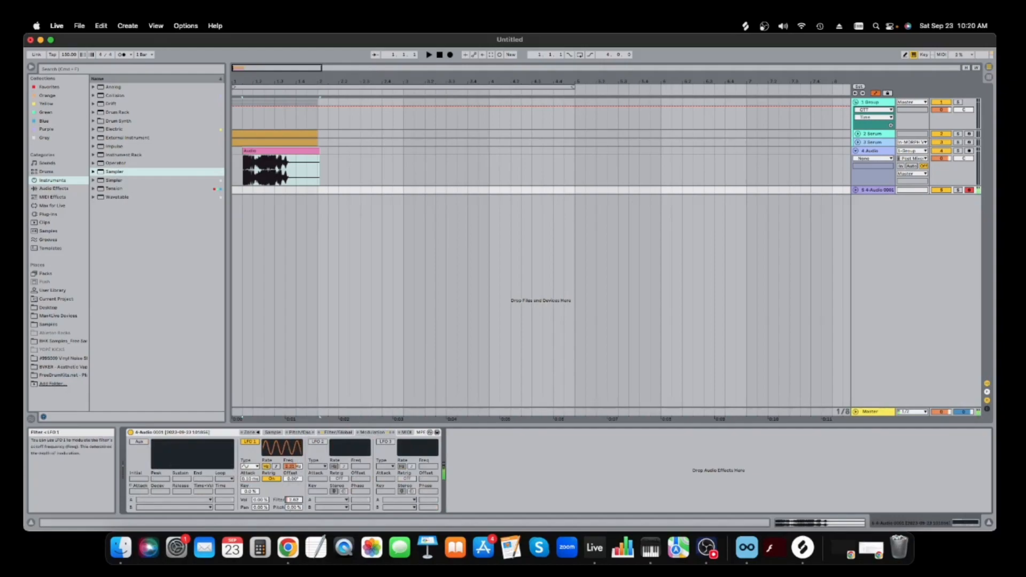
pyautogui.click(325, 433)
pyautogui.moveTo(179, 465); pyautogui.dragTo(202, 466)
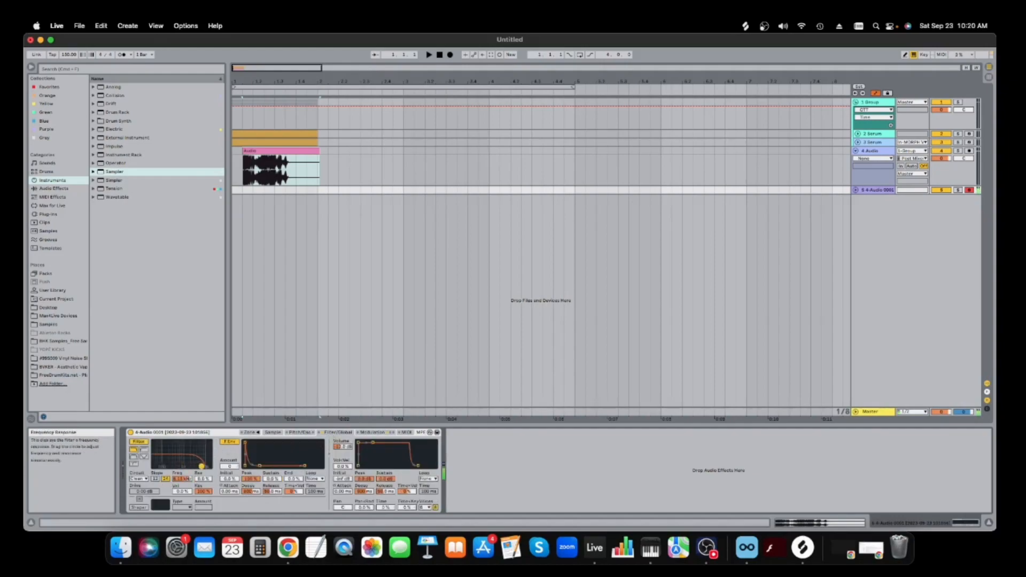
pyautogui.click(372, 432)
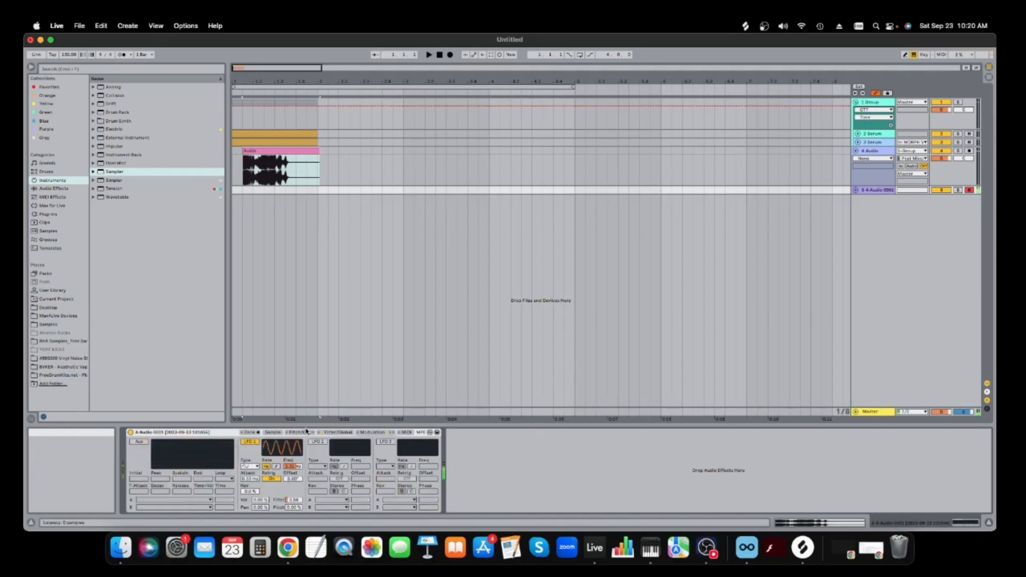
# - Enable Sampler's modulation oscillator at 0 dB volume with coarse tuning 0.125, and flatten its envelope with a very low peak
pyautogui.click(300, 432)
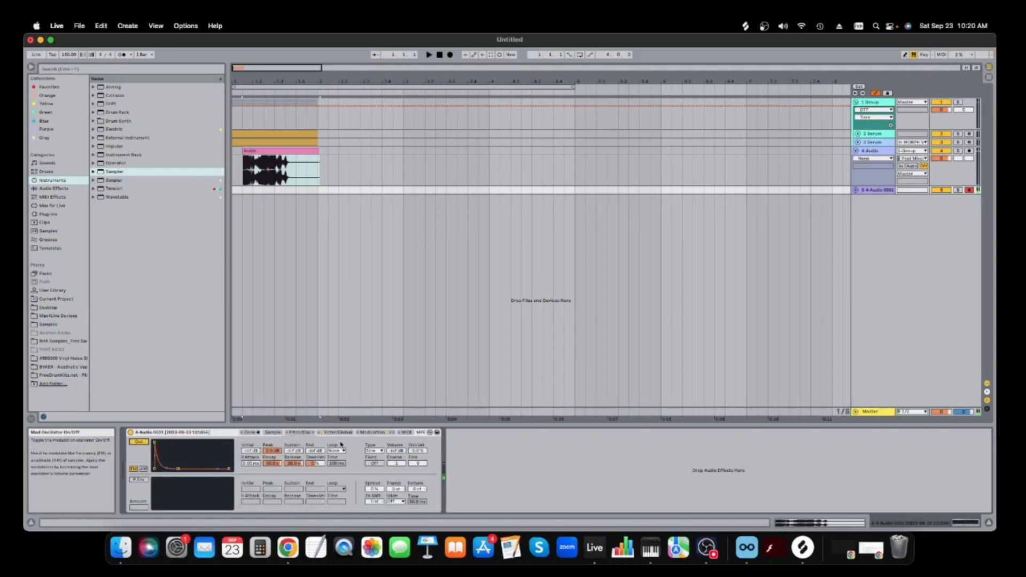
pyautogui.moveTo(396, 451); pyautogui.dragTo(396, 398)
pyautogui.moveTo(397, 458); pyautogui.dragTo(397, 422)
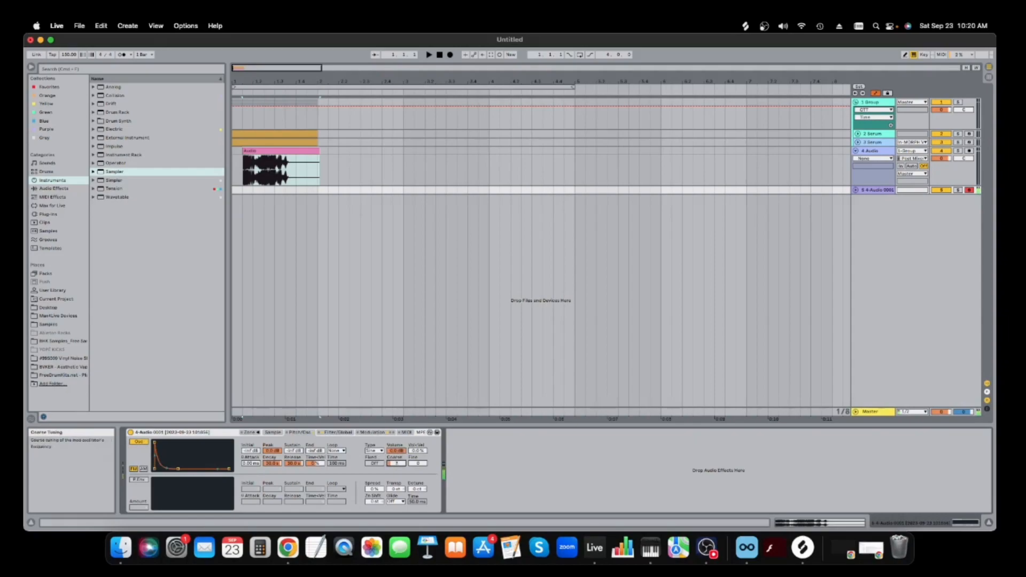
pyautogui.moveTo(155, 442); pyautogui.dragTo(179, 443)
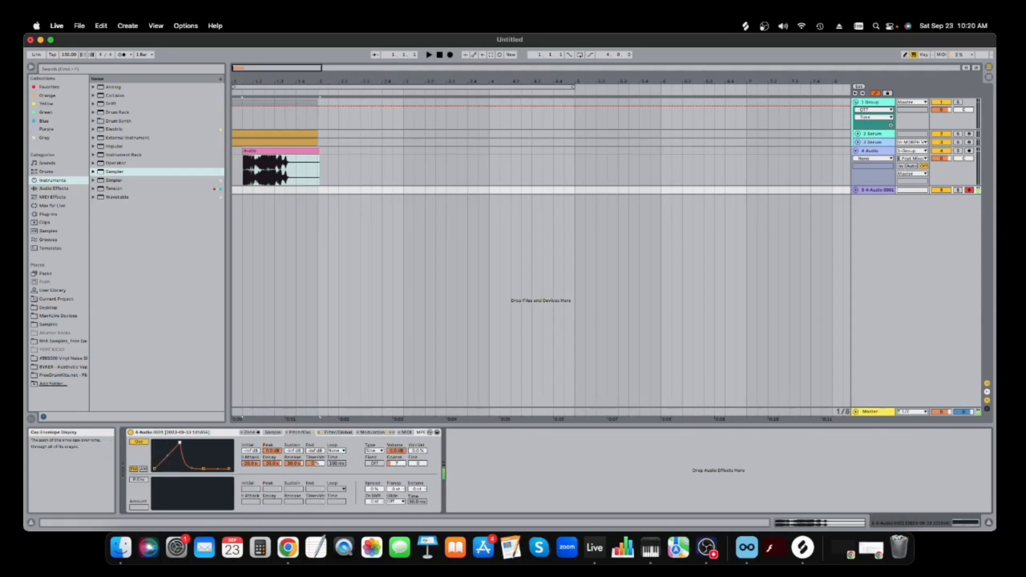
pyautogui.moveTo(396, 451); pyautogui.dragTo(396, 425)
pyautogui.moveTo(180, 443); pyautogui.dragTo(155, 469)
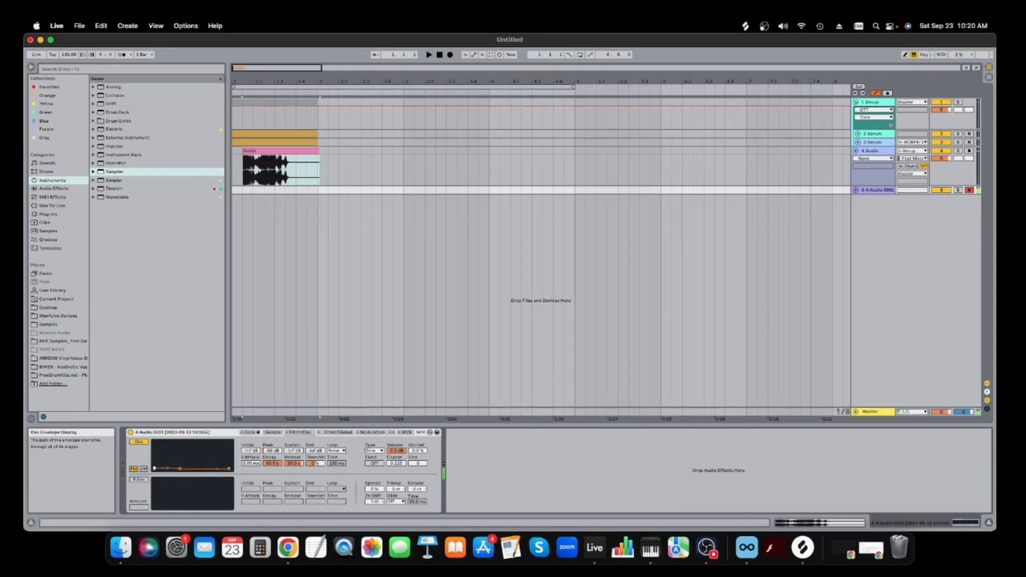
# - Enable and reshape Sampler's pitch envelope, and raise the modulation oscillator's envelope peak slightly
pyautogui.click(138, 479)
pyautogui.moveTo(155, 480)
pyautogui.mouseDown()
pyautogui.moveTo(189, 503)
pyautogui.moveTo(223, 505)
pyautogui.moveTo(158, 488)
pyautogui.moveTo(167, 506)
pyautogui.moveTo(174, 500)
pyautogui.moveTo(156, 494)
pyautogui.mouseUp()
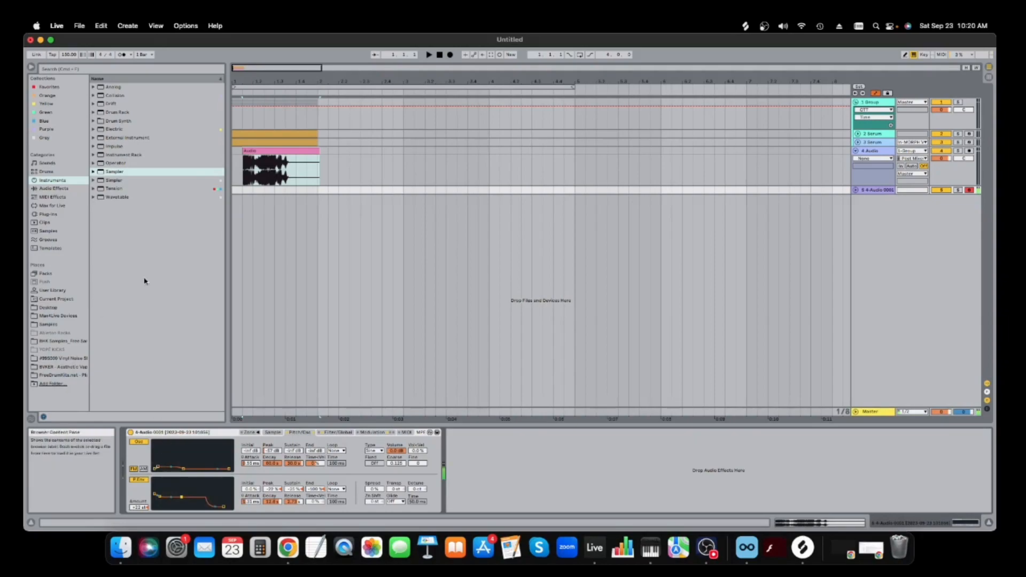
pyautogui.moveTo(156, 467); pyautogui.dragTo(160, 464)
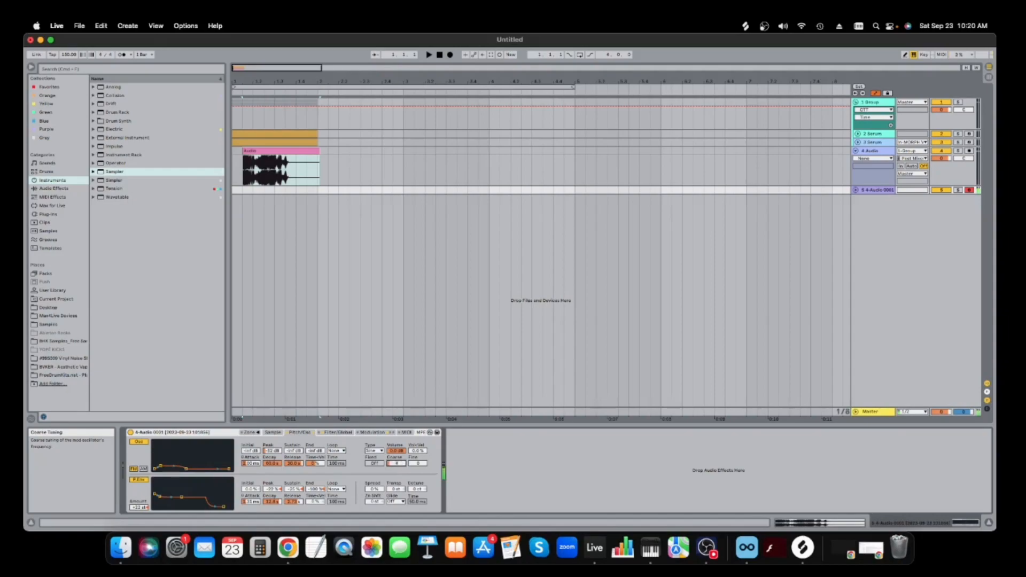
# - Set Sampler's filter envelope amount to about 72 and pull the filter cutoff down to a low frequency
pyautogui.click(338, 432)
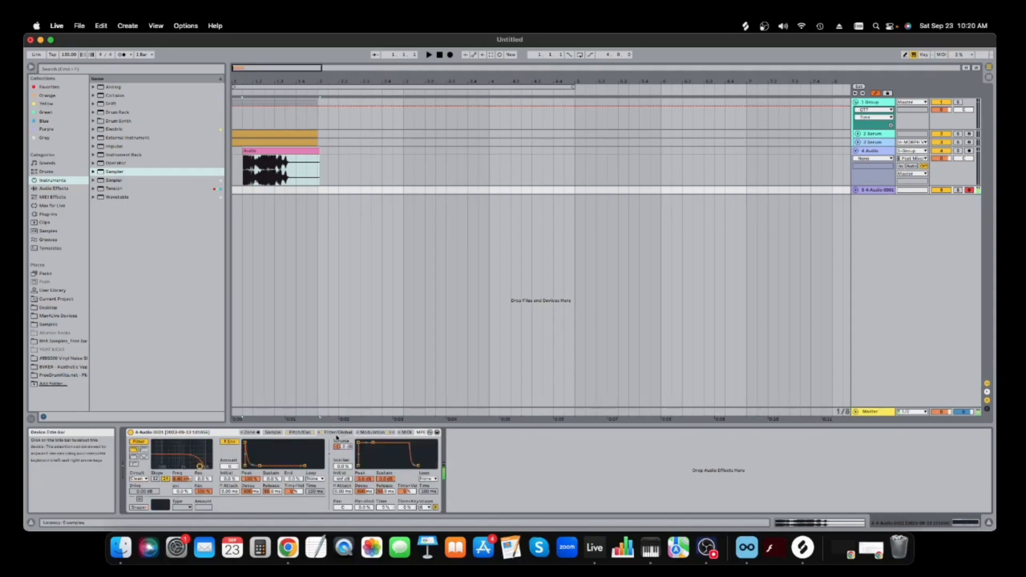
pyautogui.moveTo(202, 468); pyautogui.dragTo(209, 466)
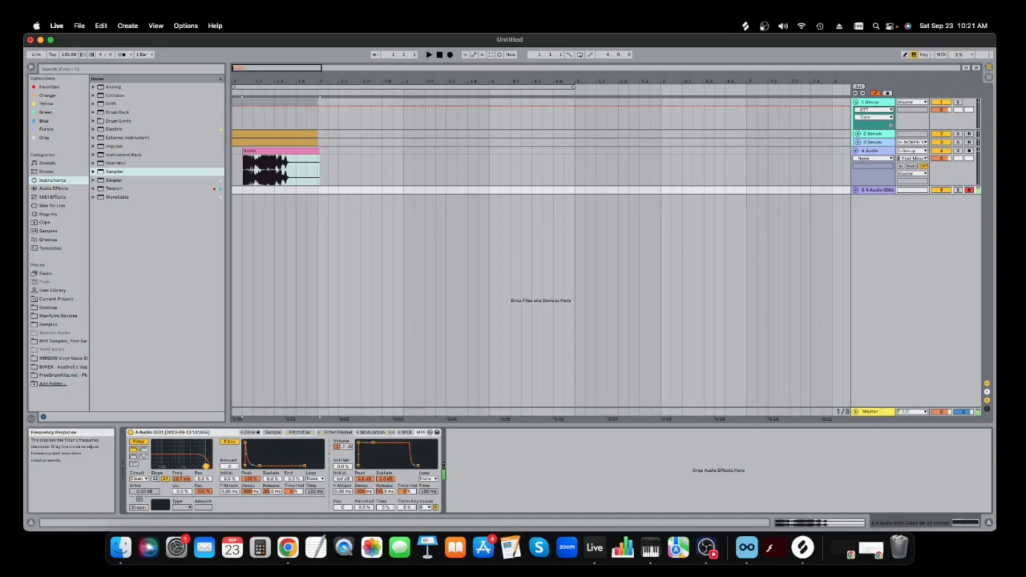
pyautogui.moveTo(230, 467); pyautogui.dragTo(229, 427)
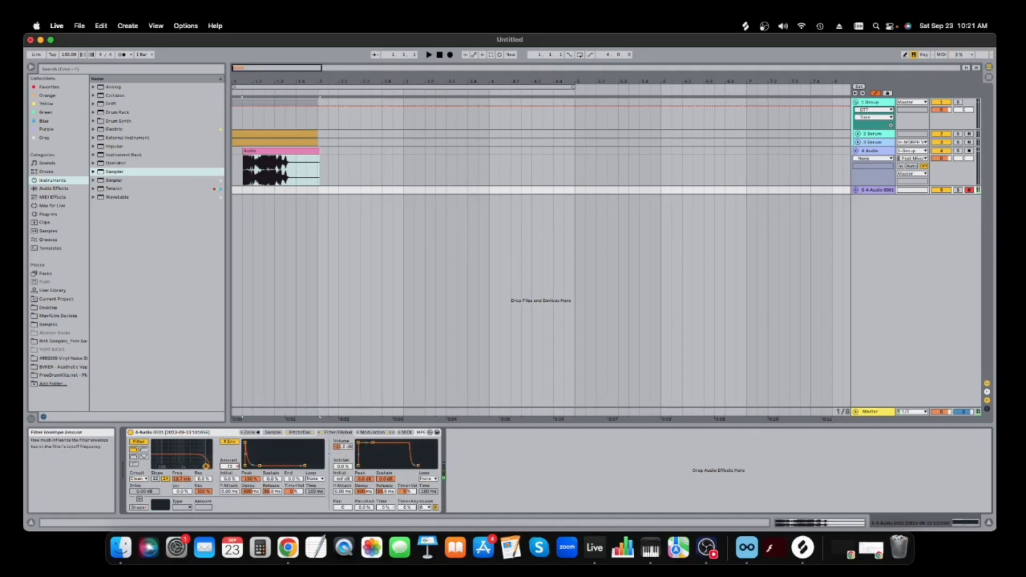
pyautogui.moveTo(206, 467); pyautogui.dragTo(177, 466)
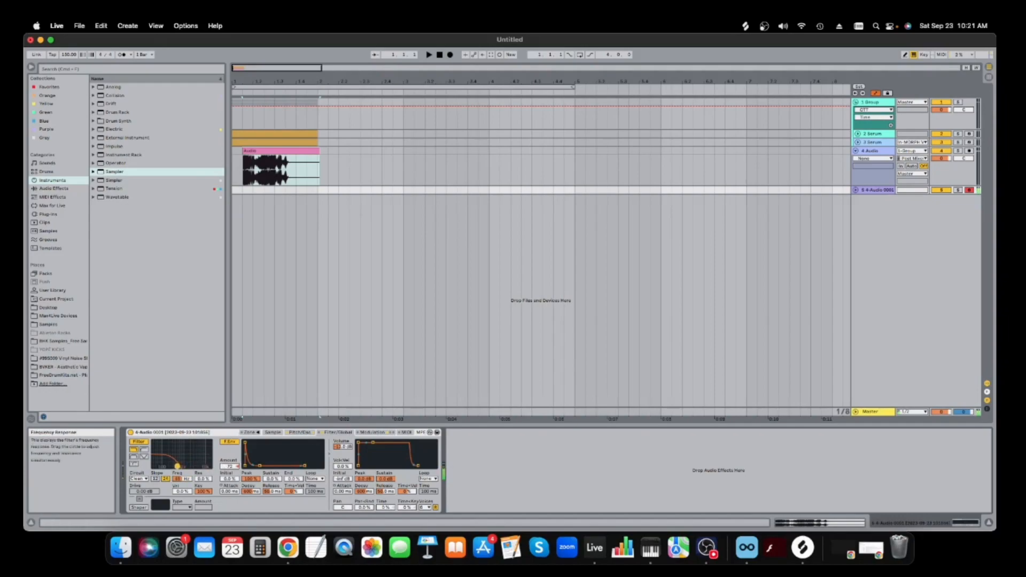
# - Reshape Sampler's filter envelope with a slower attack and a raised sustain, and fine-tune LFO 1's rate
pyautogui.moveTo(244, 453); pyautogui.dragTo(275, 449)
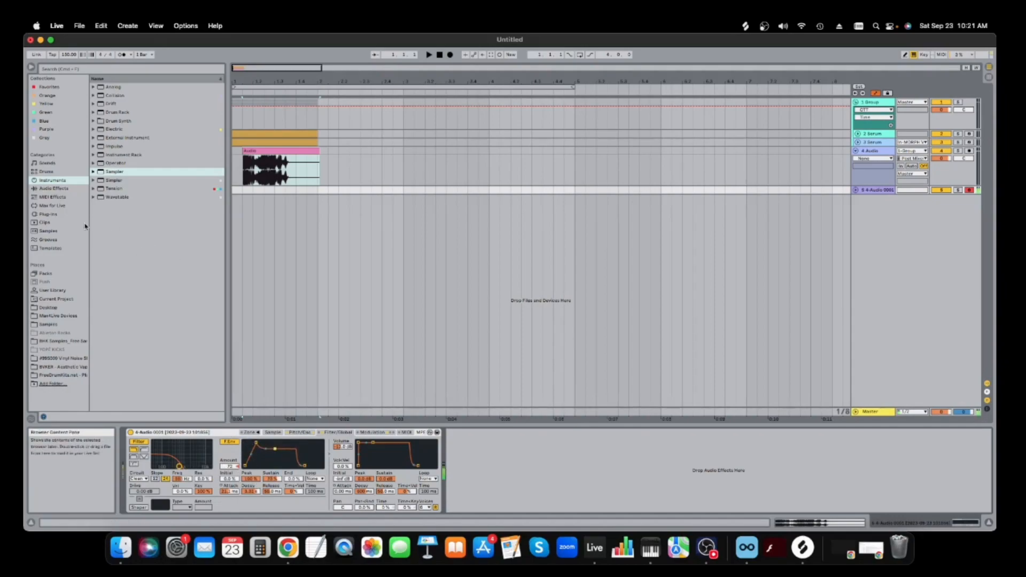
pyautogui.click(362, 431)
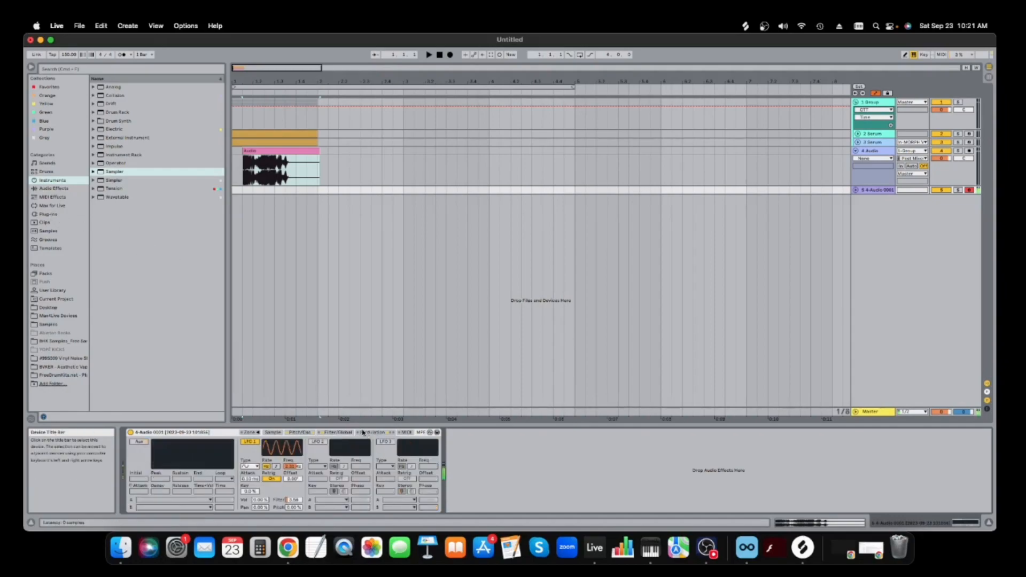
pyautogui.moveTo(293, 465)
pyautogui.mouseDown()
pyautogui.moveTo(292, 451)
pyautogui.moveTo(293, 466)
pyautogui.mouseUp()
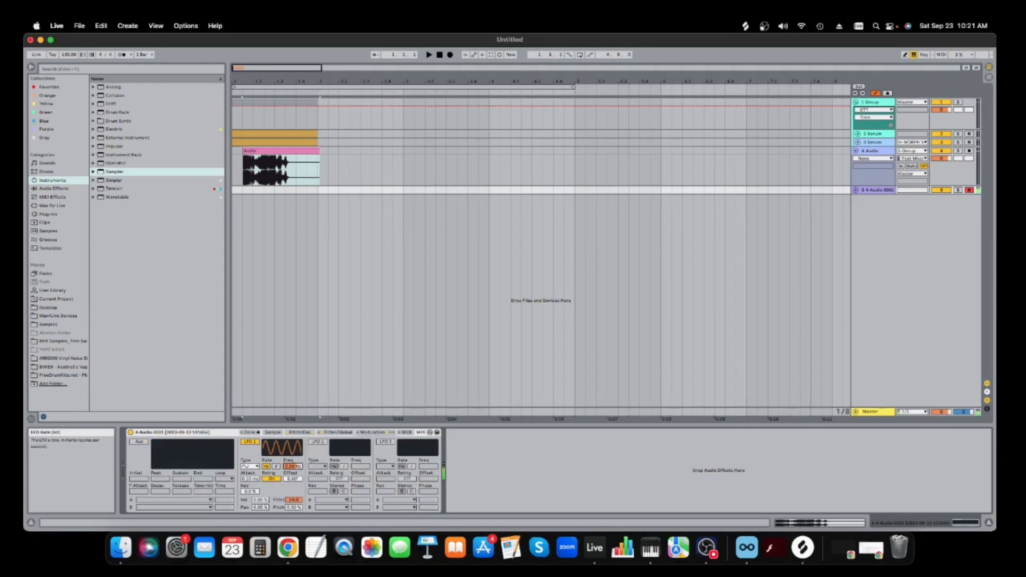
# - Adjust the peak and sustain of Sampler's pitch envelope
pyautogui.click(300, 431)
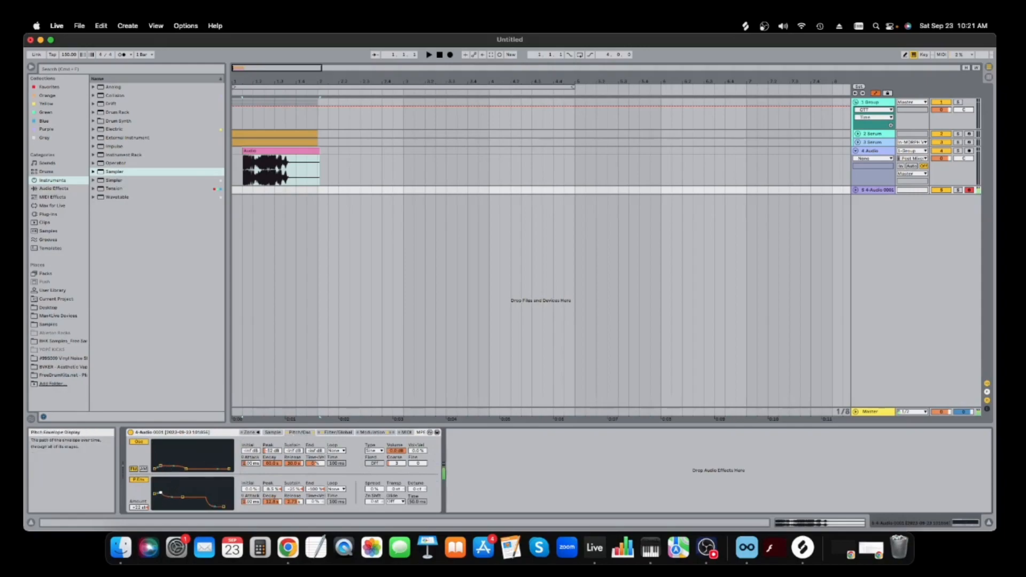
pyautogui.moveTo(163, 494); pyautogui.dragTo(175, 486)
pyautogui.moveTo(193, 498)
pyautogui.mouseDown()
pyautogui.moveTo(161, 492)
pyautogui.moveTo(182, 500)
pyautogui.mouseUp()
# - Add OTT and FabFilter Pro-L 2 after Sampler, and insert FabFilter Pro-Q 3 between them
pyautogui.click(49, 214)
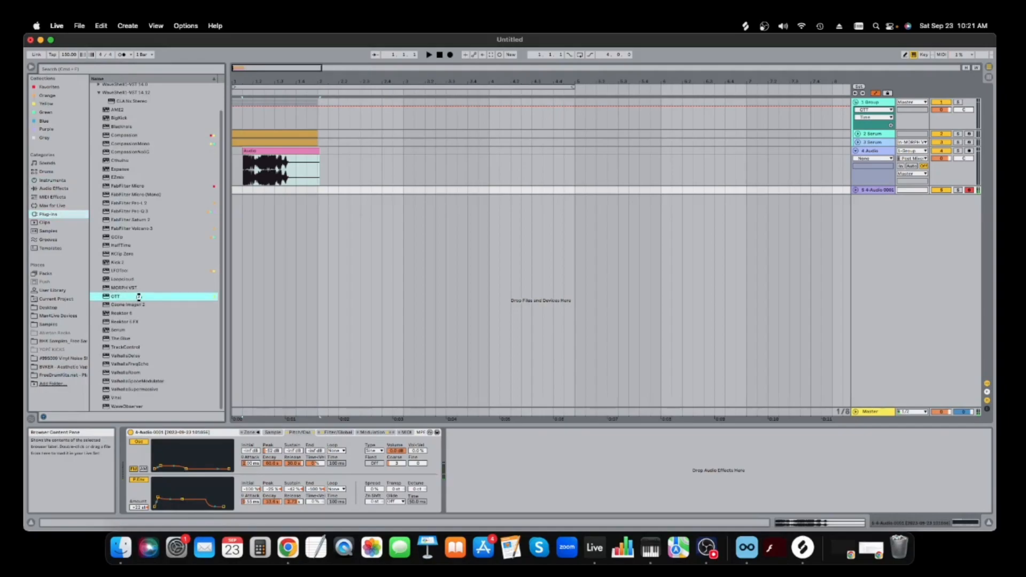
pyautogui.doubleClick(139, 299)
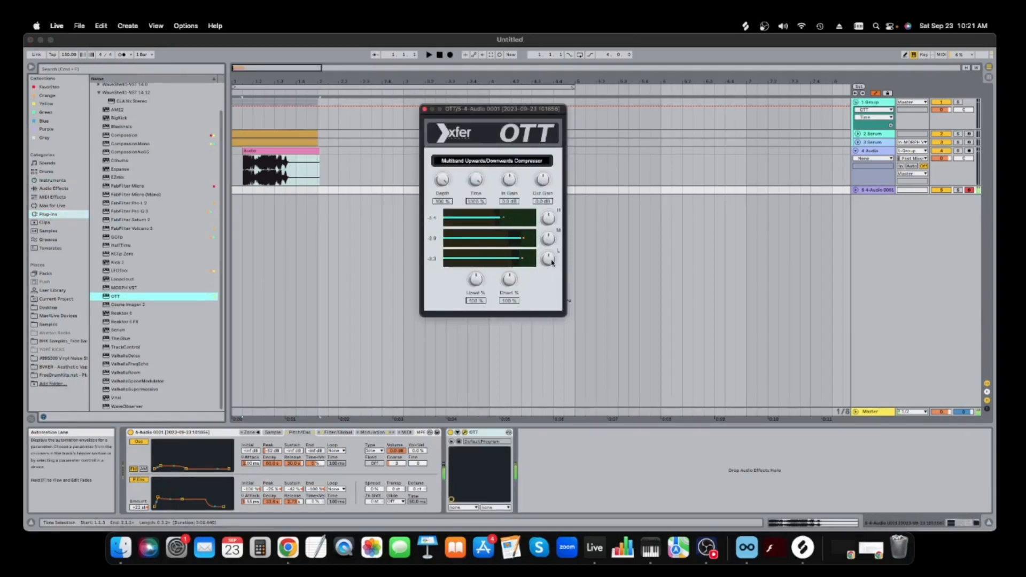
pyautogui.doubleClick(155, 203)
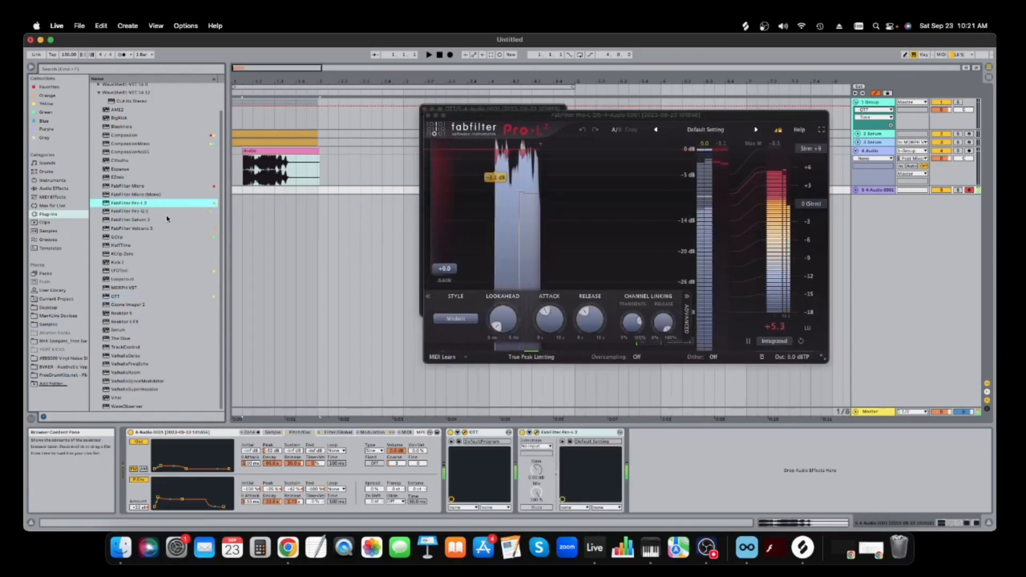
pyautogui.moveTo(140, 212); pyautogui.dragTo(503, 473)
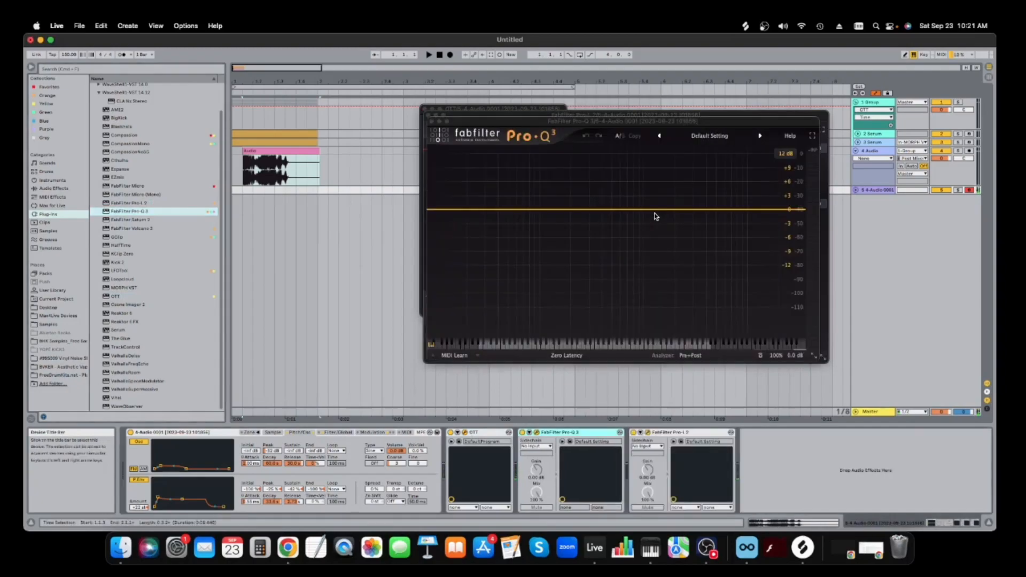
# - In Pro-Q 3, cut near 747 Hz and the low mids, boost about 2 dB near 36 Hz and 4.7 kHz, and close the plug-in windows
pyautogui.doubleClick(627, 234)
pyautogui.moveTo(628, 234); pyautogui.dragTo(630, 231)
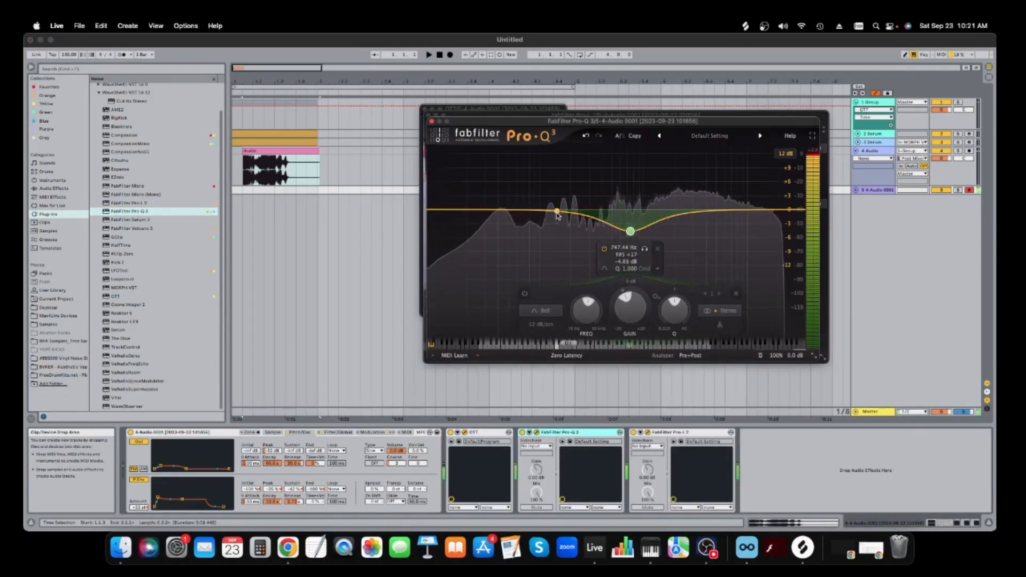
pyautogui.doubleClick(556, 216)
pyautogui.doubleClick(492, 201)
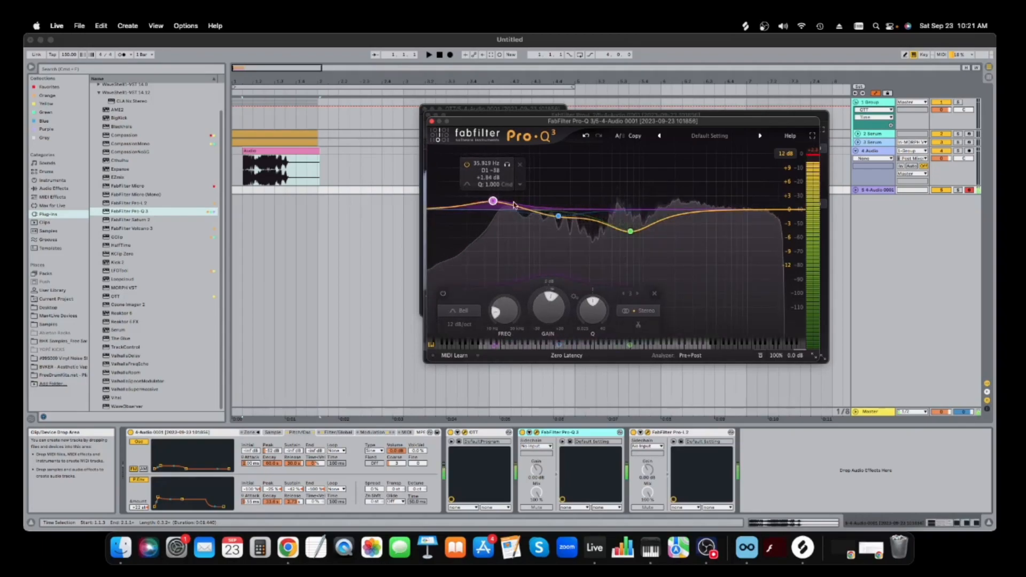
pyautogui.moveTo(728, 209)
pyautogui.mouseDown()
pyautogui.moveTo(735, 190)
pyautogui.moveTo(712, 202)
pyautogui.mouseUp()
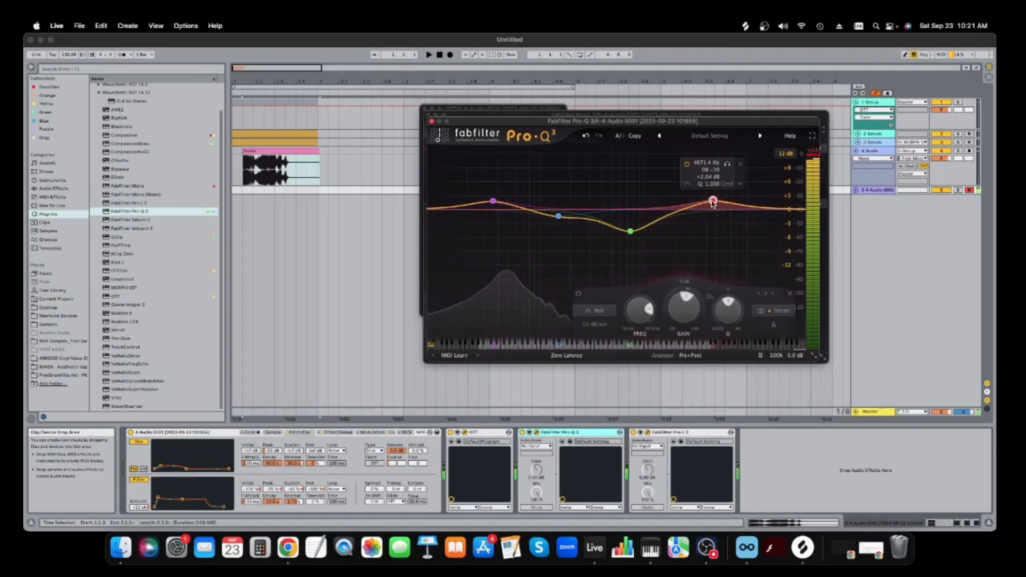
pyautogui.click(432, 122)
pyautogui.click(427, 114)
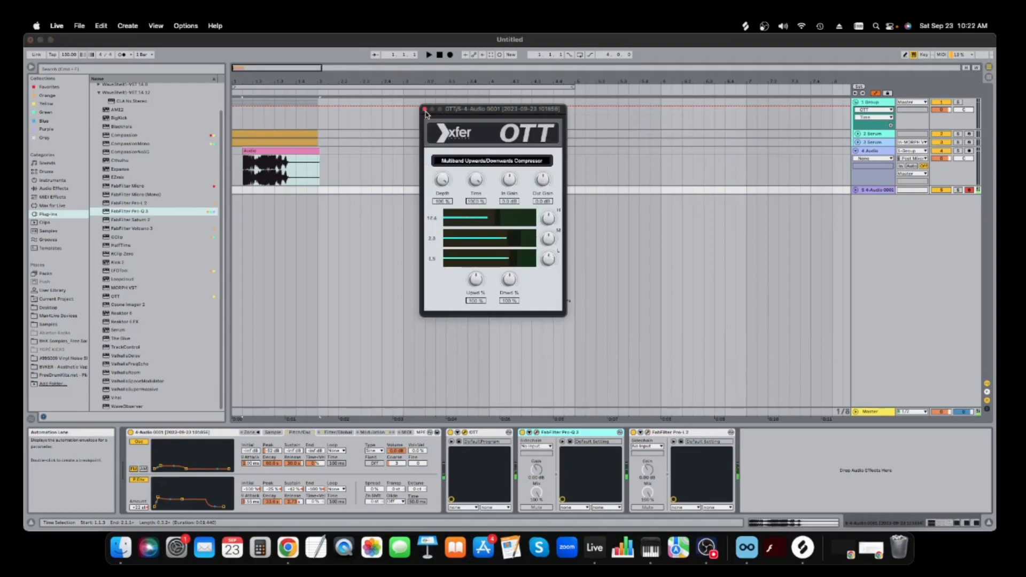
pyautogui.click(425, 109)
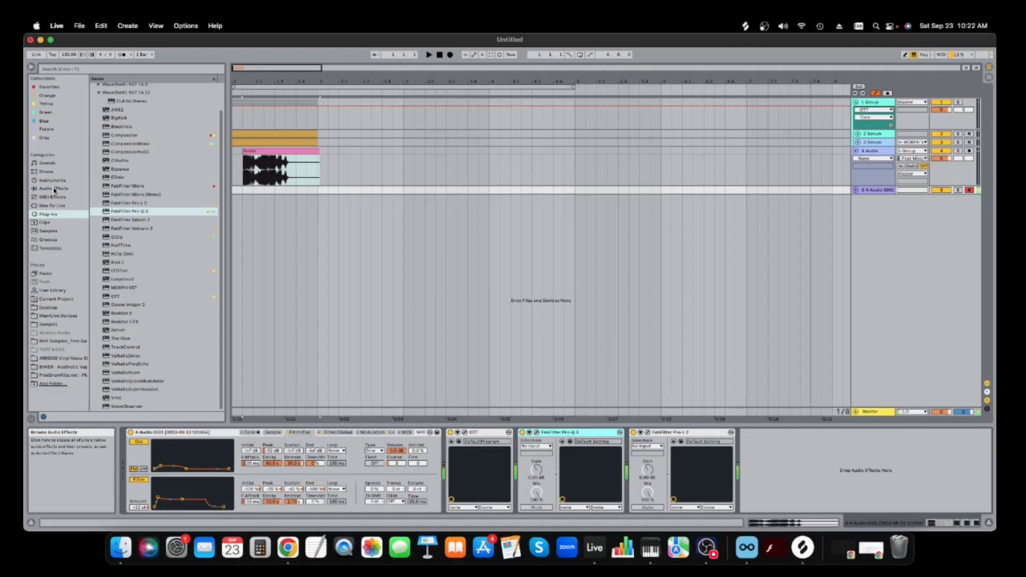
# - Insert ValhallaFreqEcho between Pro-Q 3 and Pro-L 2, with mix at about 22.6% and delay sync at 1/64
pyautogui.press('z')
pyautogui.press('x')
pyautogui.press('x')
pyautogui.moveTo(139, 367); pyautogui.dragTo(629, 487)
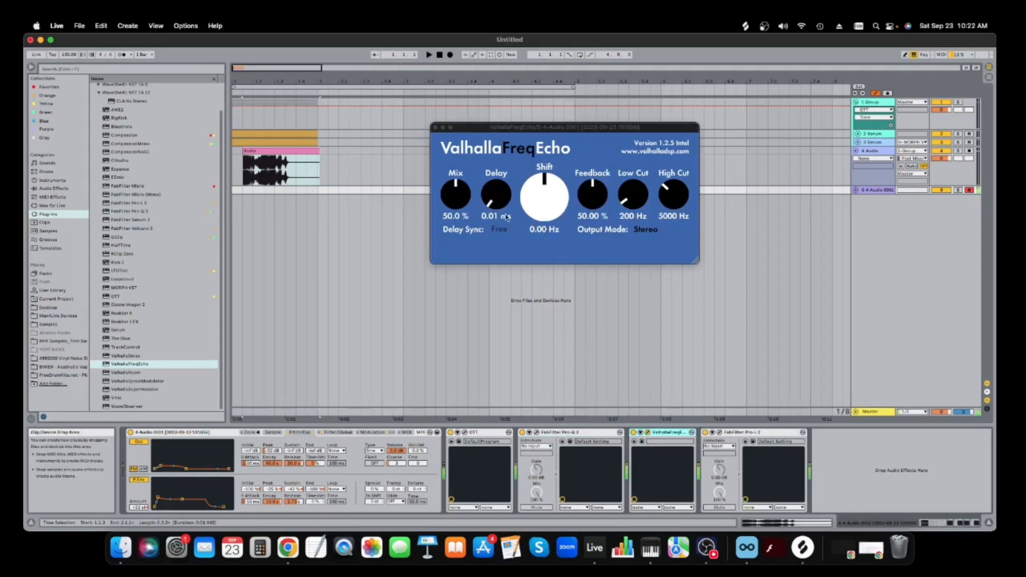
pyautogui.moveTo(455, 196); pyautogui.dragTo(516, 169)
pyautogui.click(500, 233)
pyautogui.click(498, 279)
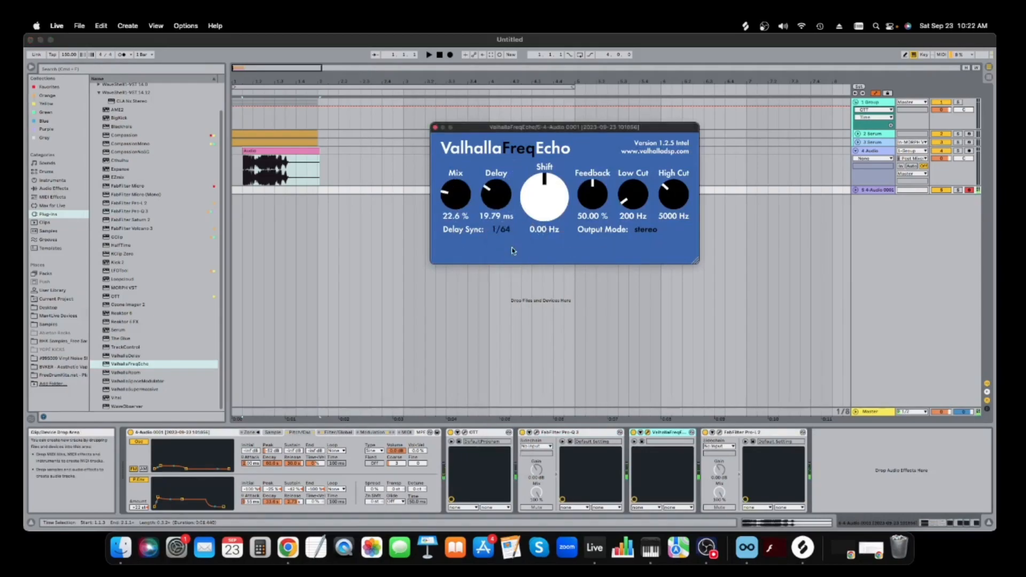
# - Set ValhallaFreqEcho to about 73 ms delay, 4.37 Hz shift, 14.6% mix and 46.1% feedback
pyautogui.moveTo(498, 200); pyautogui.dragTo(487, 152)
pyautogui.moveTo(543, 197); pyautogui.dragTo(537, 235)
pyautogui.moveTo(592, 192); pyautogui.dragTo(598, 158)
pyautogui.moveTo(553, 187); pyautogui.dragTo(574, 122)
pyautogui.moveTo(515, 184); pyautogui.dragTo(521, 156)
pyautogui.moveTo(455, 195); pyautogui.dragTo(453, 234)
pyautogui.moveTo(446, 283)
pyautogui.mouseDown()
pyautogui.moveTo(446, 299)
pyautogui.moveTo(447, 280)
pyautogui.mouseUp()
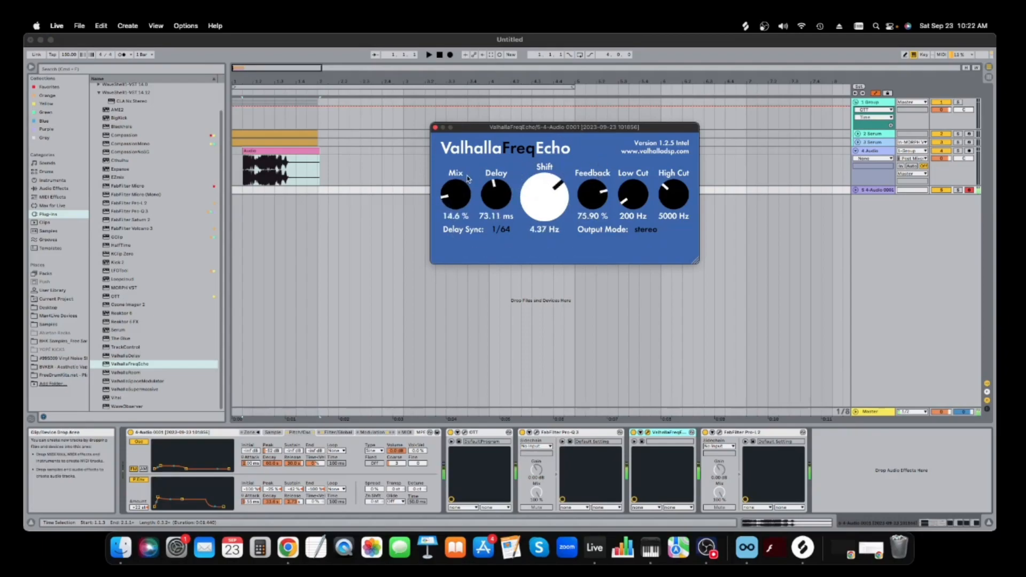
pyautogui.moveTo(592, 195)
pyautogui.mouseDown()
pyautogui.moveTo(592, 231)
pyautogui.moveTo(590, 206)
pyautogui.mouseUp()
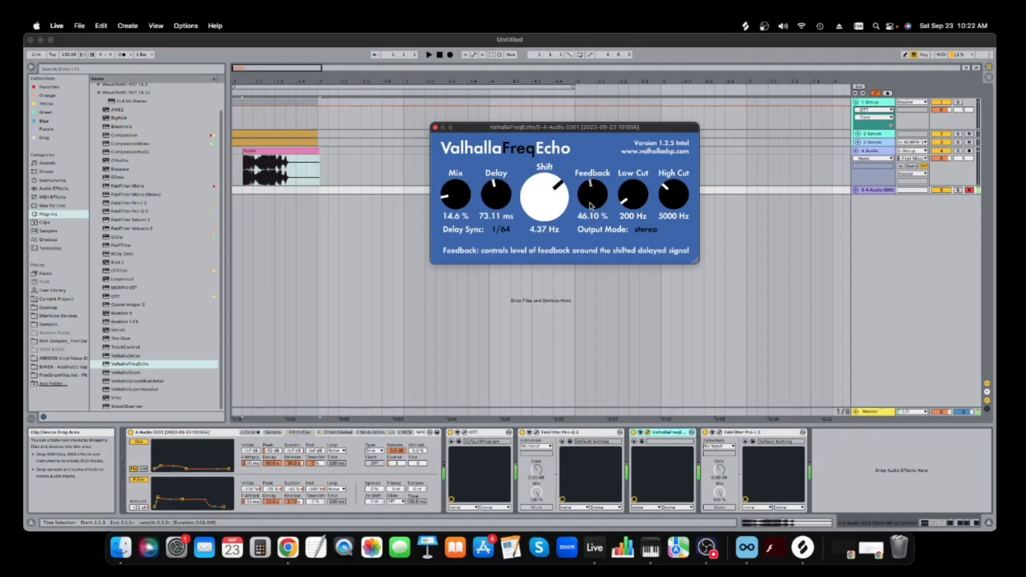
# - Add ValhallaDelay after ValhallaFreqEcho in Dual style with about 10% mix, and close both plug-in windows
pyautogui.click(134, 357)
pyautogui.press('Return')
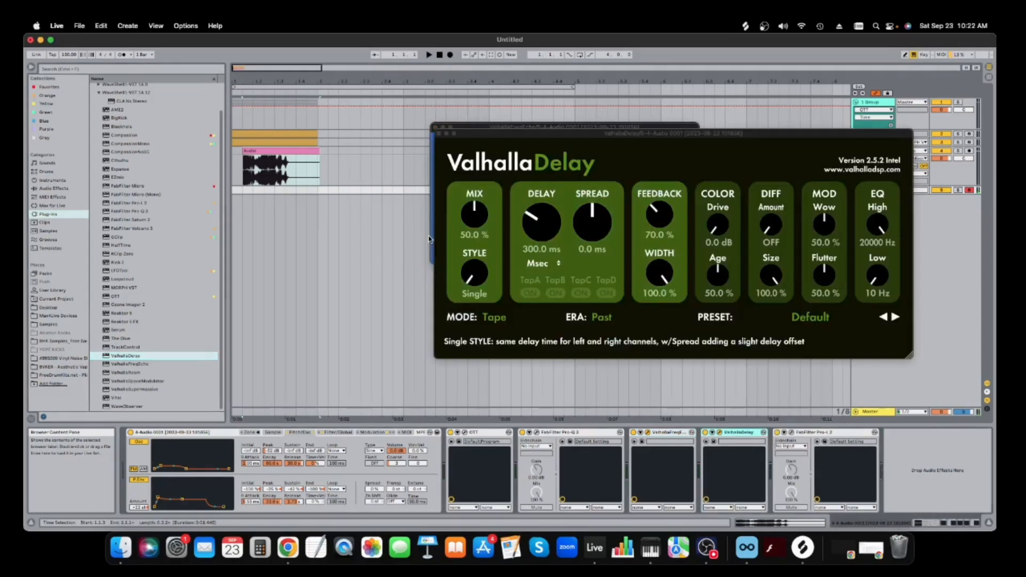
pyautogui.moveTo(485, 242); pyautogui.dragTo(477, 226)
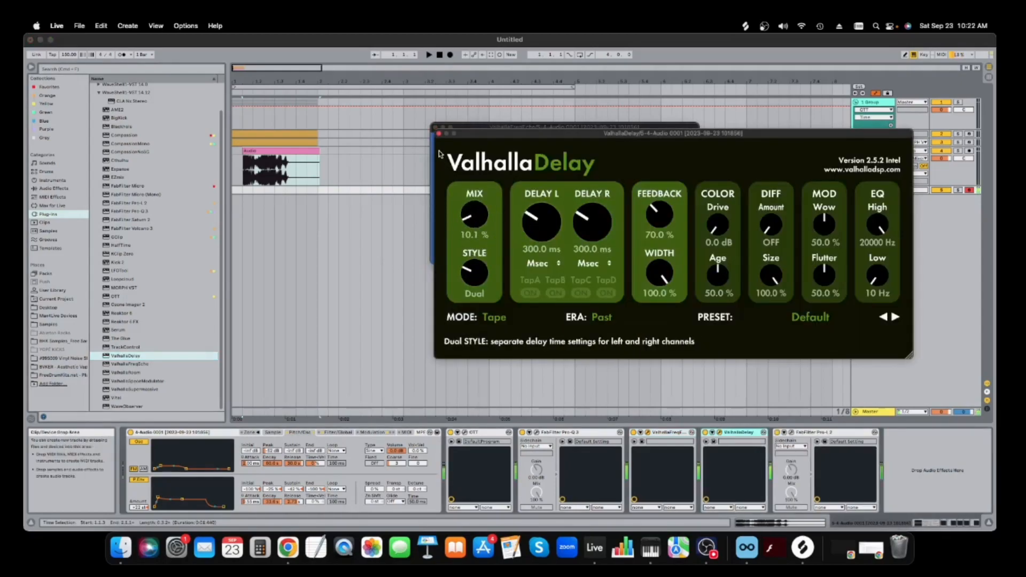
pyautogui.click(438, 134)
pyautogui.click(437, 128)
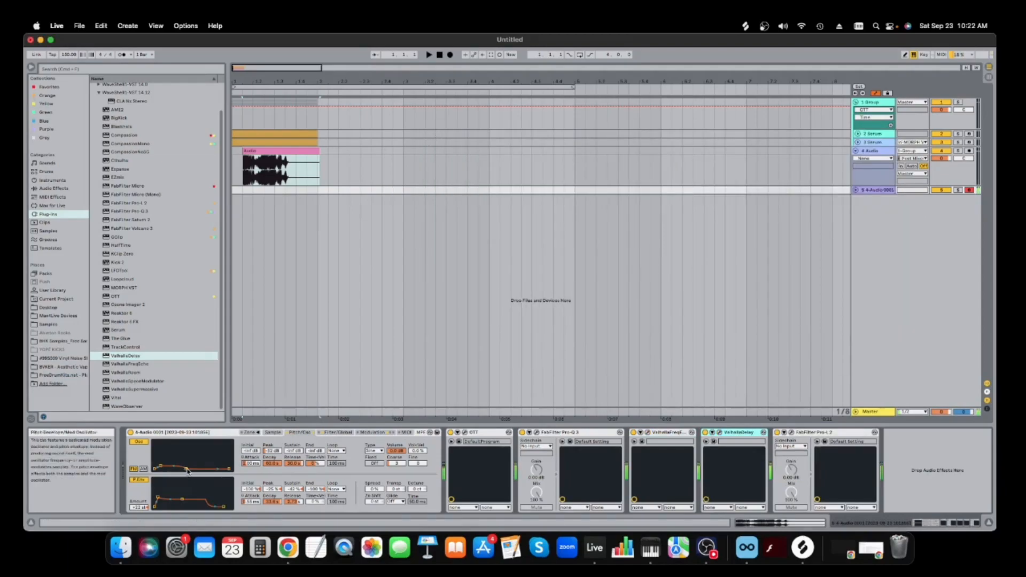
# - Try other filter types in Sampler, return to low-pass with a readjusted cutoff, and retune LFO 1's rate
pyautogui.click(338, 432)
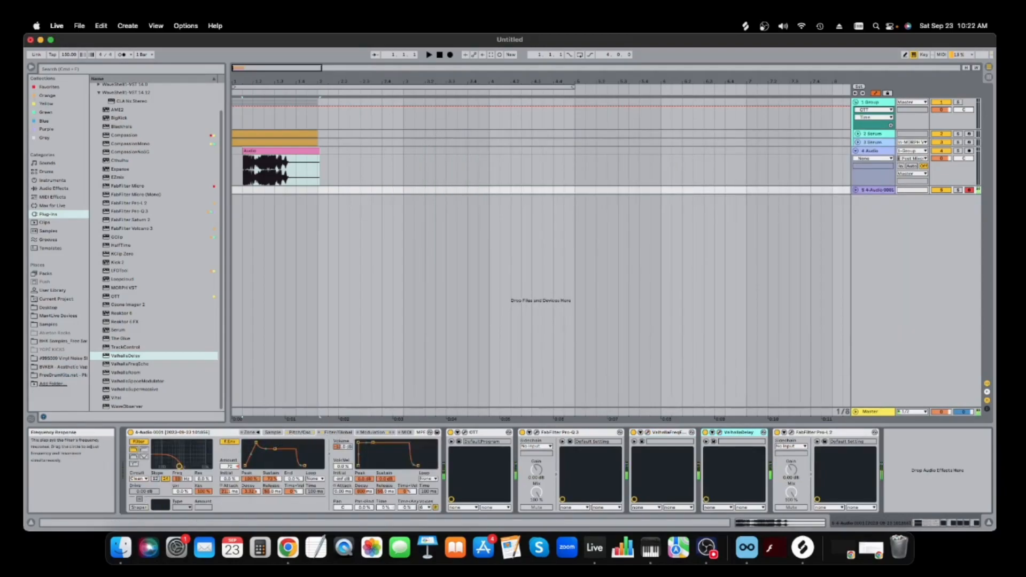
pyautogui.moveTo(209, 464); pyautogui.dragTo(171, 456)
pyautogui.click(134, 457)
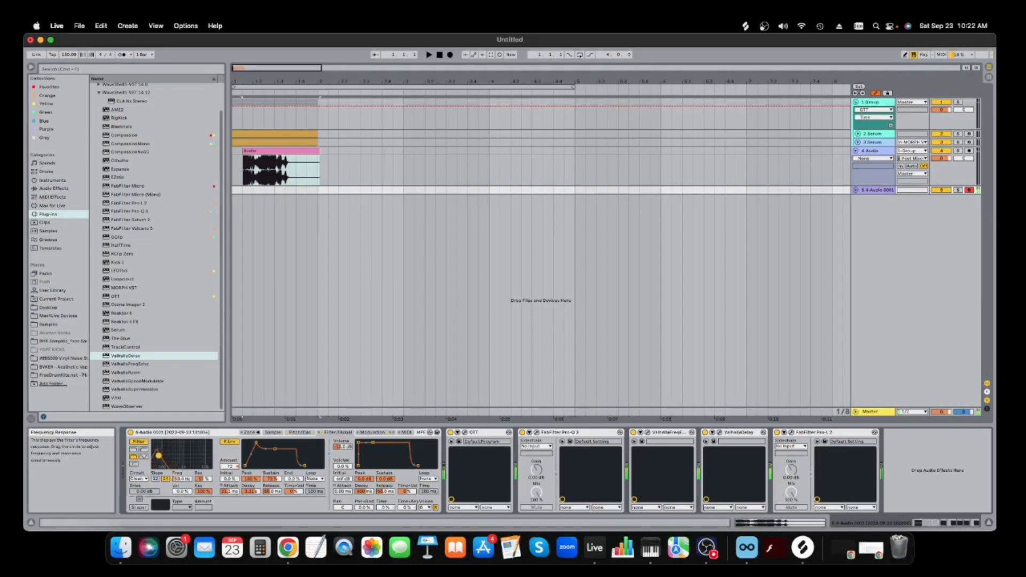
pyautogui.moveTo(158, 456); pyautogui.dragTo(184, 463)
pyautogui.click(144, 457)
pyautogui.click(144, 449)
pyautogui.moveTo(173, 465); pyautogui.dragTo(166, 461)
pyautogui.click(133, 450)
pyautogui.moveTo(154, 460); pyautogui.dragTo(180, 464)
pyautogui.click(373, 432)
pyautogui.moveTo(292, 466); pyautogui.dragTo(292, 475)
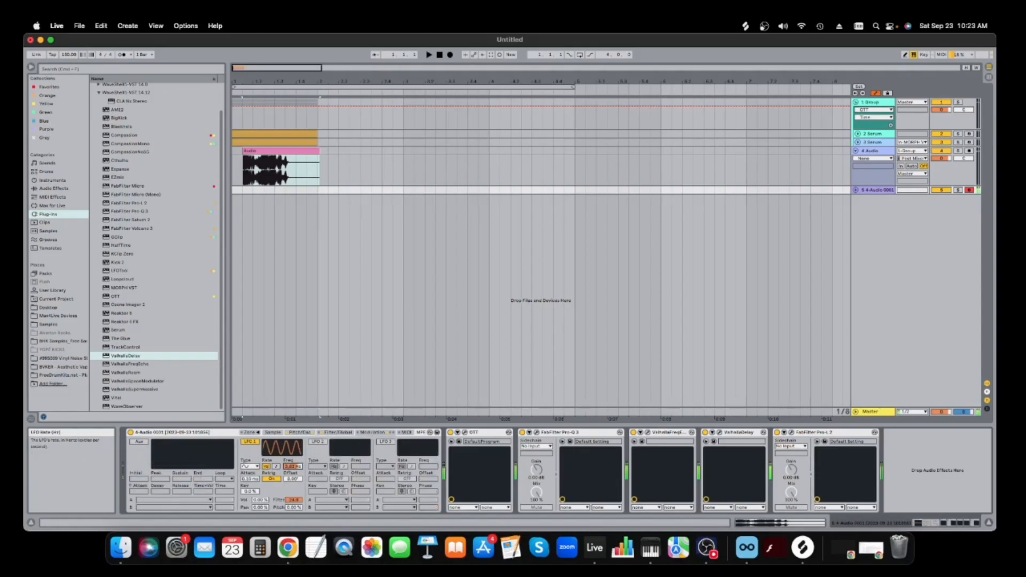
# - Rework Sampler's modulation oscillator envelope to a low, flat shape and raise the pitch envelope's sustain
pyautogui.click(299, 432)
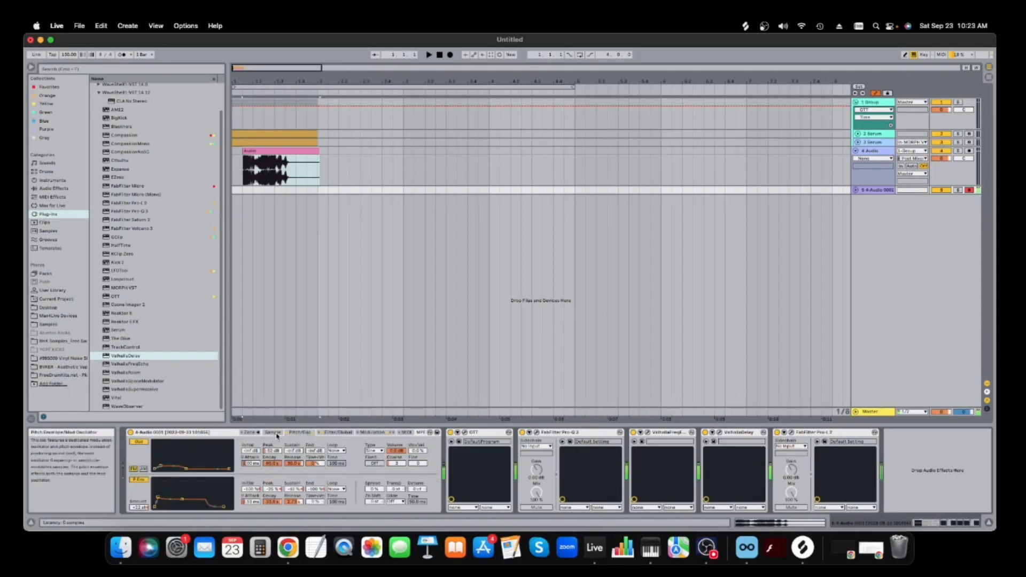
pyautogui.moveTo(167, 470); pyautogui.dragTo(160, 458)
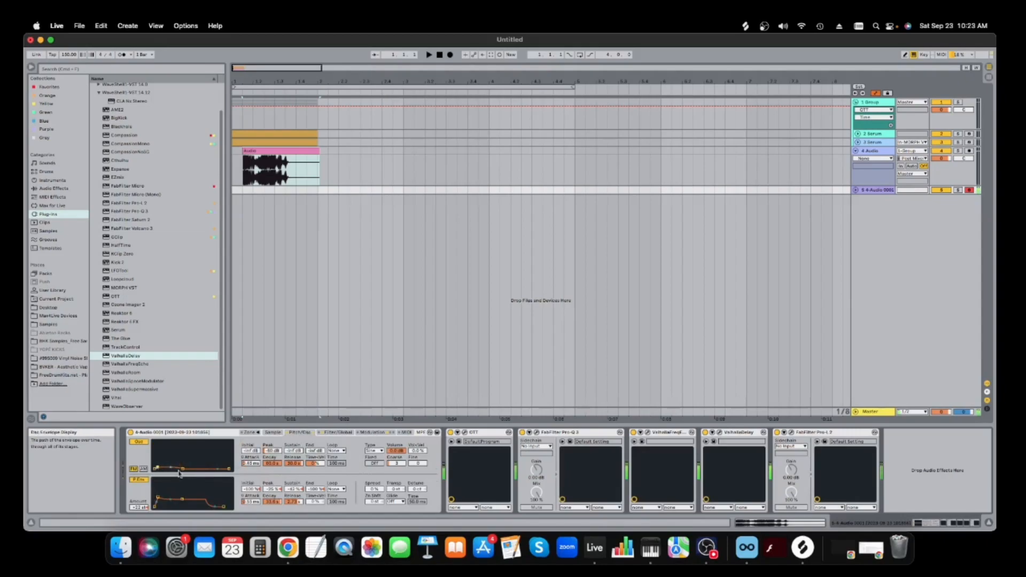
pyautogui.moveTo(186, 470); pyautogui.dragTo(183, 442)
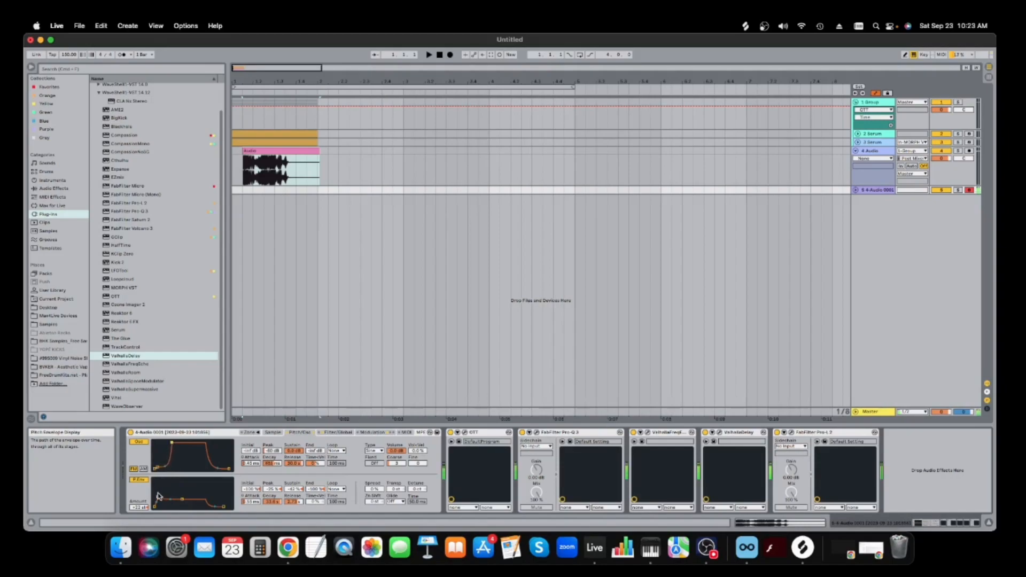
pyautogui.moveTo(181, 502); pyautogui.dragTo(182, 494)
pyautogui.moveTo(183, 442); pyautogui.dragTo(181, 469)
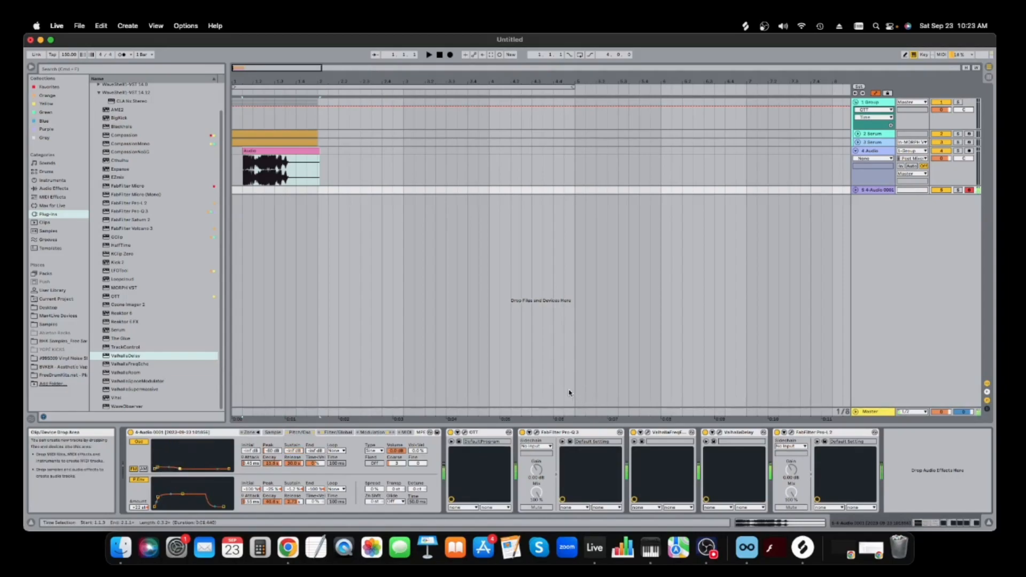
# - Insert a second Pro-Q 3 before Pro-L 2, boosting about 3 dB near 40 Hz and slightly in the mids, and cutting the highs
pyautogui.moveTo(131, 211); pyautogui.dragTo(751, 449)
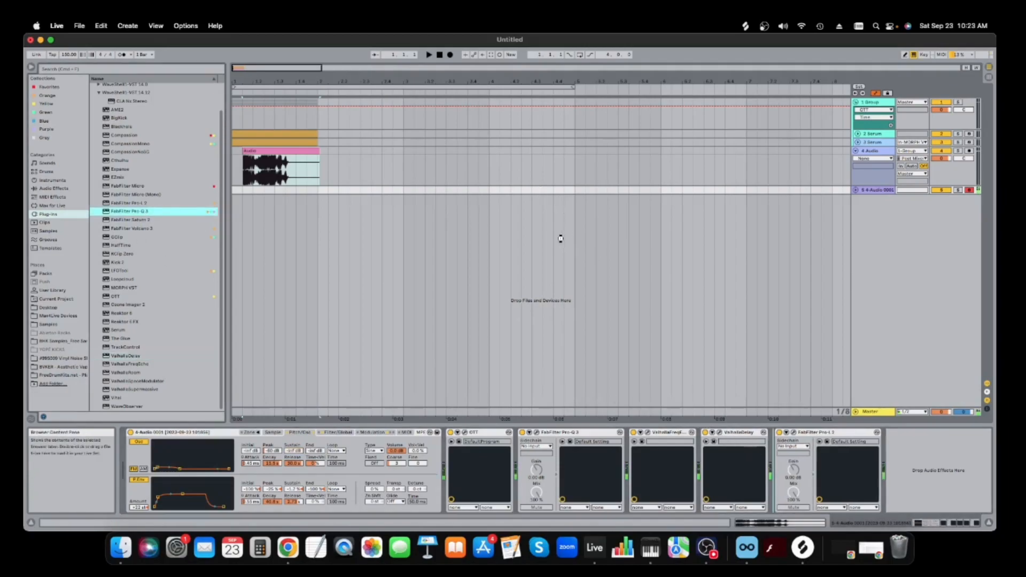
pyautogui.moveTo(510, 227); pyautogui.dragTo(509, 214)
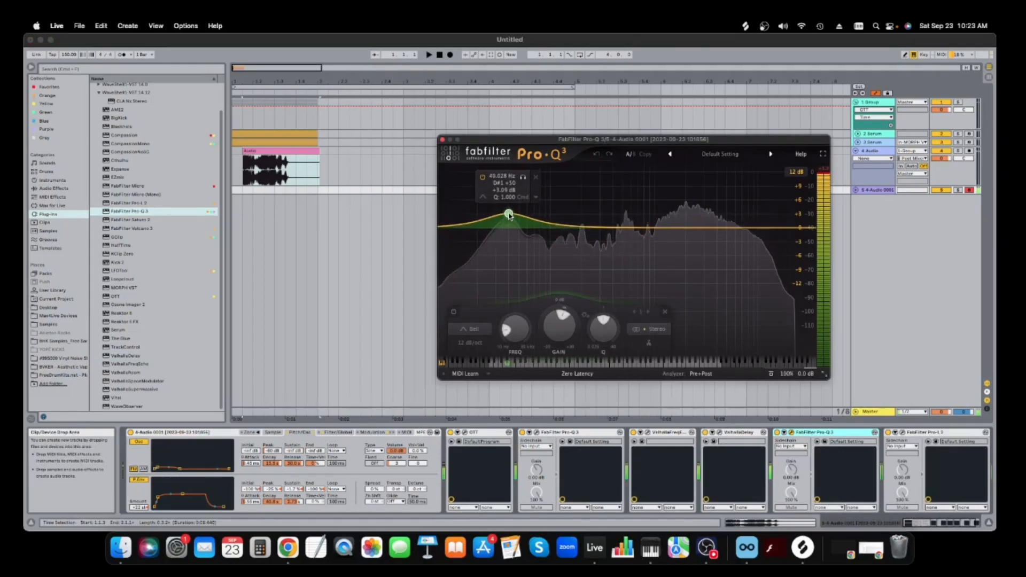
pyautogui.moveTo(657, 228); pyautogui.dragTo(628, 221)
pyautogui.moveTo(690, 227); pyautogui.dragTo(738, 237)
pyautogui.moveTo(577, 226); pyautogui.dragTo(570, 227)
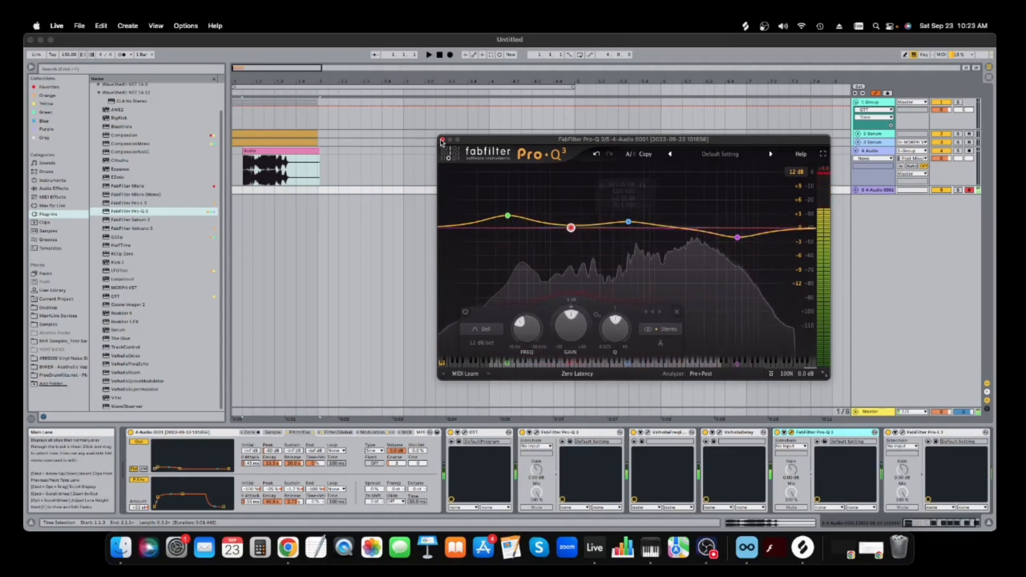
pyautogui.click(441, 140)
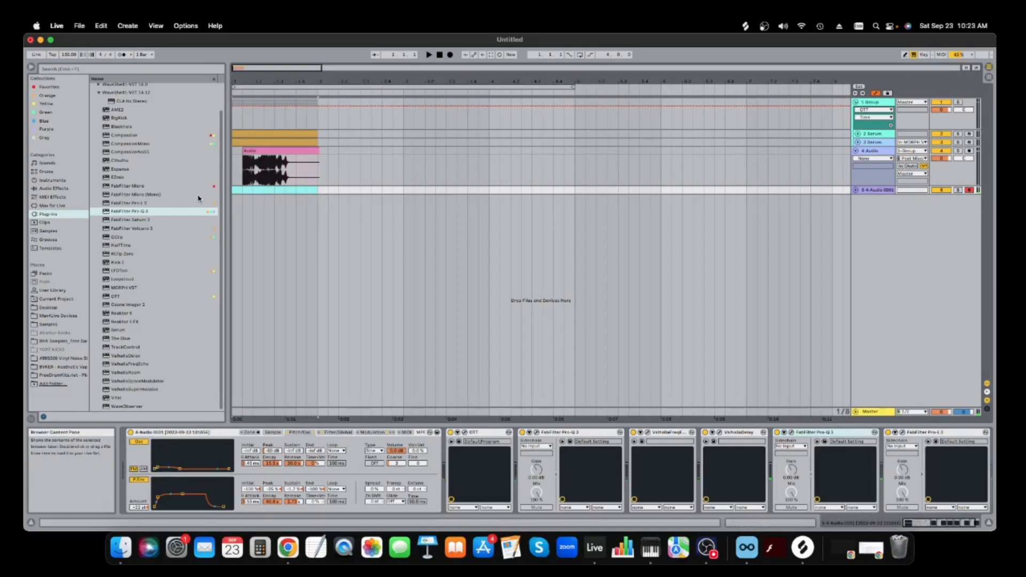
# - Create a one-bar MIDI clip on the Sampler track and draw an A3 note lasting two beats from its start
pyautogui.press('super+shift+m')
pyautogui.doubleClick(354, 379)
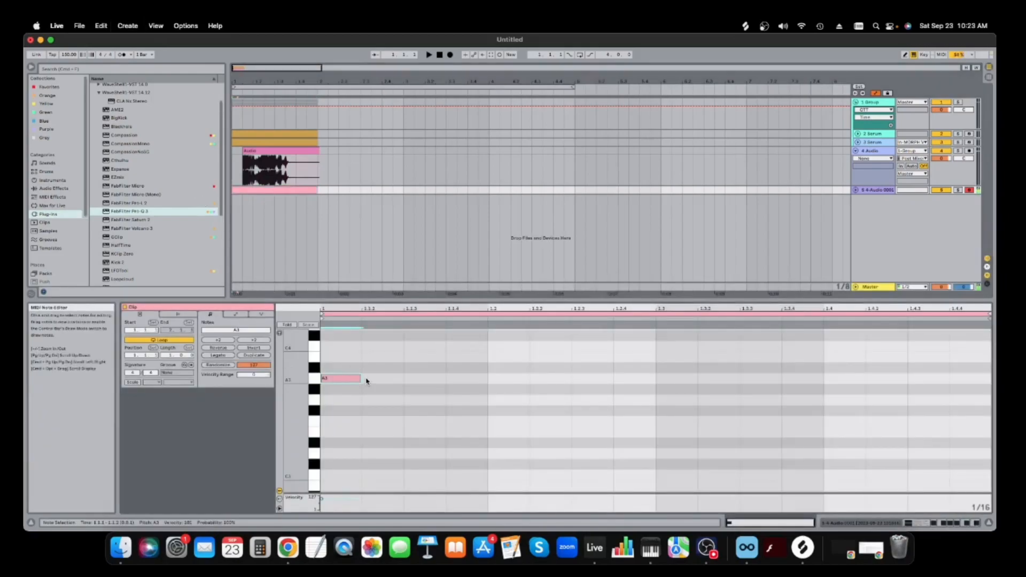
pyautogui.moveTo(362, 379); pyautogui.dragTo(487, 379)
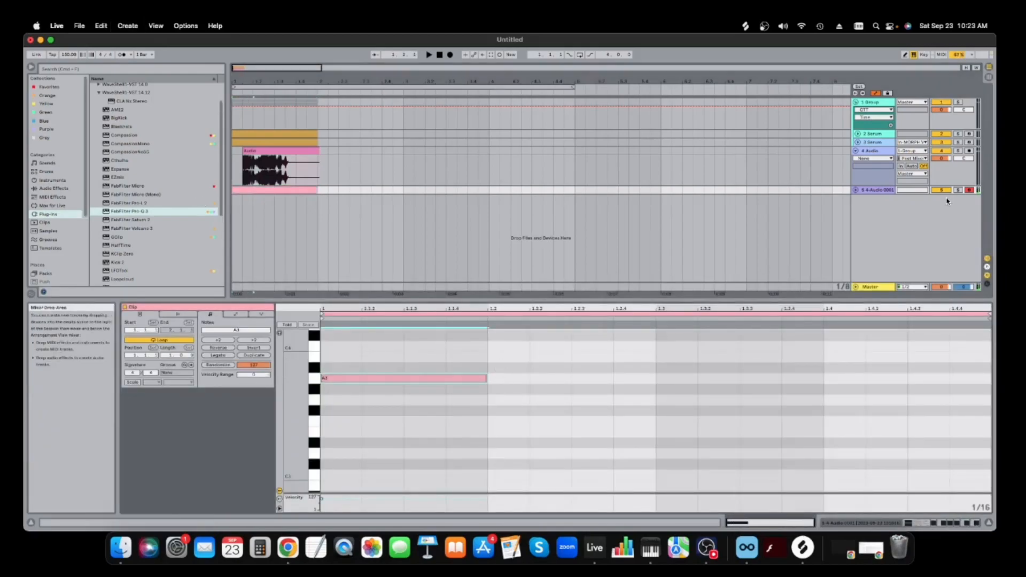
pyautogui.moveTo(487, 379); pyautogui.dragTo(648, 364)
# - Play back the new clip and freeze the Sampler track
pyautogui.press('space')
pyautogui.press('space')
pyautogui.press('space')
pyautogui.rightClick(879, 190)
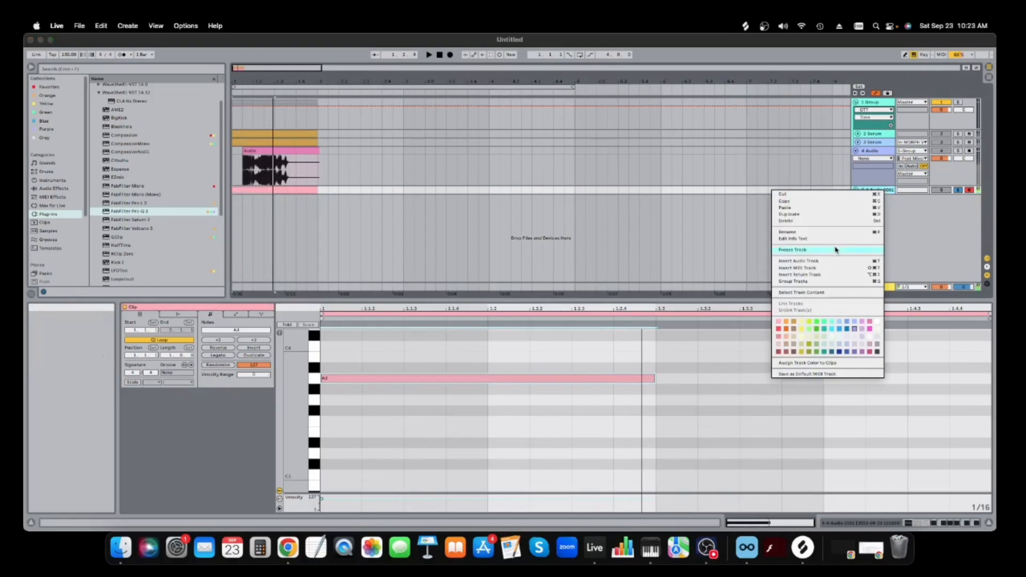
pyautogui.click(846, 231)
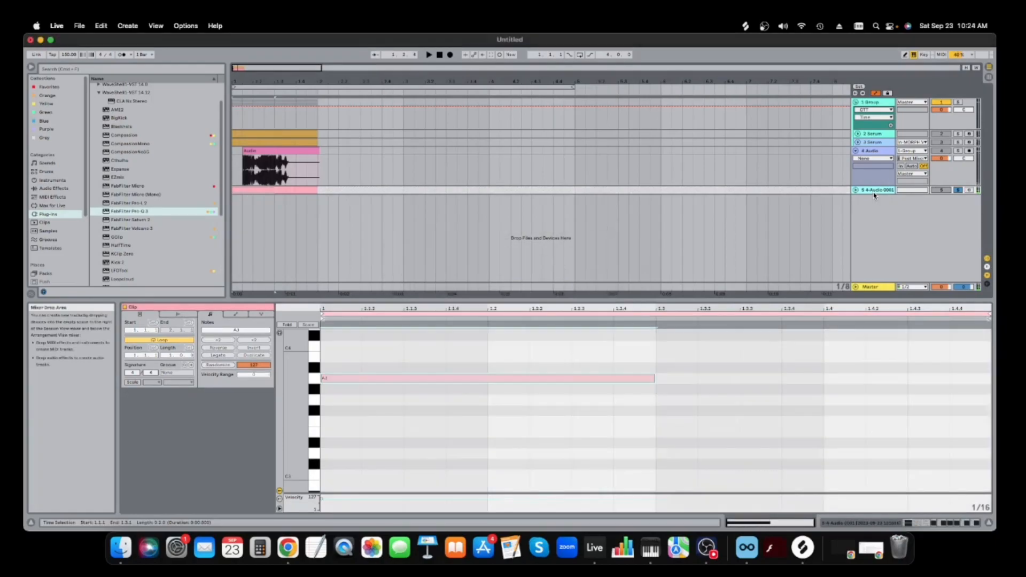
# - Flatten the frozen Sampler track to audio, delete the leftover tail after its first bar, and open the flattened clip
pyautogui.rightClick(878, 191)
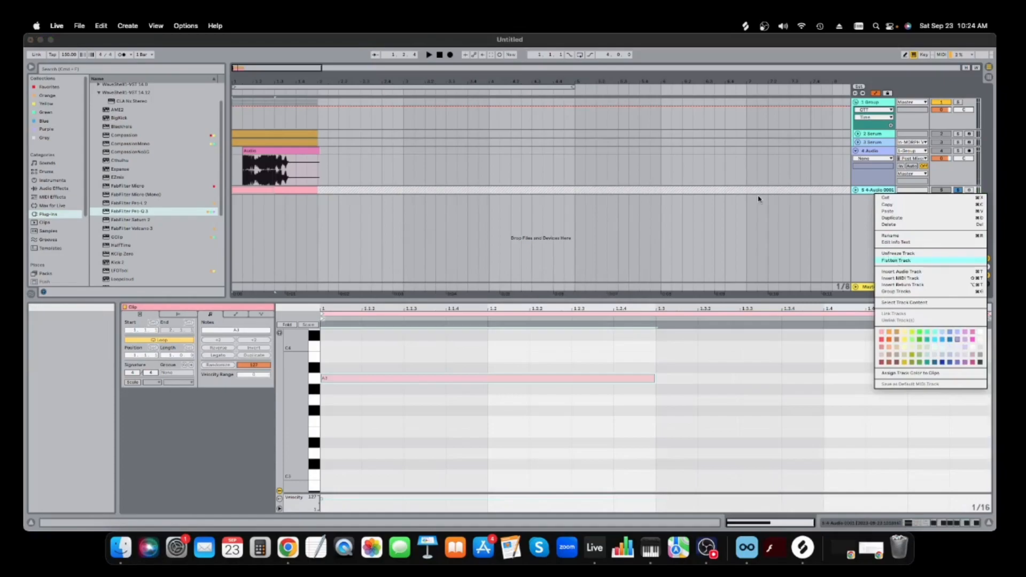
pyautogui.press('Return')
pyautogui.click(326, 188)
pyautogui.press('Delete')
pyautogui.click(309, 190)
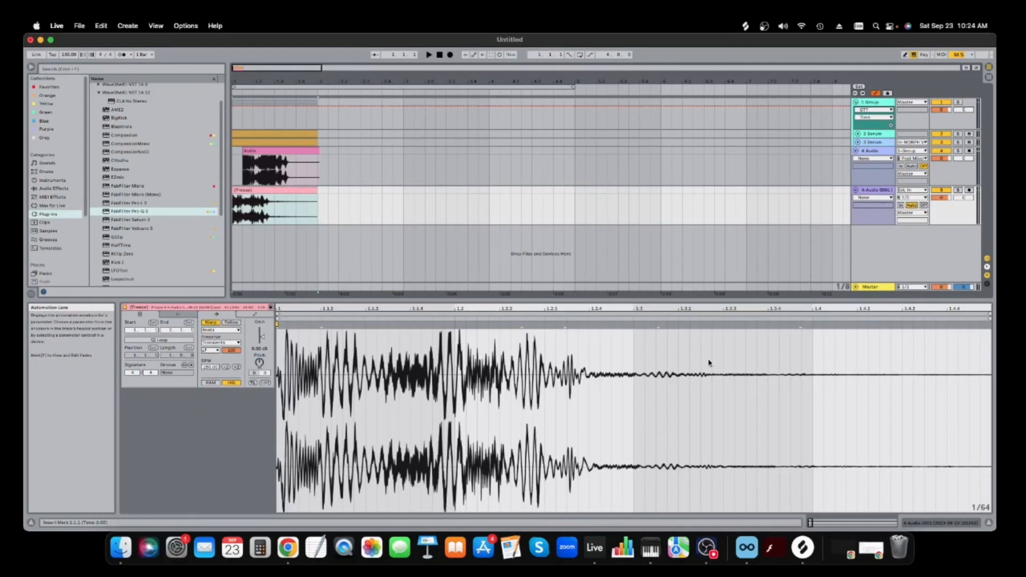
# - Audition the flattened audio track soloed
pyautogui.click(958, 151)
pyautogui.press('space')
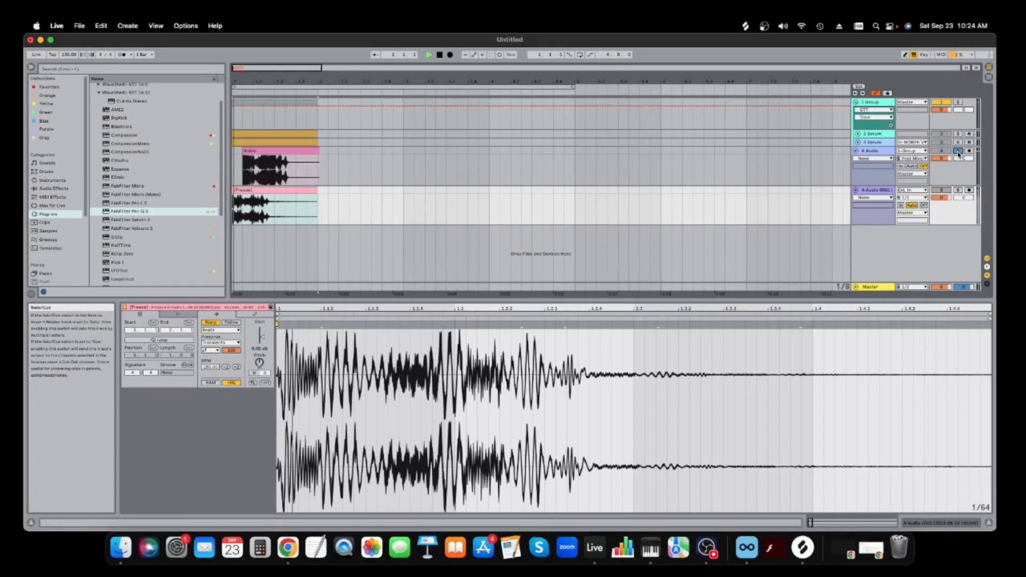
pyautogui.click(959, 190)
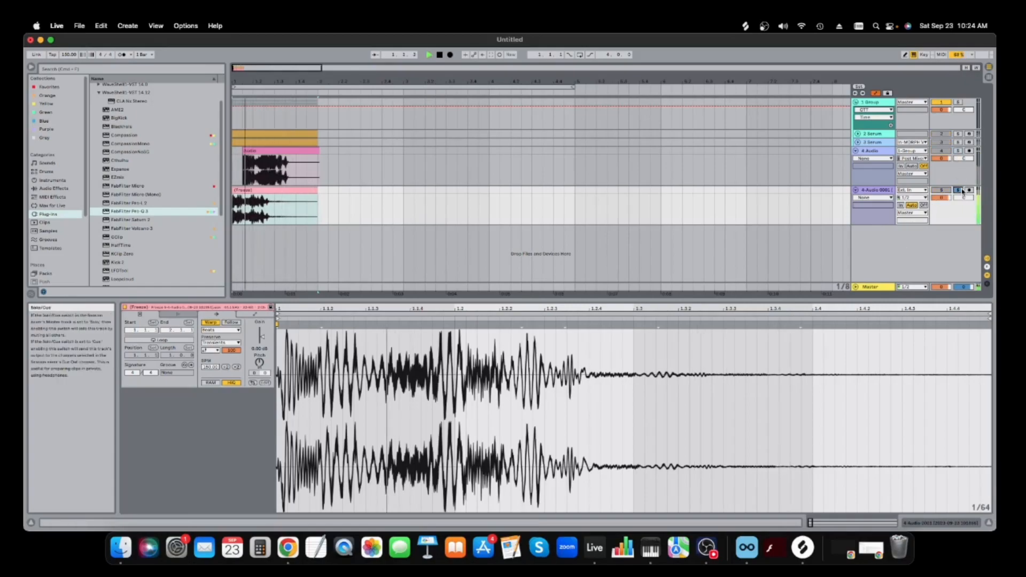
pyautogui.press('space')
# - Create a track with Simpler, load the flattened audio clip into it, and crop the sample
pyautogui.click(961, 523)
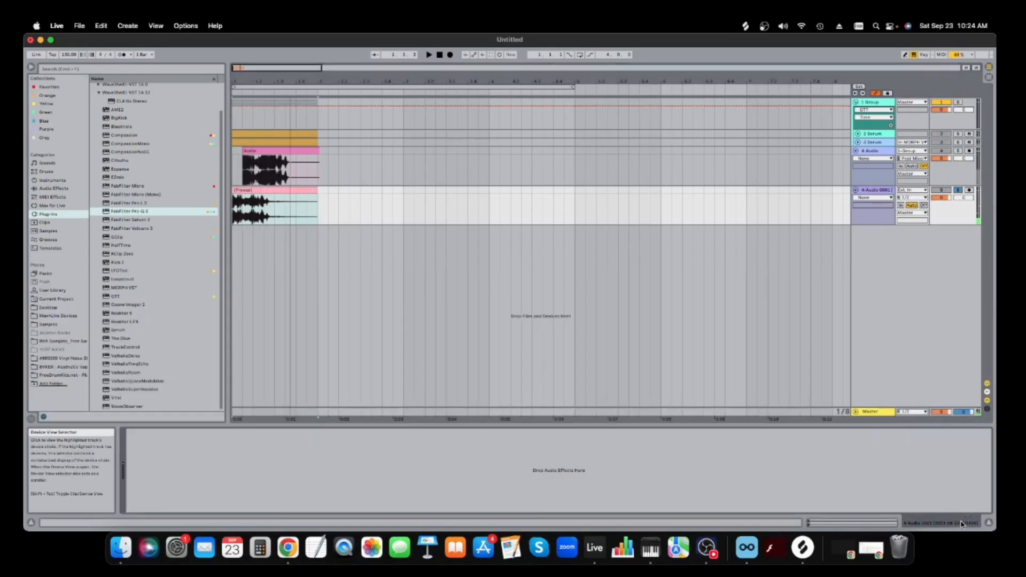
pyautogui.click(52, 181)
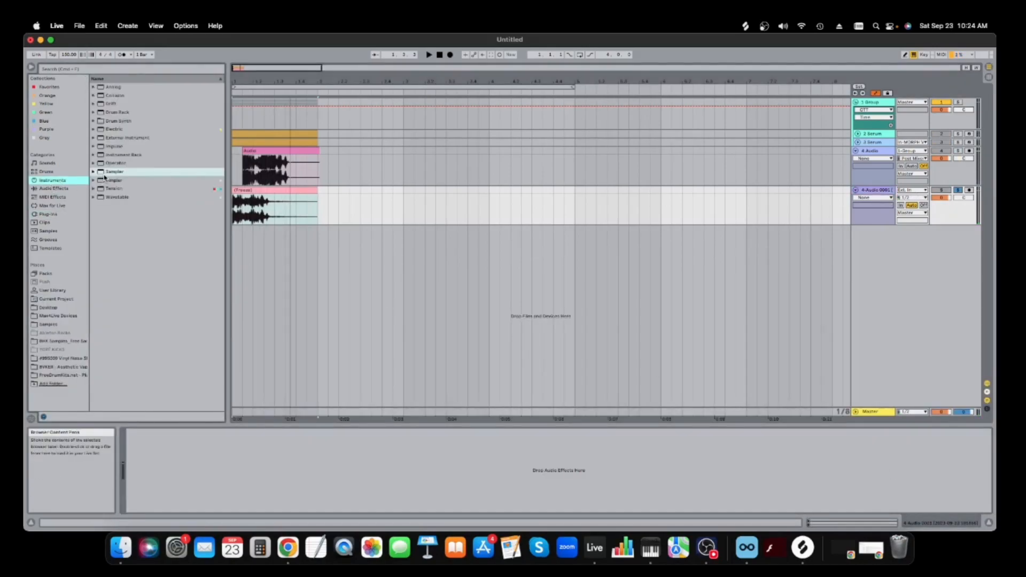
pyautogui.moveTo(108, 183); pyautogui.dragTo(842, 283)
pyautogui.moveTo(868, 213); pyautogui.dragTo(868, 213)
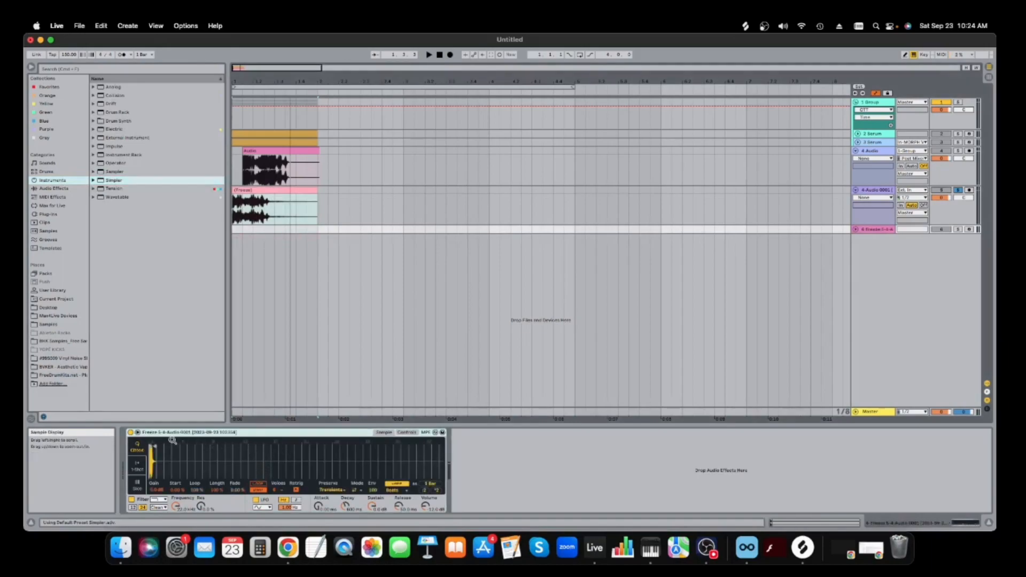
pyautogui.rightClick(223, 457)
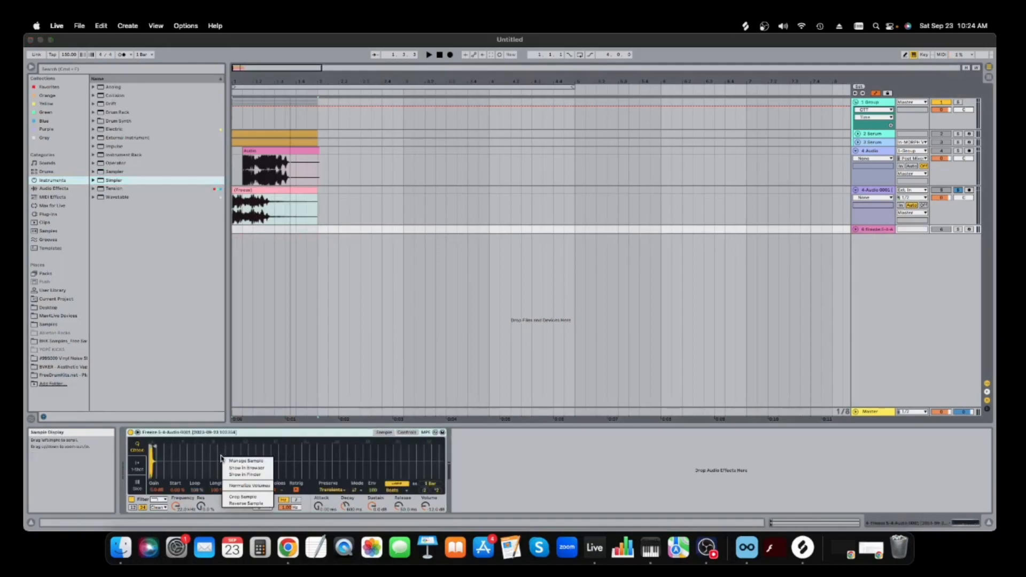
pyautogui.click(249, 496)
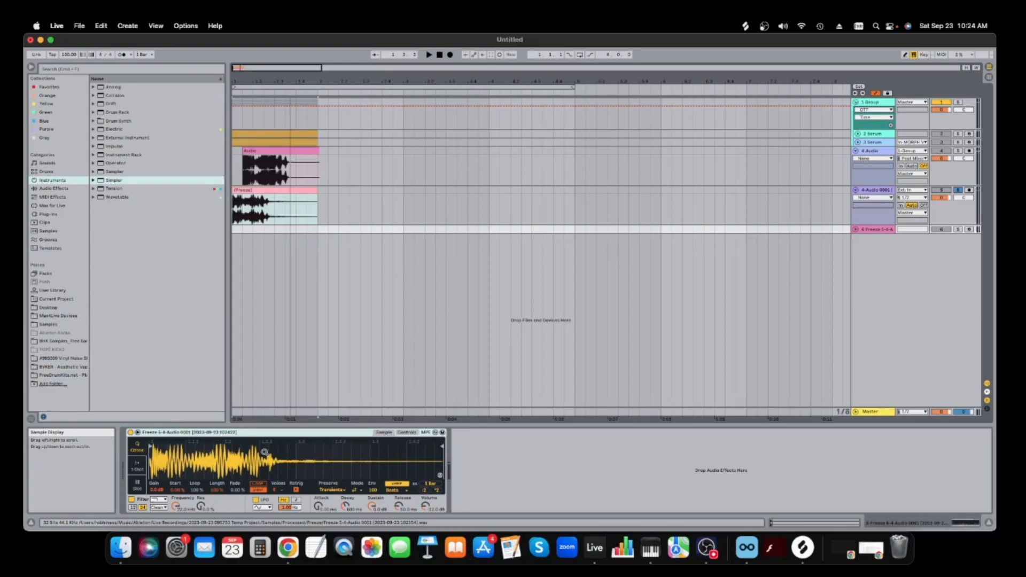
pyautogui.moveTo(328, 452); pyautogui.dragTo(378, 466)
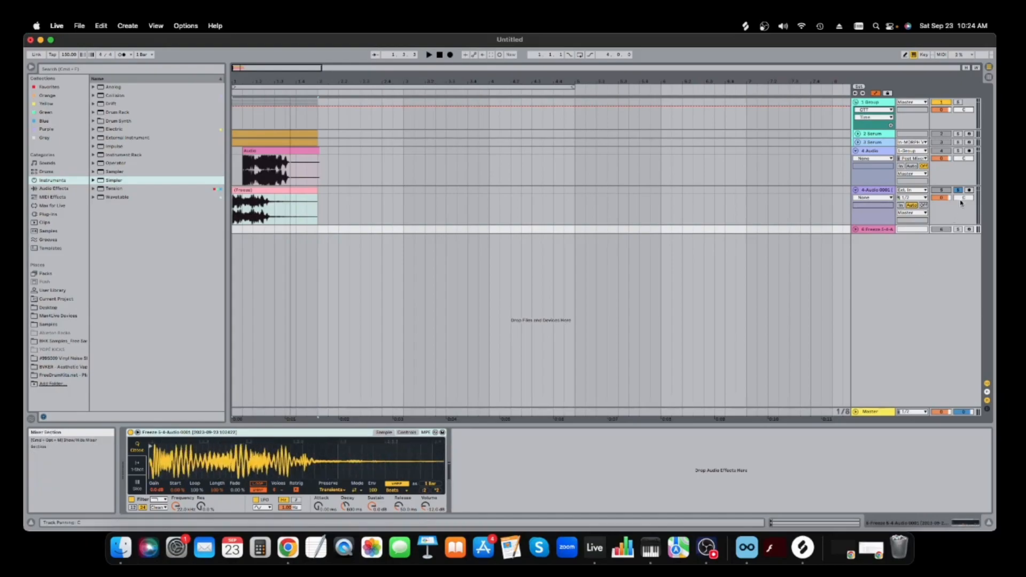
# - Solo and arm the Simpler track, switch off Simpler's Warp, and keep the sample start at the very beginning
pyautogui.click(960, 230)
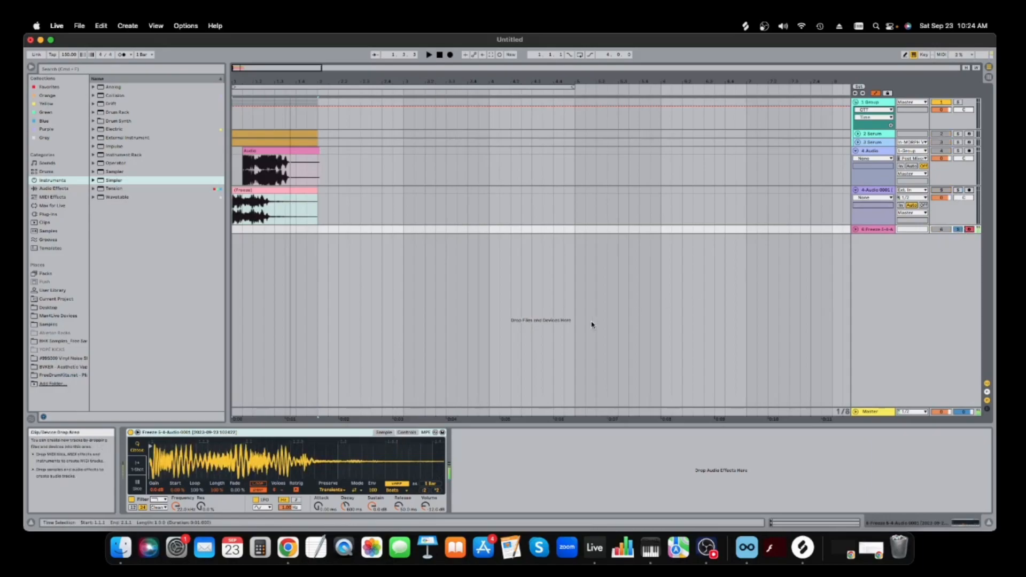
pyautogui.click(395, 484)
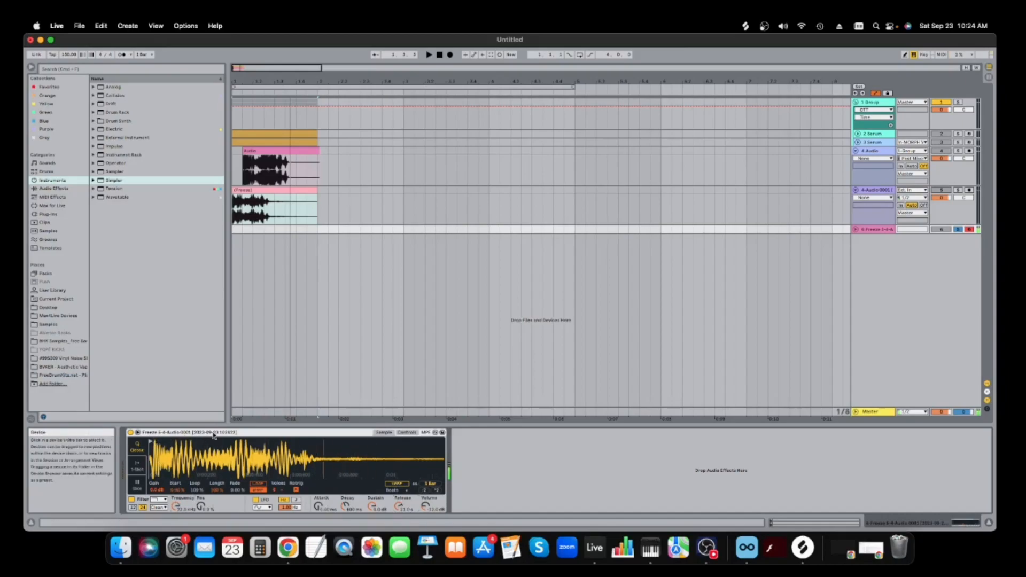
pyautogui.moveTo(152, 441)
pyautogui.mouseDown()
pyautogui.moveTo(226, 432)
pyautogui.moveTo(149, 439)
pyautogui.mouseUp()
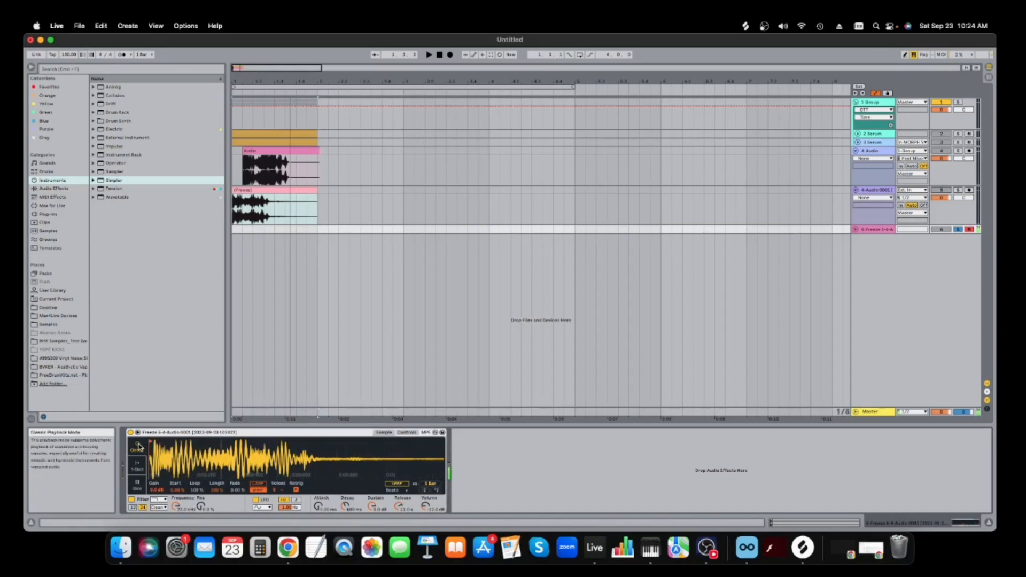
# - Insert FabFilter Pro-L 2 after Simpler and raise its gain to about +11.5 dB
pyautogui.click(65, 213)
pyautogui.click(141, 203)
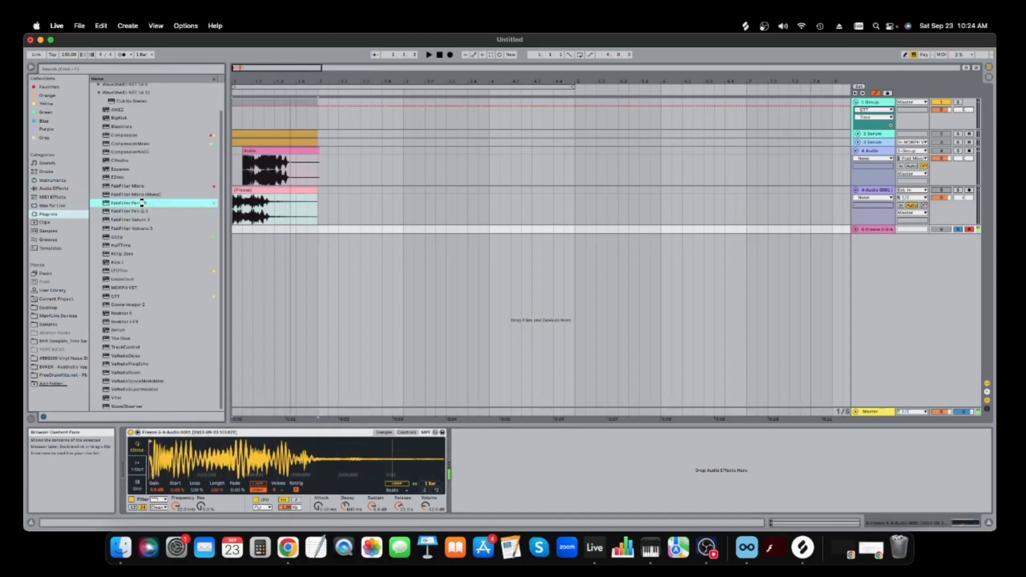
pyautogui.moveTo(463, 300); pyautogui.dragTo(480, 252)
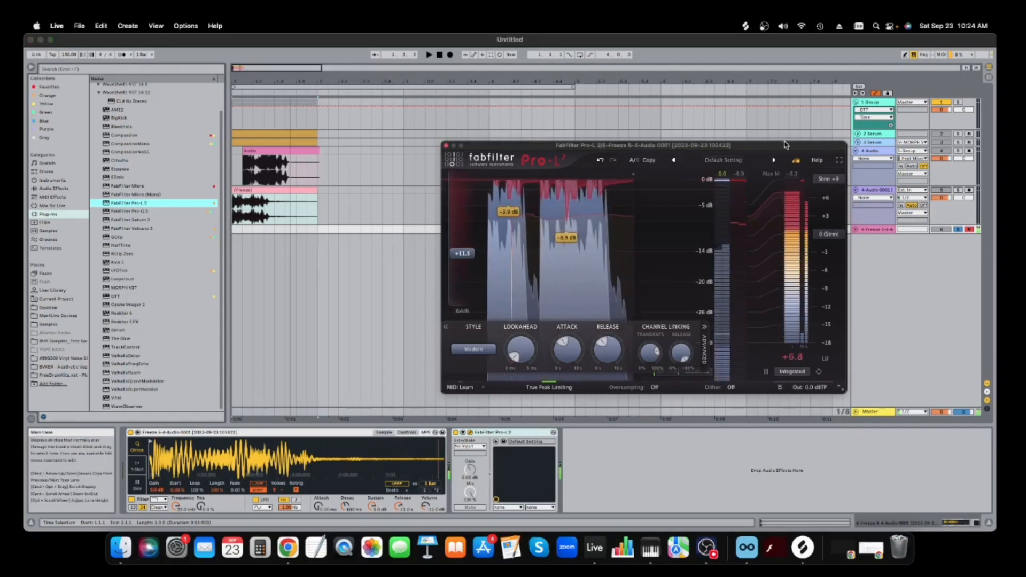
pyautogui.moveTo(785, 146); pyautogui.dragTo(746, 161)
# - Delete the Simpler track, the flattened audio track and the recorded audio track, and play back the Serum group
pyautogui.click(878, 229)
pyautogui.press('Delete')
pyautogui.press('Delete')
pyautogui.press('Delete')
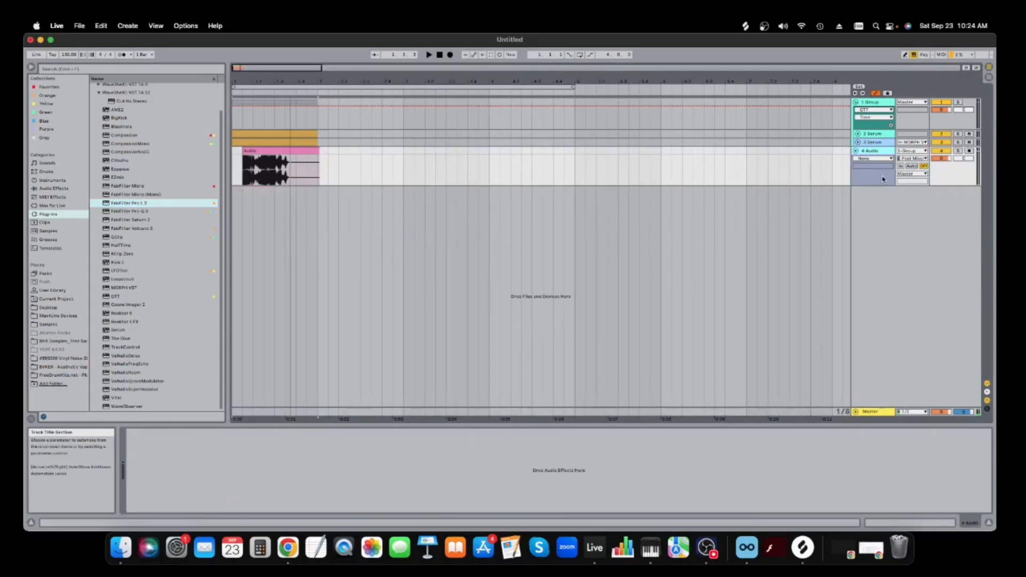
pyautogui.press('space')
pyautogui.click(877, 102)
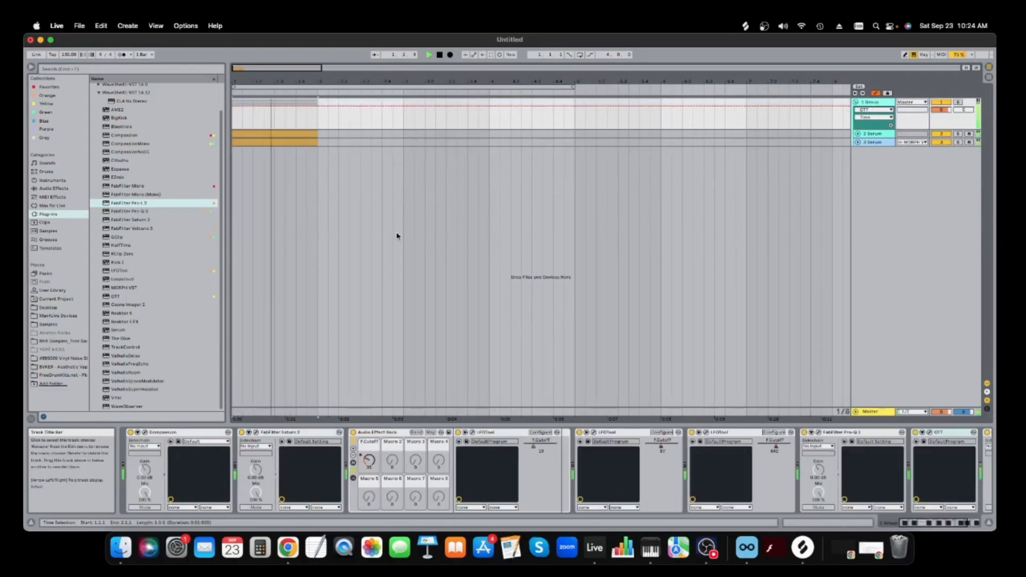
# - Raise the two-beat note in the first Serum track's clip to B2 and play it back
pyautogui.doubleClick(272, 134)
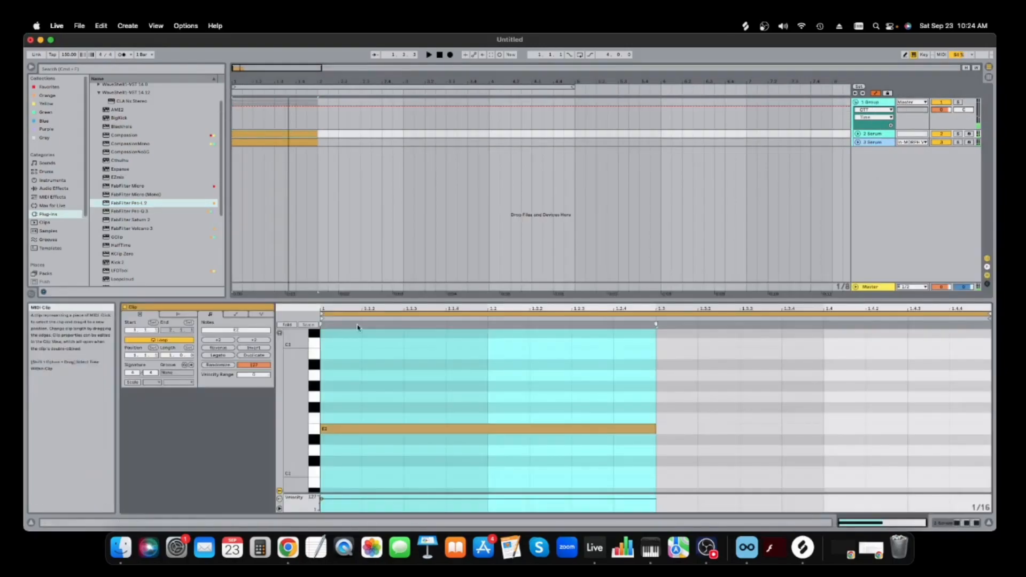
pyautogui.moveTo(392, 429); pyautogui.dragTo(407, 356)
pyautogui.press('space')
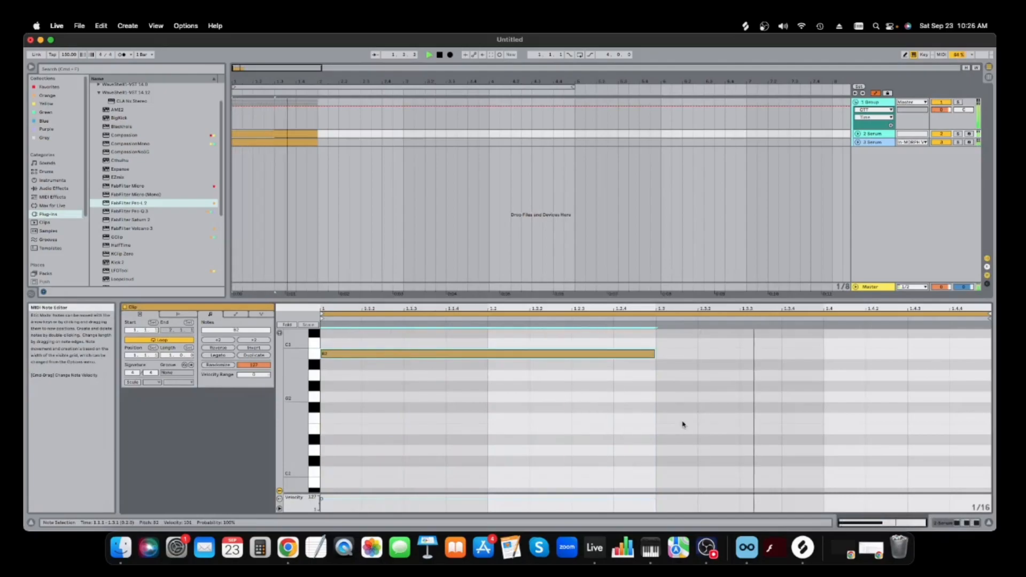
# - Move the MORPH pad's control point to the centre on the first Serum track, audition it, and close the plug-in window
pyautogui.click(948, 522)
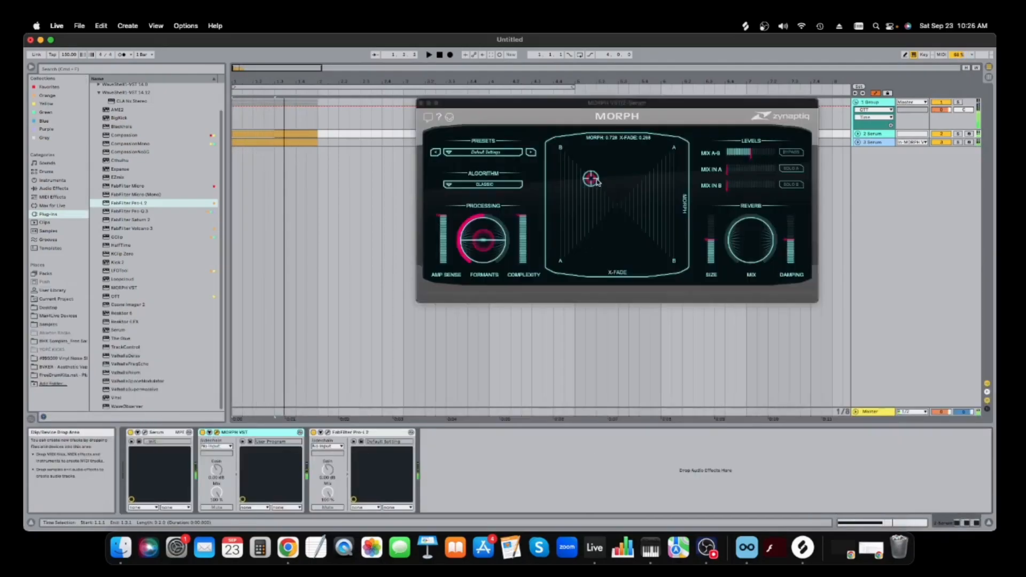
pyautogui.moveTo(590, 179); pyautogui.dragTo(620, 200)
pyautogui.press('space')
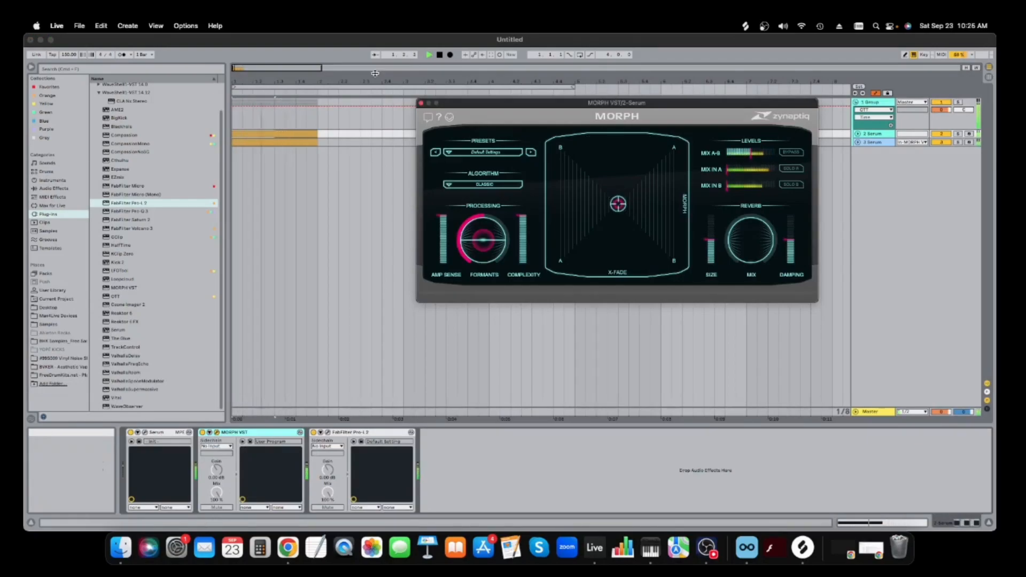
pyautogui.press('space')
pyautogui.click(421, 103)
# - Insert an armed audio track with 1-Group as its input and record one bar of the bass from the start
pyautogui.rightClick(941, 187)
pyautogui.click(930, 192)
pyautogui.click(968, 151)
pyautogui.click(438, 56)
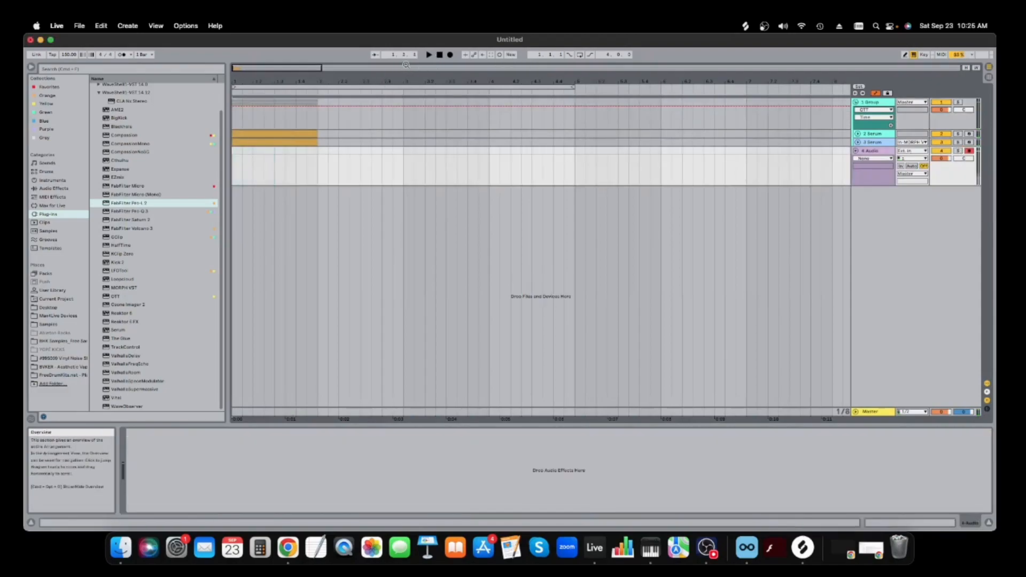
pyautogui.click(912, 151)
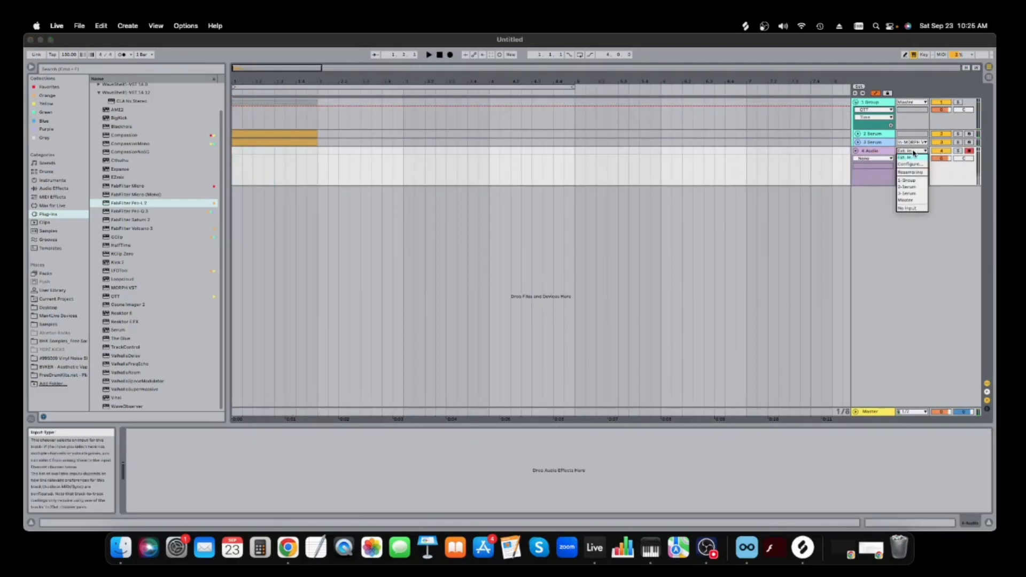
pyautogui.click(917, 175)
pyautogui.click(451, 55)
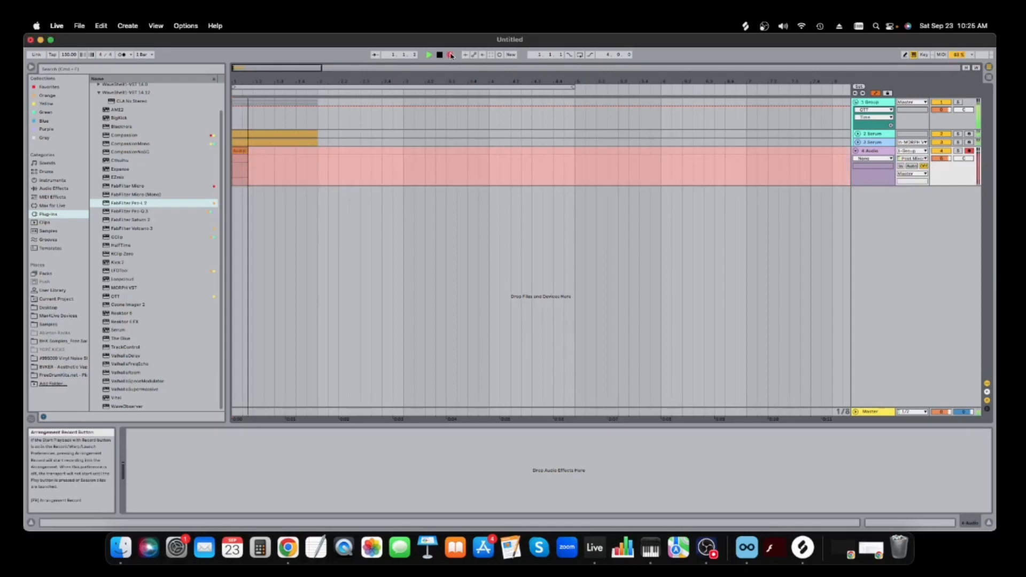
pyautogui.press('space')
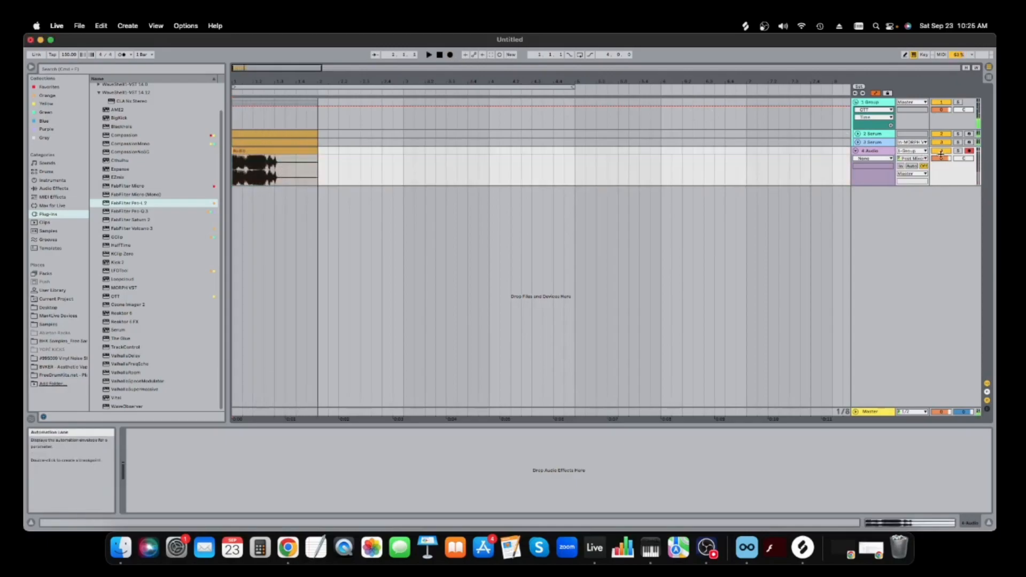
# - Create a track with Sampler, load the newly recorded clip into it, and arm the track alone
pyautogui.click(958, 151)
pyautogui.click(59, 180)
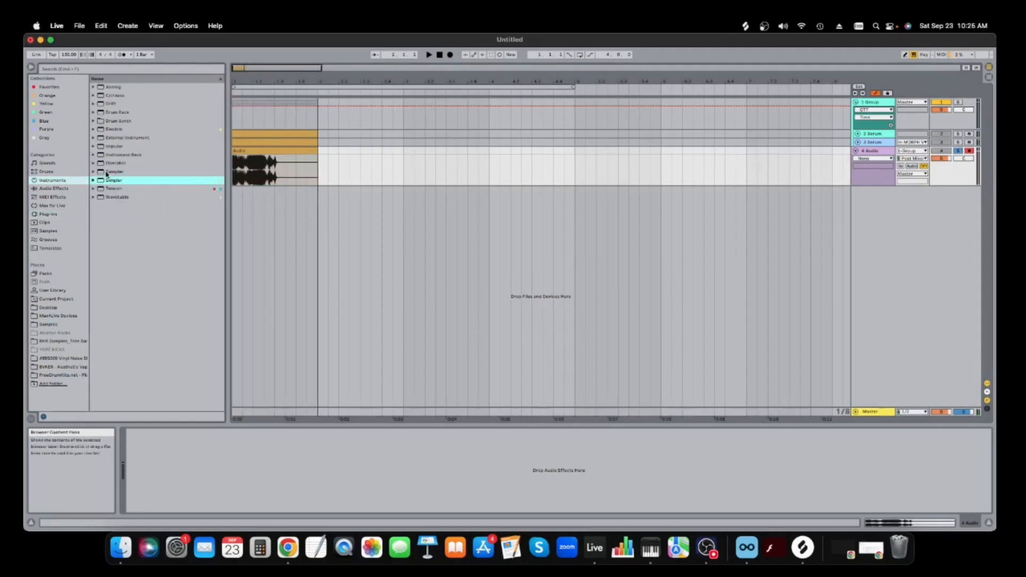
pyautogui.moveTo(104, 172); pyautogui.dragTo(901, 253)
pyautogui.moveTo(338, 189); pyautogui.dragTo(337, 189)
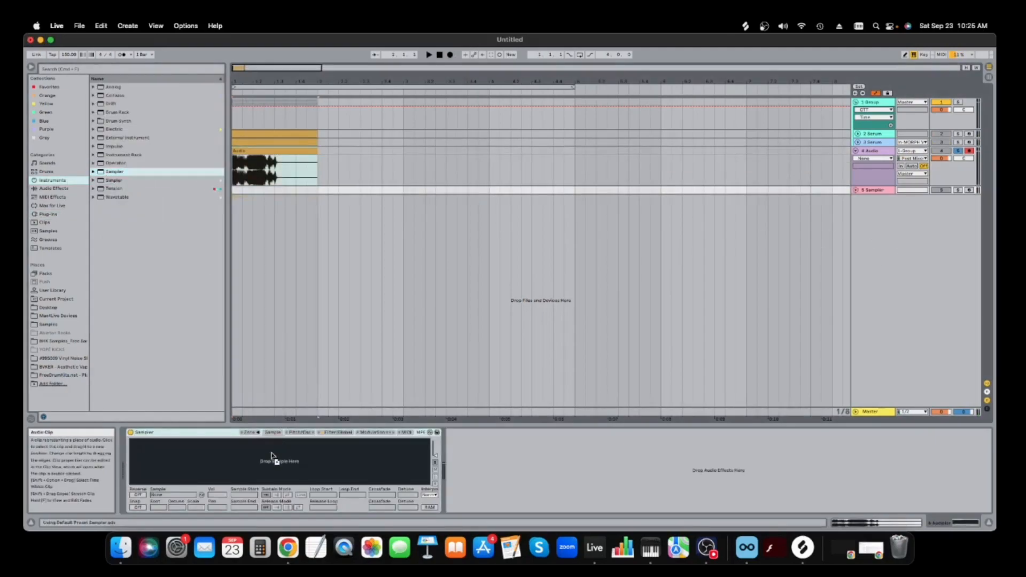
pyautogui.click(969, 191)
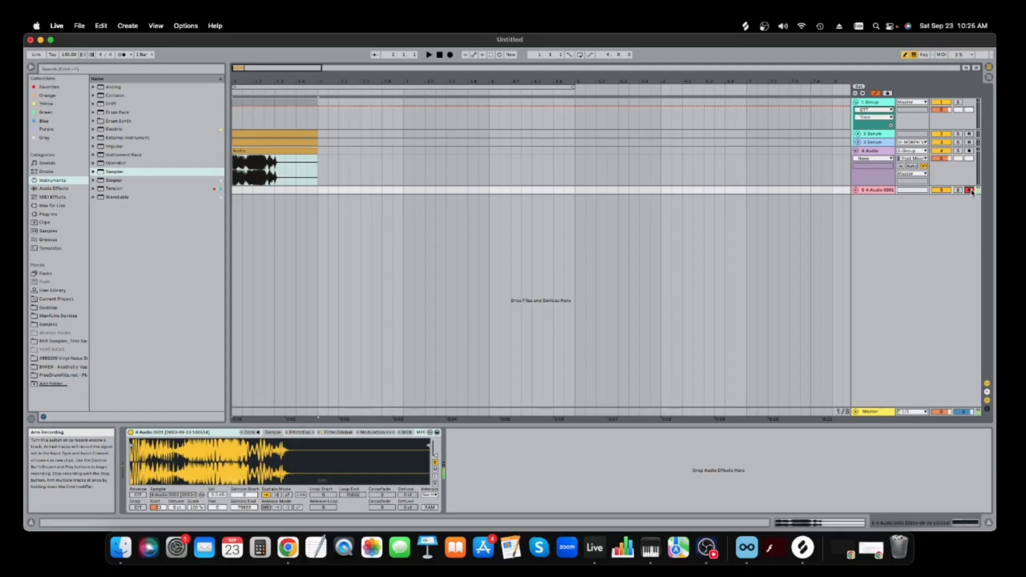
# - Enable Sampler's filter and filter envelope, set the envelope amount to 72, and lengthen its attack into a gradual rise
pyautogui.click(371, 433)
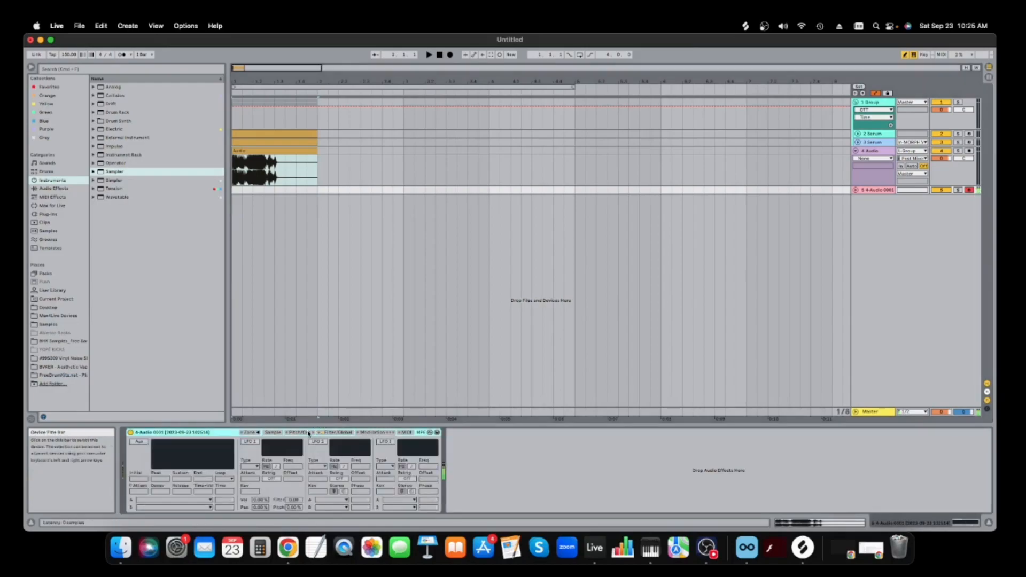
pyautogui.click(327, 433)
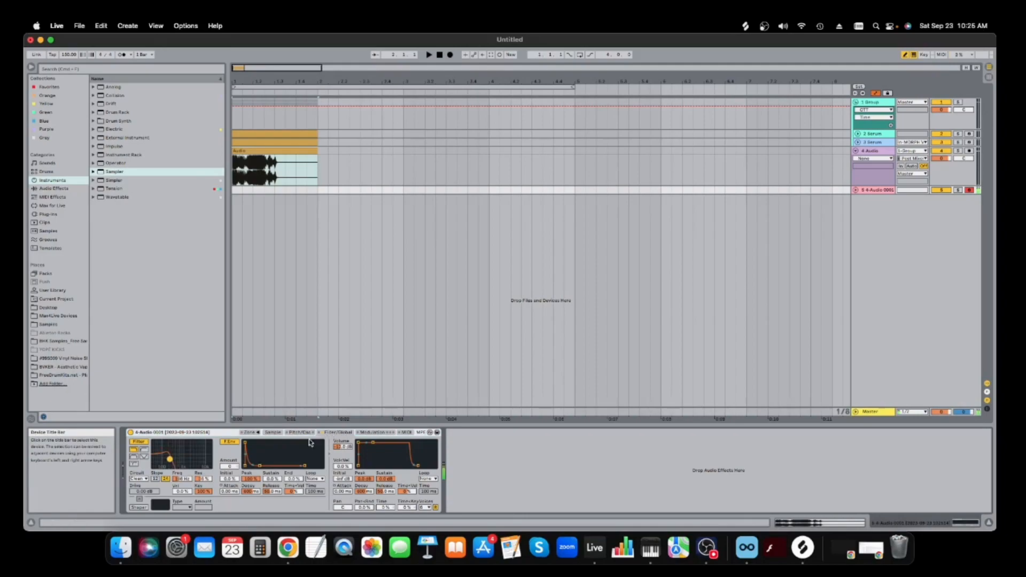
pyautogui.moveTo(229, 467); pyautogui.dragTo(232, 448)
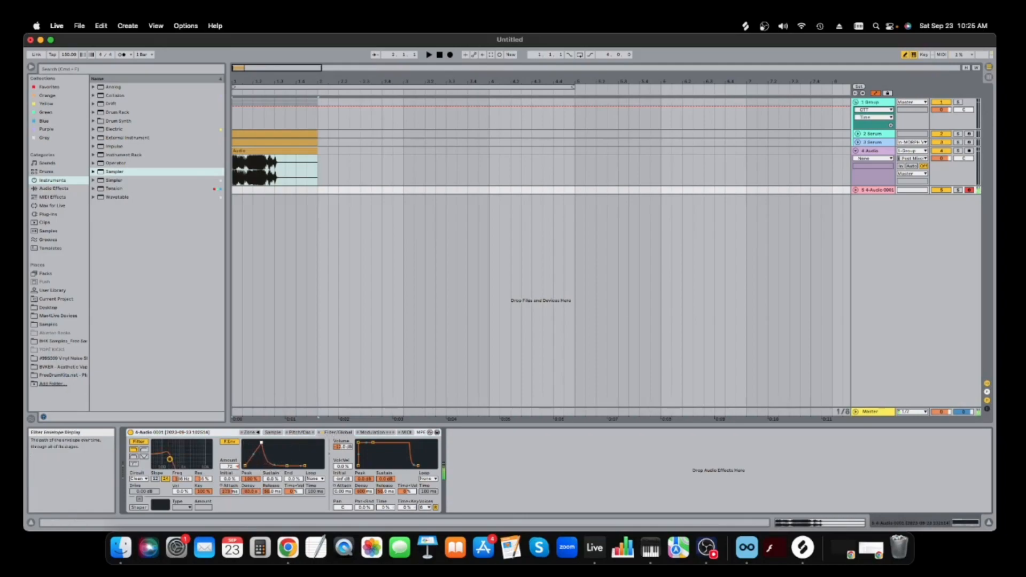
# - Enable Sampler's modulation oscillator in FM mode and shape its envelope with a low peak
pyautogui.click(380, 432)
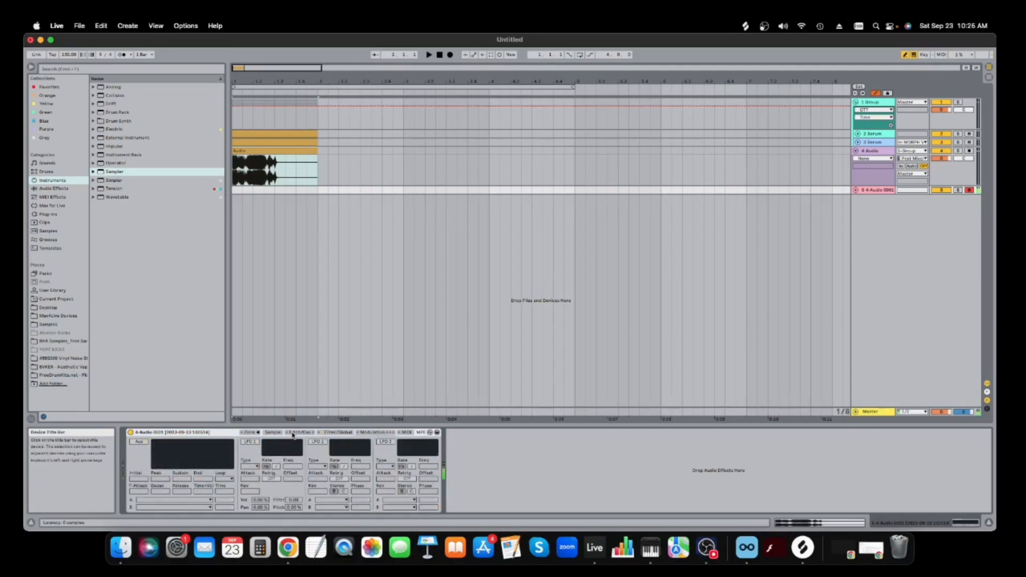
pyautogui.click(299, 433)
pyautogui.click(139, 441)
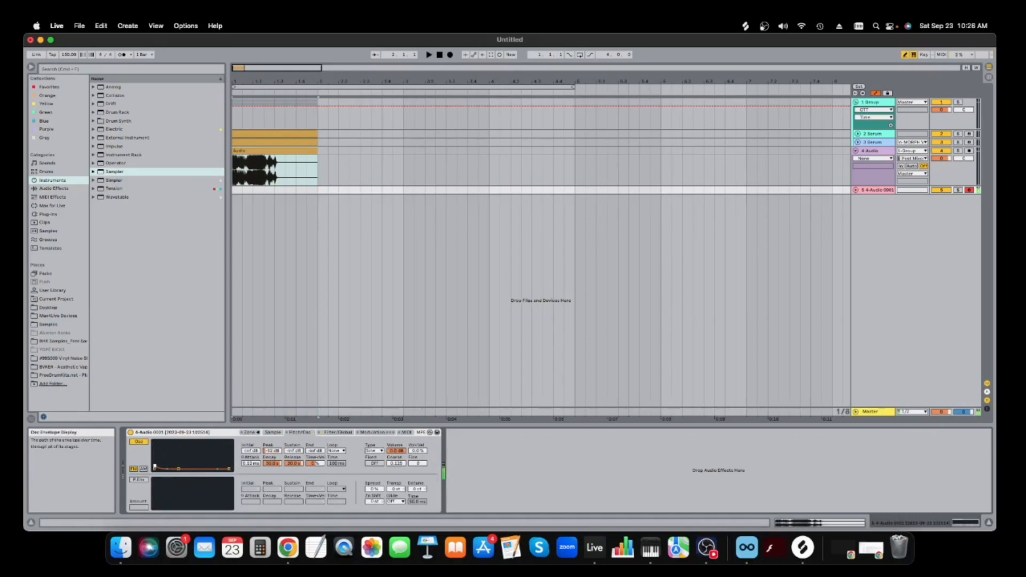
# - Raise the peak of Sampler's oscillator envelope, enable and reshape its pitch envelope, and postpone the Flash Player update
pyautogui.moveTo(159, 467); pyautogui.dragTo(181, 468)
pyautogui.click(144, 481)
pyautogui.moveTo(169, 493); pyautogui.dragTo(180, 489)
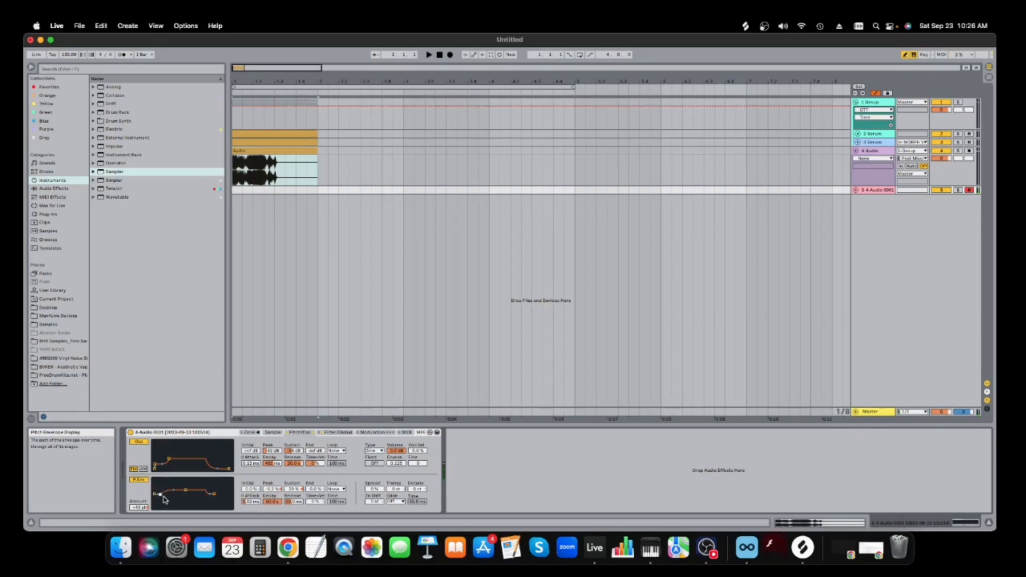
pyautogui.moveTo(186, 490); pyautogui.dragTo(184, 486)
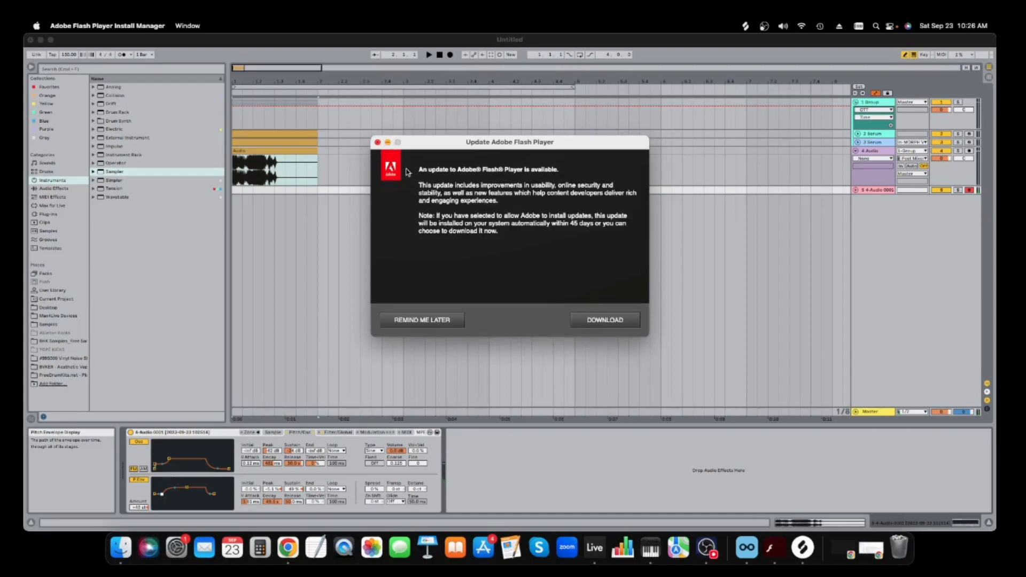
pyautogui.click(434, 321)
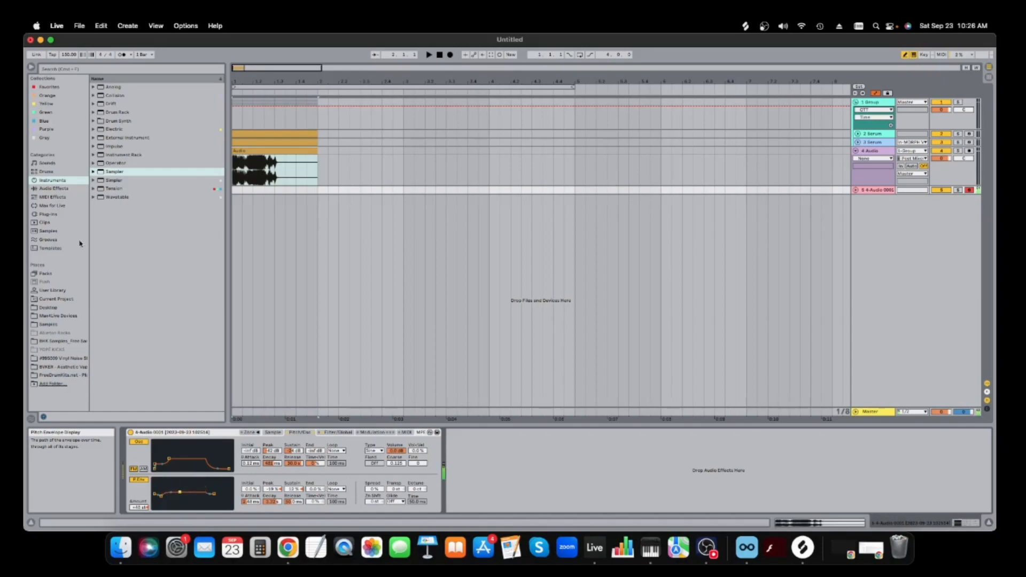
# - Add the FabFilter Saturn 2 and ValhallaDelay plug-ins after Sampler and adjust the delay's style
pyautogui.click(49, 213)
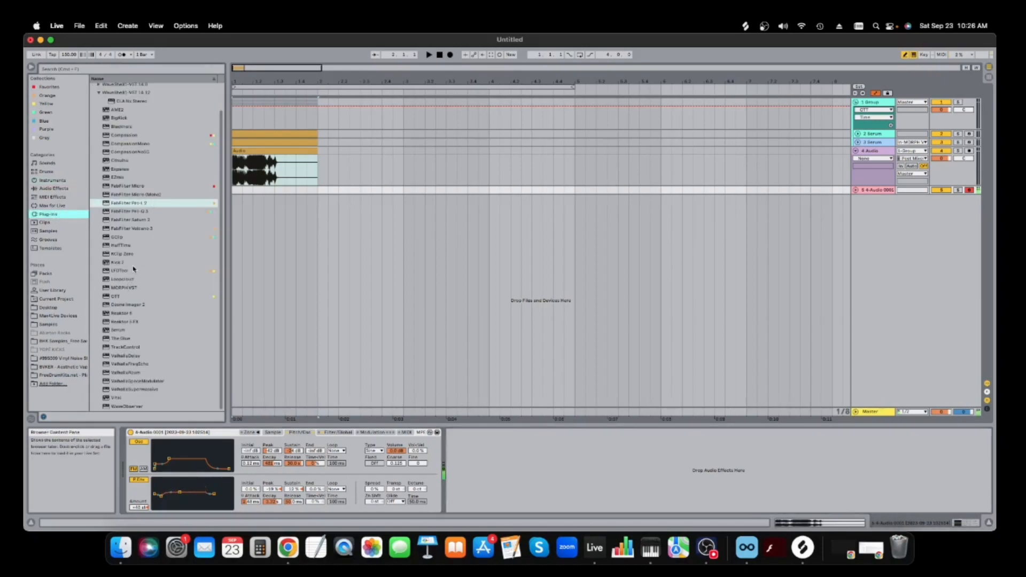
pyautogui.click(154, 220)
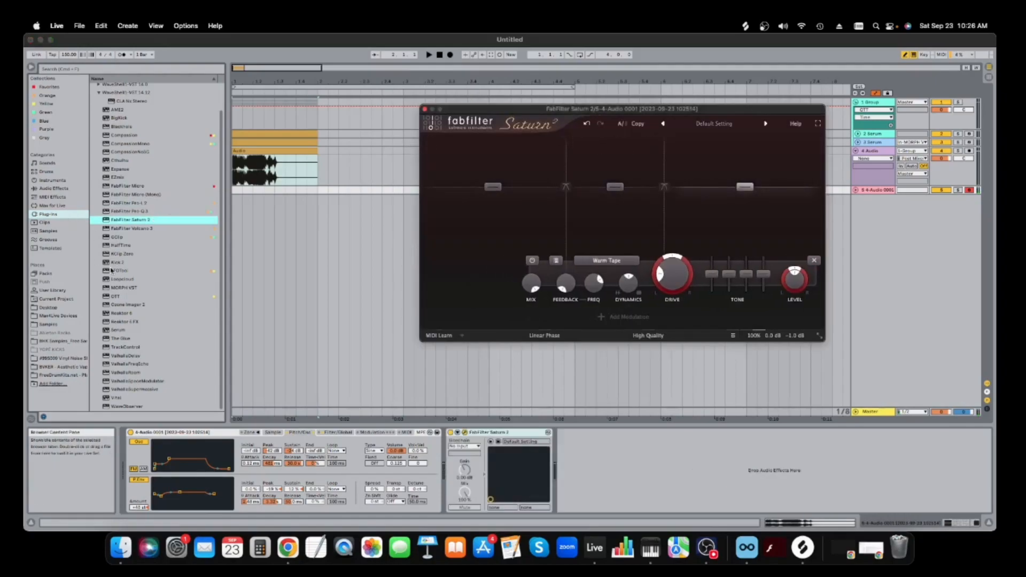
pyautogui.doubleClick(153, 358)
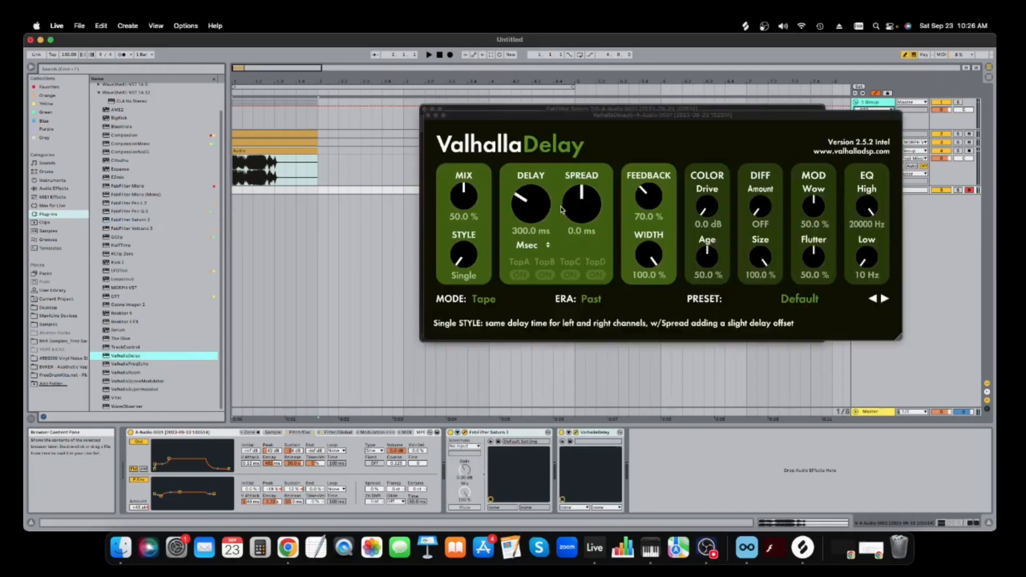
pyautogui.moveTo(469, 249); pyautogui.dragTo(469, 235)
# - Set Saturn 2's middle band to Heavy Saturation and add FabFilter Pro-L 2 at the end of the effects chain
pyautogui.click(651, 110)
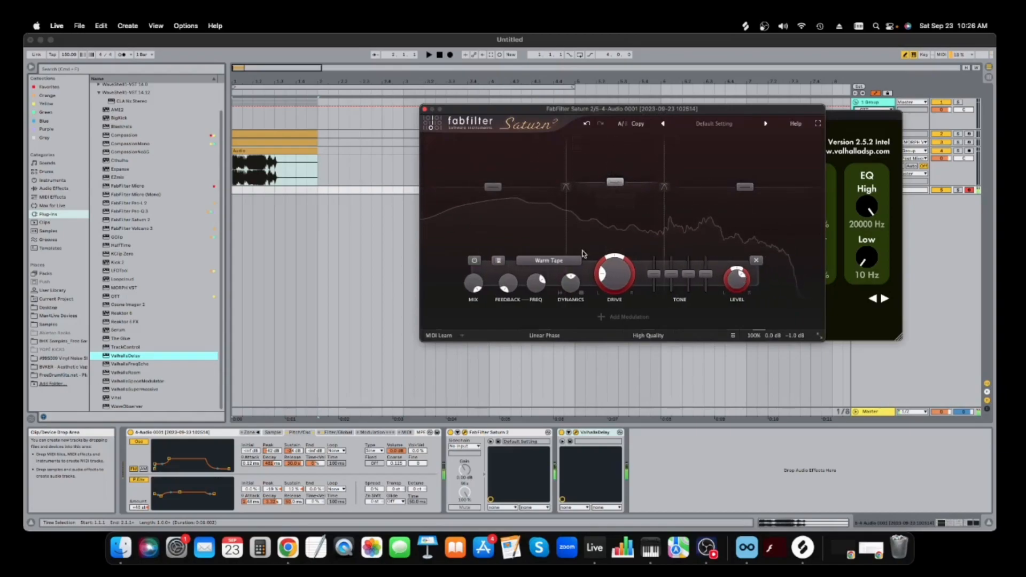
pyautogui.click(549, 260)
pyautogui.moveTo(556, 307)
pyautogui.click(618, 329)
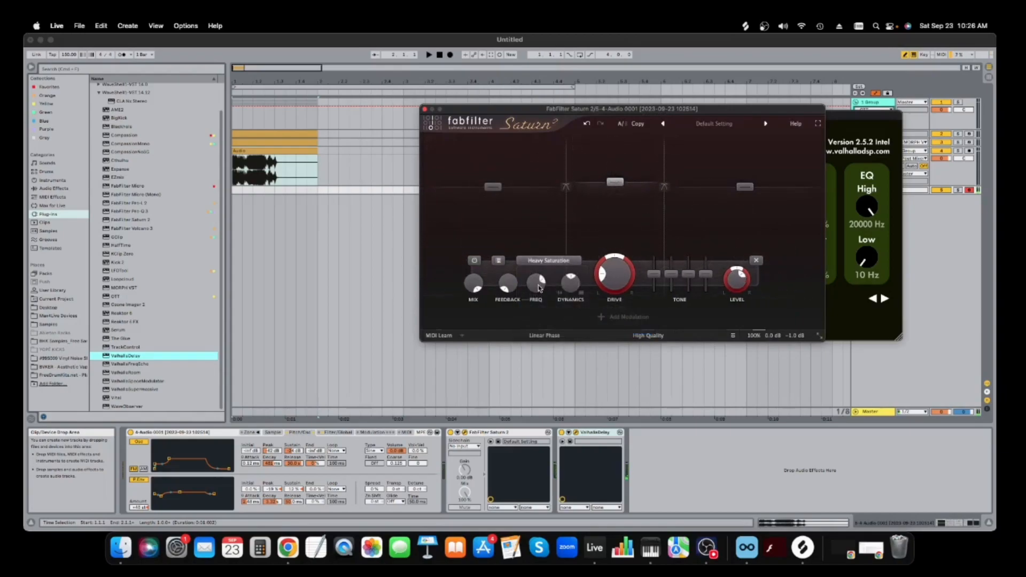
pyautogui.click(146, 204)
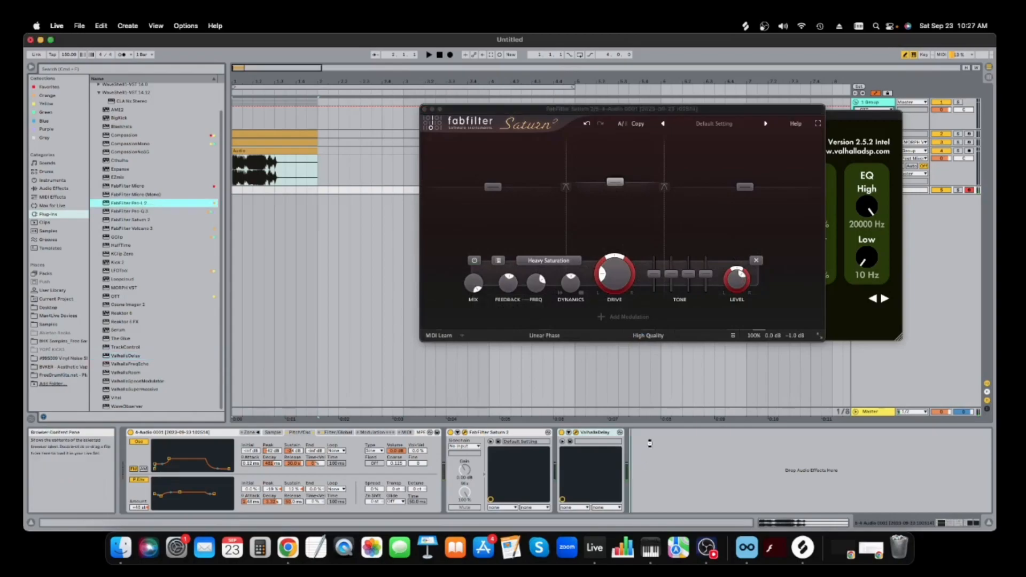
pyautogui.moveTo(648, 446); pyautogui.dragTo(649, 447)
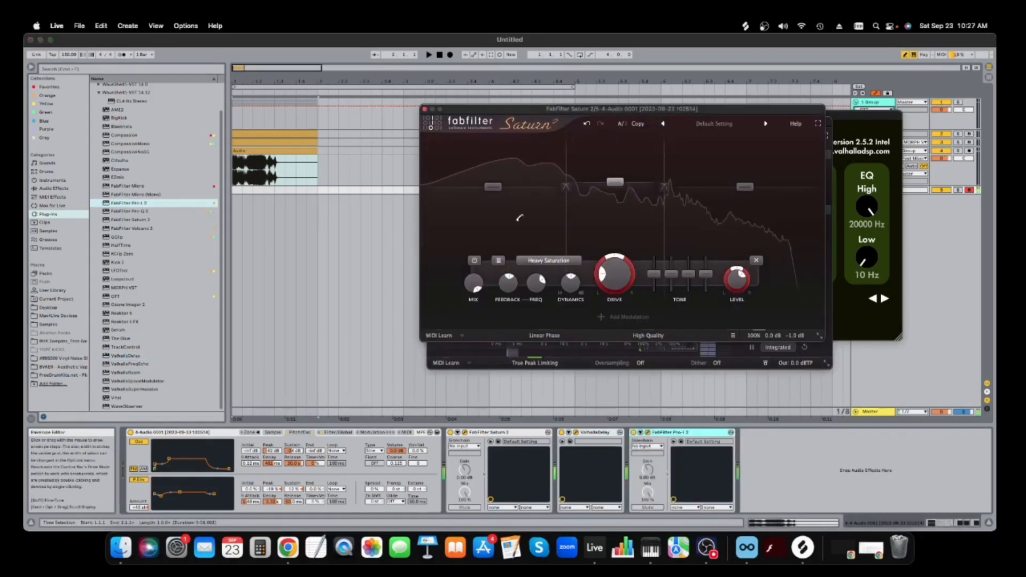
# - Raise the feedback and drive of Saturn 2's middle band and lower its feedback frequency
pyautogui.moveTo(508, 278)
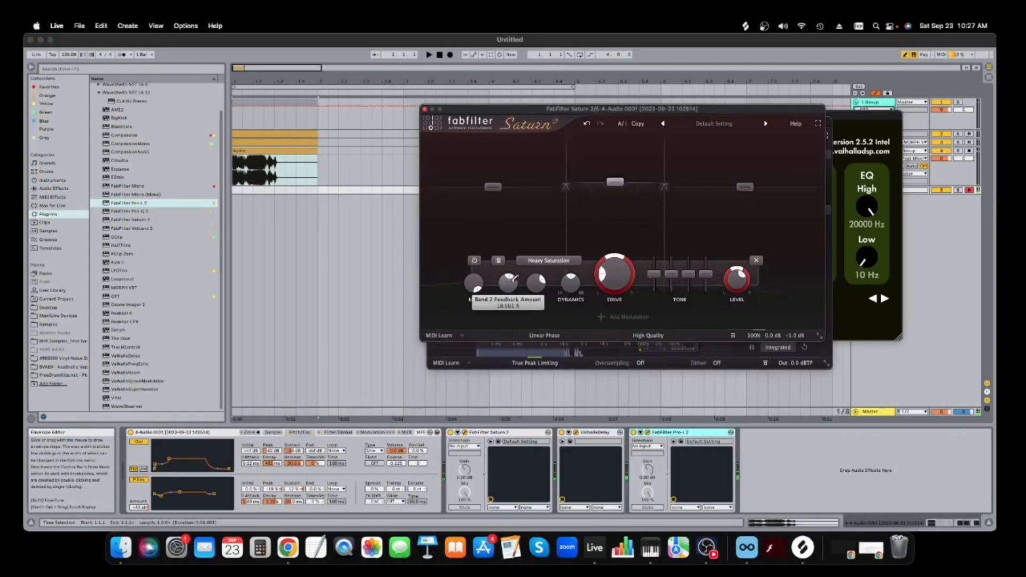
pyautogui.moveTo(516, 271); pyautogui.dragTo(536, 307)
pyautogui.moveTo(614, 273); pyautogui.dragTo(625, 247)
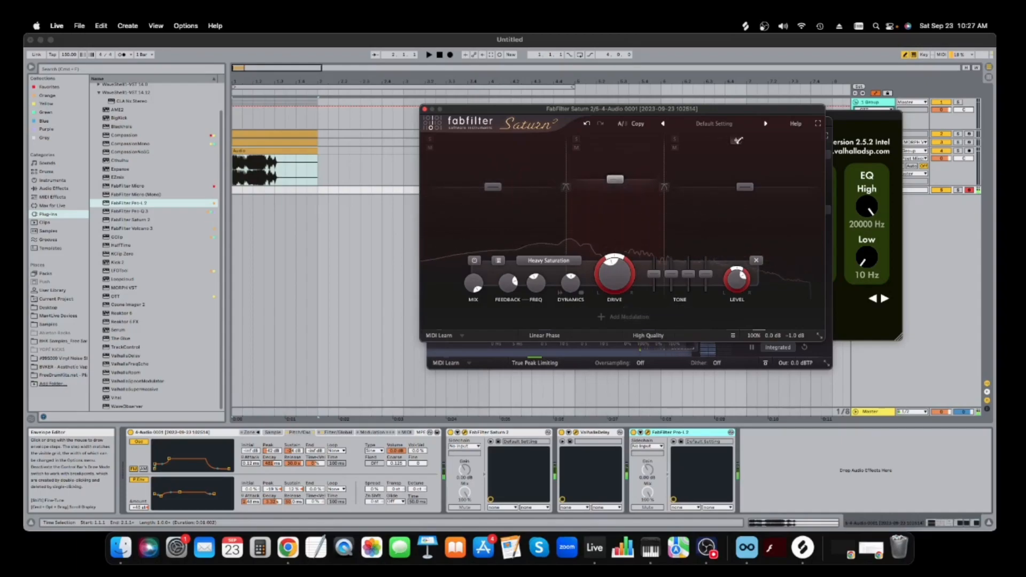
# - Split off an extra high and an extra low band in Saturn 2, lowering the highest band's level and raising the lowest band's
pyautogui.click(743, 143)
pyautogui.moveTo(787, 184)
pyautogui.mouseDown()
pyautogui.moveTo(796, 156)
pyautogui.moveTo(789, 192)
pyautogui.mouseUp()
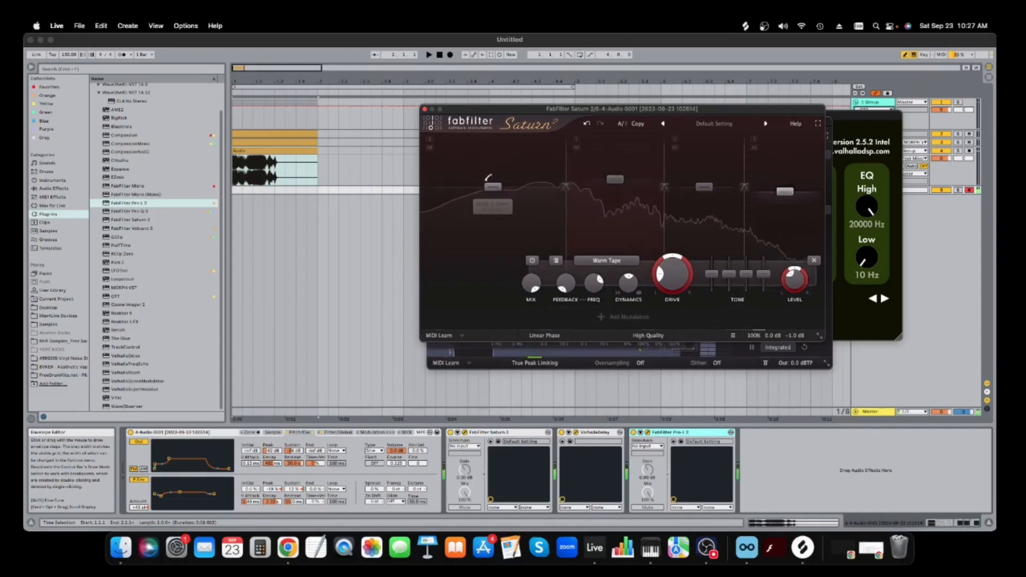
pyautogui.moveTo(492, 186); pyautogui.dragTo(493, 168)
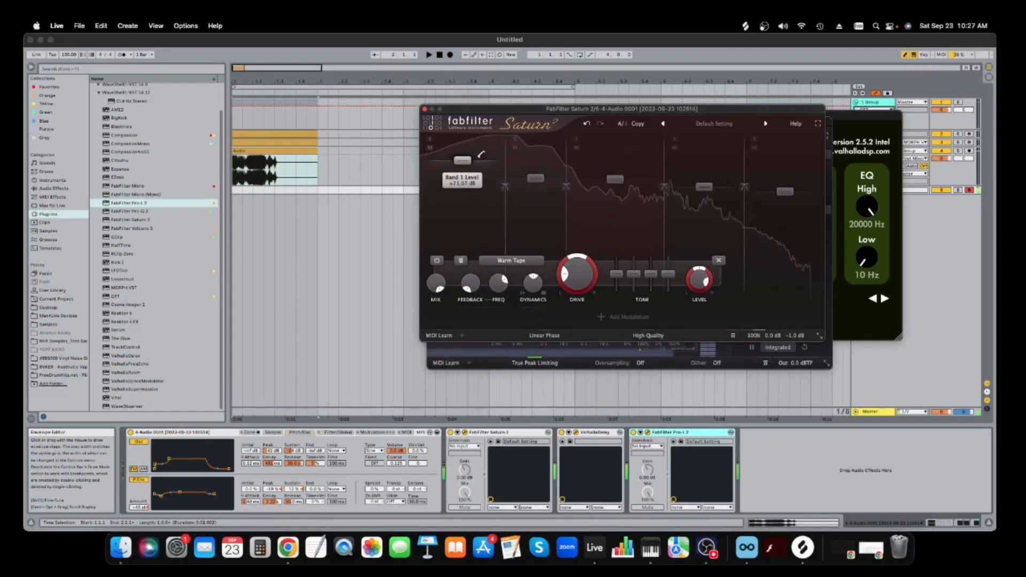
pyautogui.moveTo(479, 161); pyautogui.dragTo(480, 166)
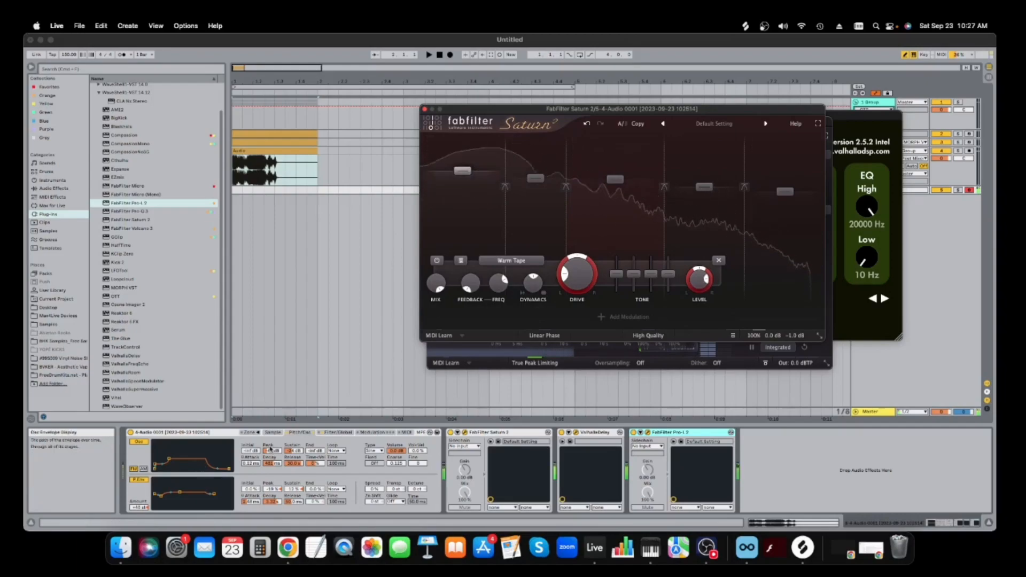
# - Lower Sampler's filter frequency and reshape its filter envelope with an early peak
pyautogui.click(334, 434)
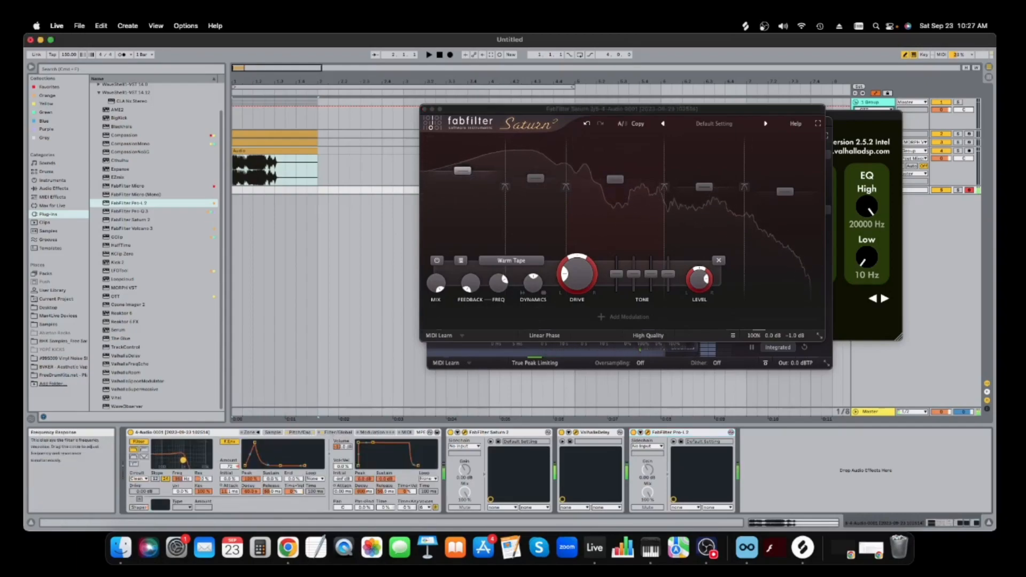
pyautogui.moveTo(163, 455); pyautogui.dragTo(163, 455)
pyautogui.moveTo(280, 465); pyautogui.dragTo(252, 443)
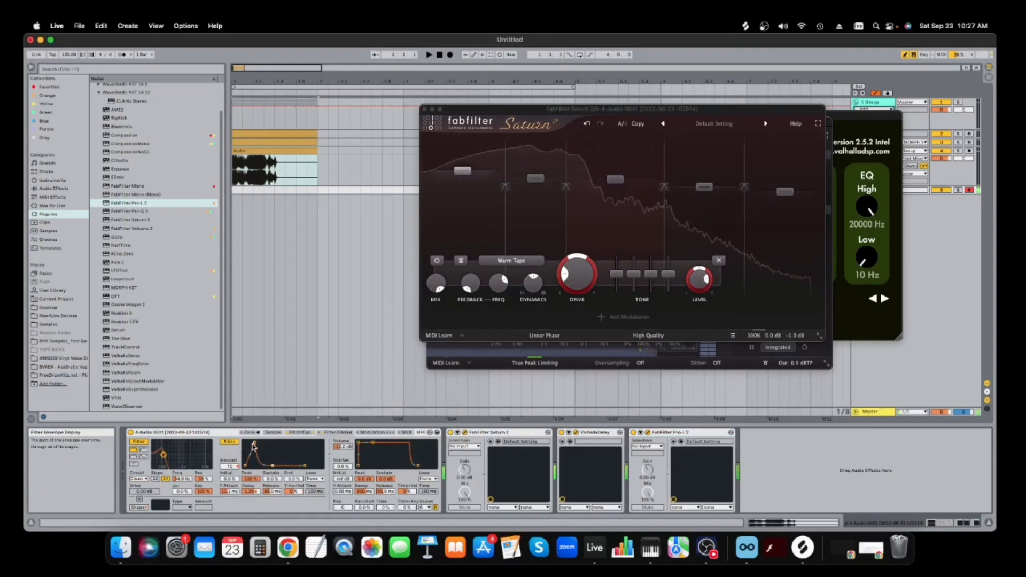
pyautogui.click(375, 433)
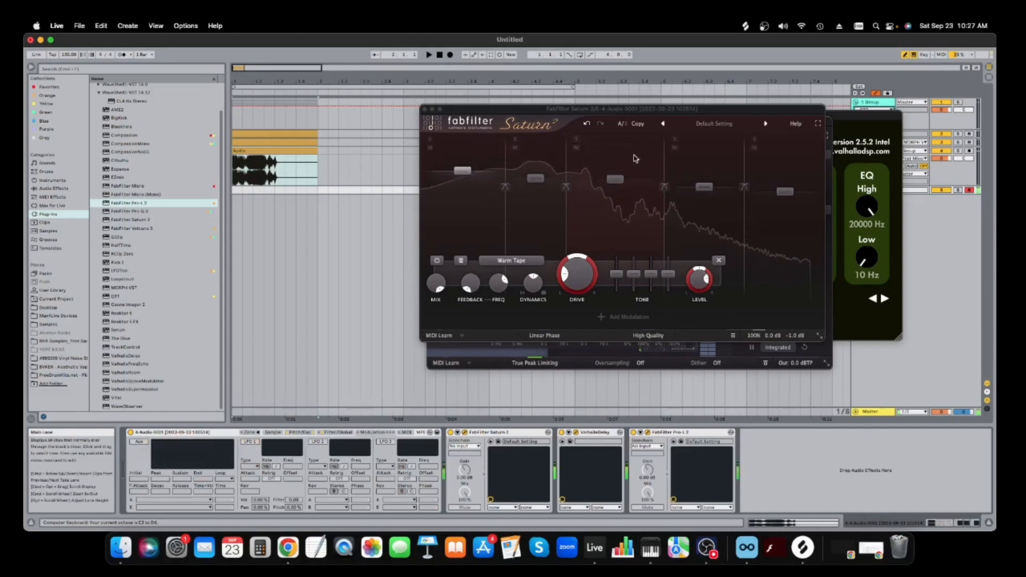
# - Lower the levels of Saturn 2's three lowest bands, raise the highest band and shift its crossover lower
pyautogui.click(620, 182)
pyautogui.moveTo(623, 186); pyautogui.dragTo(622, 194)
pyautogui.moveTo(789, 186); pyautogui.dragTo(711, 163)
pyautogui.moveTo(462, 173); pyautogui.dragTo(462, 191)
pyautogui.moveTo(535, 179); pyautogui.dragTo(536, 200)
# - Reduce the drive of Saturn 2's middle Heavy Saturation band and fine-tune its level
pyautogui.moveTo(614, 189); pyautogui.dragTo(614, 183)
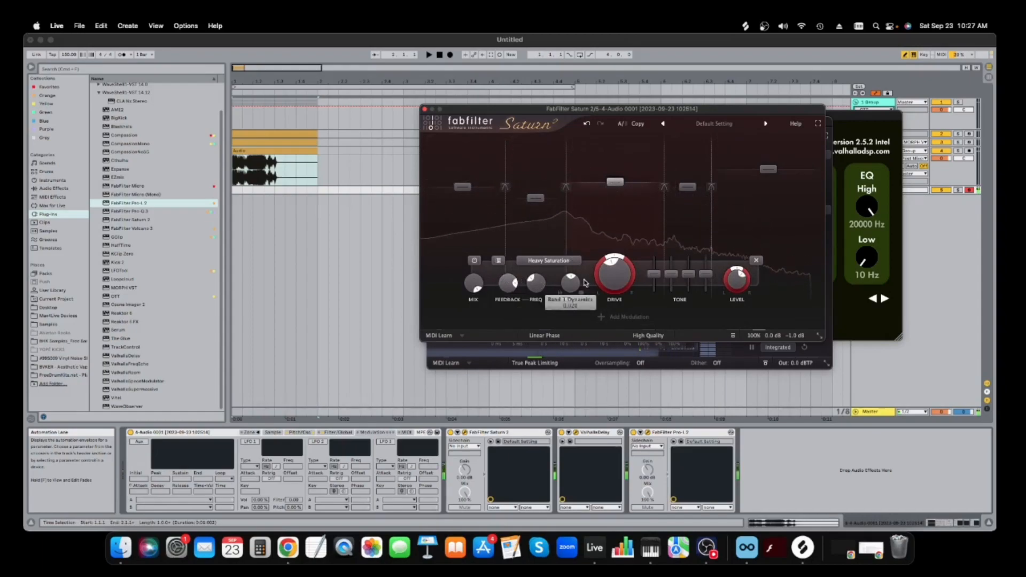
pyautogui.moveTo(613, 280); pyautogui.dragTo(617, 301)
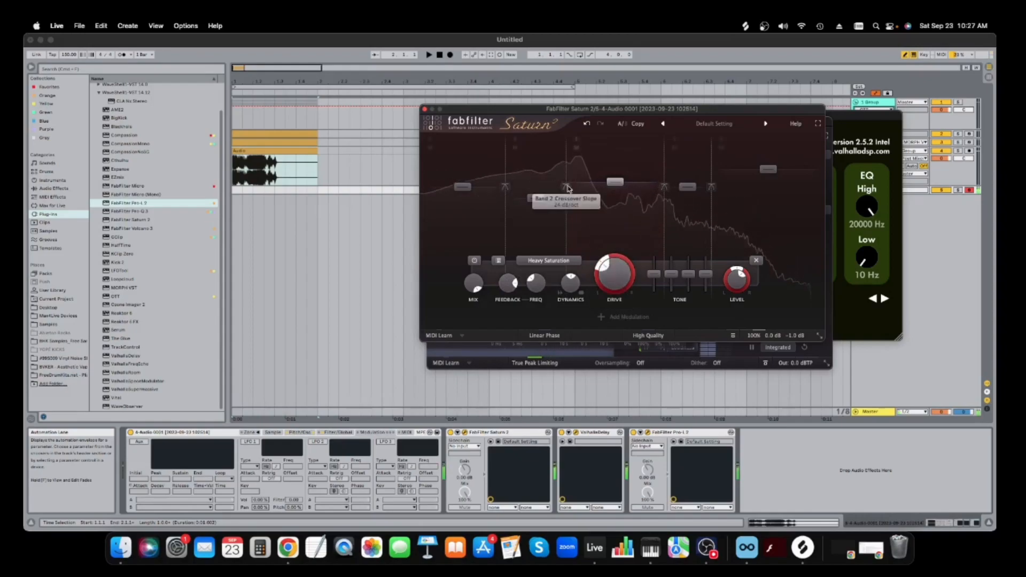
pyautogui.moveTo(623, 185); pyautogui.dragTo(624, 191)
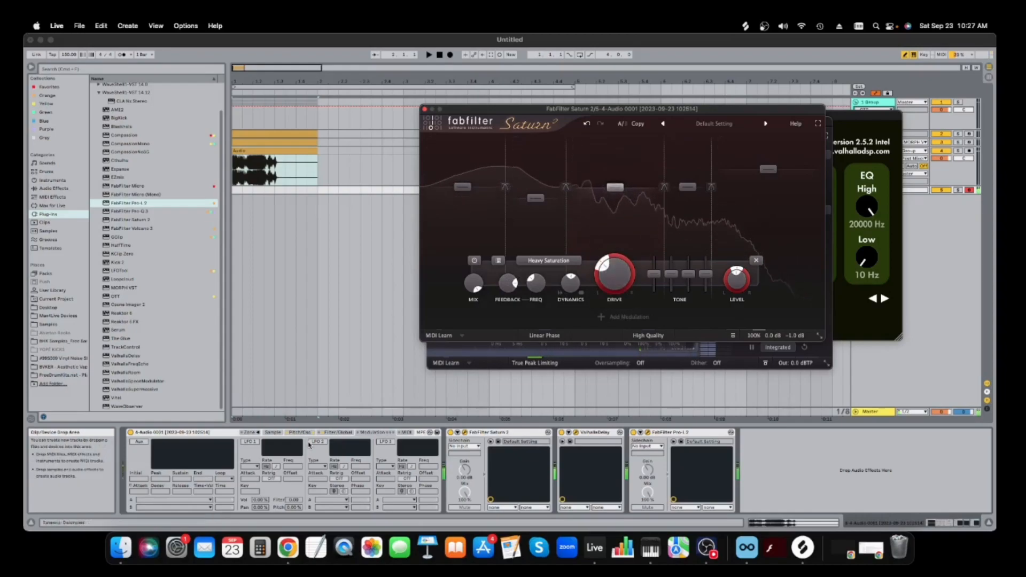
# - Raise Sampler's filter frequency slightly and shift the computer MIDI keyboard down one octave
pyautogui.click(340, 433)
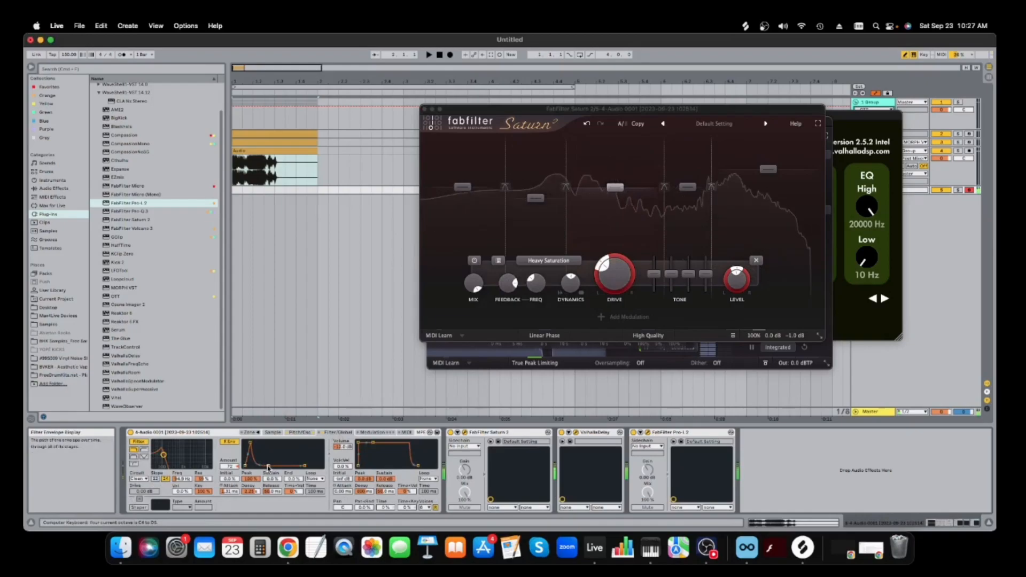
pyautogui.moveTo(163, 455)
pyautogui.mouseDown()
pyautogui.moveTo(182, 460)
pyautogui.moveTo(165, 458)
pyautogui.mouseUp()
pyautogui.press('z')
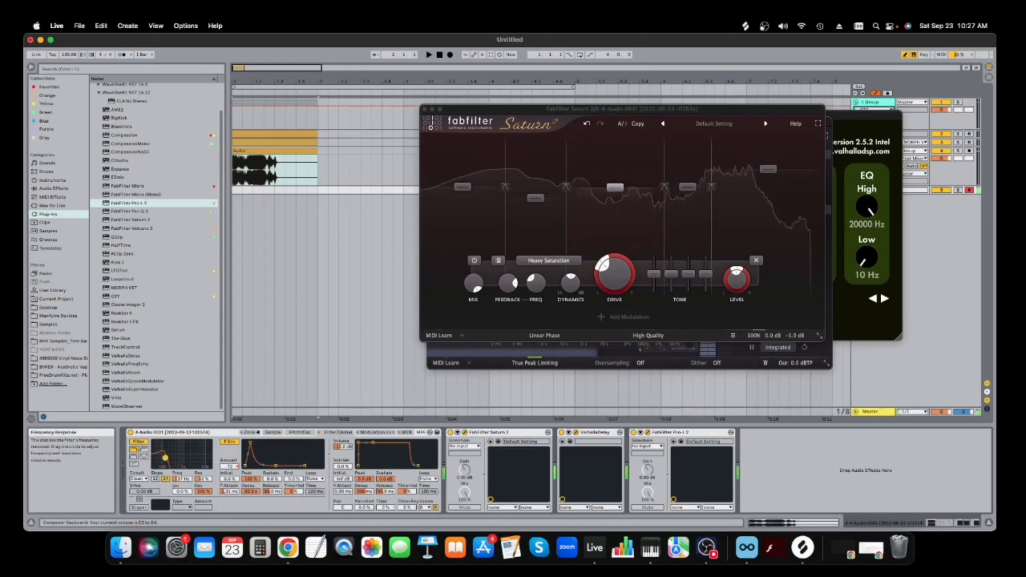
# - Reshape Sampler's pitch envelope so it falls to an end level of -100 %, and shift the computer MIDI keyboard up one octave
pyautogui.click(373, 433)
pyautogui.click(300, 432)
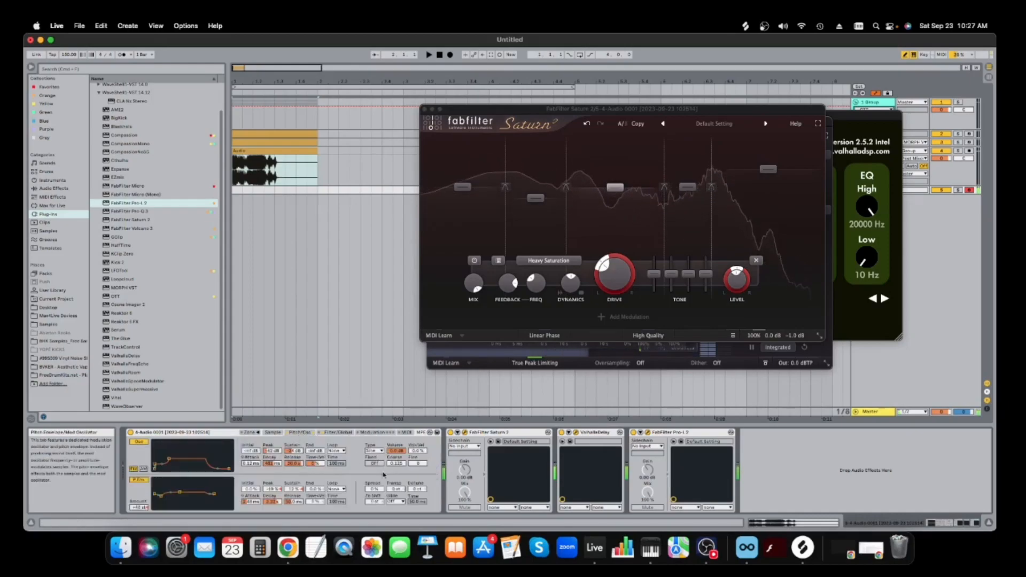
pyautogui.moveTo(169, 494); pyautogui.dragTo(218, 508)
pyautogui.press('x')
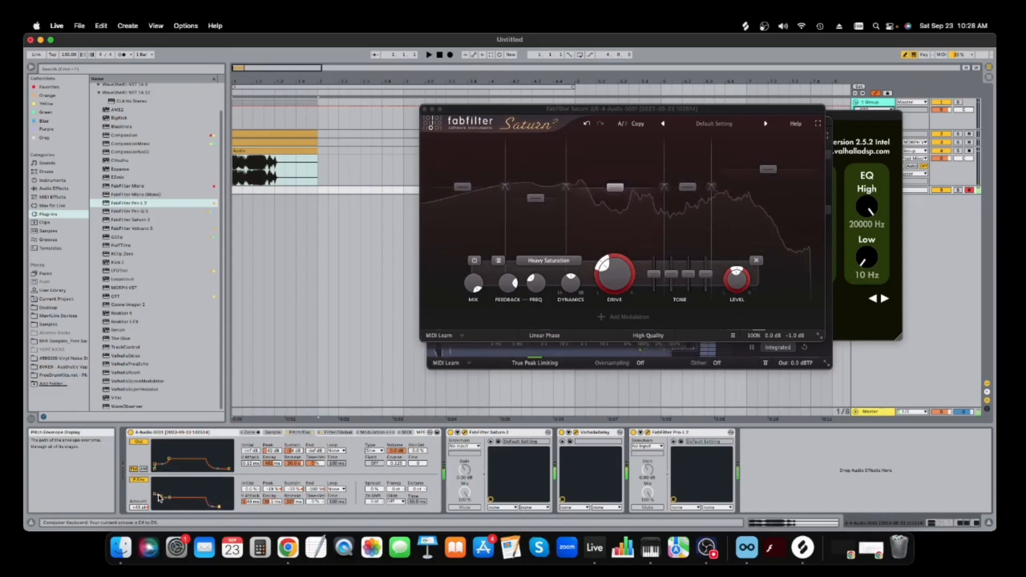
# - Lower the level of Saturn 2's highest band to about -11.6 dB and raise the middle band slightly
pyautogui.moveTo(767, 169); pyautogui.dragTo(779, 204)
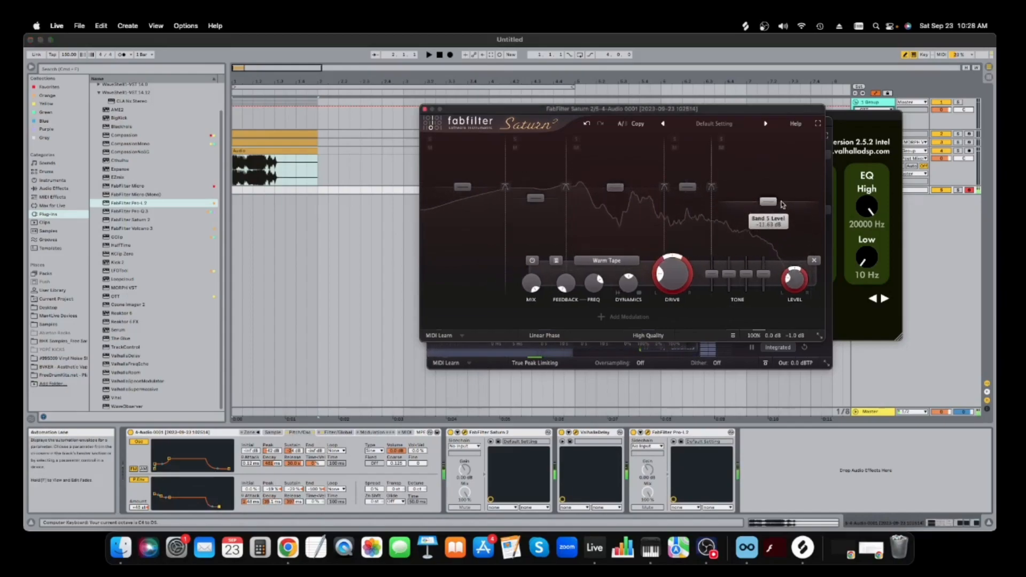
pyautogui.moveTo(615, 187); pyautogui.dragTo(631, 180)
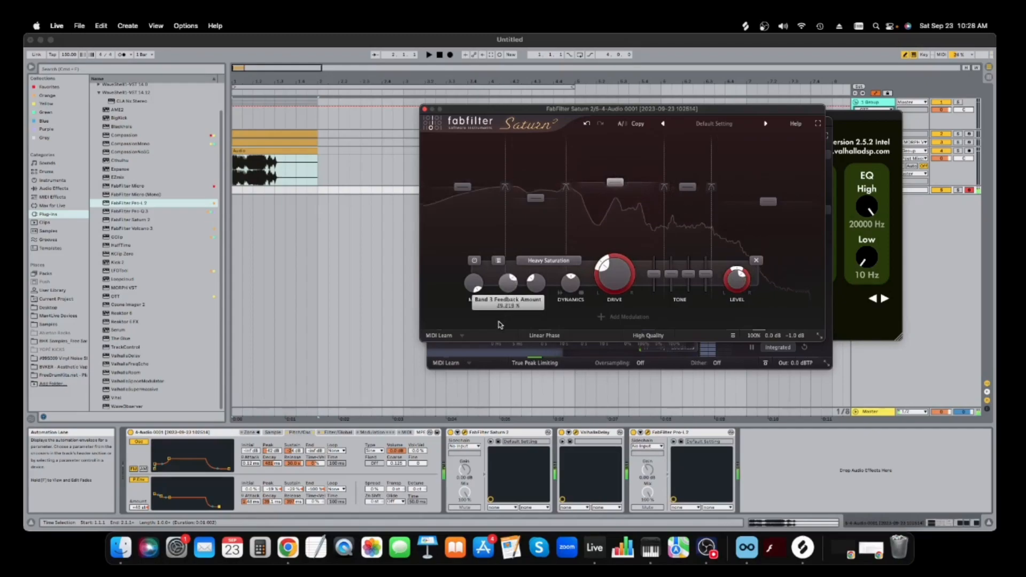
# - Create a one-bar MIDI clip on the Sampler track, place a C3 note about seven sixteenths long at its start, and audition it
pyautogui.moveTo(320, 192); pyautogui.dragTo(231, 192)
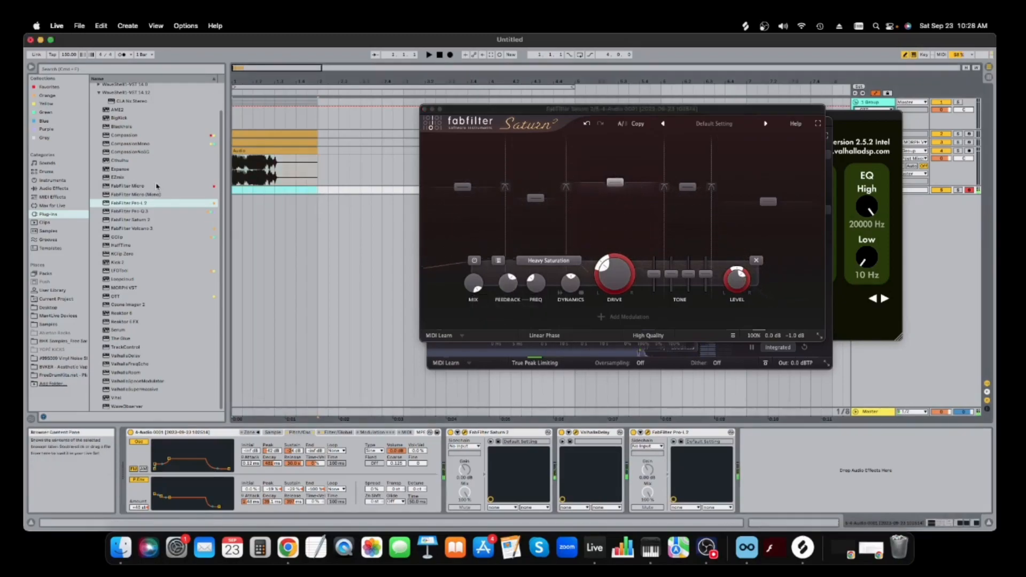
pyautogui.press('super+shift+m')
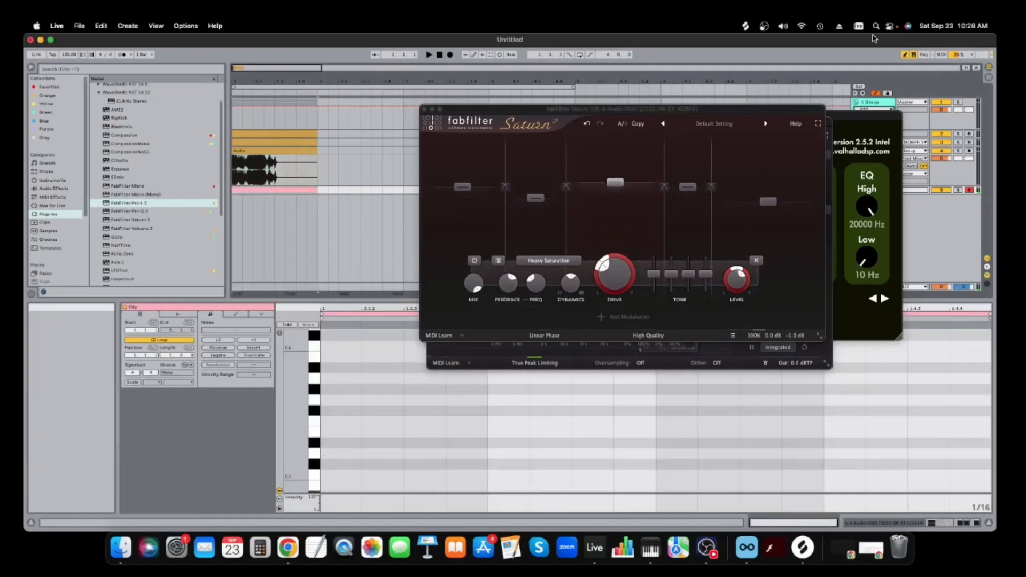
pyautogui.doubleClick(338, 485)
pyautogui.doubleClick(345, 476)
pyautogui.doubleClick(345, 477)
pyautogui.doubleClick(346, 476)
pyautogui.doubleClick(347, 485)
pyautogui.moveTo(361, 475); pyautogui.dragTo(612, 475)
pyautogui.press('space')
pyautogui.press('space')
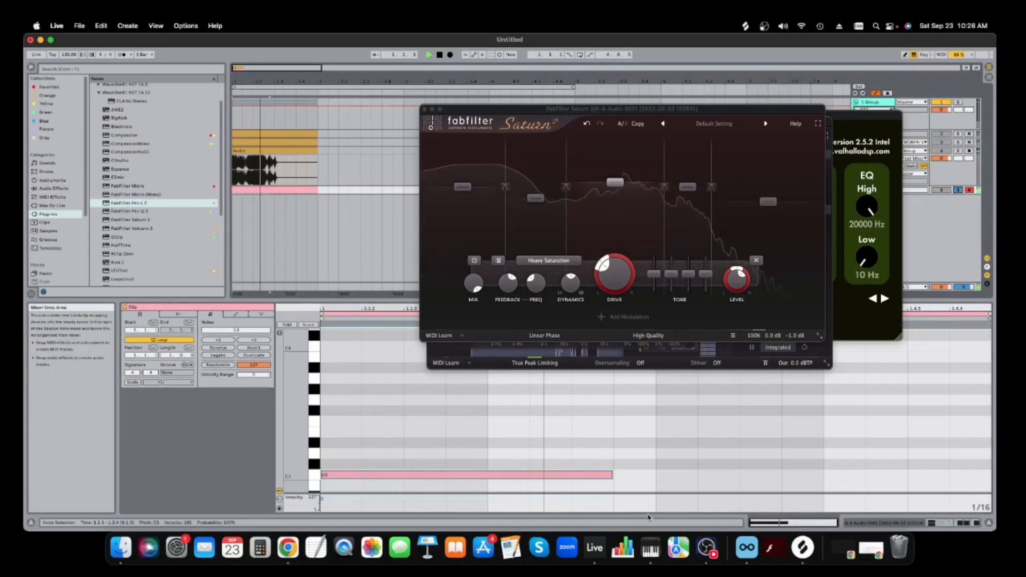
# - Move the MIDI note up to C4, lengthen it to two beats and audition it
pyautogui.press('space')
pyautogui.moveTo(608, 474); pyautogui.dragTo(655, 385)
pyautogui.press('space')
pyautogui.press('space')
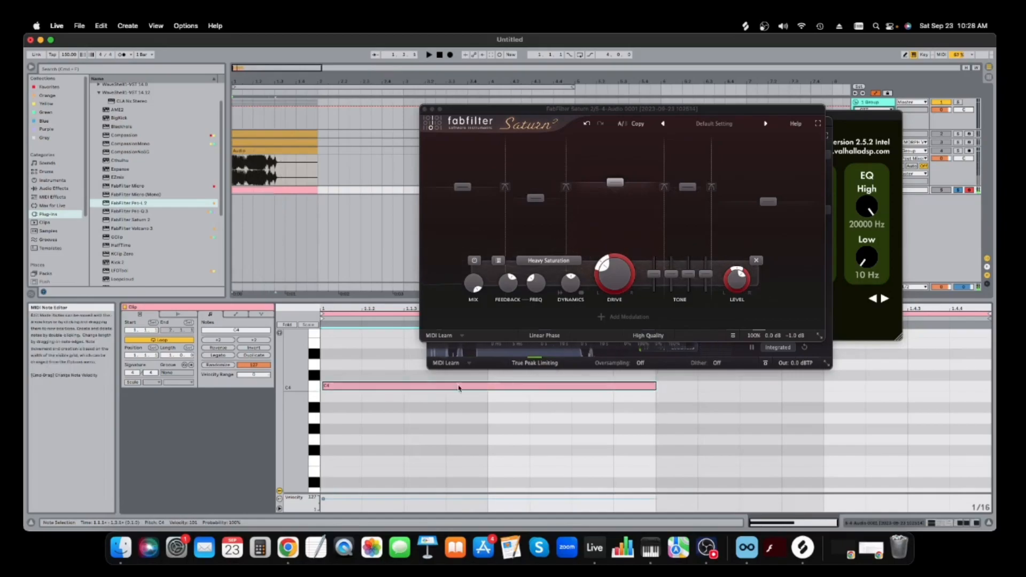
# - Transpose the two-beat MIDI note up to E4 and play the clip
pyautogui.scroll(5, 369, 389)
pyautogui.moveTo(361, 491); pyautogui.dragTo(363, 449)
pyautogui.press('space')
pyautogui.press('space')
pyautogui.press('space')
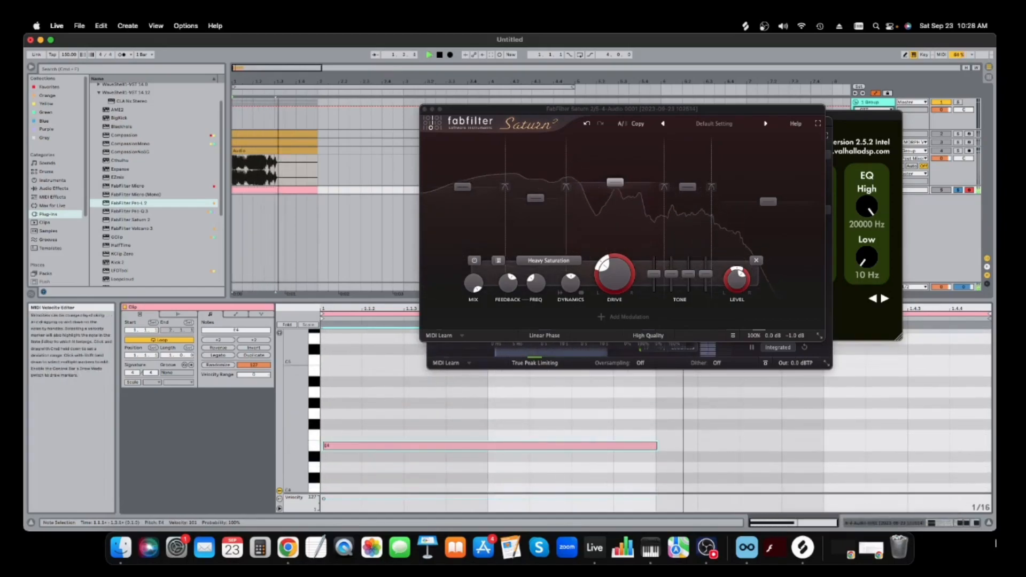
# - Return to Sampler's filter settings, lower the filter frequency slightly and play the clip
pyautogui.hotkey('shift', 'Tab')
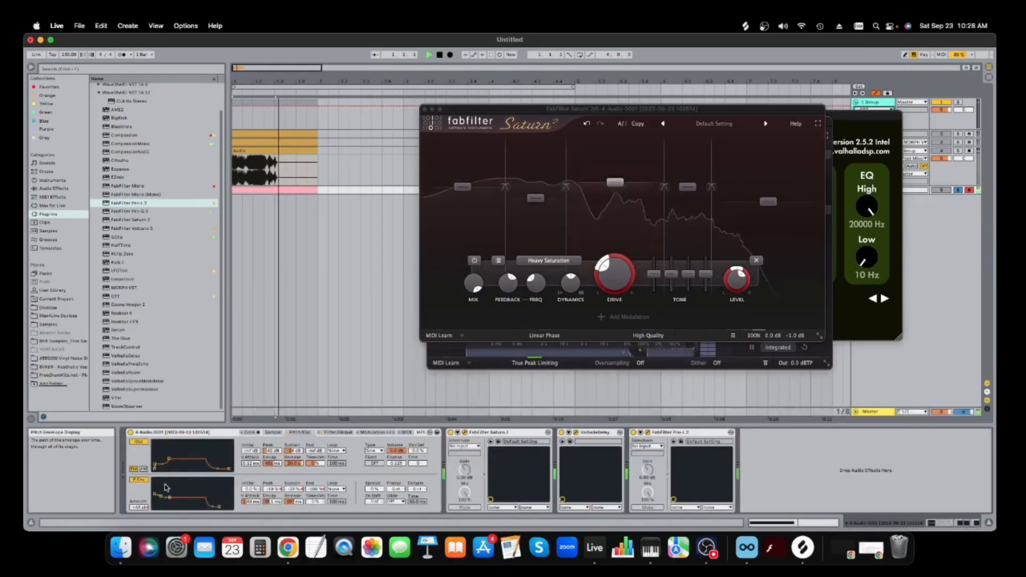
pyautogui.click(270, 432)
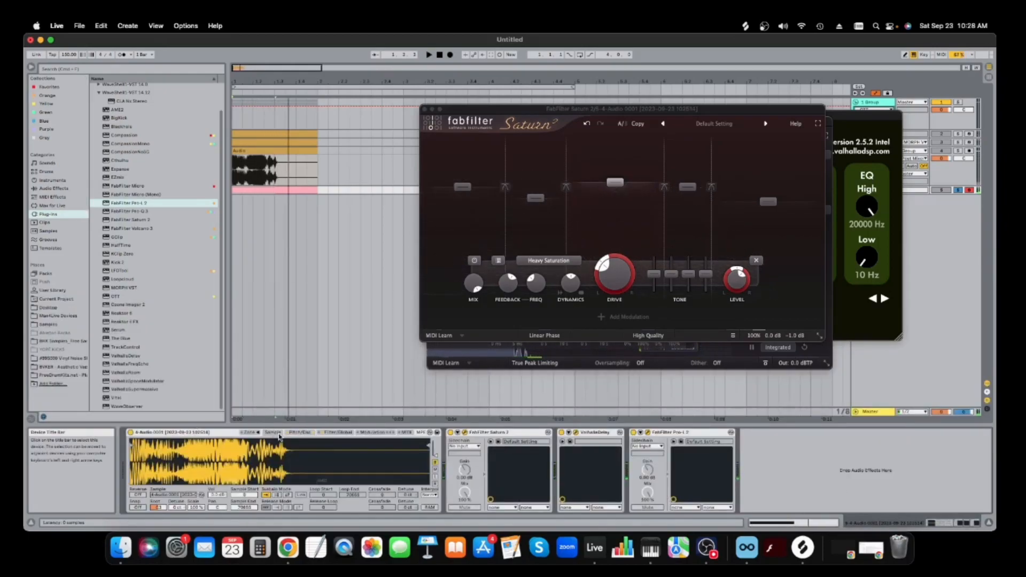
pyautogui.click(323, 433)
pyautogui.press('space')
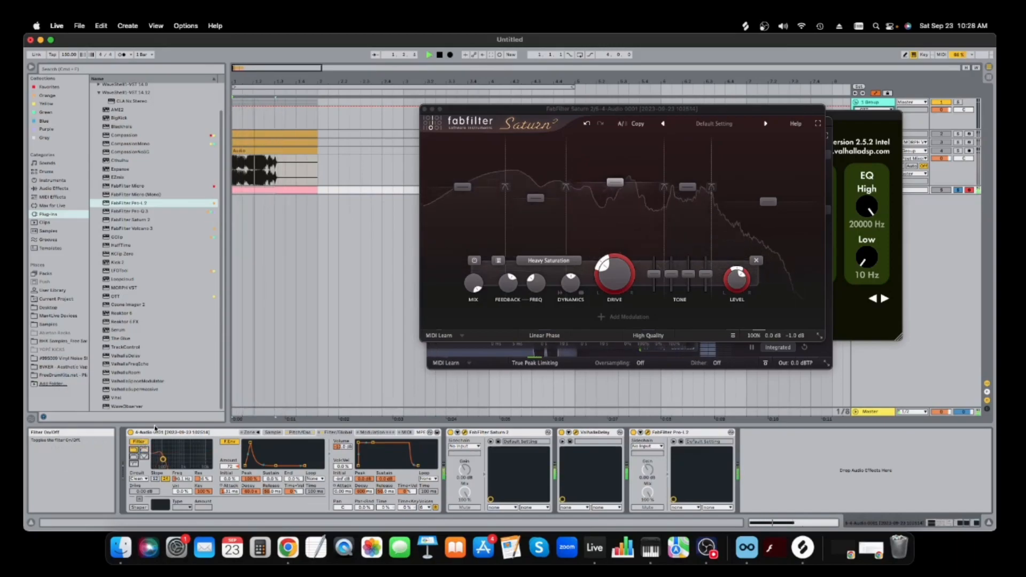
# - In ValhallaDelay, set the style to Ratio and the mix to 12.2 %, and raise the delay ratio and feedback
pyautogui.click(575, 433)
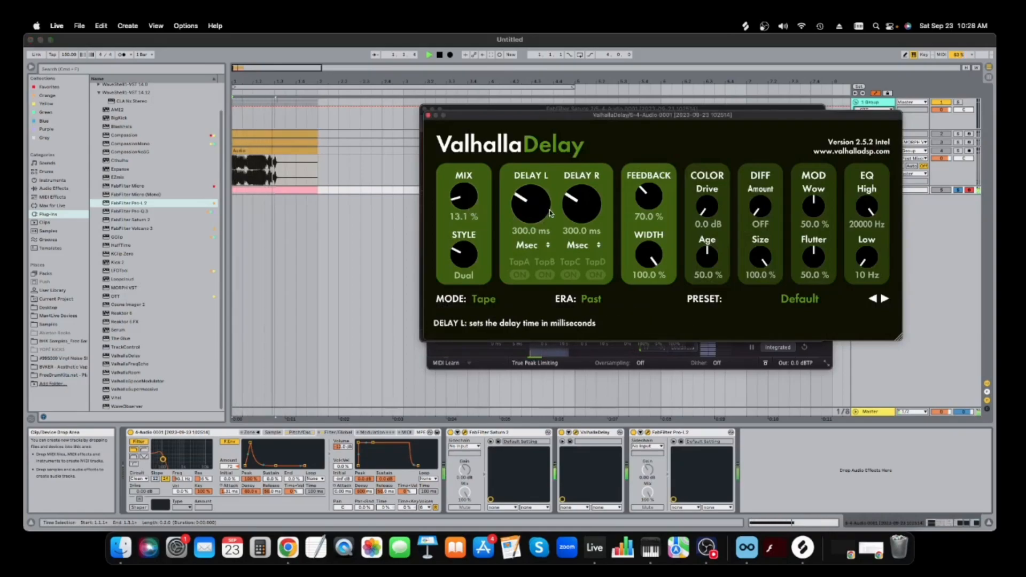
pyautogui.moveTo(470, 269); pyautogui.dragTo(471, 258)
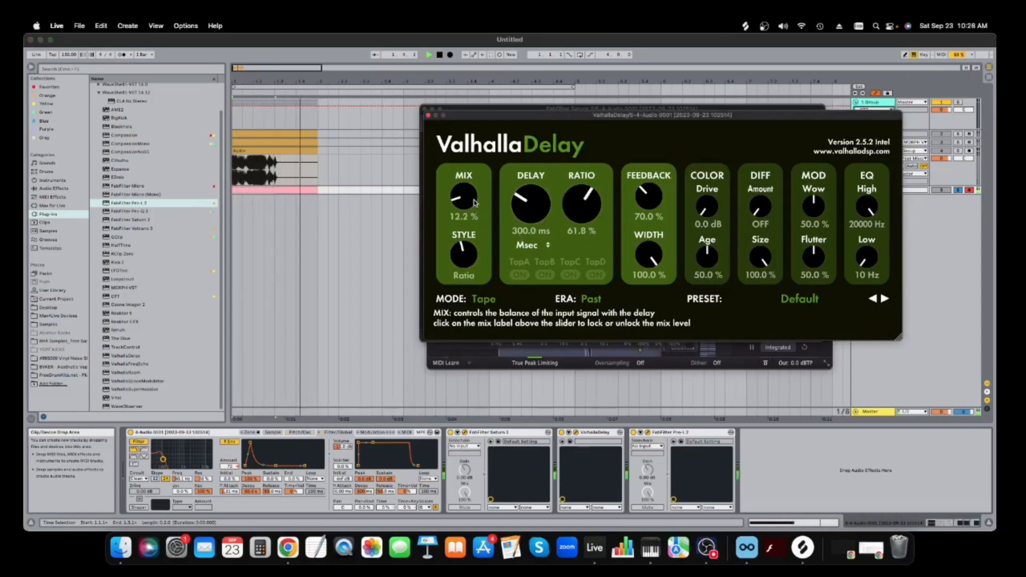
pyautogui.moveTo(581, 206); pyautogui.dragTo(582, 192)
pyautogui.moveTo(648, 198); pyautogui.dragTo(642, 169)
pyautogui.click(423, 113)
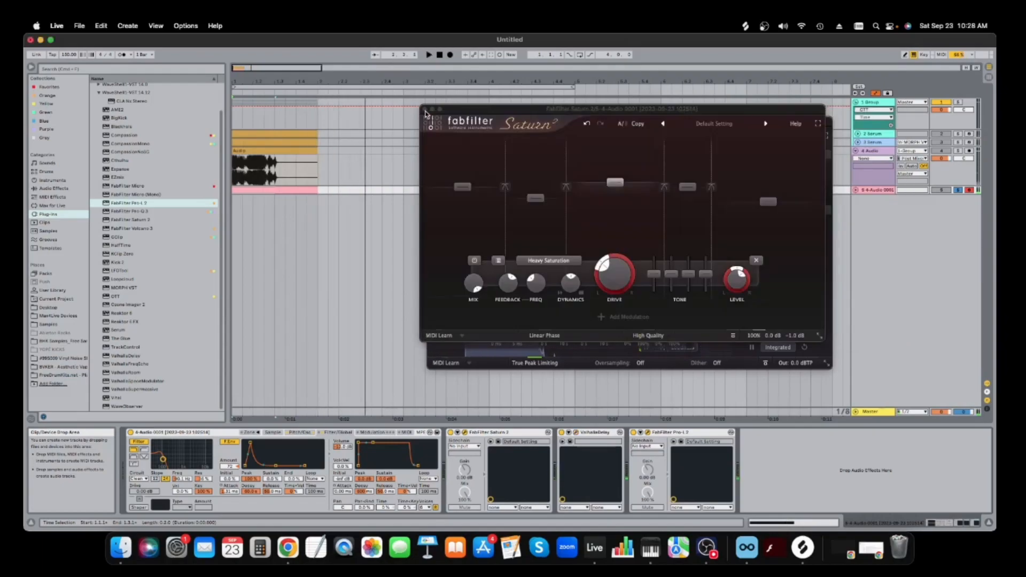
# - Close the Saturn 2 window, check the note in the Sampler track's MIDI clip and play the clip
pyautogui.click(425, 111)
pyautogui.doubleClick(274, 187)
pyautogui.press('space')
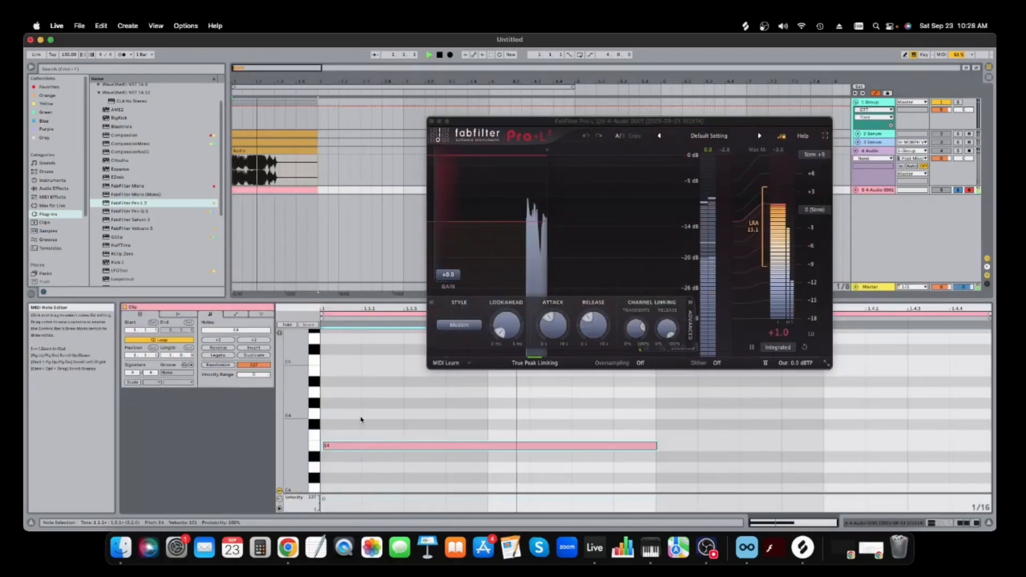
pyautogui.hotkey('shift', 'Tab')
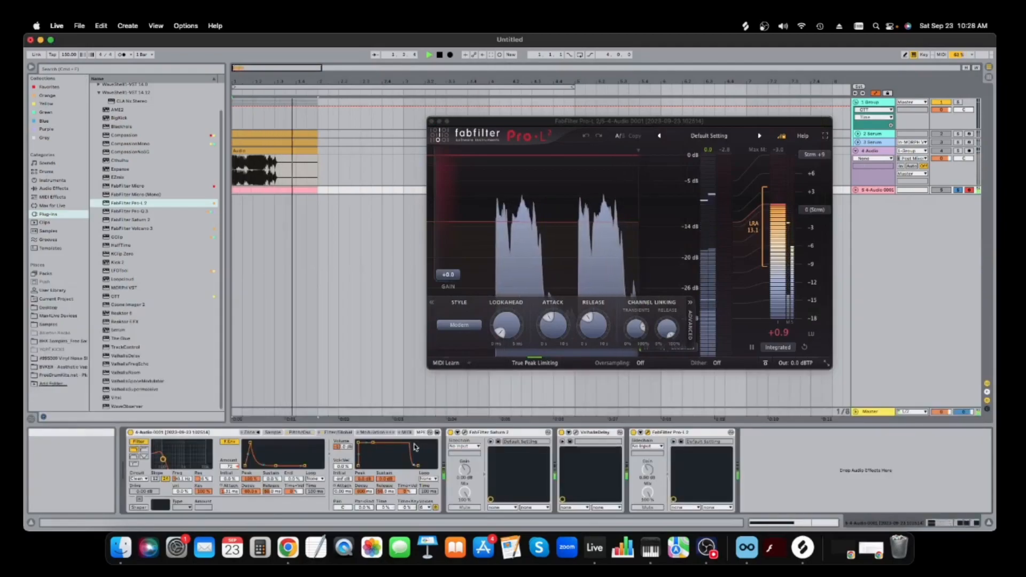
pyautogui.press('space')
# - Lower the oscillator volume slightly in Sampler's Pitch/Osc settings and play the clip
pyautogui.click(366, 432)
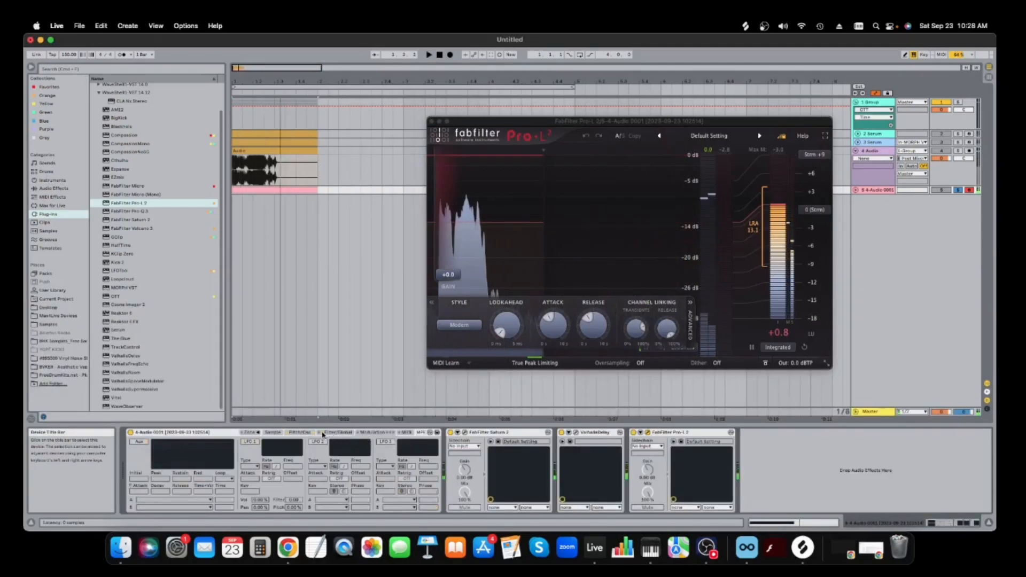
pyautogui.click(300, 432)
pyautogui.moveTo(396, 451); pyautogui.dragTo(396, 455)
pyautogui.press('space')
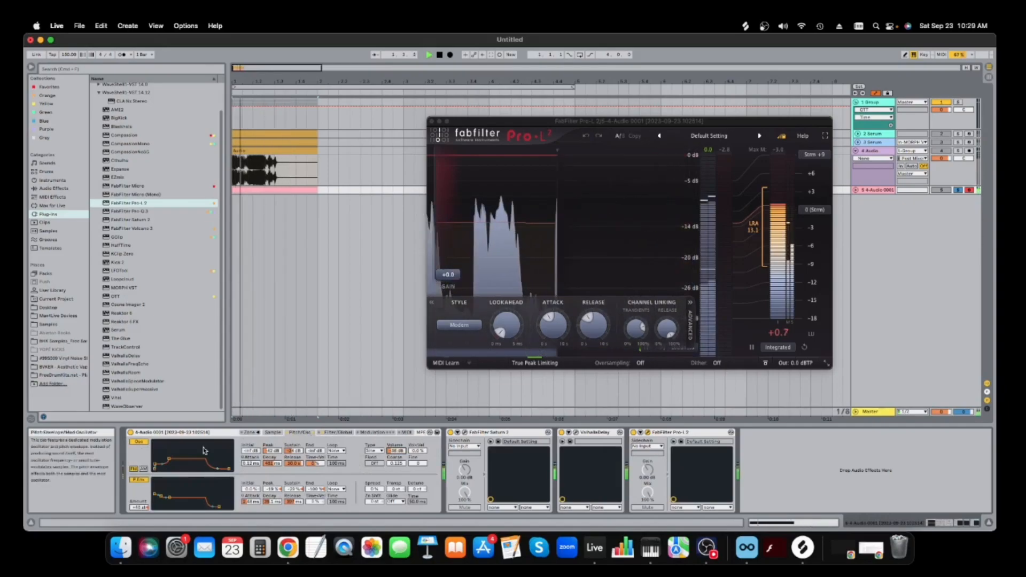
# - Insert Compassion directly after Sampler and set its ratio to 2.90:1 and threshold to -22.19 dB during playback
pyautogui.moveTo(127, 135); pyautogui.dragTo(468, 442)
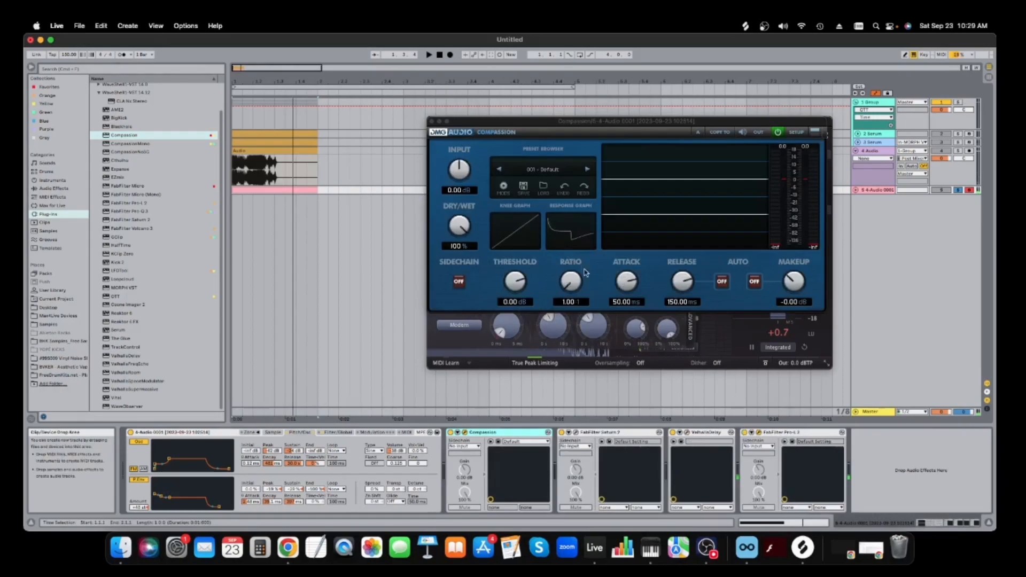
pyautogui.press('space')
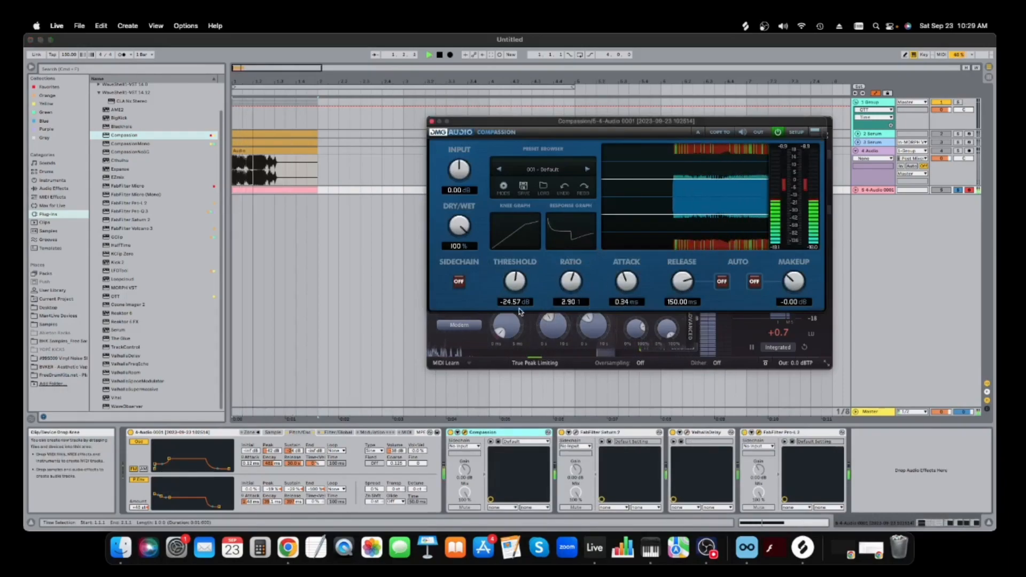
pyautogui.moveTo(519, 309); pyautogui.dragTo(521, 306)
pyautogui.press('space')
# - Set Compassion's attack to 8.24 ms and its makeup gain to 11.86 dB
pyautogui.moveTo(627, 288); pyautogui.dragTo(628, 276)
pyautogui.press('space')
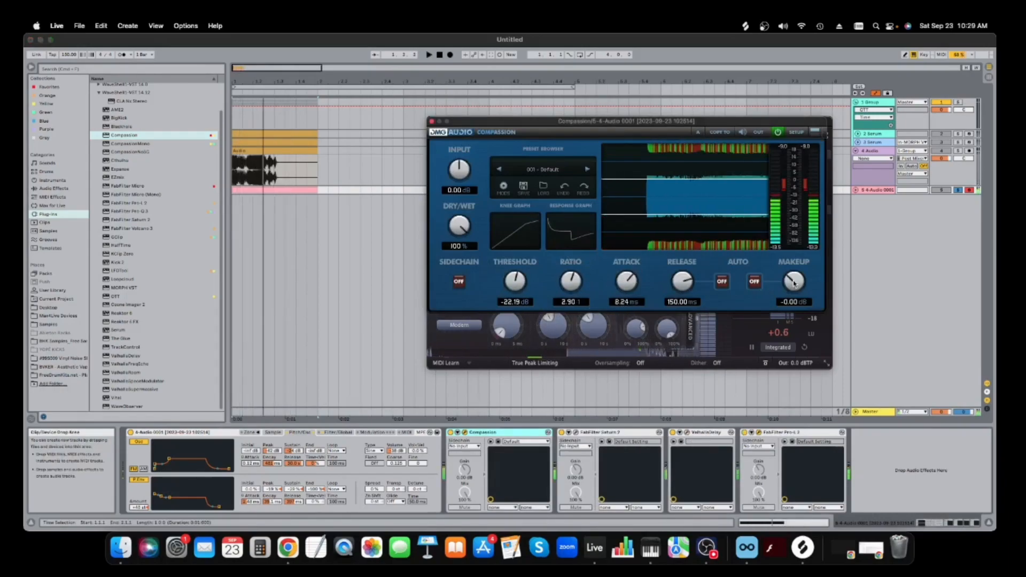
pyautogui.moveTo(794, 282); pyautogui.dragTo(794, 266)
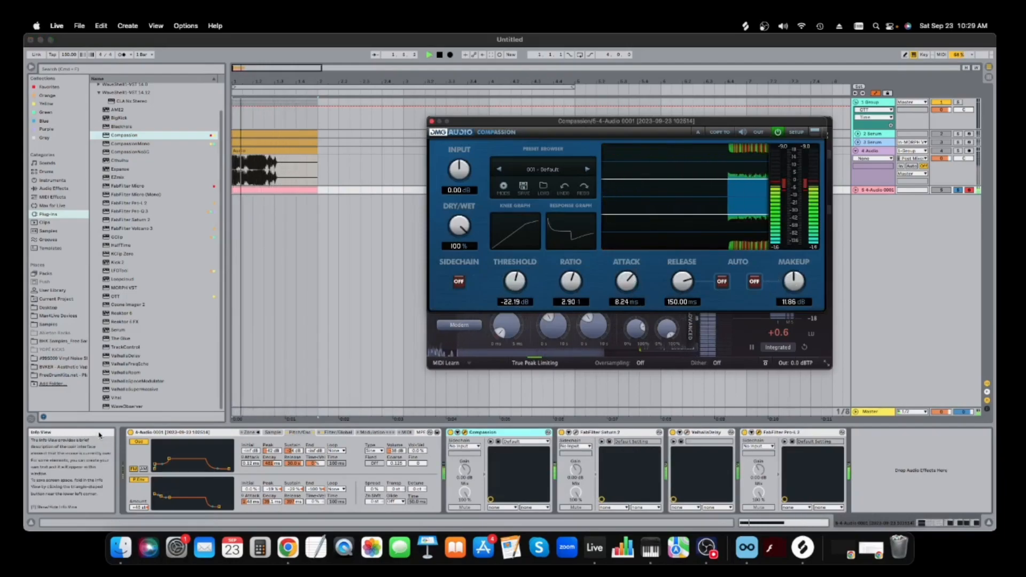
# - Insert LFOTool between ValhallaDelay and Pro-L 2 and enable its filter
pyautogui.moveTo(118, 272); pyautogui.dragTo(753, 470)
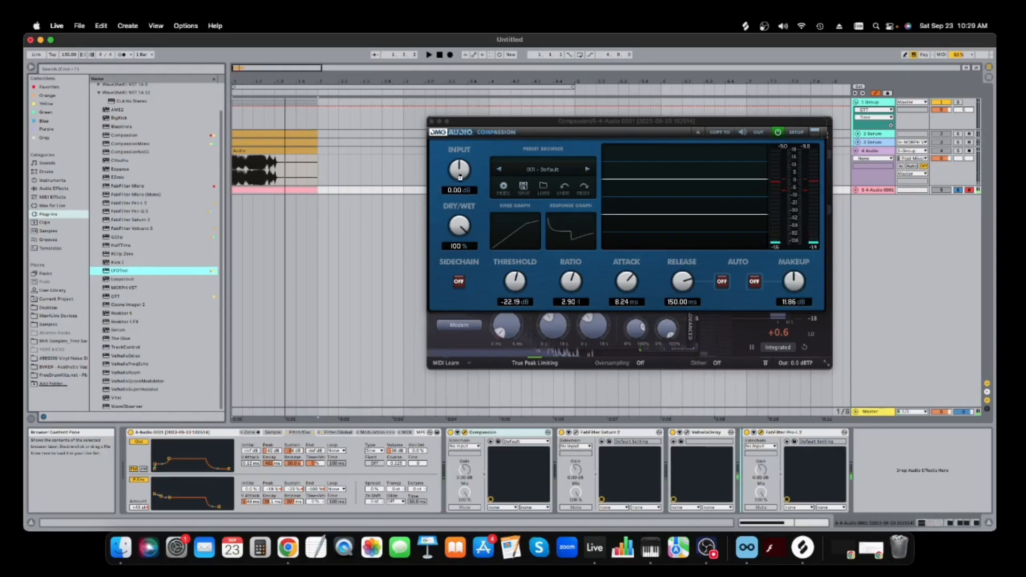
pyautogui.click(589, 163)
pyautogui.click(589, 164)
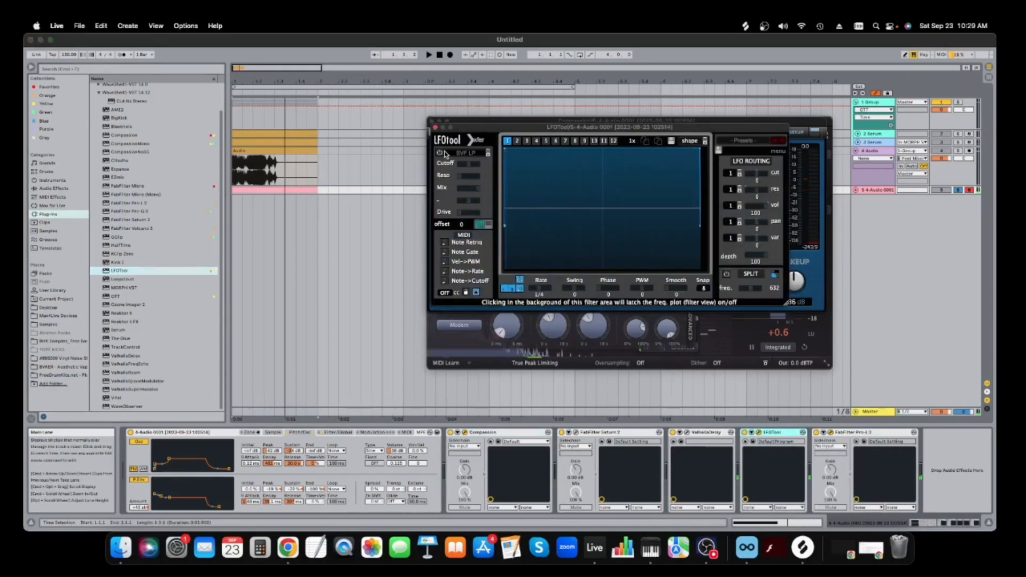
pyautogui.click(439, 152)
# - Try the Cmb HL6+ flanger as LFOTool's filter type and audition the clip
pyautogui.click(452, 154)
pyautogui.moveTo(473, 192)
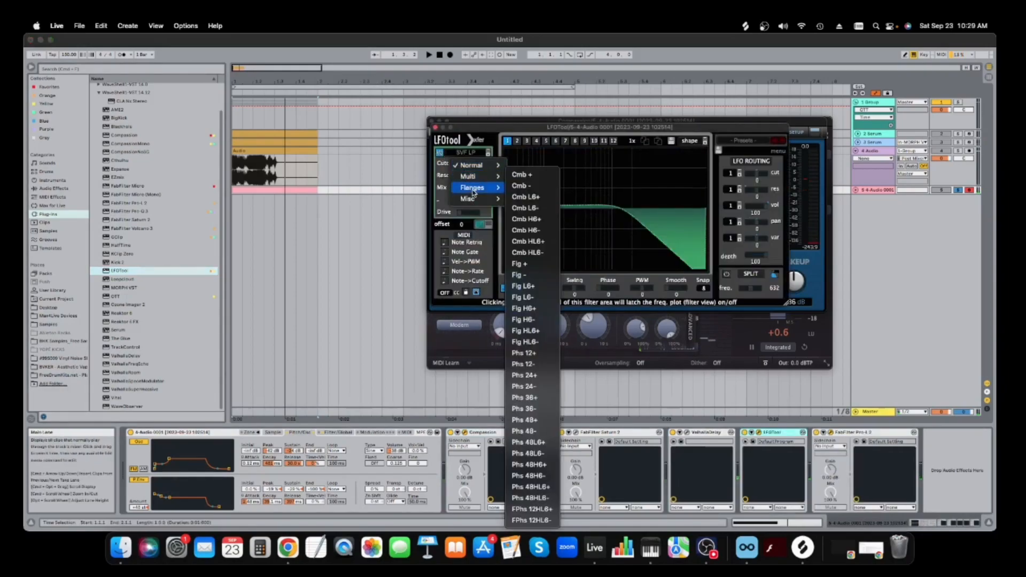
pyautogui.click(532, 240)
pyautogui.press('space')
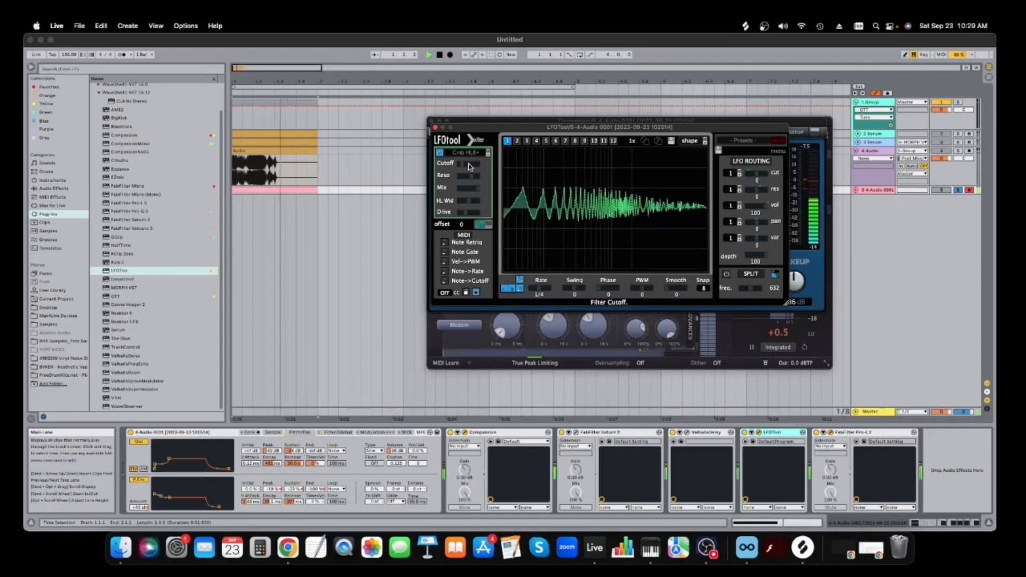
# - Set LFOTool's filter type to Reverb, lower the filter mix and audition the clip
pyautogui.click(470, 154)
pyautogui.moveTo(475, 202)
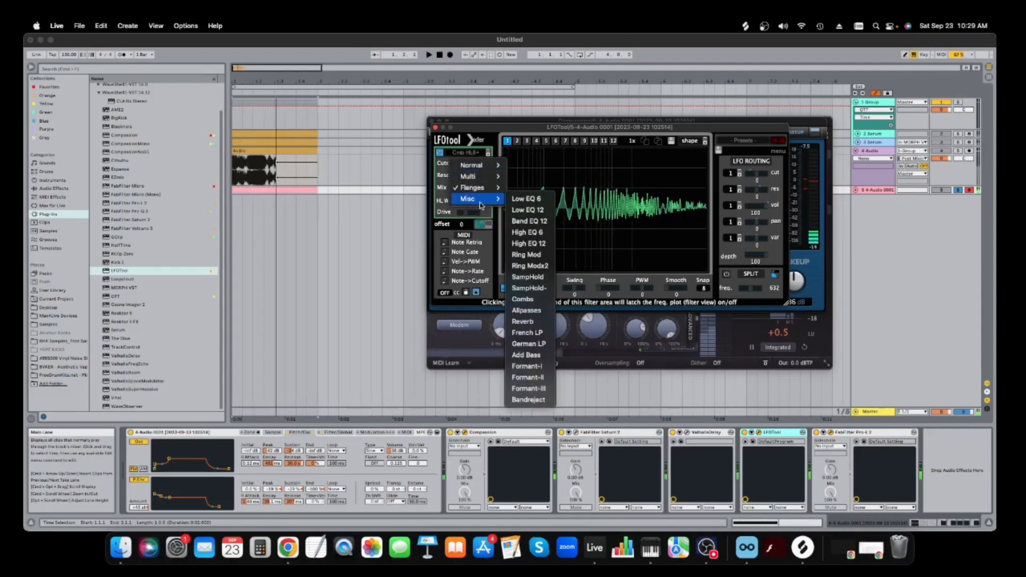
pyautogui.click(535, 323)
pyautogui.press('space')
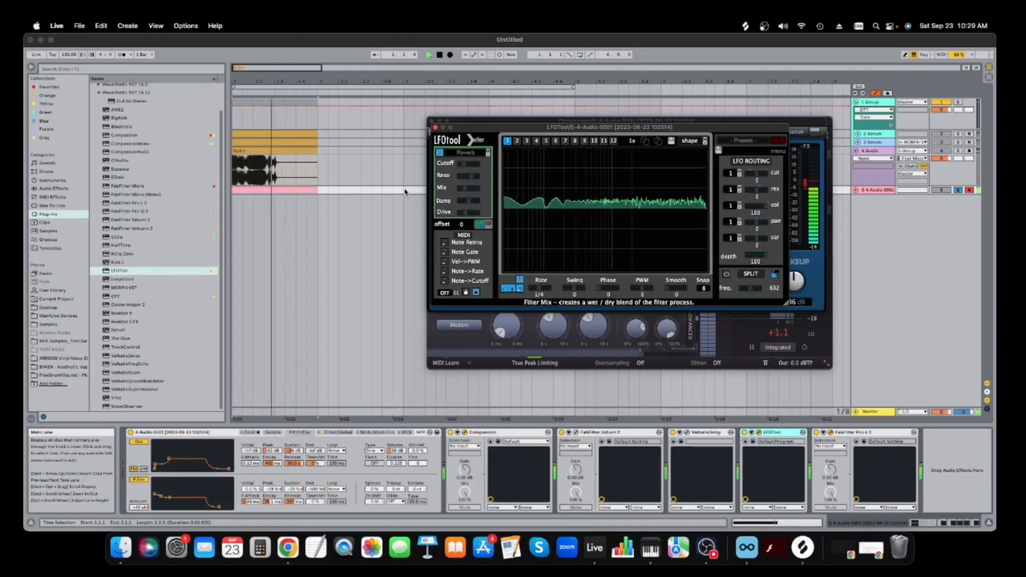
pyautogui.press('space')
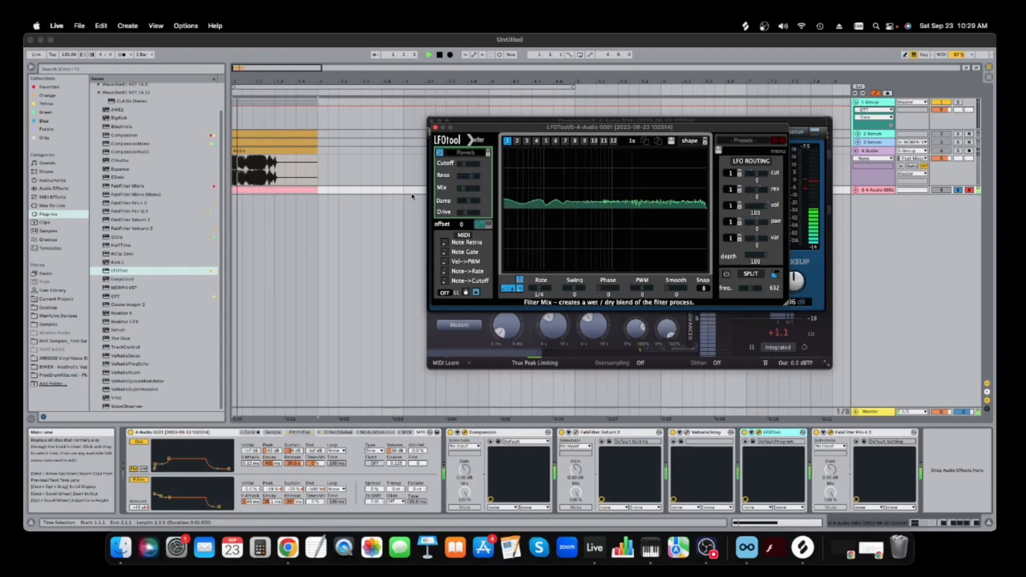
pyautogui.press('space')
# - Insert a second LFOTool after the first and enable its filter with the Phs 48- phaser type
pyautogui.click(119, 272)
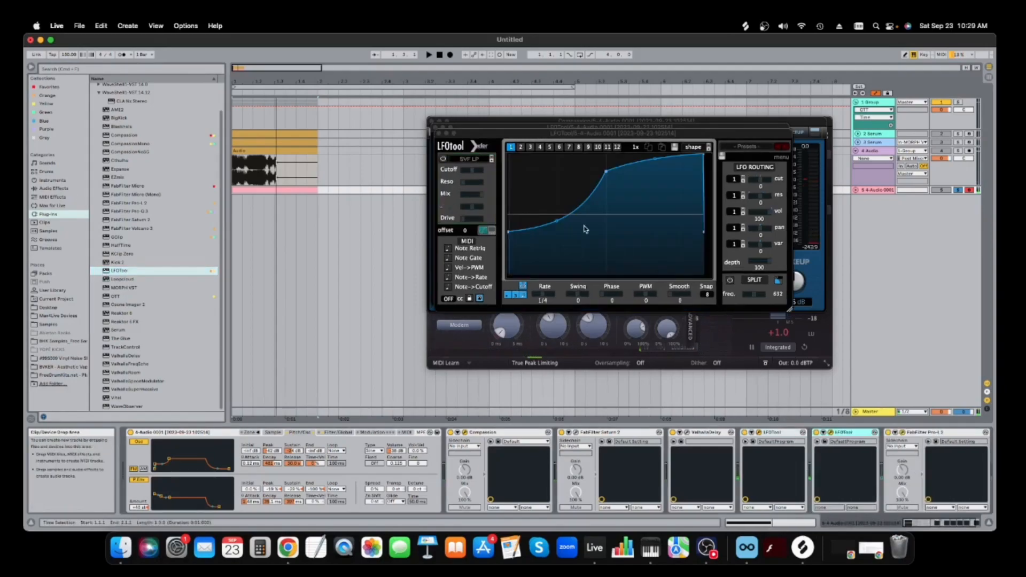
pyautogui.moveTo(608, 171); pyautogui.dragTo(356, 108)
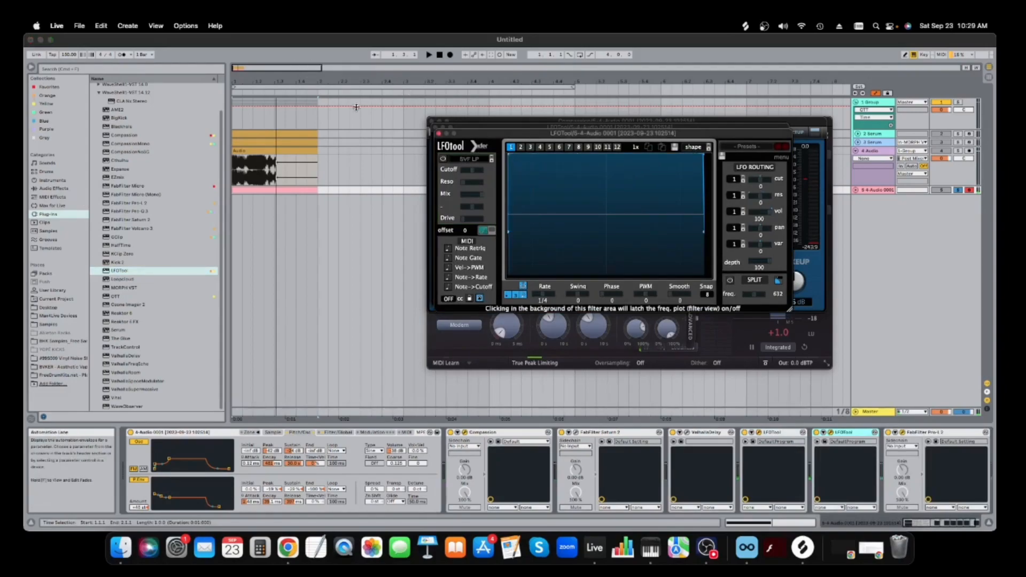
pyautogui.click(441, 159)
pyautogui.moveTo(498, 199)
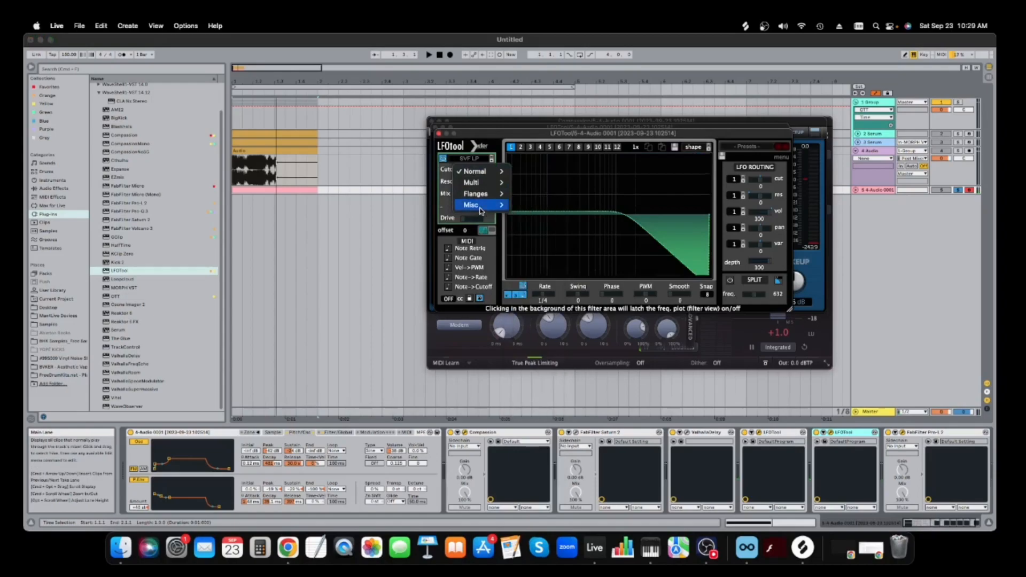
pyautogui.click(540, 432)
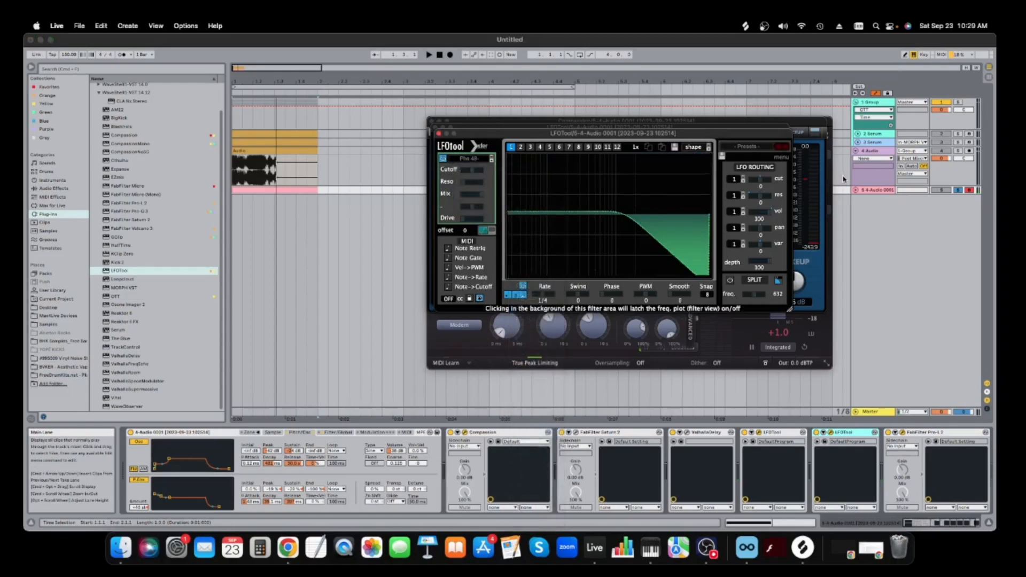
# - Automate the second LFOTool's filter cutoff to fall over about the first beat and a half, auditioning the clip
pyautogui.click(470, 170)
pyautogui.press('space')
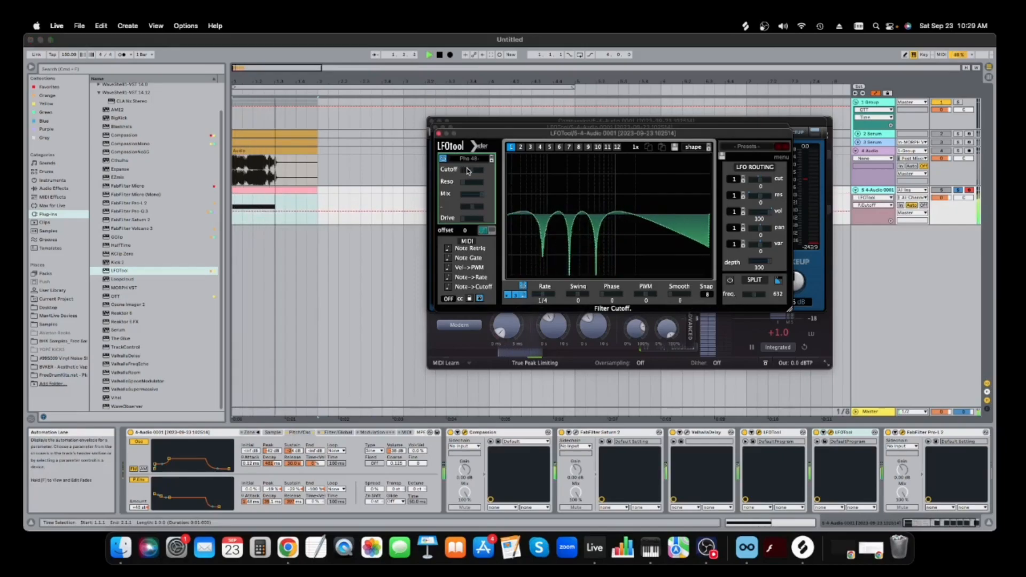
pyautogui.click(239, 213)
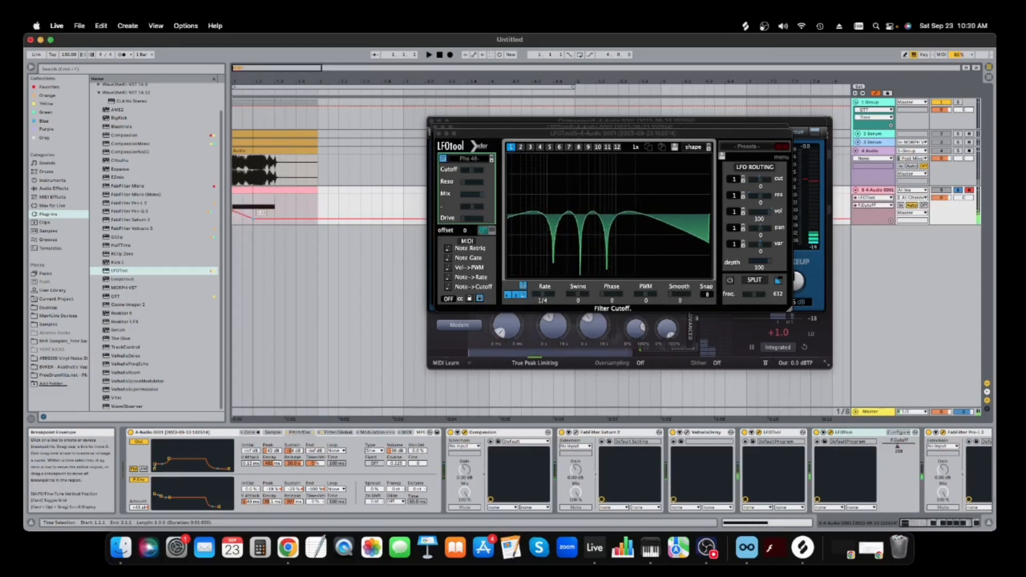
pyautogui.press('space')
pyautogui.moveTo(264, 223); pyautogui.dragTo(264, 218)
pyautogui.press('space')
pyautogui.press('space')
pyautogui.press('space')
pyautogui.press('space')
pyautogui.press('space')
# - Insert another Saturn 2 before Pro-L 2, split it into three bands with different levels and play the clip
pyautogui.moveTo(143, 220)
pyautogui.mouseDown()
pyautogui.moveTo(959, 429)
pyautogui.moveTo(931, 446)
pyautogui.mouseUp()
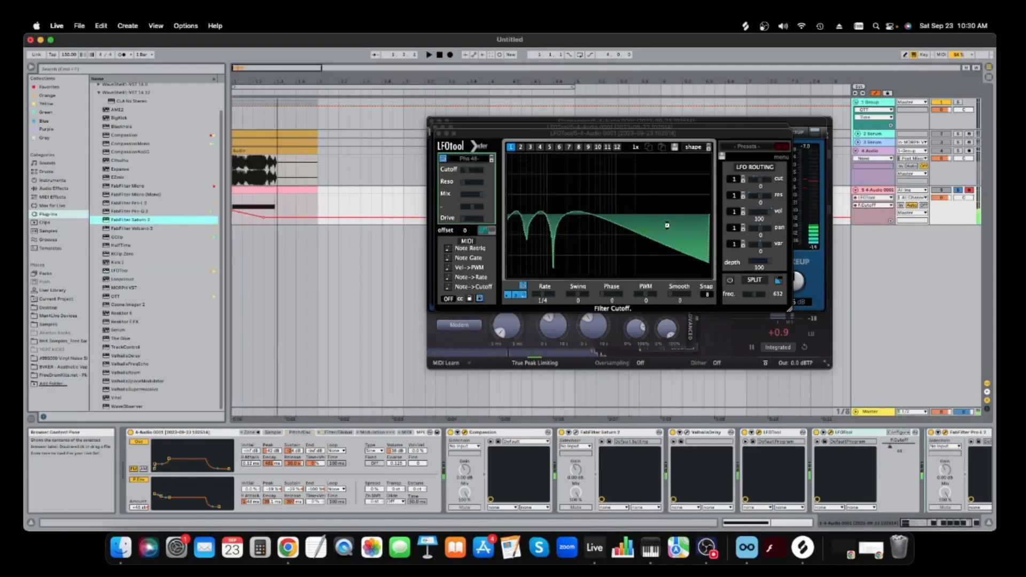
pyautogui.press('space')
pyautogui.moveTo(790, 217); pyautogui.dragTo(695, 198)
pyautogui.press('space')
pyautogui.press('space')
pyautogui.press('space')
pyautogui.click(536, 170)
pyautogui.press('space')
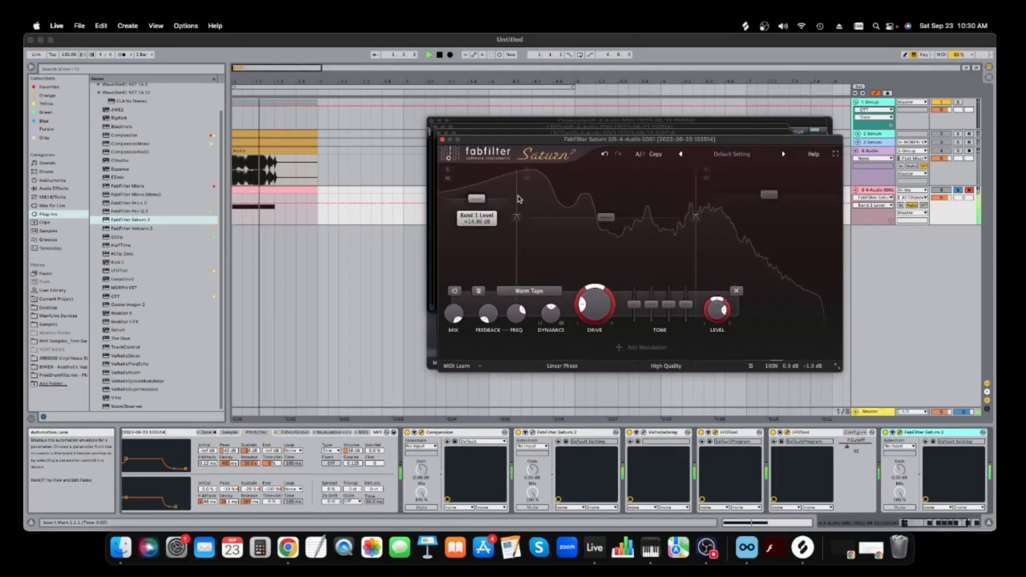
# - Lower the new Saturn 2's band 1 level and raise the band 2 crossover frequency to about 2.9 kHz
pyautogui.moveTo(487, 198); pyautogui.dragTo(490, 210)
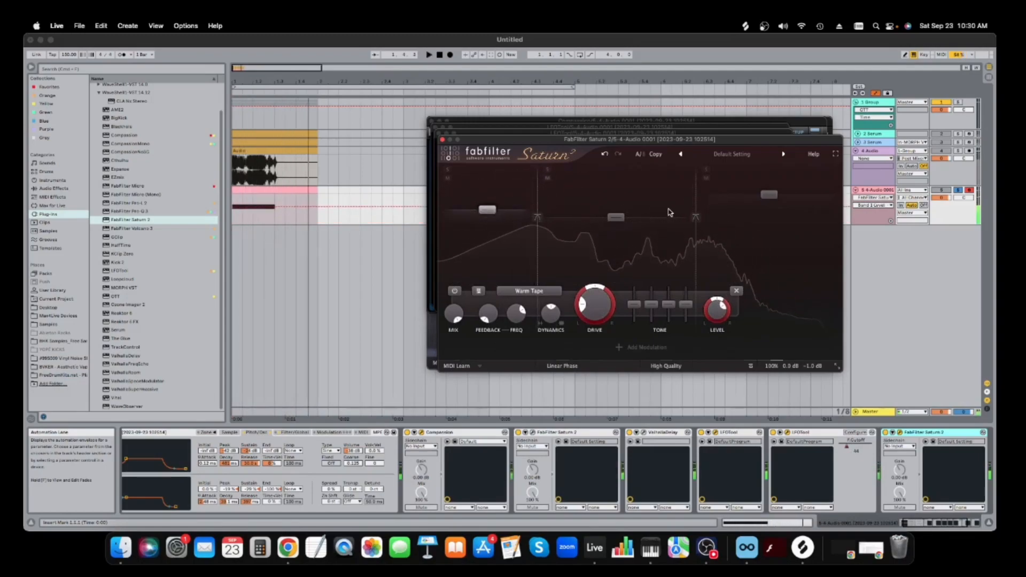
pyautogui.moveTo(697, 204); pyautogui.dragTo(726, 206)
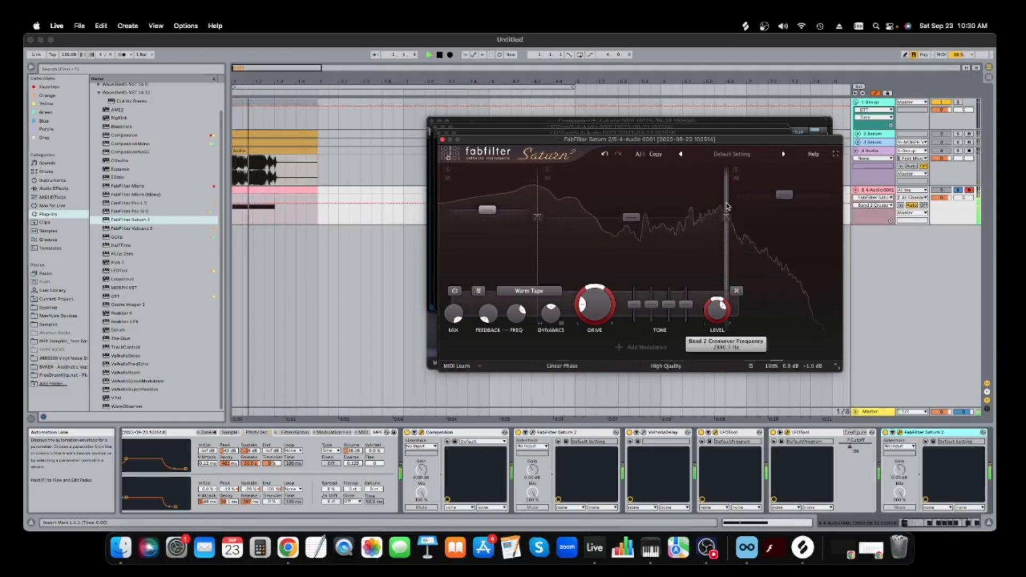
pyautogui.press('space')
# - Close the open plug-in windows and open the first LFOTool, which holds the Reverb filter
pyautogui.click(715, 434)
pyautogui.click(442, 140)
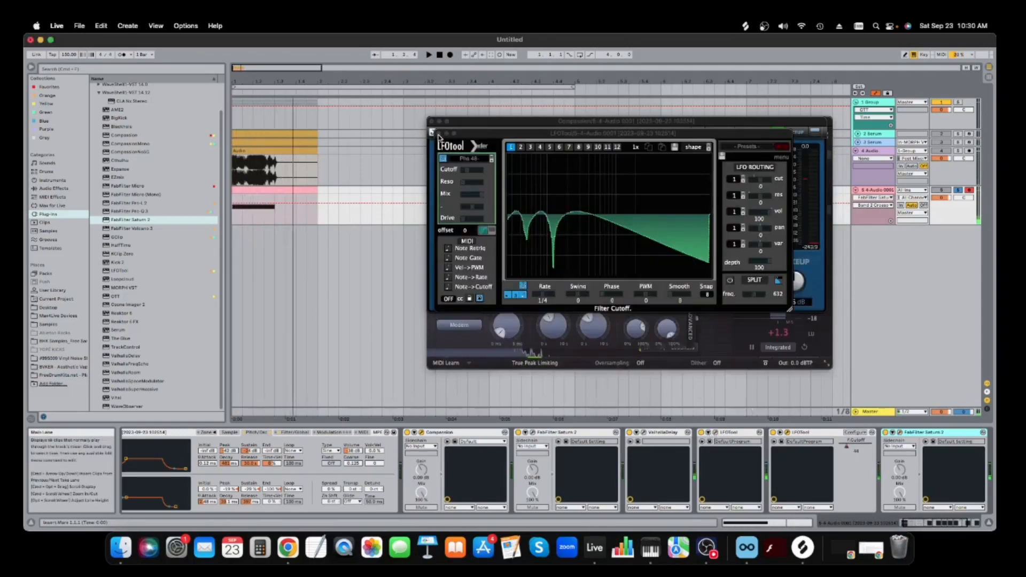
pyautogui.click(439, 133)
pyautogui.click(431, 122)
pyautogui.click(432, 122)
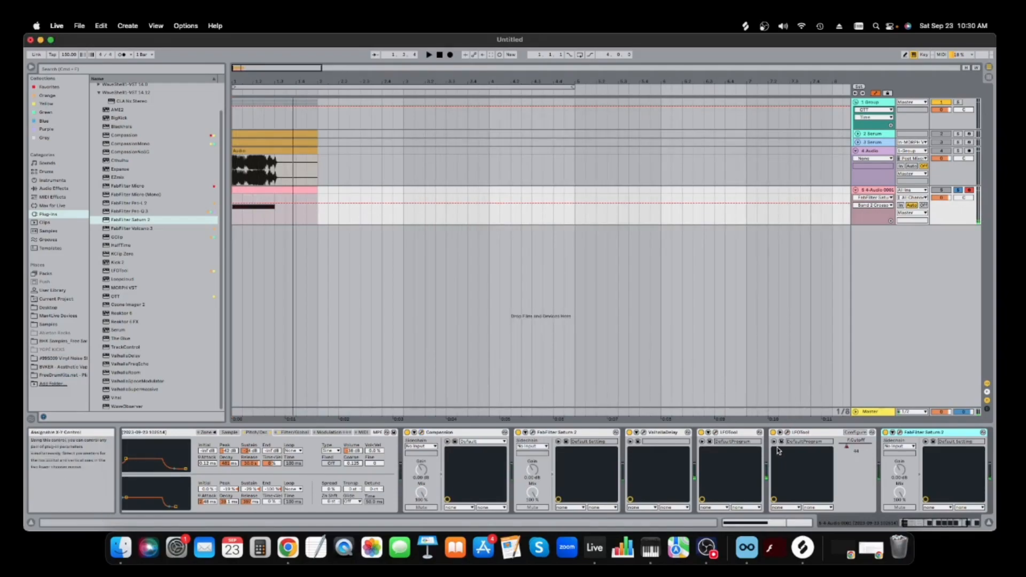
pyautogui.click(715, 433)
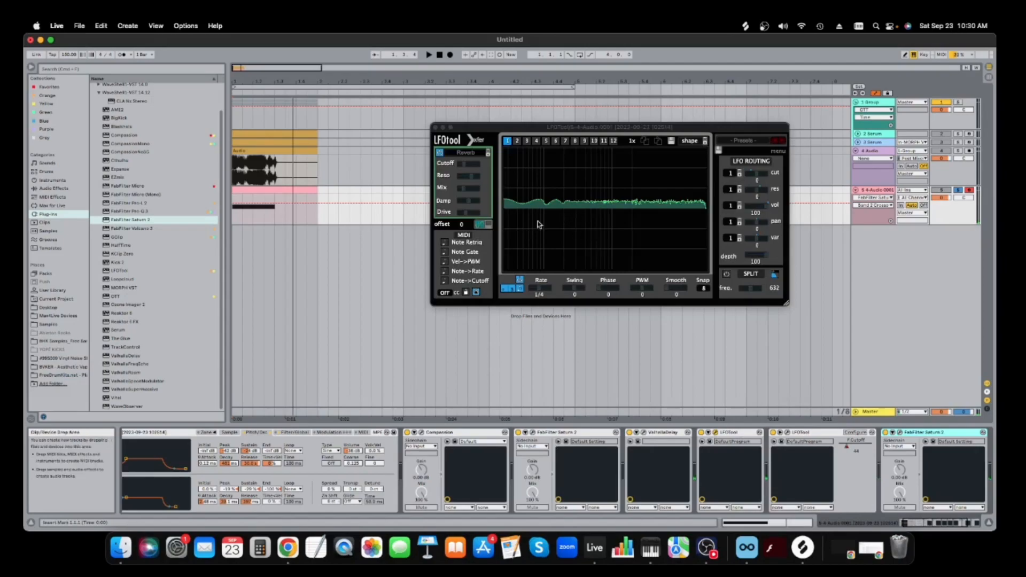
# - Automate the Reverb filter's cutoff in the first LFOTool around the clip's second beat and audition the result
pyautogui.click(466, 165)
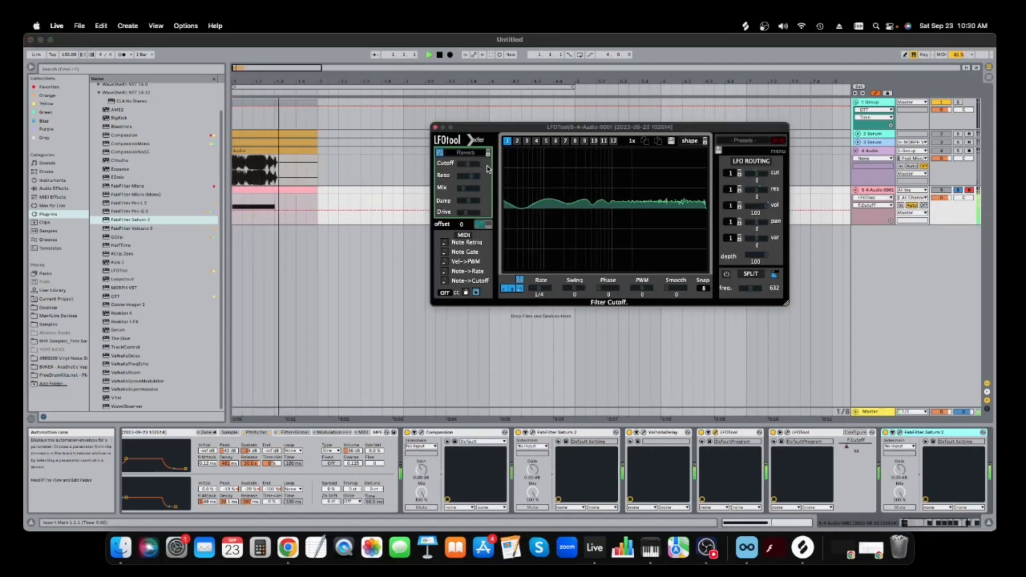
pyautogui.moveTo(254, 211); pyautogui.dragTo(254, 205)
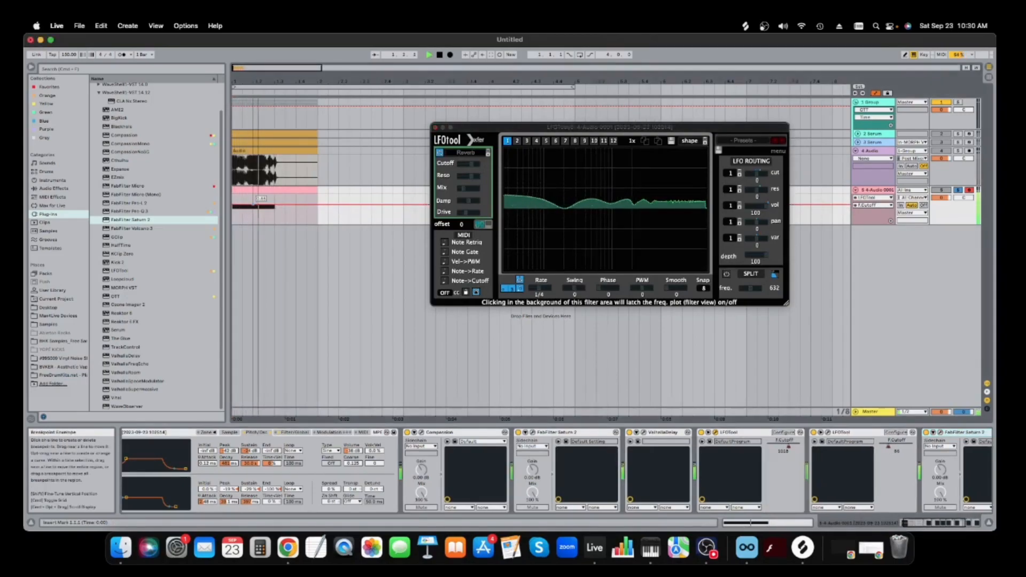
pyautogui.press('space')
pyautogui.press('space')
pyautogui.moveTo(254, 221); pyautogui.dragTo(254, 216)
pyautogui.press('space')
# - Adjust the drive, mix and resonance of the Reverb filter in the first LFOTool while auditioning the clip
pyautogui.click(463, 213)
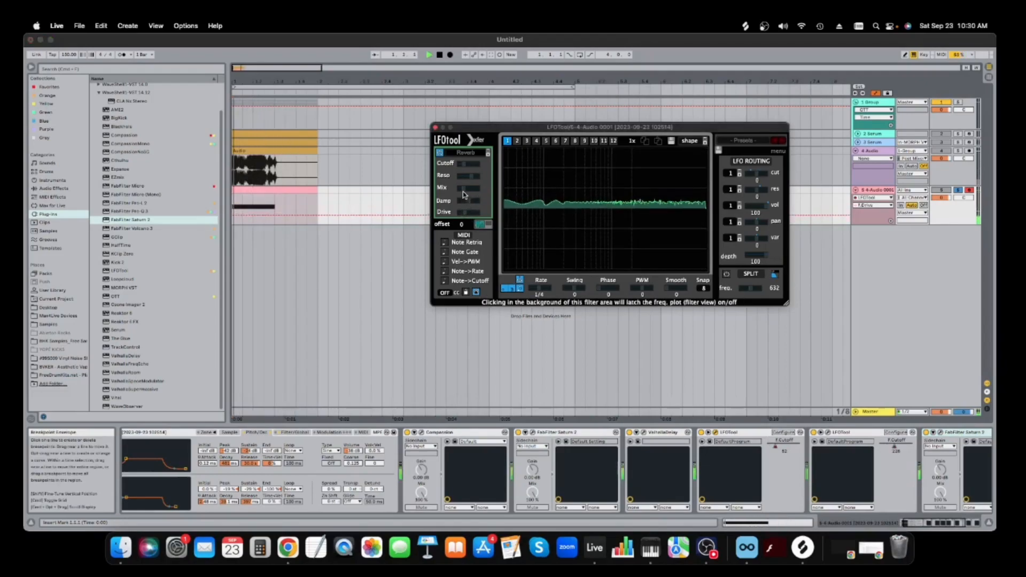
pyautogui.press('space')
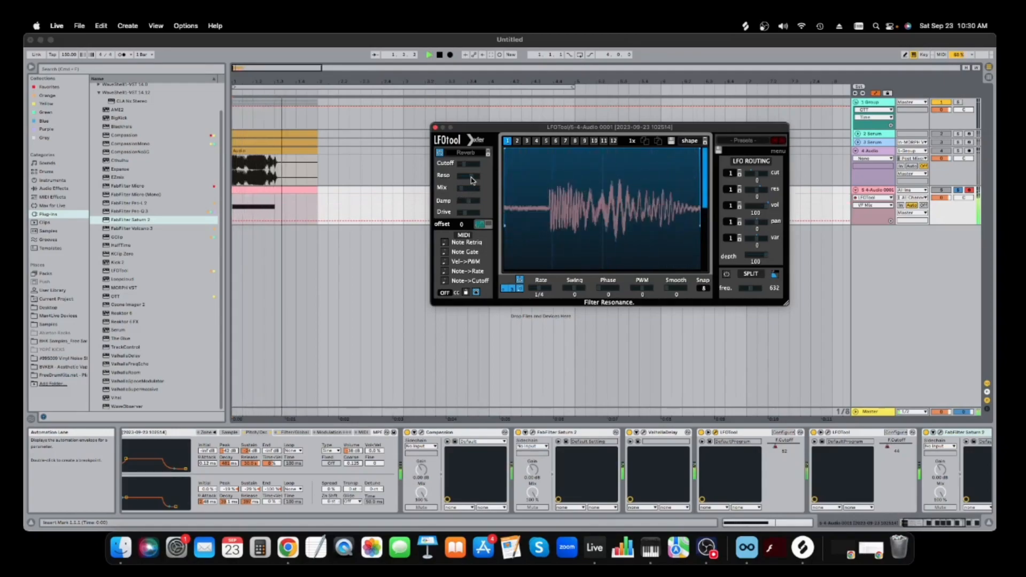
pyautogui.press('space')
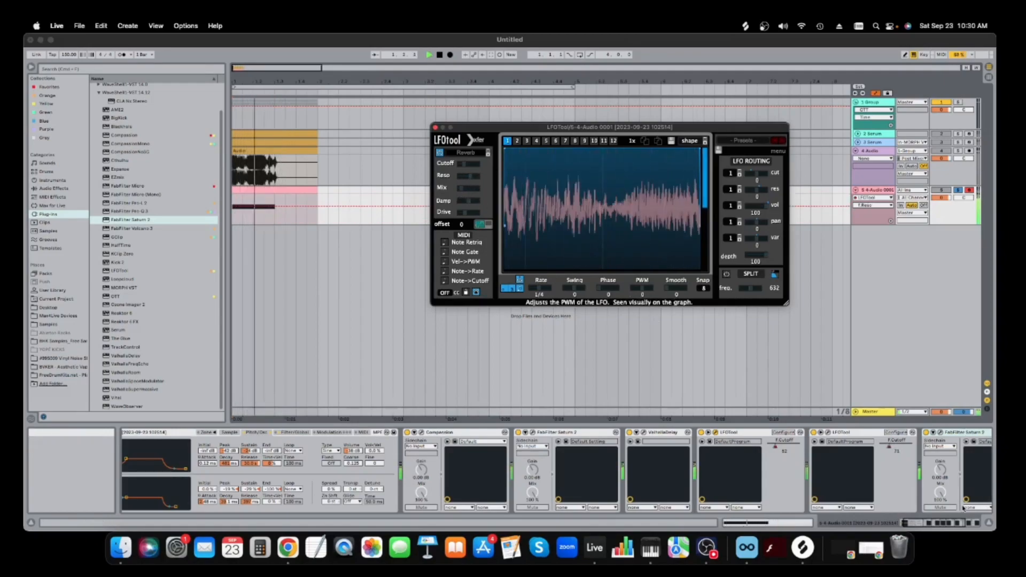
# - Try different coarse tuning and volume settings for the modulation oscillator in Sampler while playing the clip
pyautogui.click(181, 454)
pyautogui.press('space')
pyautogui.moveTo(394, 453); pyautogui.dragTo(396, 427)
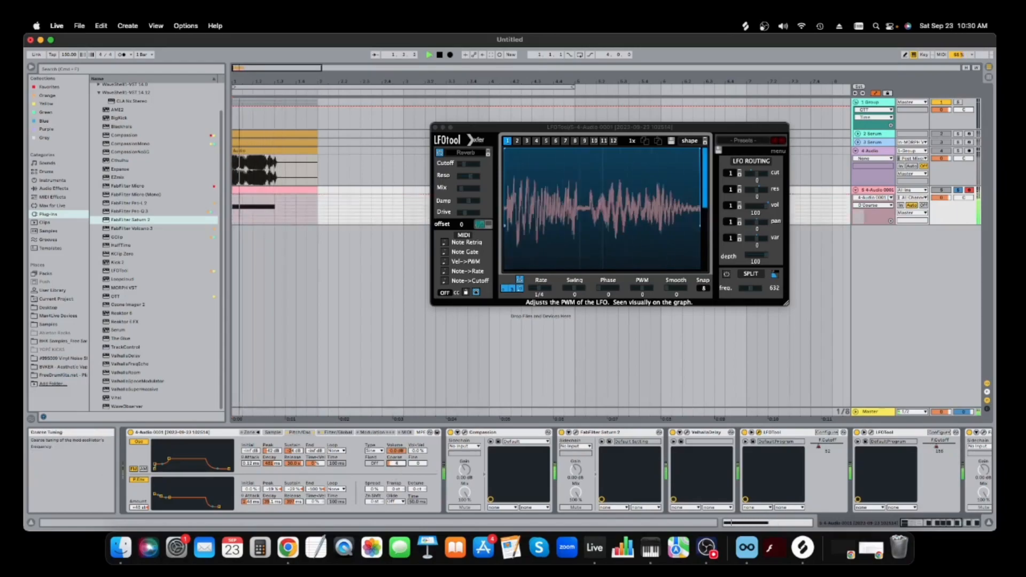
pyautogui.moveTo(396, 463); pyautogui.dragTo(396, 465)
pyautogui.press('space')
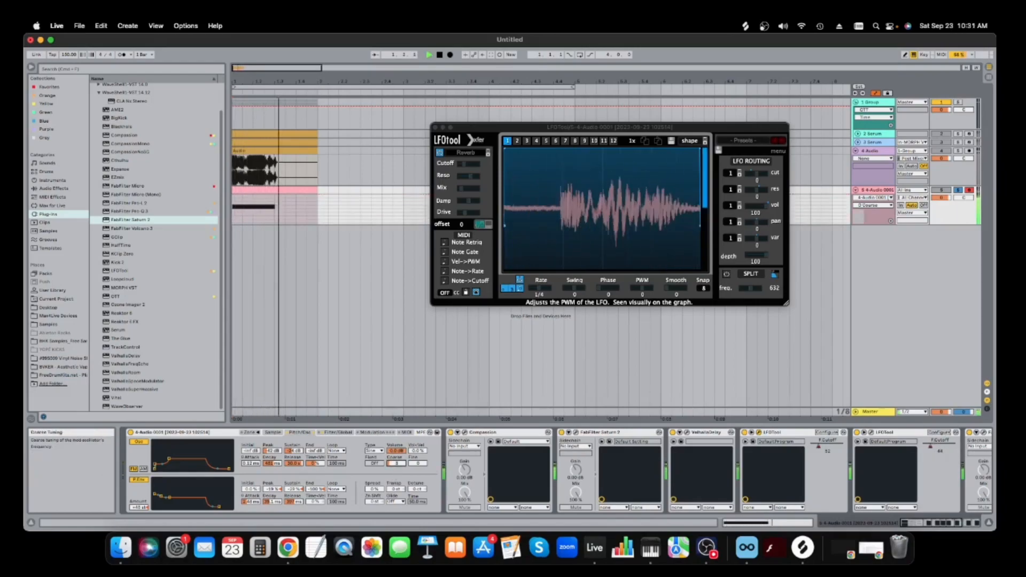
pyautogui.moveTo(396, 451); pyautogui.dragTo(396, 472)
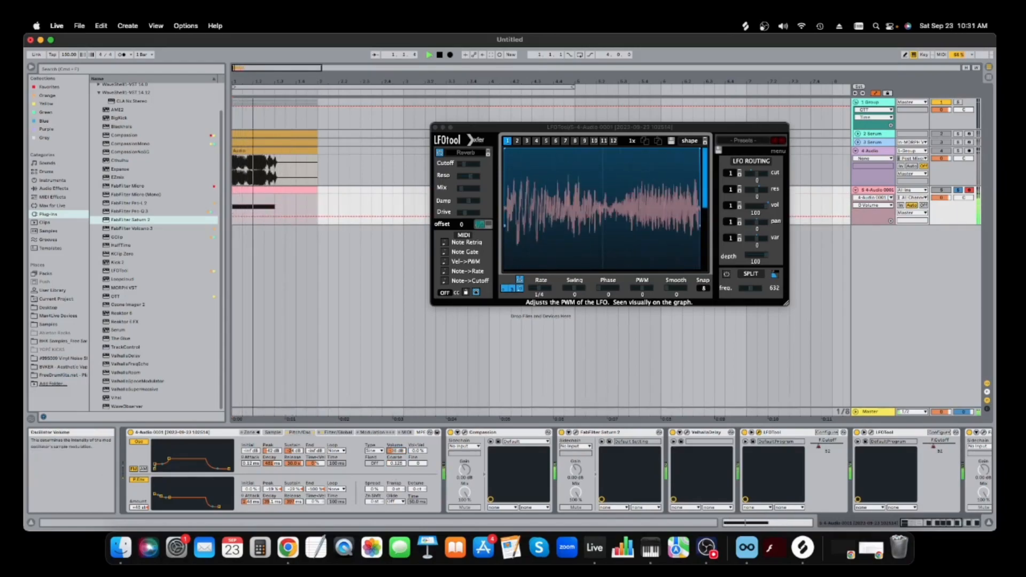
pyautogui.press('space')
# - Adjust the frequency and resonance of Sampler's filter while auditioning the clip
pyautogui.click(337, 432)
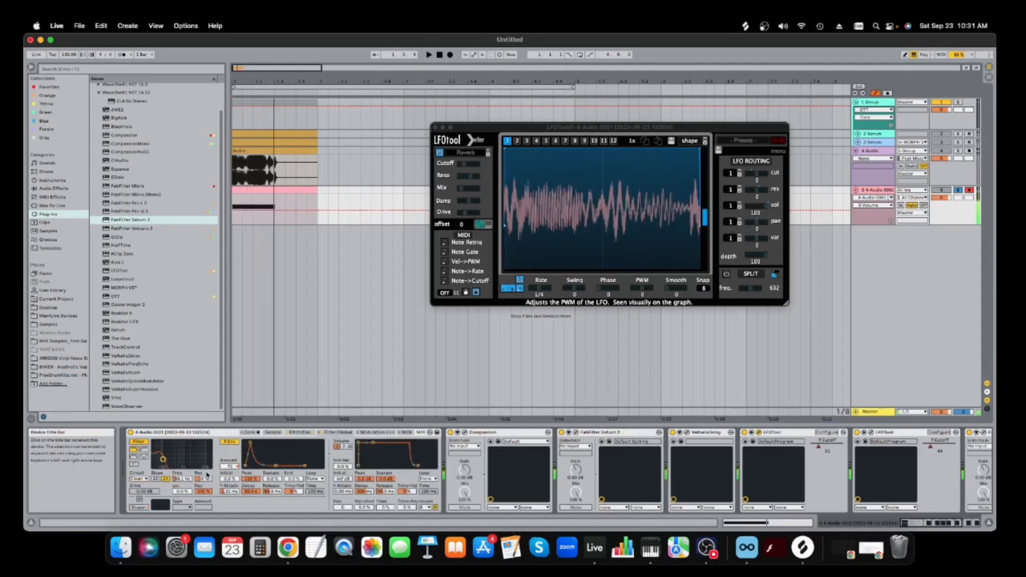
pyautogui.press('space')
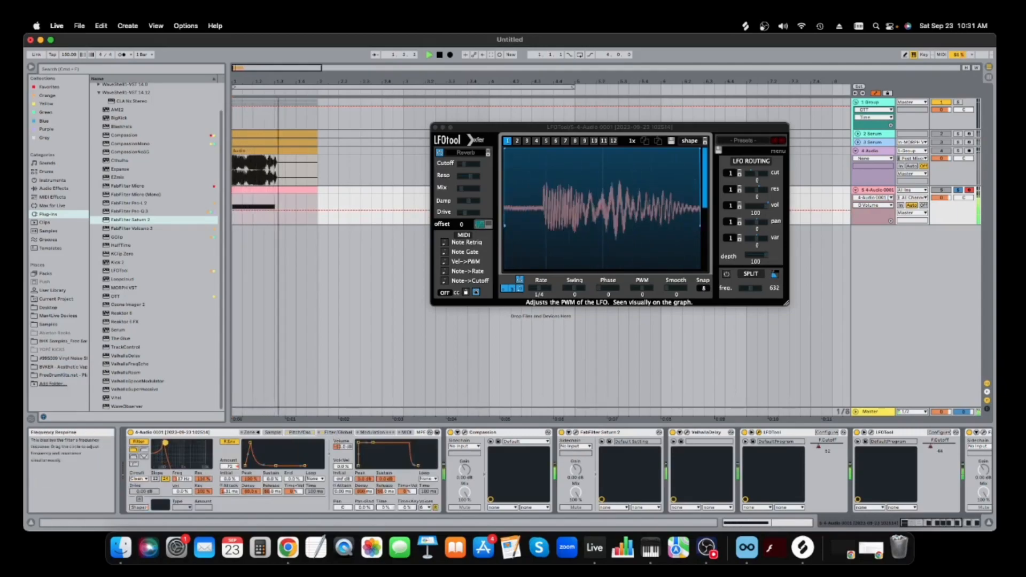
pyautogui.press('space')
pyautogui.press('space')
pyautogui.moveTo(159, 442); pyautogui.dragTo(162, 458)
pyautogui.press('space')
pyautogui.press('space')
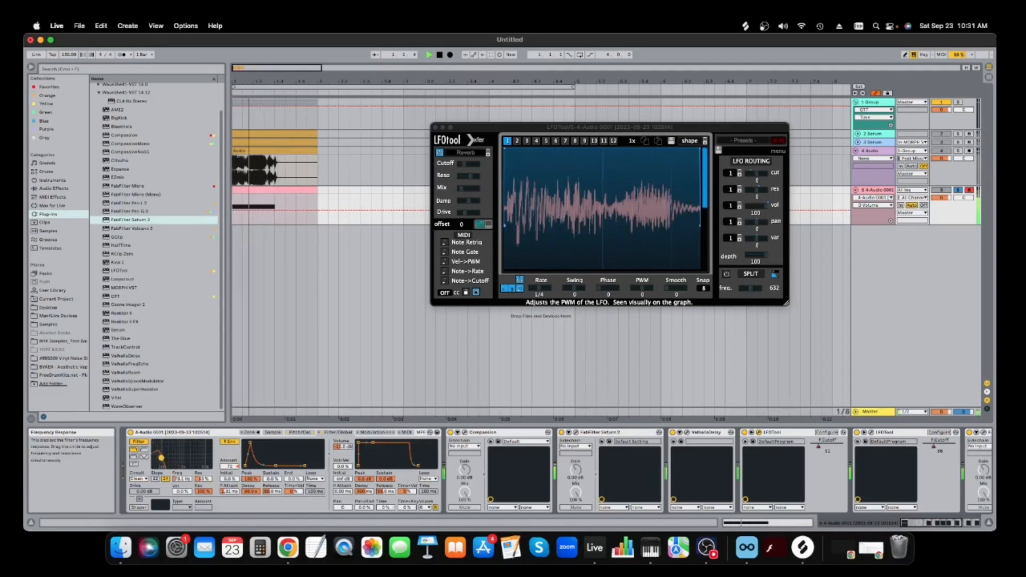
pyautogui.press('space')
# - Reshape Sampler's filter envelope, lengthen the volume envelope's attack and audition the clip
pyautogui.click(230, 467)
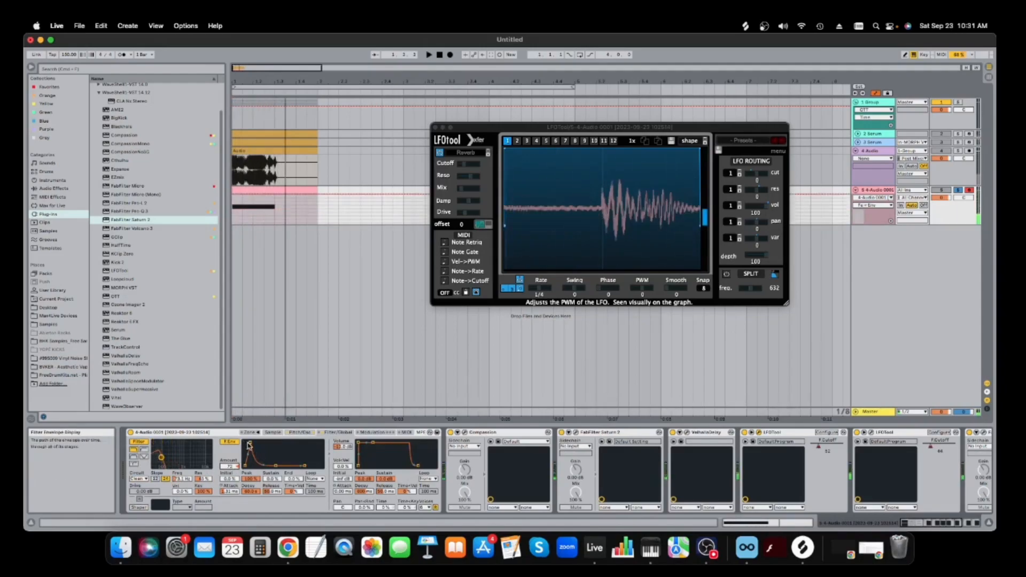
pyautogui.moveTo(250, 456); pyautogui.dragTo(268, 445)
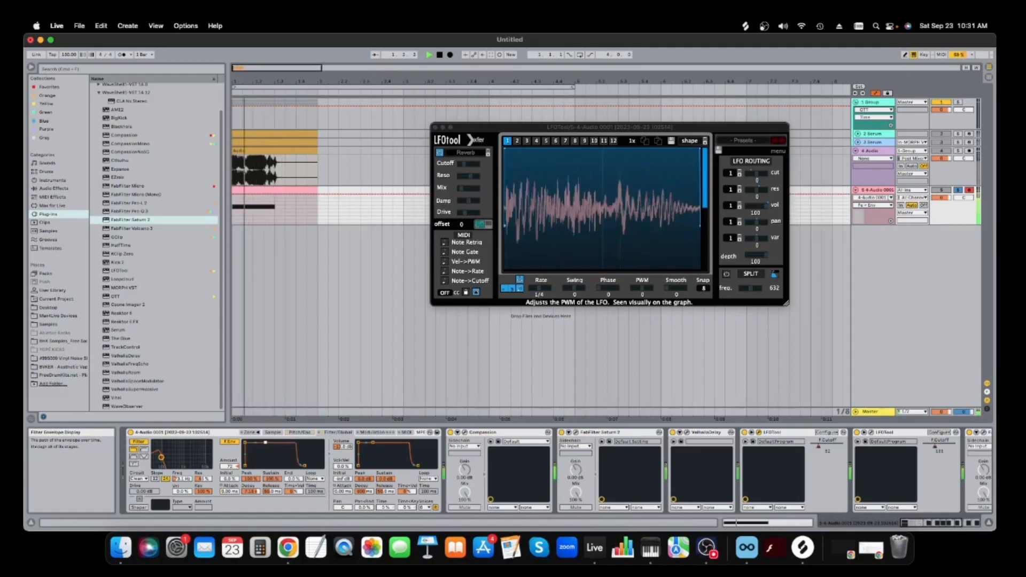
pyautogui.press('space')
pyautogui.moveTo(356, 441); pyautogui.dragTo(369, 441)
pyautogui.press('space')
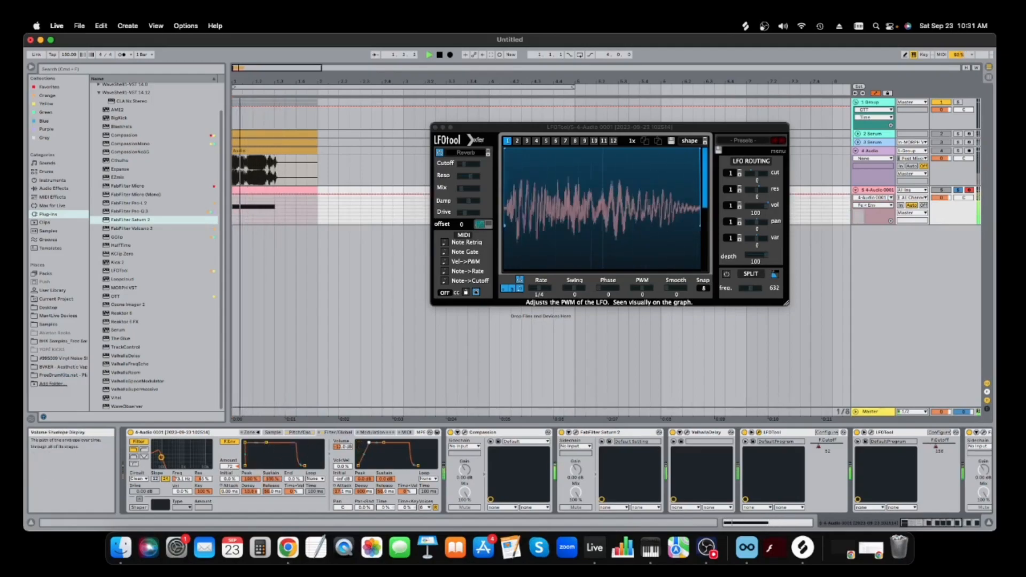
pyautogui.click(376, 432)
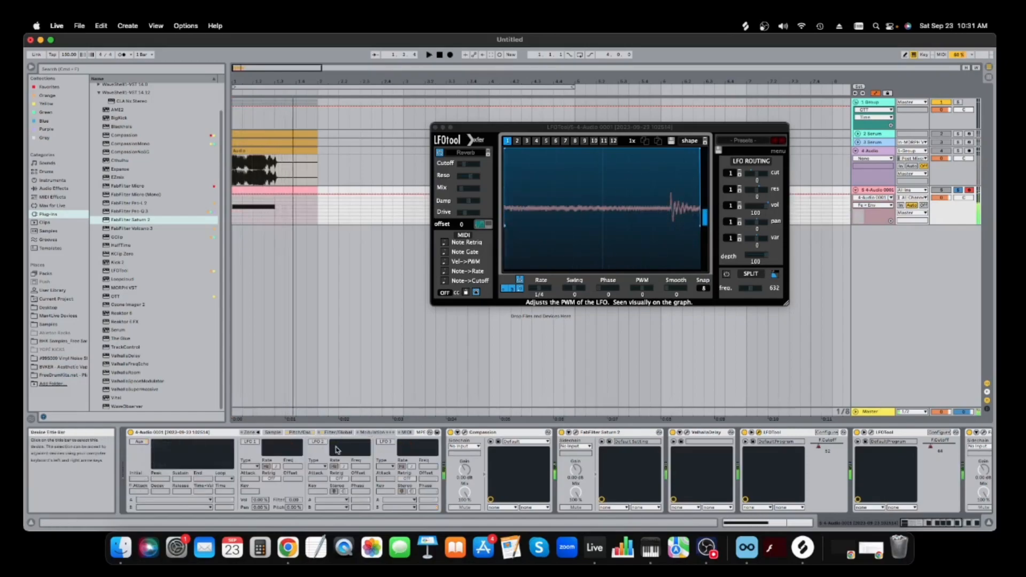
pyautogui.press('space')
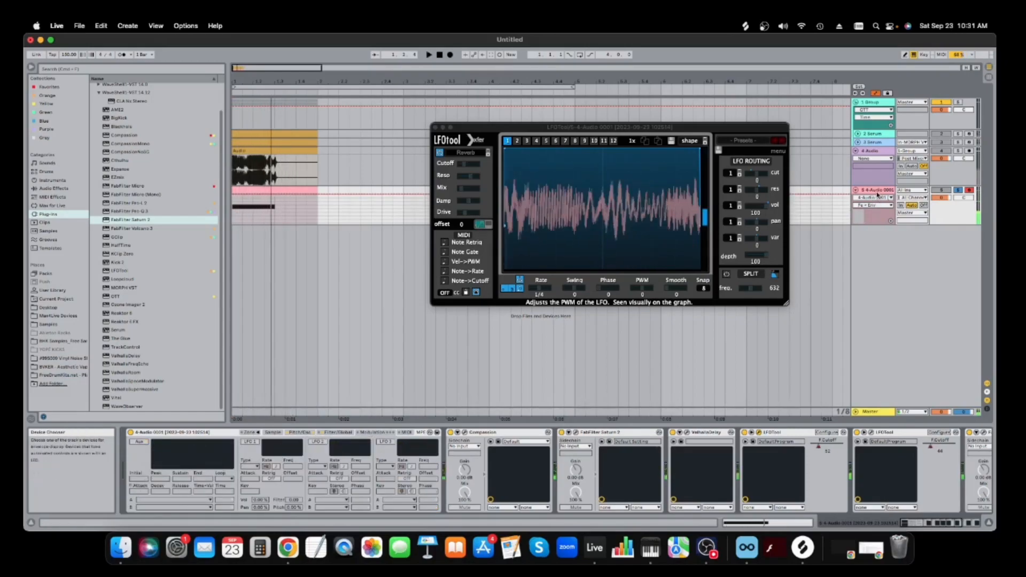
# - Freeze the 4-Audio-0001 track, close the LFOTool window and flatten the track to audio
pyautogui.rightClick(878, 194)
pyautogui.click(902, 262)
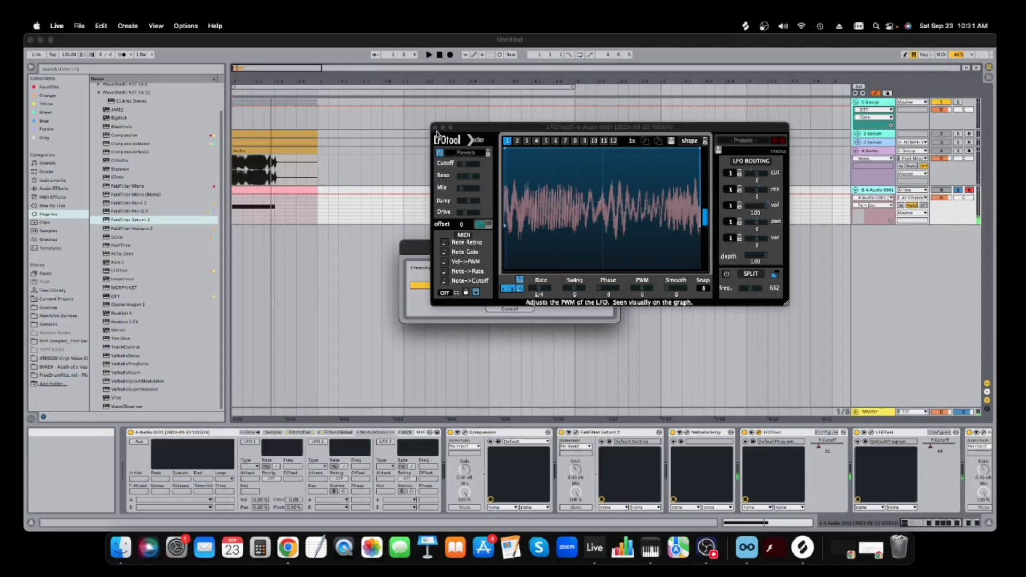
pyautogui.moveTo(443, 129); pyautogui.dragTo(472, 153)
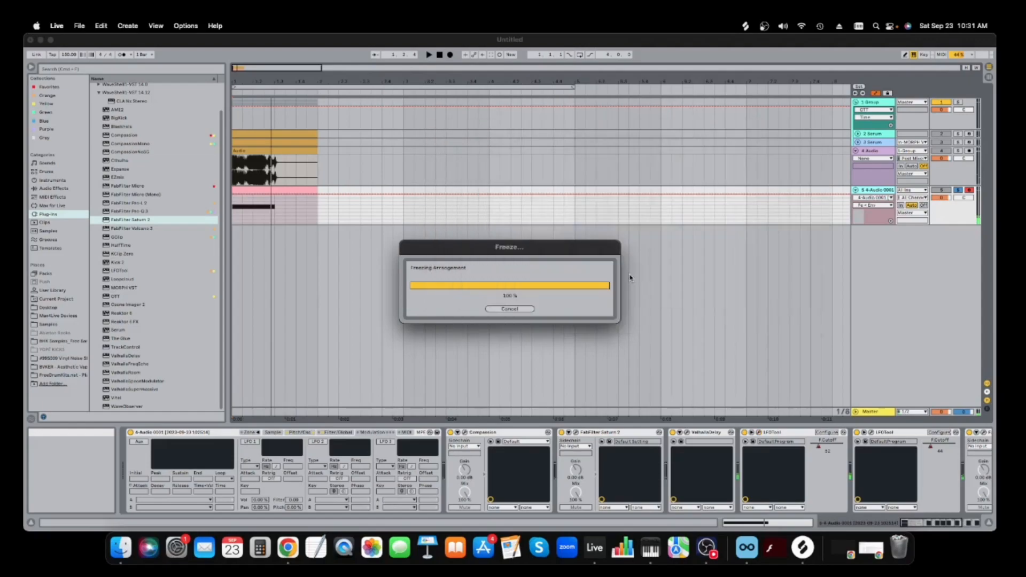
pyautogui.rightClick(880, 192)
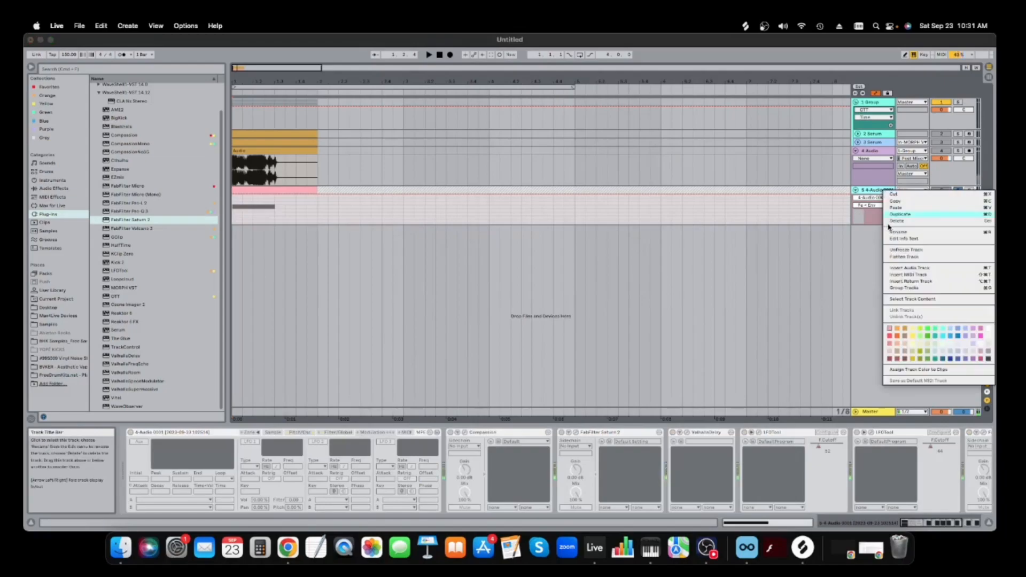
pyautogui.click(904, 256)
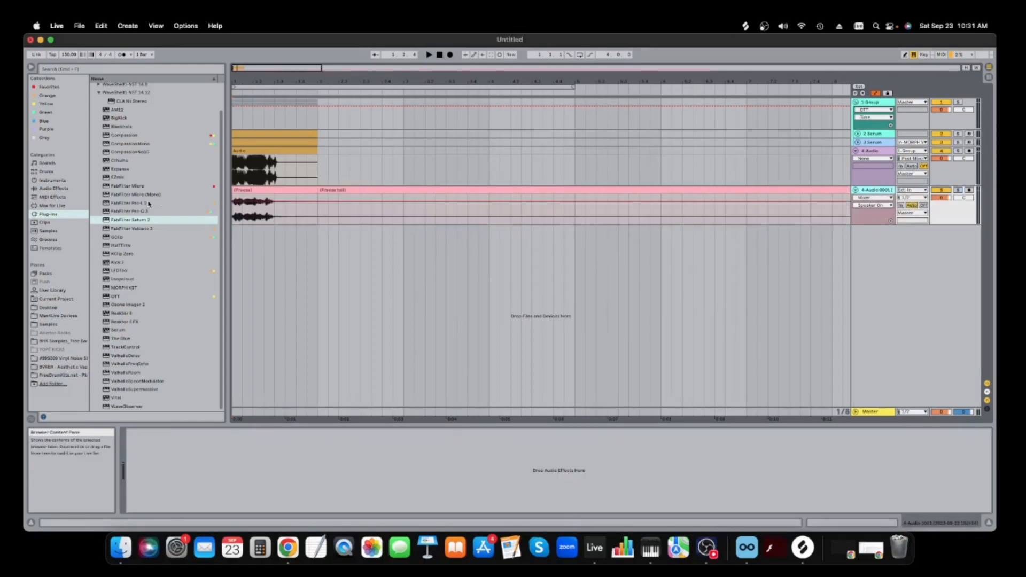
# - Load the first bar of the flattened audio into a Simpler on a new track and crop the sample
pyautogui.click(61, 181)
pyautogui.moveTo(114, 183); pyautogui.dragTo(893, 299)
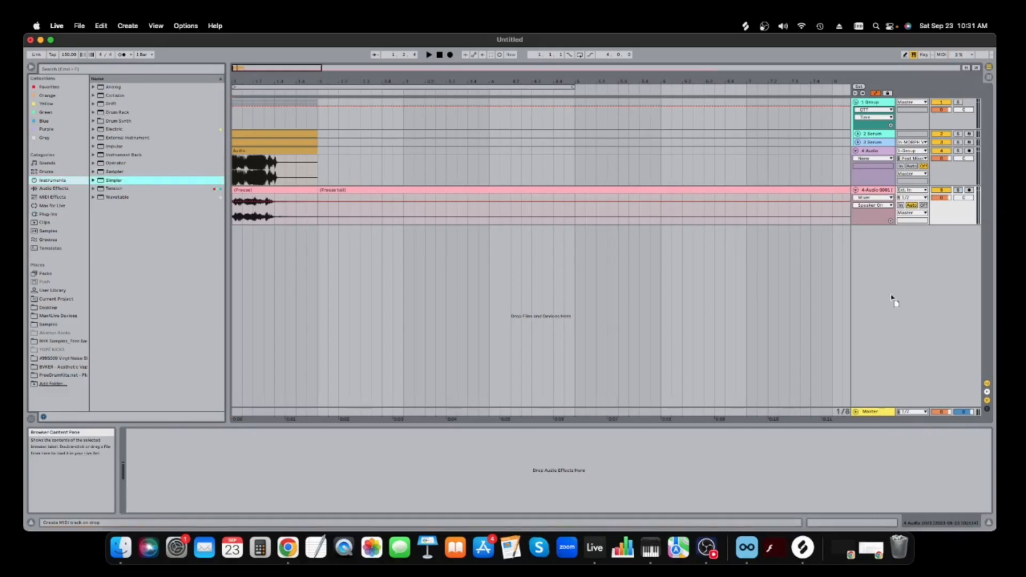
pyautogui.moveTo(282, 192); pyautogui.dragTo(264, 461)
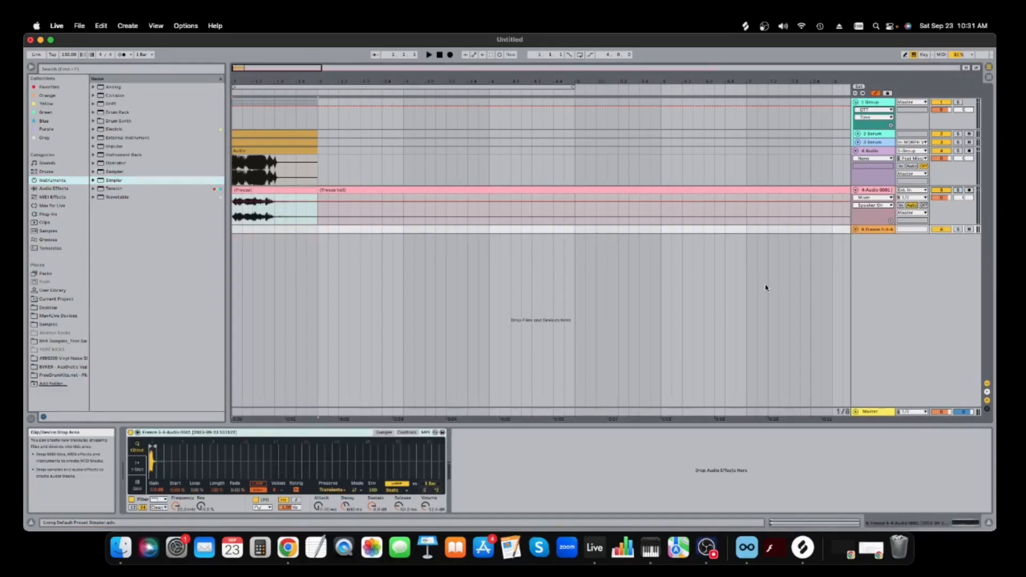
pyautogui.click(394, 484)
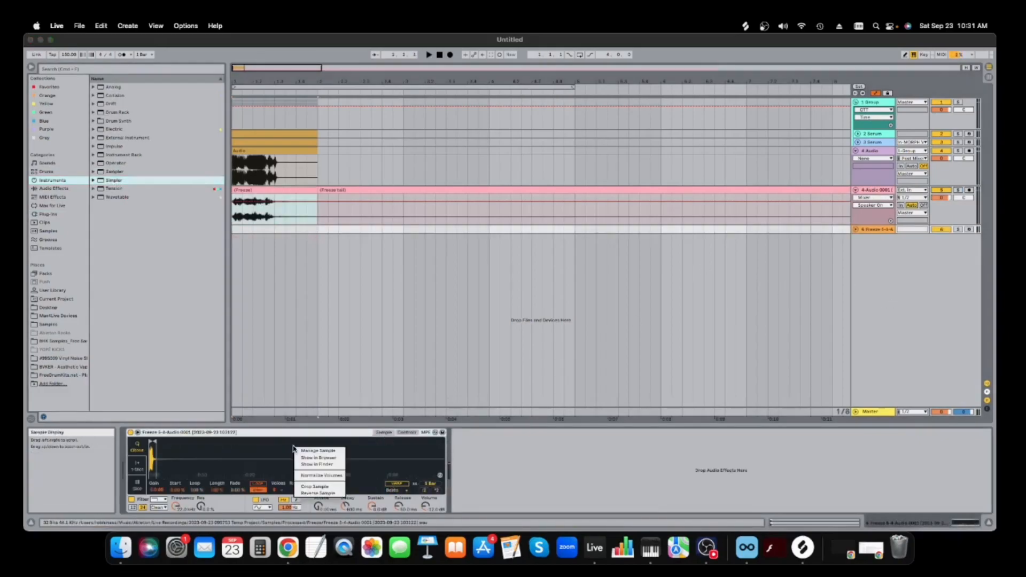
pyautogui.click(315, 487)
# - Arm the Simpler track, normalize the cropped sample's volume and test the filter cutoff frequency
pyautogui.click(969, 230)
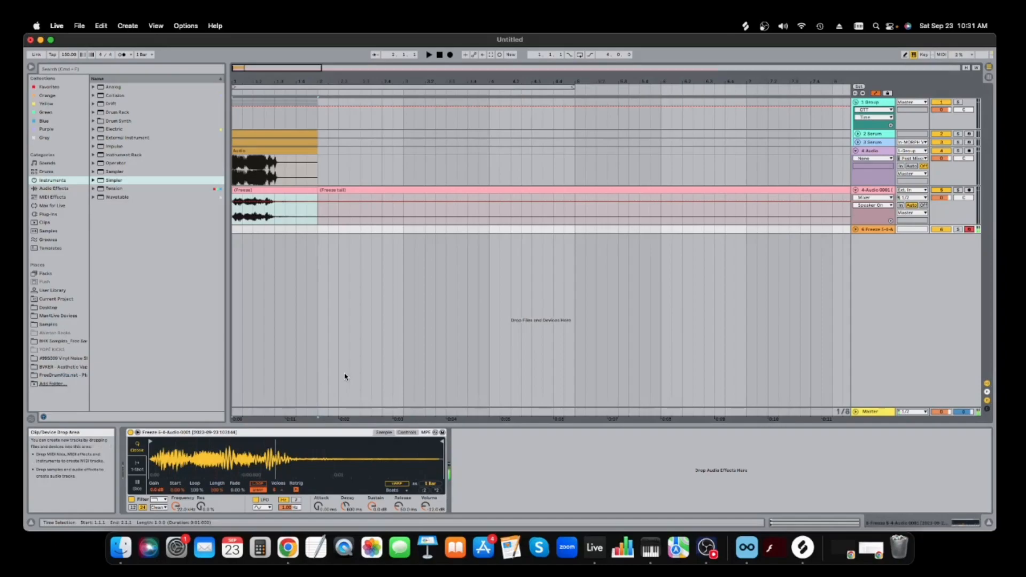
pyautogui.press('x')
pyautogui.press('a')
pyautogui.rightClick(326, 446)
pyautogui.click(365, 480)
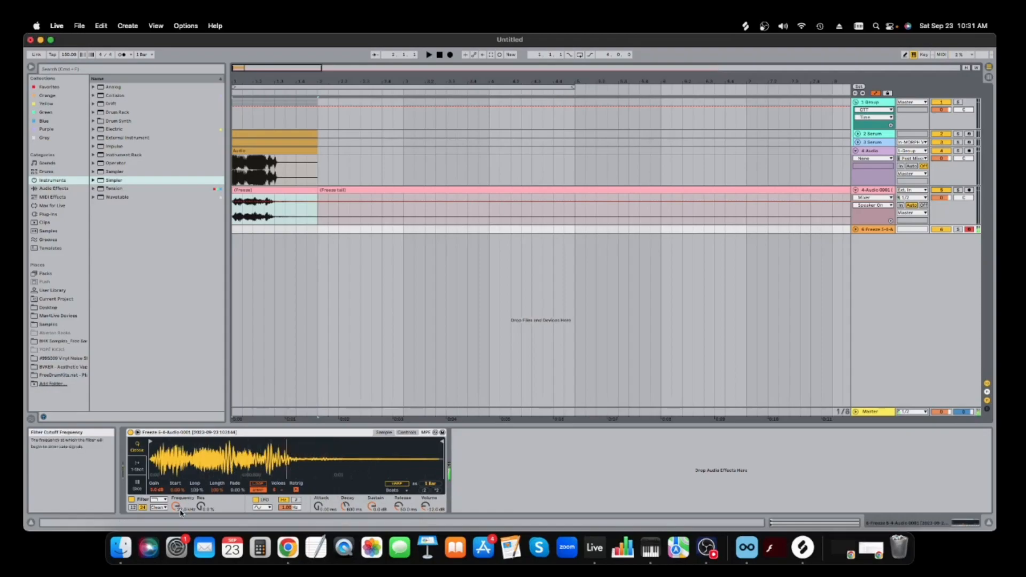
pyautogui.moveTo(176, 506); pyautogui.dragTo(176, 529)
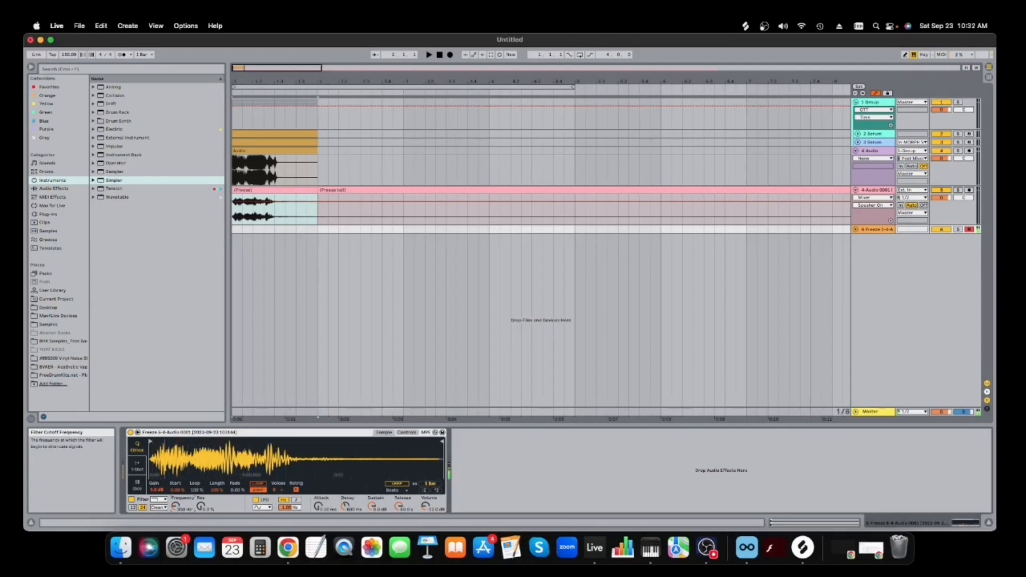
pyautogui.moveTo(175, 506); pyautogui.dragTo(176, 494)
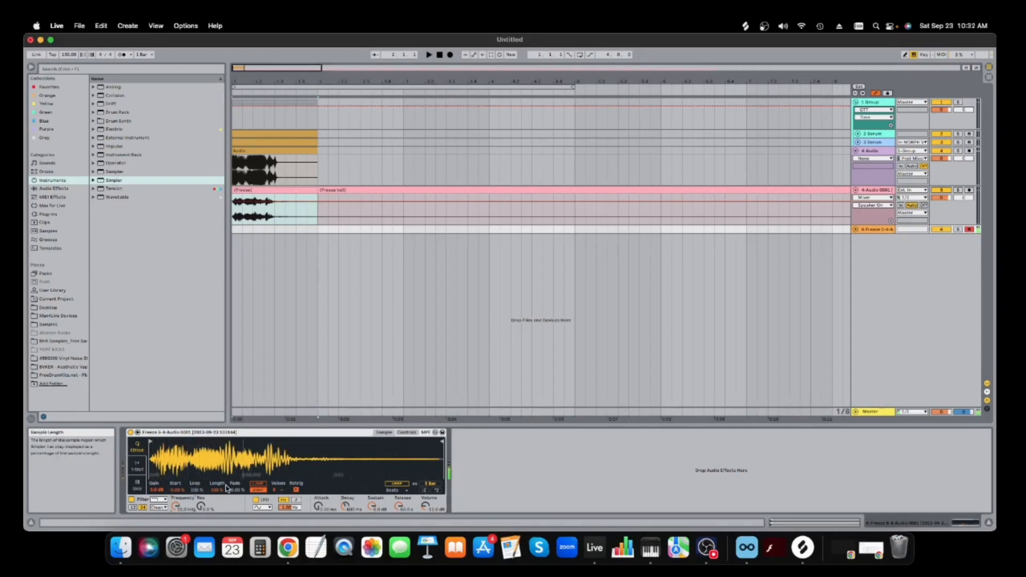
# - Delete the group and the audio tracks, keeping only the Simpler track
pyautogui.click(884, 104)
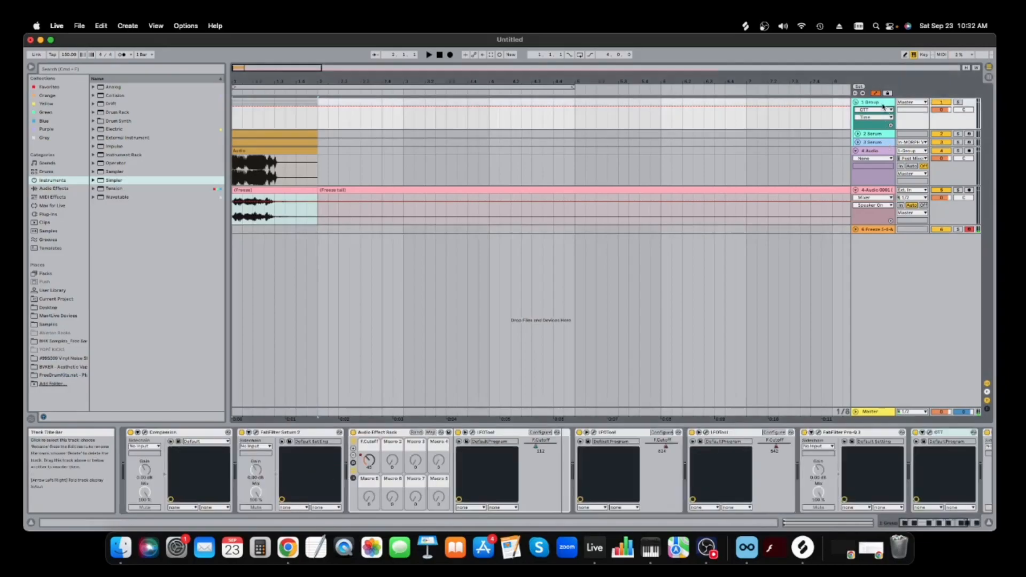
pyautogui.press('Delete')
pyautogui.press('Delete')
pyautogui.press('Delete')
# - Insert a new MIDI track and remove the Simpler track and the extra audio track
pyautogui.rightClick(885, 131)
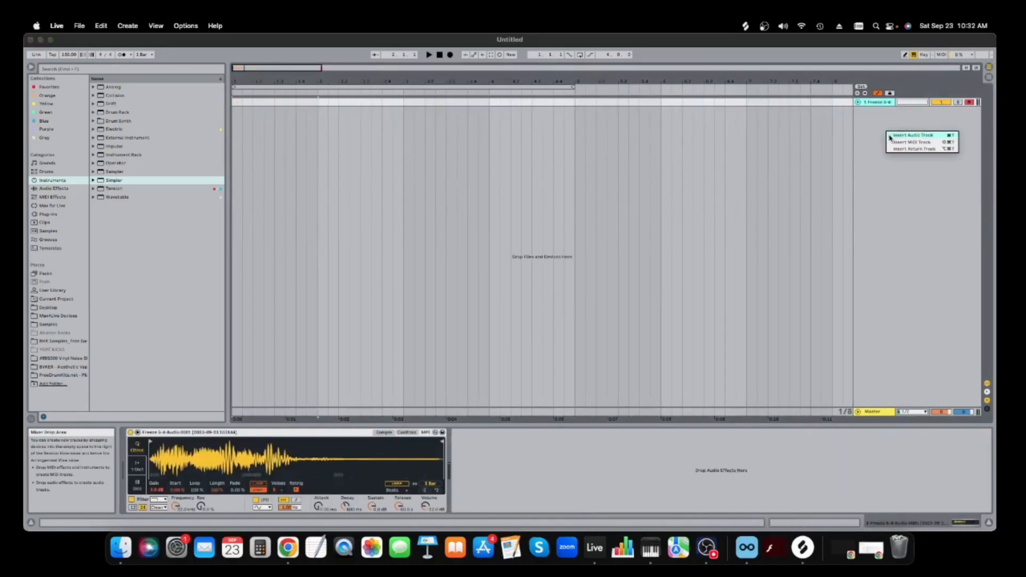
pyautogui.click(889, 135)
pyautogui.rightClick(878, 101)
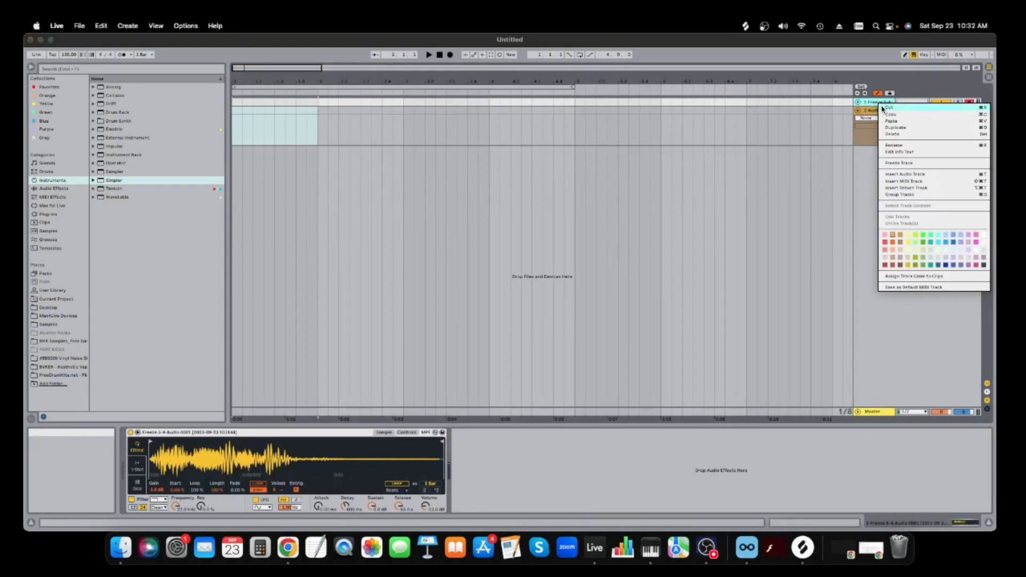
pyautogui.click(887, 109)
pyautogui.rightClick(881, 103)
pyautogui.click(870, 165)
pyautogui.rightClick(868, 164)
pyautogui.click(880, 176)
pyautogui.click(872, 102)
pyautogui.press('Delete')
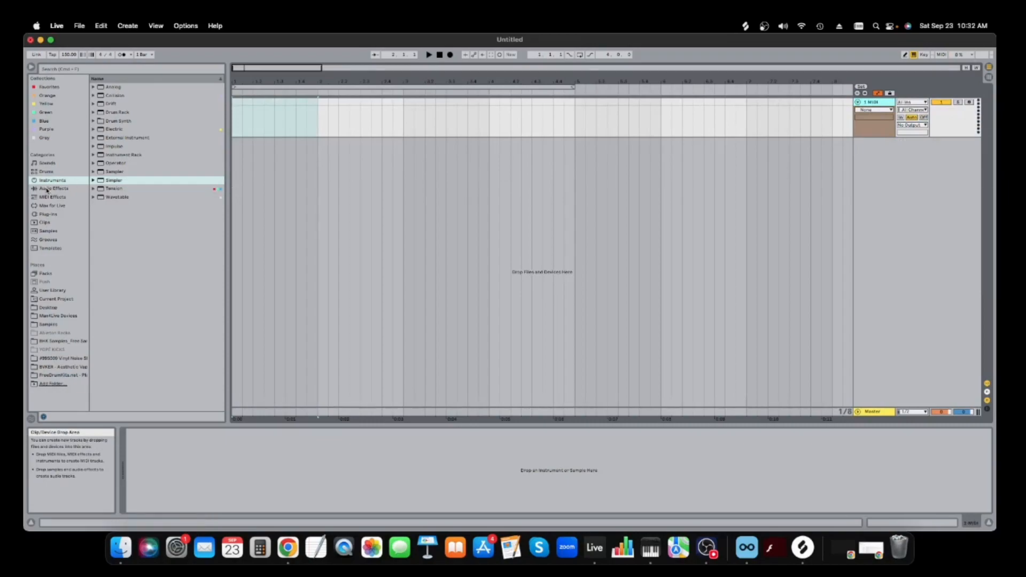
pyautogui.click(706, 547)
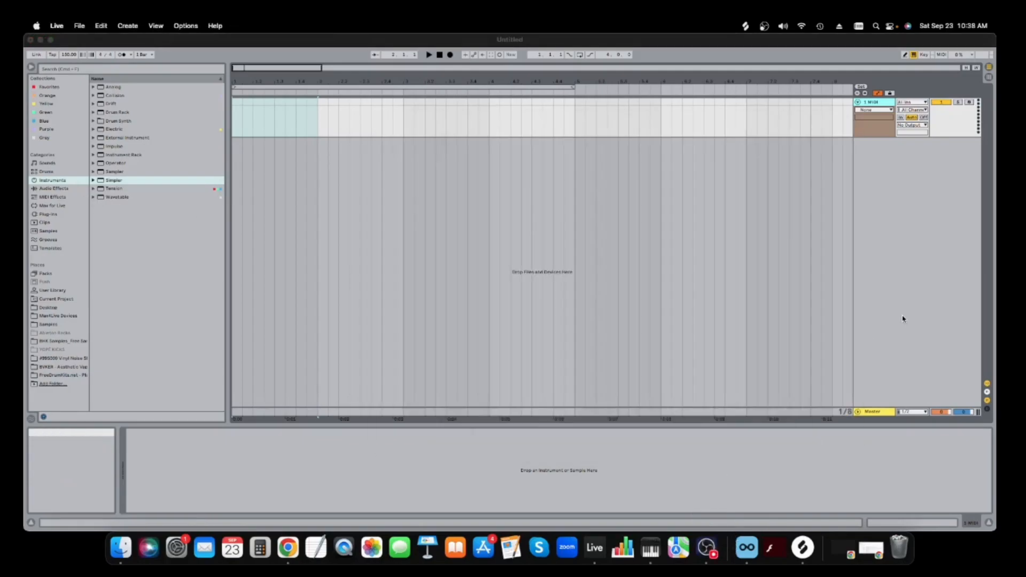
pyautogui.click(903, 319)
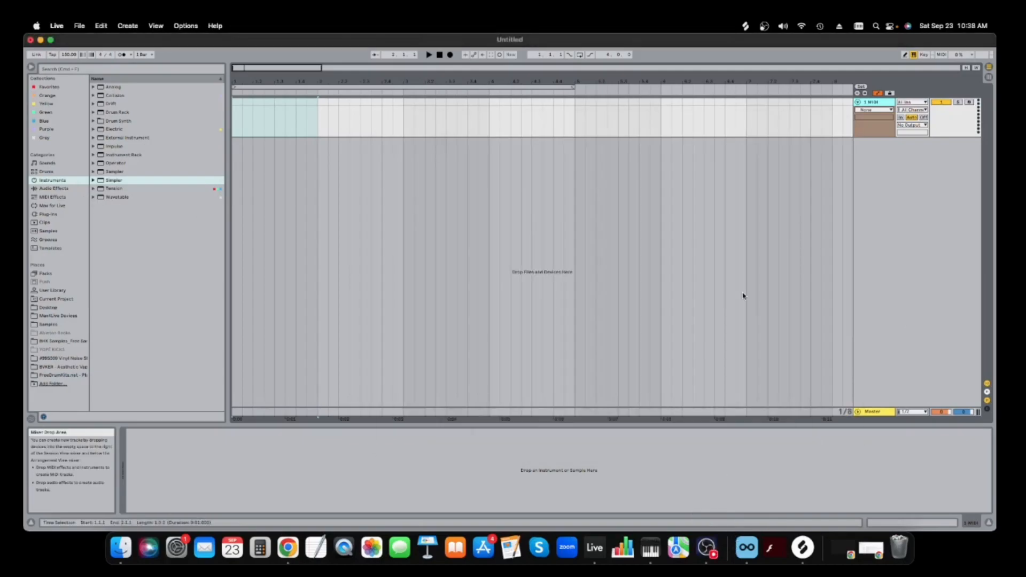
# - Load the Serum plug-in onto the MIDI track, reposition its window and select the track's first bar
pyautogui.click(60, 221)
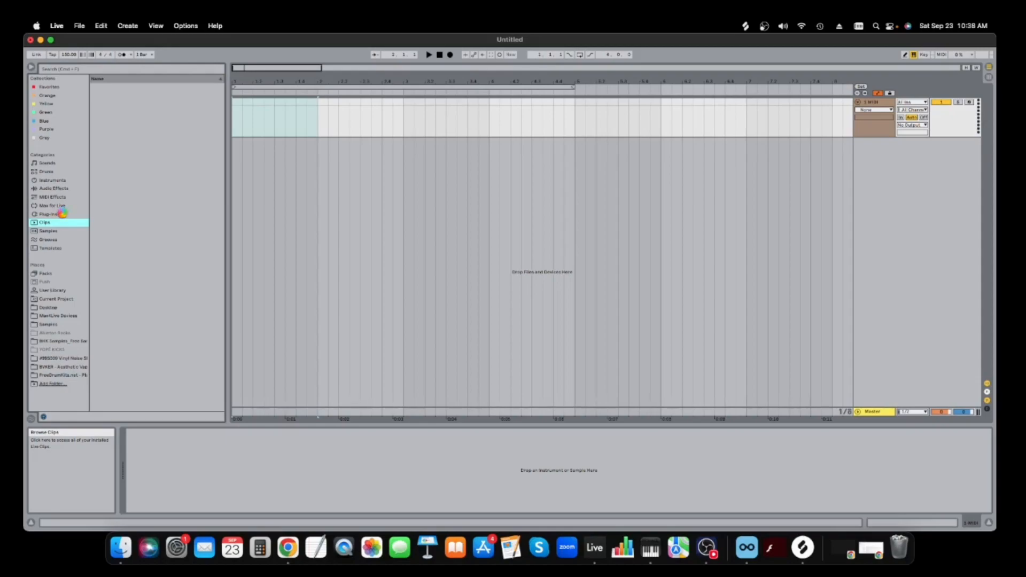
pyautogui.click(62, 214)
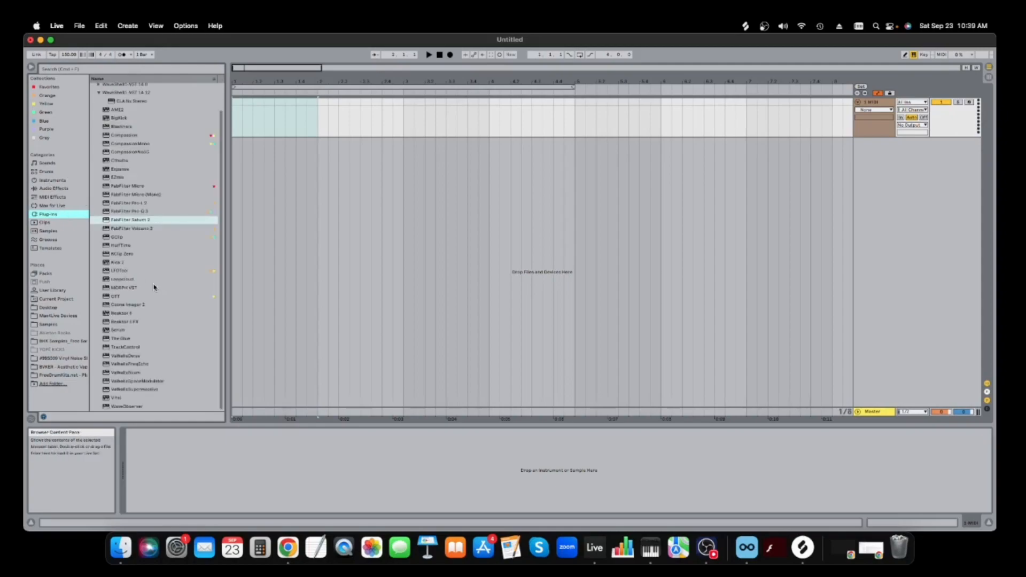
pyautogui.click(114, 330)
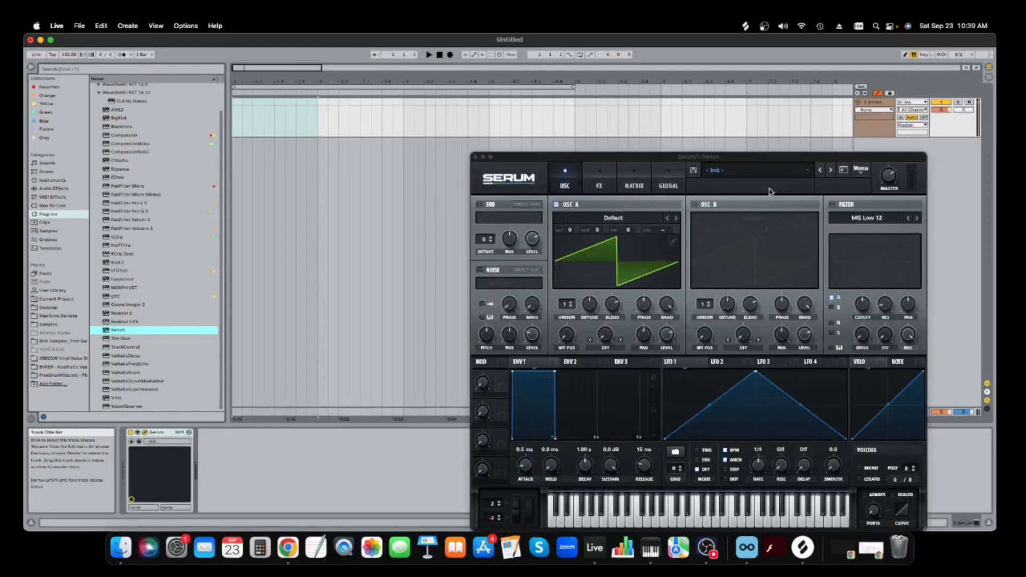
pyautogui.moveTo(876, 157); pyautogui.dragTo(715, 114)
pyautogui.click(315, 103)
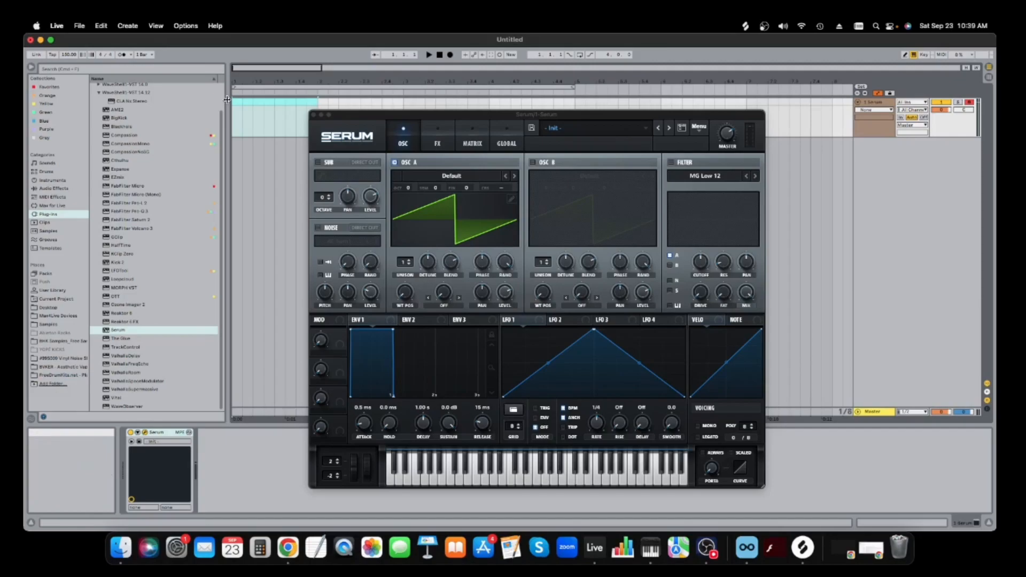
# - Insert a one-bar MIDI clip on the Serum track, close the Serum window and fill the bar with a single D#3 note
pyautogui.press('super+shift+m')
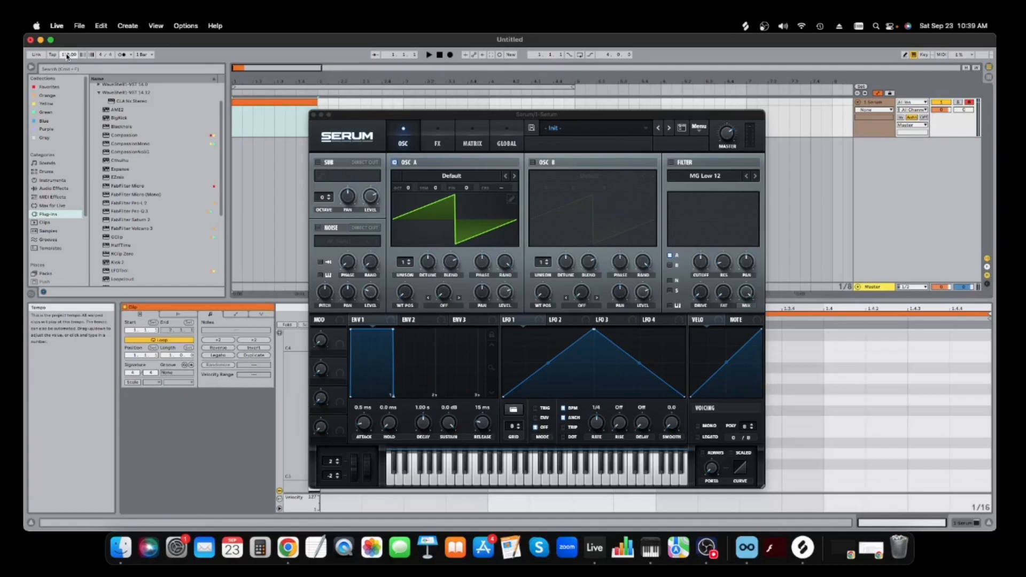
pyautogui.click(312, 117)
pyautogui.click(312, 116)
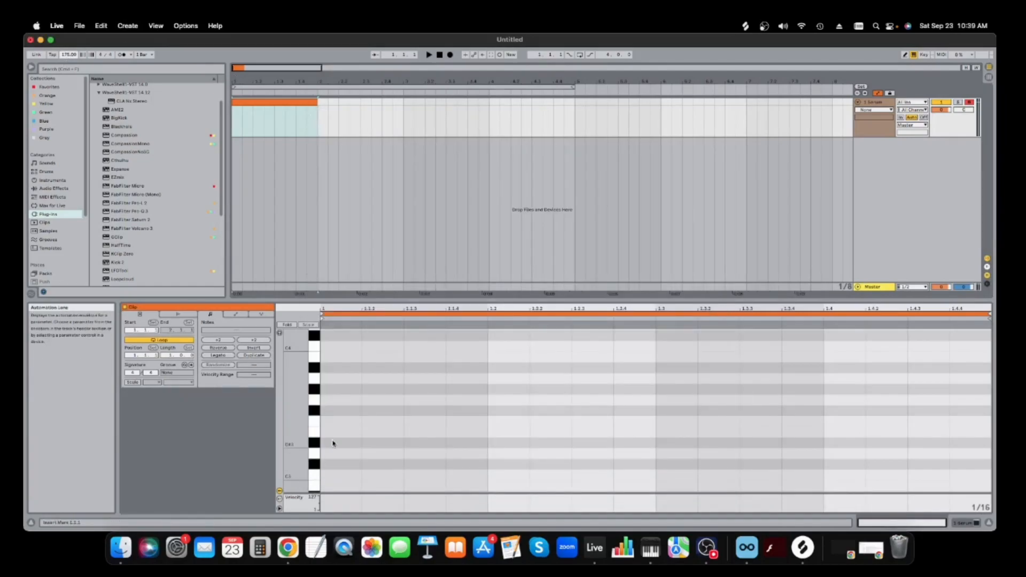
pyautogui.doubleClick(336, 444)
pyautogui.moveTo(362, 443); pyautogui.dragTo(990, 443)
pyautogui.press('space')
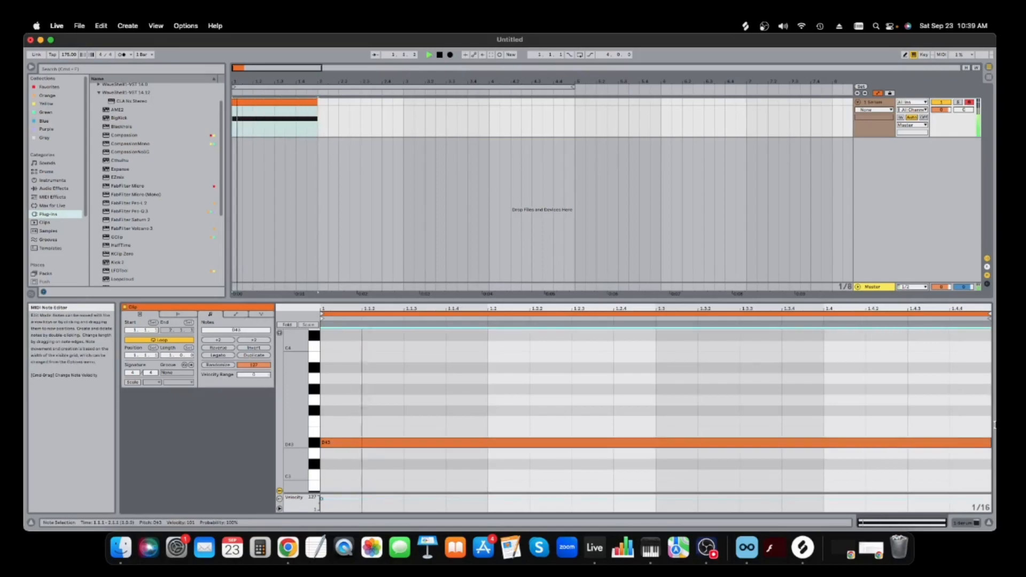
# - Turn on arrangement looping, shorten the loop to the first bar and play it back
pyautogui.click(580, 55)
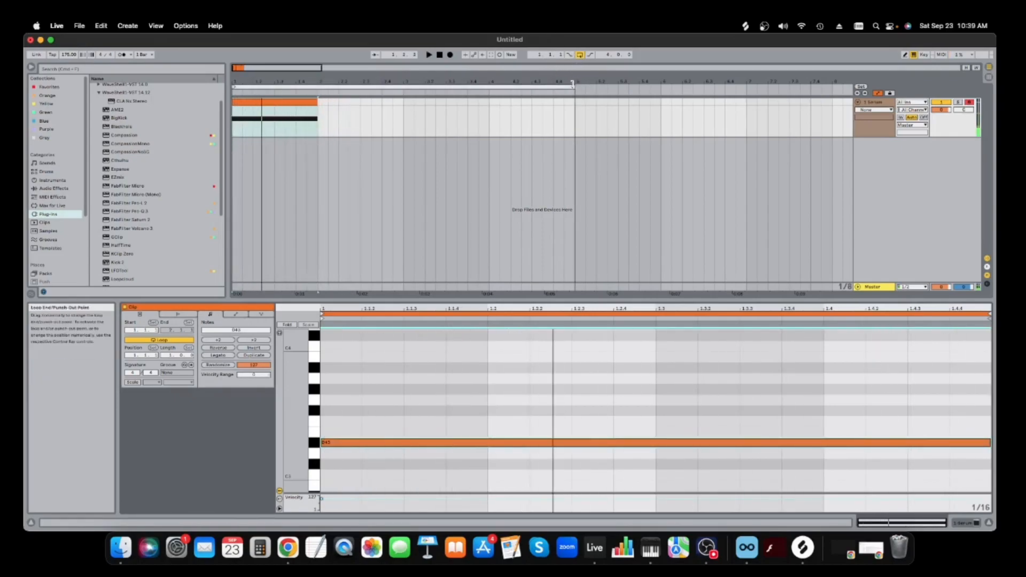
pyautogui.moveTo(573, 86); pyautogui.dragTo(317, 87)
pyautogui.press('space')
pyautogui.click(963, 523)
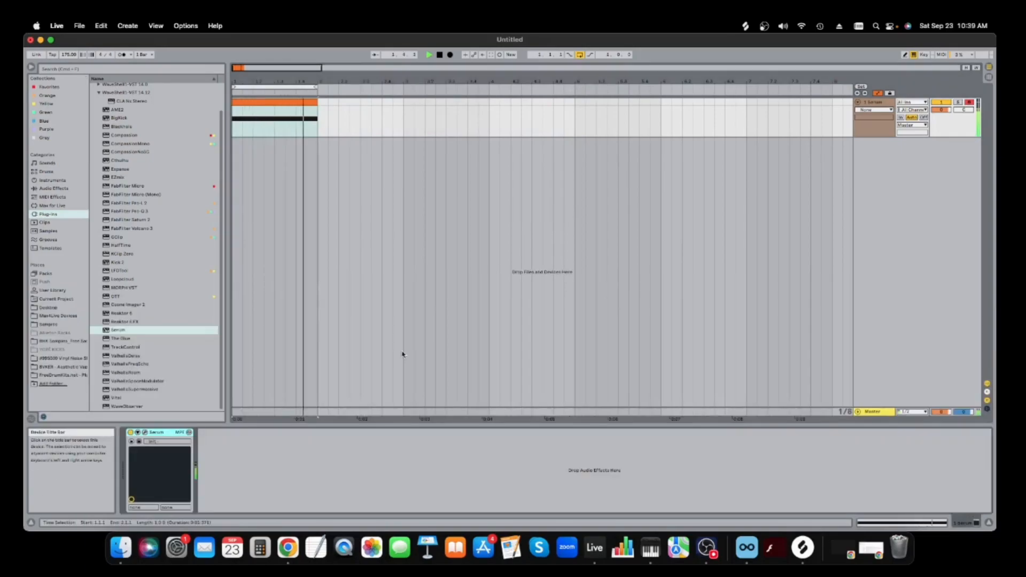
pyautogui.press('space')
# - Audition drum loops, breakbeats and Sci FX sounds near the end of the BHK samples folder
pyautogui.click(65, 342)
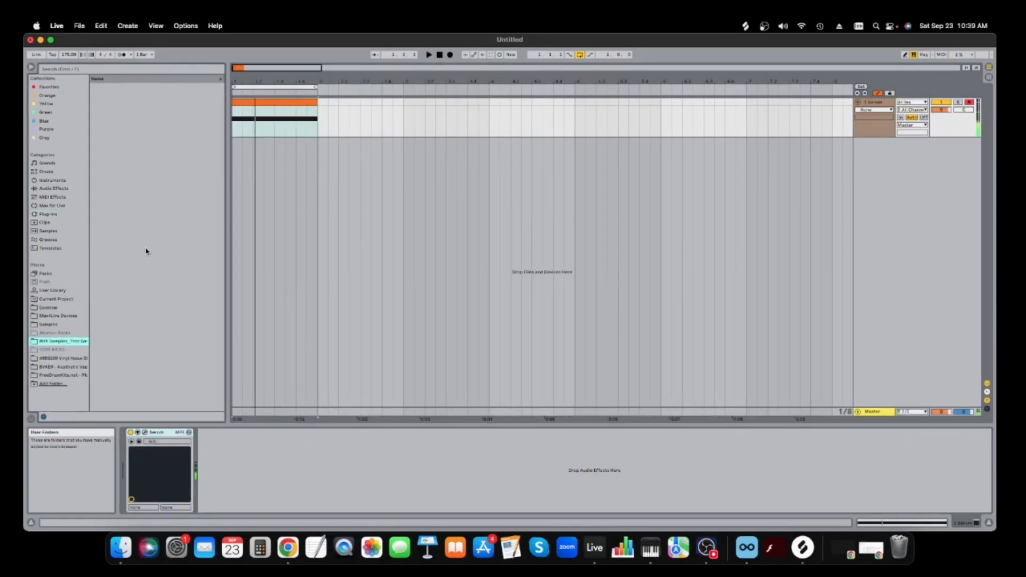
pyautogui.click(166, 230)
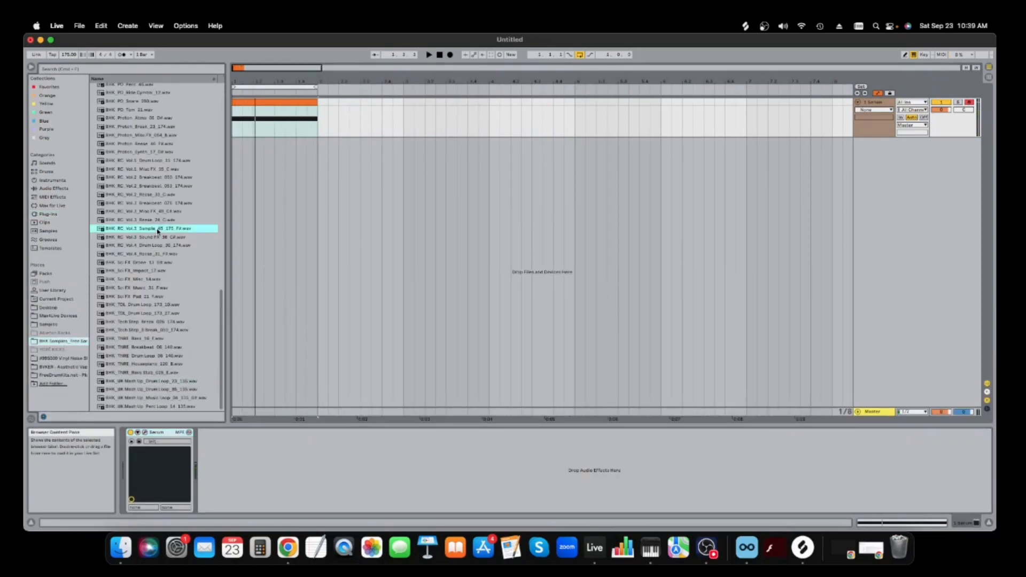
pyautogui.click(166, 313)
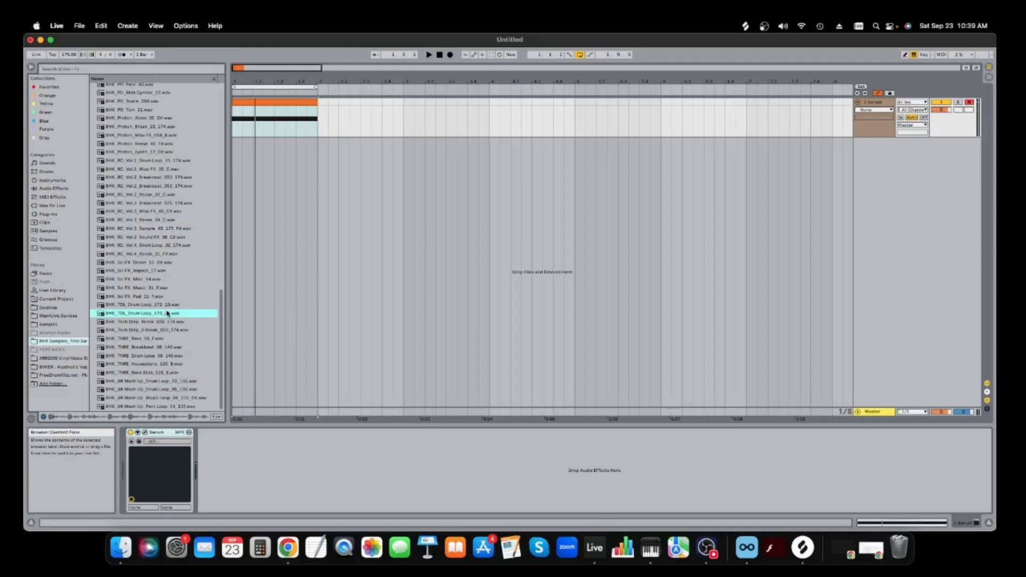
pyautogui.press('Up')
pyautogui.click(155, 289)
pyautogui.click(187, 330)
pyautogui.click(185, 355)
pyautogui.click(183, 350)
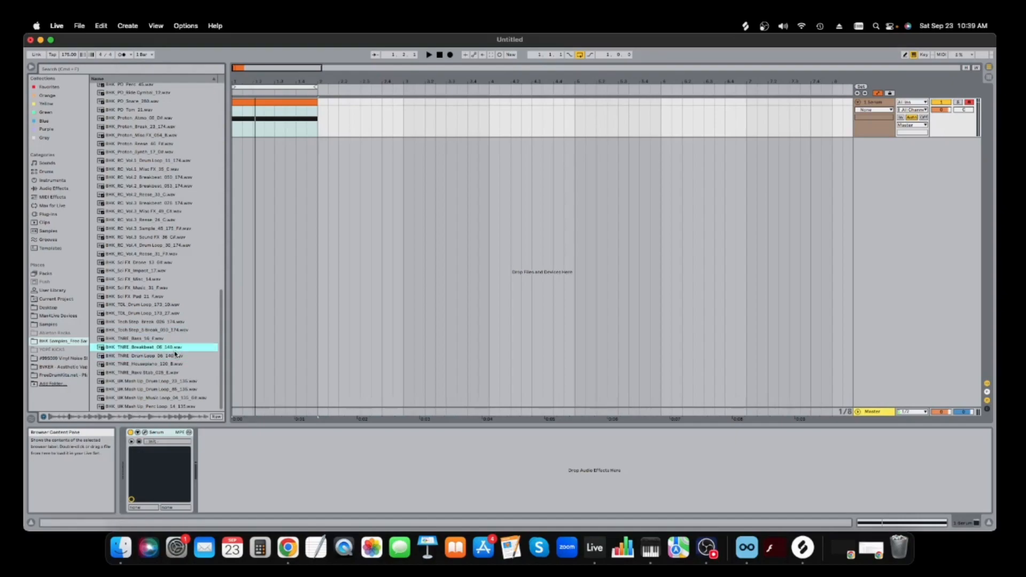
pyautogui.click(173, 355)
pyautogui.click(182, 373)
pyautogui.click(176, 381)
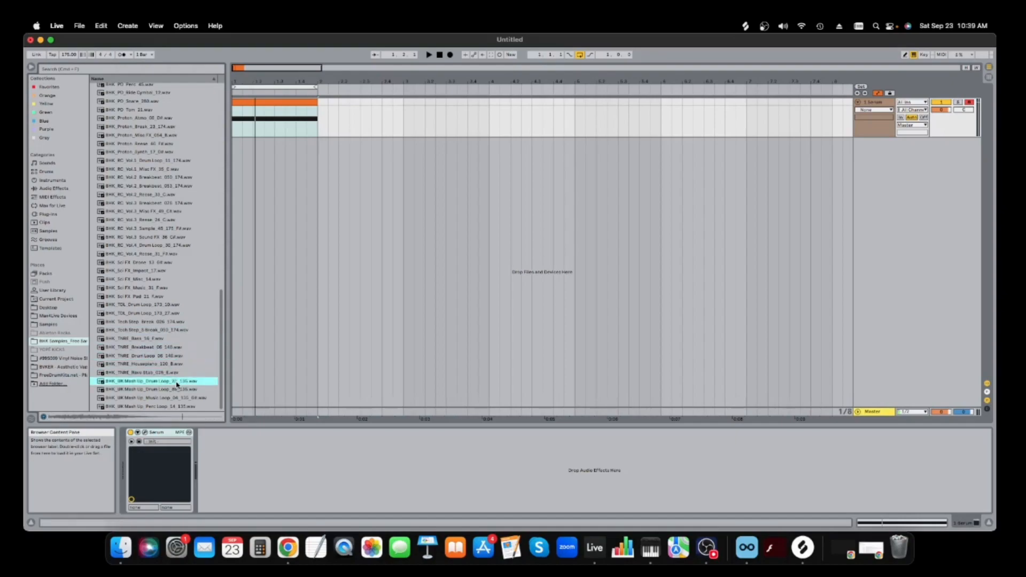
pyautogui.click(174, 390)
pyautogui.click(177, 406)
pyautogui.click(177, 398)
pyautogui.click(160, 279)
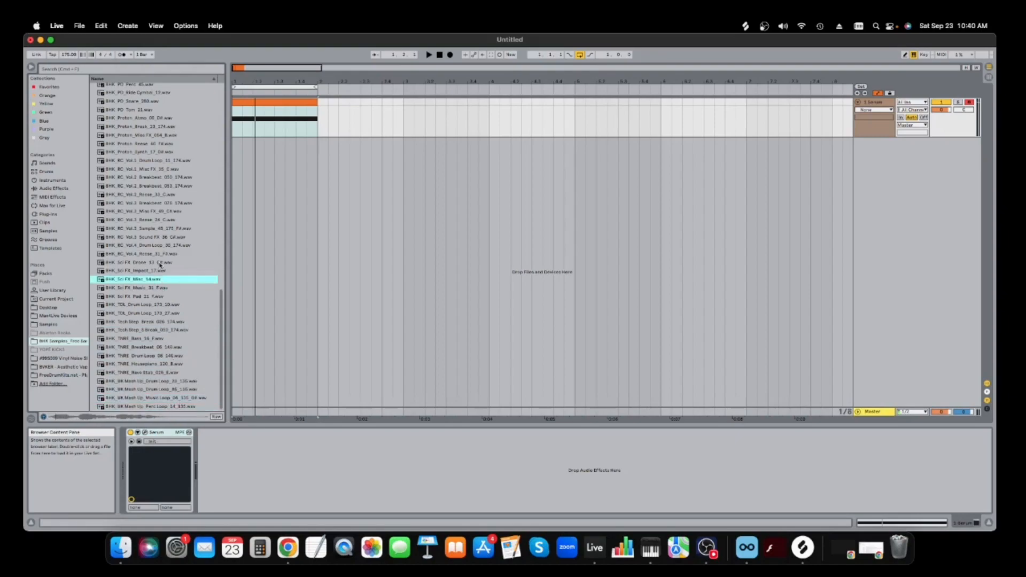
# - Audition more drum and top loops higher up in the BHK samples folder to find a suitable break
pyautogui.scroll(4, 164, 240)
pyautogui.scroll(2, 164, 239)
pyautogui.click(164, 239)
pyautogui.scroll(2, 166, 243)
pyautogui.click(171, 250)
pyautogui.click(172, 234)
pyautogui.press('Up')
pyautogui.scroll(5, 165, 234)
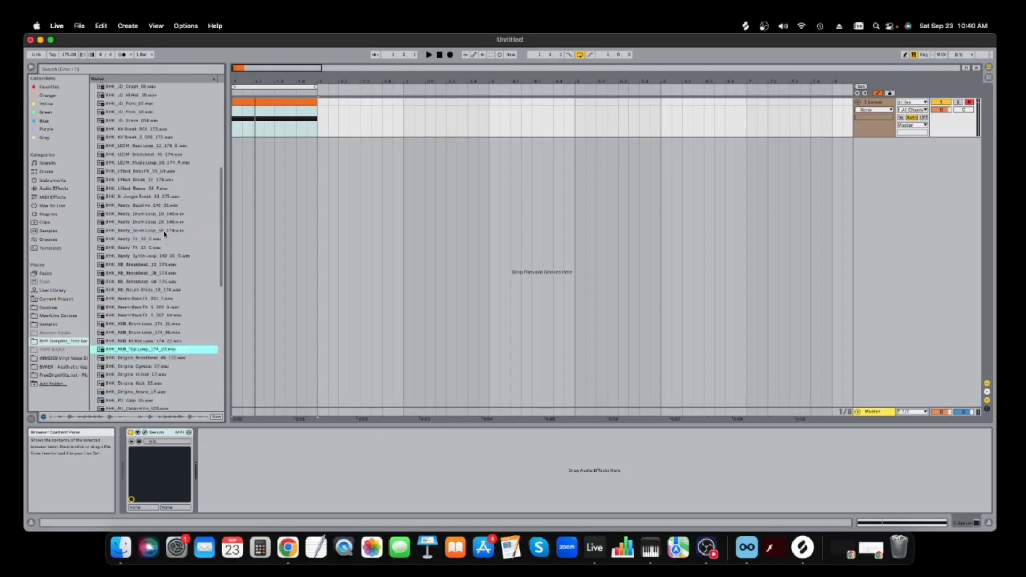
pyautogui.click(168, 316)
pyautogui.click(167, 332)
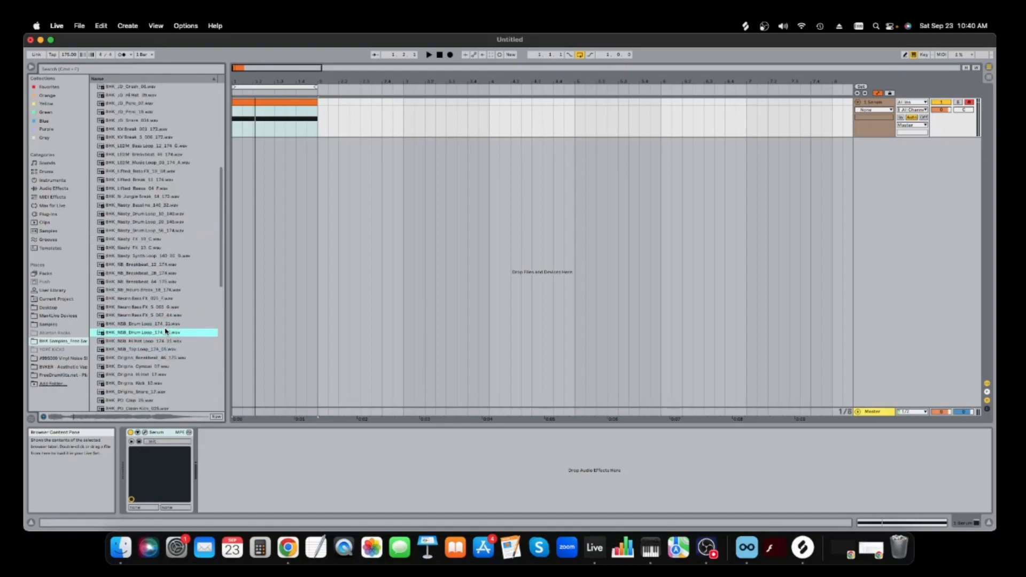
pyautogui.click(168, 324)
pyautogui.scroll(5, 170, 299)
# - Add BHK_KV Break_001_172.wav on a new audio track and shorten its Beats warp transient envelope
pyautogui.click(170, 256)
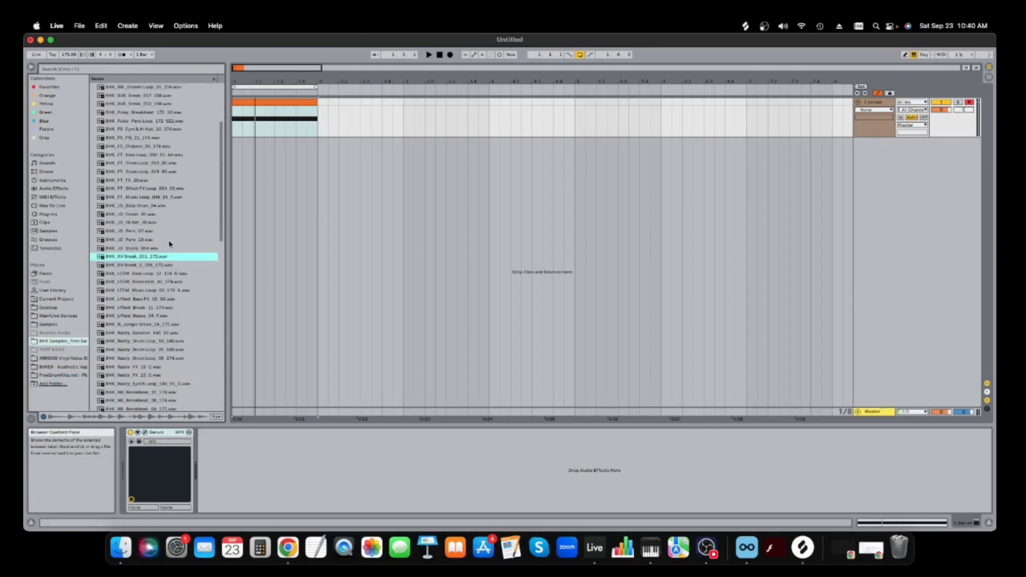
pyautogui.moveTo(146, 261); pyautogui.dragTo(283, 148)
pyautogui.click(210, 350)
pyautogui.click(209, 354)
pyautogui.moveTo(231, 350); pyautogui.dragTo(231, 389)
pyautogui.press('space')
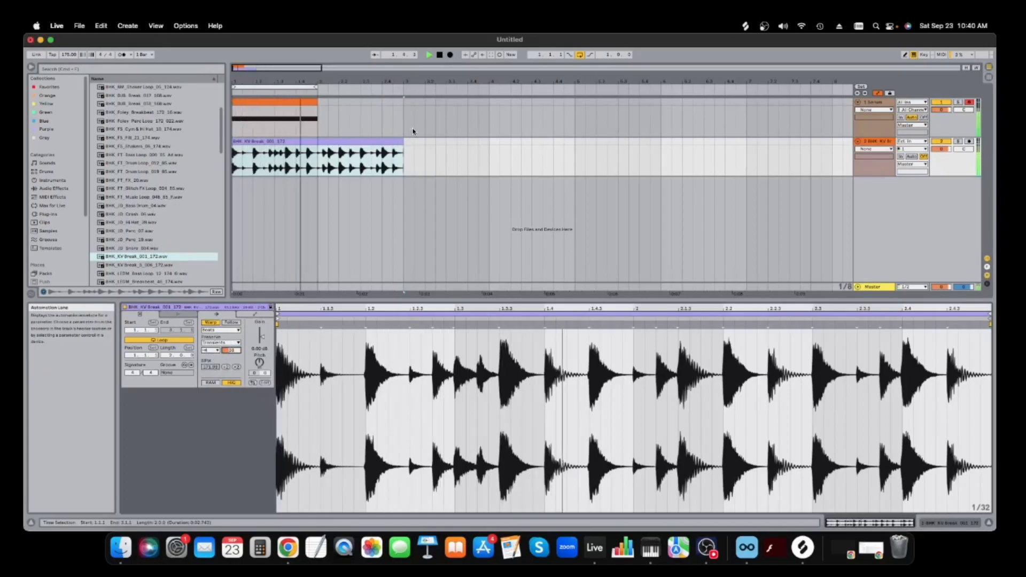
# - Trim the break clip to one bar and play it together with the Serum clip
pyautogui.press('space')
pyautogui.moveTo(402, 141); pyautogui.dragTo(317, 142)
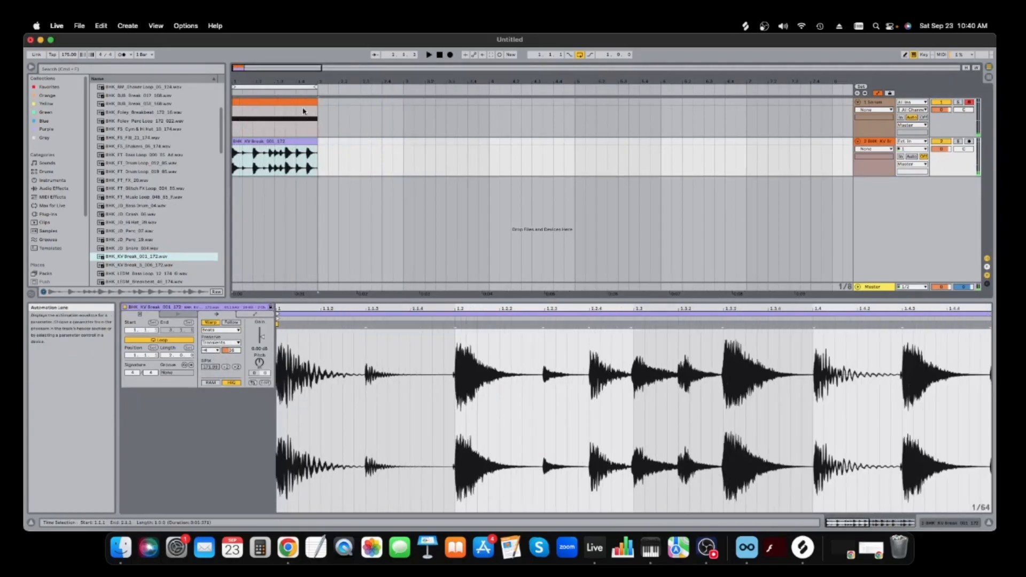
pyautogui.click(303, 103)
pyautogui.press('space')
pyautogui.press('space')
# - Reopen the Serum window and add FabFilter Pro-L 2 after Serum on its track
pyautogui.click(963, 522)
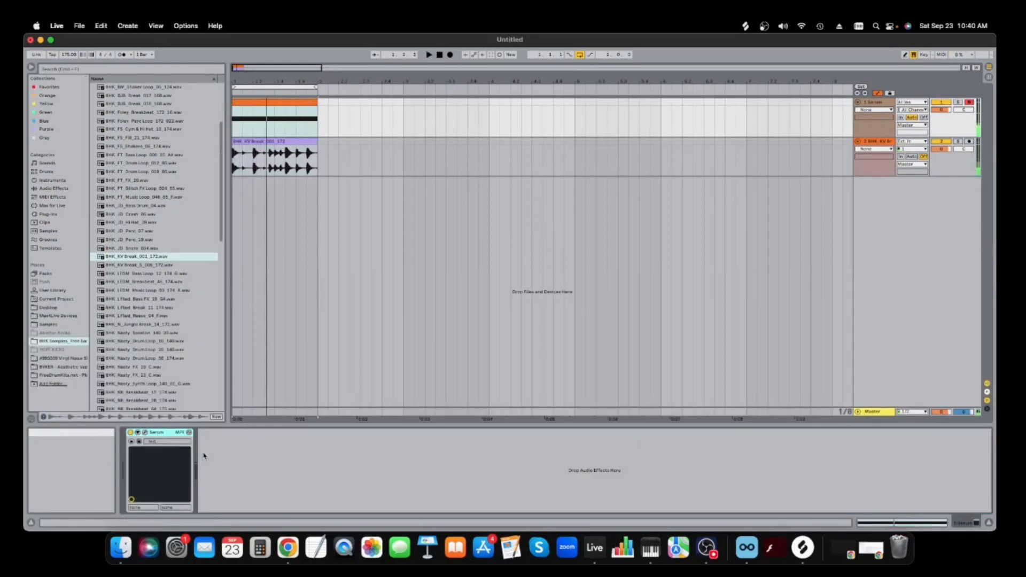
pyautogui.click(145, 432)
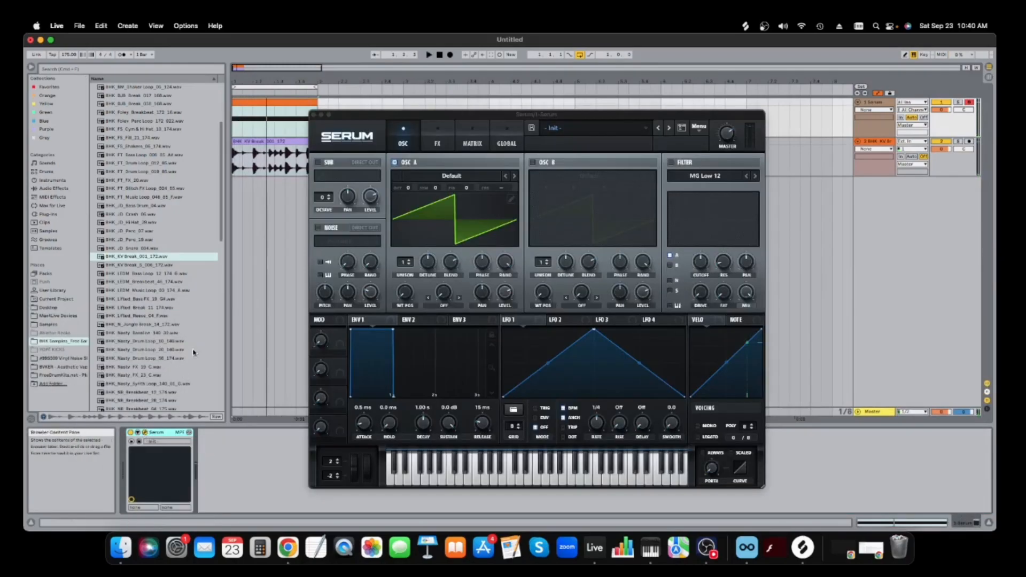
pyautogui.click(48, 214)
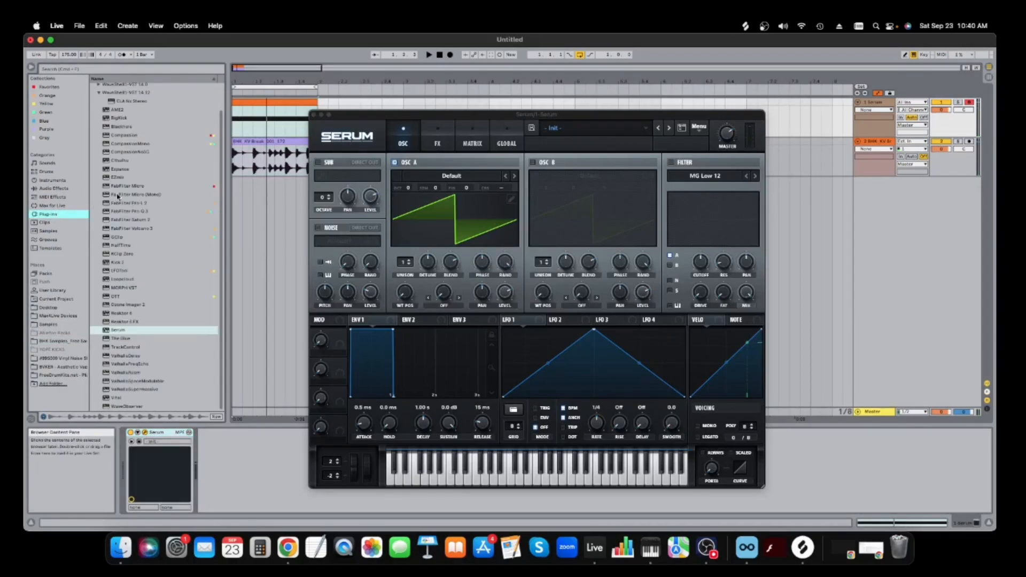
pyautogui.moveTo(144, 205)
pyautogui.mouseDown()
pyautogui.moveTo(262, 469)
pyautogui.moveTo(313, 368)
pyautogui.moveTo(460, 195)
pyautogui.moveTo(449, 190)
pyautogui.moveTo(542, 118)
pyautogui.moveTo(633, 120)
pyautogui.mouseUp()
pyautogui.moveTo(384, 119); pyautogui.dragTo(381, 120)
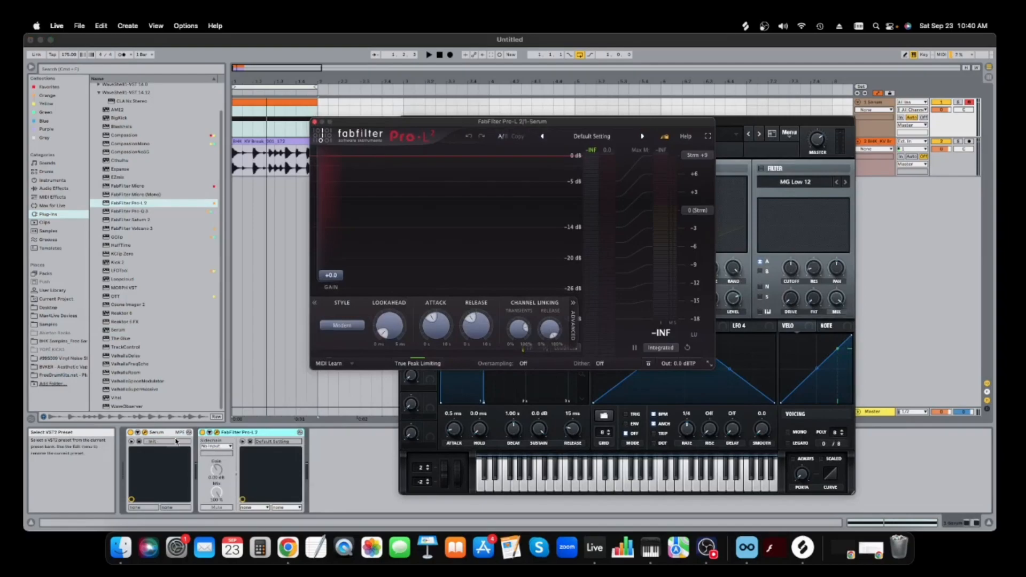
# - Bring Serum to the front, set oscillator A's octave to -3 and its unison to 13 voices
pyautogui.click(160, 434)
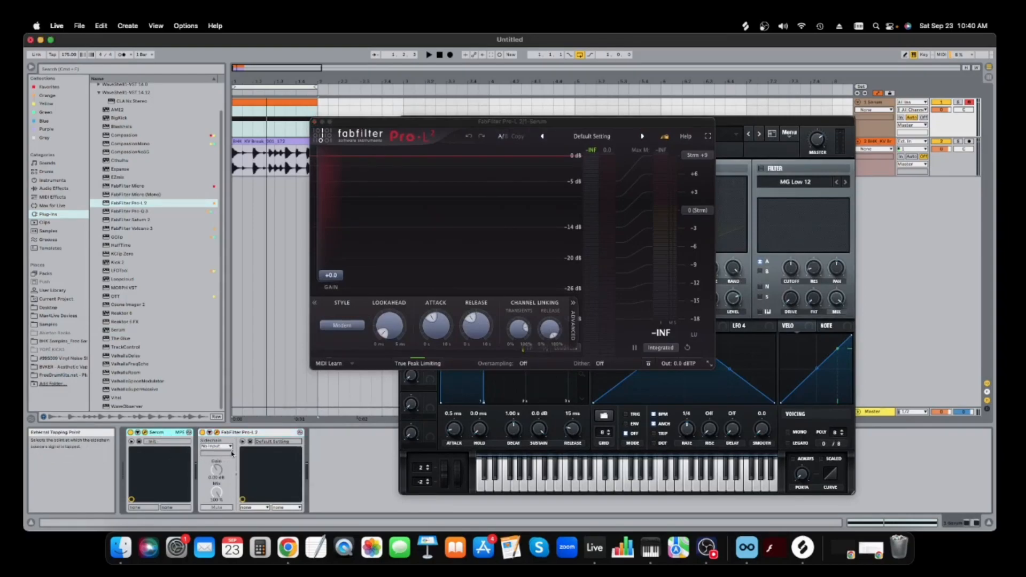
pyautogui.click(750, 128)
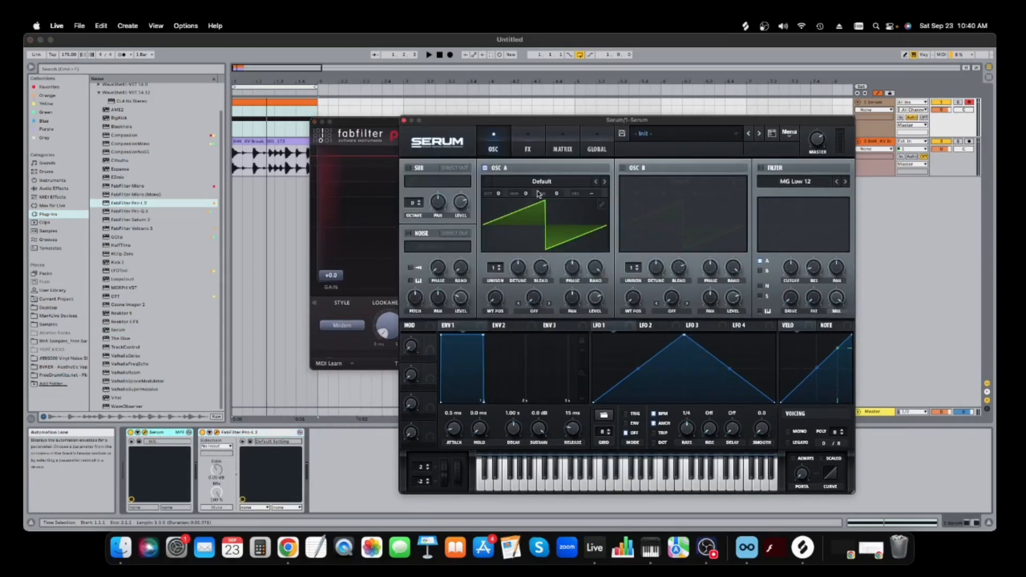
pyautogui.moveTo(498, 194); pyautogui.dragTo(513, 219)
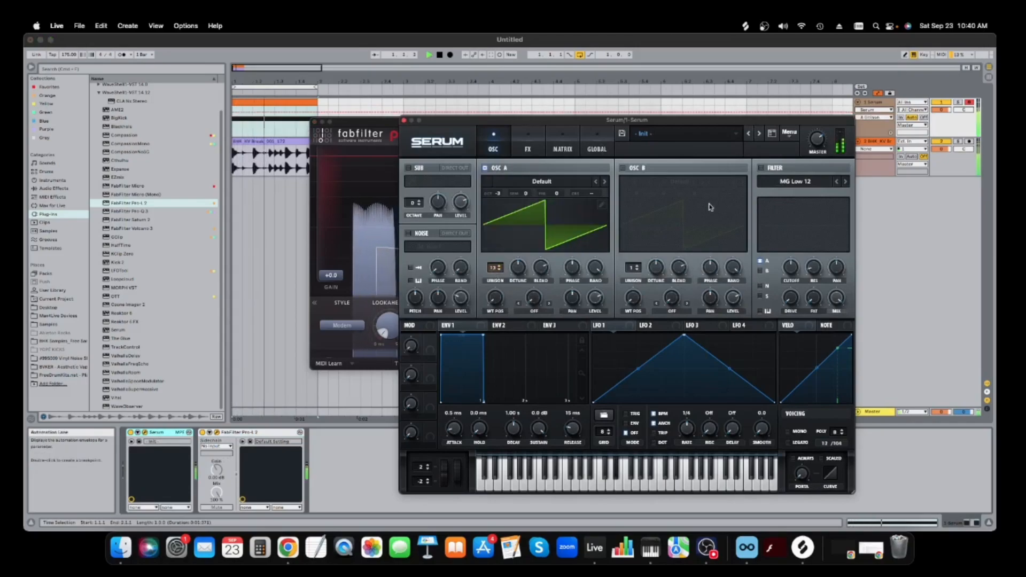
# - Enable Serum's MG Low 12 filter, adjust its resonance and fat, and automate the cutoff to peak mid-bar
pyautogui.click(761, 168)
pyautogui.moveTo(812, 269); pyautogui.dragTo(815, 252)
pyautogui.moveTo(814, 298); pyautogui.dragTo(792, 288)
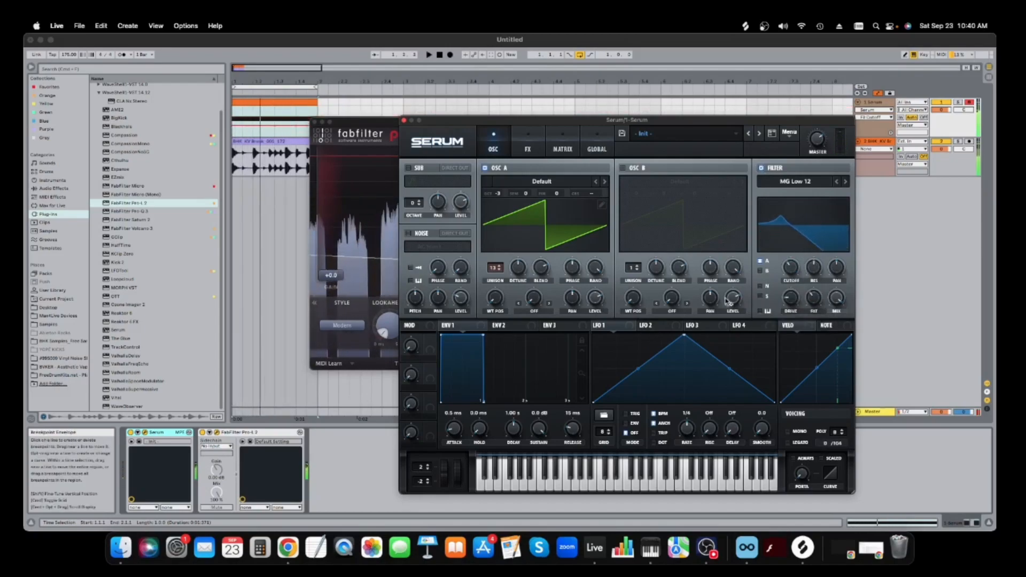
pyautogui.press('space')
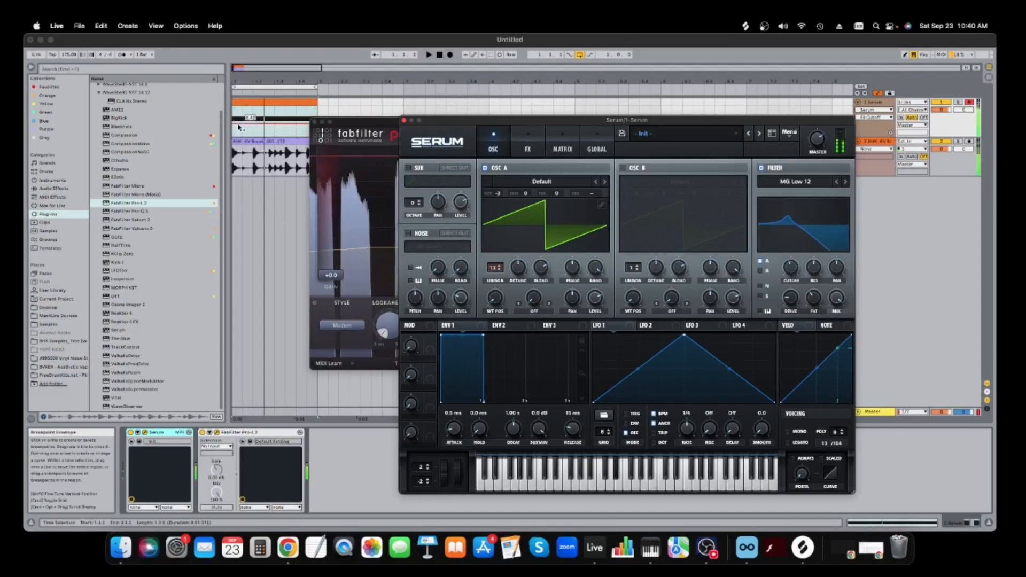
pyautogui.click(239, 127)
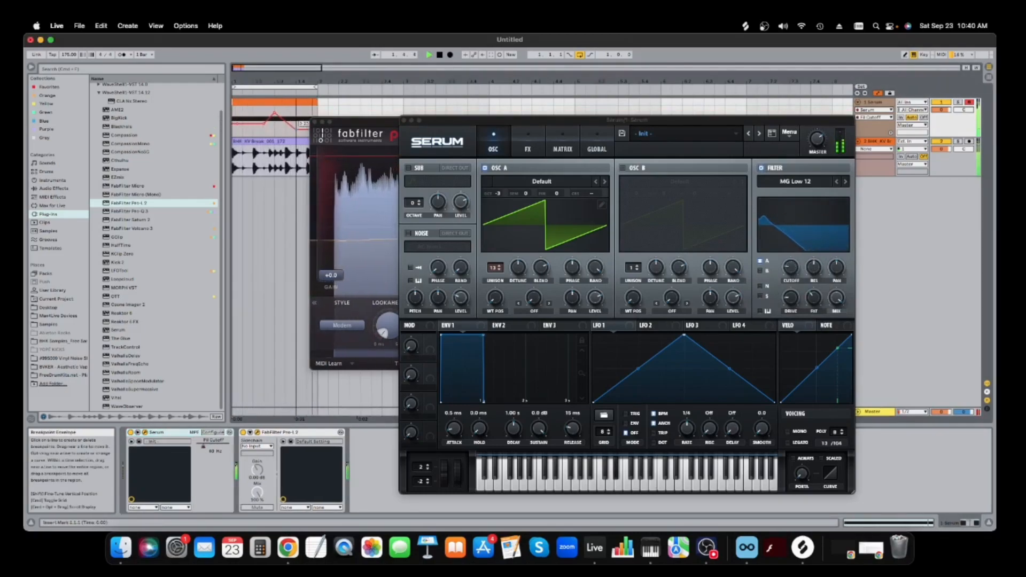
# - Turn on oscillator B and warp oscillator A with FM (from B) at about 21%
pyautogui.click(622, 168)
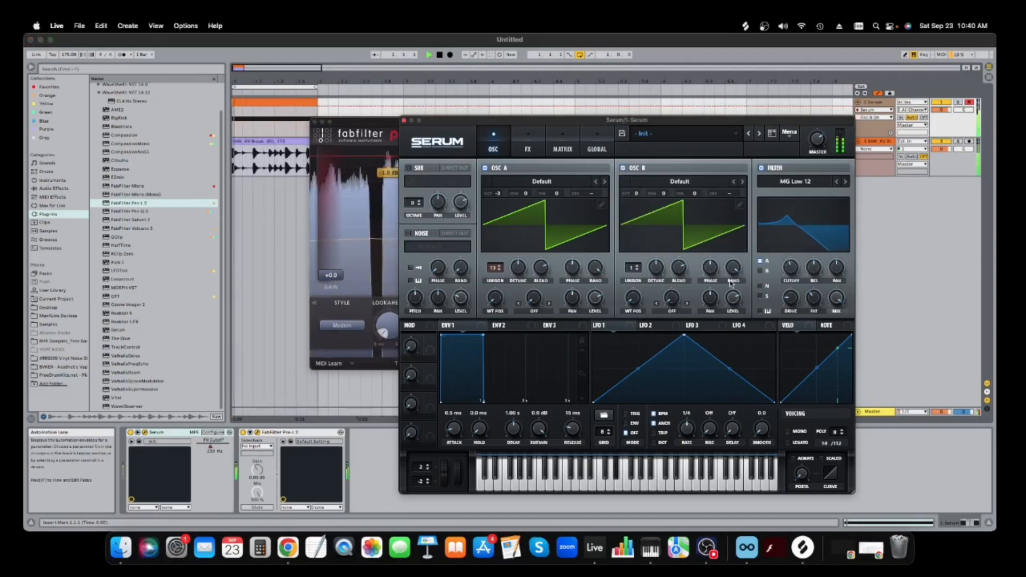
pyautogui.click(534, 310)
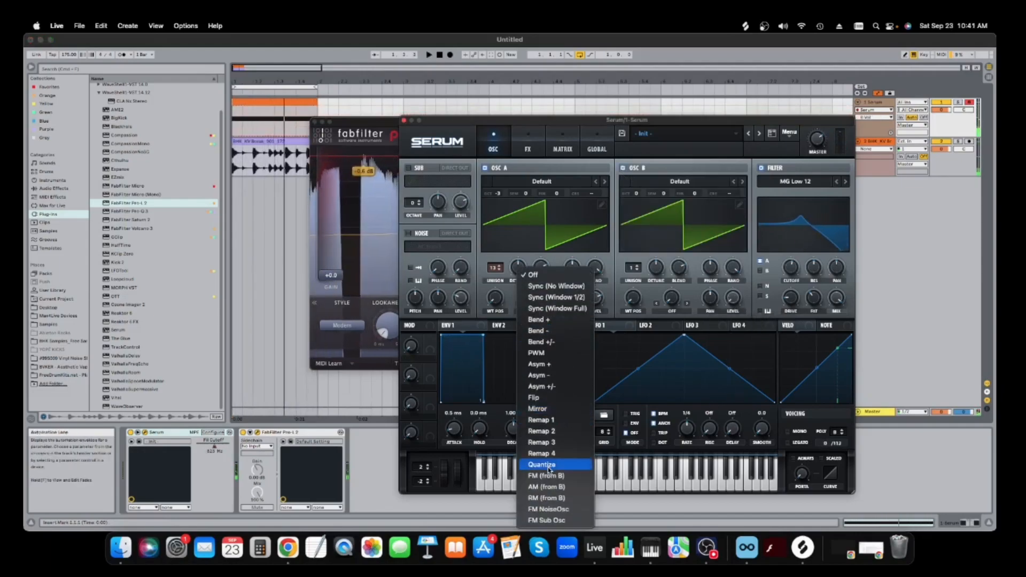
pyautogui.click(545, 475)
pyautogui.moveTo(556, 248); pyautogui.dragTo(542, 283)
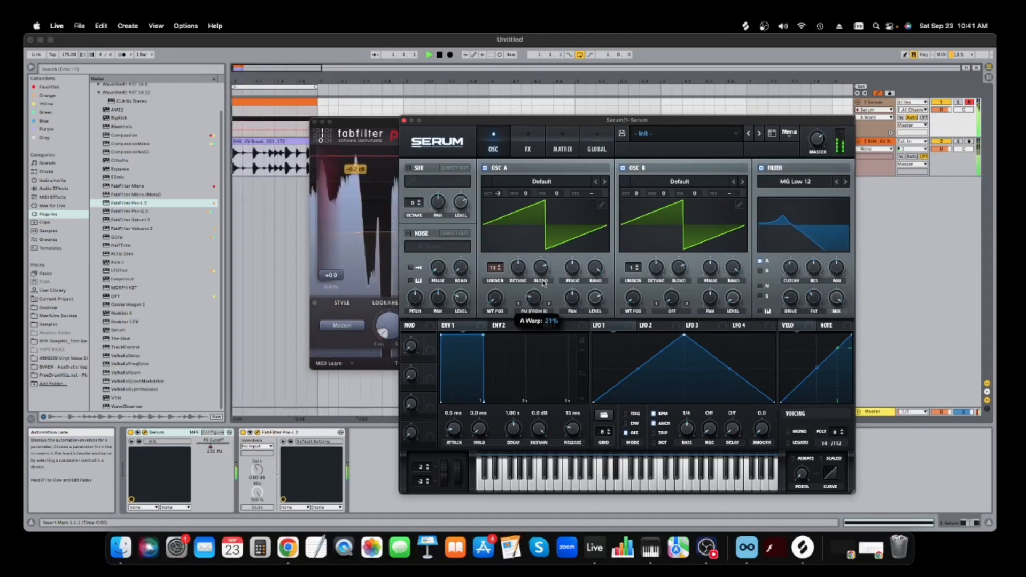
# - Assign LFO 1 to oscillator A's warp in Trig mode at a 1/2 rate and reshape its curve into a shallow dip
pyautogui.moveTo(605, 326); pyautogui.dragTo(523, 298)
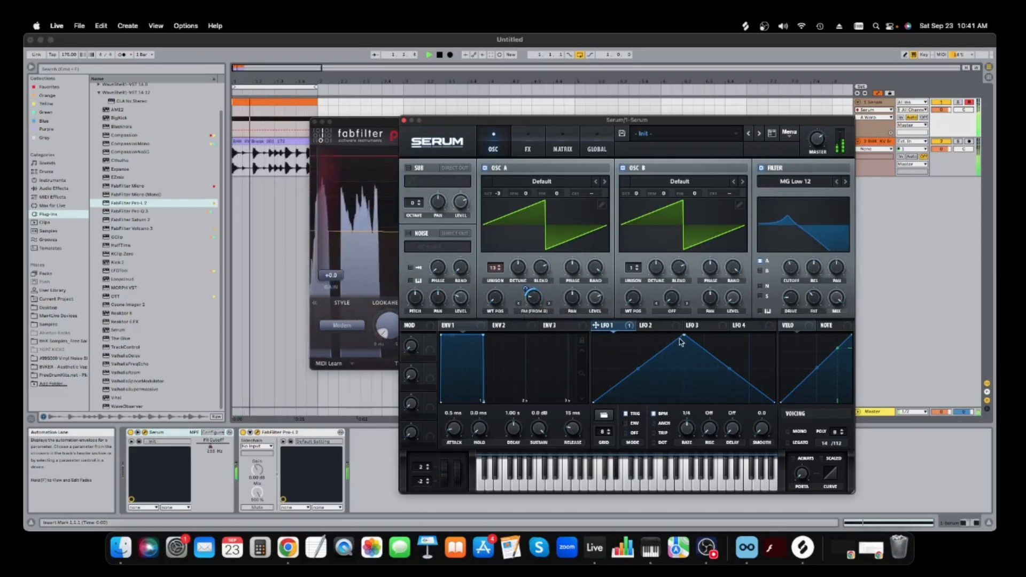
pyautogui.moveTo(683, 335); pyautogui.dragTo(628, 359)
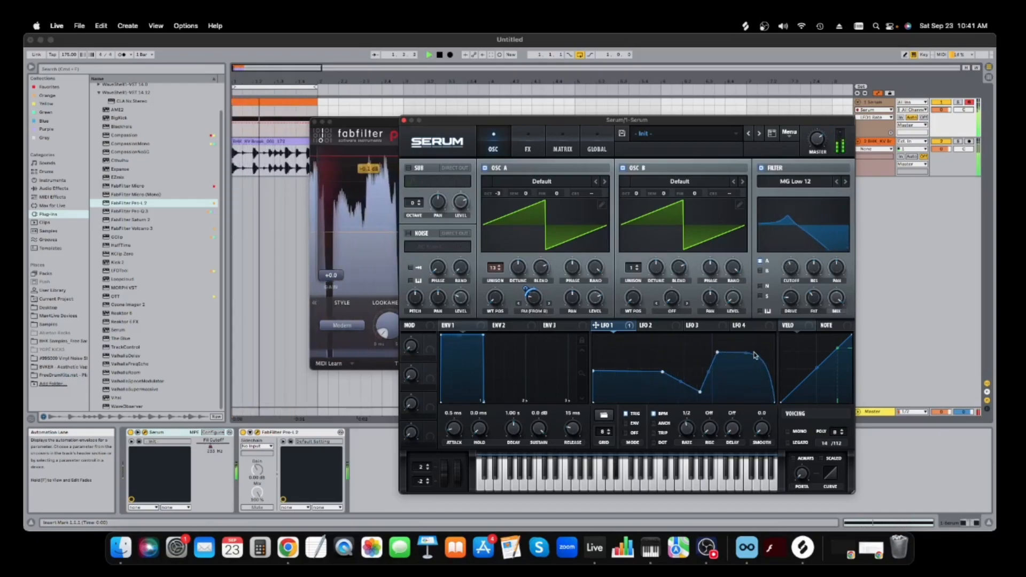
pyautogui.moveTo(716, 353); pyautogui.dragTo(759, 360)
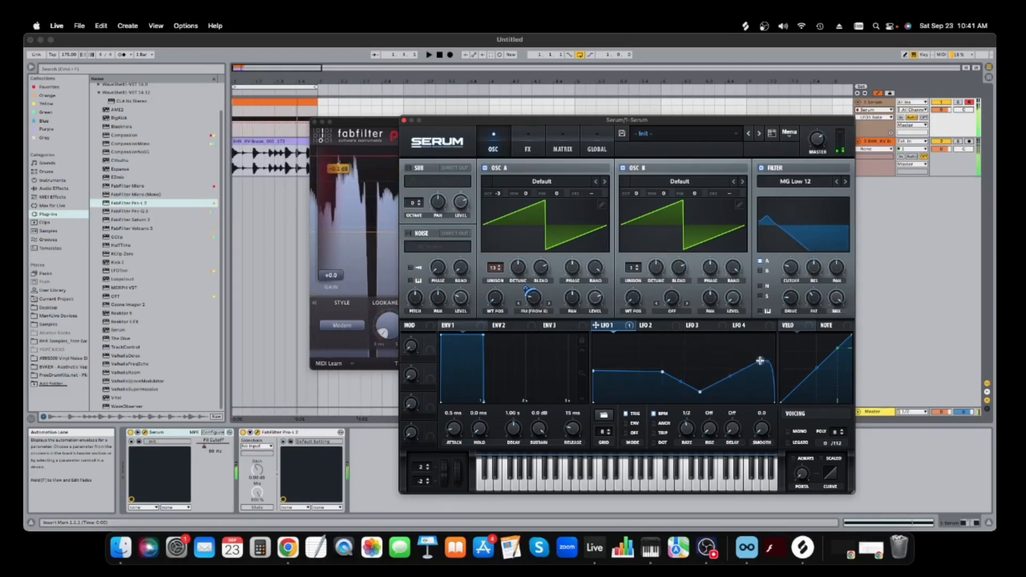
pyautogui.moveTo(662, 371); pyautogui.dragTo(635, 376)
pyautogui.moveTo(700, 391); pyautogui.dragTo(673, 388)
pyautogui.moveTo(763, 364); pyautogui.dragTo(759, 383)
pyautogui.press('space')
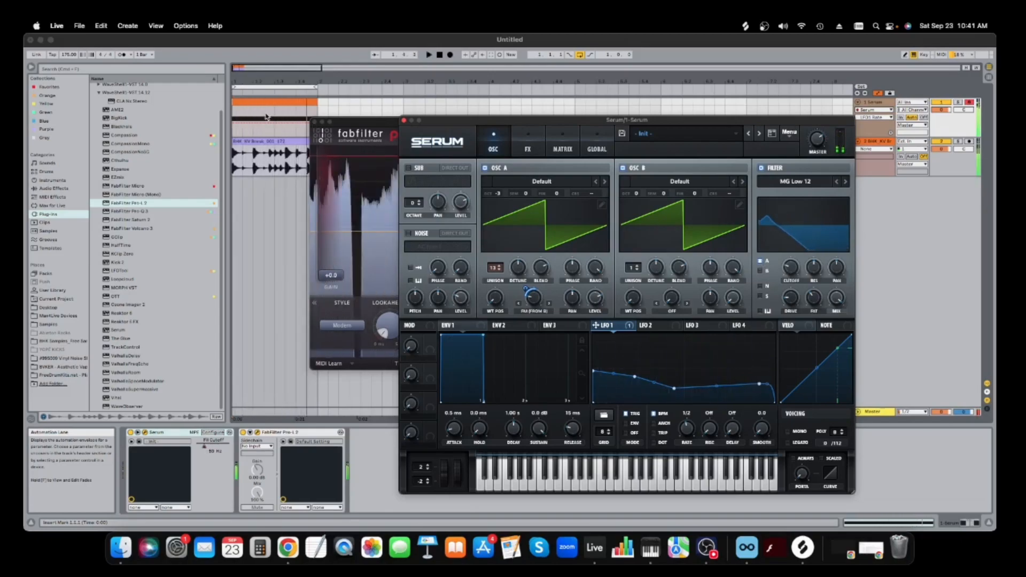
# - Show the Fil Cutoff automation lane on the Serum track and turn the filter cutoff down to about 104 Hz
pyautogui.click(790, 268)
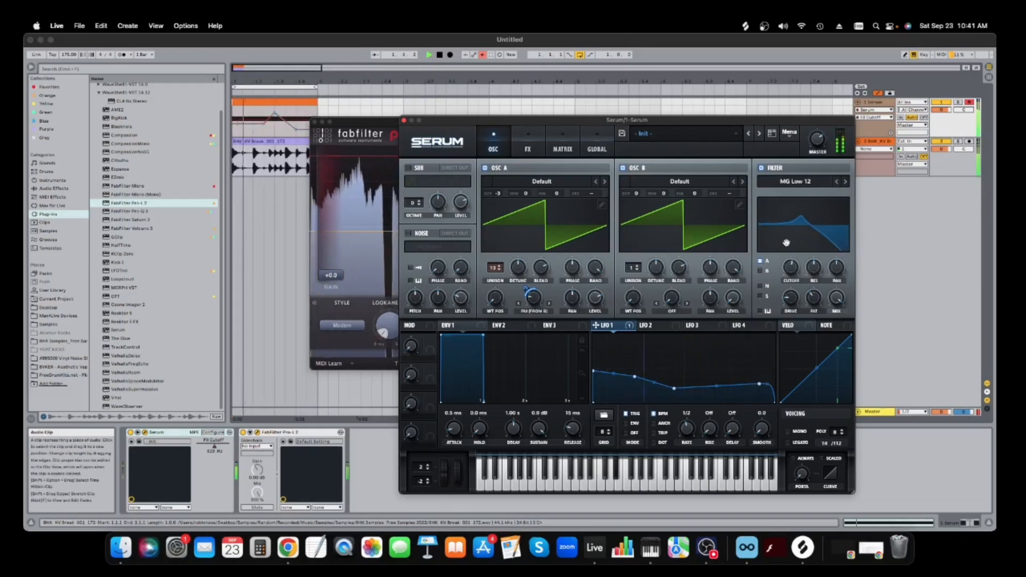
pyautogui.press('space')
pyautogui.click(878, 121)
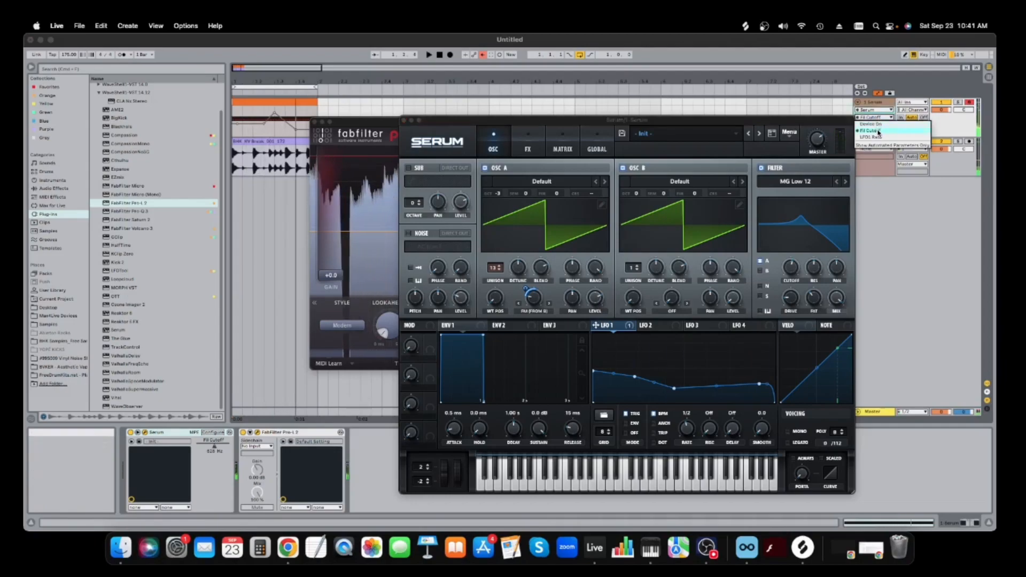
pyautogui.click(879, 131)
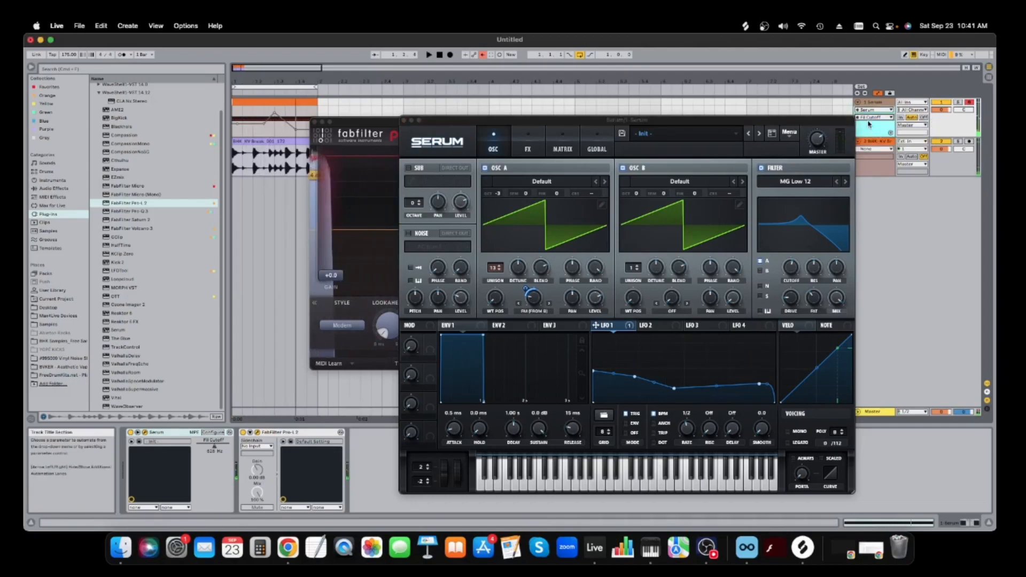
pyautogui.rightClick(276, 115)
pyautogui.click(275, 115)
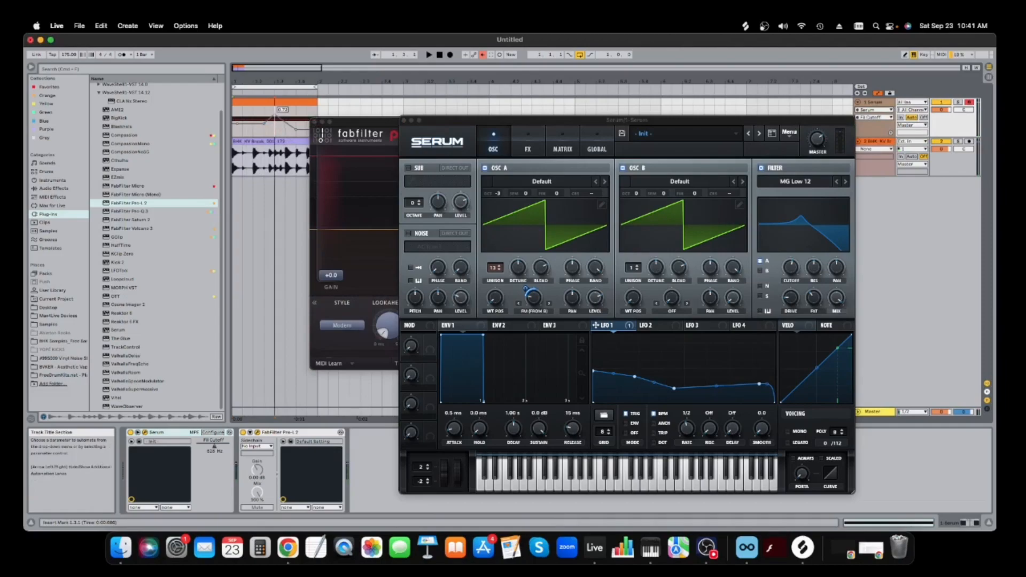
pyautogui.moveTo(791, 267); pyautogui.dragTo(790, 289)
pyautogui.click(246, 130)
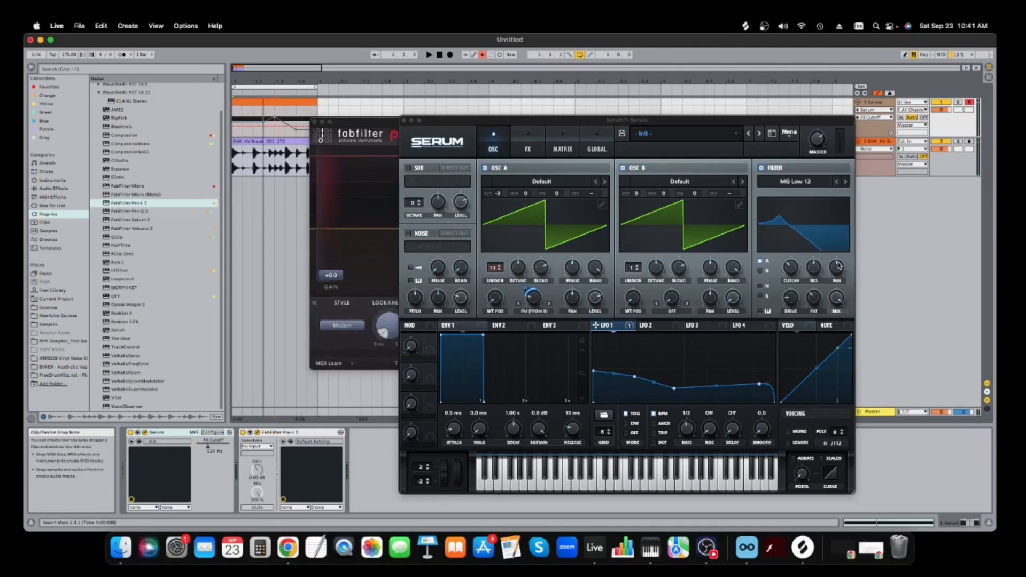
pyautogui.click(796, 270)
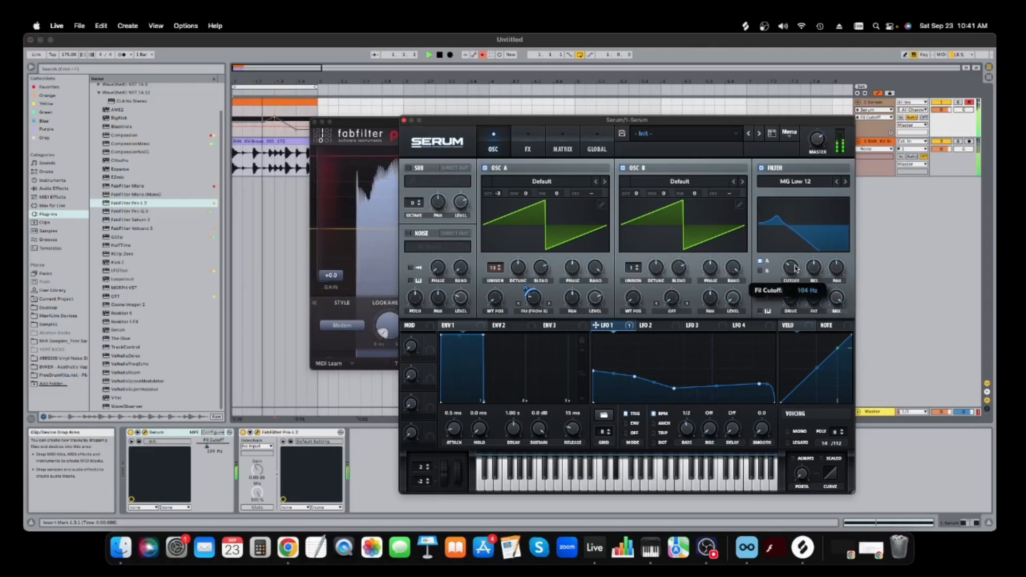
# - Re-enable the Serum cutoff automation and reshape its envelope to start low, with a dip between two peaks later in the bar
pyautogui.rightClick(208, 448)
pyautogui.click(228, 472)
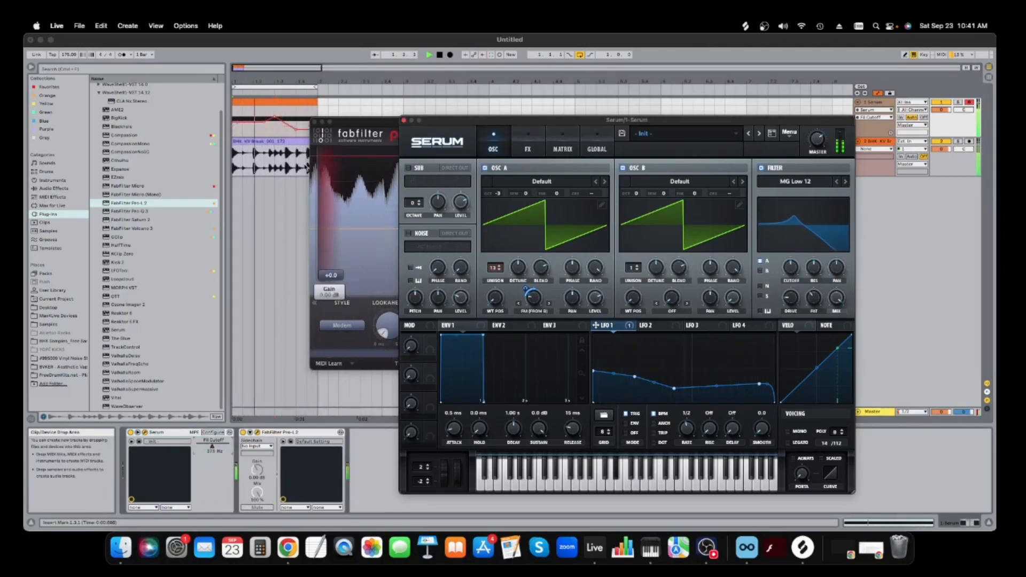
pyautogui.click(285, 118)
pyautogui.click(296, 128)
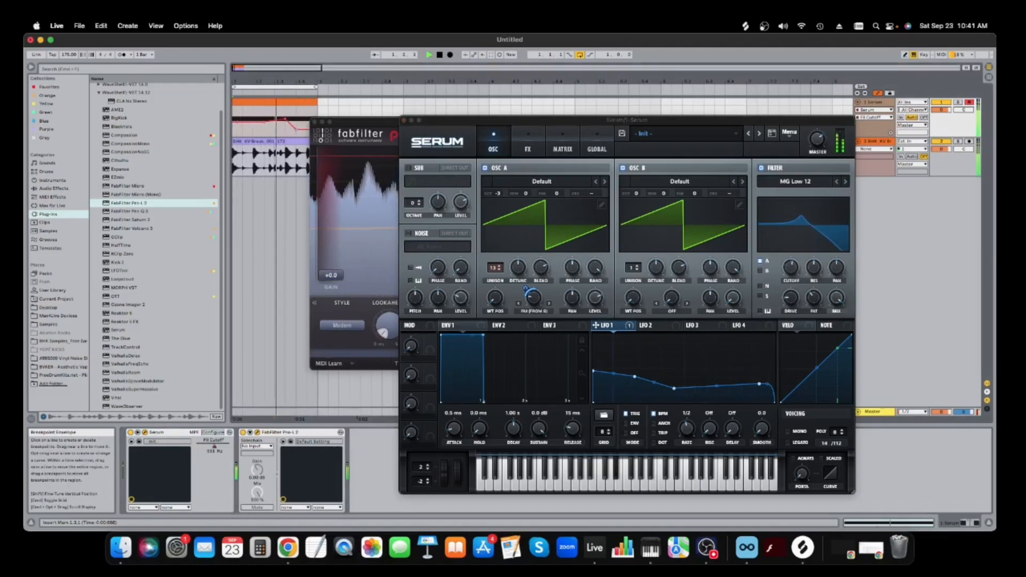
pyautogui.moveTo(242, 122); pyautogui.dragTo(243, 128)
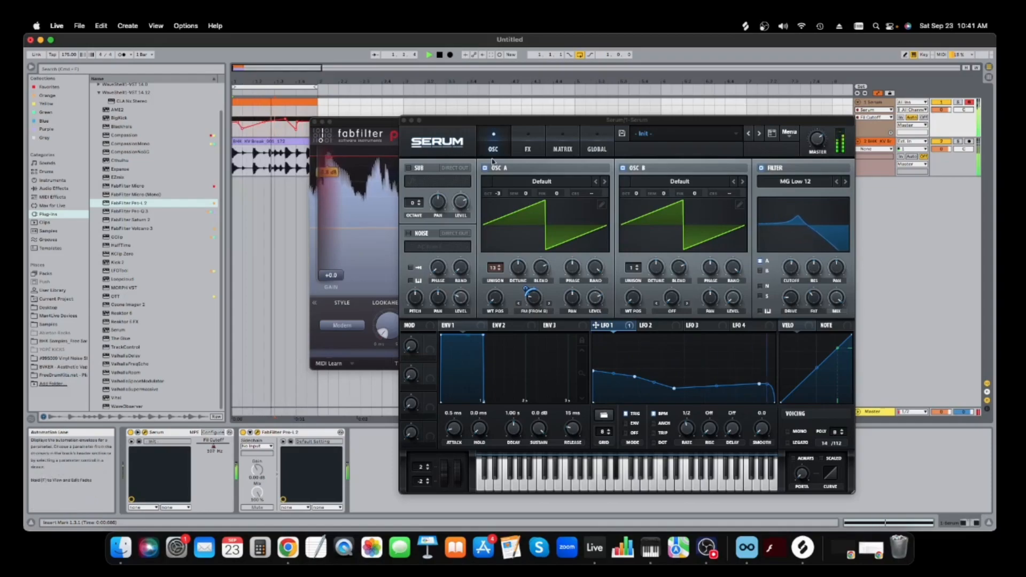
# - Enable Serum's Phaser, Tube Distortion, Hyper/Dimension and EQ effects, raising the distortion drive and adjusting the phaser's frequency
pyautogui.click(527, 143)
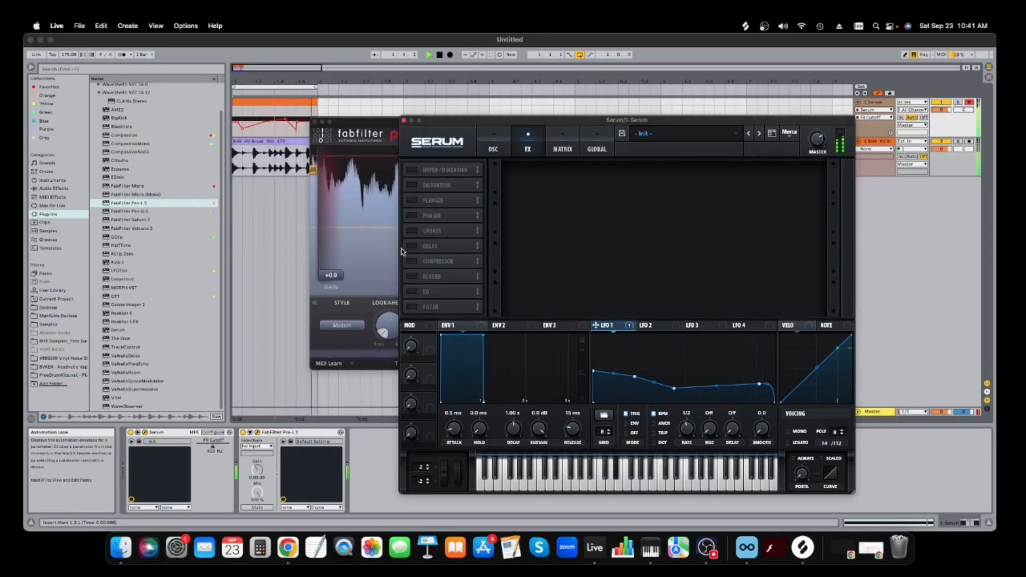
pyautogui.click(412, 215)
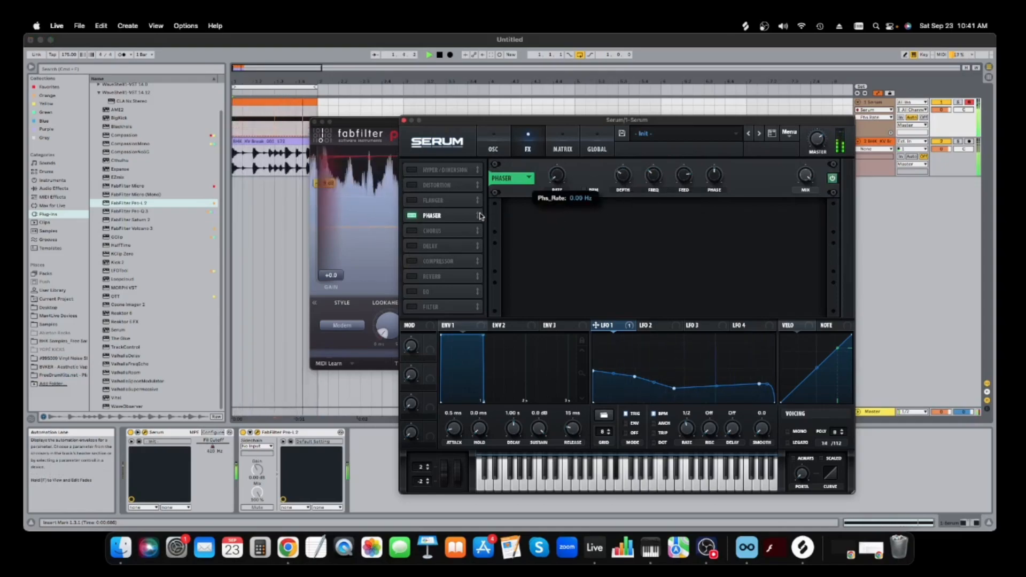
pyautogui.click(412, 185)
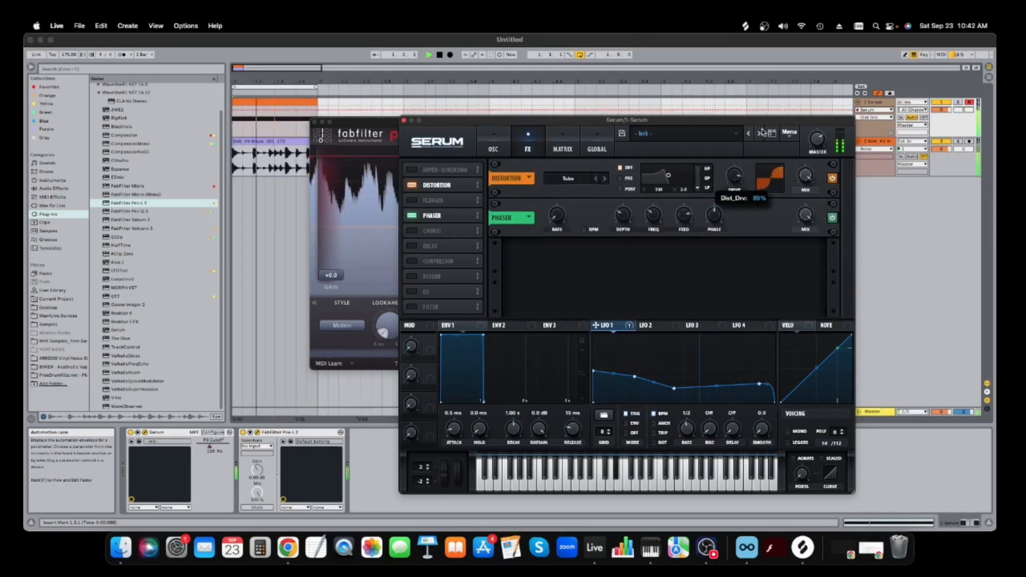
pyautogui.click(413, 170)
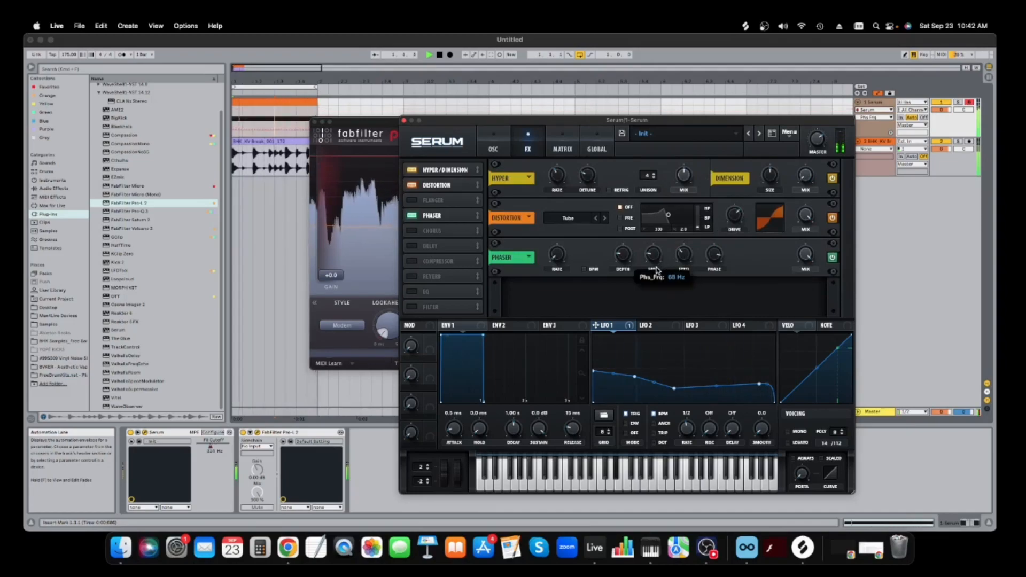
pyautogui.click(418, 290)
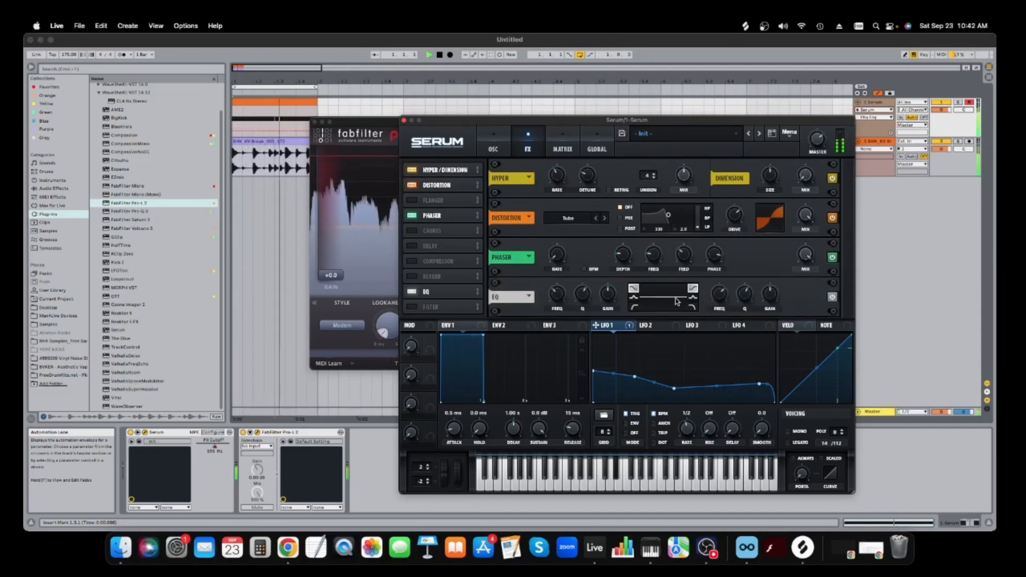
# - Set oscillator B's octave to -1 and fine-tune oscillator A's FM warp and the MG Low 12 filter
pyautogui.click(493, 145)
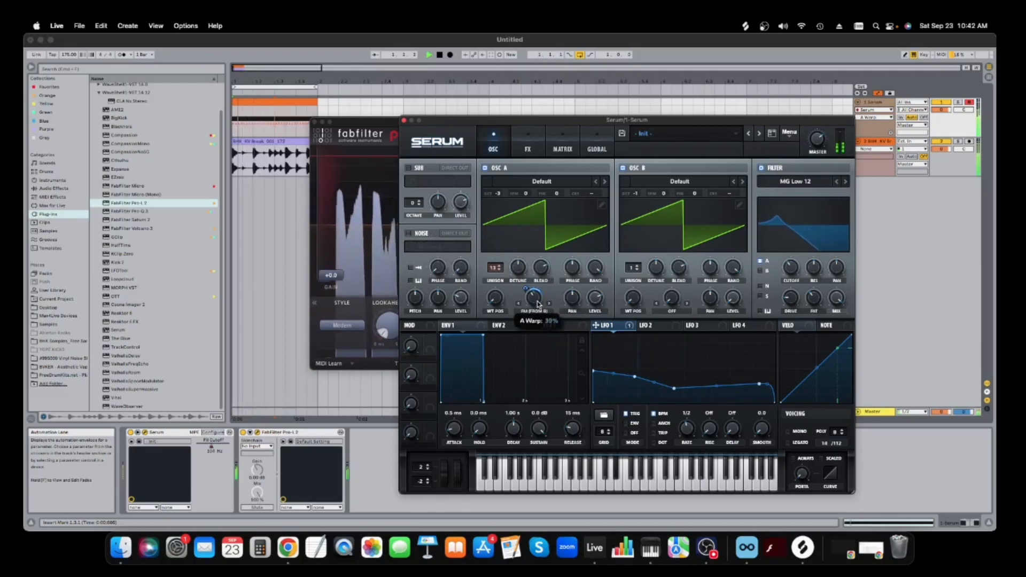
pyautogui.moveTo(538, 306); pyautogui.dragTo(555, 290)
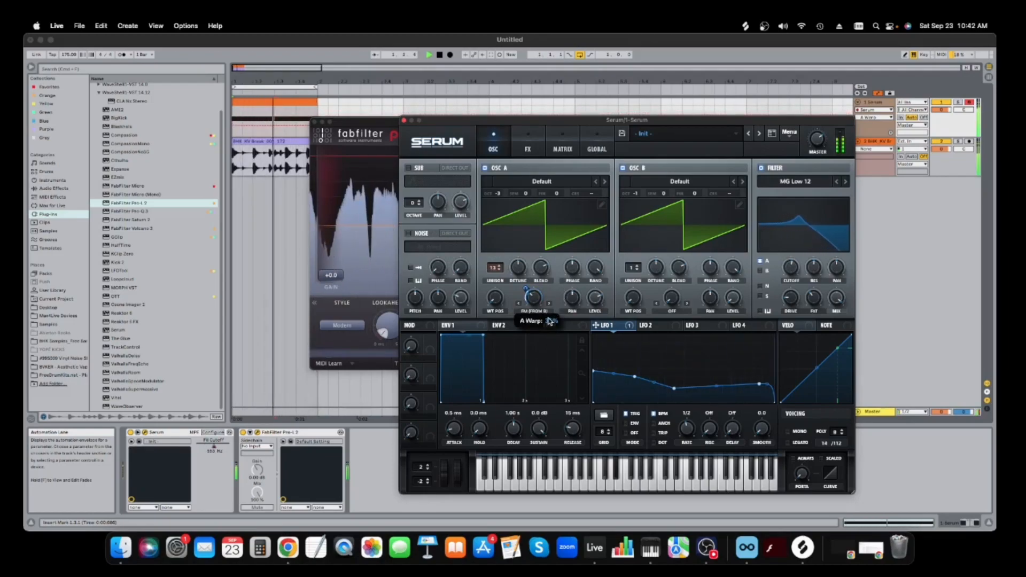
pyautogui.moveTo(815, 266)
pyautogui.mouseDown()
pyautogui.moveTo(836, 213)
pyautogui.moveTo(816, 278)
pyautogui.mouseUp()
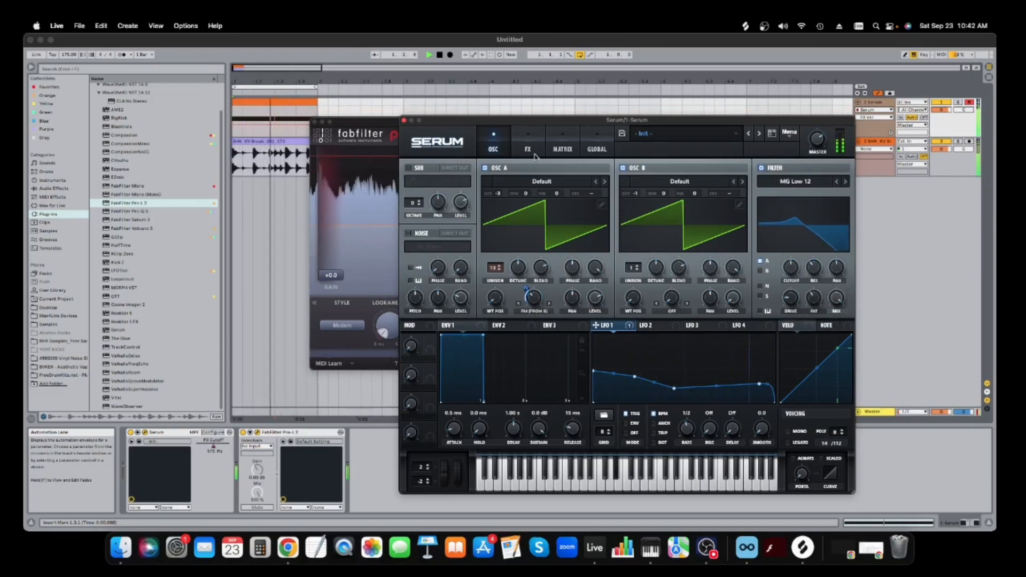
# - Close the Serum and Pro-L 2 windows and insert OTT between them in the chain with Time at 1000%
pyautogui.click(403, 122)
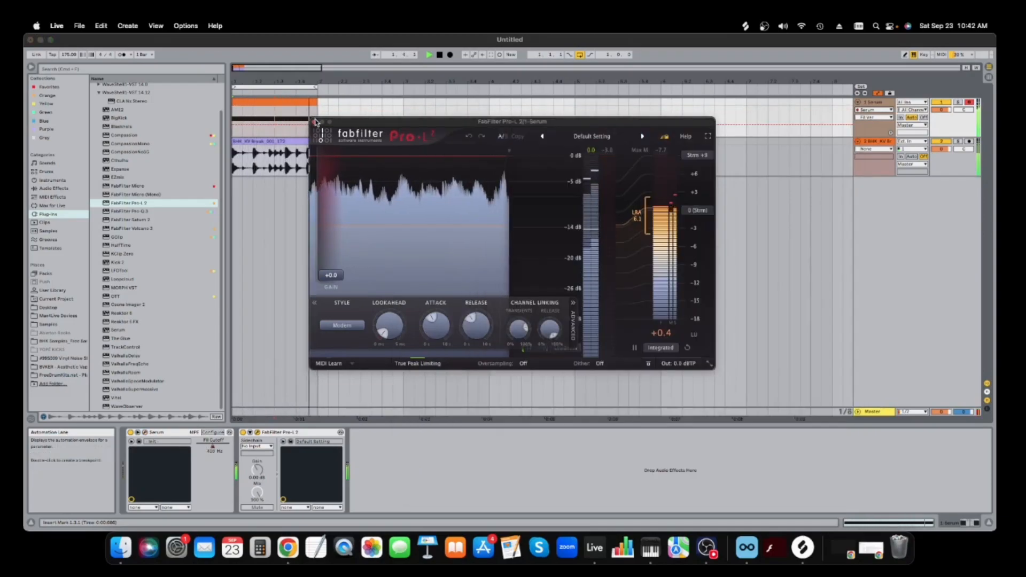
pyautogui.click(314, 122)
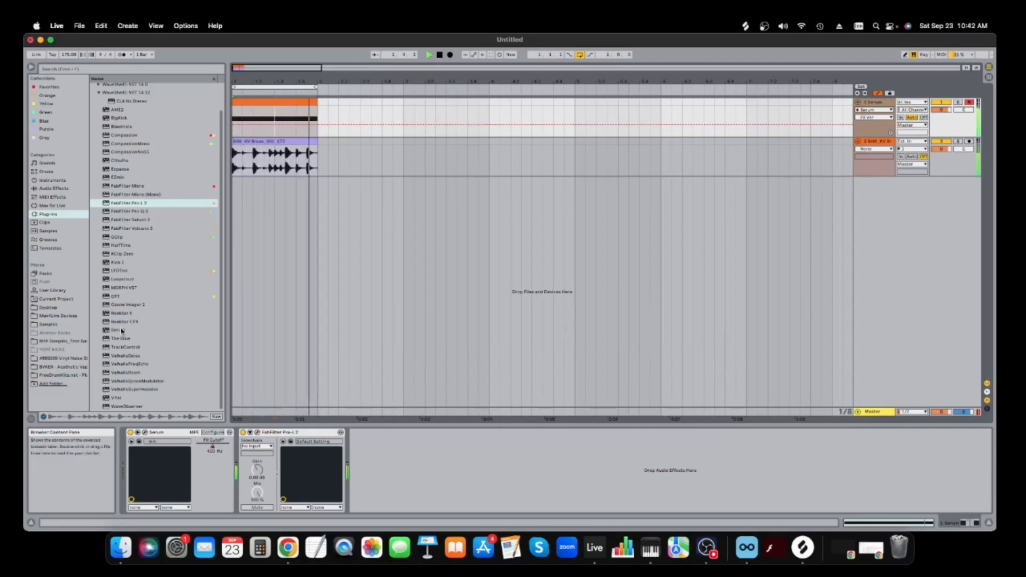
pyautogui.moveTo(115, 296); pyautogui.dragTo(246, 454)
pyautogui.moveTo(454, 222); pyautogui.dragTo(487, 164)
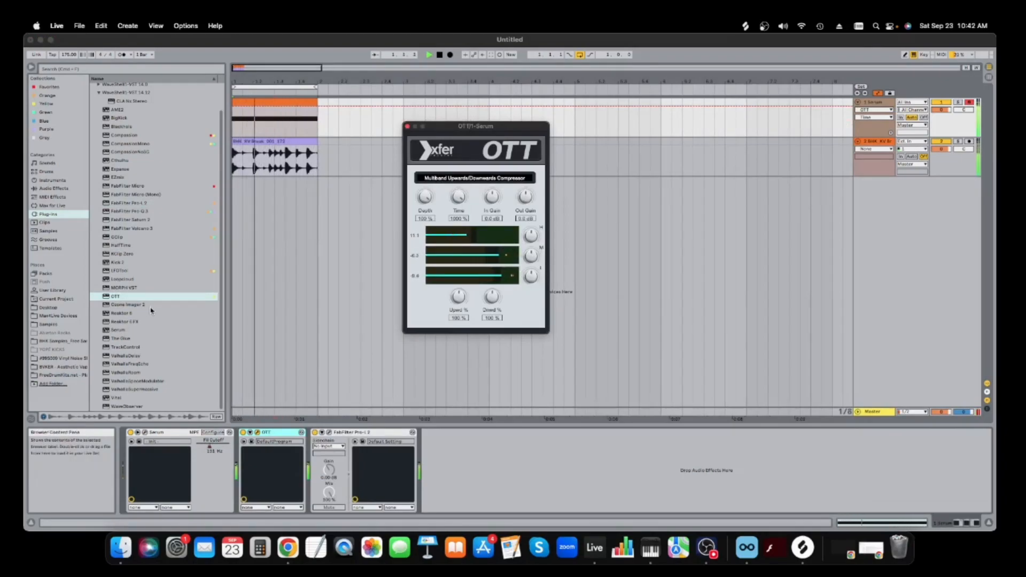
# - Insert LFOTool between OTT and Pro-L 2 and enable its filter with the Phs 48H6+ type
pyautogui.moveTo(123, 272); pyautogui.dragTo(354, 470)
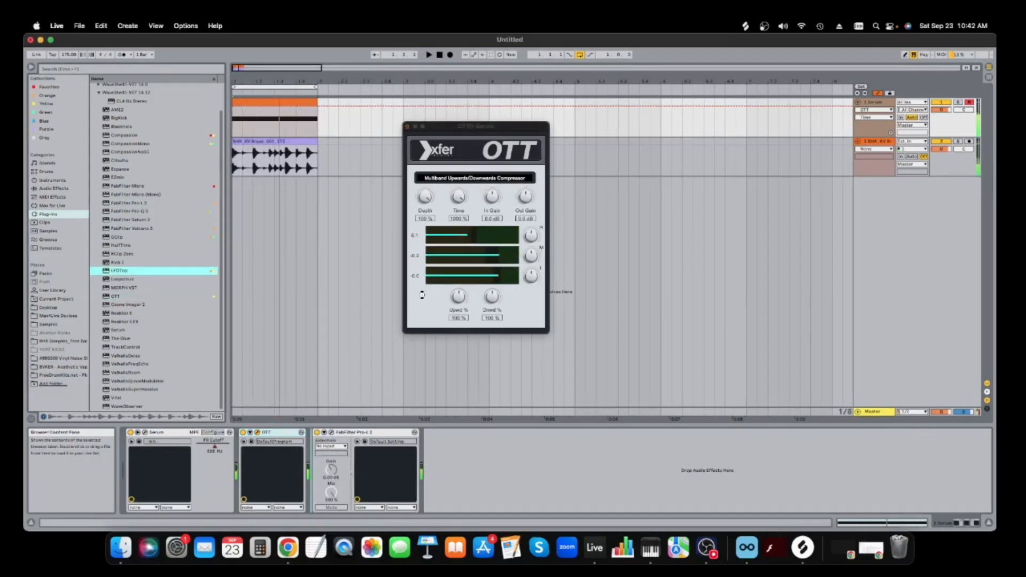
pyautogui.press('space')
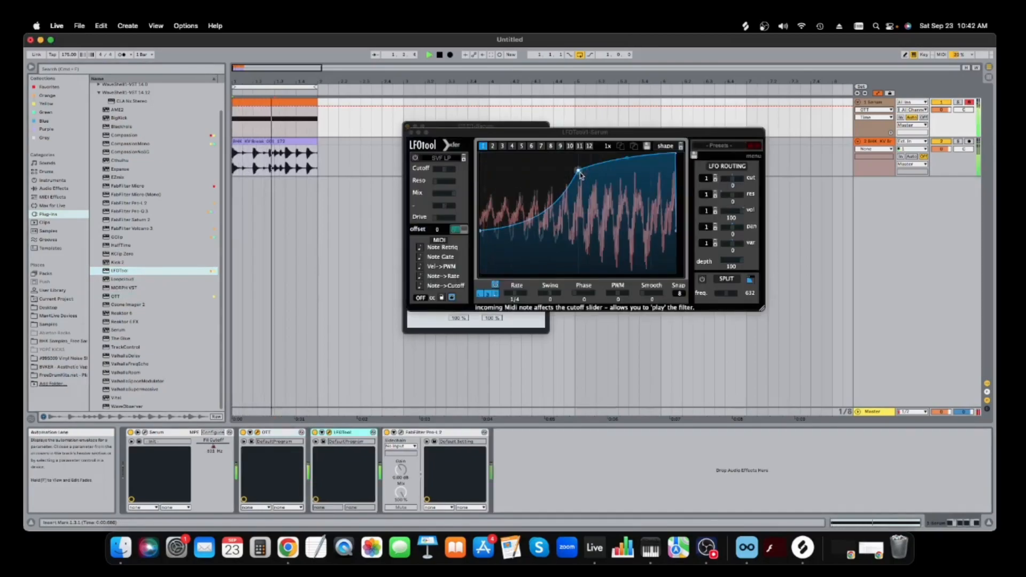
pyautogui.press('space')
pyautogui.click(441, 158)
pyautogui.moveTo(462, 197)
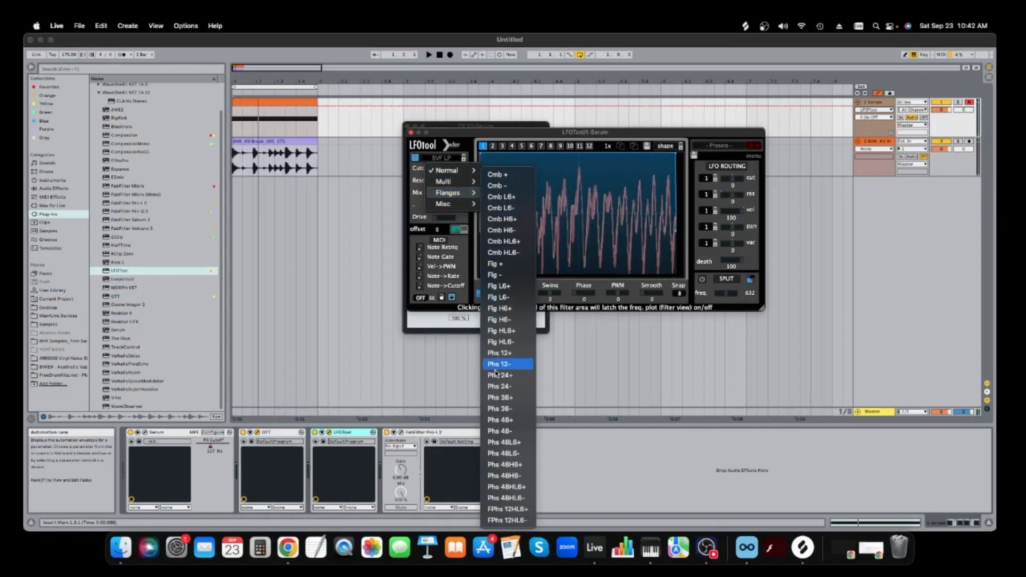
pyautogui.click(517, 470)
pyautogui.press('space')
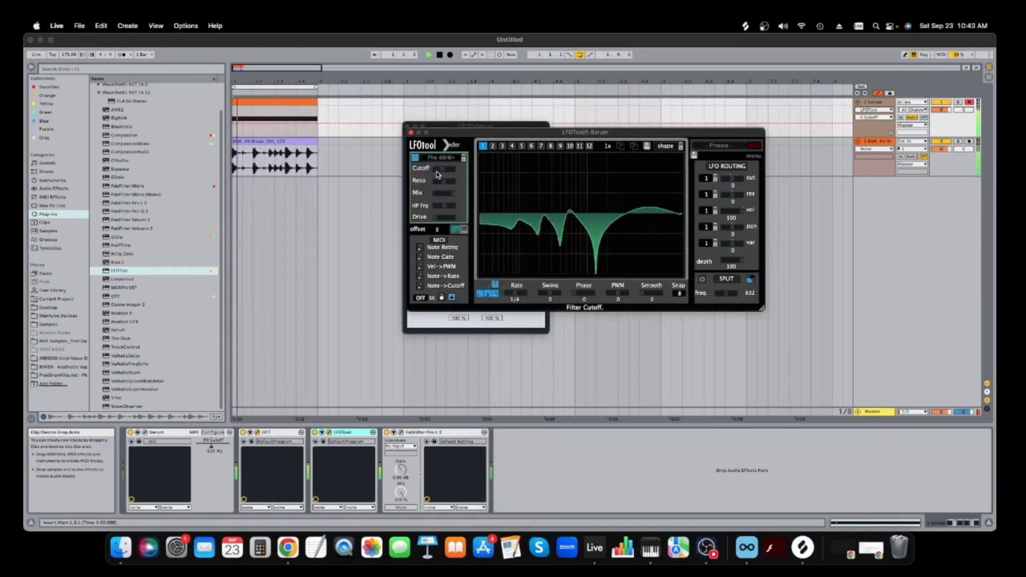
# - Automate LFOTool's phaser cutoff to rise twice in the second half of the bar, and adjust its HP frequency and drive
pyautogui.click(252, 131)
pyautogui.moveTo(280, 128); pyautogui.dragTo(278, 122)
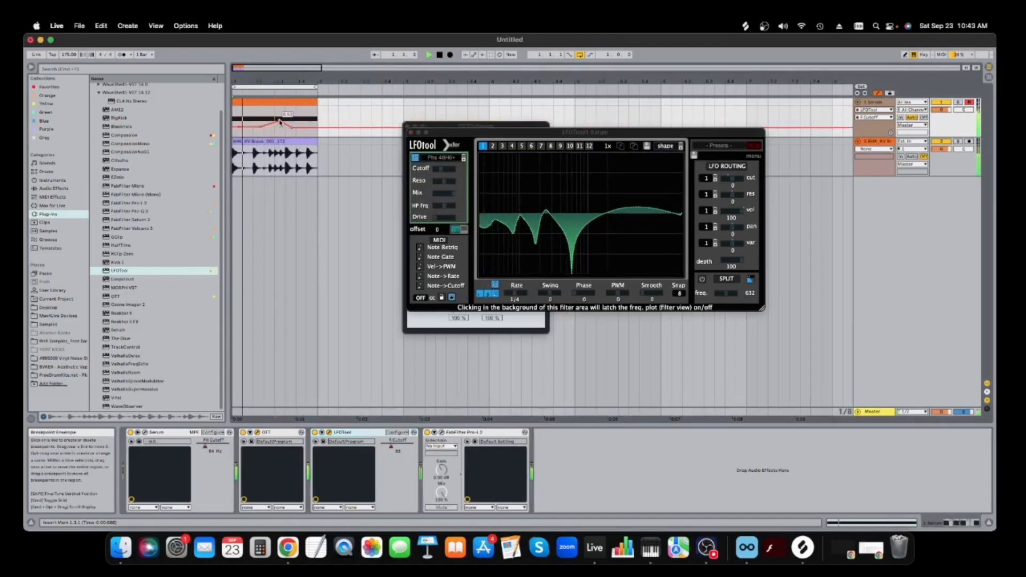
pyautogui.moveTo(296, 127); pyautogui.dragTo(298, 120)
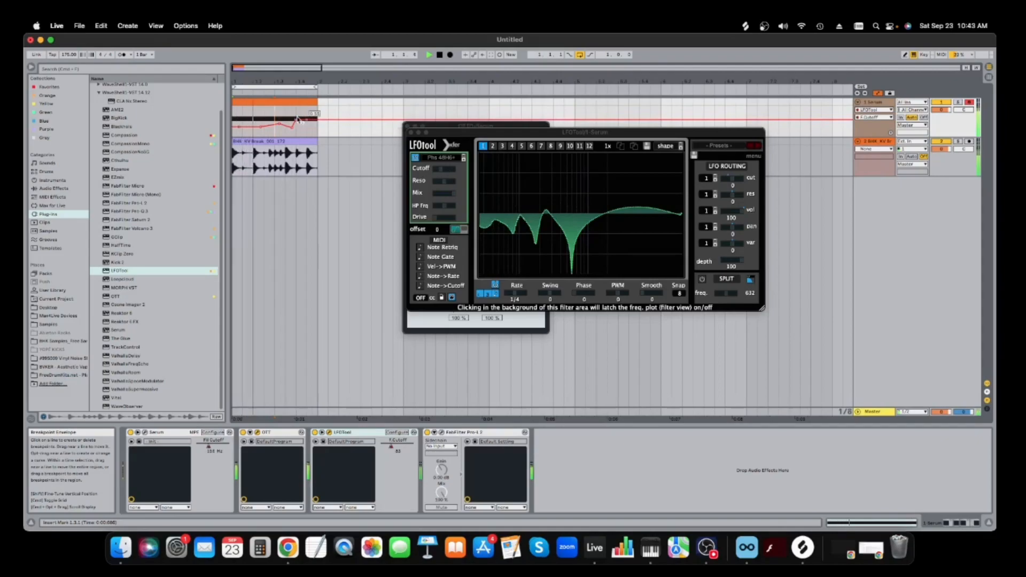
pyautogui.moveTo(443, 206)
pyautogui.mouseDown()
pyautogui.moveTo(422, 209)
pyautogui.moveTo(448, 222)
pyautogui.mouseUp()
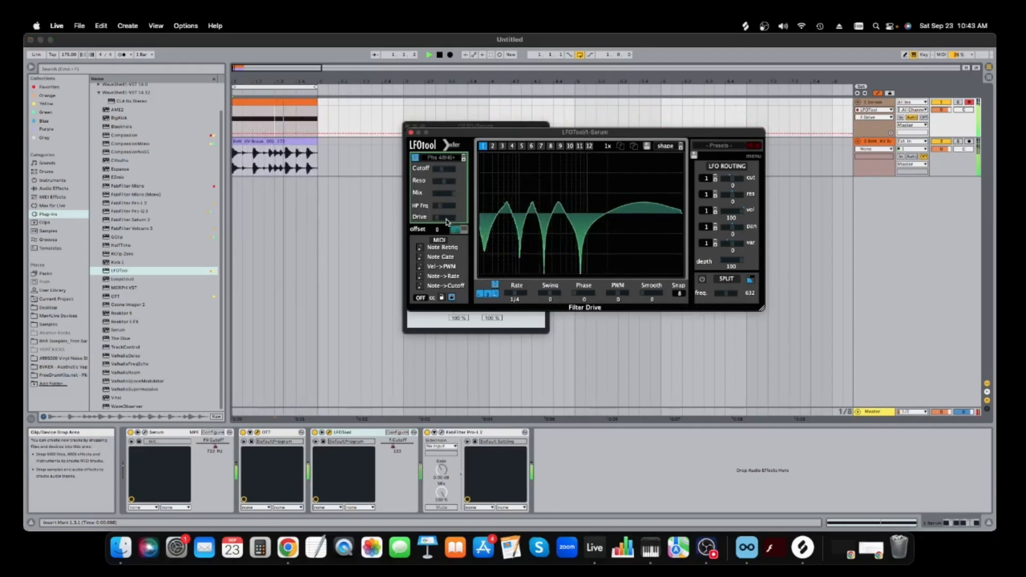
# - Add the Compassion compressor before Pro-L 2 with threshold -37.21 dB, ratio 2.76, attack 0.02 ms, release 51.69 ms and makeup 16.09 dB
pyautogui.click(134, 136)
pyautogui.press('space')
pyautogui.press('Return')
pyautogui.press('space')
pyautogui.moveTo(559, 294); pyautogui.dragTo(558, 235)
pyautogui.moveTo(498, 299); pyautogui.dragTo(497, 338)
pyautogui.moveTo(775, 311); pyautogui.dragTo(788, 287)
pyautogui.moveTo(656, 295); pyautogui.dragTo(670, 309)
pyautogui.moveTo(772, 305); pyautogui.dragTo(772, 307)
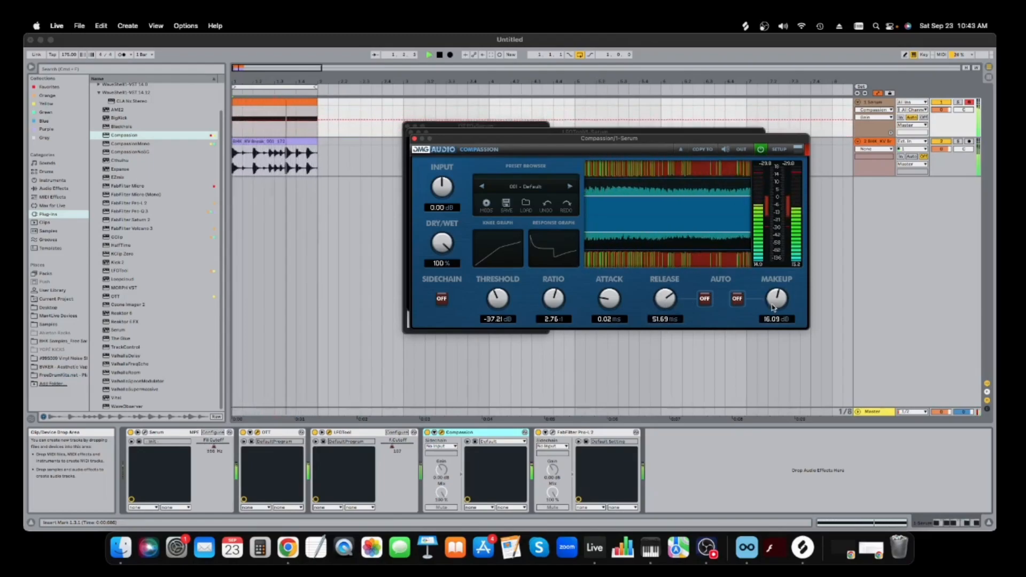
pyautogui.press('space')
# - Add a second LFOTool after Compassion and enable its filter with the HB 12 type
pyautogui.click(122, 270)
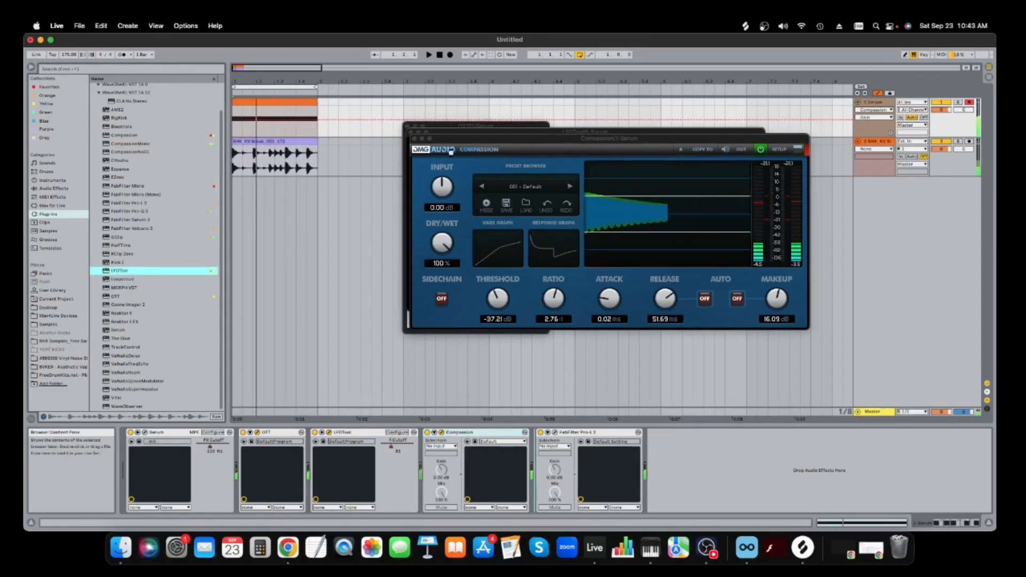
pyautogui.press('Return')
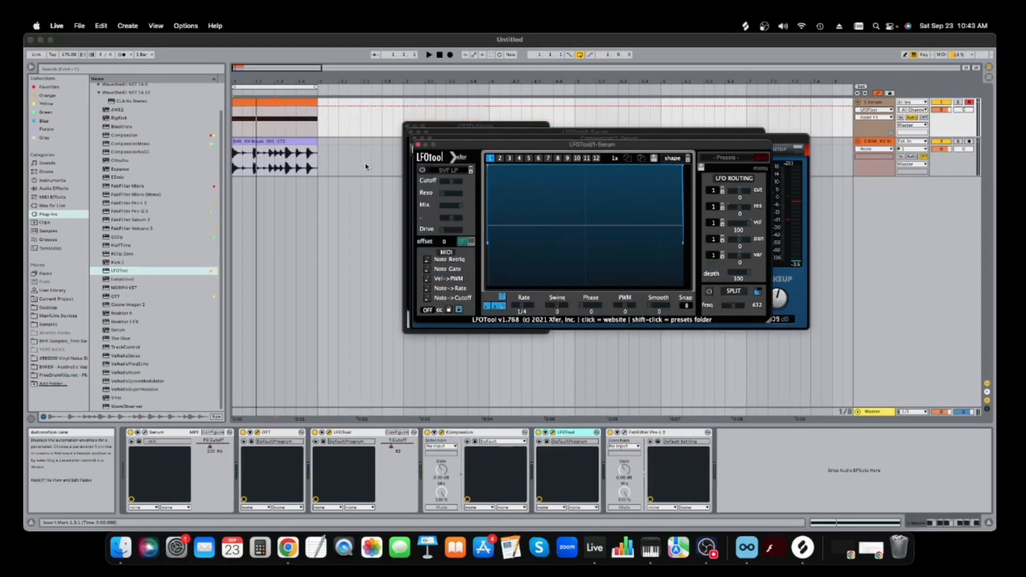
pyautogui.click(422, 171)
pyautogui.click(450, 170)
pyautogui.moveTo(467, 207)
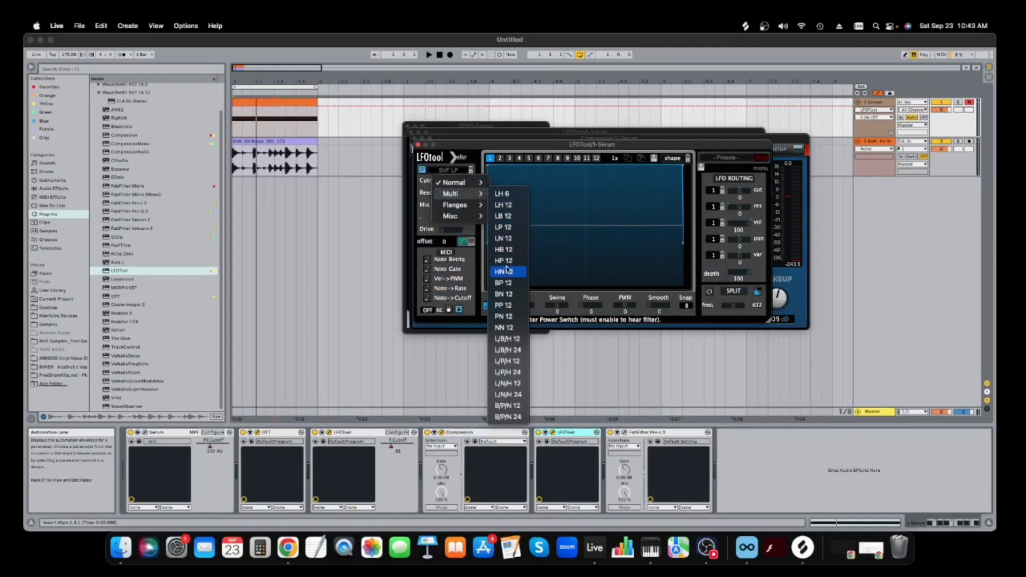
pyautogui.click(504, 249)
pyautogui.press('space')
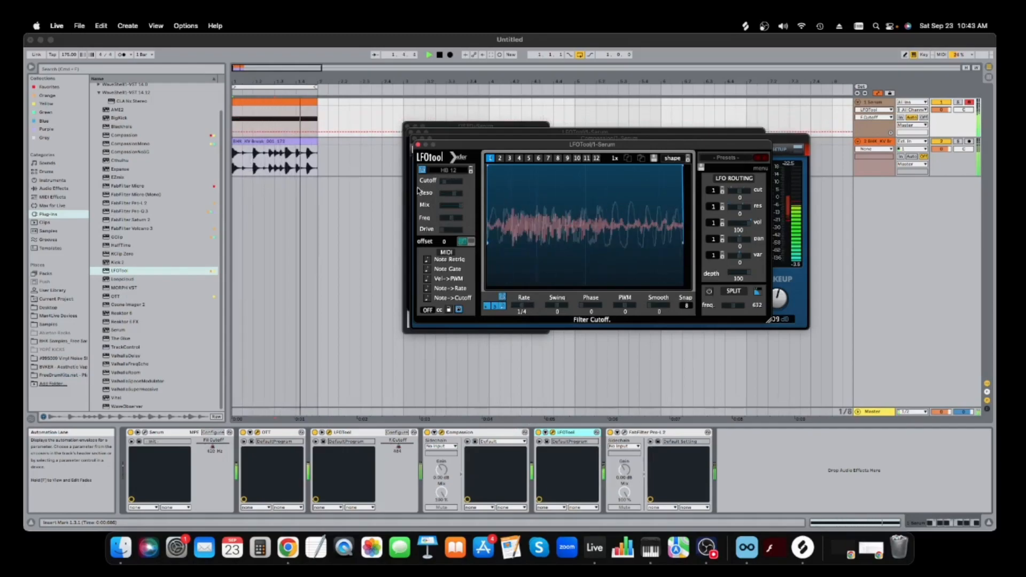
# - Automate the second LFOTool's filter cutoff with a late peak, and its filter Var with a raised plateau mid-bar
pyautogui.click(234, 132)
pyautogui.moveTo(255, 132); pyautogui.dragTo(310, 129)
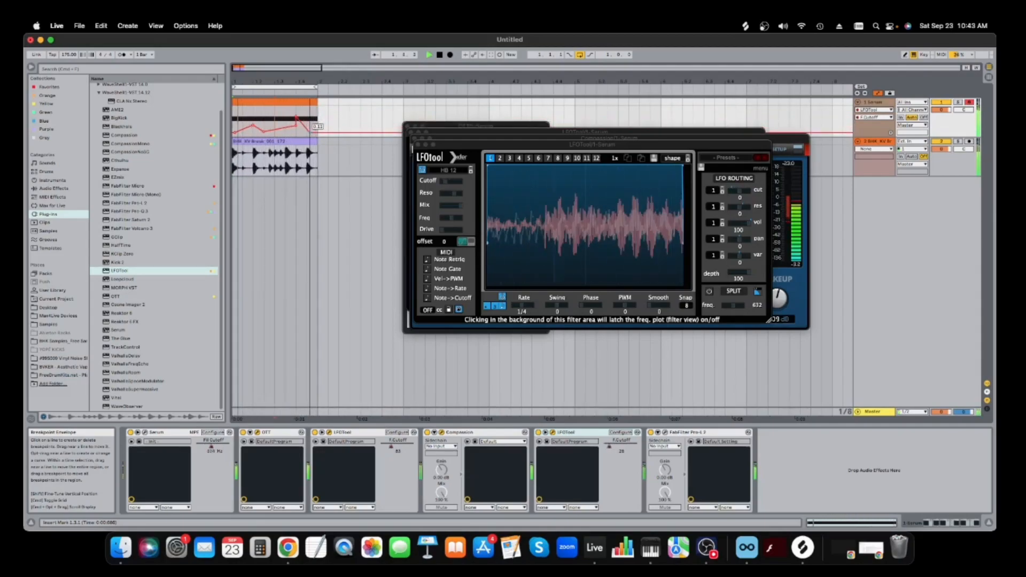
pyautogui.click(458, 209)
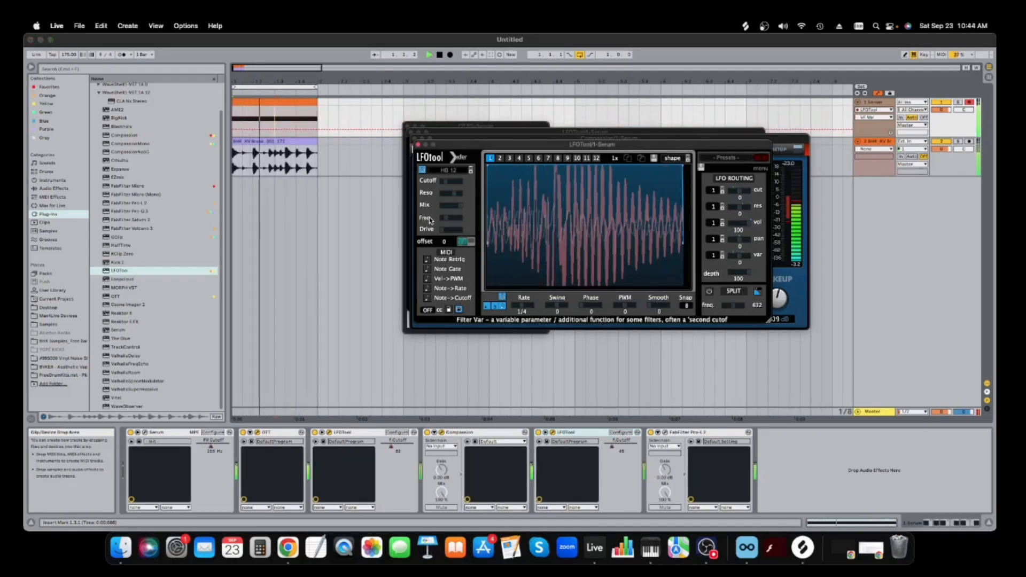
pyautogui.click(238, 131)
pyautogui.moveTo(251, 129); pyautogui.dragTo(306, 129)
pyautogui.click(285, 121)
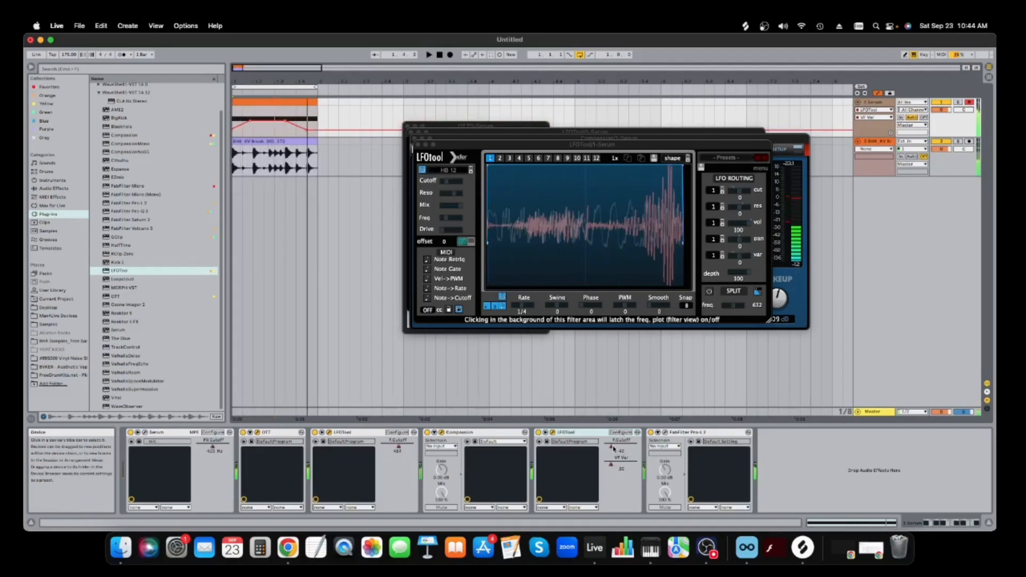
# - Raise the late peak in the second LFOTool's filter cutoff automation near the bar's end and audition the loop
pyautogui.rightClick(615, 448)
pyautogui.click(620, 455)
pyautogui.moveTo(300, 123); pyautogui.dragTo(307, 114)
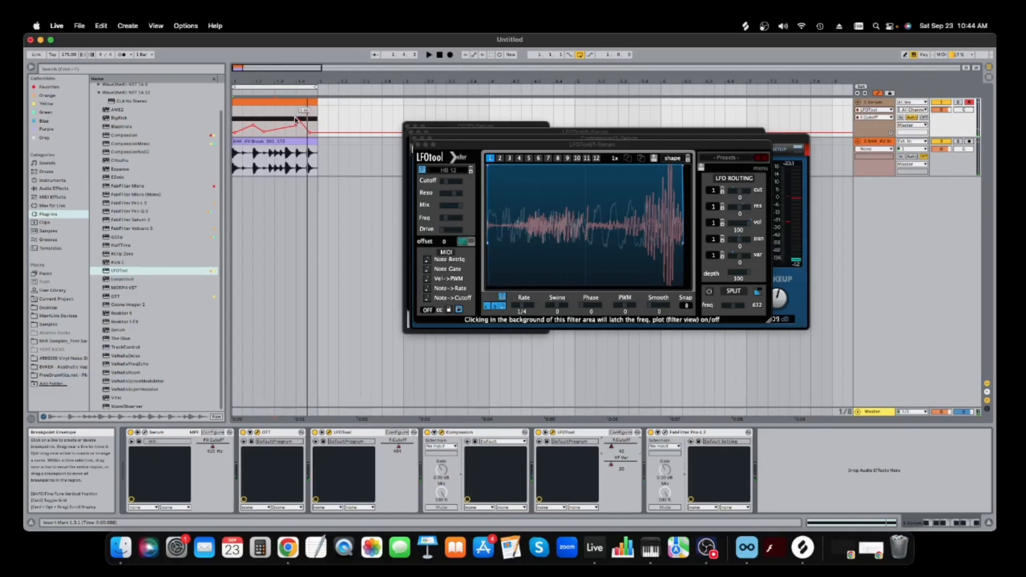
pyautogui.press('space')
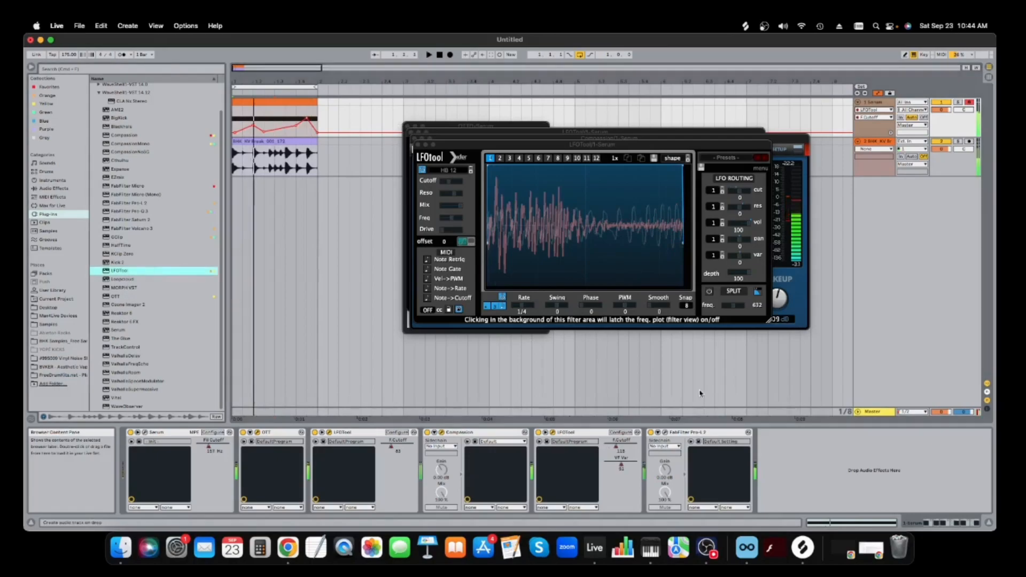
# - Add a third LFOTool before Pro-L 2 and flatten its LFO shape at the maximum level
pyautogui.press('space')
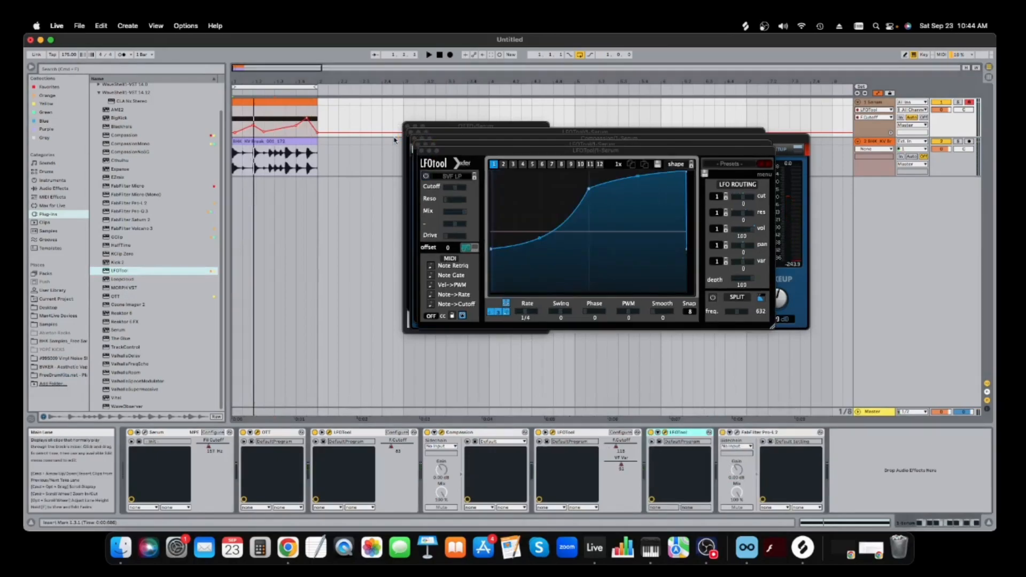
pyautogui.moveTo(590, 189); pyautogui.dragTo(355, 163)
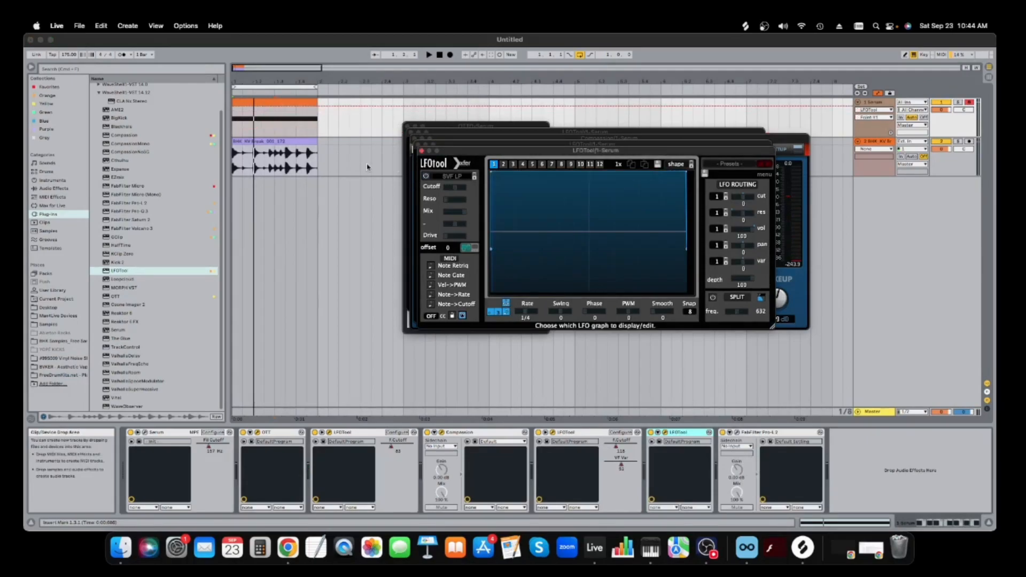
# - Add Compassion before the third LFOTool with threshold 2.98 dB, ratio 2.88, attack 0.18 ms, release 0.12 ms and makeup 7.48 dB
pyautogui.click(128, 135)
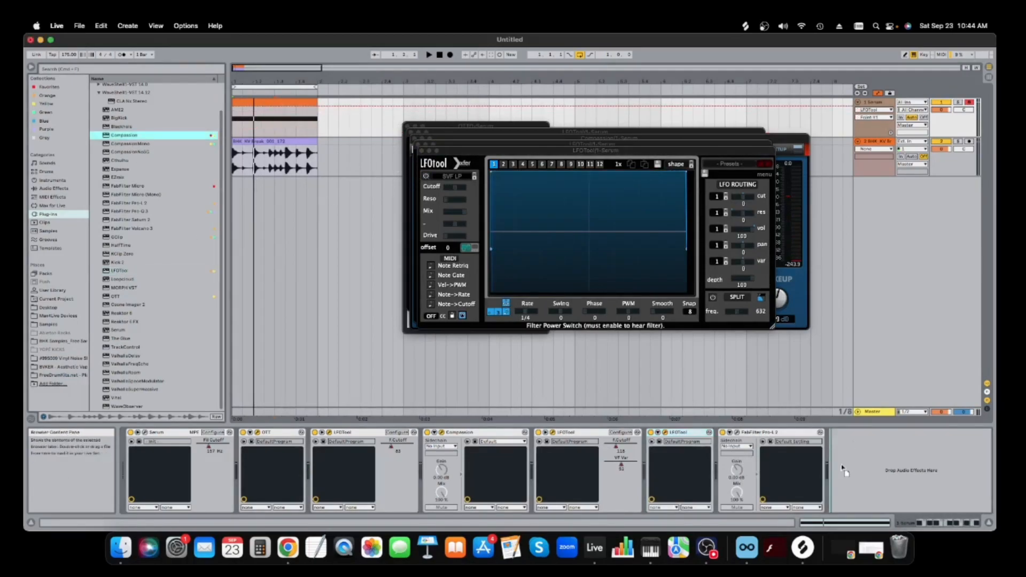
pyautogui.moveTo(624, 319); pyautogui.dragTo(642, 354)
pyautogui.moveTo(678, 309); pyautogui.dragTo(682, 353)
pyautogui.moveTo(575, 324); pyautogui.dragTo(575, 310)
pyautogui.moveTo(509, 320); pyautogui.dragTo(571, 331)
pyautogui.press('space')
pyautogui.moveTo(789, 320); pyautogui.dragTo(790, 306)
# - Enable the third LFOTool's filter with the Cmb H6+ type and display its filter plot
pyautogui.click(777, 433)
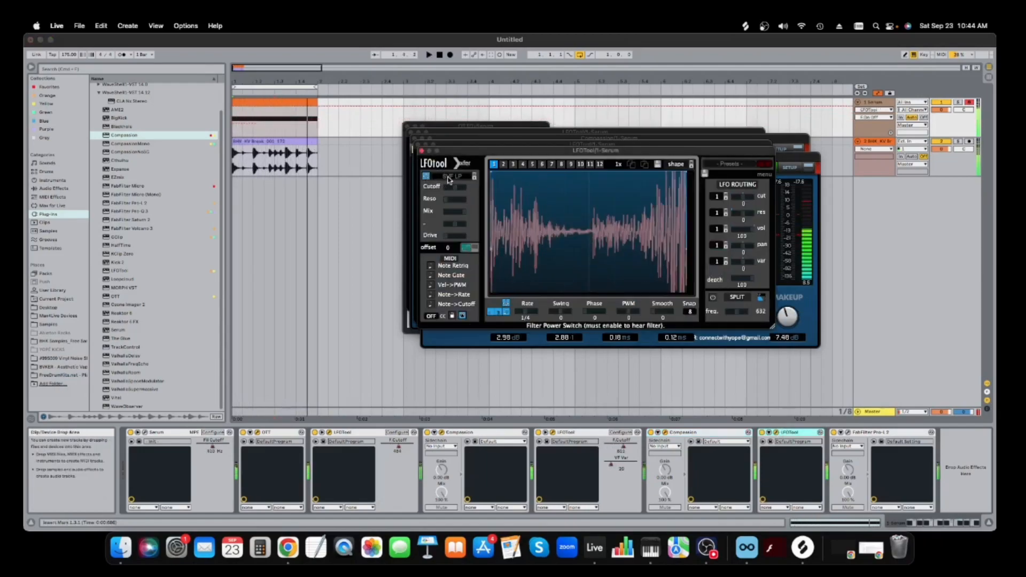
pyautogui.click(451, 176)
pyautogui.moveTo(469, 211)
pyautogui.click(517, 219)
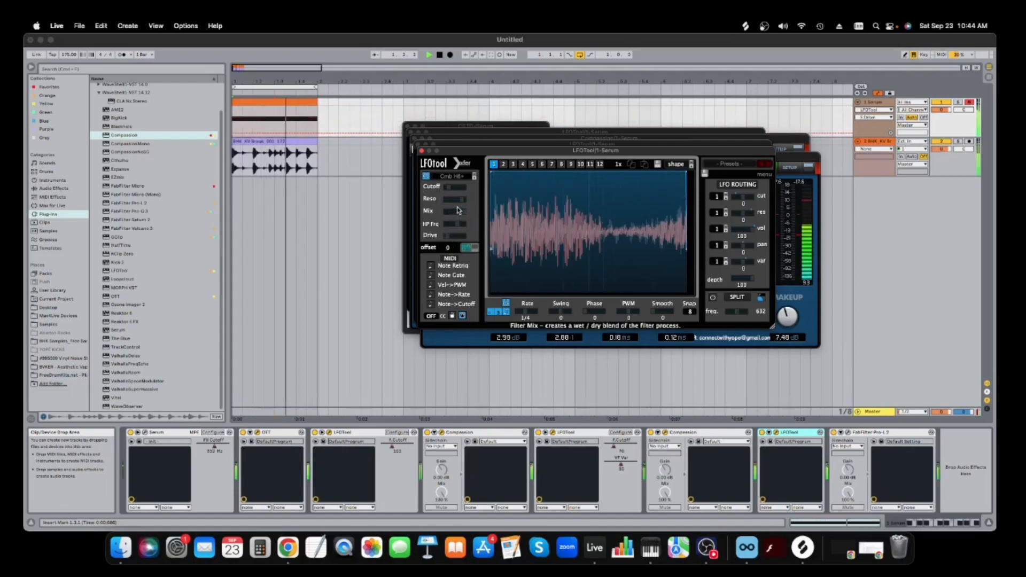
pyautogui.click(453, 241)
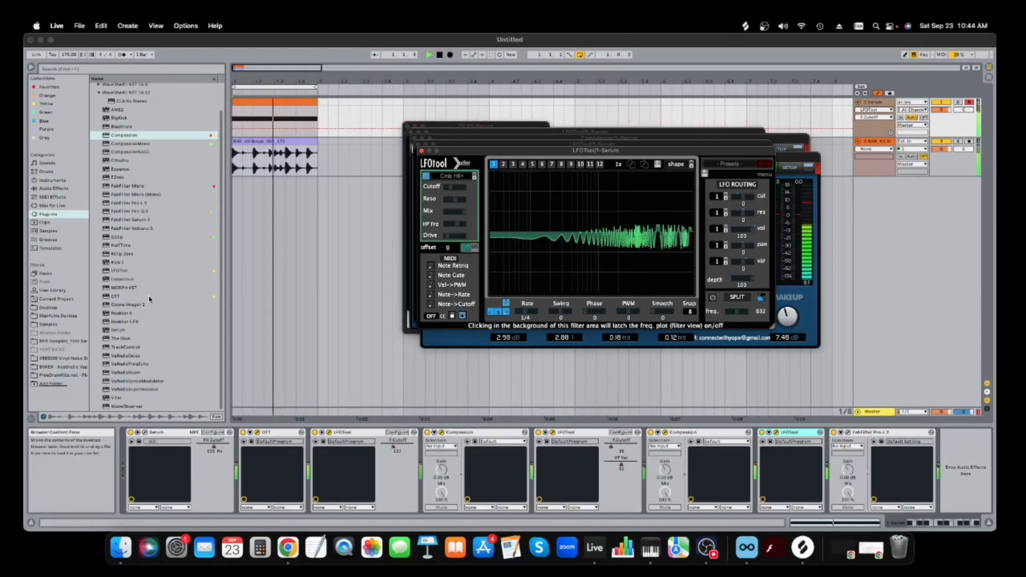
# - Add FabFilter Saturn 2 before Pro-L 2, split it into four bands and lower the highest band's level
pyautogui.moveTo(142, 221); pyautogui.dragTo(850, 430)
pyautogui.moveTo(785, 227); pyautogui.dragTo(673, 210)
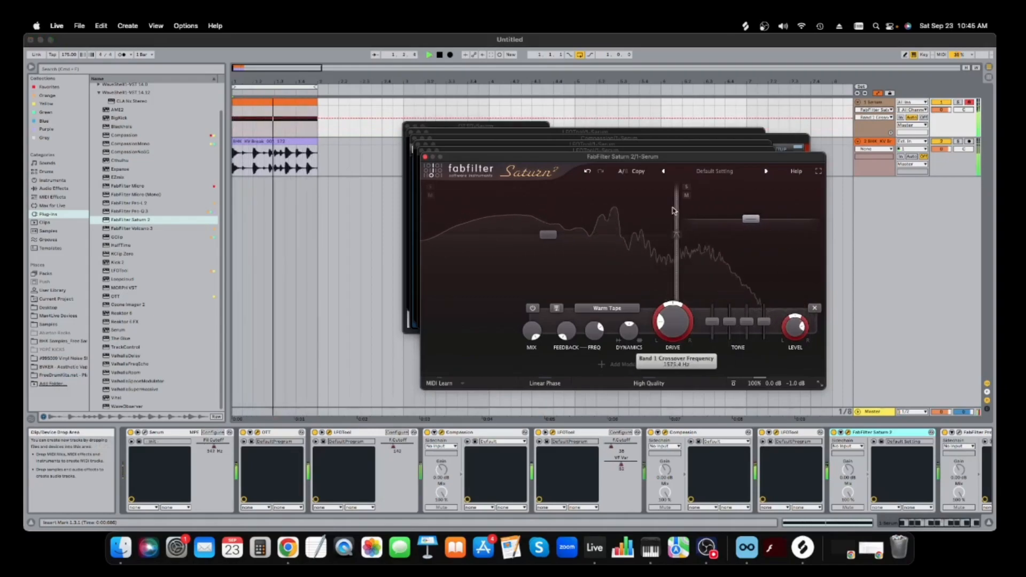
pyautogui.click(599, 151)
pyautogui.click(438, 191)
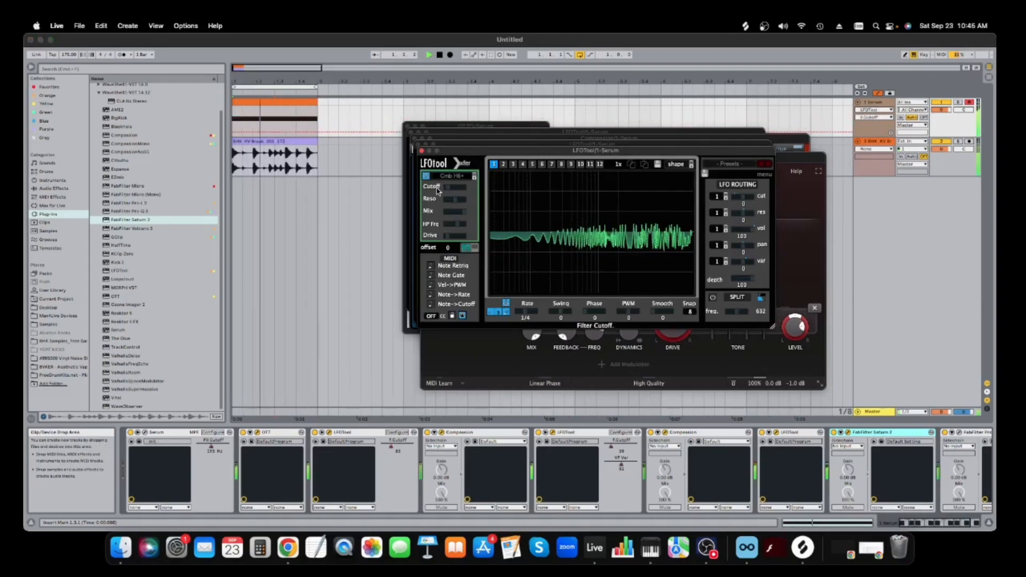
pyautogui.click(803, 159)
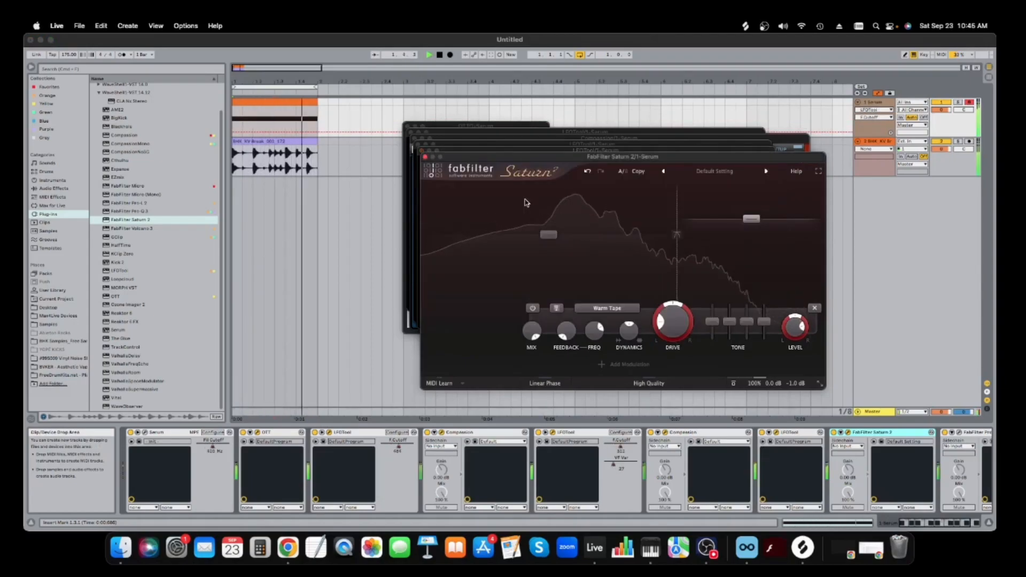
pyautogui.moveTo(470, 231); pyautogui.dragTo(525, 213)
pyautogui.moveTo(676, 214); pyautogui.dragTo(660, 215)
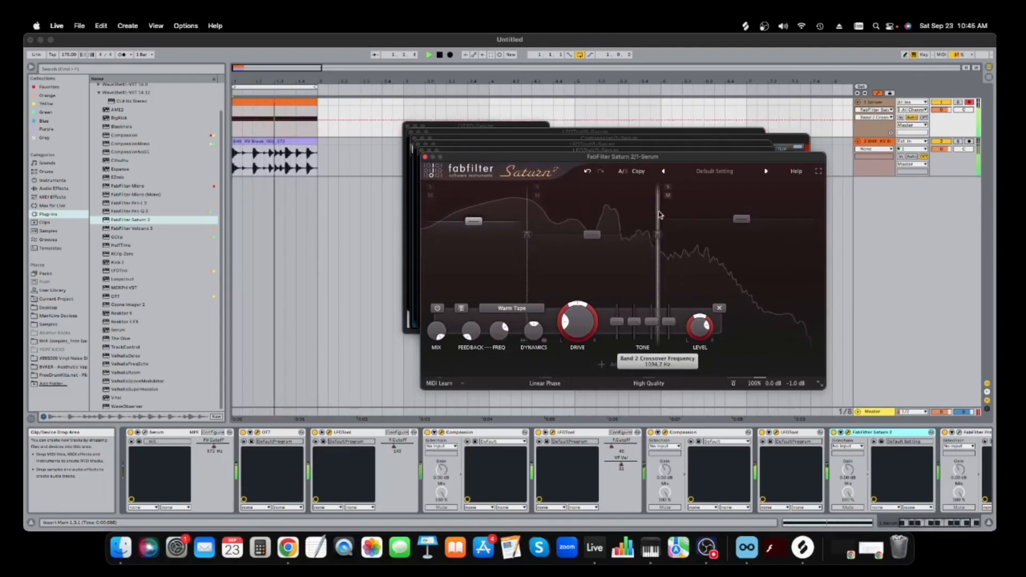
pyautogui.click(765, 188)
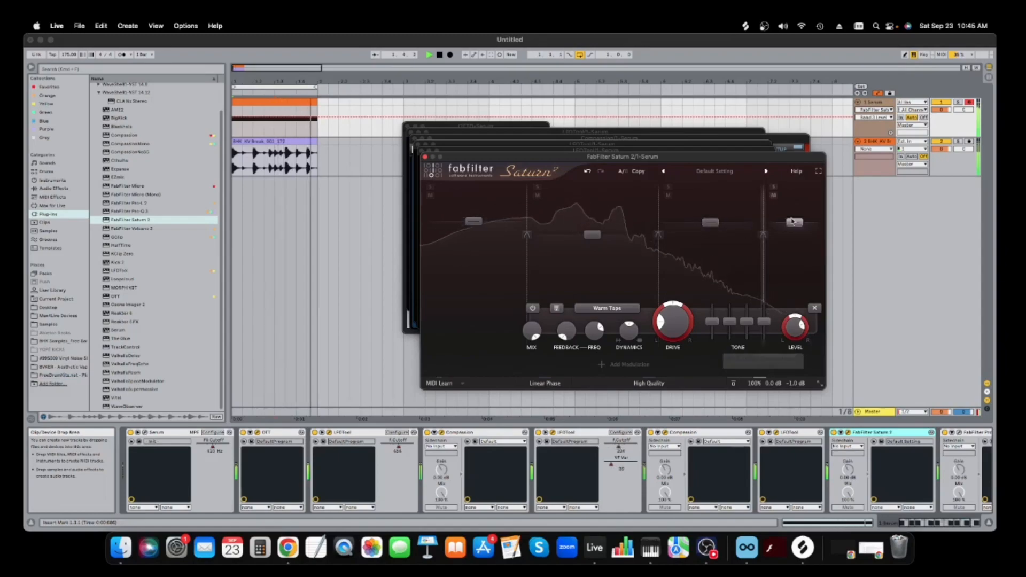
pyautogui.moveTo(795, 223); pyautogui.dragTo(795, 267)
pyautogui.moveTo(764, 211); pyautogui.dragTo(688, 225)
# - Add FabFilter Pro-Q 3 after Saturn 2, boosting 30 dB near 9 kHz, cutting the mids, and lightly boosting near 40 Hz and 1.5 kHz
pyautogui.moveTo(128, 211); pyautogui.dragTo(926, 462)
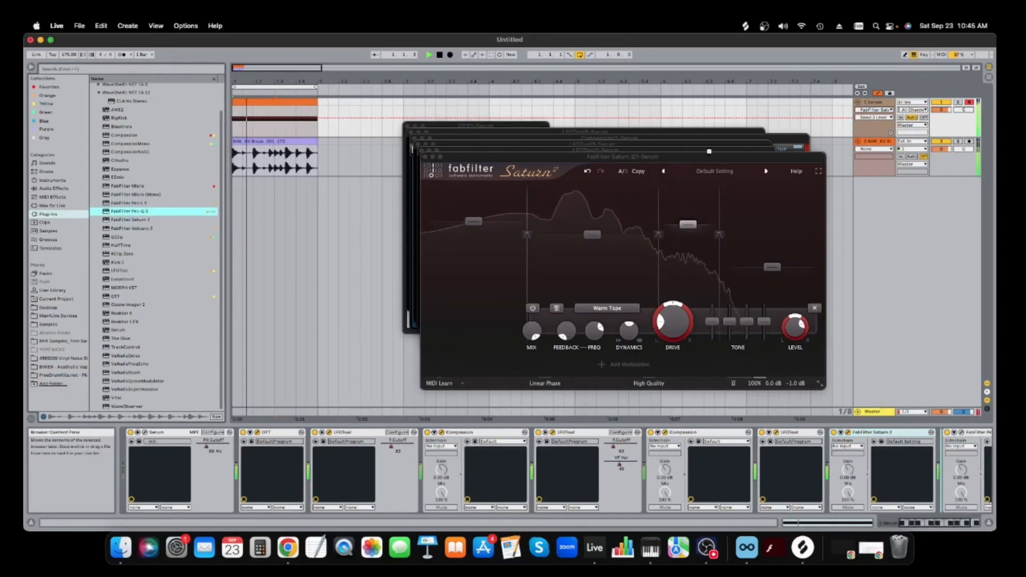
pyautogui.moveTo(724, 249); pyautogui.dragTo(741, 83)
pyautogui.scroll(5, 741, 213)
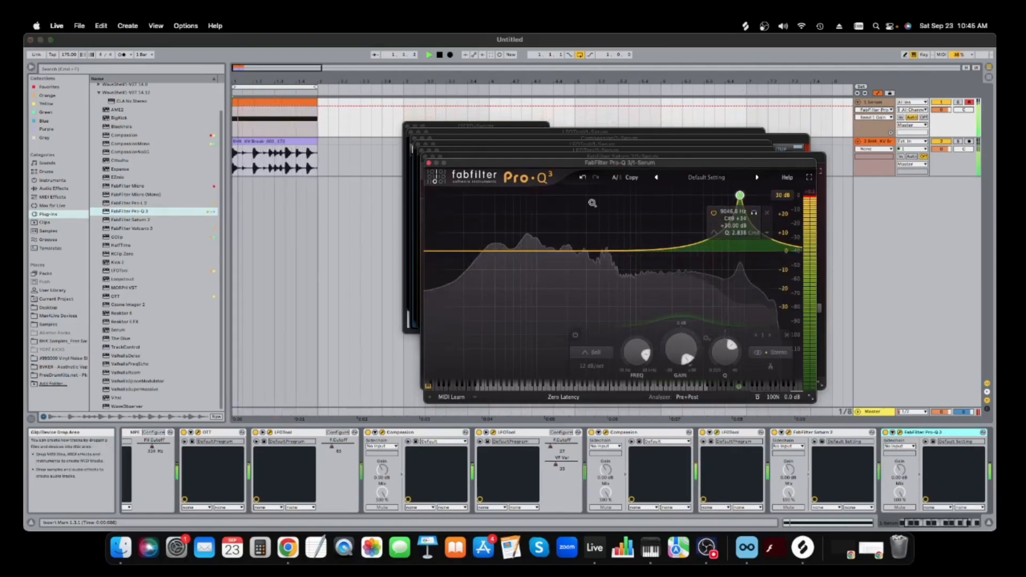
pyautogui.moveTo(601, 251); pyautogui.dragTo(604, 267)
pyautogui.moveTo(495, 250); pyautogui.dragTo(494, 243)
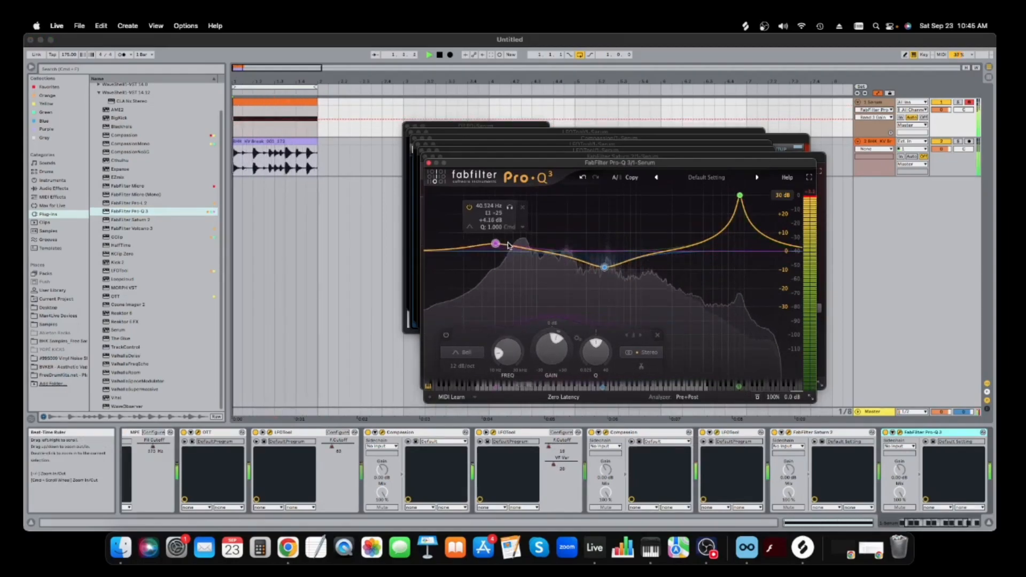
pyautogui.moveTo(661, 252); pyautogui.dragTo(660, 248)
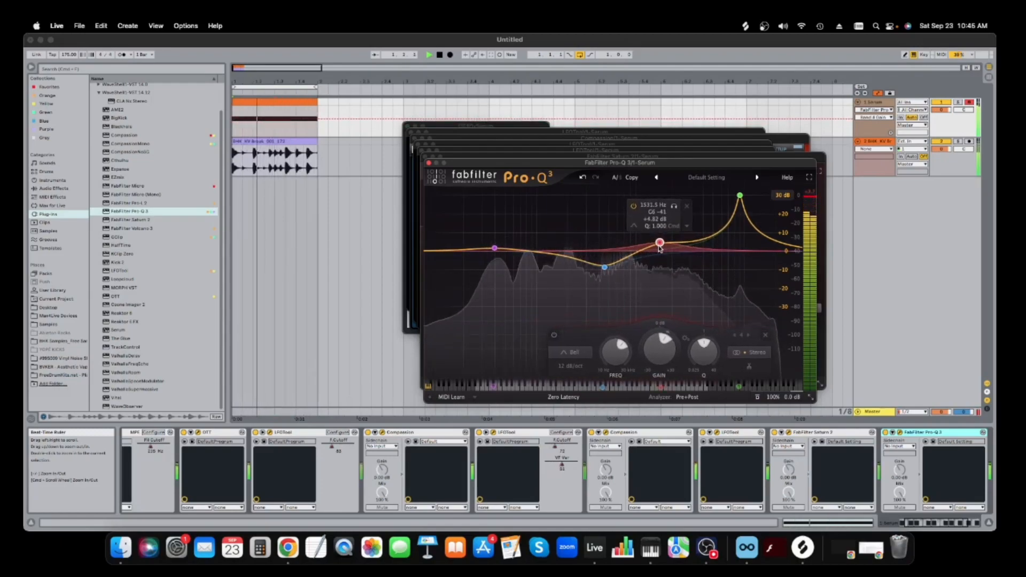
# - Close the open plugin windows and adjust OTT's Time setting before closing it too
pyautogui.click(427, 161)
pyautogui.click(423, 156)
pyautogui.click(422, 150)
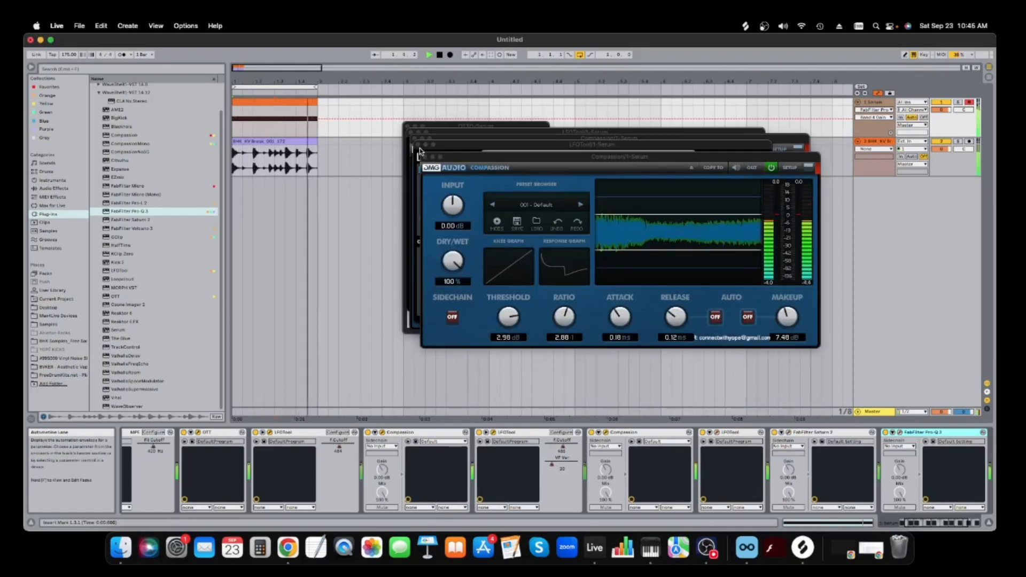
pyautogui.click(425, 157)
pyautogui.click(415, 138)
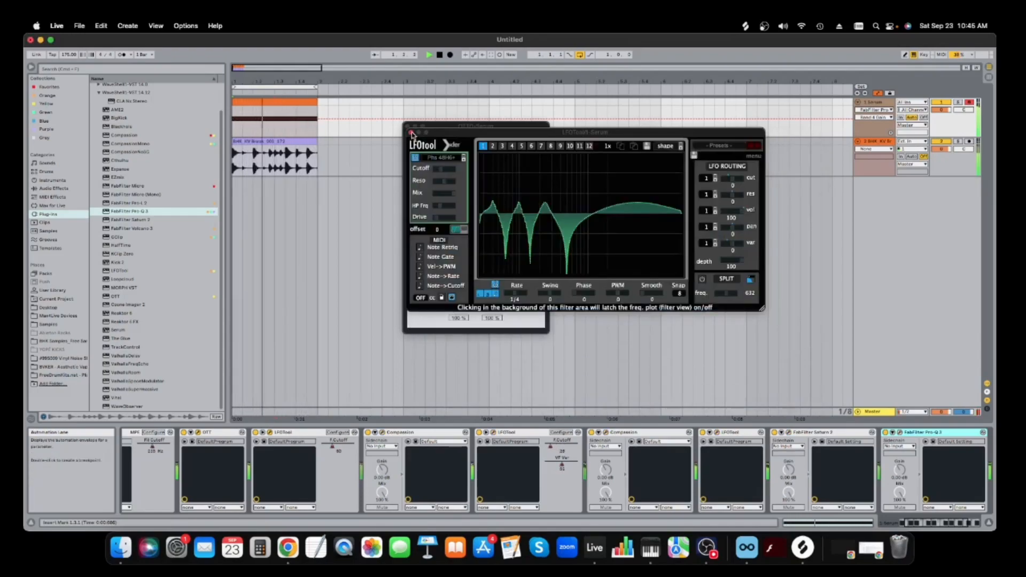
pyautogui.click(409, 131)
pyautogui.click(513, 262)
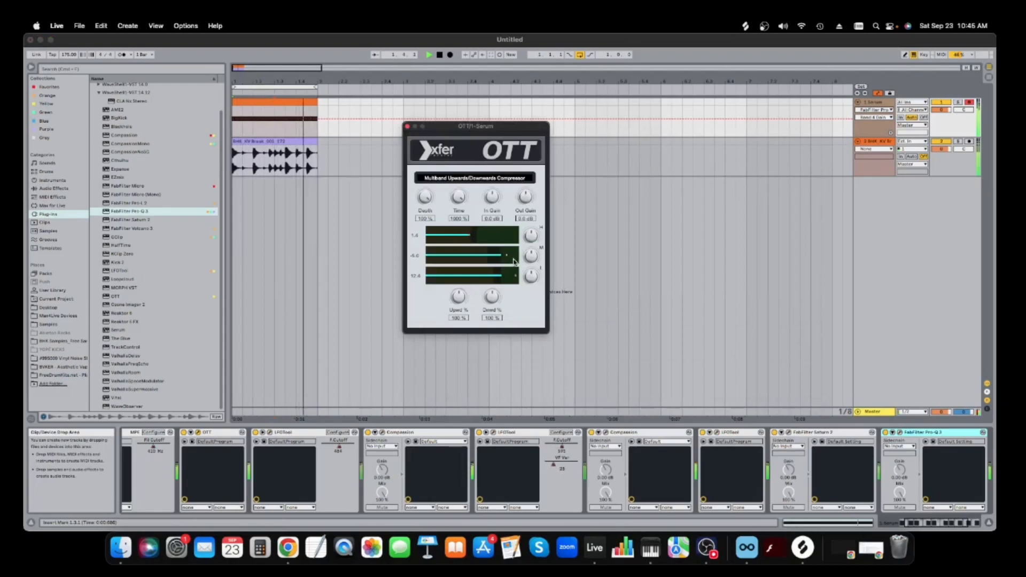
pyautogui.moveTo(464, 209); pyautogui.dragTo(463, 237)
pyautogui.click(406, 127)
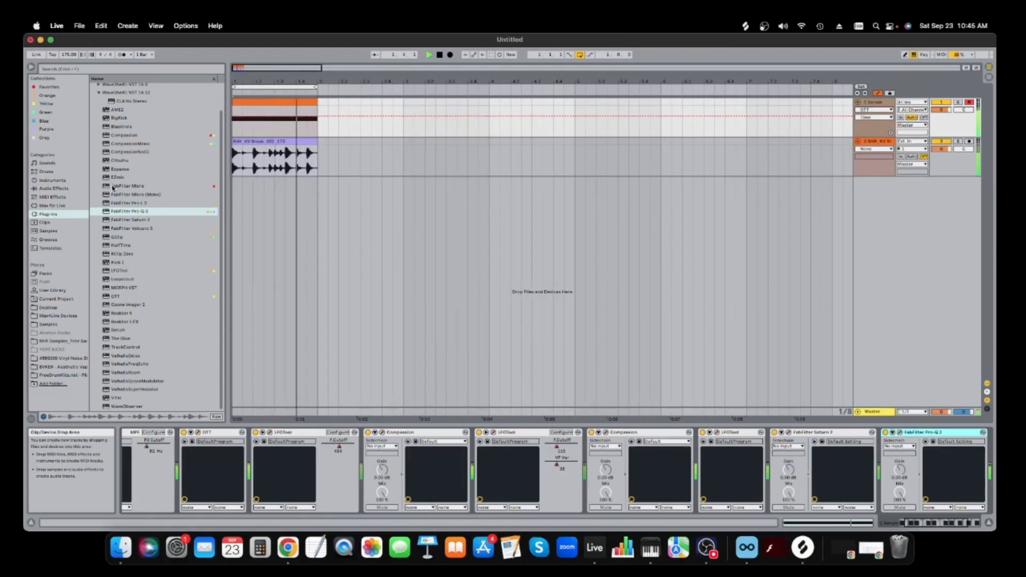
# - Add the Reverb audio effect between Pro-Q 3 and Pro-L 2 and set its Dry/Wet to 100%
pyautogui.click(62, 189)
pyautogui.click(125, 171)
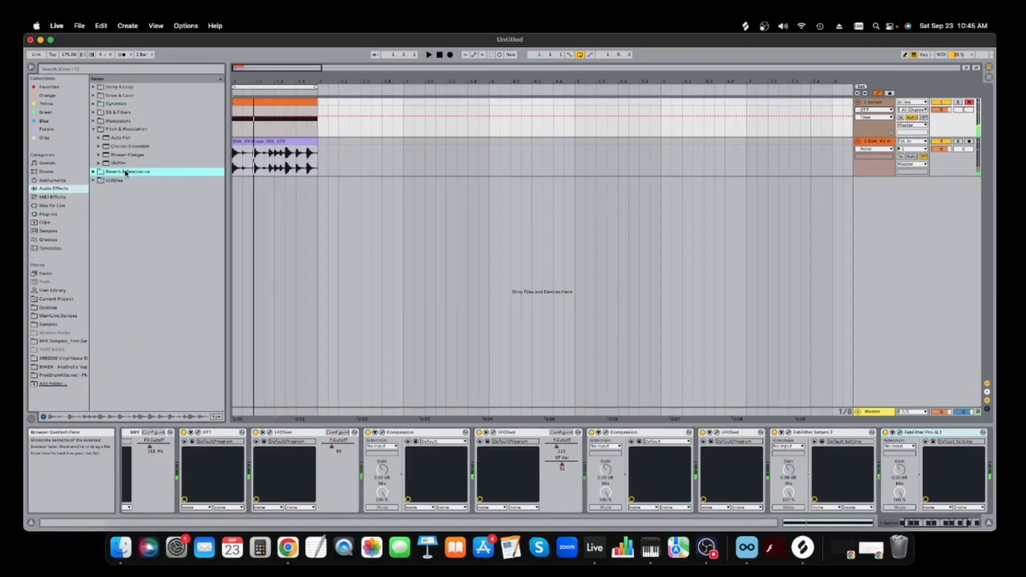
pyautogui.click(121, 188)
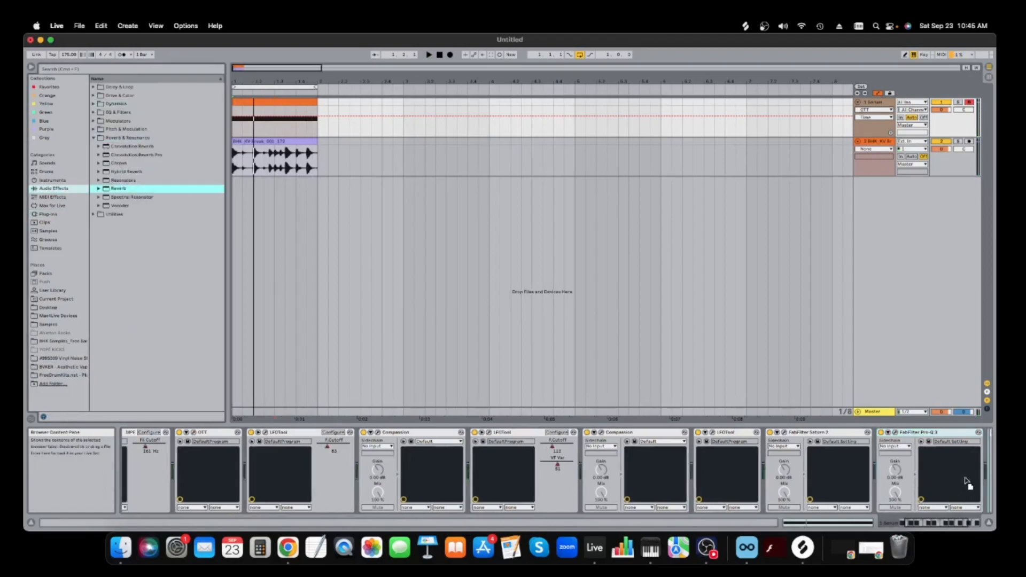
pyautogui.hscroll(3, 943, 483)
pyautogui.moveTo(923, 465); pyautogui.dragTo(909, 464)
pyautogui.click(975, 500)
pyautogui.press('space')
pyautogui.rightClick(975, 500)
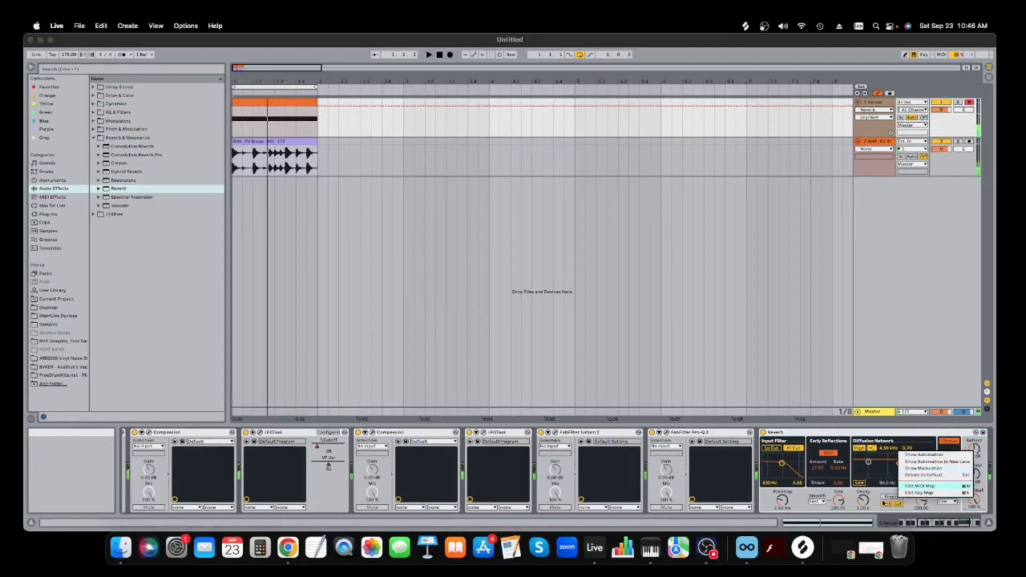
# - Adjust the Reverb's decay and predelay, enable the input low cut, and lower the diffusion network's high filter to about 1.08 kHz
pyautogui.click(867, 499)
pyautogui.moveTo(862, 500); pyautogui.dragTo(862, 486)
pyautogui.click(772, 448)
pyautogui.moveTo(781, 463); pyautogui.dragTo(780, 472)
pyautogui.press('space')
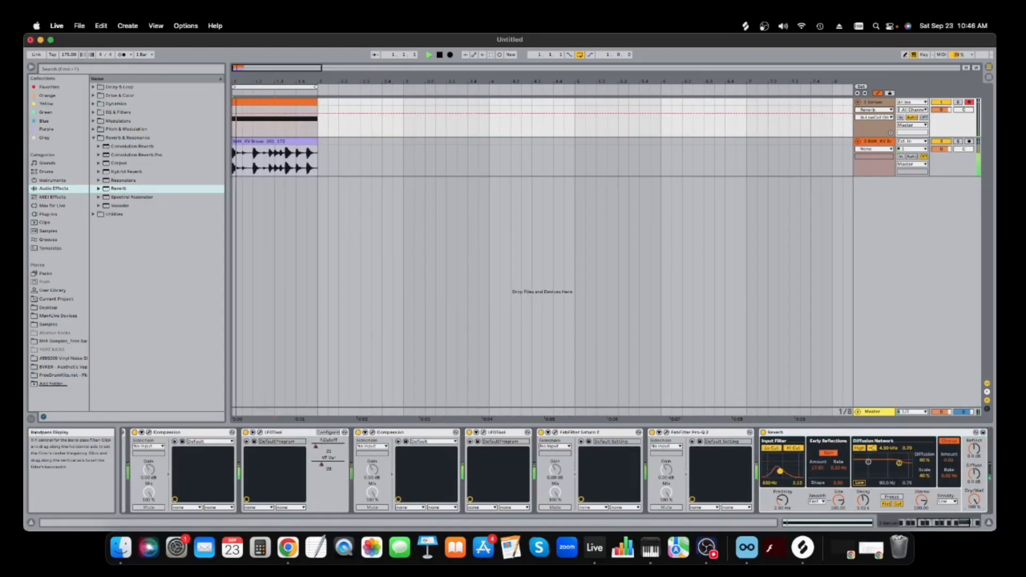
pyautogui.click(779, 491)
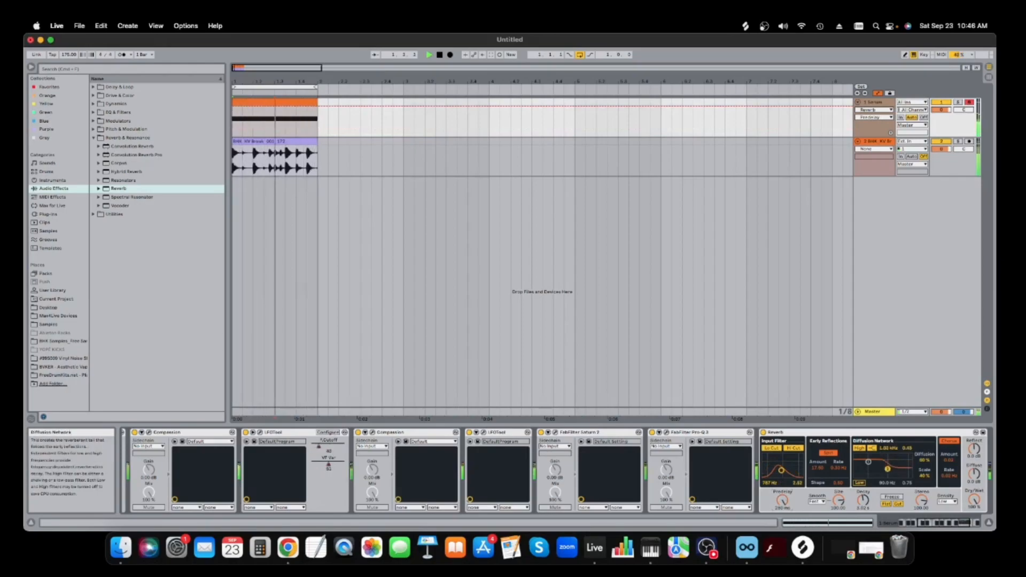
# - Adjust the Reverb's decay and stereo width, reduce Diffuse to about -12 dB, raise Reflect and lower Dry/Wet
pyautogui.moveTo(863, 500); pyautogui.dragTo(921, 519)
pyautogui.moveTo(974, 474); pyautogui.dragTo(974, 493)
pyautogui.moveTo(974, 450); pyautogui.dragTo(973, 442)
pyautogui.moveTo(974, 500); pyautogui.dragTo(974, 511)
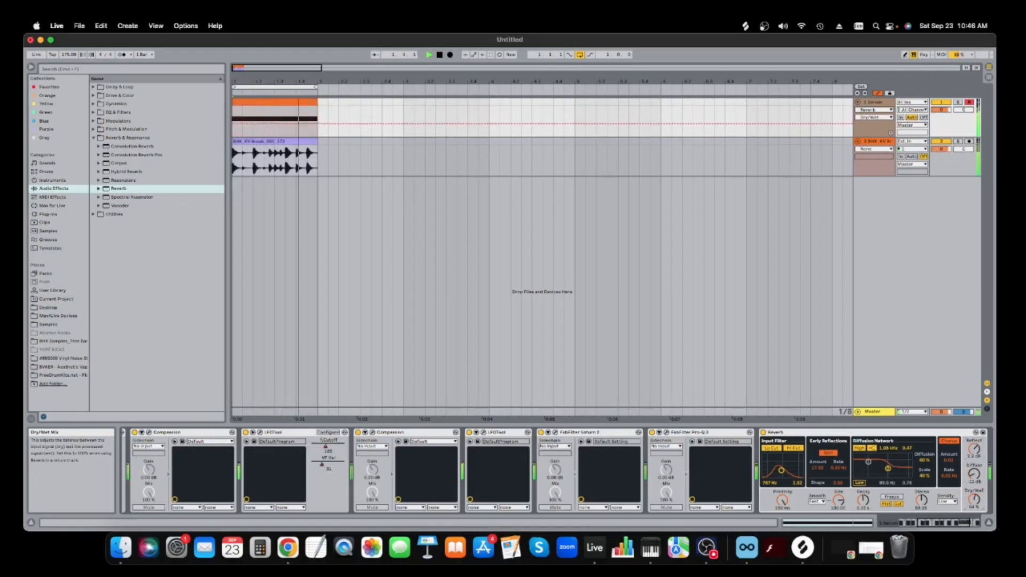
# - Automate the Reverb's Dry/Wet to peak in the first half of the bar and fall to the minimum near its end
pyautogui.rightClick(966, 501)
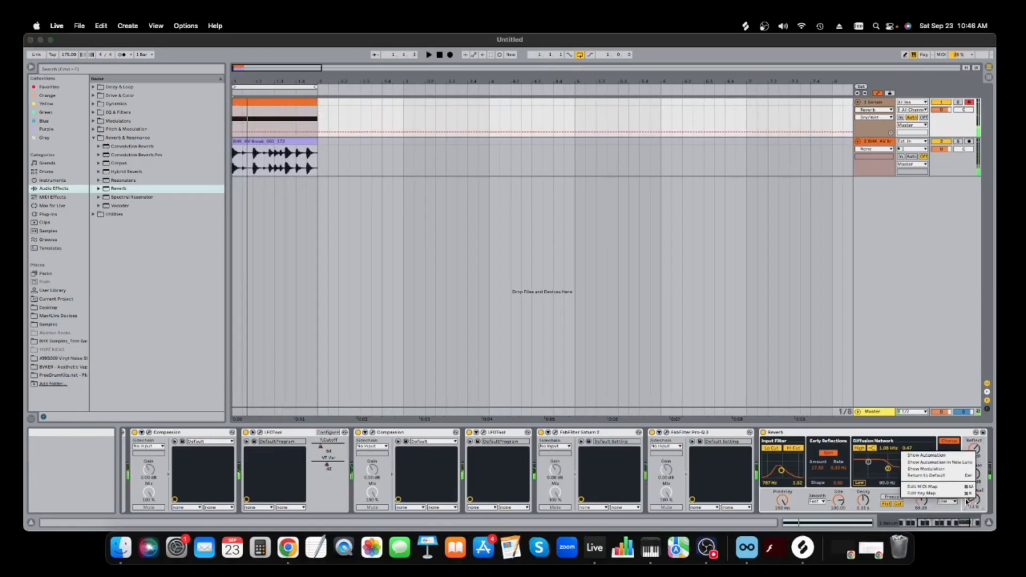
pyautogui.click(937, 456)
pyautogui.press('space')
pyautogui.moveTo(241, 133); pyautogui.dragTo(301, 134)
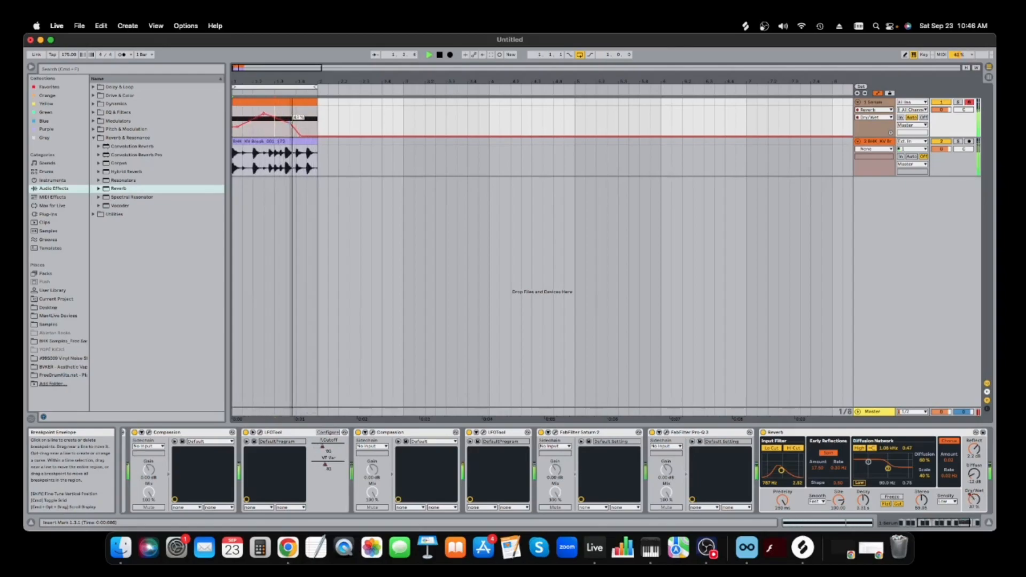
# - Add the Corpus audio effect after the Reverb and set its resonance type to Plate
pyautogui.click(119, 164)
pyautogui.press('space')
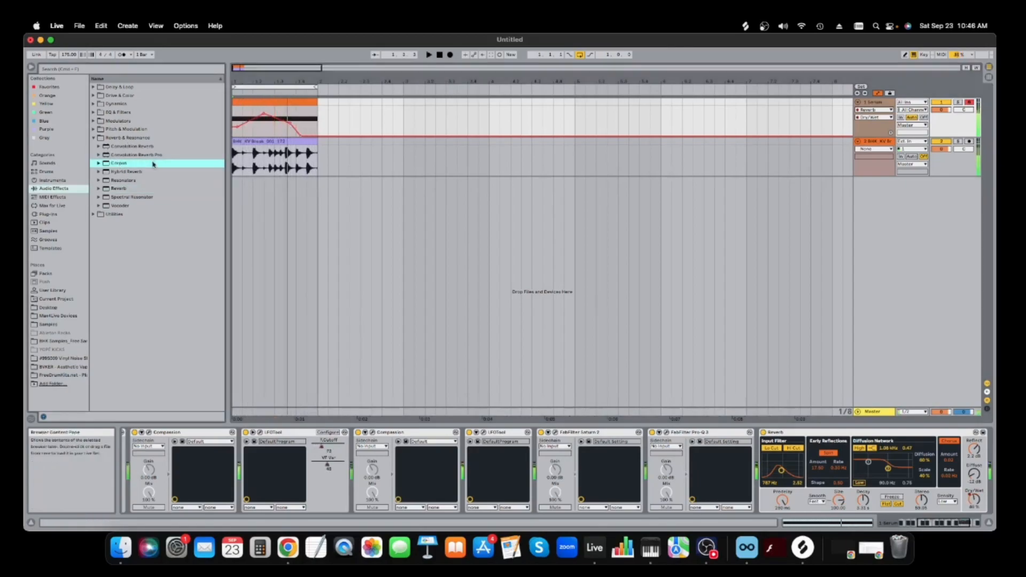
pyautogui.hscroll(3, 981, 469)
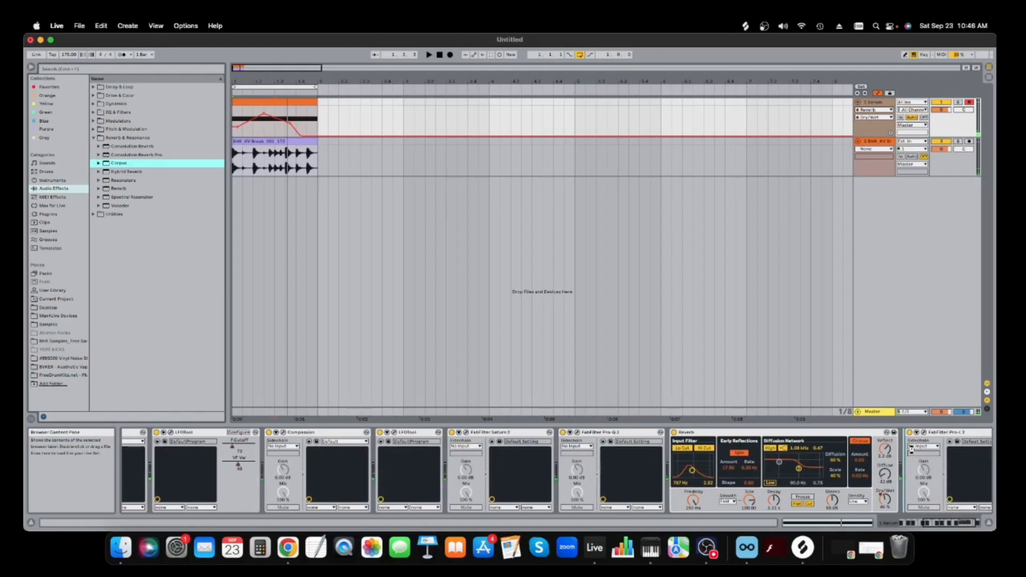
pyautogui.press('Return')
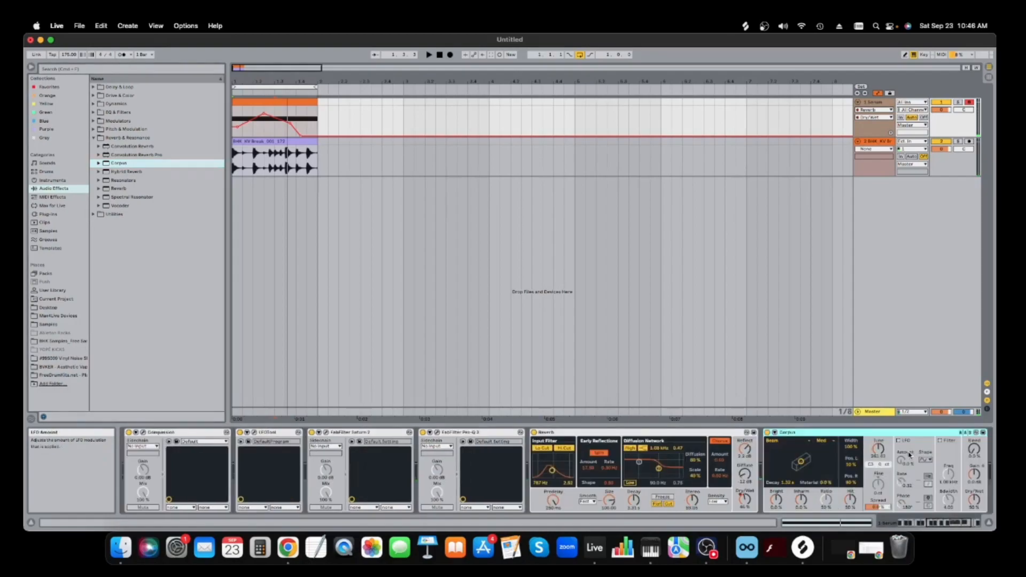
pyautogui.click(785, 446)
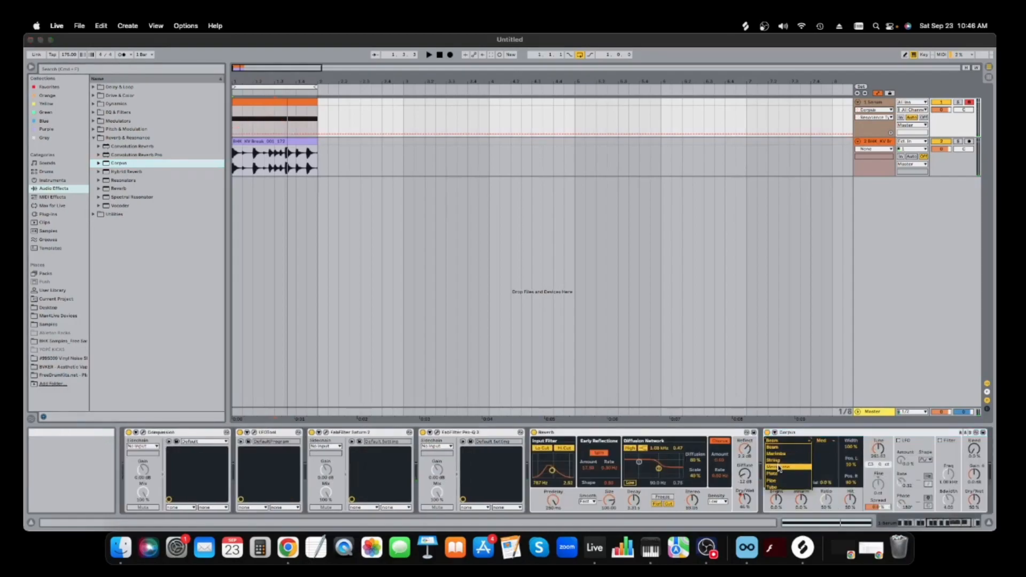
pyautogui.click(778, 475)
# - Lower Corpus's tuning, shorten its decay, raise its material value, and balance its Dry/Wet while auditioning the loop
pyautogui.moveTo(877, 454); pyautogui.dragTo(876, 446)
pyautogui.moveTo(973, 499); pyautogui.dragTo(973, 470)
pyautogui.moveTo(794, 456); pyautogui.dragTo(808, 450)
pyautogui.press('space')
pyautogui.moveTo(883, 457); pyautogui.dragTo(883, 446)
pyautogui.press('space')
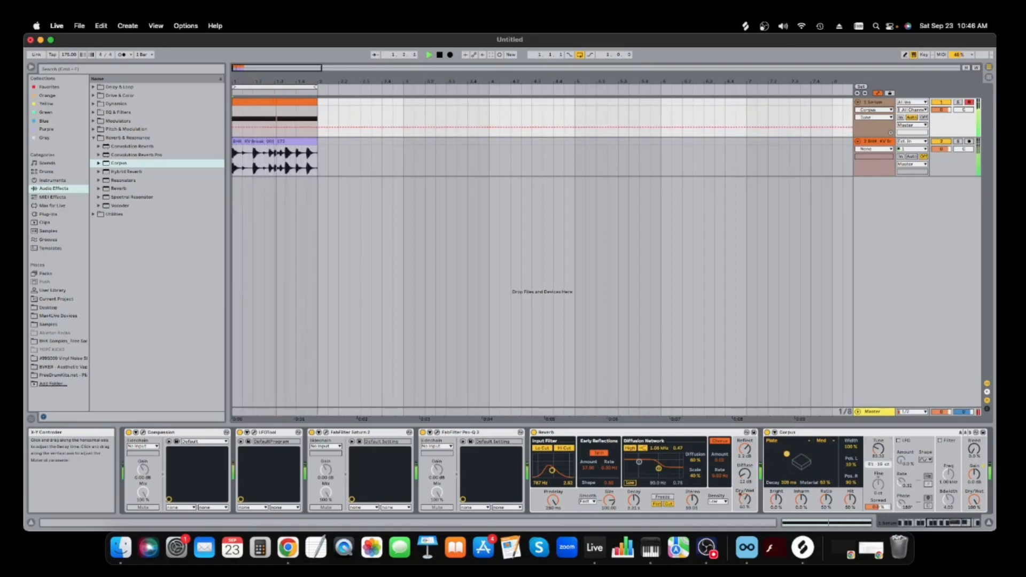
pyautogui.moveTo(973, 500); pyautogui.dragTo(973, 518)
pyautogui.press('space')
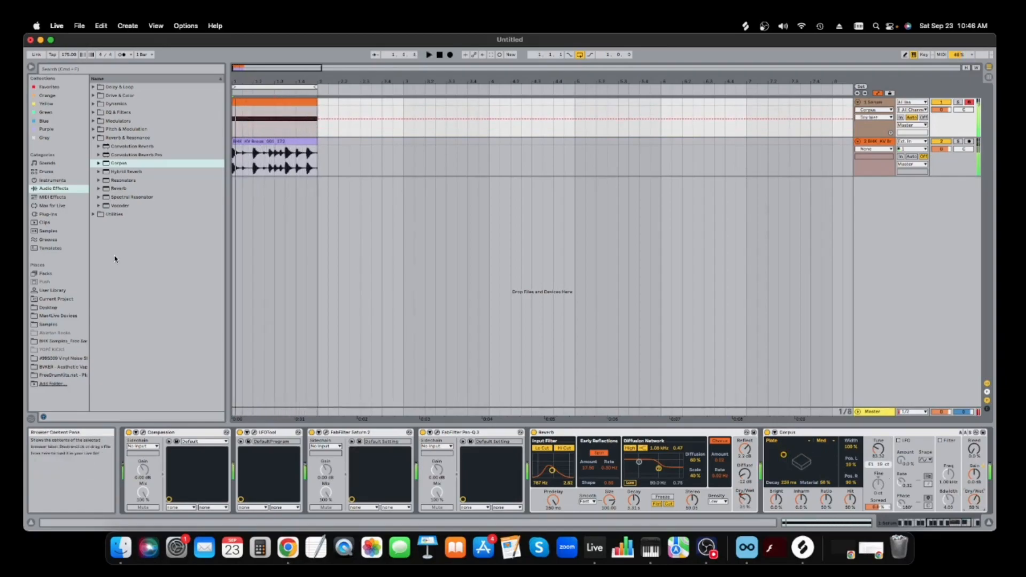
# - Add FabFilter Pro-Q 3 after Corpus, boosting around 6.5 kHz and 40 Hz and slightly cutting the midrange
pyautogui.click(48, 214)
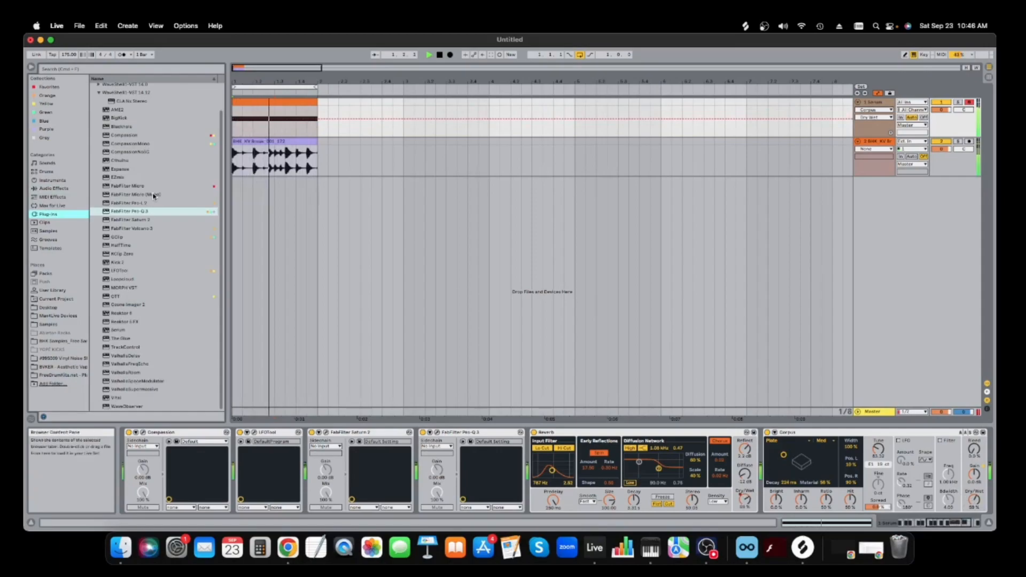
pyautogui.moveTo(716, 289); pyautogui.dragTo(951, 459)
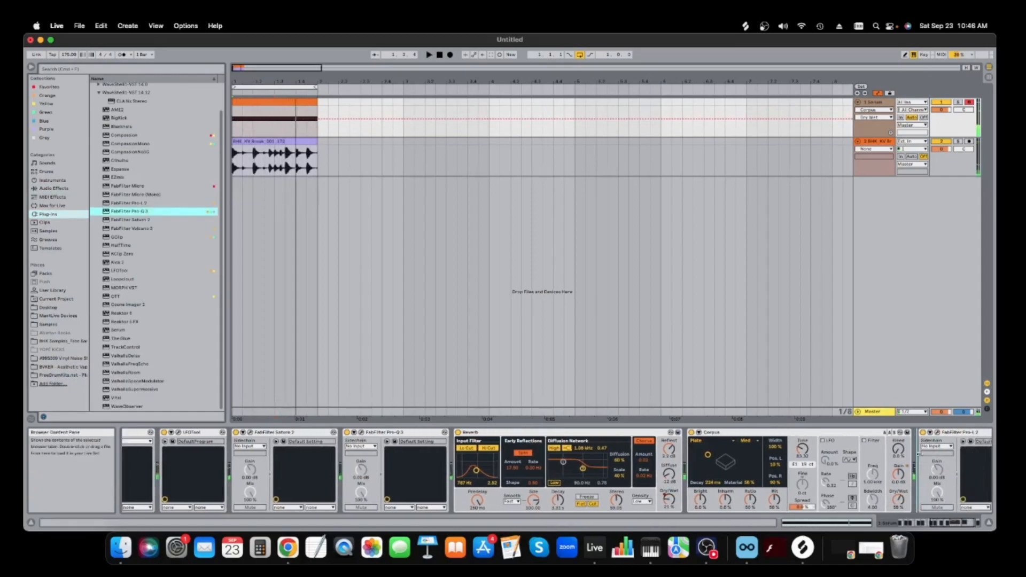
pyautogui.press('space')
pyautogui.moveTo(728, 256); pyautogui.dragTo(729, 215)
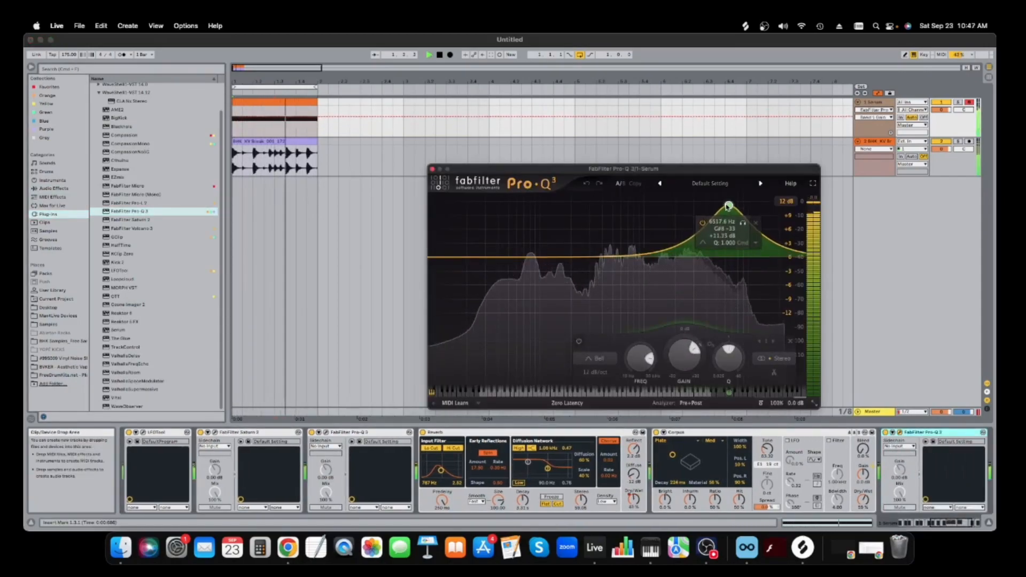
pyautogui.moveTo(619, 256)
pyautogui.mouseDown()
pyautogui.moveTo(620, 247)
pyautogui.moveTo(618, 268)
pyautogui.mouseUp()
pyautogui.moveTo(553, 257); pyautogui.dragTo(499, 242)
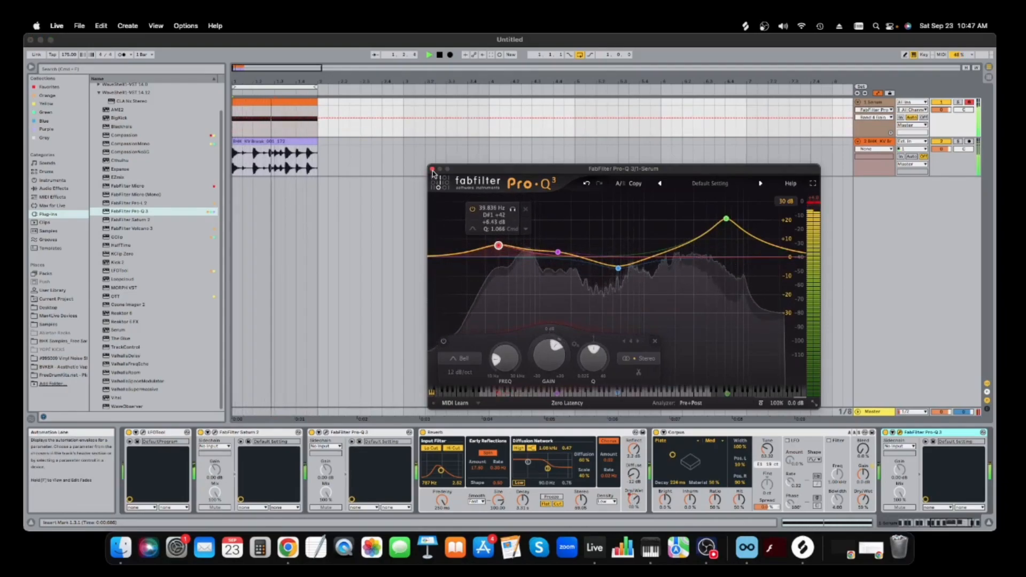
pyautogui.click(432, 169)
# - Freeze and flatten the Serum track to audio, and delete the leftover tail clip after the first bar
pyautogui.rightClick(884, 103)
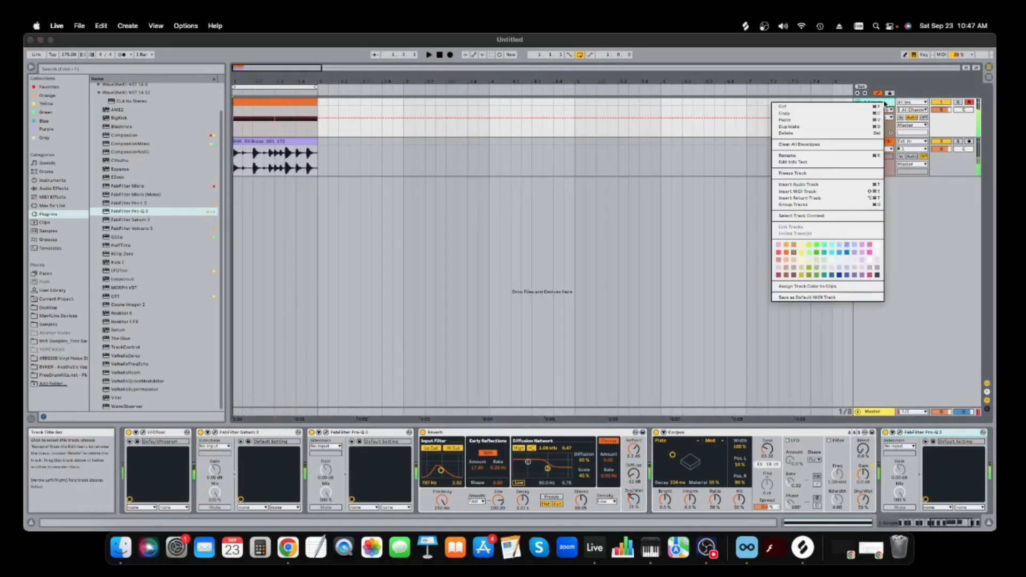
pyautogui.click(826, 173)
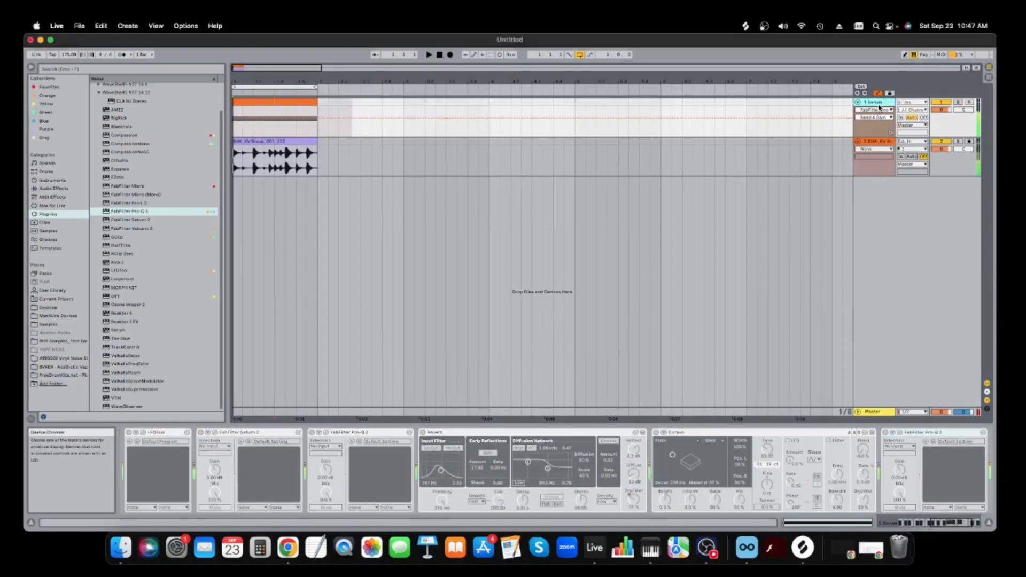
pyautogui.rightClick(881, 102)
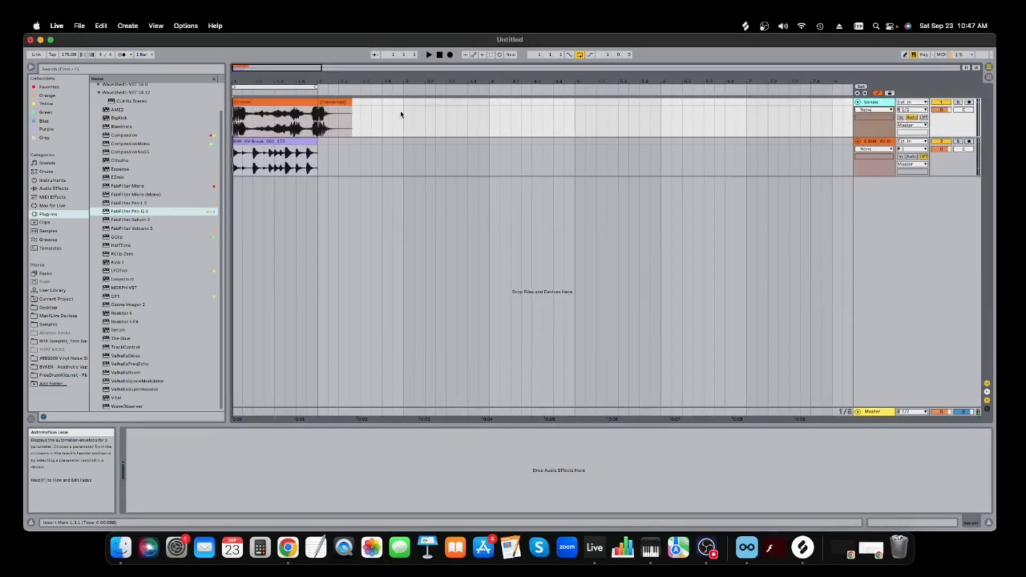
pyautogui.rightClick(328, 100)
pyautogui.click(247, 104)
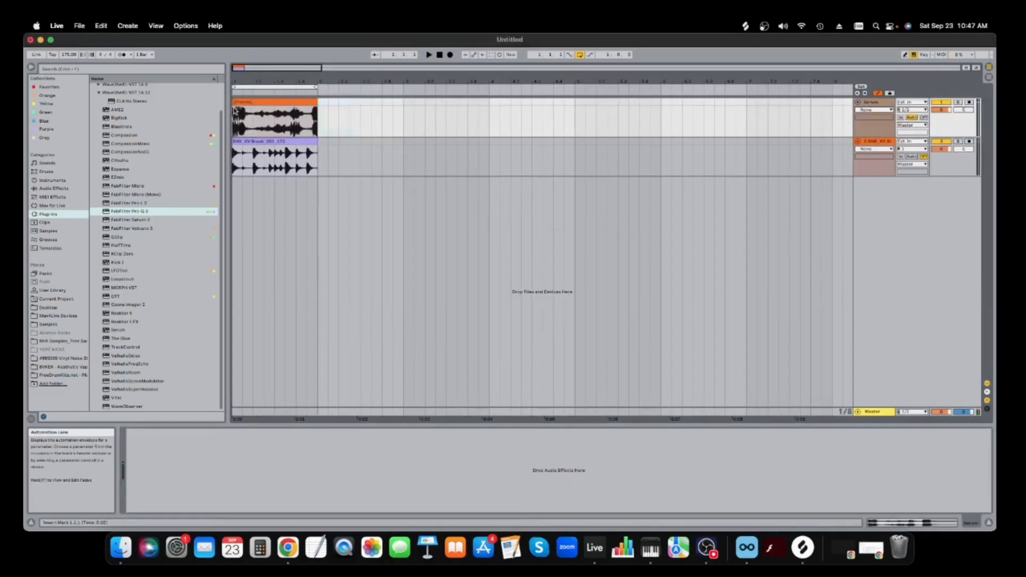
# - Set the flattened bass clip's warp mode to Complex Pro and try transposing its pitch while the loop plays
pyautogui.doubleClick(249, 103)
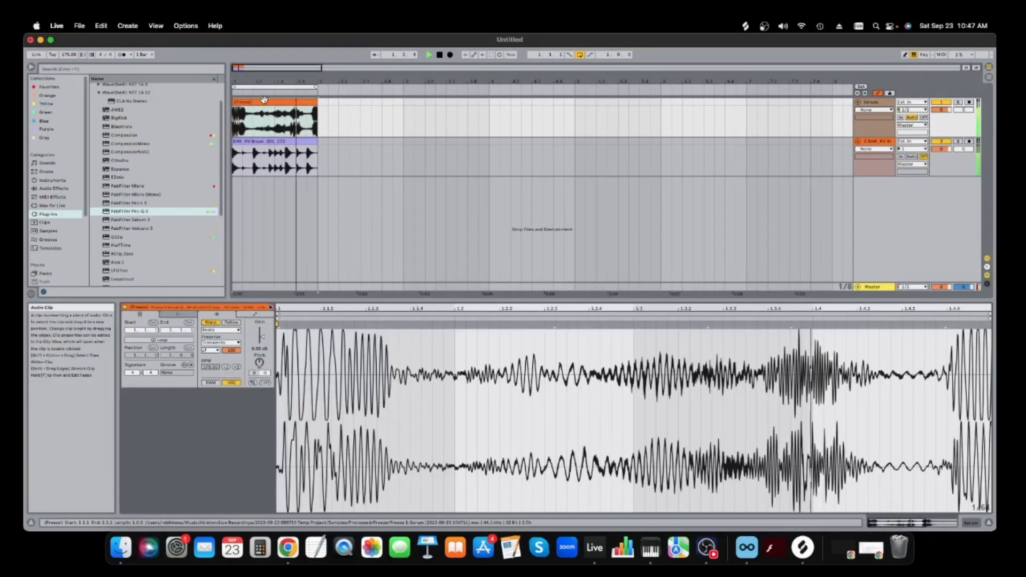
pyautogui.press('space')
pyautogui.press('space')
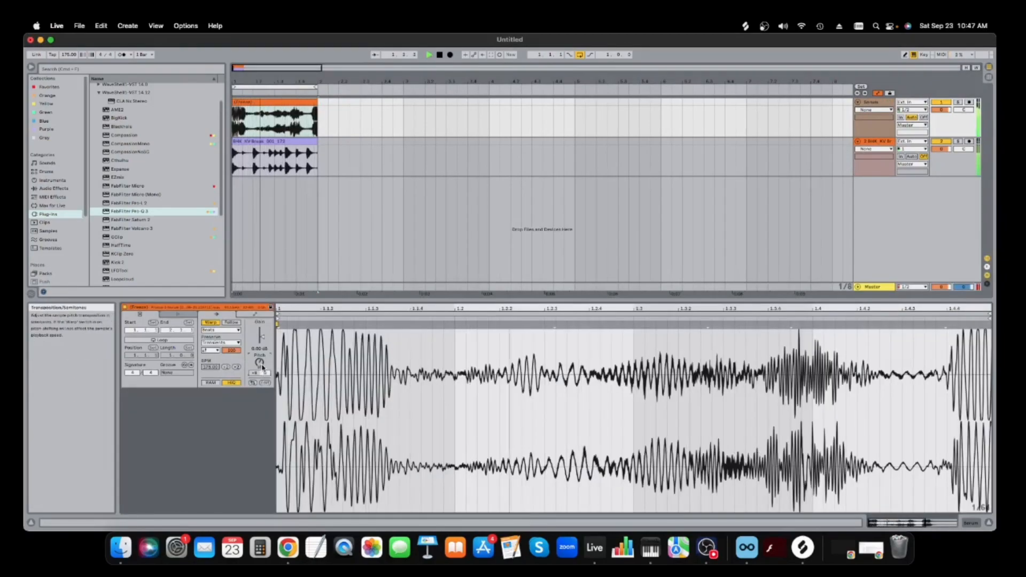
pyautogui.click(220, 330)
pyautogui.click(219, 374)
pyautogui.moveTo(224, 343); pyautogui.dragTo(222, 406)
pyautogui.moveTo(259, 363); pyautogui.dragTo(259, 367)
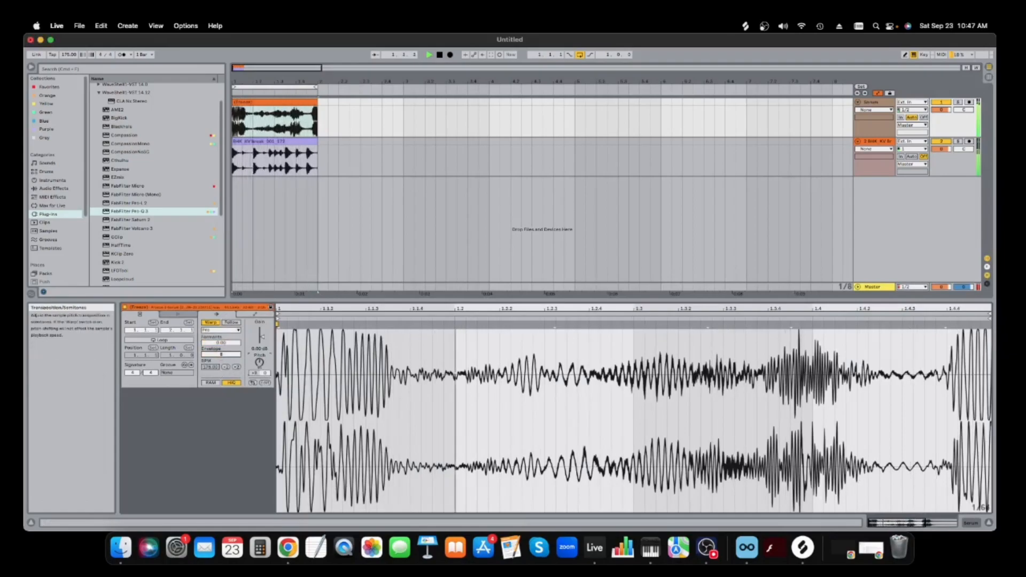
pyautogui.rightClick(258, 361)
pyautogui.click(272, 363)
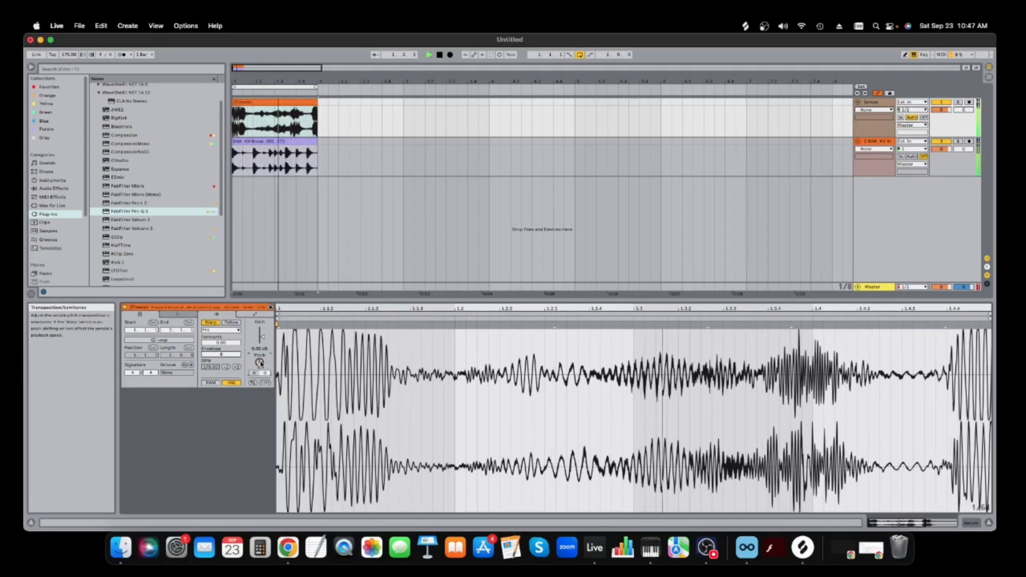
pyautogui.click(970, 523)
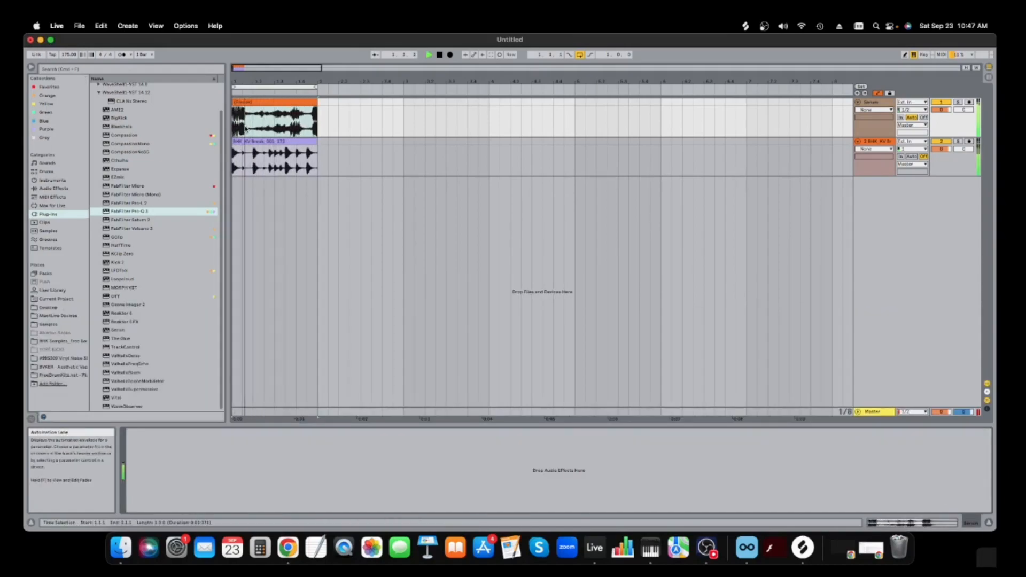
# - Automate the bass track's volume to dip at the start of the bar
pyautogui.press('space')
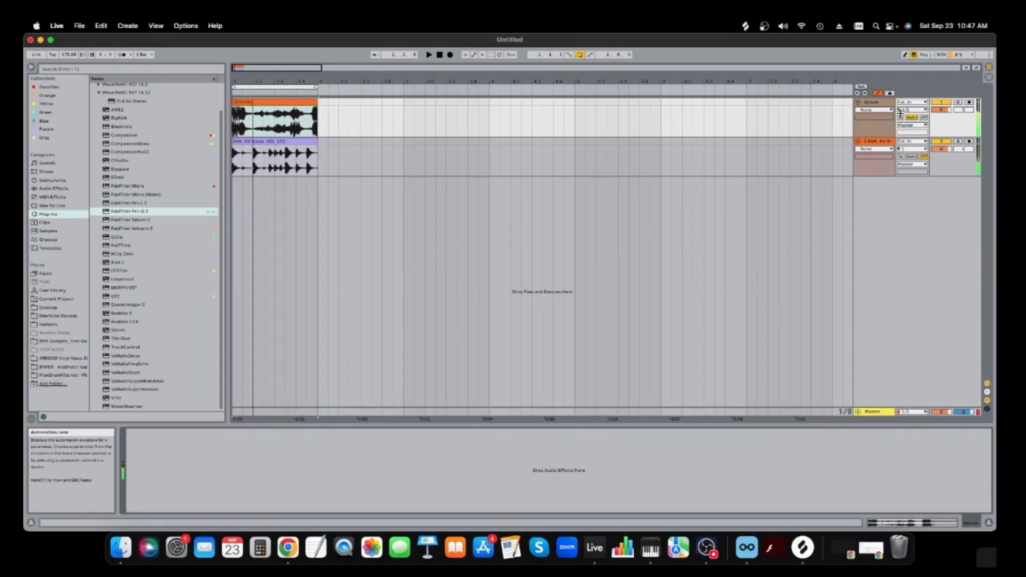
pyautogui.press('a')
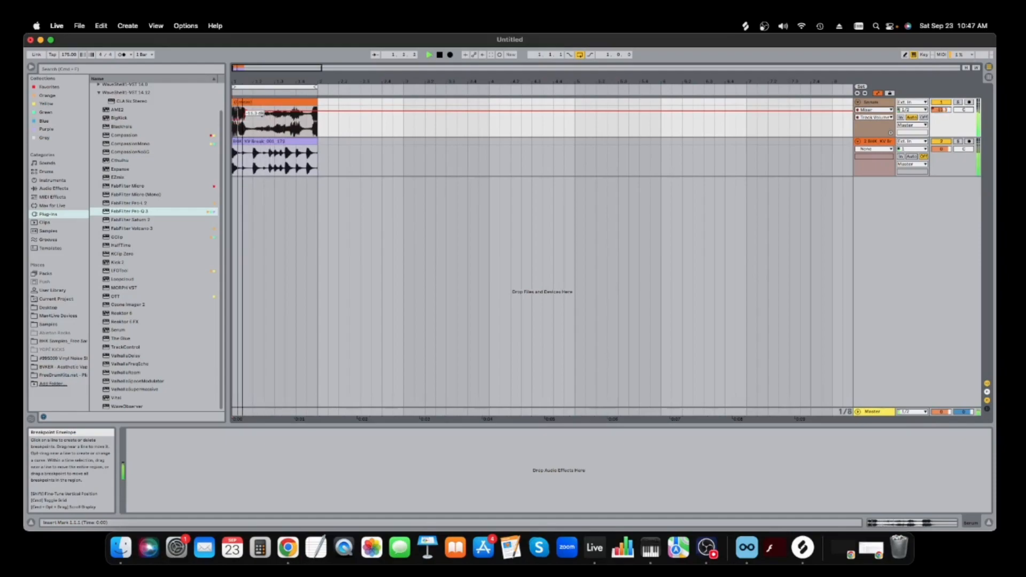
pyautogui.press('space')
# - Load Kick 2 on a new MIDI track and create a one-beat clip at the start with a C1 note
pyautogui.moveTo(119, 264); pyautogui.dragTo(936, 248)
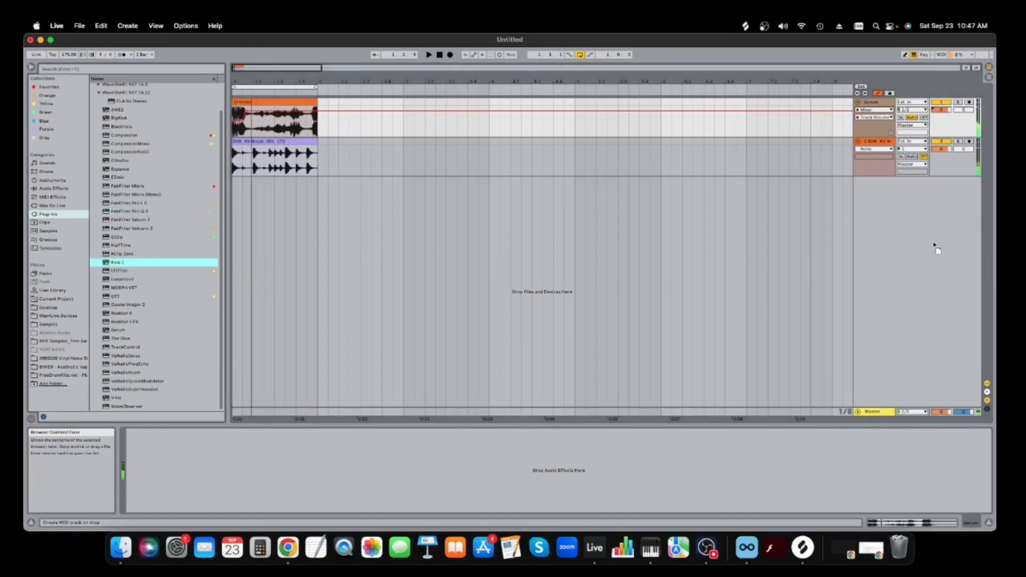
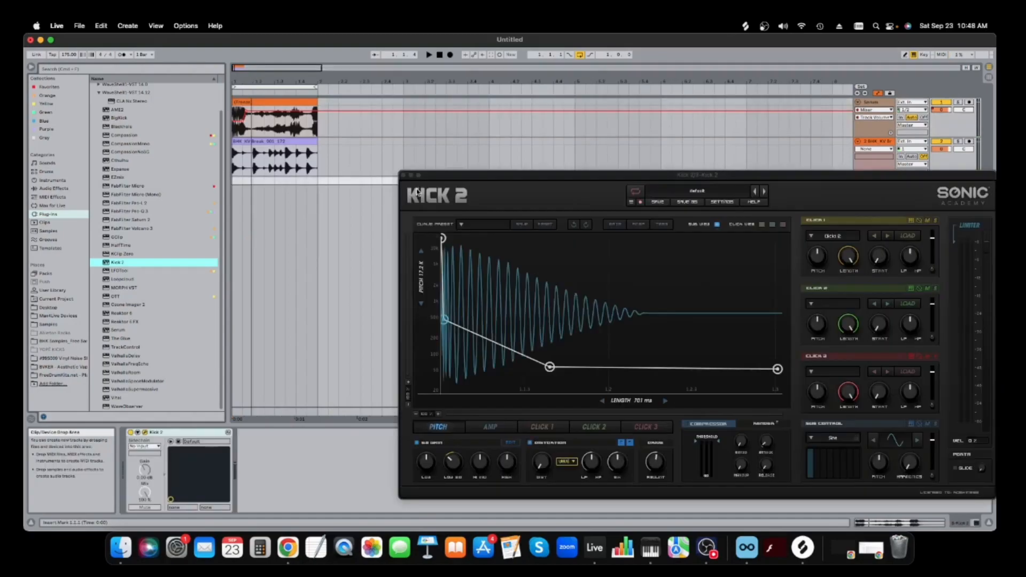
pyautogui.click(404, 175)
pyautogui.click(233, 183)
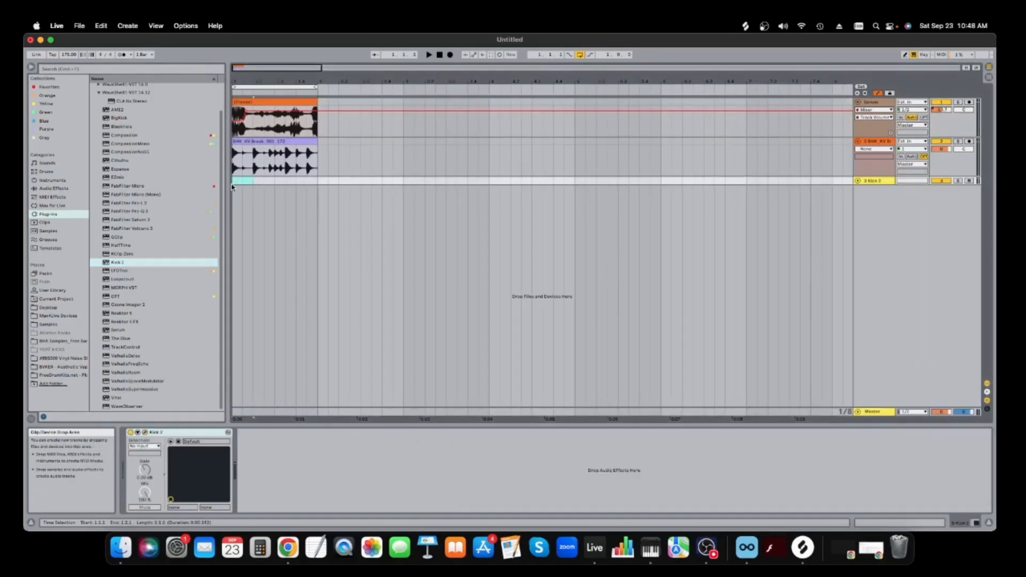
pyautogui.press('super+shift+m')
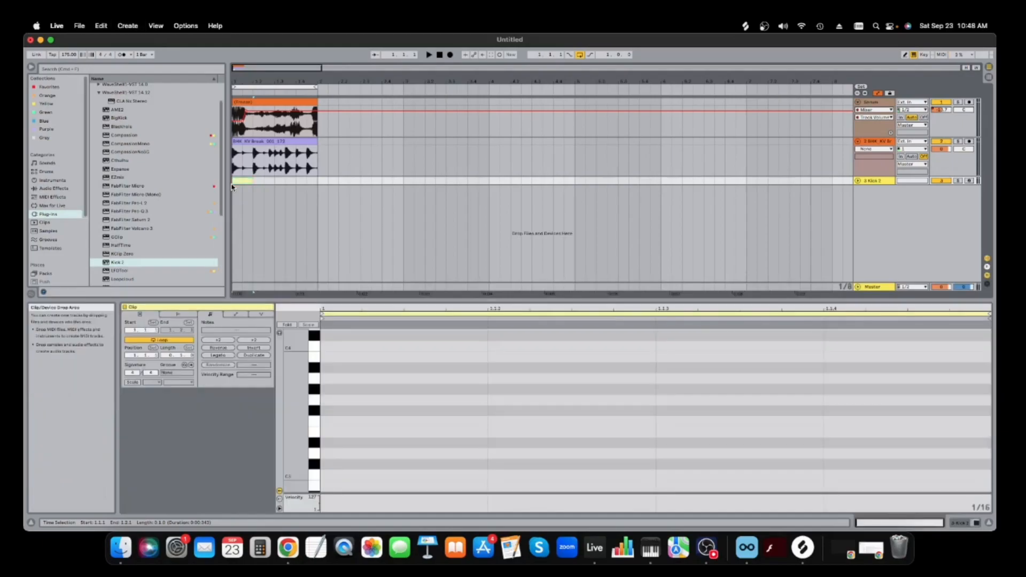
pyautogui.doubleClick(335, 477)
# - Reopen the Kick 2 editor, mute the drum break track, and audition the kick against the bass
pyautogui.press('space')
pyautogui.hotkey('shift', 'Tab')
pyautogui.press('space')
pyautogui.click(144, 432)
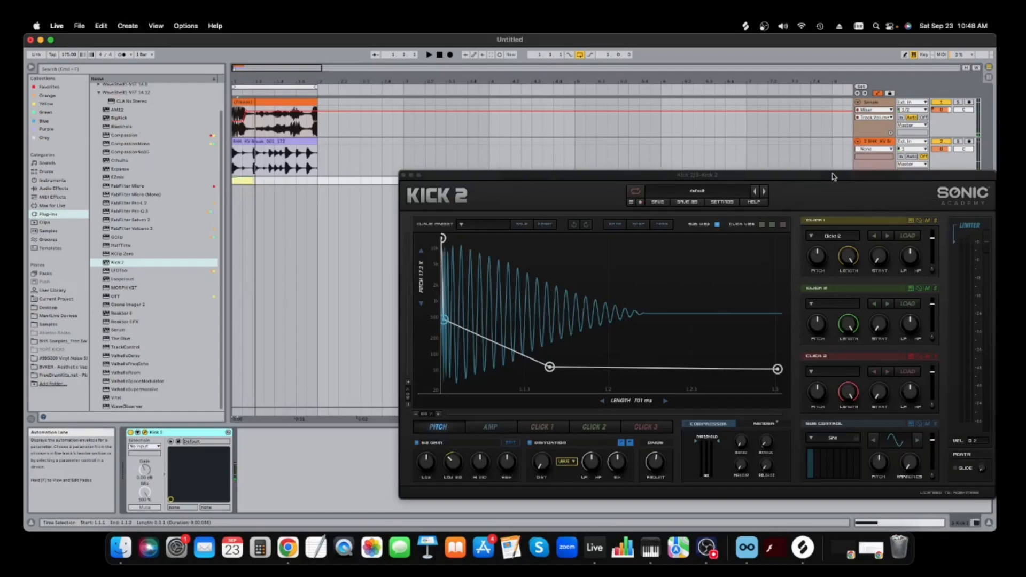
pyautogui.moveTo(831, 175); pyautogui.dragTo(734, 176)
pyautogui.click(960, 181)
pyautogui.click(941, 142)
pyautogui.press('space')
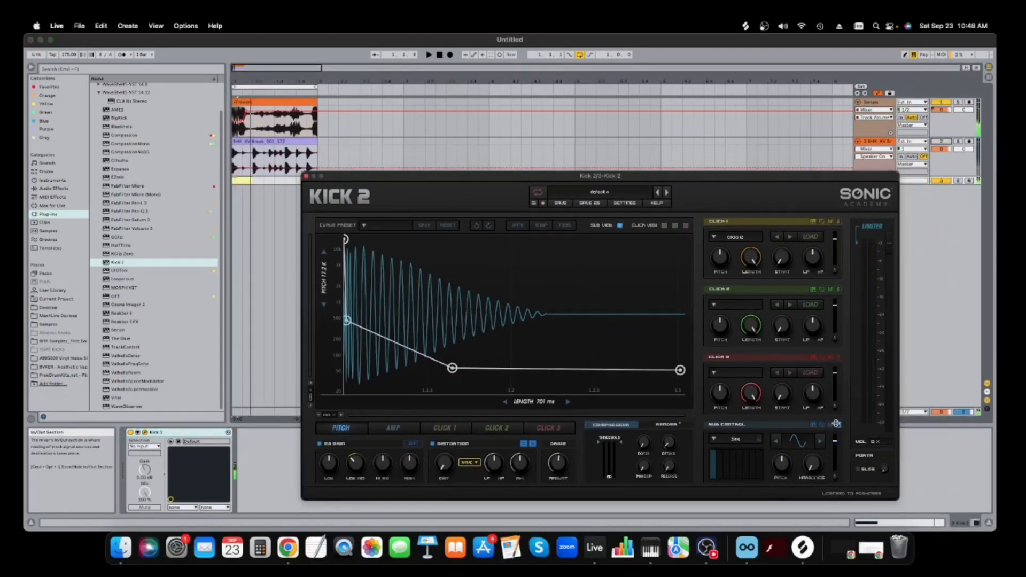
# - Reshape Kick 2's amp envelope into a short peak with a quick decay, and raise its distortion amount
pyautogui.click(393, 427)
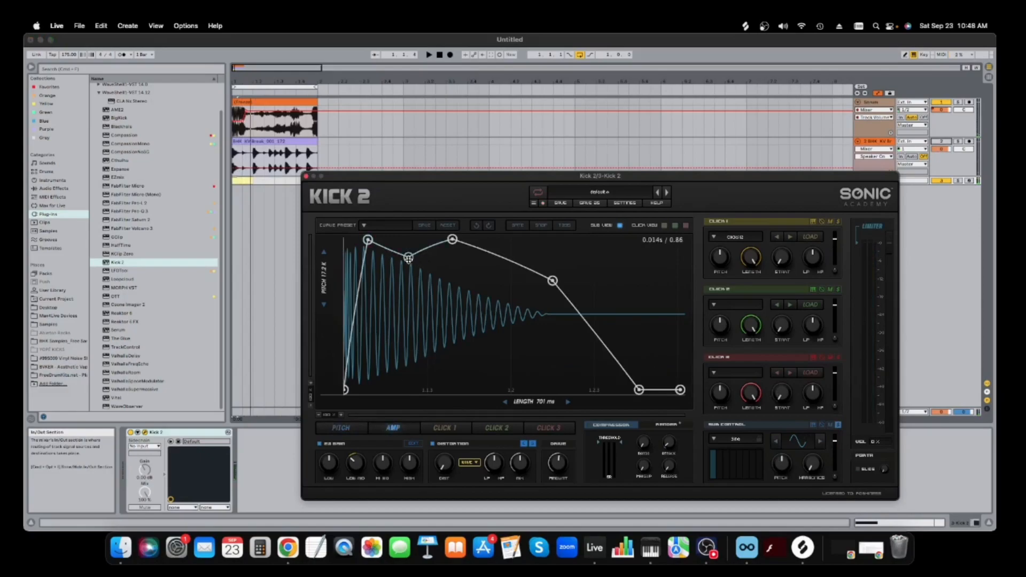
pyautogui.moveTo(368, 334); pyautogui.dragTo(358, 403)
pyautogui.moveTo(453, 240); pyautogui.dragTo(376, 238)
pyautogui.moveTo(552, 280); pyautogui.dragTo(547, 413)
pyautogui.doubleClick(464, 330)
pyautogui.press('space')
pyautogui.moveTo(464, 329); pyautogui.dragTo(468, 333)
pyautogui.moveTo(376, 241); pyautogui.dragTo(373, 239)
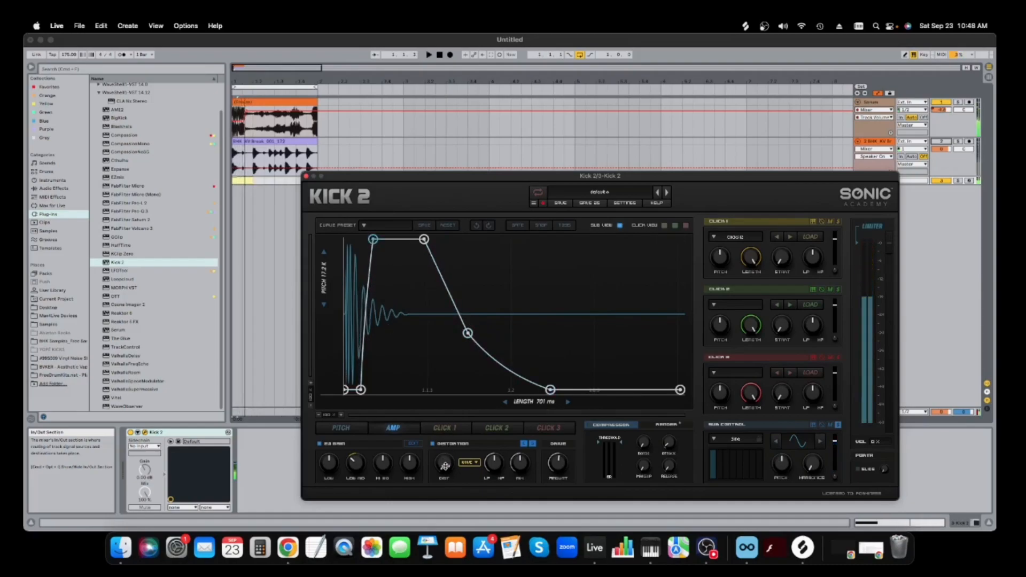
pyautogui.moveTo(445, 464); pyautogui.dragTo(456, 412)
# - Reshape Kick 2's pitch envelope with a slower initial drop, a middle breakpoint at about 71 Hz, and a lower end point
pyautogui.click(345, 429)
pyautogui.press('space')
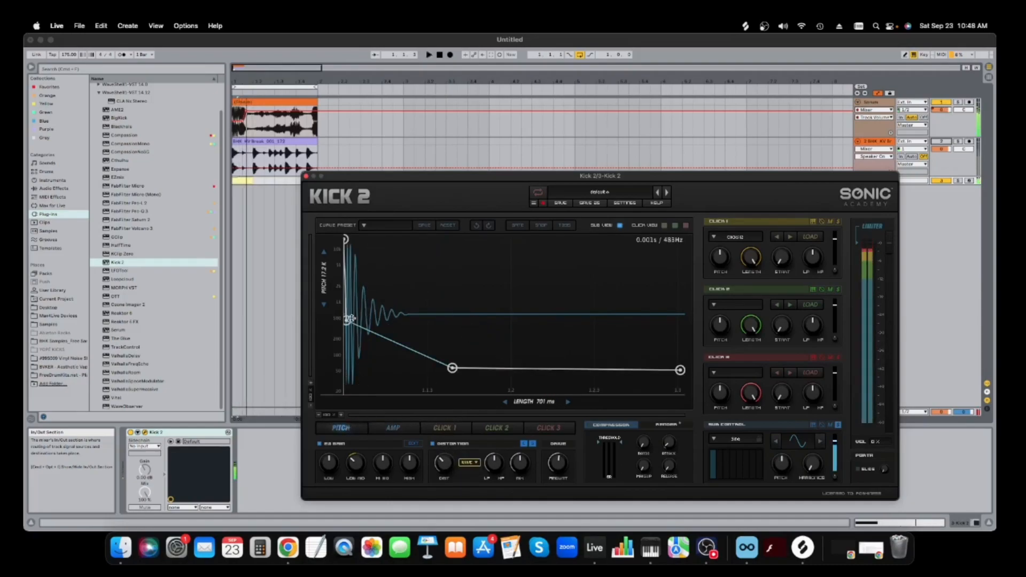
pyautogui.moveTo(350, 322); pyautogui.dragTo(374, 332)
pyautogui.moveTo(452, 368); pyautogui.dragTo(448, 354)
pyautogui.press('space')
pyautogui.moveTo(672, 369); pyautogui.dragTo(678, 390)
pyautogui.moveTo(448, 355); pyautogui.dragTo(440, 361)
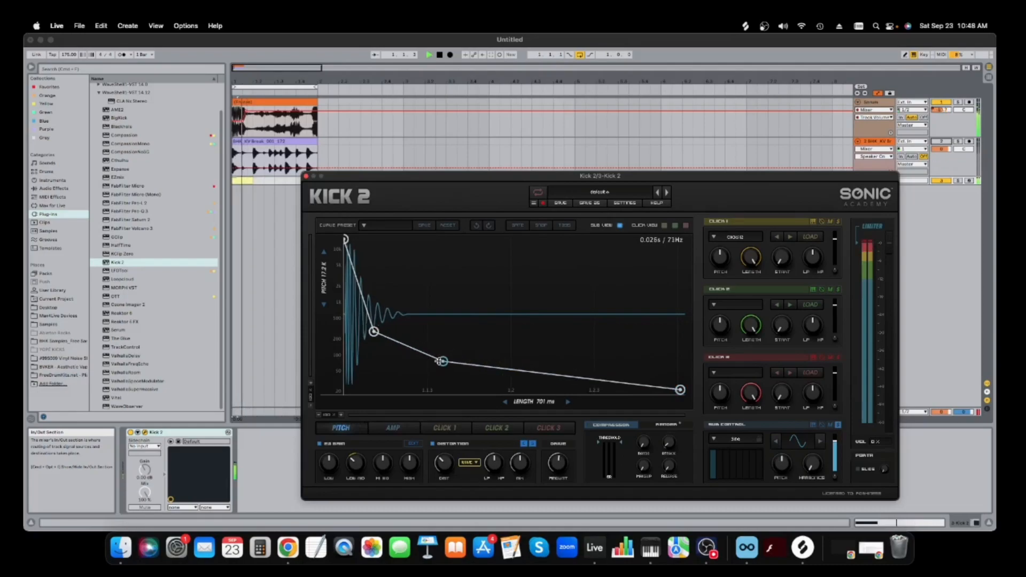
# - Lengthen the tail of Kick 2's amp envelope and add a breakpoint at a level of about 0.3
pyautogui.click(407, 423)
pyautogui.press('space')
pyautogui.moveTo(549, 389); pyautogui.dragTo(576, 389)
pyautogui.doubleClick(522, 340)
pyautogui.moveTo(528, 344); pyautogui.dragTo(526, 346)
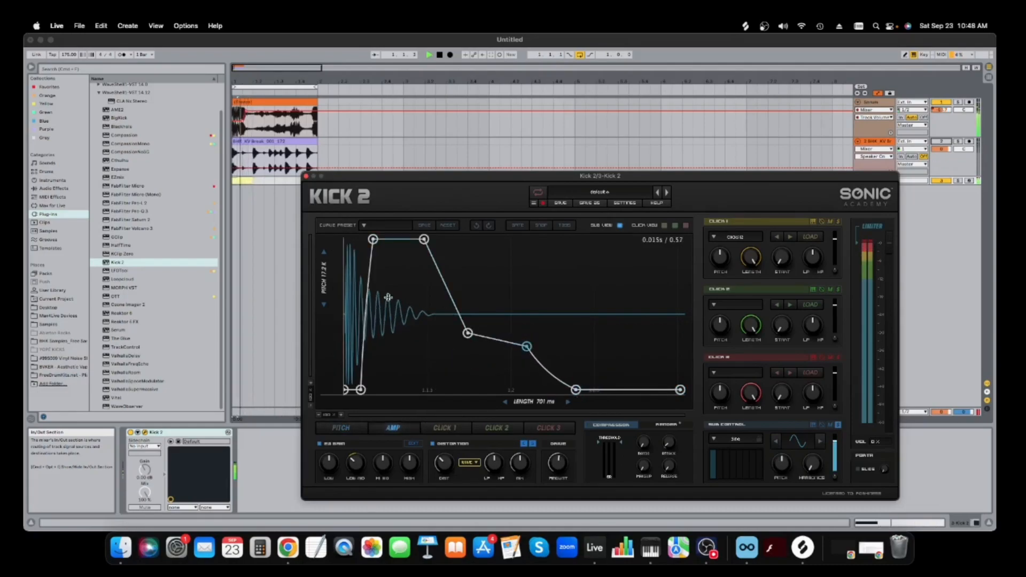
pyautogui.press('space')
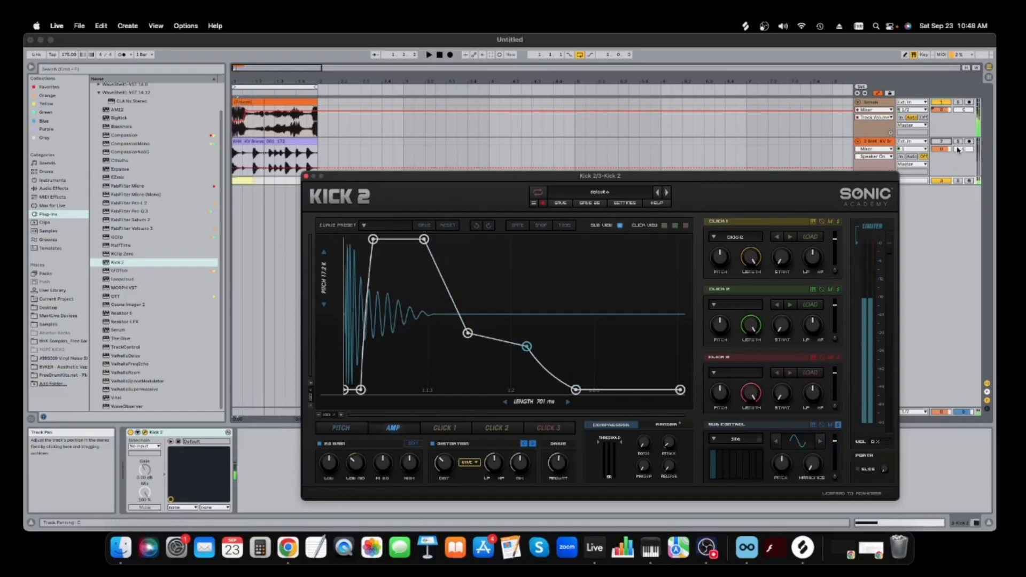
pyautogui.press('space')
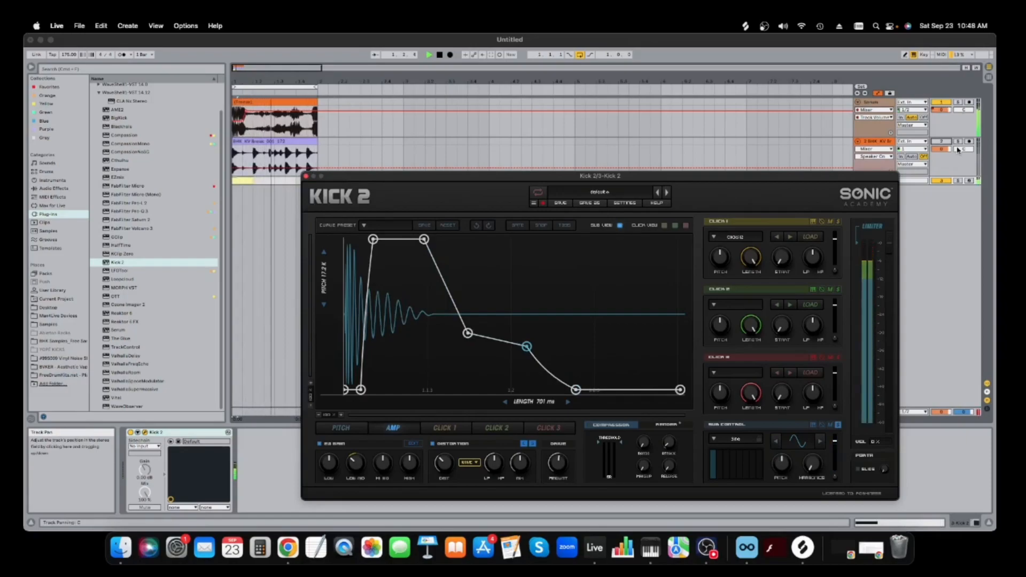
pyautogui.moveTo(535, 351)
pyautogui.mouseDown()
pyautogui.moveTo(528, 387)
pyautogui.moveTo(514, 349)
pyautogui.mouseUp()
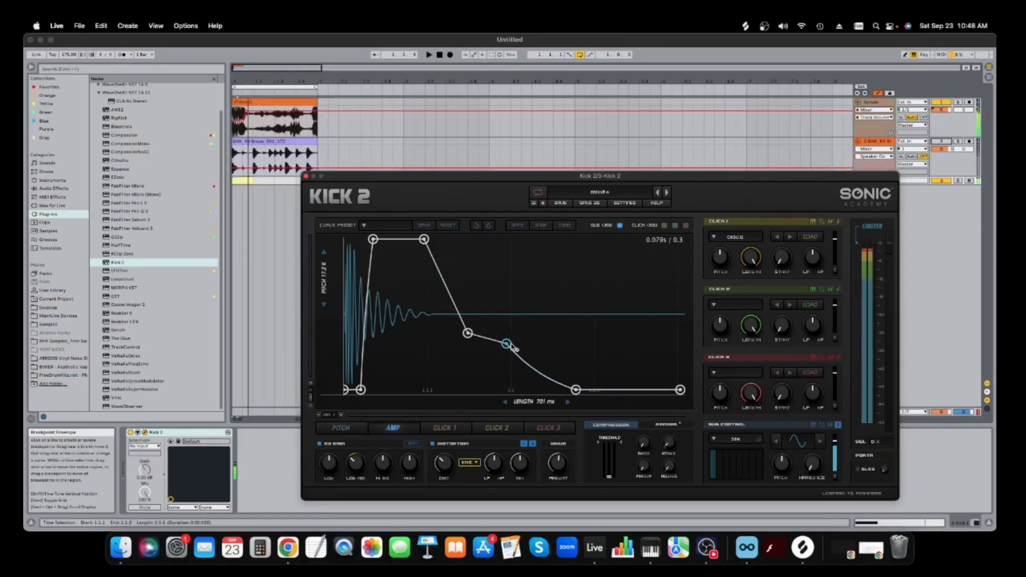
# - Load a factory sample from the Reverb category into Kick 2's Click 1 slot
pyautogui.click(736, 240)
pyautogui.scroll(-3, 694, 321)
pyautogui.click(696, 330)
pyautogui.click(695, 319)
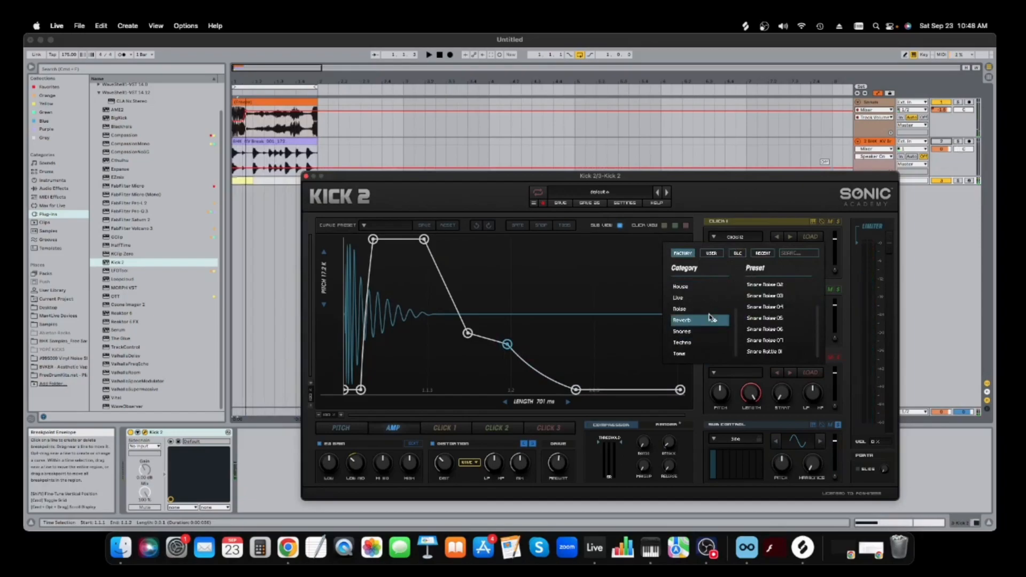
pyautogui.doubleClick(766, 341)
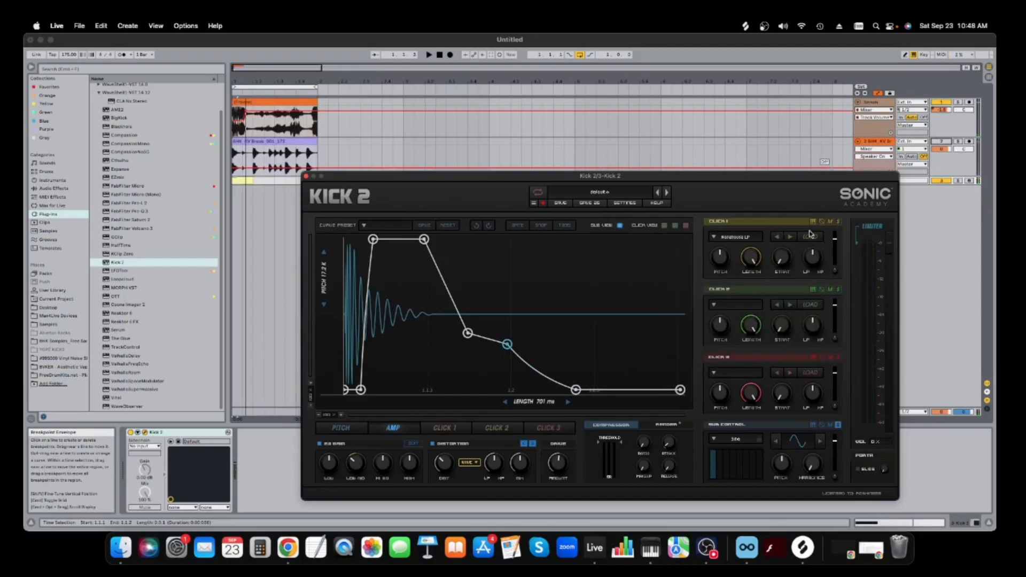
# - Enable Click 1 and shape its amplitude envelope into a fast initial decay with a low tail
pyautogui.press('space')
pyautogui.click(443, 428)
pyautogui.click(837, 222)
pyautogui.moveTo(466, 331); pyautogui.dragTo(469, 366)
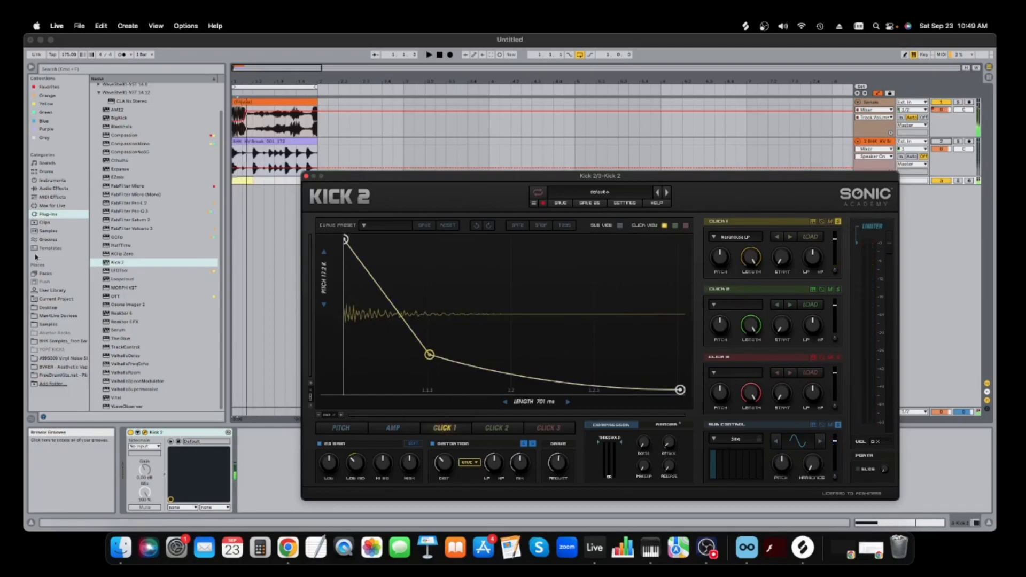
# - Load VEC1 Percussion 033.wav from the Samples folder into Kick 2's Click 2 slot
pyautogui.click(57, 325)
pyautogui.click(163, 244)
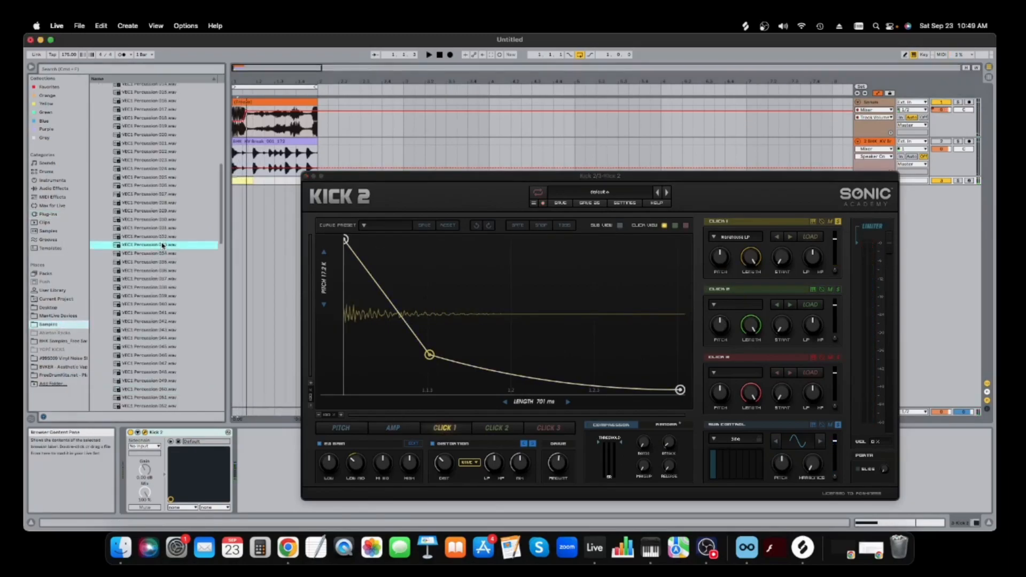
pyautogui.moveTo(157, 247); pyautogui.dragTo(770, 318)
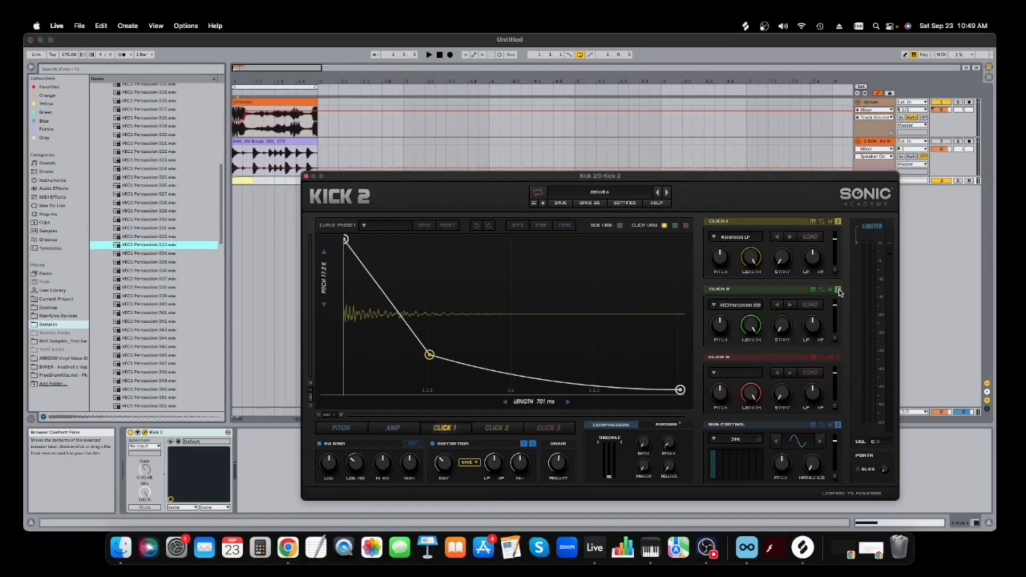
# - Shape Click 2's amplitude envelope into a low, very short burst at the start of the kick
pyautogui.click(487, 431)
pyautogui.press('space')
pyautogui.moveTo(426, 348); pyautogui.dragTo(396, 407)
pyautogui.moveTo(351, 332); pyautogui.dragTo(365, 355)
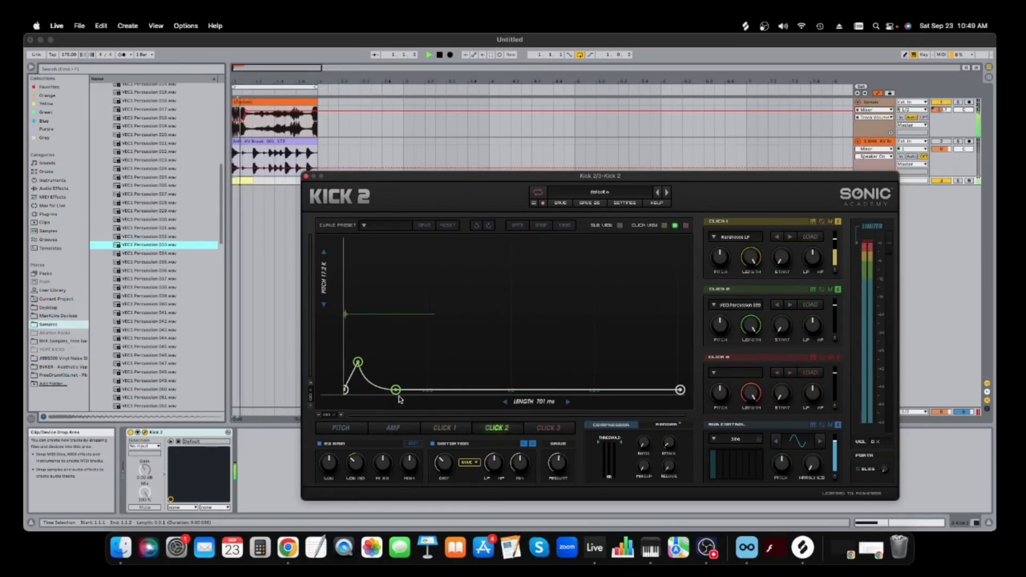
# - Reactivate the drum break track and fine-tune its volume against the new kick
pyautogui.press('space')
pyautogui.click(943, 142)
pyautogui.press('space')
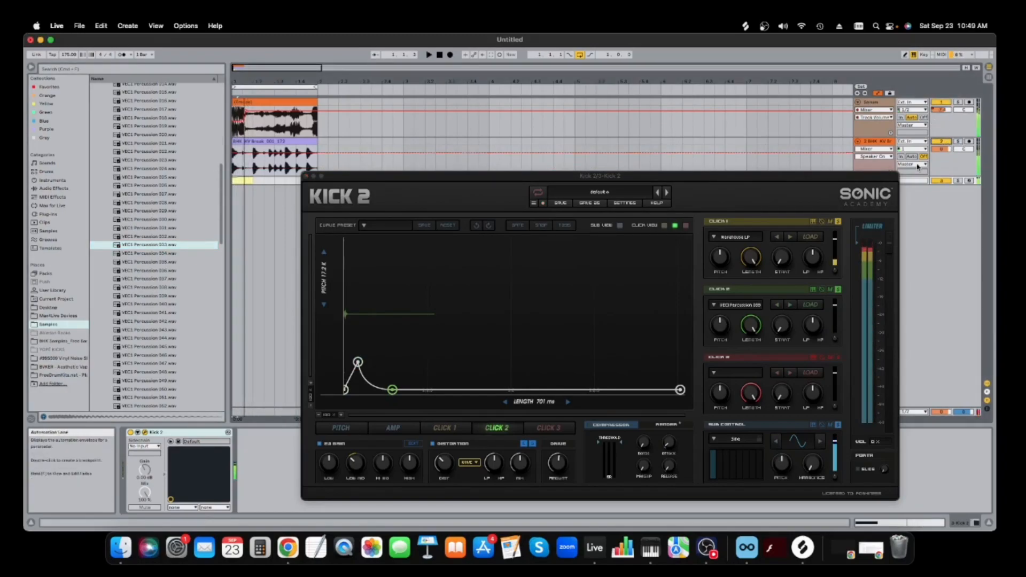
pyautogui.press('space')
pyautogui.moveTo(940, 150); pyautogui.dragTo(939, 147)
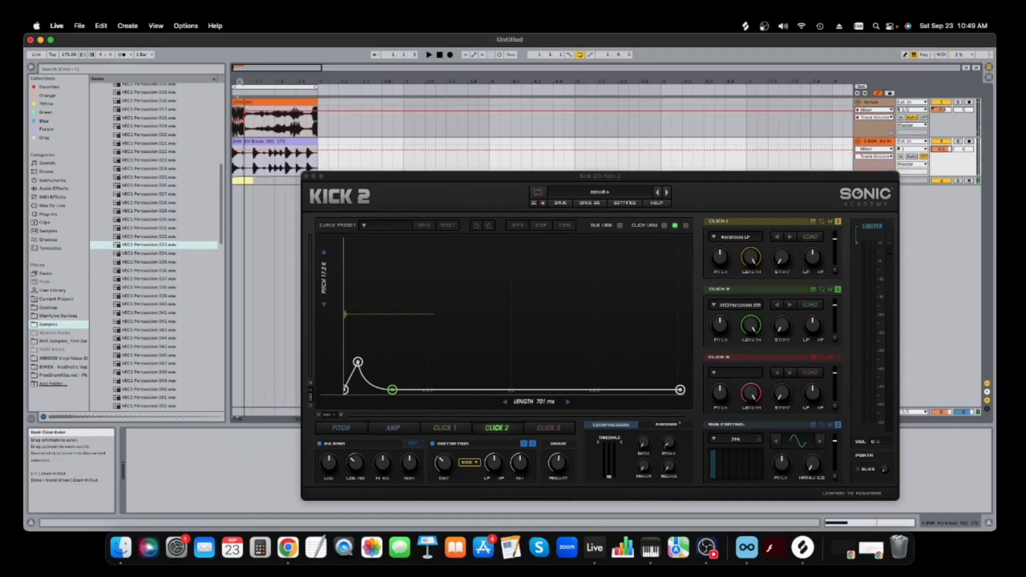
# - Add a Compressor from the Dynamics effects to the drum break track
pyautogui.moveTo(256, 82); pyautogui.dragTo(257, 104)
pyautogui.press('space')
pyautogui.press('space')
pyautogui.click(54, 188)
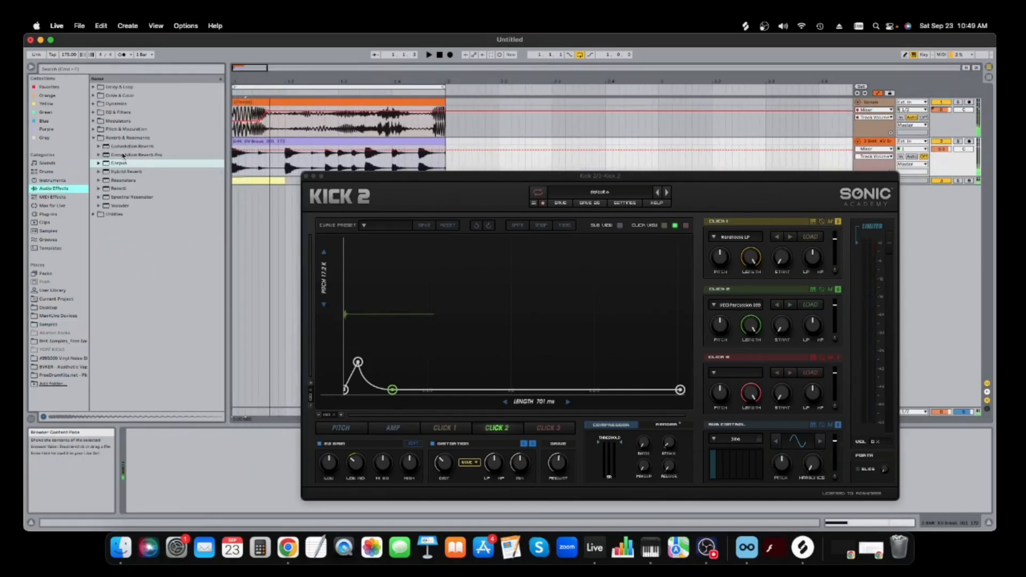
pyautogui.click(119, 103)
pyautogui.click(133, 113)
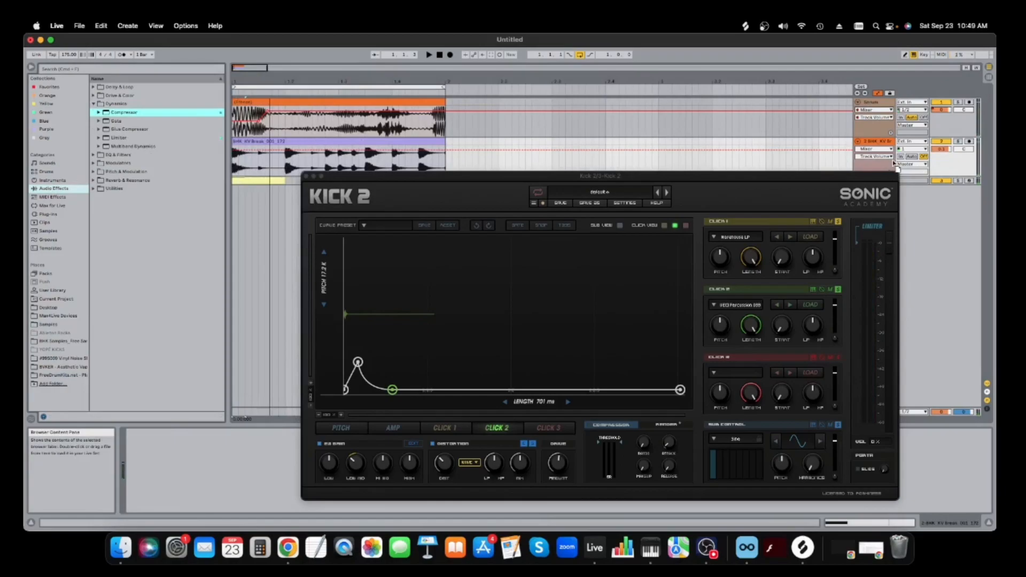
pyautogui.press('Return')
pyautogui.press('space')
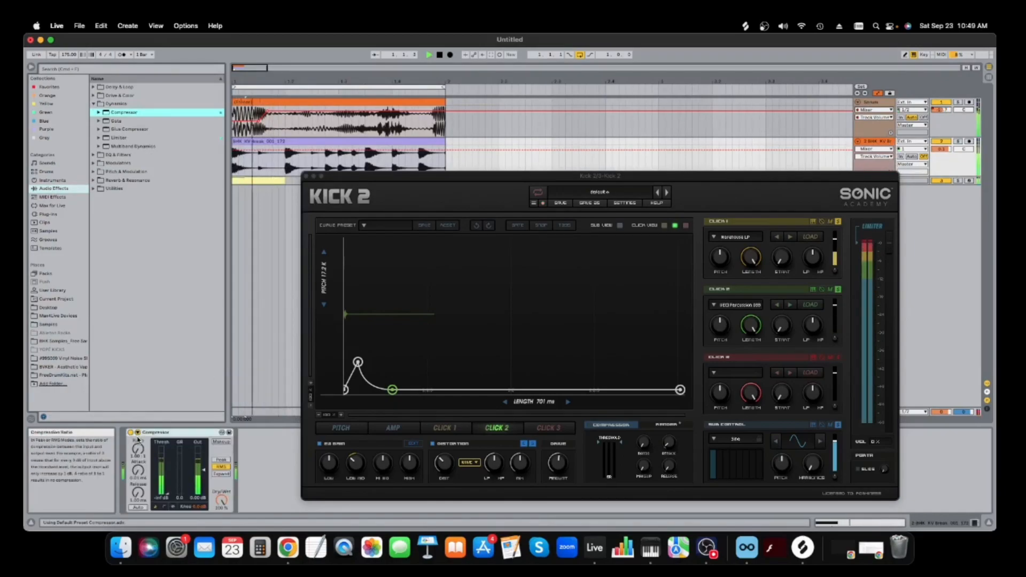
# - Enable the Compressor's sidechain with 3-Kick 2 as its input, raise its attack, and close the Kick 2 window
pyautogui.click(140, 440)
pyautogui.click(143, 454)
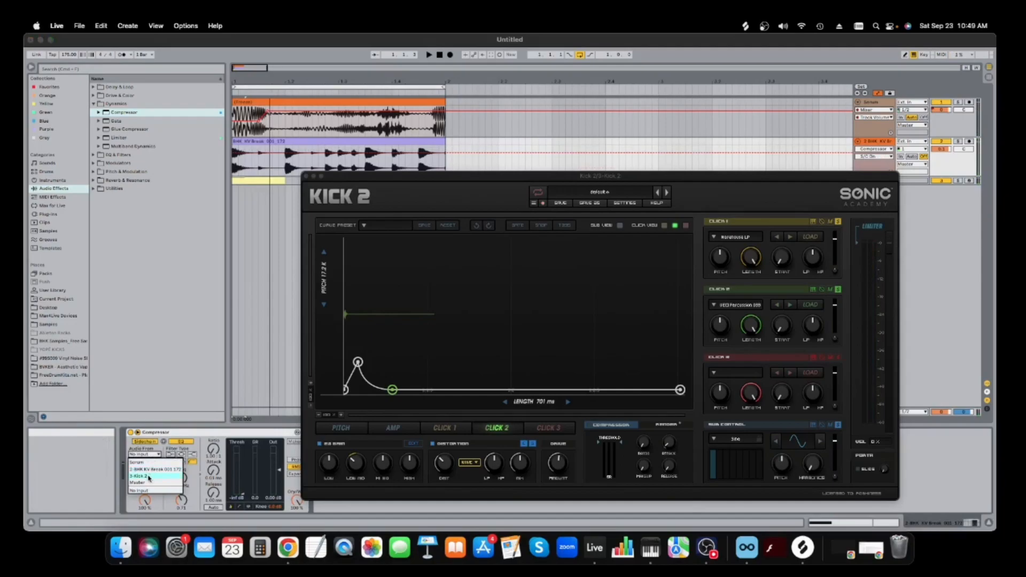
pyautogui.click(149, 476)
pyautogui.moveTo(213, 470); pyautogui.dragTo(214, 448)
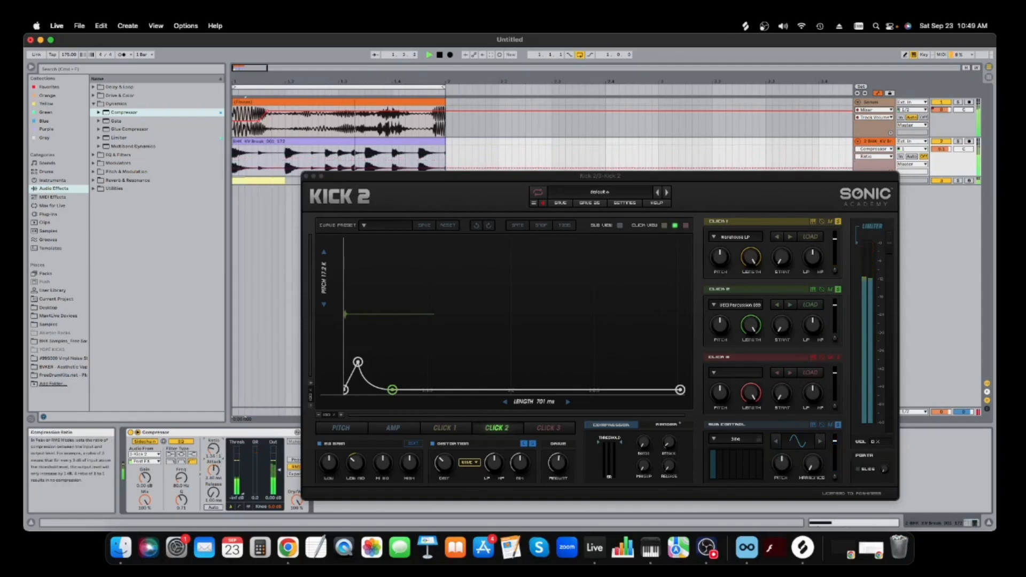
pyautogui.click(305, 178)
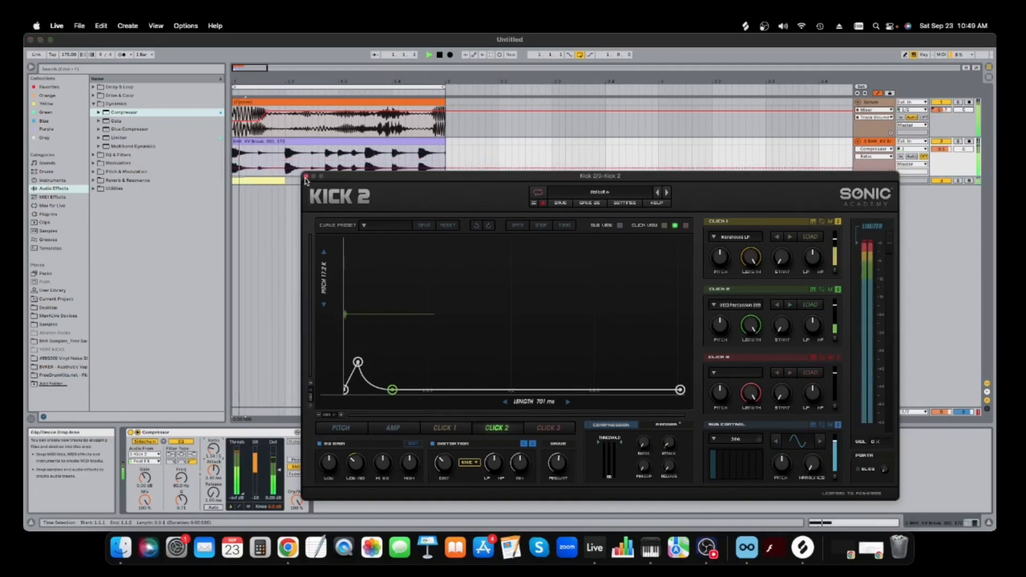
pyautogui.click(306, 177)
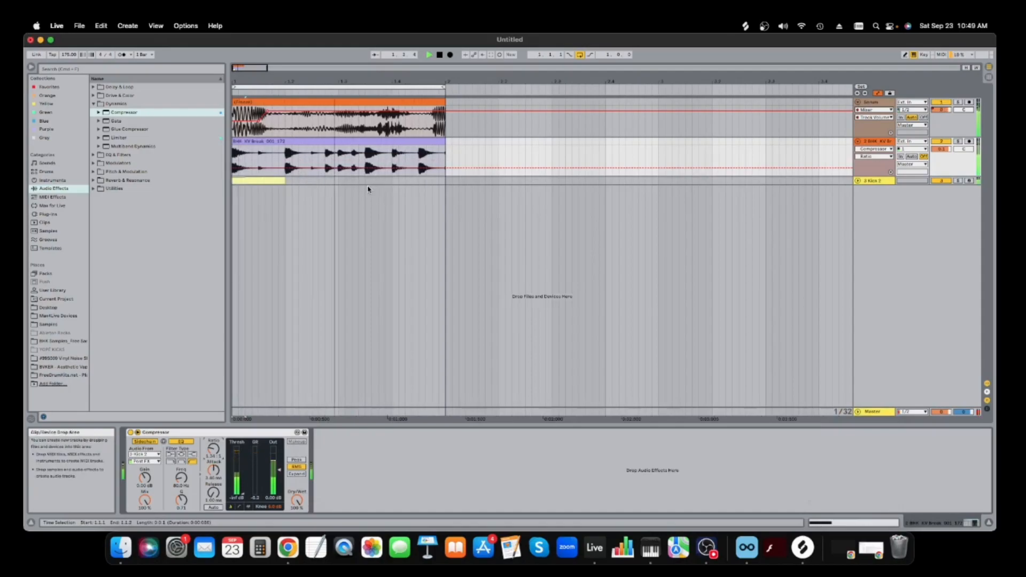
# - Copy the Kick 2 clip to 1.3.3 so a second kick lands under the break's later hit
pyautogui.press('space')
pyautogui.moveTo(365, 182); pyautogui.dragTo(186, 186)
pyautogui.press('space')
pyautogui.click(258, 181)
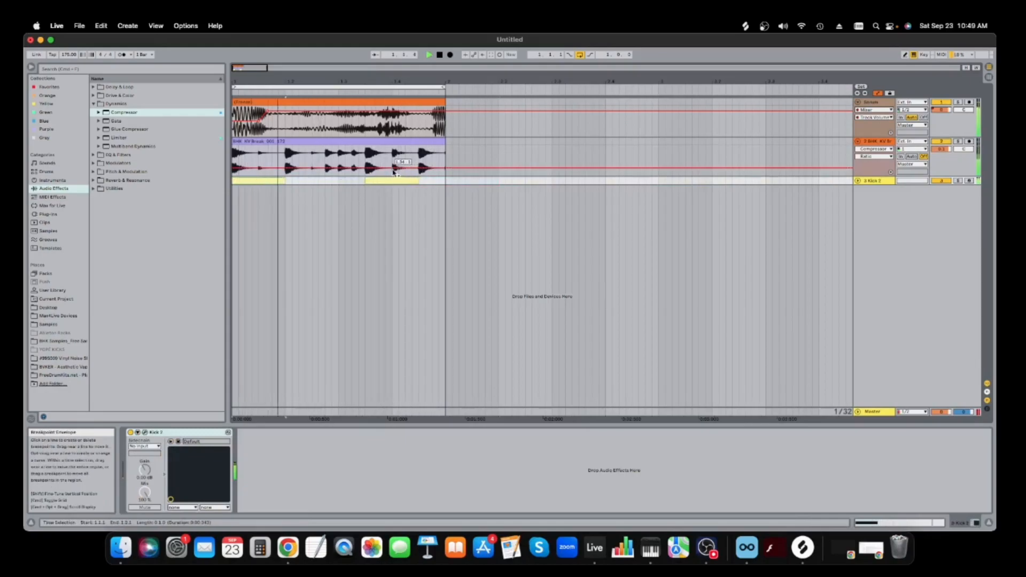
pyautogui.press('space')
# - Draw a volume automation dip on the bass track at the second kick, with a gradual rise back up
pyautogui.click(938, 111)
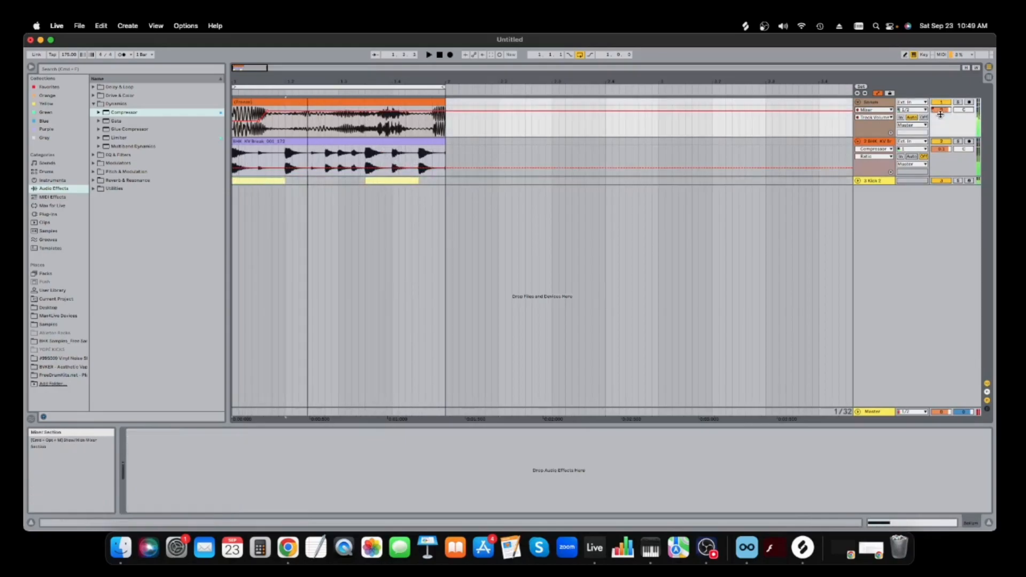
pyautogui.click(358, 111)
pyautogui.moveTo(372, 110); pyautogui.dragTo(366, 132)
pyautogui.press('space')
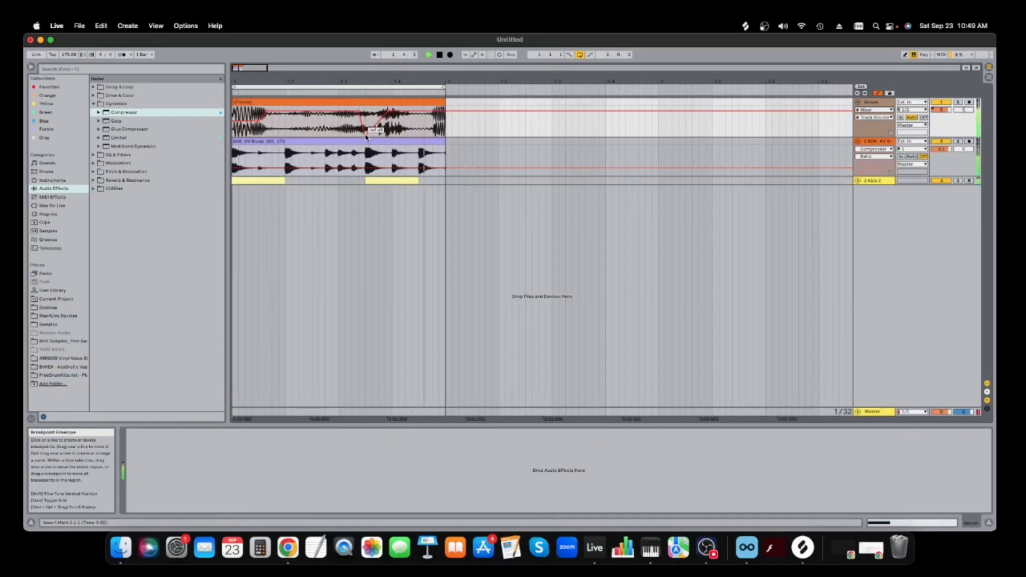
pyautogui.moveTo(259, 124); pyautogui.dragTo(259, 125)
pyautogui.moveTo(399, 111); pyautogui.dragTo(389, 118)
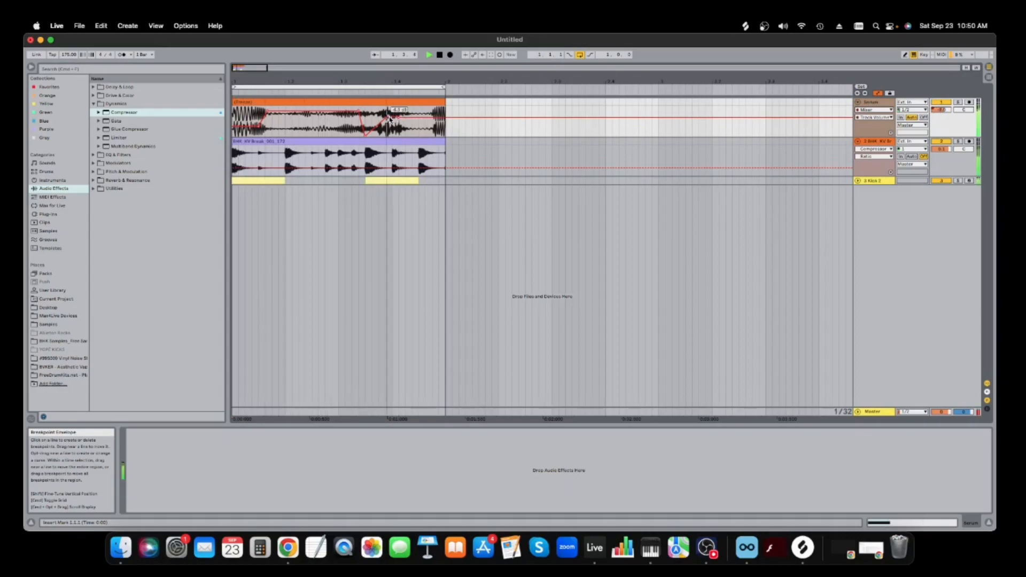
# - Load a second Kick 2 instance onto a new MIDI track and close its window
pyautogui.click(54, 222)
pyautogui.press('space')
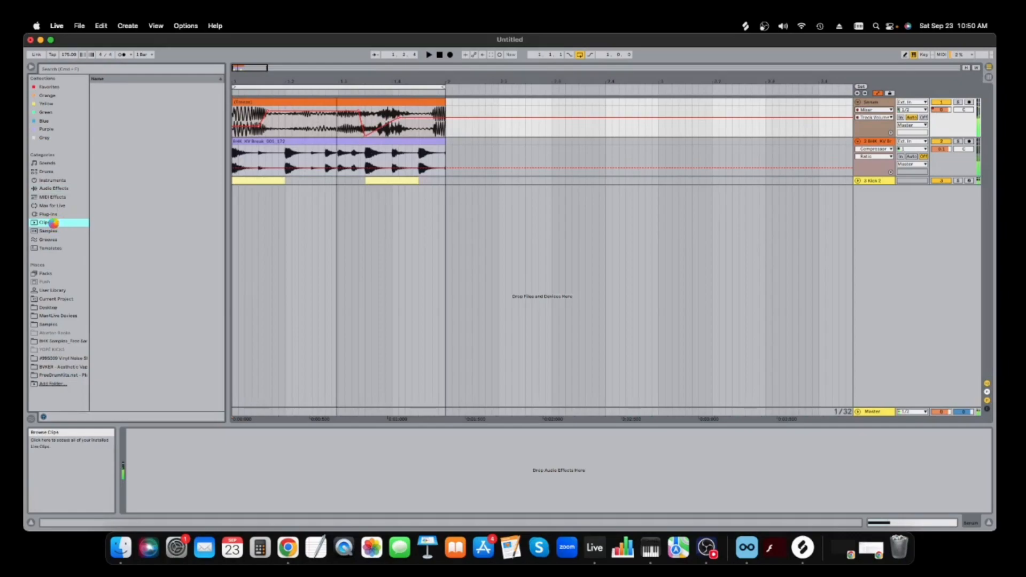
pyautogui.click(59, 216)
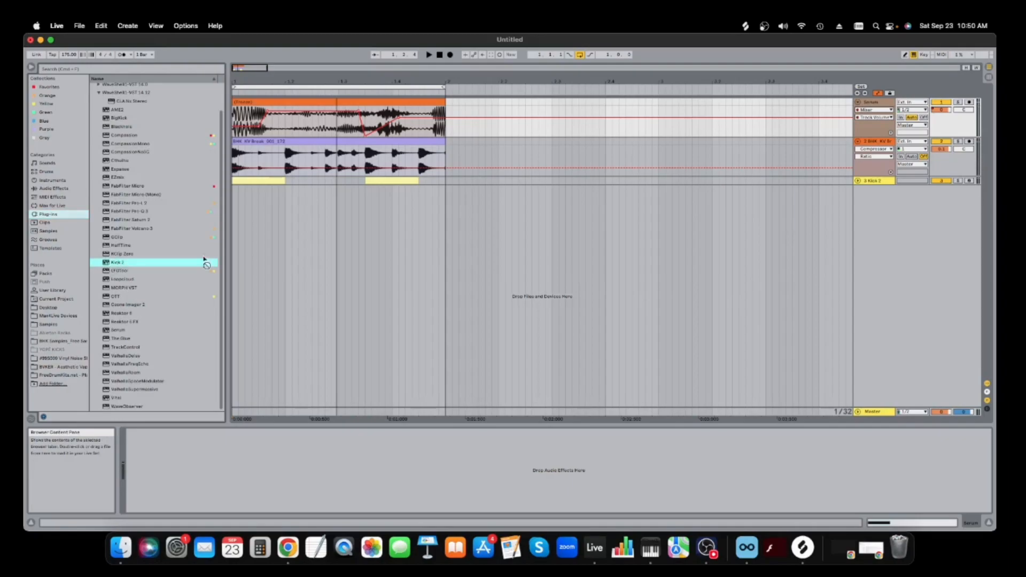
pyautogui.moveTo(895, 213); pyautogui.dragTo(896, 215)
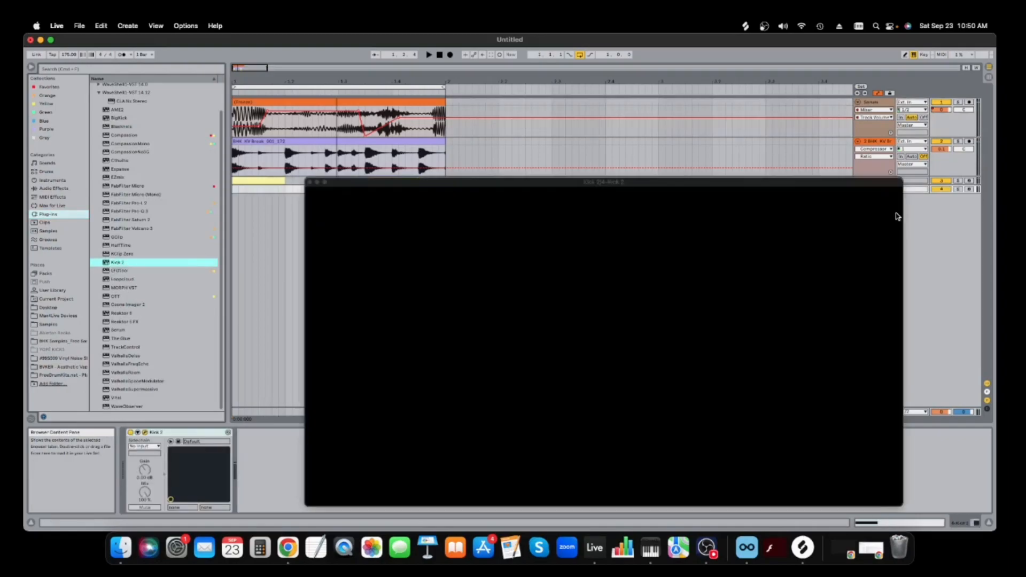
pyautogui.click(305, 177)
# - Create a one-beat MIDI clip at beat 1.2 on the second Kick 2 track containing a C#3 note
pyautogui.moveTo(284, 189); pyautogui.dragTo(353, 189)
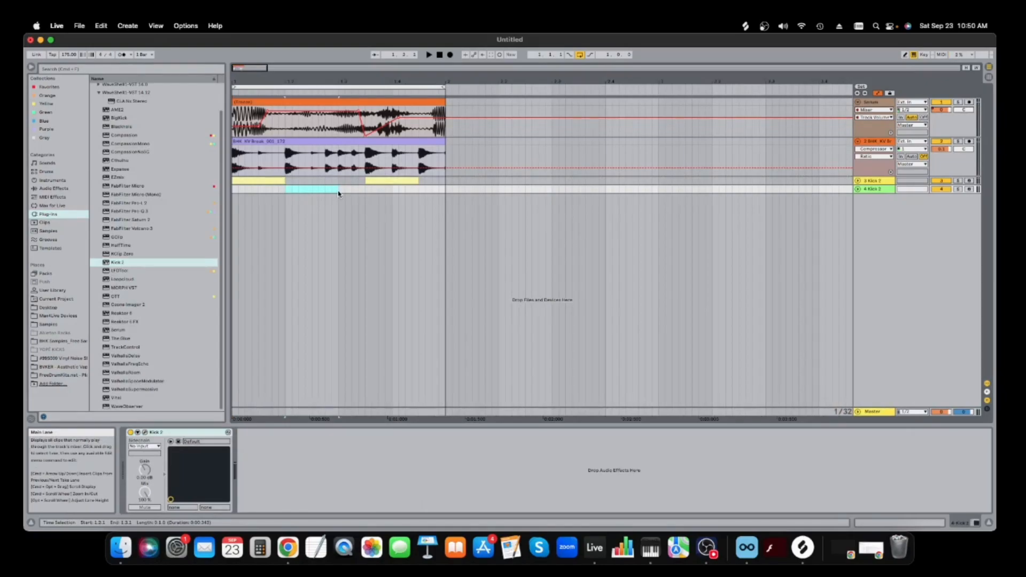
pyautogui.press('super+shift+m')
pyautogui.doubleClick(344, 464)
pyautogui.press('space')
pyautogui.press('space')
# - Duplicate the second Kick 2 track's clip to beat 1.4 and audition the loop
pyautogui.moveTo(339, 190); pyautogui.dragTo(235, 191)
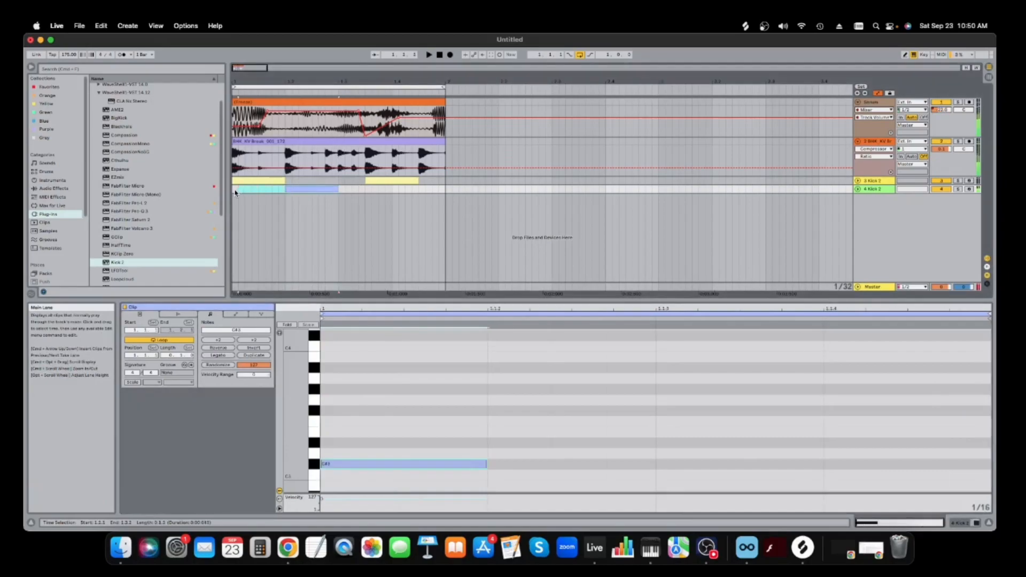
pyautogui.press('super+d')
pyautogui.click(244, 177)
pyautogui.press('space')
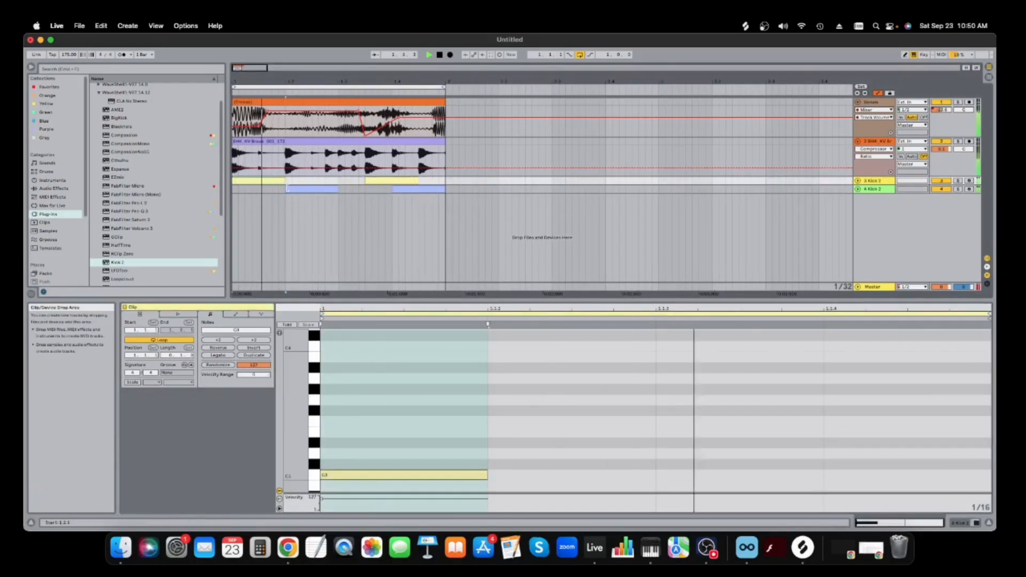
pyautogui.click(298, 191)
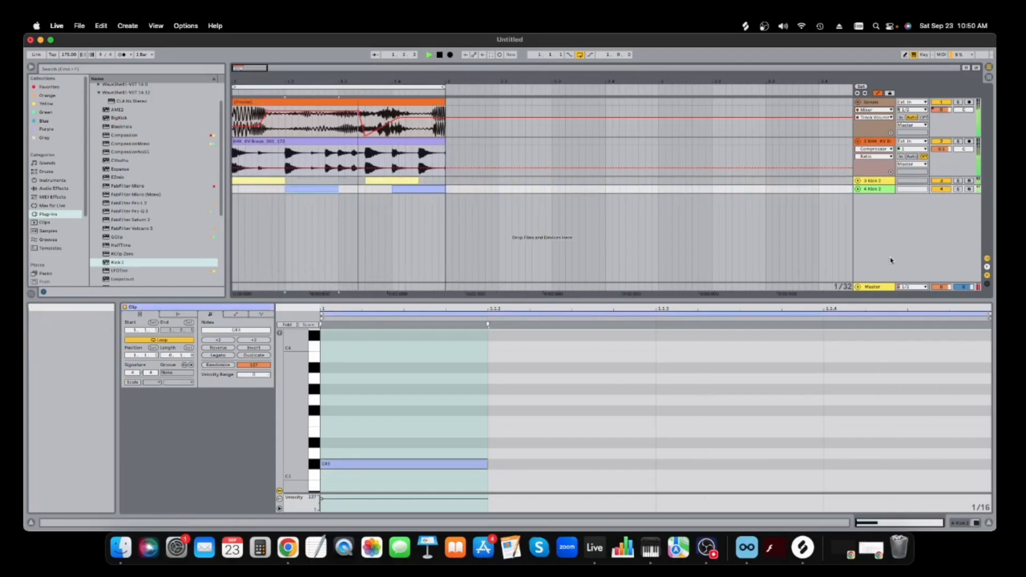
pyautogui.press('space')
# - Open the second Kick 2 instance's editor and add FabFilter Pro-L 2 to the Master track
pyautogui.click(970, 524)
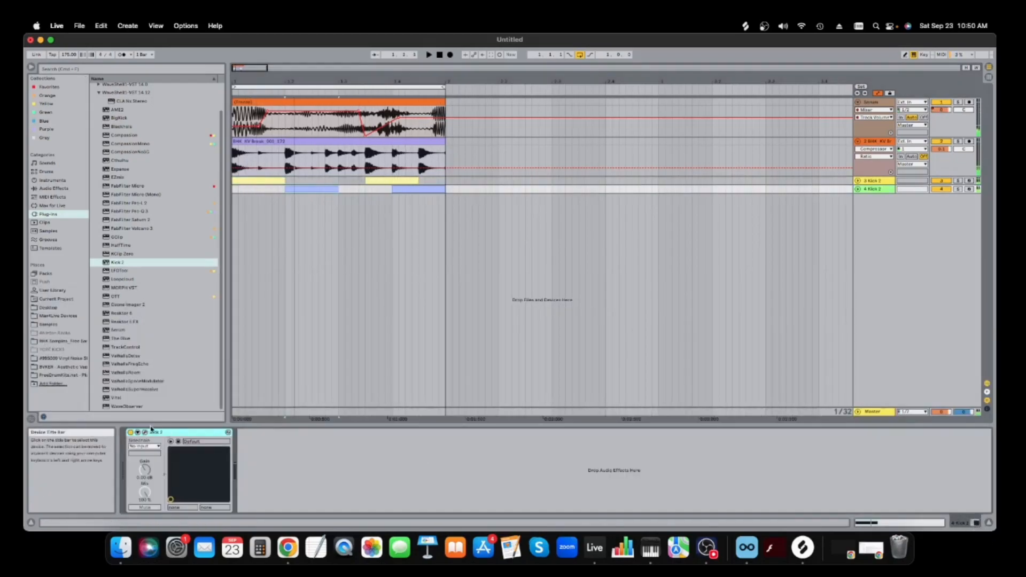
pyautogui.click(145, 432)
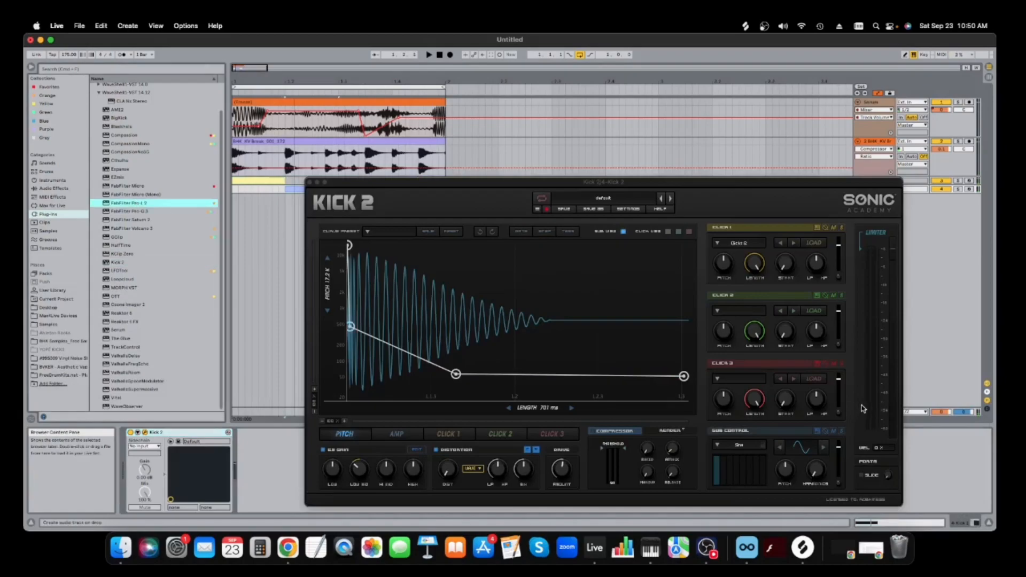
pyautogui.moveTo(925, 411); pyautogui.dragTo(926, 413)
pyautogui.press('space')
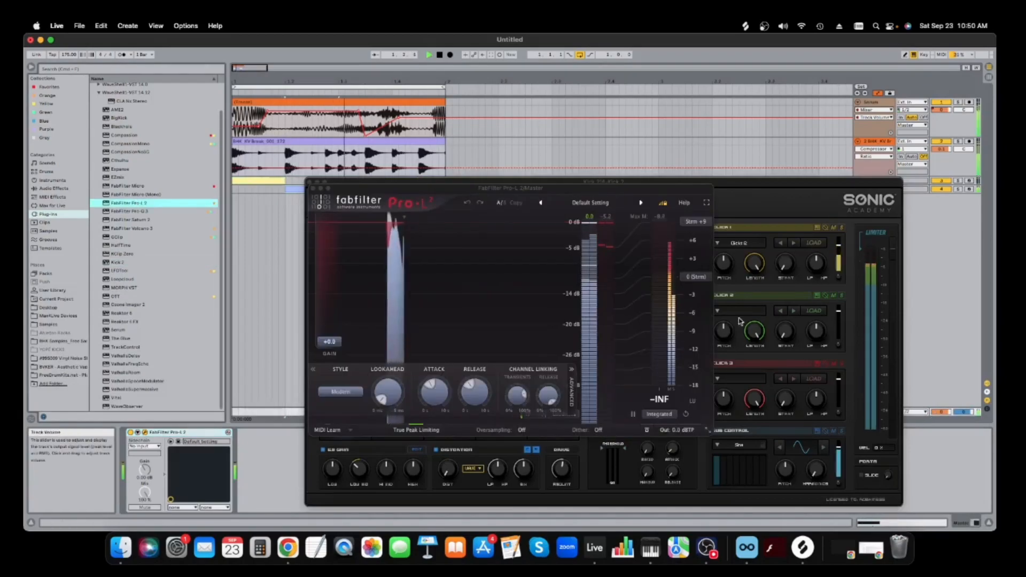
pyautogui.click(313, 188)
# - Shape the second Kick 2's amplitude envelope into a slightly delayed steep attack, short full-level plateau and quick decay to silence
pyautogui.moveTo(359, 181); pyautogui.dragTo(351, 177)
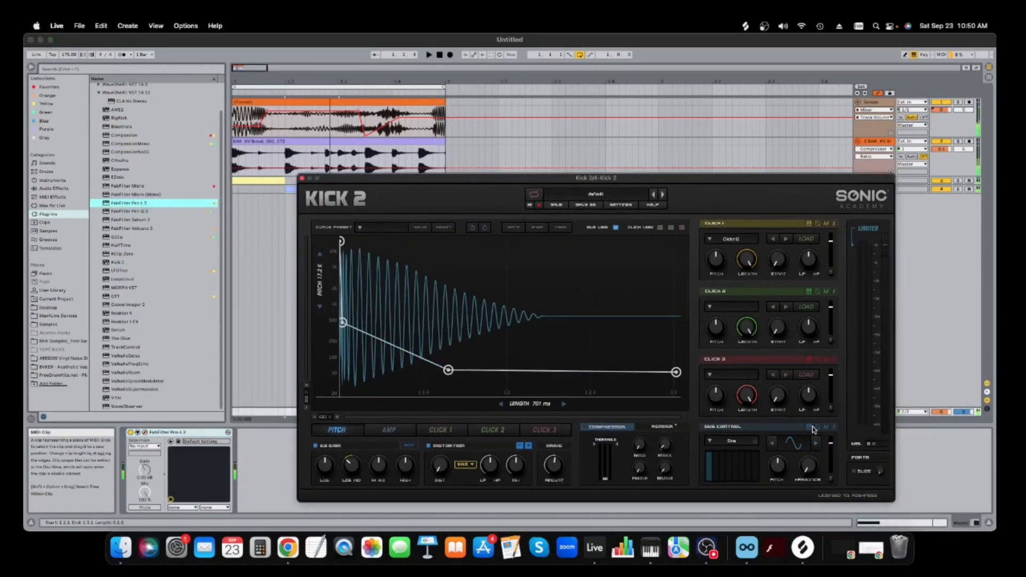
pyautogui.click(388, 430)
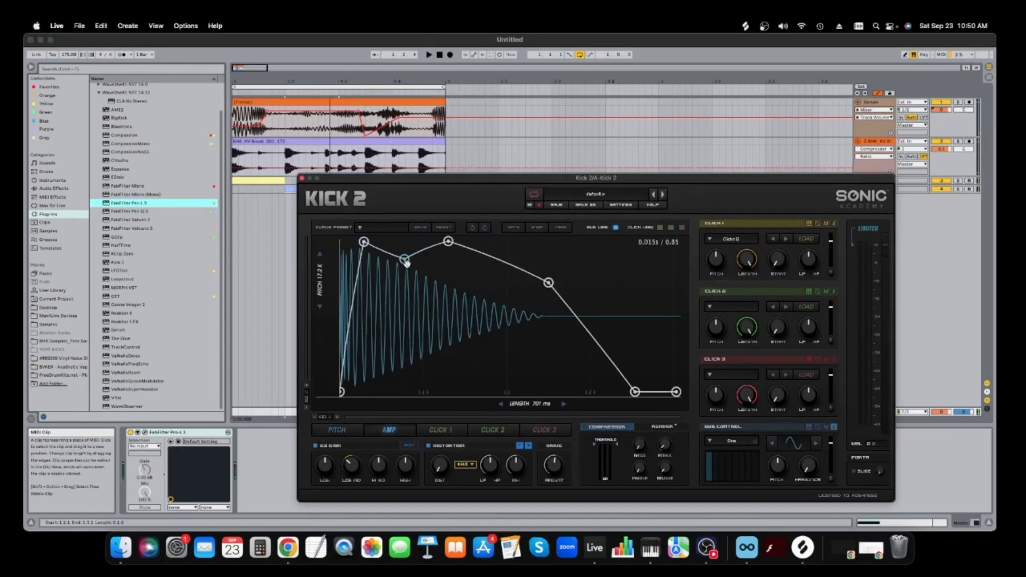
pyautogui.moveTo(442, 243); pyautogui.dragTo(397, 244)
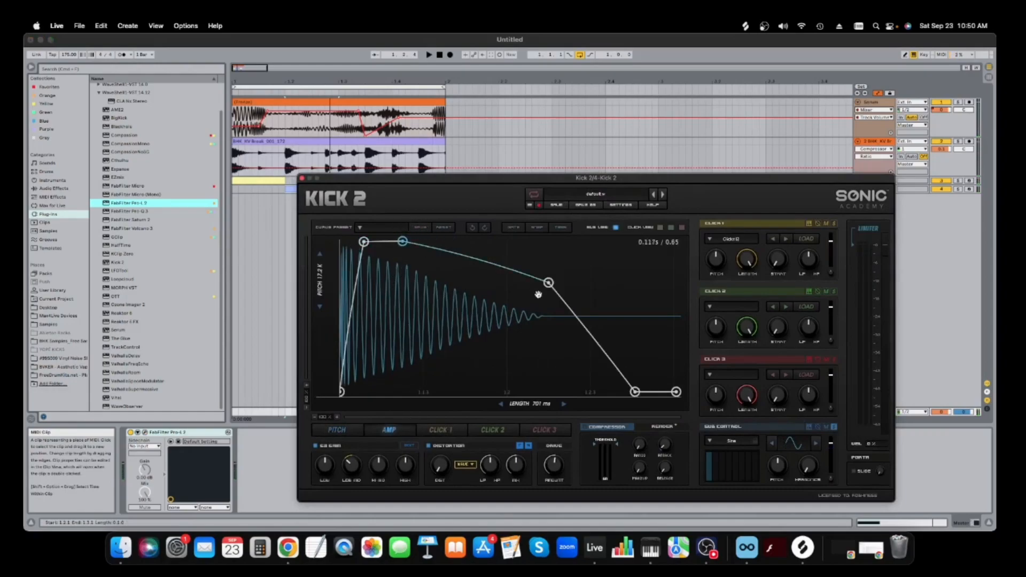
pyautogui.moveTo(547, 283); pyautogui.dragTo(482, 390)
pyautogui.moveTo(365, 241); pyautogui.dragTo(368, 241)
pyautogui.moveTo(364, 343); pyautogui.dragTo(362, 404)
pyautogui.moveTo(435, 325); pyautogui.dragTo(429, 333)
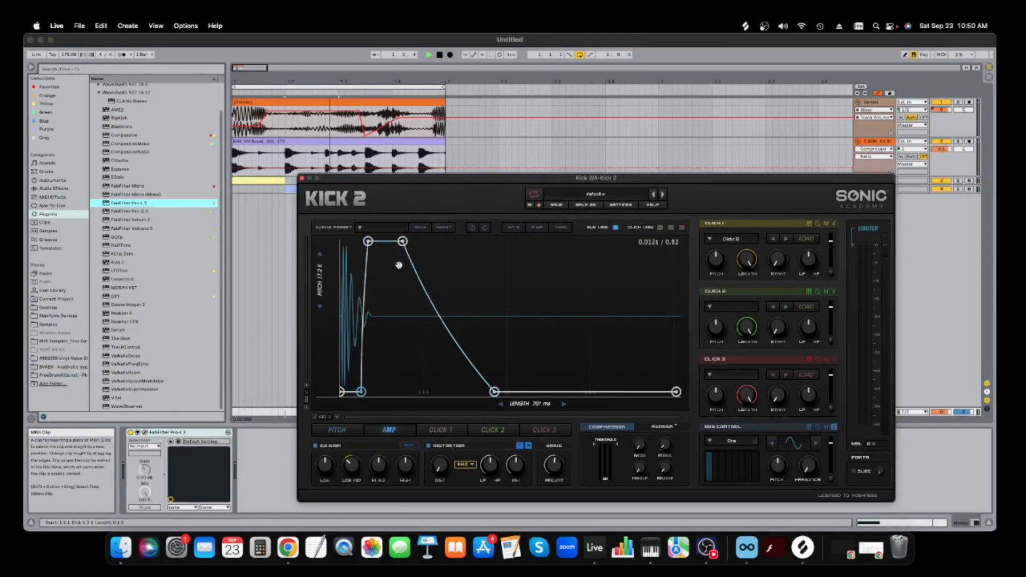
pyautogui.press('space')
pyautogui.moveTo(403, 241); pyautogui.dragTo(400, 241)
# - Reshape the pitch envelope into a fast drop to about 442 Hz at 0.006 s, removing the middle point and raising the end point
pyautogui.click(338, 428)
pyautogui.moveTo(346, 322); pyautogui.dragTo(369, 323)
pyautogui.doubleClick(449, 369)
pyautogui.moveTo(675, 371); pyautogui.dragTo(676, 330)
pyautogui.moveTo(370, 323)
pyautogui.mouseDown()
pyautogui.moveTo(389, 328)
pyautogui.moveTo(374, 321)
pyautogui.mouseUp()
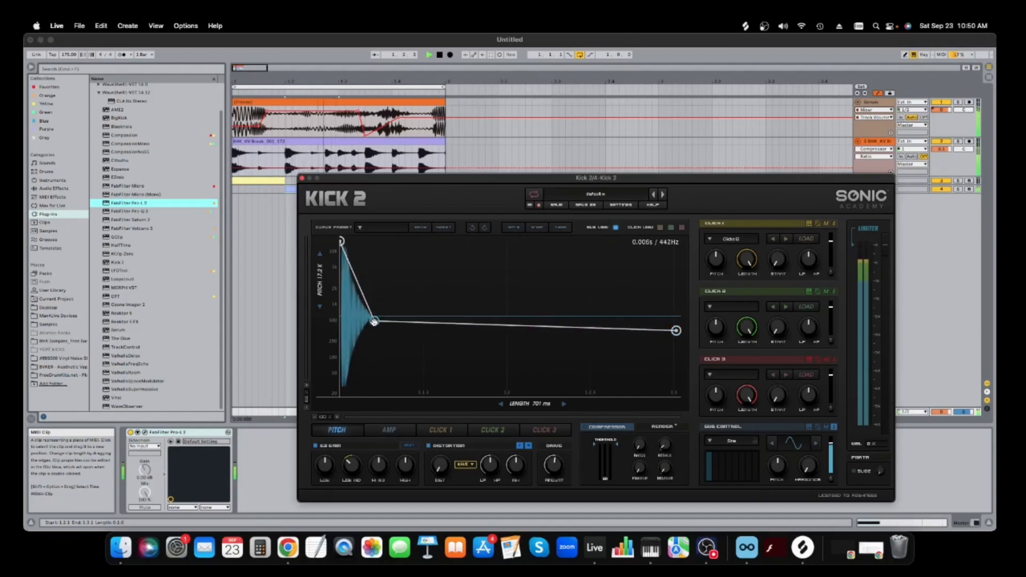
# - Shorten the amplitude envelope's plateau and add a decay point at about 0.029 s with level 0.24
pyautogui.click(405, 429)
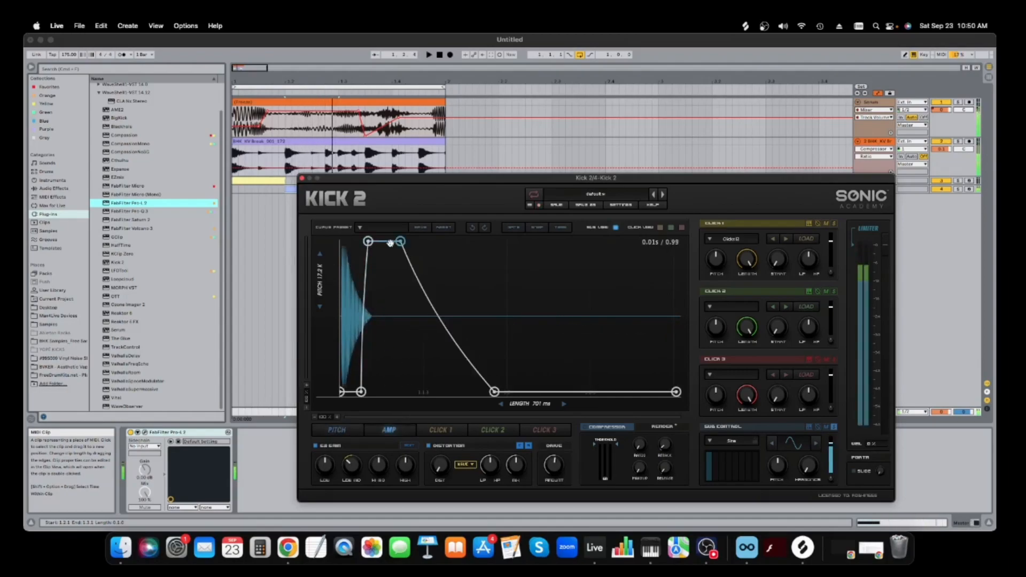
pyautogui.moveTo(400, 242); pyautogui.dragTo(391, 240)
pyautogui.doubleClick(422, 346)
pyautogui.moveTo(422, 347); pyautogui.dragTo(417, 347)
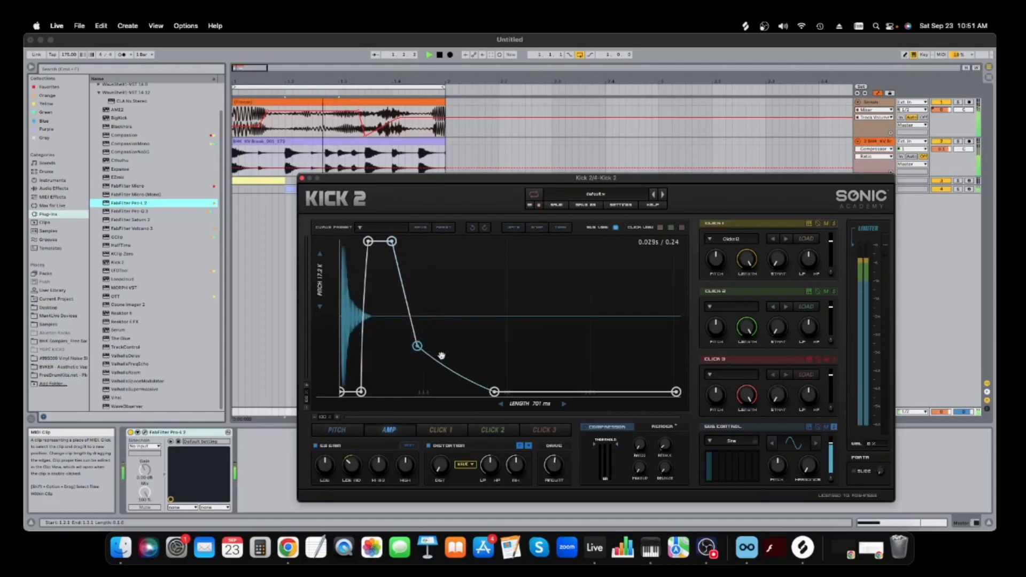
# - Add a second Compressor to the drum break track
pyautogui.click(71, 188)
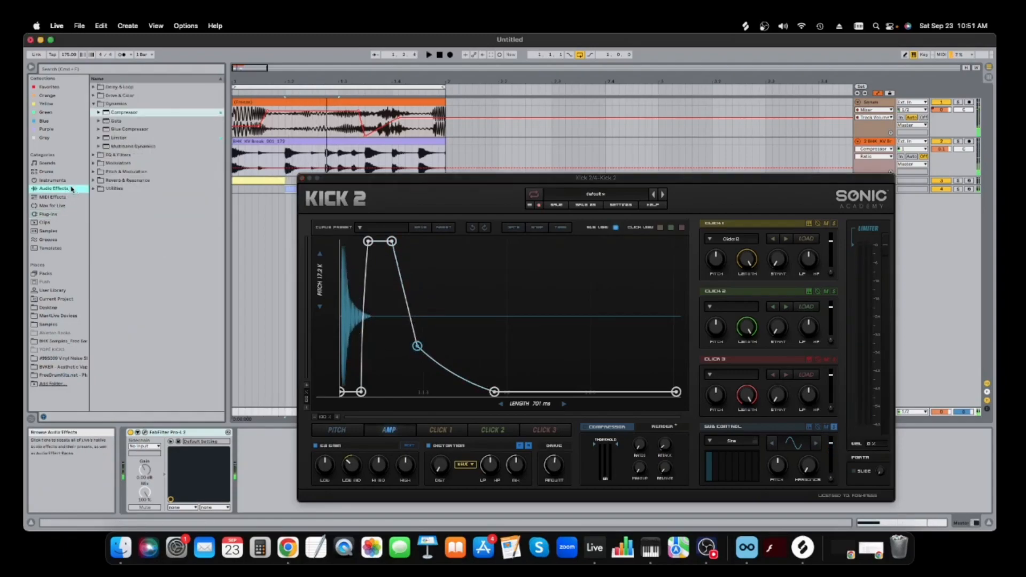
pyautogui.click(882, 140)
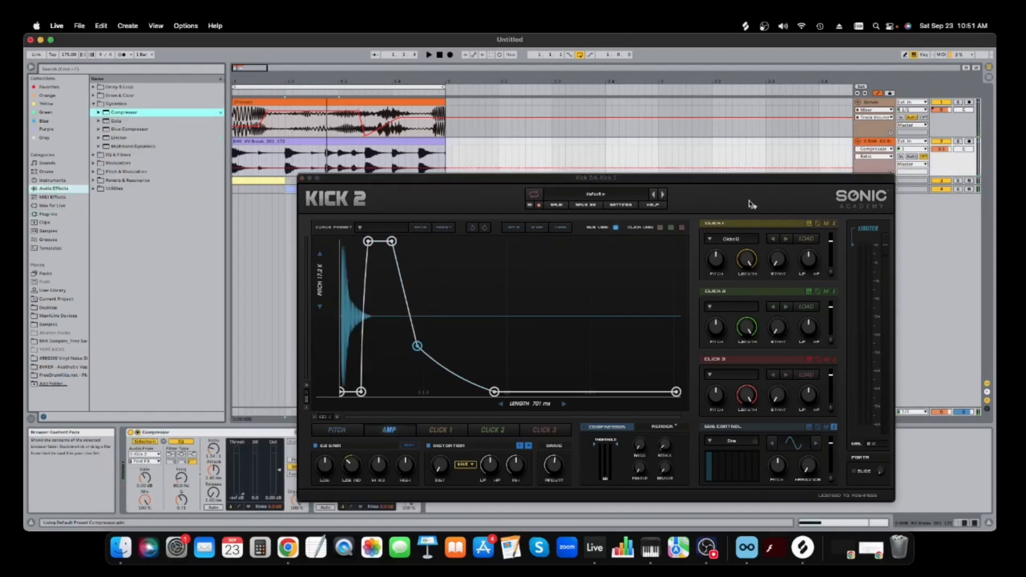
# - Enable sidechaining on the break track's second Compressor and choose 4-Kick 2 as its audio source
pyautogui.moveTo(382, 178); pyautogui.dragTo(426, 113)
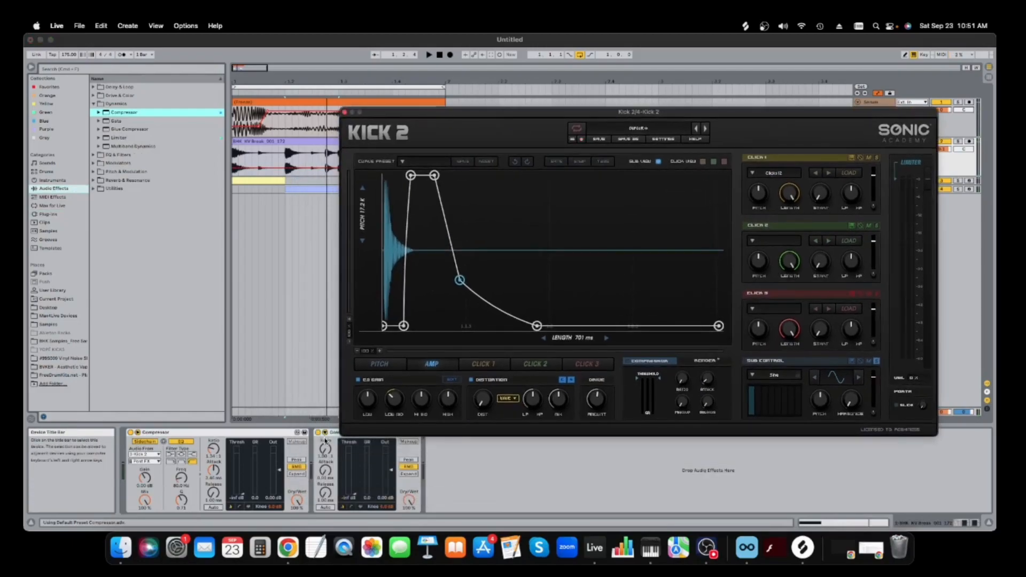
pyautogui.click(325, 432)
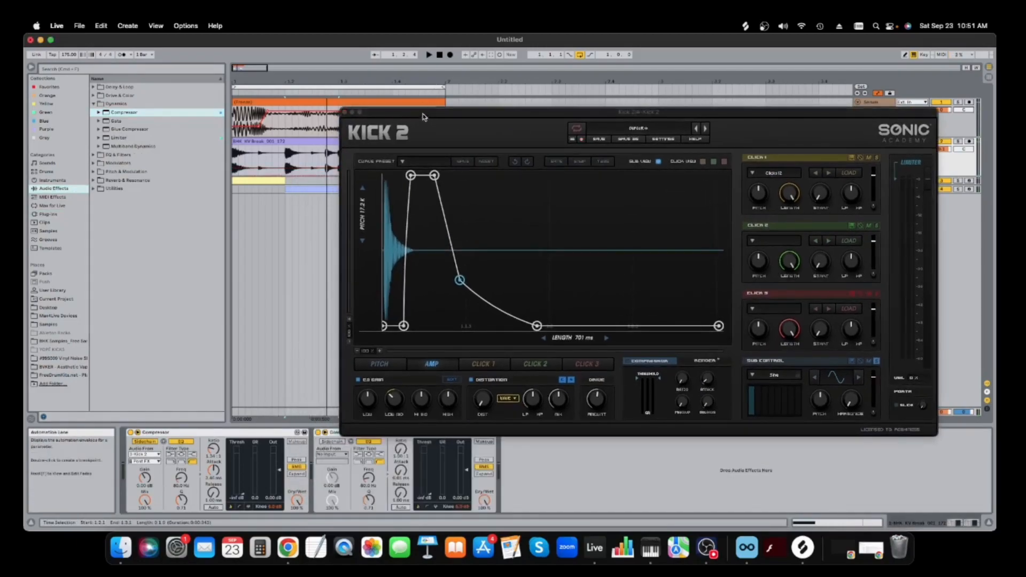
pyautogui.moveTo(422, 118); pyautogui.dragTo(427, 82)
pyautogui.click(338, 441)
pyautogui.click(336, 455)
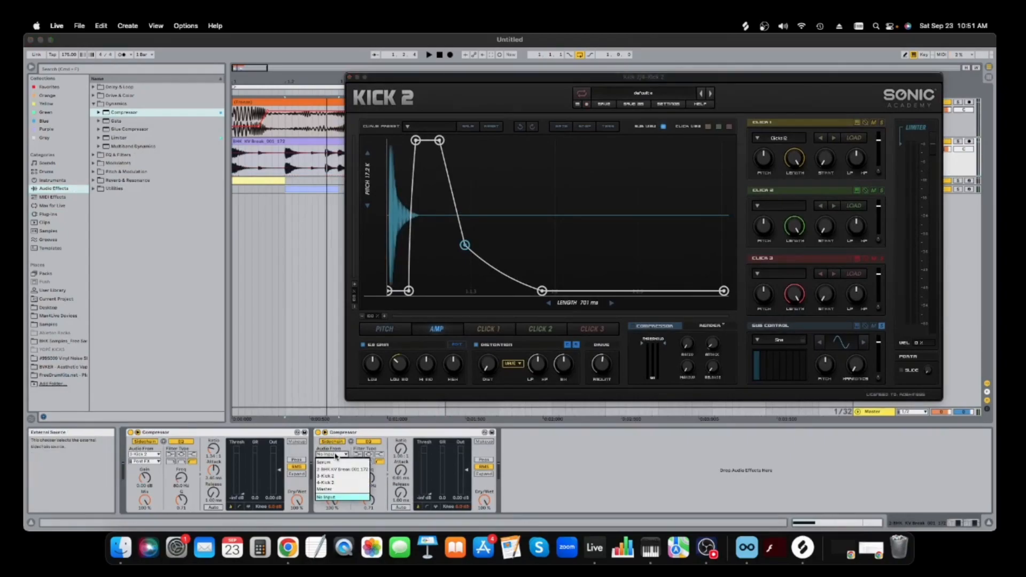
pyautogui.click(335, 483)
# - During playback, raise the second Compressor's attack and shorten the decay of Kick 2's amp envelope
pyautogui.press('space')
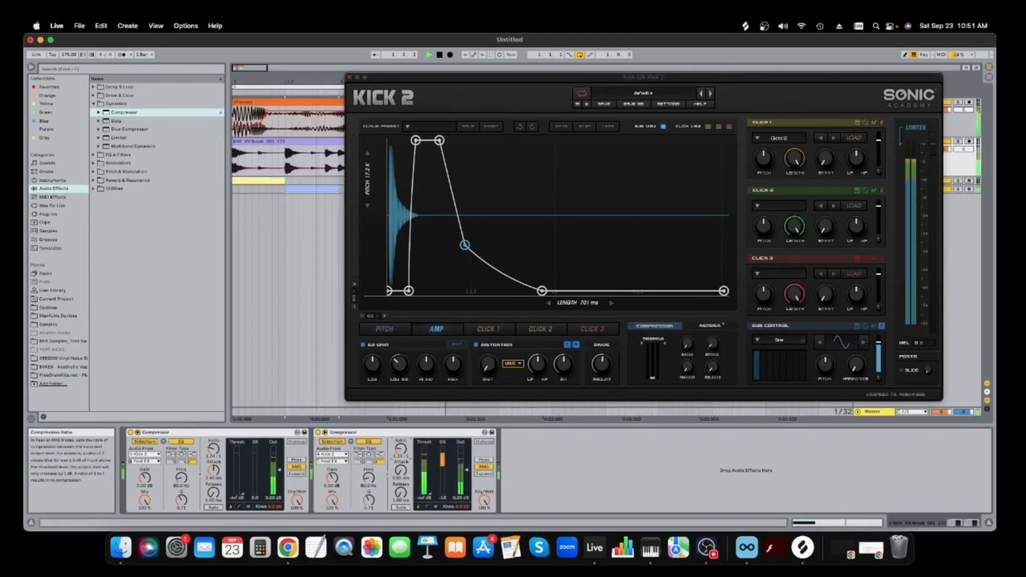
pyautogui.moveTo(401, 470); pyautogui.dragTo(401, 436)
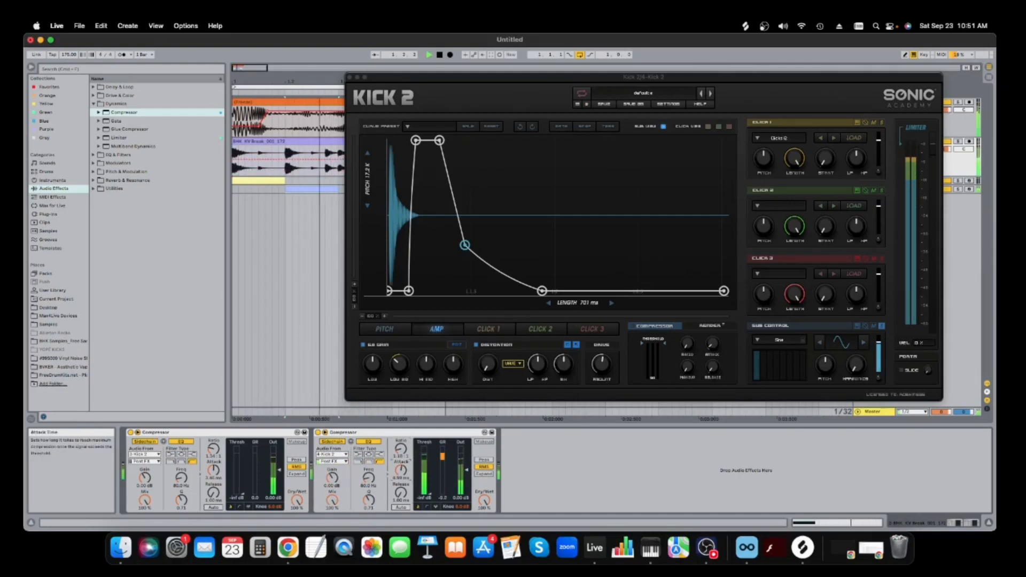
pyautogui.moveTo(464, 251); pyautogui.dragTo(531, 290)
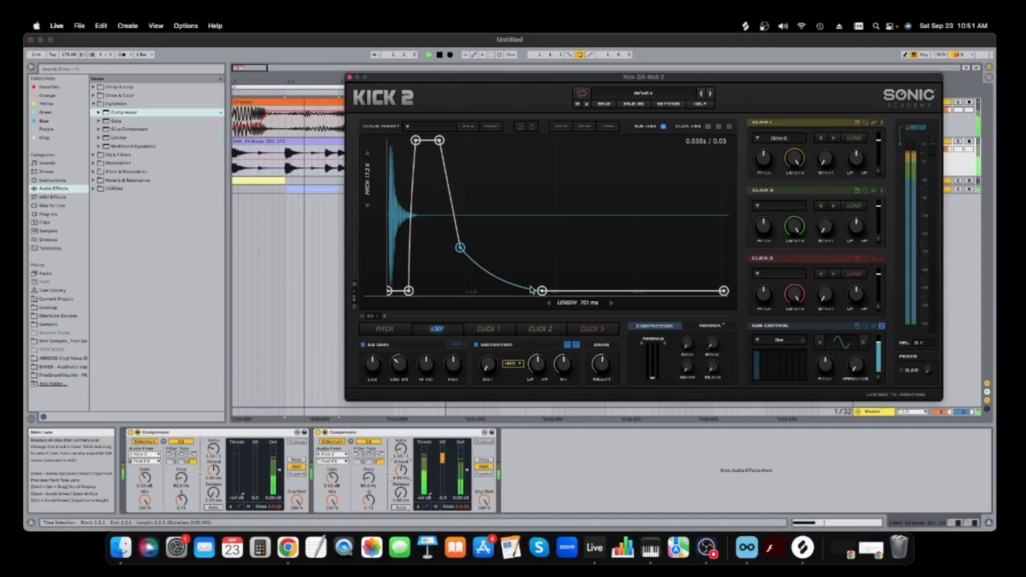
pyautogui.press('space')
# - Load VEC1 Clap 011.wav from the Vengeance Essential Clubsounds Vol.1 claps into Kick 2's Click 1 slot and enable the layer
pyautogui.click(63, 325)
pyautogui.scroll(5, 139, 278)
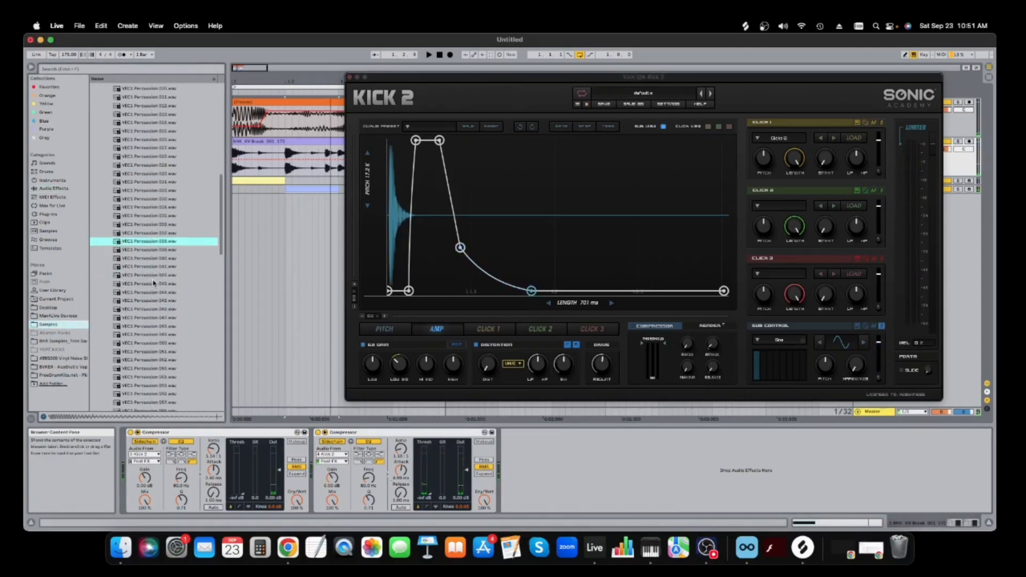
pyautogui.scroll(8, 147, 279)
pyautogui.click(105, 222)
pyautogui.click(132, 290)
pyautogui.click(146, 317)
pyautogui.click(151, 341)
pyautogui.moveTo(154, 316); pyautogui.dragTo(793, 143)
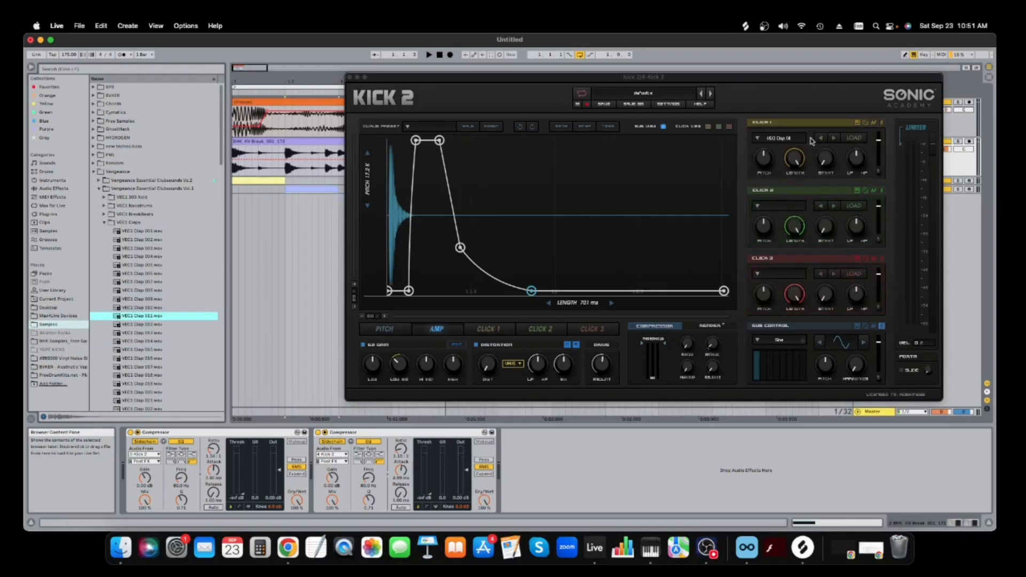
pyautogui.click(878, 123)
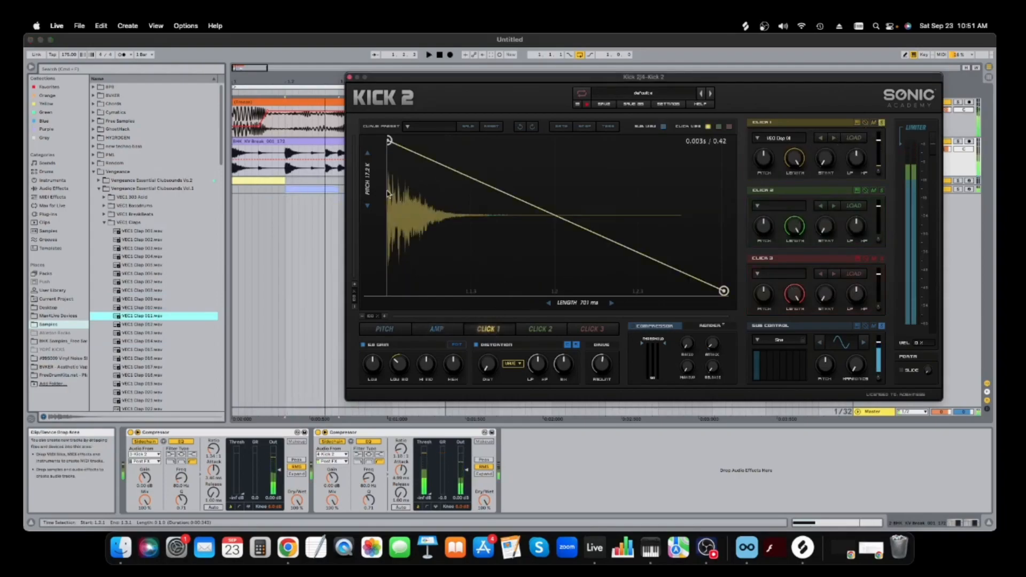
# - Reshape the Click 1 envelope to rise from zero to a peak near the middle of its length
pyautogui.moveTo(390, 140); pyautogui.dragTo(443, 300)
pyautogui.doubleClick(447, 218)
pyautogui.moveTo(447, 218); pyautogui.dragTo(543, 199)
# - Set Click 1's LP/HP filter to about 0.92 and the Kick 2 distortion to about 37%
pyautogui.press('space')
pyautogui.moveTo(857, 162); pyautogui.dragTo(859, 126)
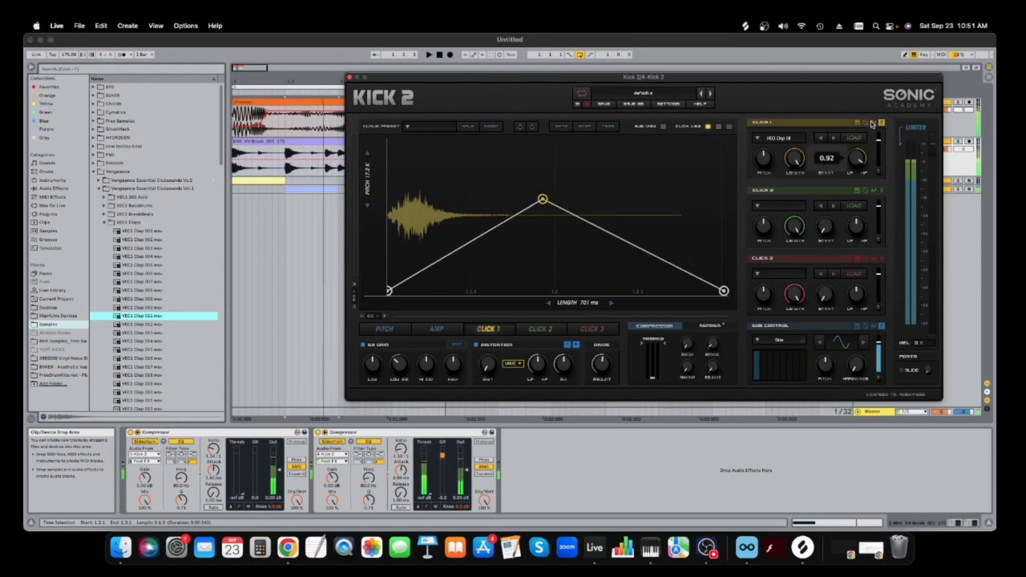
pyautogui.moveTo(488, 369); pyautogui.dragTo(501, 327)
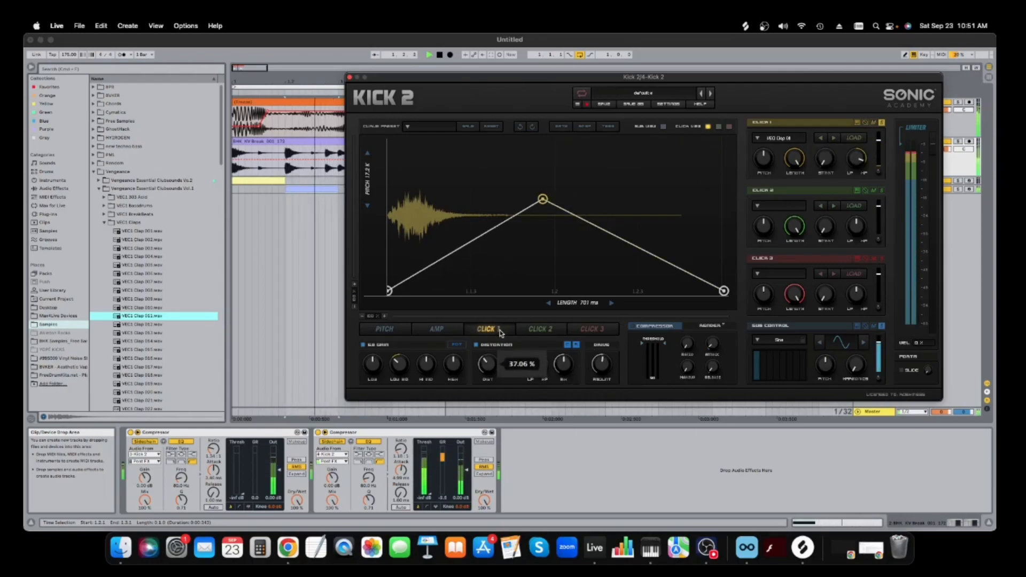
# - Lower the middle point of Kick 2's pitch envelope slightly and audition the result
pyautogui.click(437, 329)
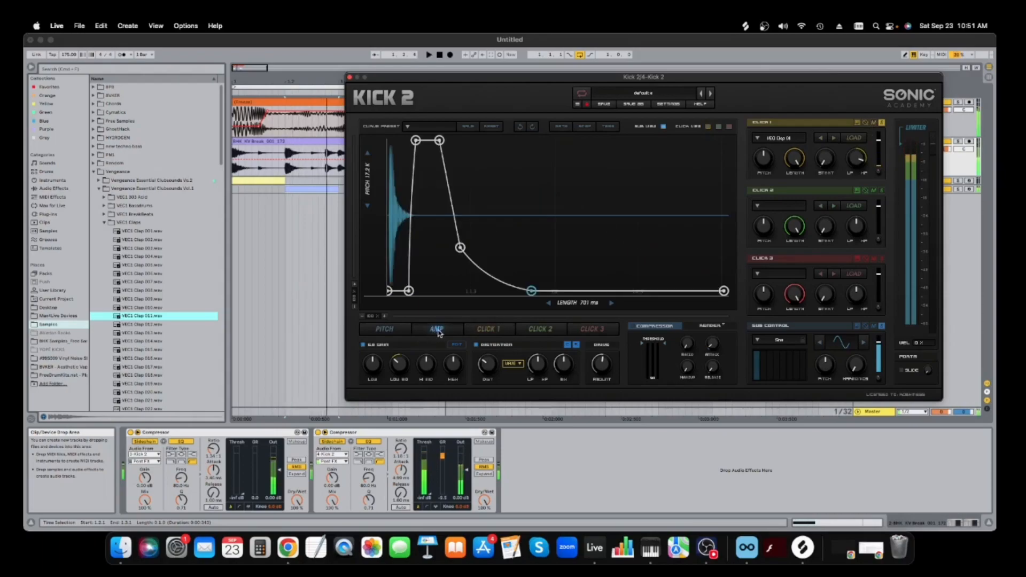
pyautogui.click(397, 329)
pyautogui.moveTo(421, 223); pyautogui.dragTo(423, 234)
pyautogui.press('space')
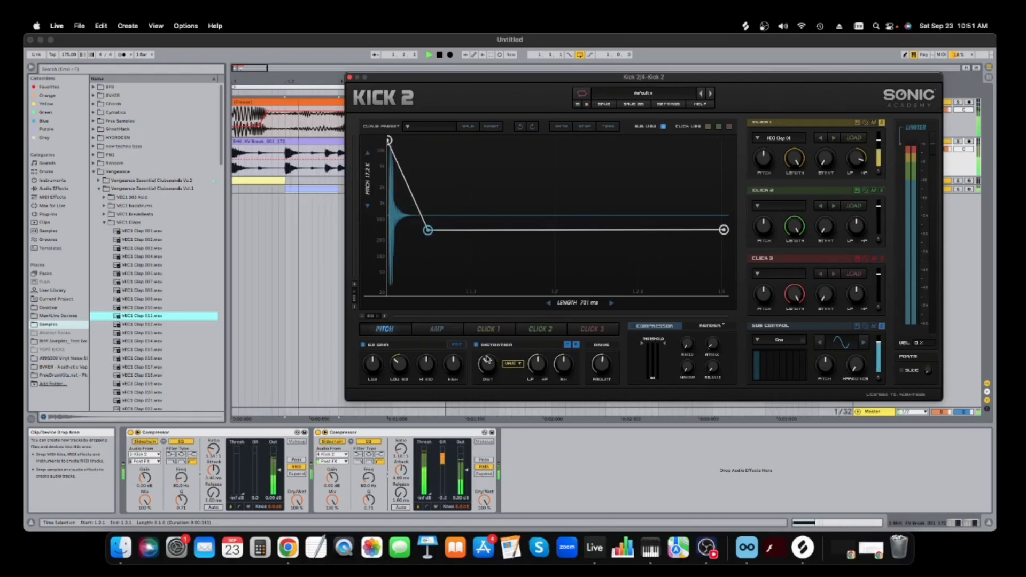
pyautogui.press('space')
# - Add FabFilter Pro-Q 3 and Pro-L 2 to the break track, with Pro-Q 3 between the second Compressor and Pro-L 2
pyautogui.click(63, 214)
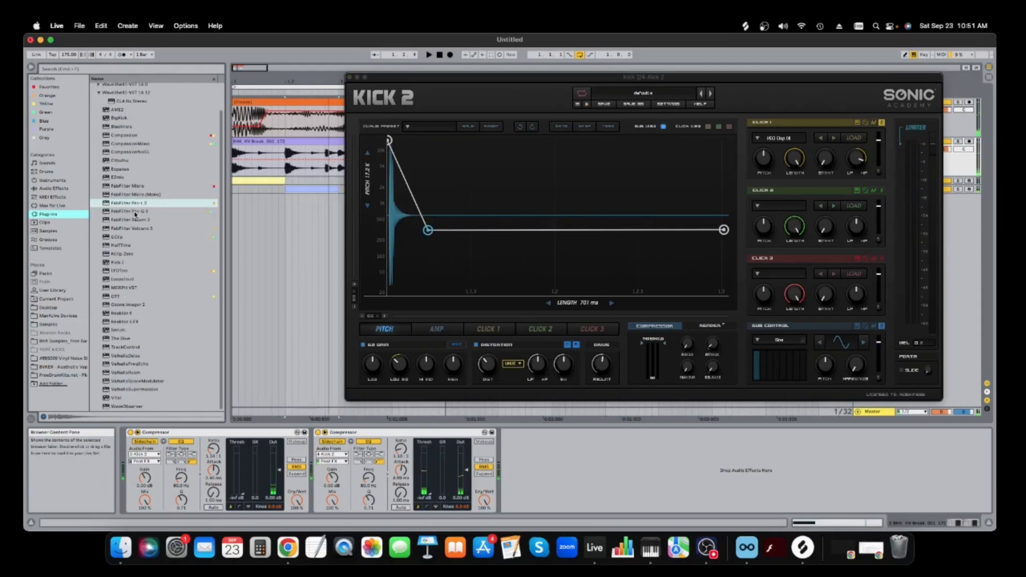
pyautogui.moveTo(134, 215); pyautogui.dragTo(342, 453)
pyautogui.doubleClick(128, 215)
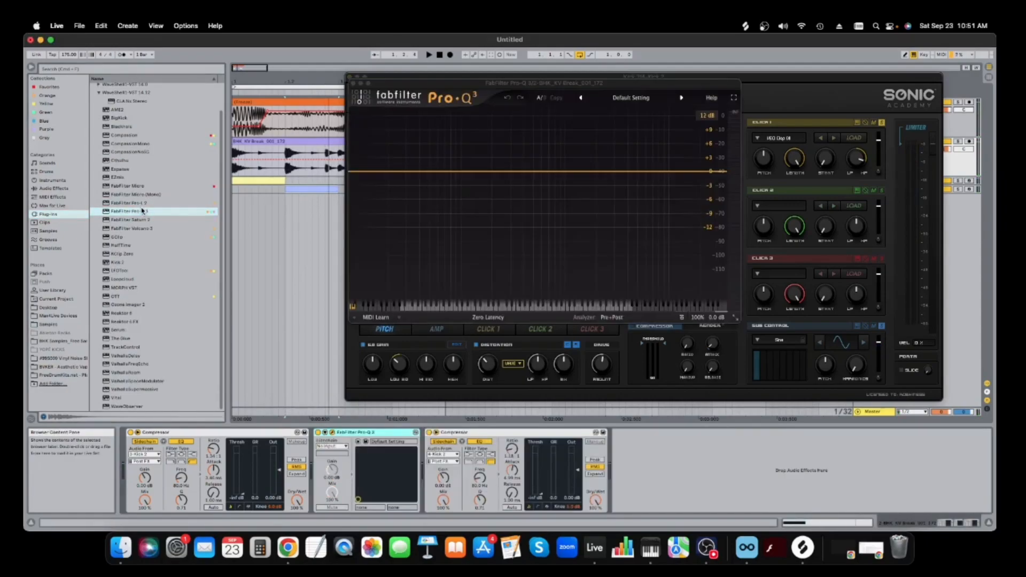
pyautogui.moveTo(128, 203); pyautogui.dragTo(693, 453)
pyautogui.moveTo(369, 433); pyautogui.dragTo(593, 447)
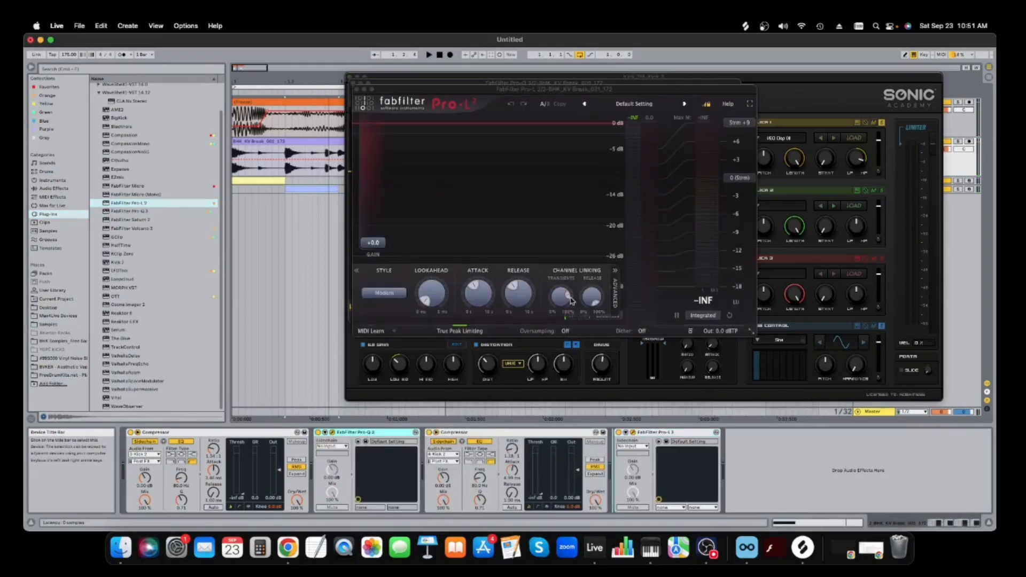
# - Boost the break track's highs by about 3.7 dB near 5.95 kHz in Pro-Q 3 and close the open plug-in windows
pyautogui.press('space')
pyautogui.click(524, 85)
pyautogui.moveTo(533, 171); pyautogui.dragTo(649, 147)
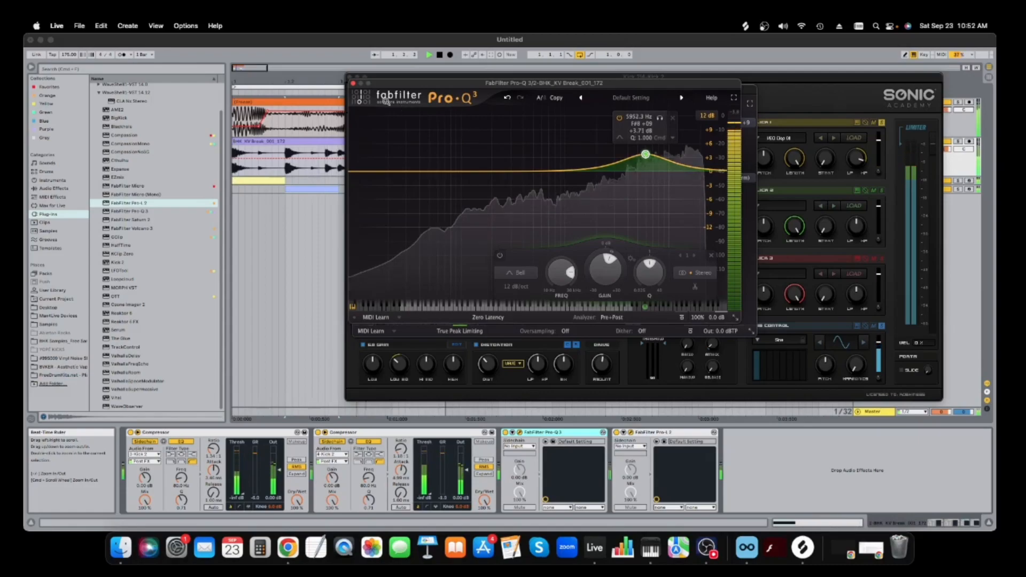
pyautogui.click(353, 84)
pyautogui.click(350, 78)
pyautogui.click(357, 89)
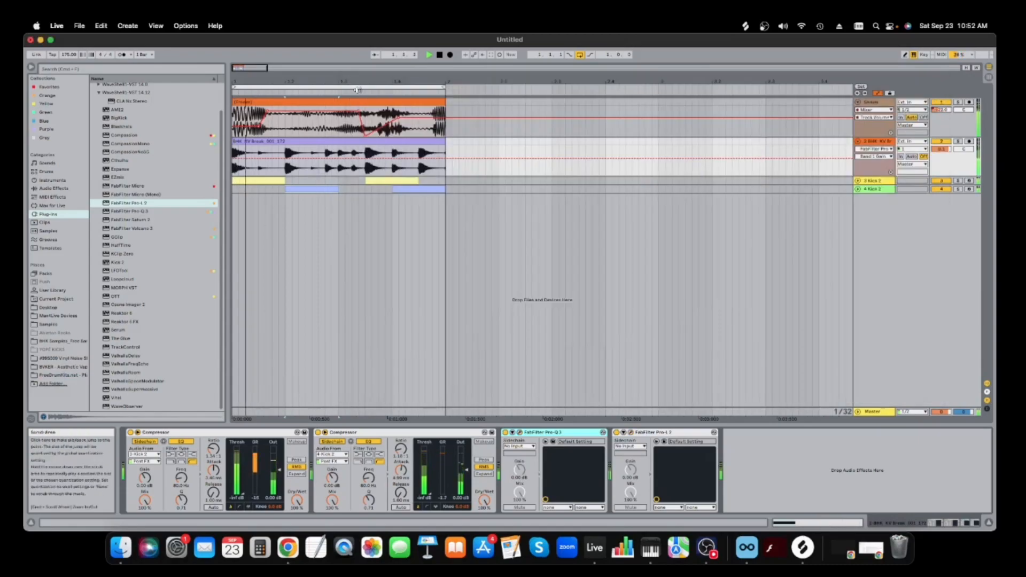
# - Add FabFilter Pro-L 2 to the 4 Kick 2 track and insert Pro-Q 3 before it
pyautogui.click(875, 189)
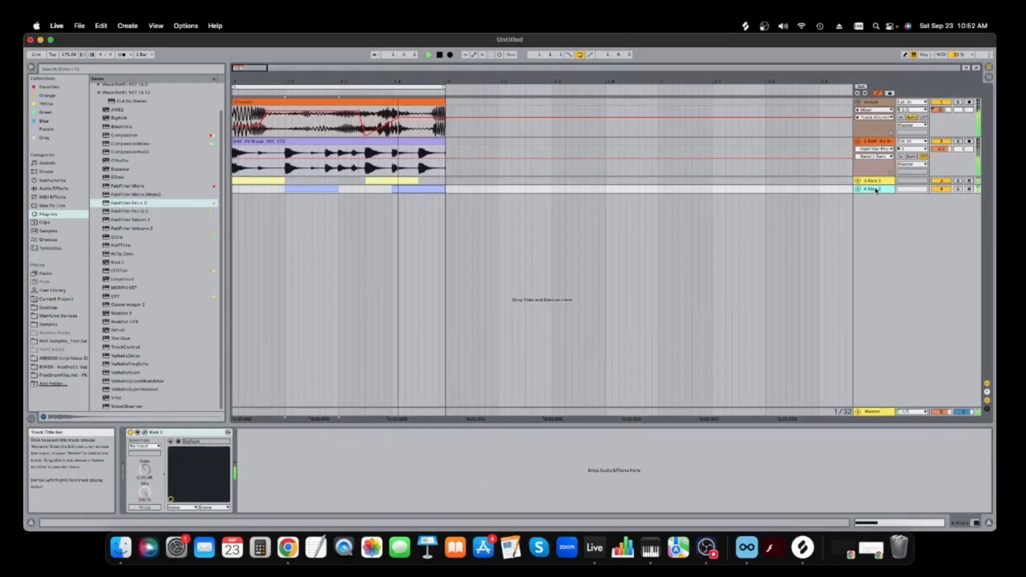
pyautogui.doubleClick(147, 205)
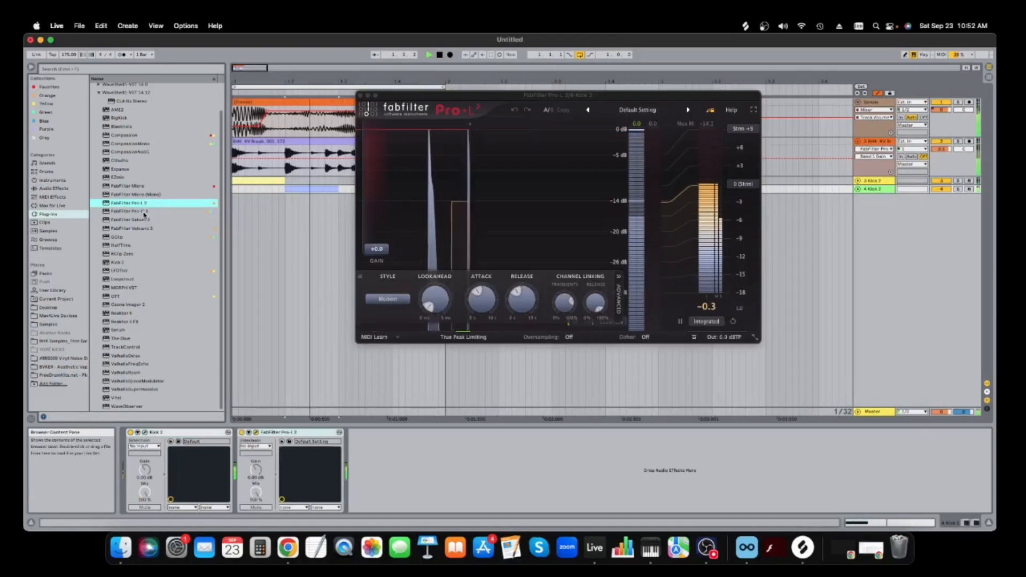
pyautogui.click(144, 212)
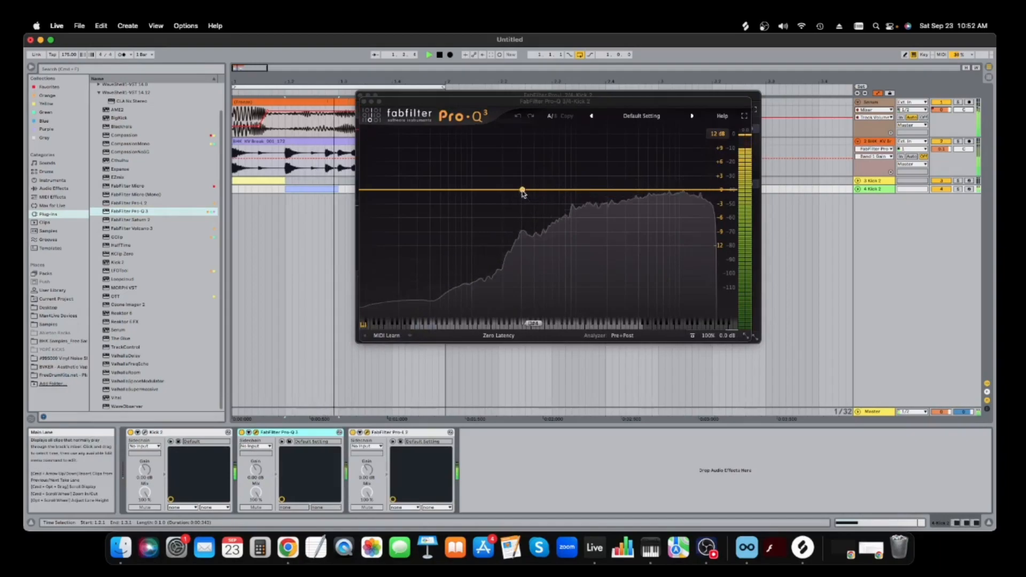
# - Add a narrow boost of about 1.9 dB near 306 Hz and a broad high-frequency boost in the 4 Kick 2 track's Pro-Q 3
pyautogui.moveTo(522, 190); pyautogui.dragTo(522, 183)
pyautogui.moveTo(664, 187); pyautogui.dragTo(662, 163)
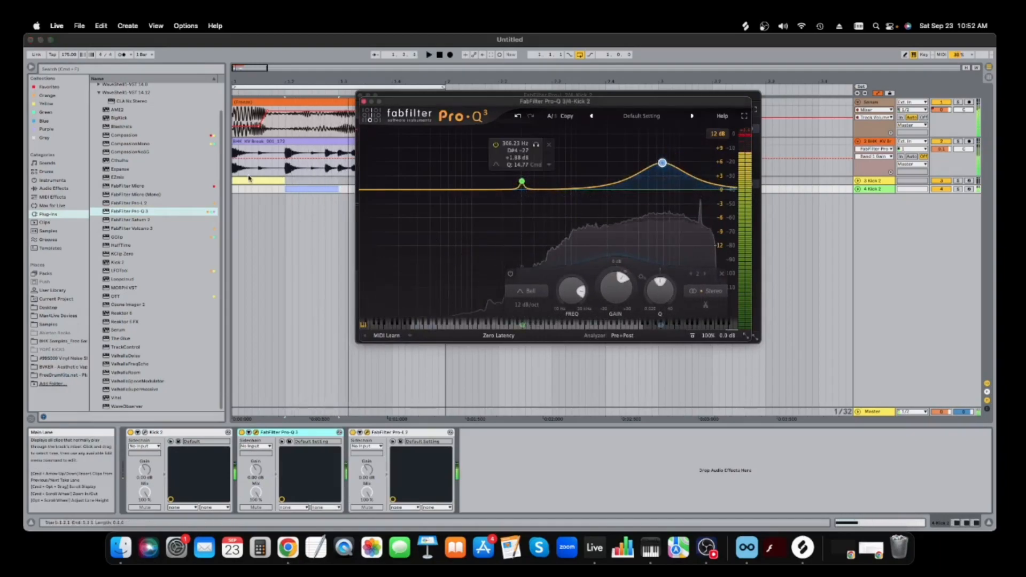
pyautogui.press('space')
# - Insert Compassion before the 4 Kick 2 track's Pro-L 2 with about -21.6 dB threshold, 2.13:1 ratio, 12.4 ms attack and 8.4 dB makeup
pyautogui.moveTo(126, 135); pyautogui.dragTo(350, 450)
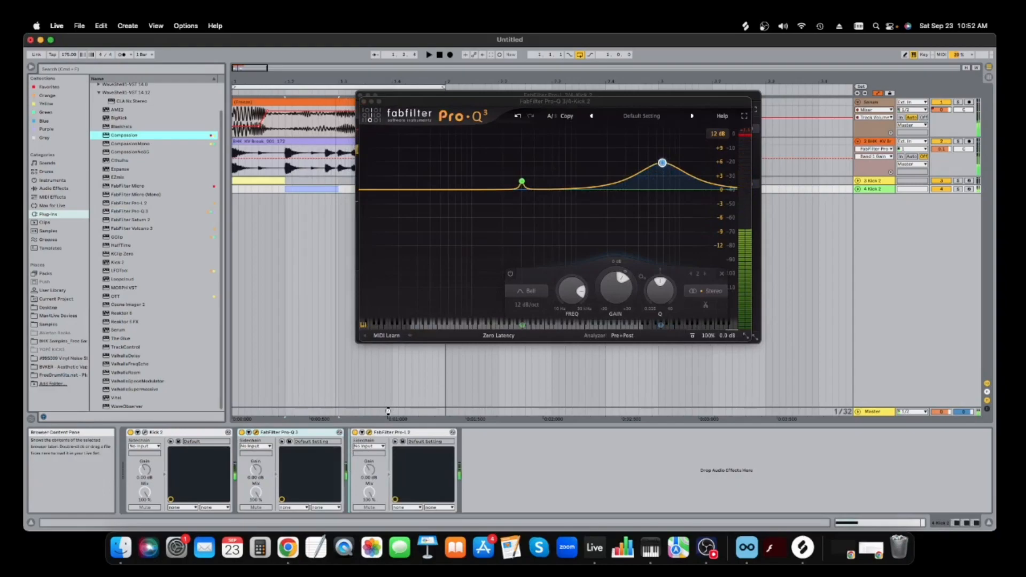
pyautogui.moveTo(390, 410); pyautogui.dragTo(381, 416)
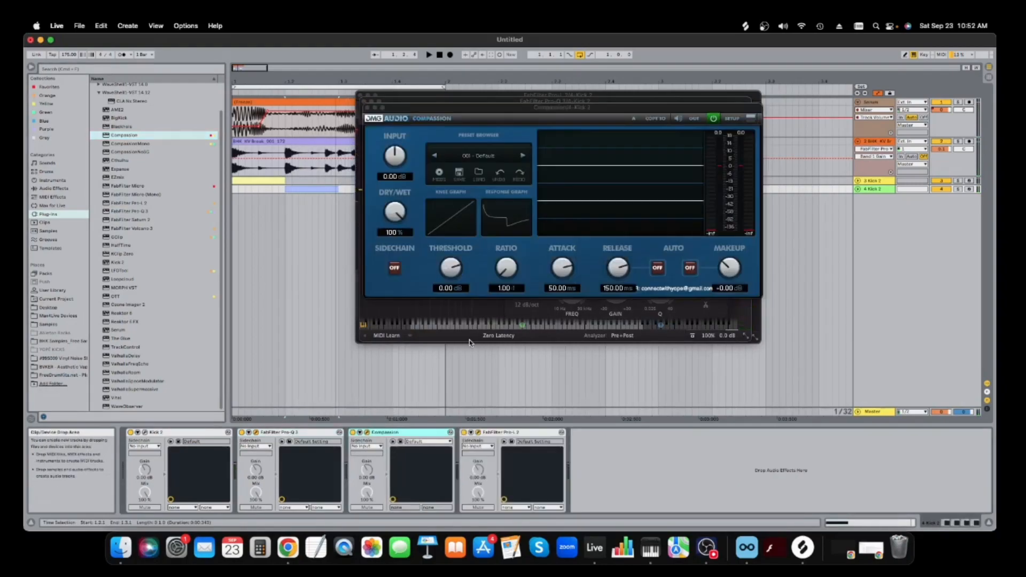
pyautogui.moveTo(556, 269)
pyautogui.mouseDown()
pyautogui.moveTo(516, 288)
pyautogui.moveTo(568, 266)
pyautogui.mouseUp()
pyautogui.moveTo(731, 273); pyautogui.dragTo(738, 263)
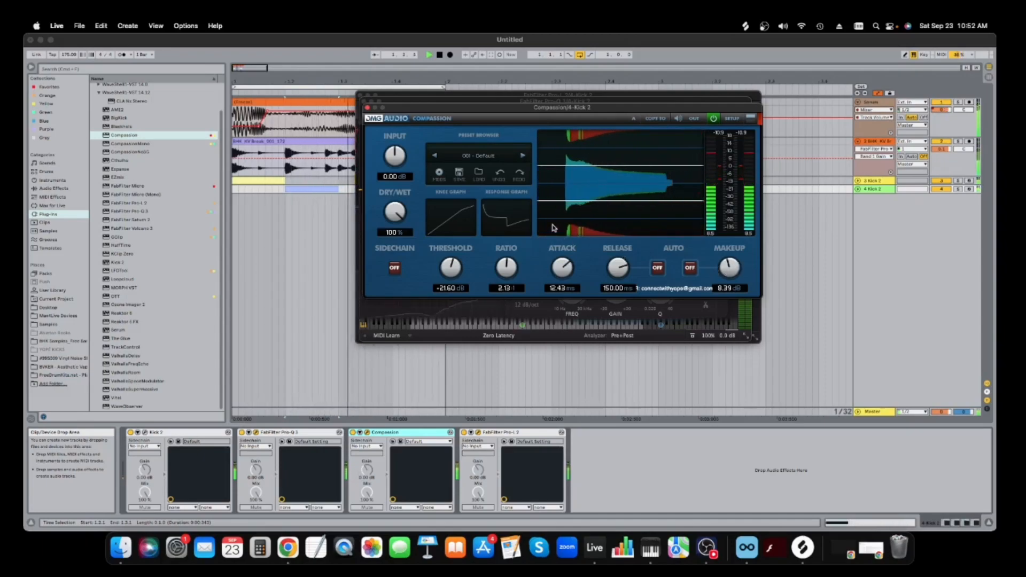
pyautogui.click(366, 107)
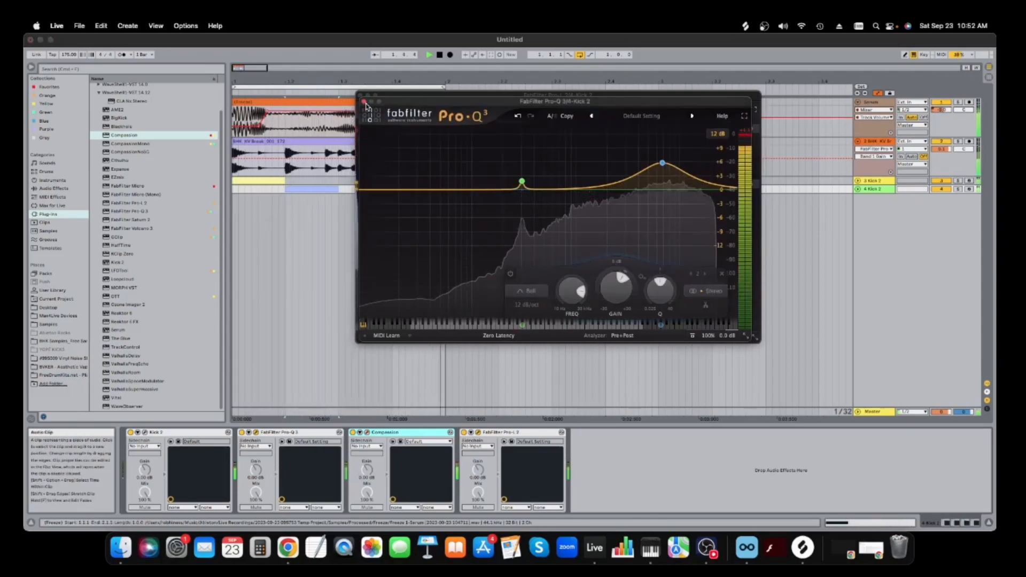
pyautogui.click(363, 102)
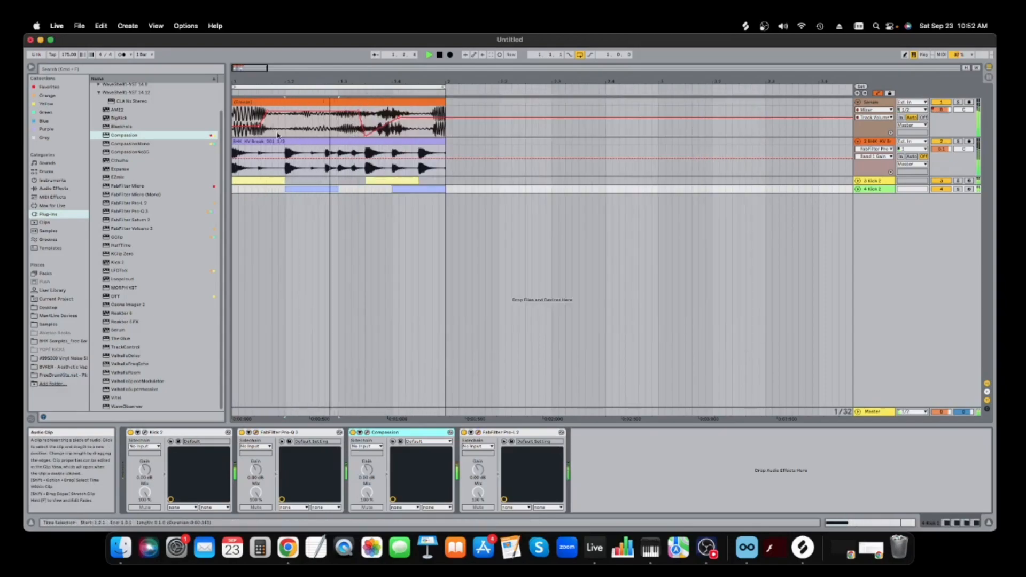
# - Add FabFilter Pro-Q 3 followed by Pro-L 2 to the 3 Kick 2 track
pyautogui.click(263, 179)
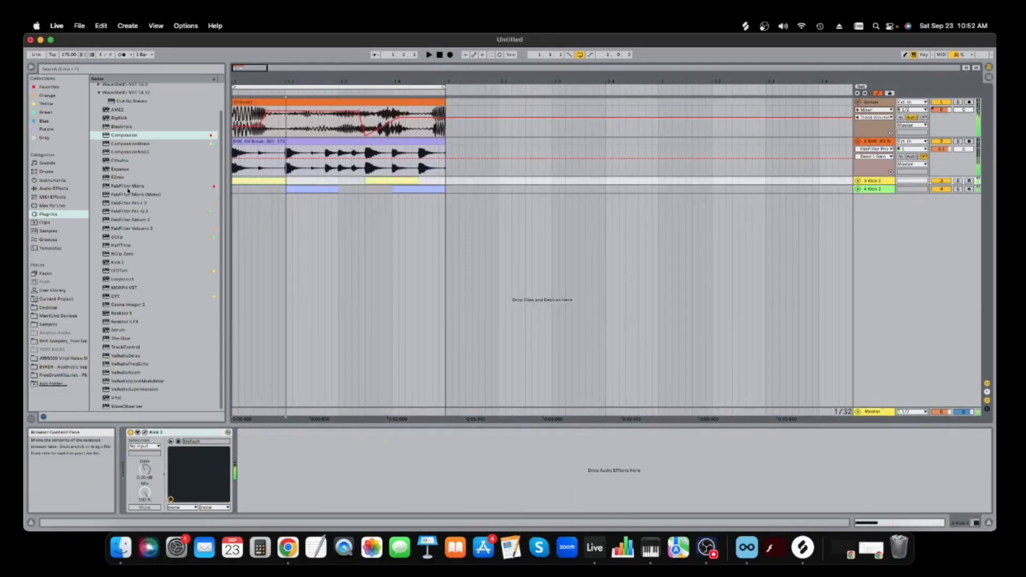
pyautogui.doubleClick(142, 211)
pyautogui.click(143, 206)
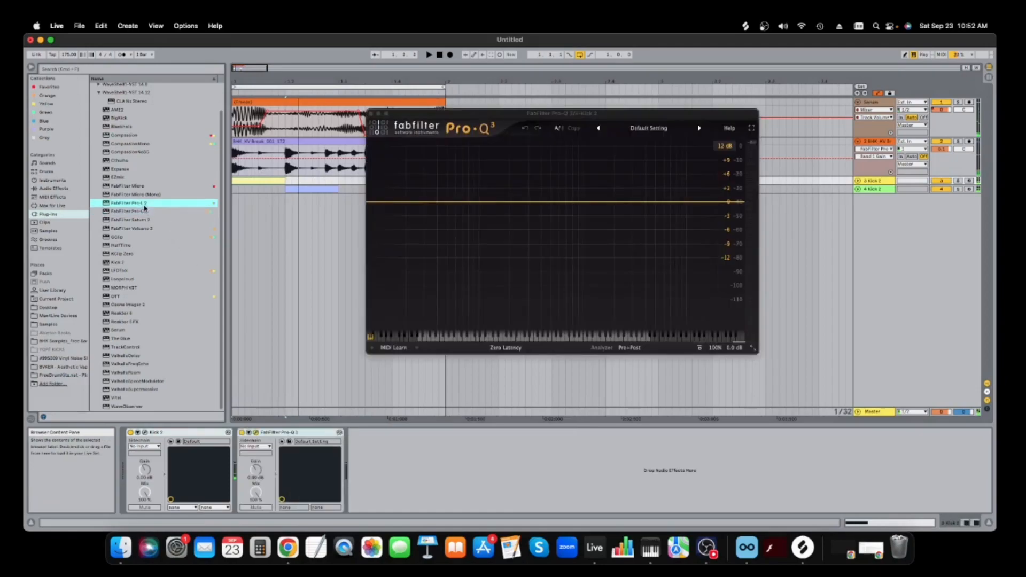
pyautogui.moveTo(424, 473); pyautogui.dragTo(425, 473)
# - Shape the 3 Kick 2 track's Pro-Q 3 curve with a low-frequency boost, a midrange cut and a high-frequency boost
pyautogui.click(508, 113)
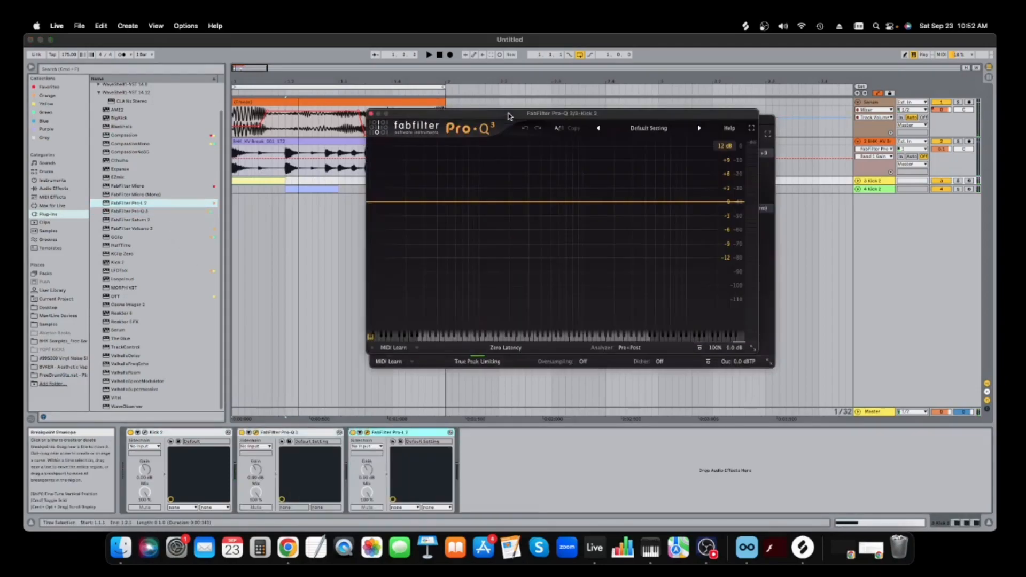
pyautogui.press('space')
pyautogui.moveTo(461, 202); pyautogui.dragTo(442, 192)
pyautogui.moveTo(518, 207); pyautogui.dragTo(521, 220)
pyautogui.moveTo(644, 202); pyautogui.dragTo(651, 163)
# - Insert CompassionMono before the 3 Kick 2 track's Pro-L 2 with about -21.75 dB threshold, 4.83:1 ratio, 2.54 ms attack and 9.6 dB makeup
pyautogui.moveTo(122, 143); pyautogui.dragTo(346, 465)
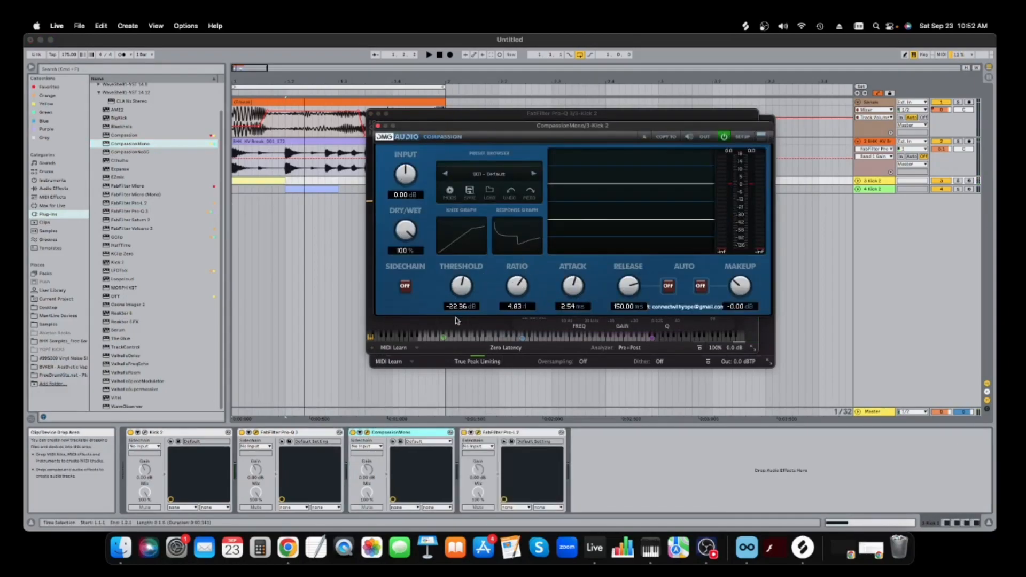
pyautogui.moveTo(457, 323); pyautogui.dragTo(456, 316)
pyautogui.press('space')
pyautogui.moveTo(745, 291)
pyautogui.mouseDown()
pyautogui.moveTo(747, 271)
pyautogui.moveTo(740, 283)
pyautogui.mouseUp()
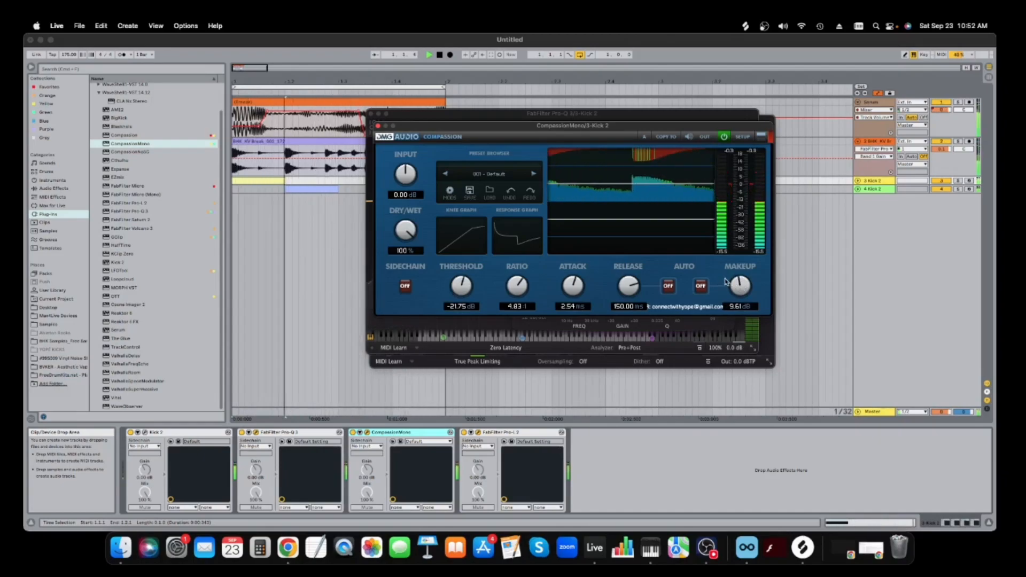
# - Solo the 3 Kick 2 track and switch off the Click 2 layer in its Kick 2 instrument
pyautogui.click(879, 190)
pyautogui.press('space')
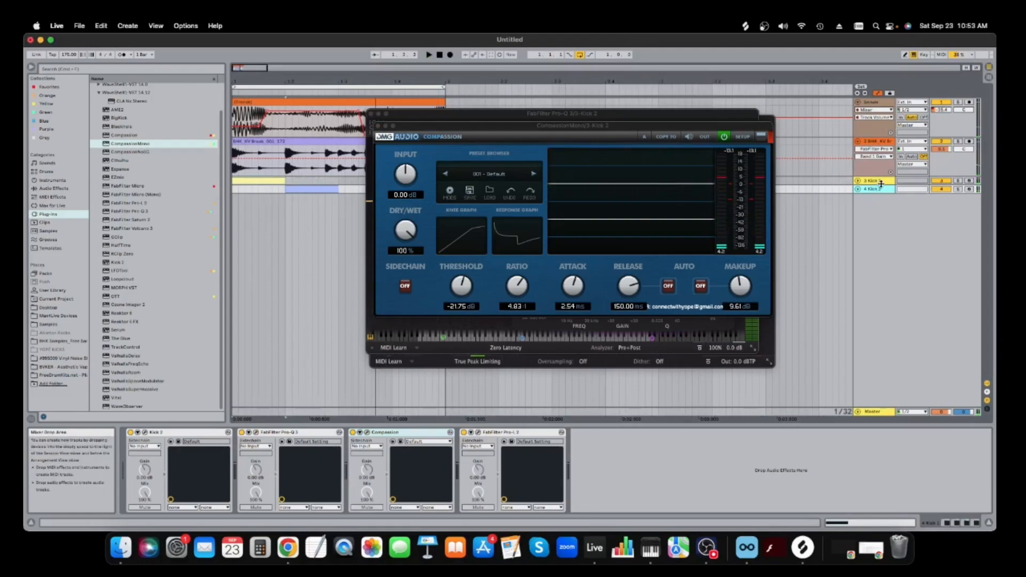
pyautogui.click(880, 183)
pyautogui.click(956, 181)
pyautogui.press('space')
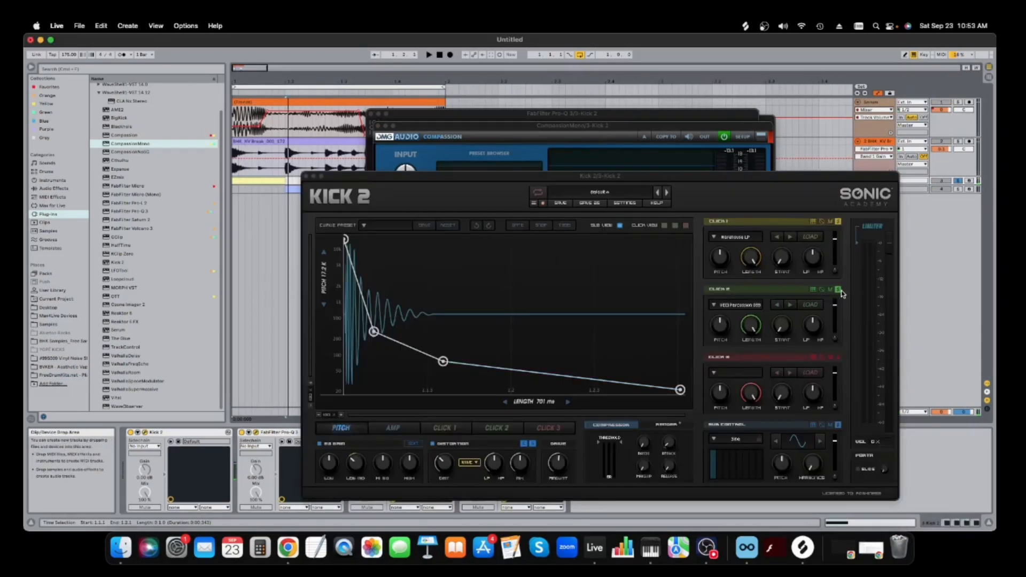
pyautogui.click(841, 293)
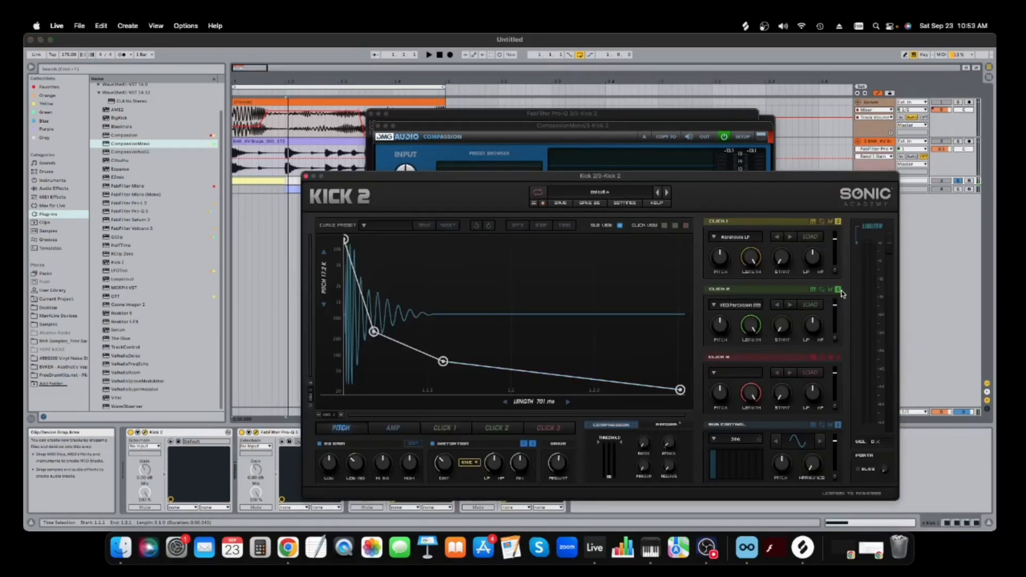
pyautogui.press('space')
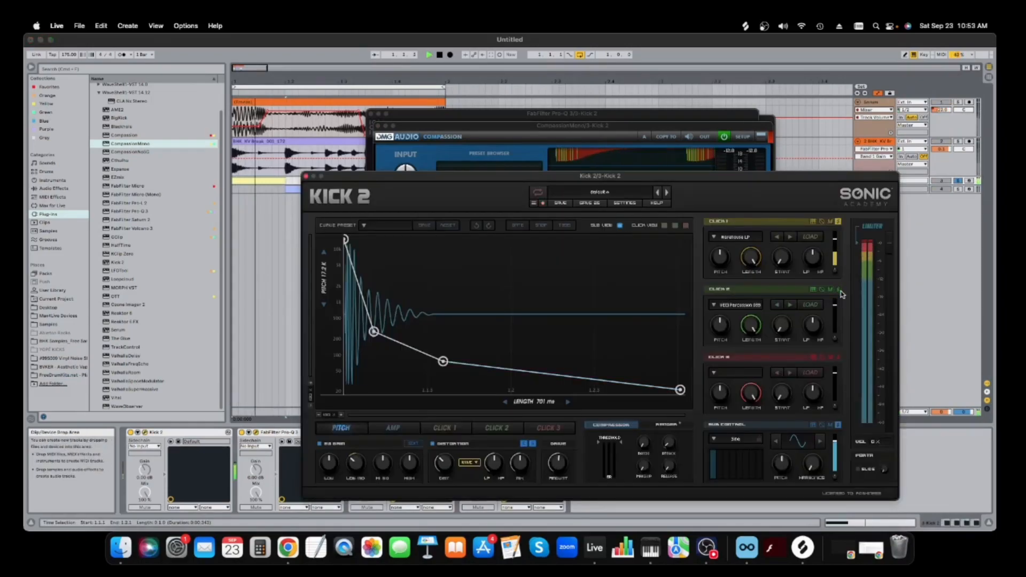
# - Steepen the early decay of the 3 Kick 2 track's Click 1 envelope and tighten the mid-section of its amp envelope
pyautogui.click(446, 427)
pyautogui.moveTo(429, 355); pyautogui.dragTo(384, 369)
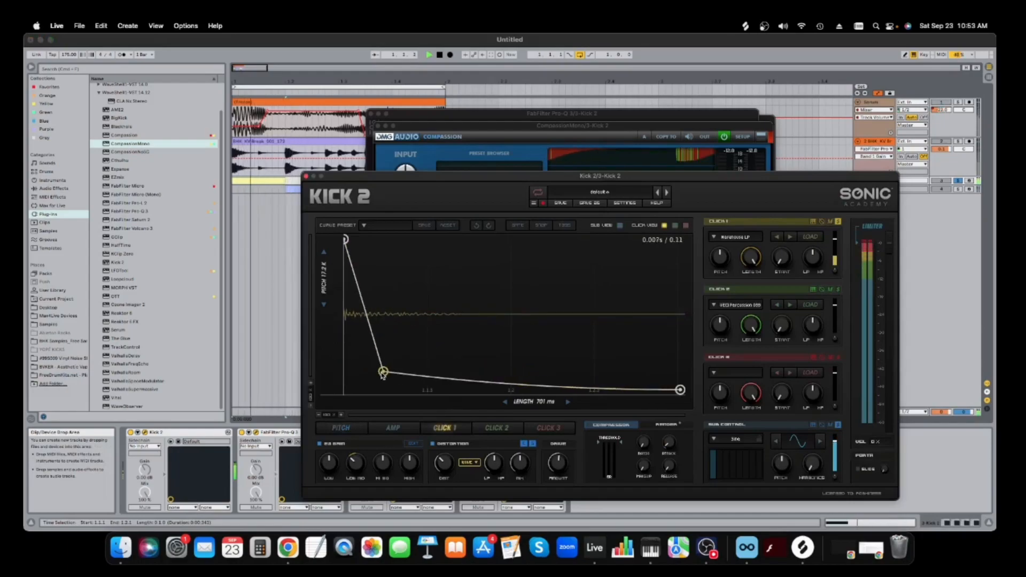
pyautogui.click(390, 427)
pyautogui.press('space')
pyautogui.moveTo(371, 239); pyautogui.dragTo(362, 238)
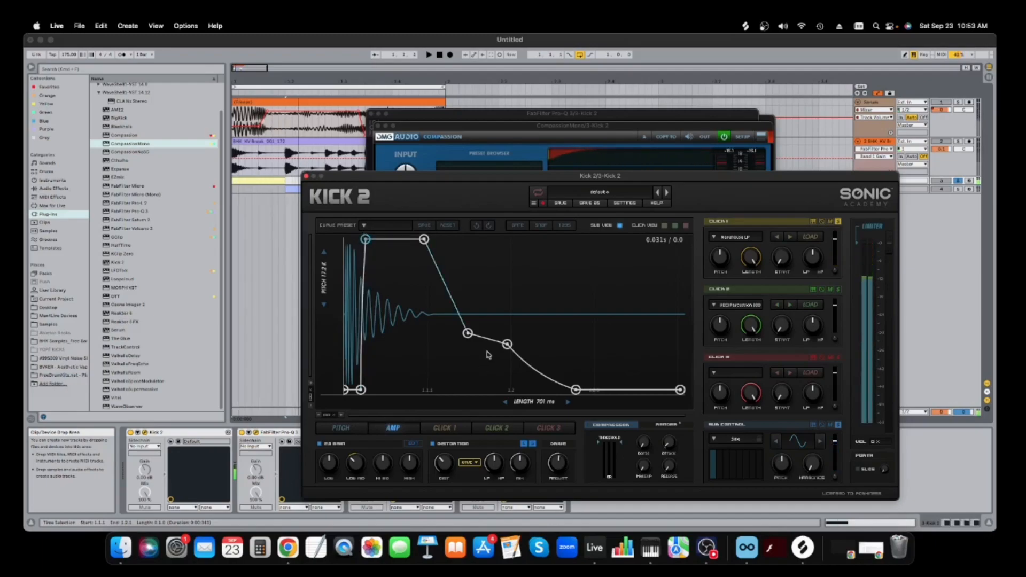
pyautogui.press('space')
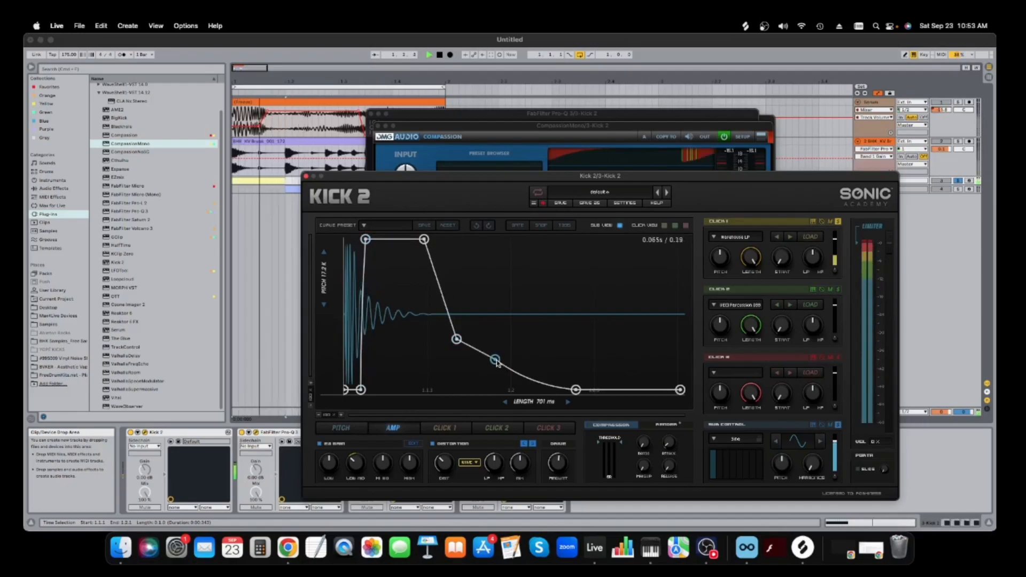
pyautogui.press('space')
# - Adjust the Click 1 filter and pull the early peak of the Click 2 envelope down to near zero
pyautogui.press('space')
pyautogui.moveTo(813, 259)
pyautogui.mouseDown()
pyautogui.moveTo(820, 246)
pyautogui.moveTo(815, 254)
pyautogui.mouseUp()
pyautogui.press('space')
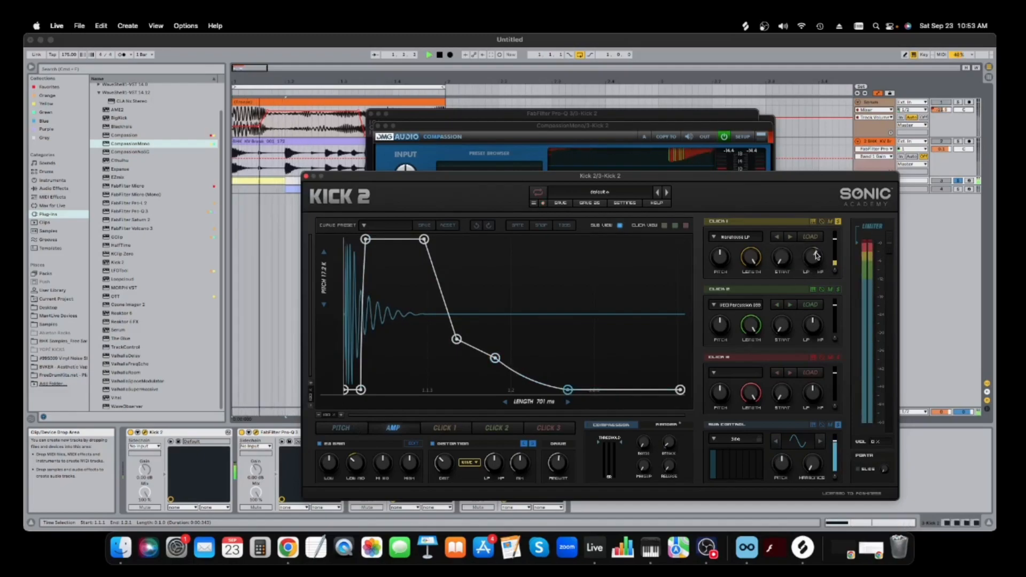
pyautogui.click(497, 427)
pyautogui.press('space')
pyautogui.moveTo(358, 365); pyautogui.dragTo(370, 389)
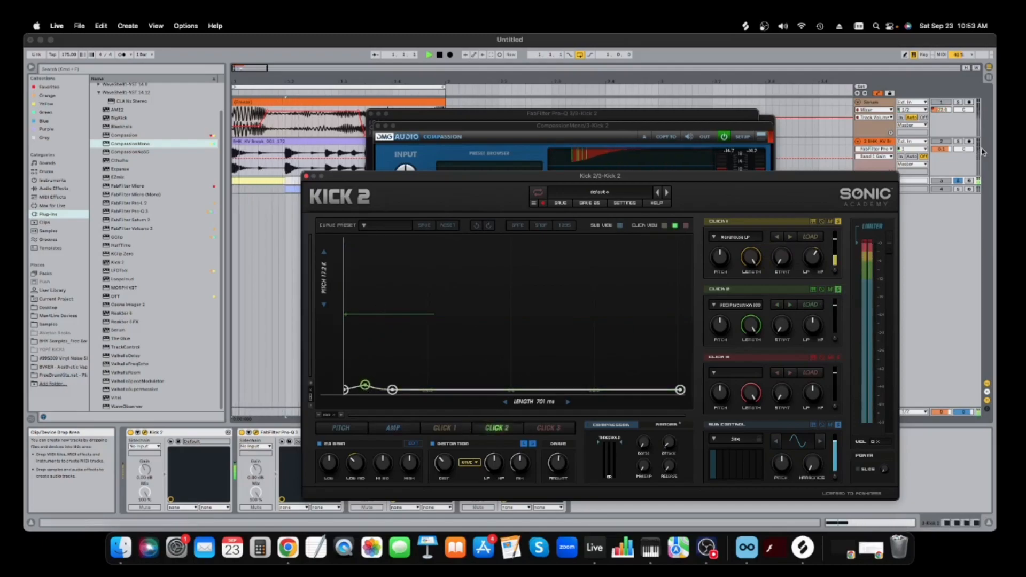
# - Unsolo the 3 Kick 2 track and close its open plug-in windows
pyautogui.click(958, 181)
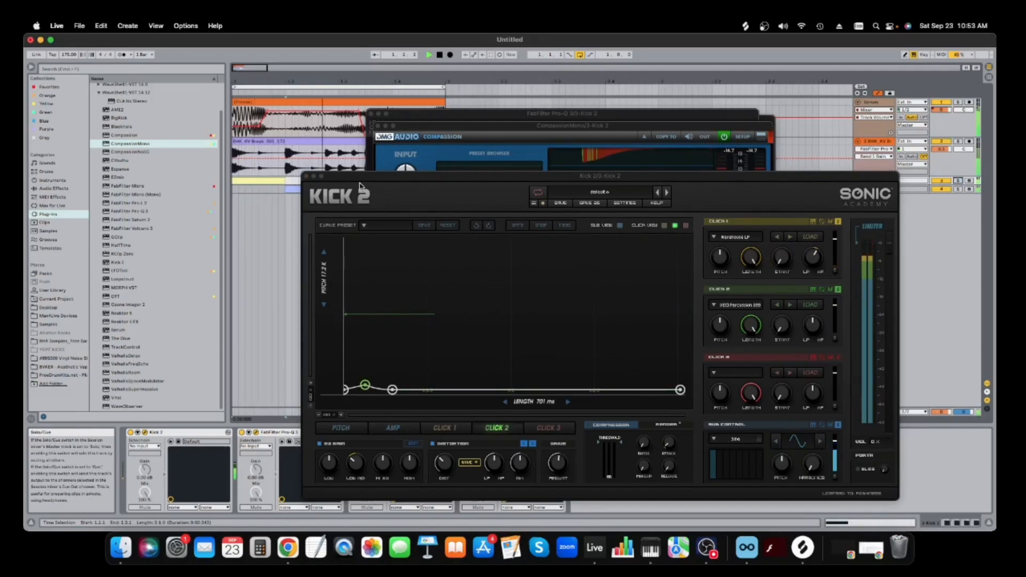
pyautogui.click(306, 176)
pyautogui.click(377, 125)
pyautogui.click(372, 114)
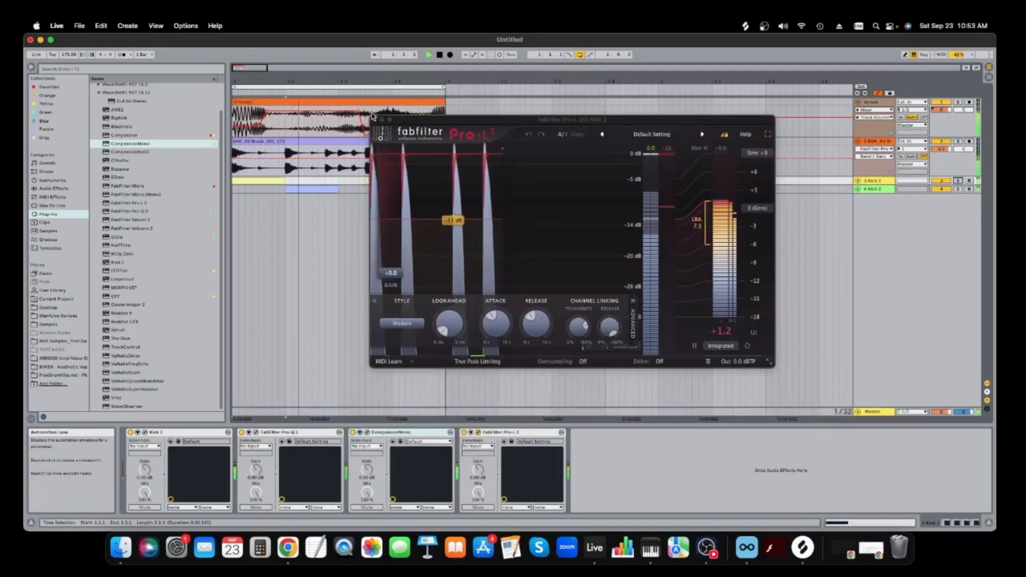
pyautogui.click(377, 121)
pyautogui.click(313, 187)
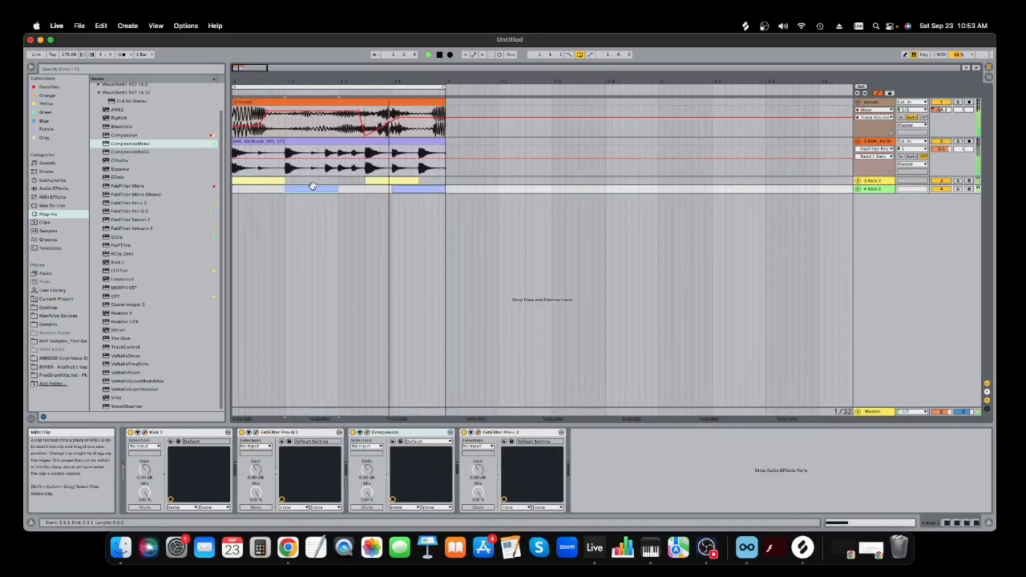
# - Audition claps in the Vengeance sample folder and place VEC1 Clap 022 on a new audio track at beat 1.2
pyautogui.moveTo(138, 213); pyautogui.dragTo(166, 243)
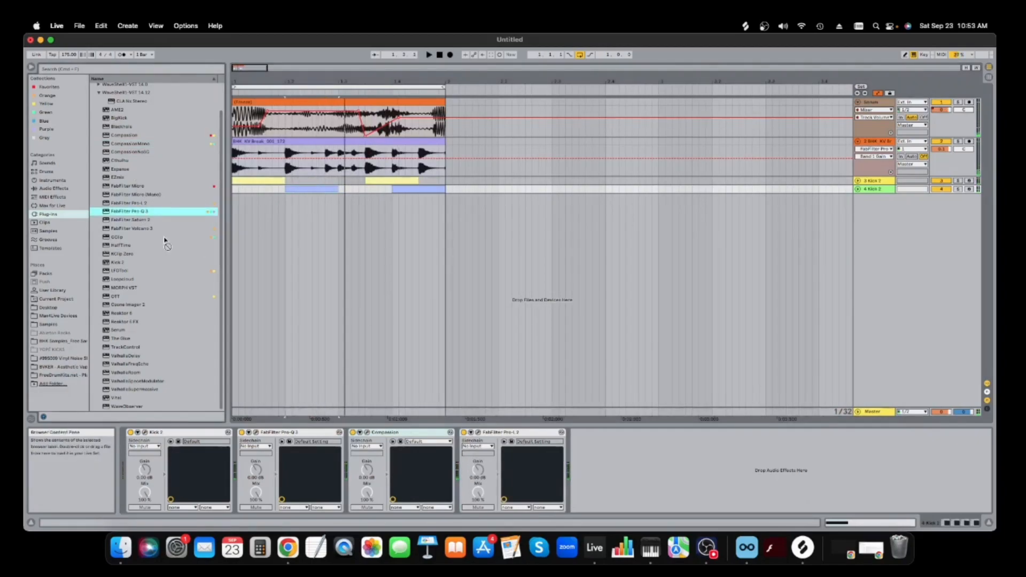
pyautogui.click(62, 189)
pyautogui.click(53, 324)
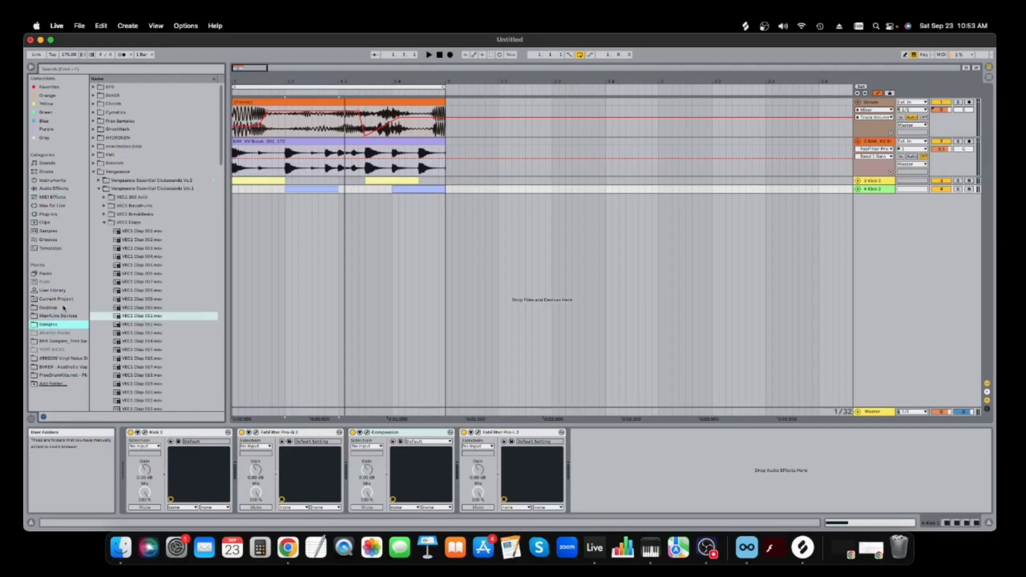
pyautogui.click(142, 249)
pyautogui.scroll(-5, 142, 278)
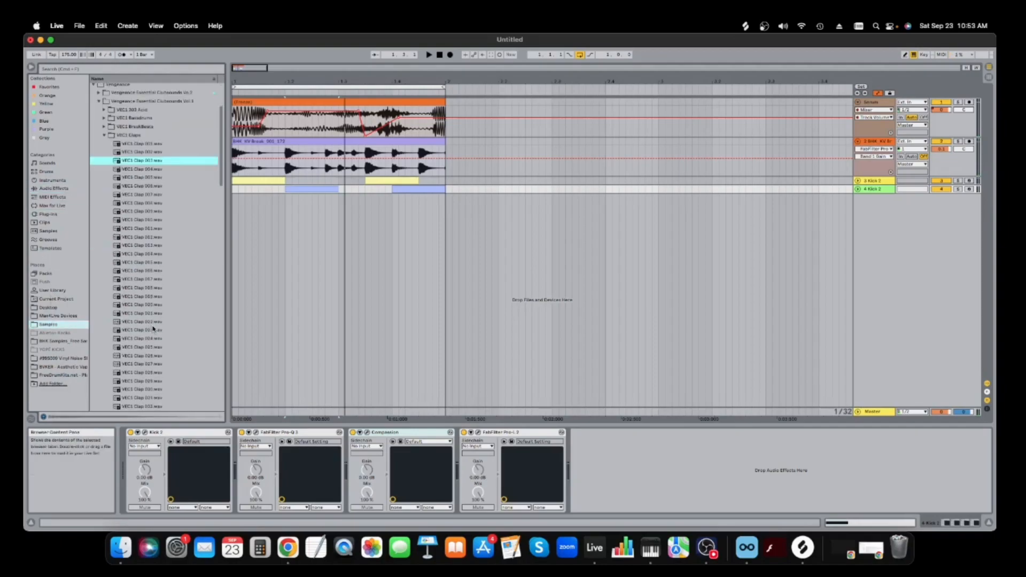
pyautogui.click(158, 322)
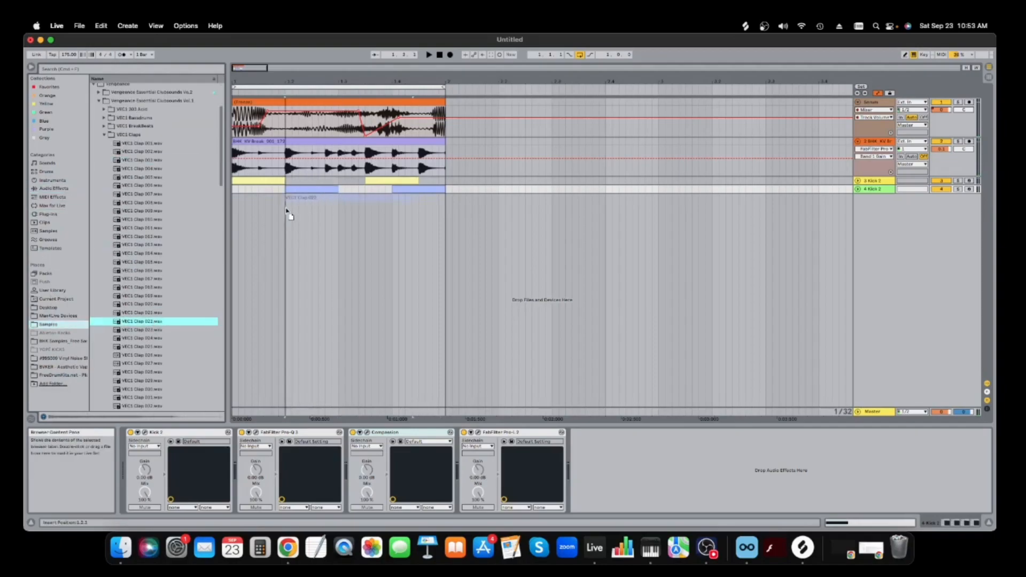
pyautogui.moveTo(295, 201); pyautogui.dragTo(302, 195)
# - Shorten the VEC1 Clap 022 clip's tail by lowering its warp transient envelope during playback
pyautogui.press('space')
pyautogui.doubleClick(345, 197)
pyautogui.press('space')
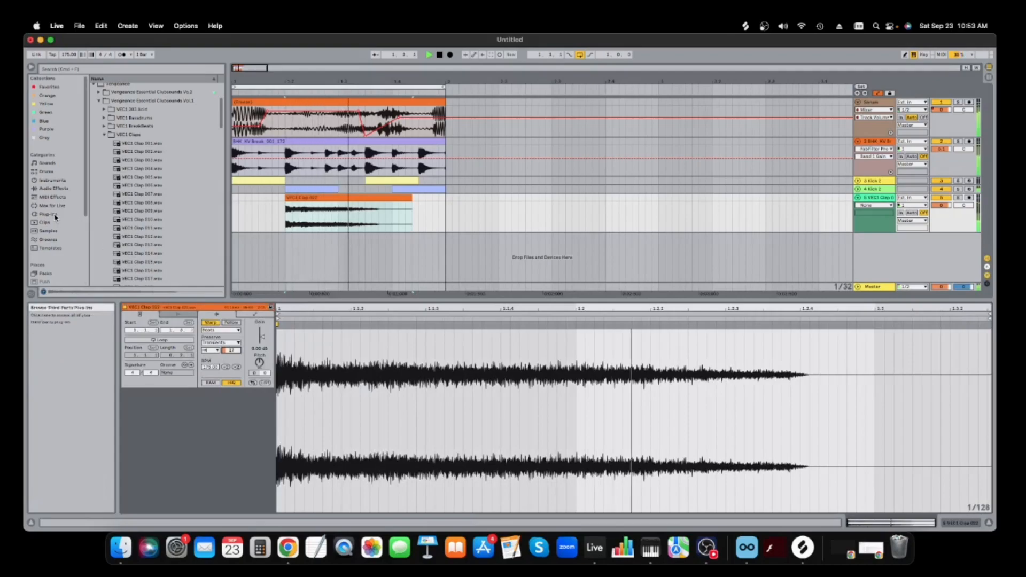
pyautogui.press('space')
# - Insert FabFilter Saturn 2 before the break track's Pro-Q 3, split it into two bands and raise the upper band's level about 4.8 dB
pyautogui.click(54, 215)
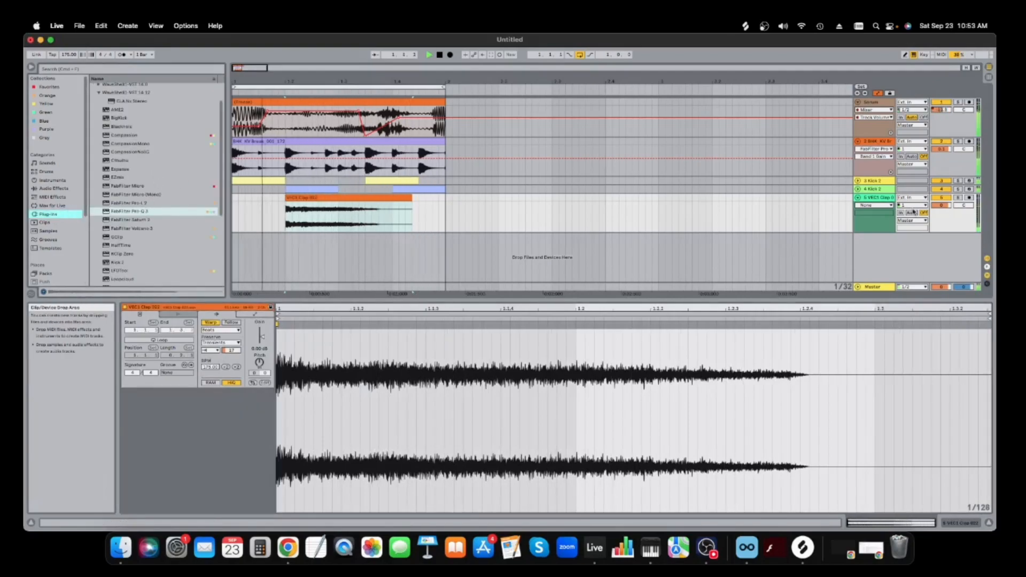
pyautogui.click(883, 141)
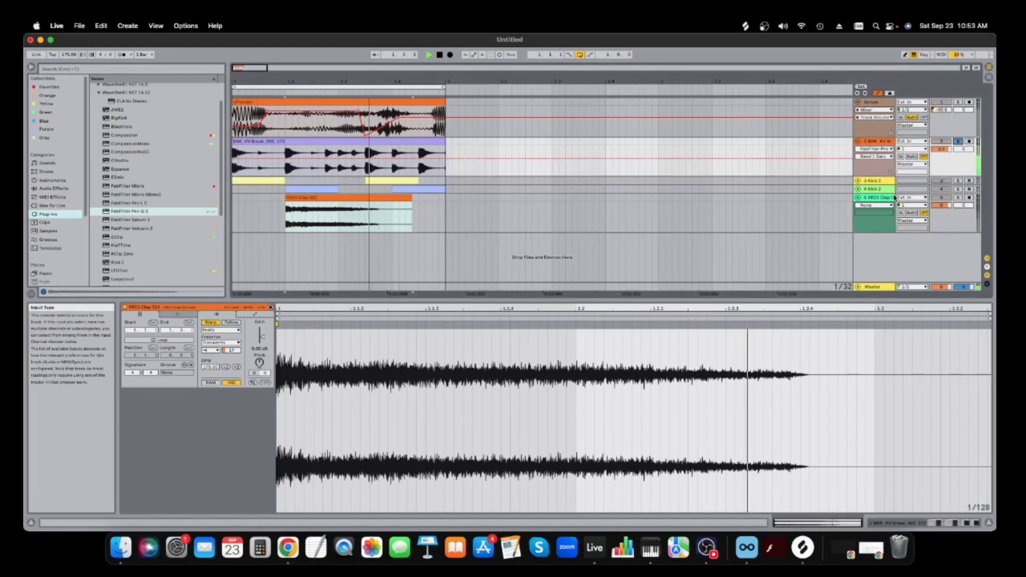
pyautogui.click(966, 524)
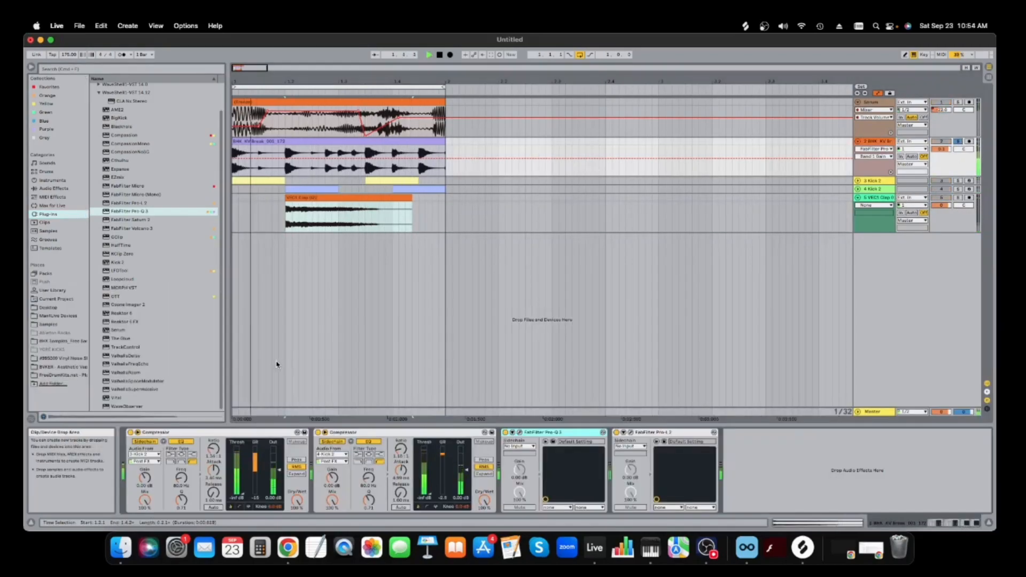
pyautogui.moveTo(145, 224); pyautogui.dragTo(551, 501)
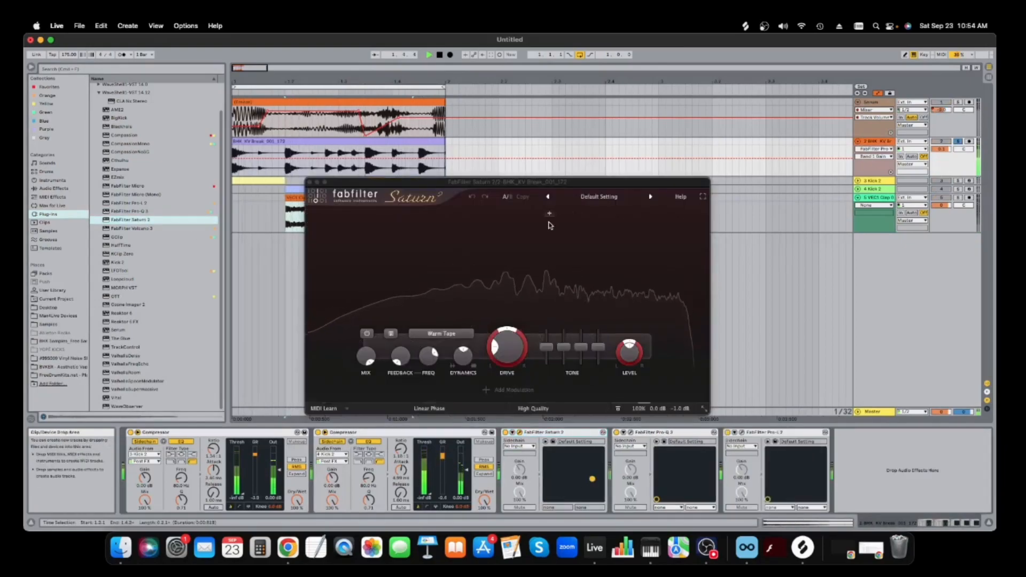
pyautogui.moveTo(620, 269); pyautogui.dragTo(620, 263)
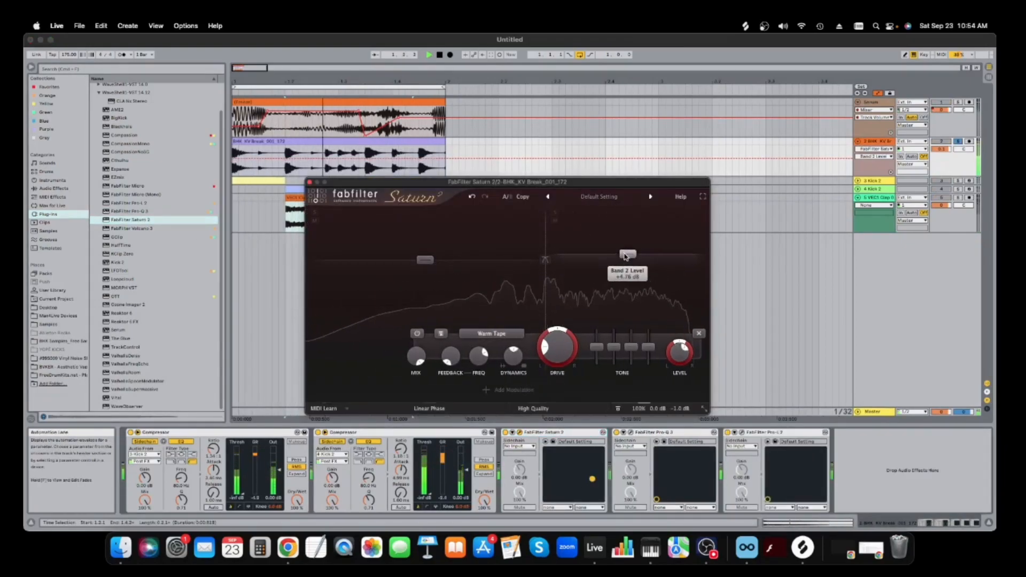
pyautogui.click(958, 141)
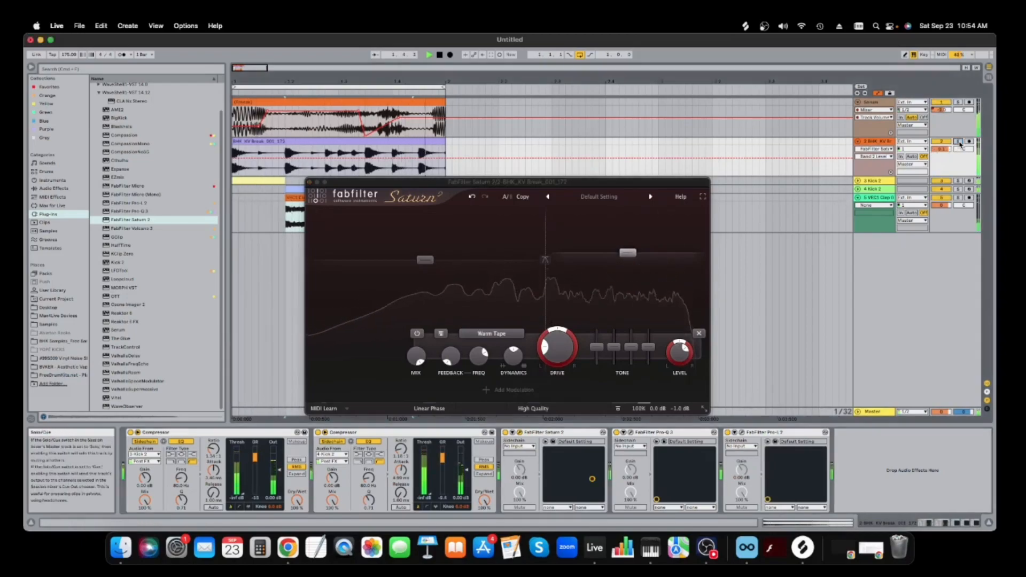
pyautogui.click(321, 184)
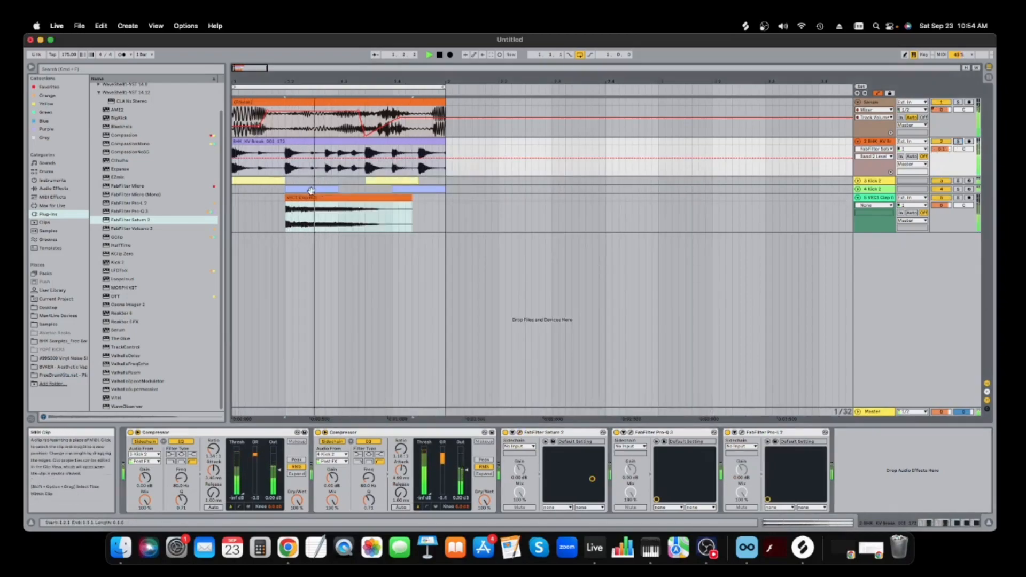
# - Add FabFilter Pro-L 2 to the Serum track with about 1.4 dB of gain
pyautogui.click(889, 103)
pyautogui.click(888, 105)
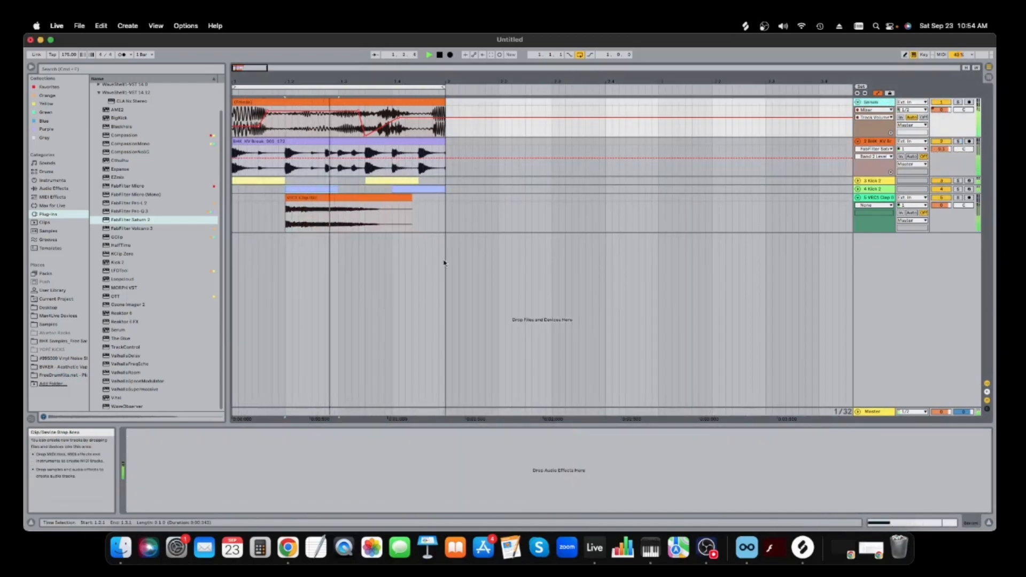
pyautogui.doubleClick(132, 203)
pyautogui.press('space')
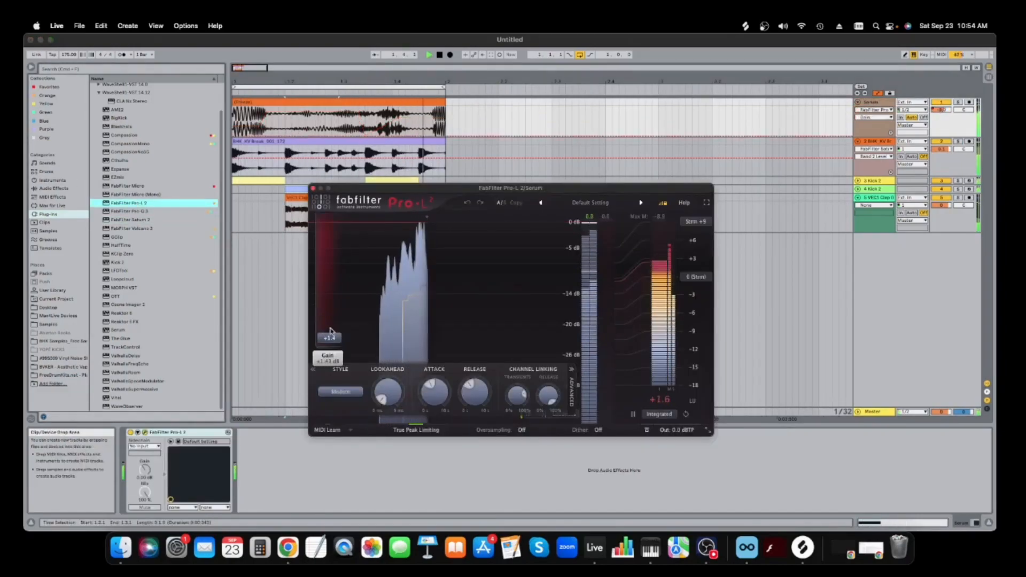
pyautogui.click(312, 188)
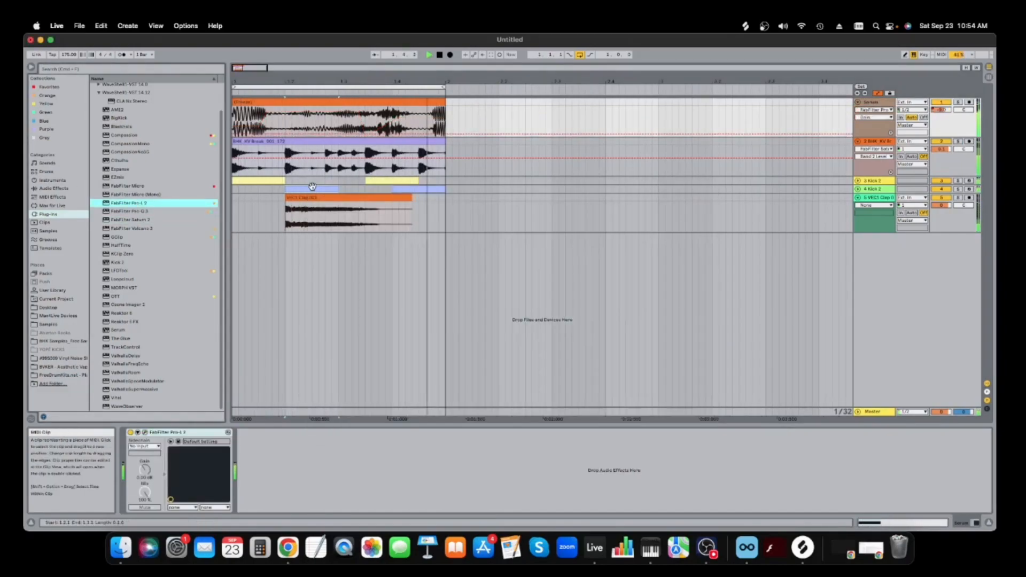
# - Audition more Vengeance claps and place VEC1 Clap 038 on a new audio track at beat 1.4
pyautogui.press('space')
pyautogui.click(48, 324)
pyautogui.click(158, 315)
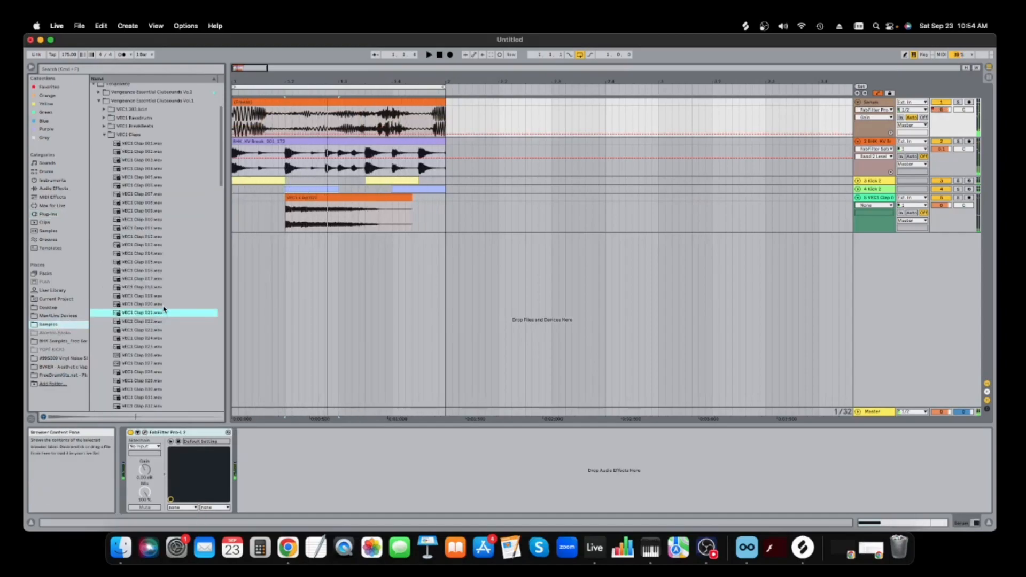
pyautogui.click(163, 374)
pyautogui.scroll(-4, 160, 371)
pyautogui.click(158, 368)
pyautogui.moveTo(149, 371); pyautogui.dragTo(390, 245)
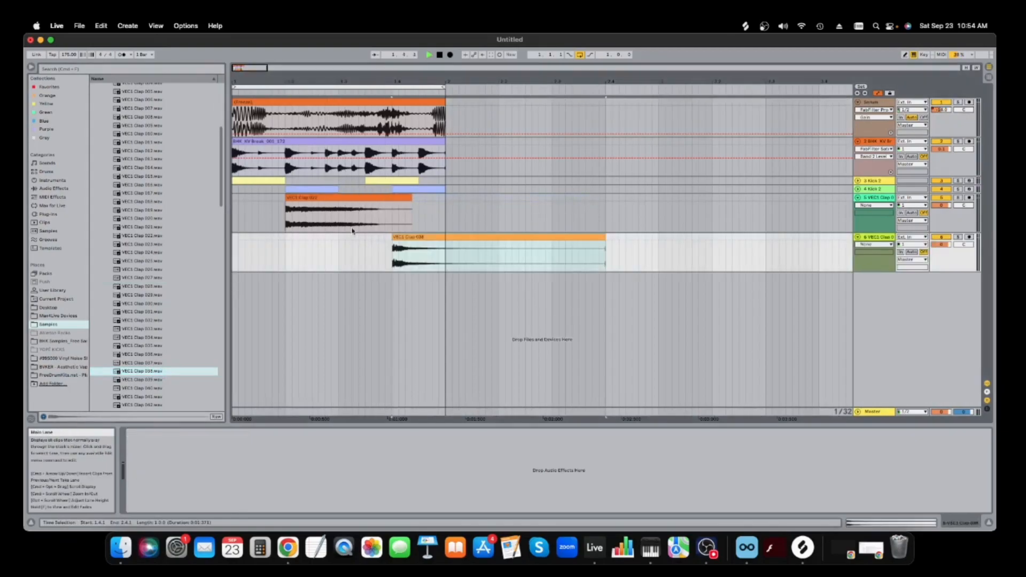
# - Tighten the VEC1 Clap 038 clip by lowering its warp transient envelope and play it back
pyautogui.click(61, 189)
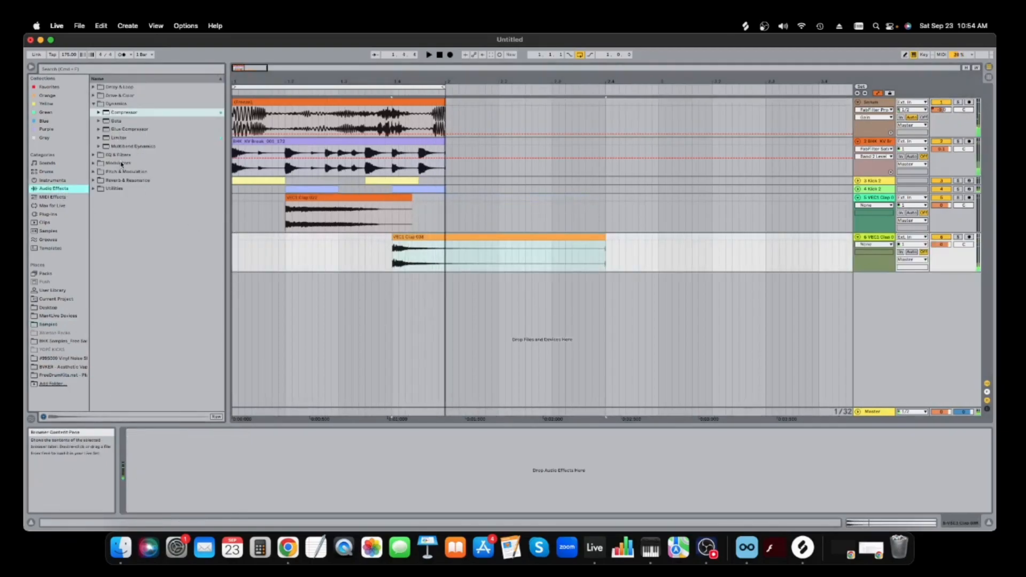
pyautogui.click(48, 214)
pyautogui.doubleClick(395, 247)
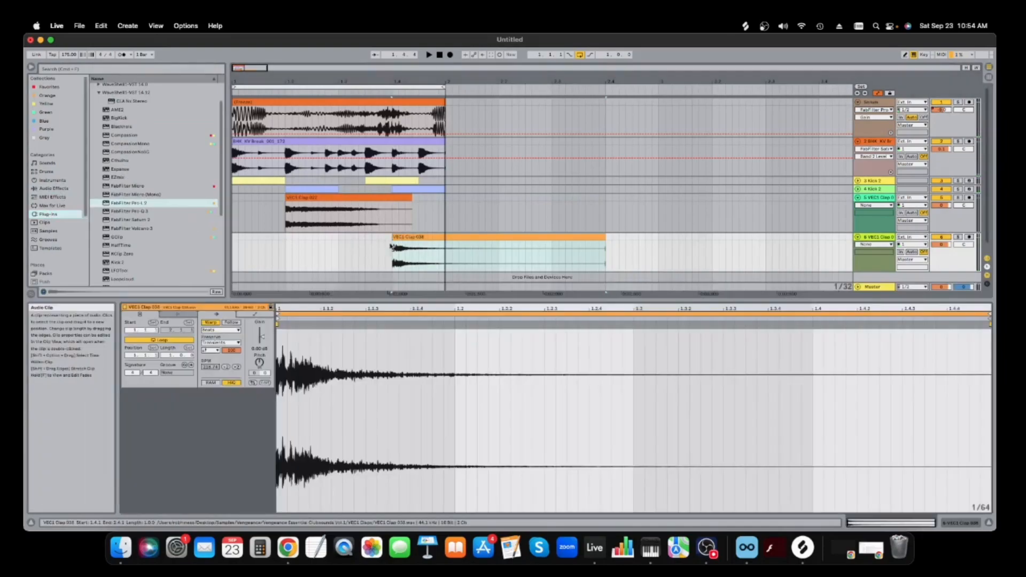
pyautogui.moveTo(234, 354); pyautogui.dragTo(234, 385)
pyautogui.press('space')
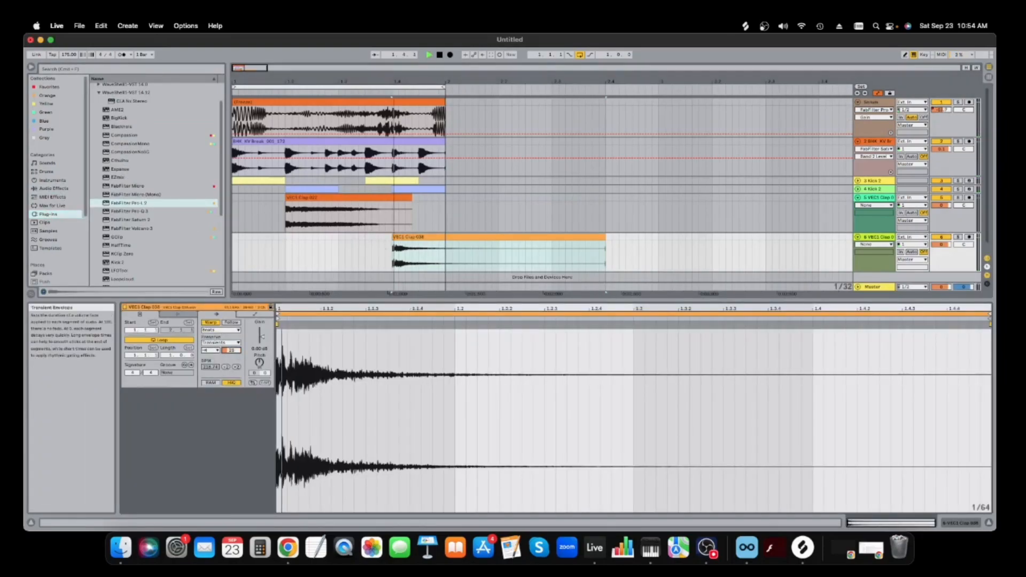
# - Add FabFilter Pro-Q 3 to the VEC1 Clap 038 track, sweep a narrow boosted band through the midrange and cut a higher band
pyautogui.click(890, 523)
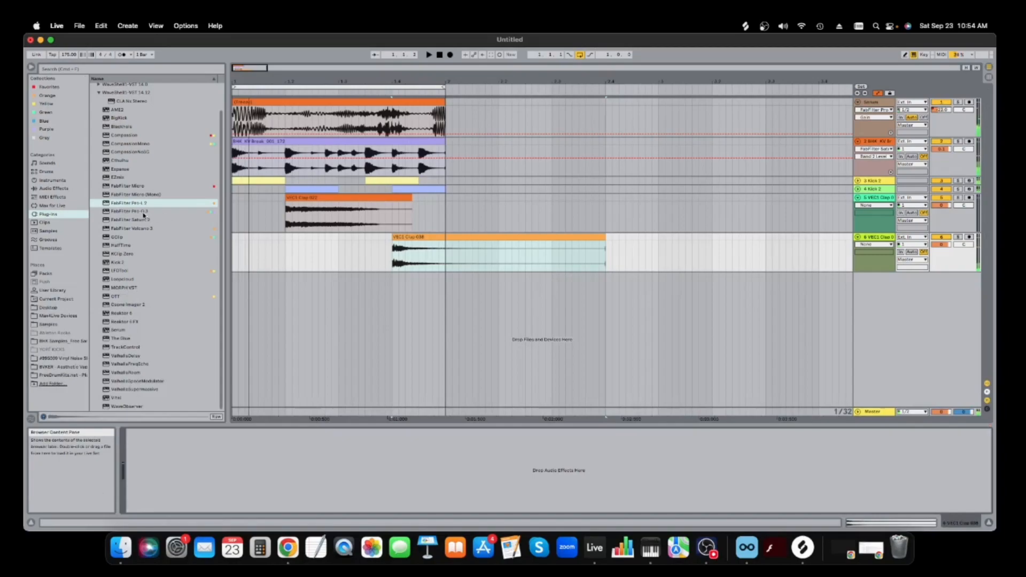
pyautogui.moveTo(144, 216); pyautogui.dragTo(578, 237)
pyautogui.moveTo(595, 167); pyautogui.dragTo(447, 229)
pyautogui.moveTo(447, 148); pyautogui.dragTo(544, 213)
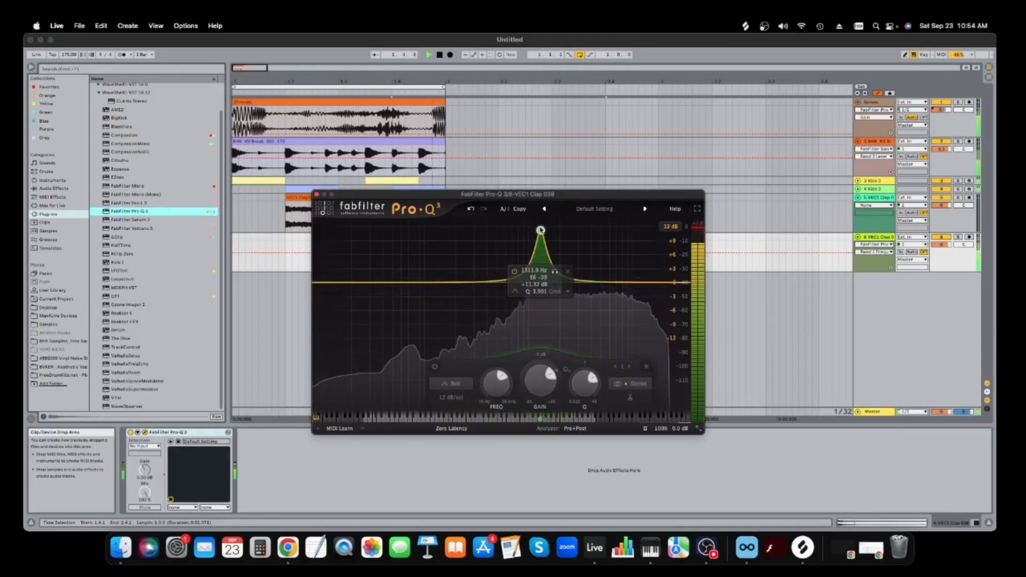
pyautogui.press('space')
pyautogui.moveTo(595, 281); pyautogui.dragTo(599, 351)
pyautogui.press('space')
pyautogui.click(315, 194)
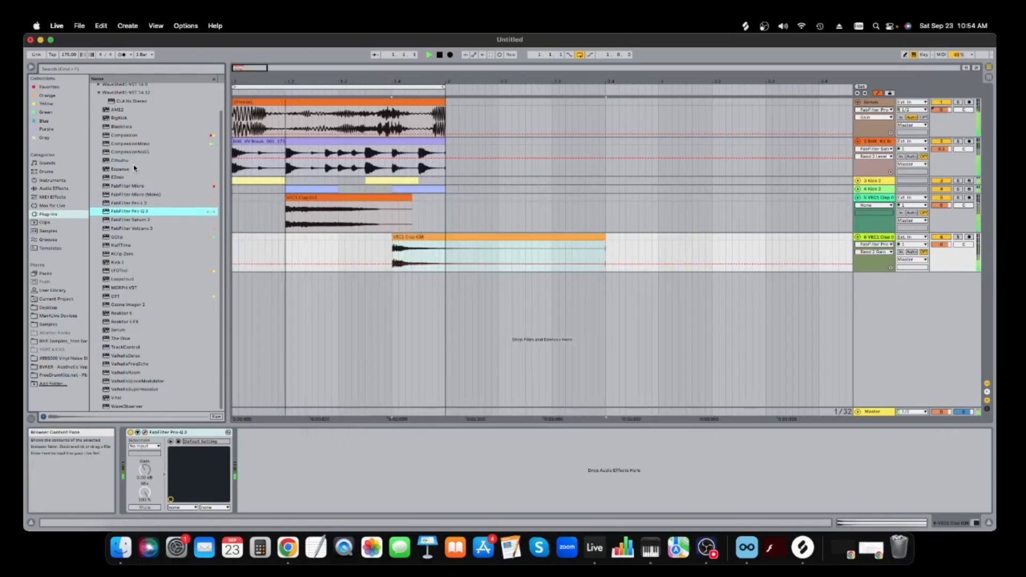
# - Add a second FabFilter Pro-Q 3 with a narrow boost of about 3.8 dB near 1.24 kHz, plus FabFilter Pro-L 2, to the VEC1 Clap 038 track
pyautogui.doubleClick(166, 209)
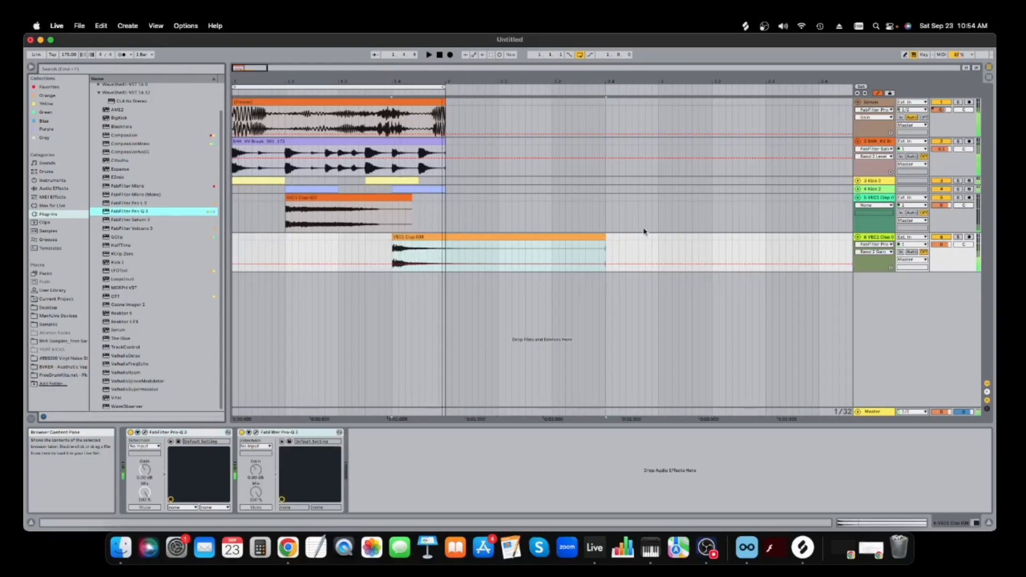
pyautogui.moveTo(541, 289); pyautogui.dragTo(542, 271)
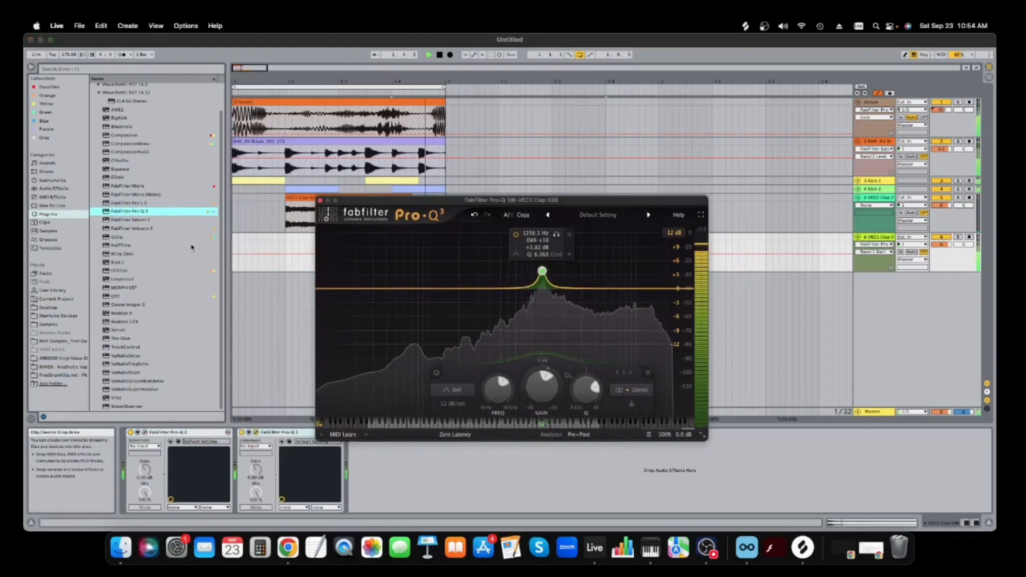
pyautogui.click(154, 204)
pyautogui.doubleClick(153, 204)
pyautogui.press('space')
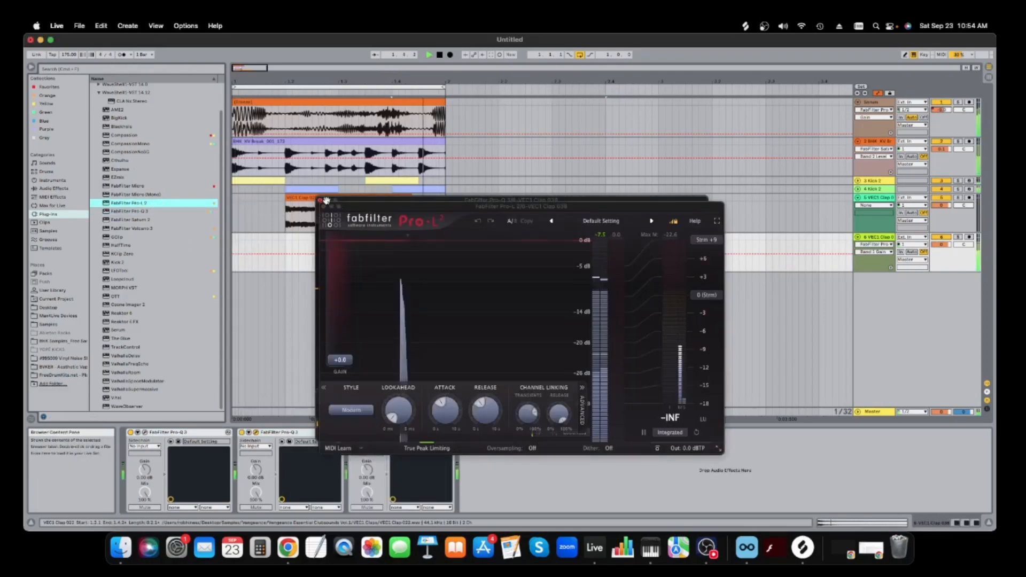
pyautogui.click(322, 206)
pyautogui.click(321, 200)
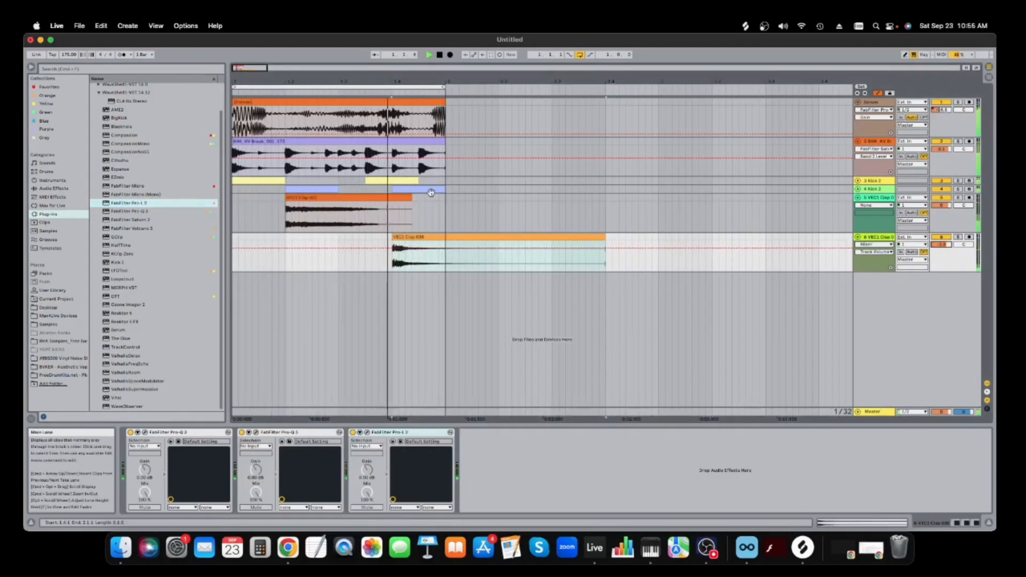
# - Tighten the breakbeat clip by lowering its warp transient envelope and reduce its clip gain
pyautogui.doubleClick(293, 166)
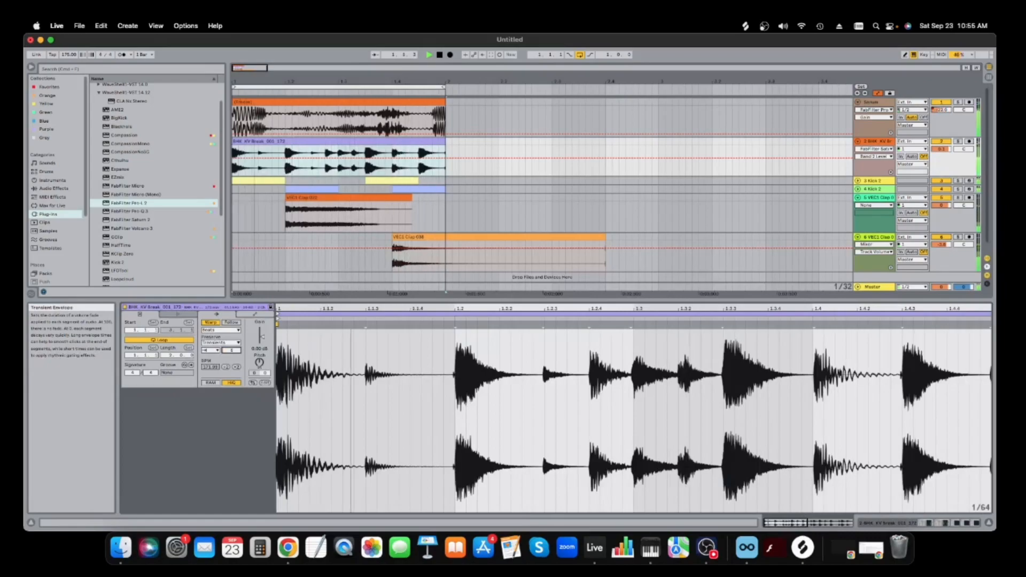
pyautogui.moveTo(233, 351); pyautogui.dragTo(231, 347)
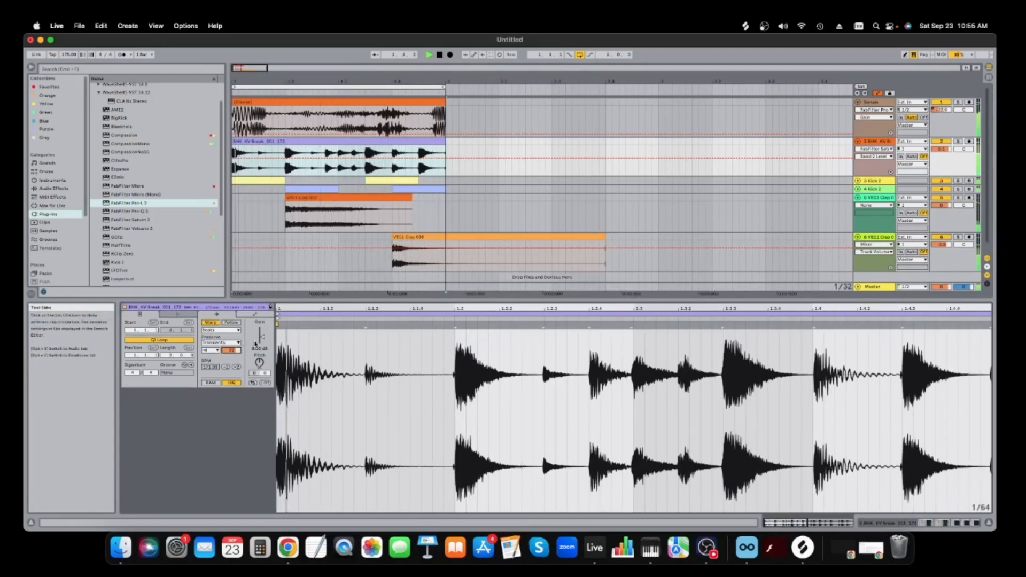
pyautogui.moveTo(261, 335); pyautogui.dragTo(261, 339)
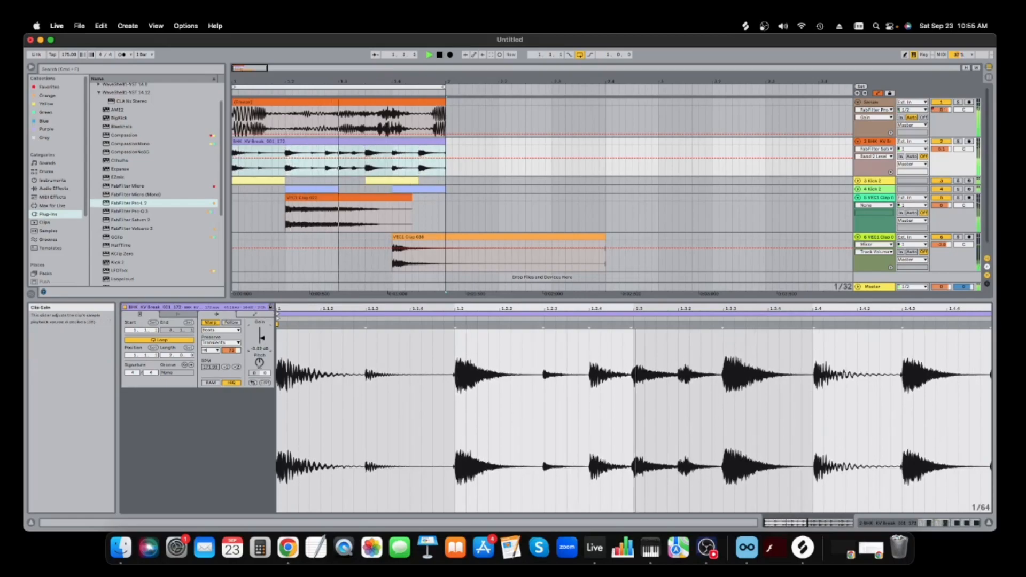
pyautogui.click(953, 524)
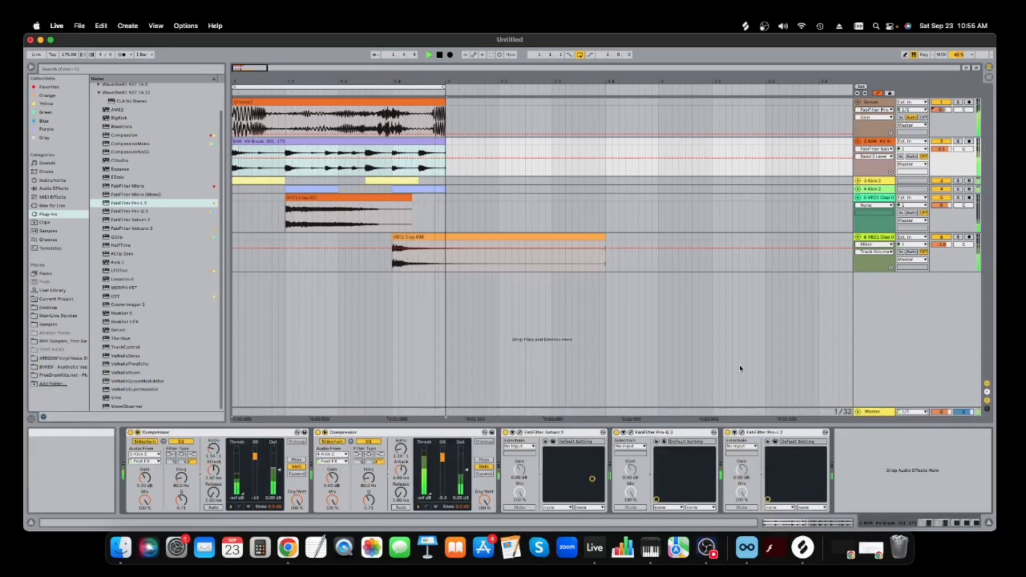
# - Solo the two Kick 2 tracks in turn to hear each layer on its own
pyautogui.click(875, 189)
pyautogui.click(880, 181)
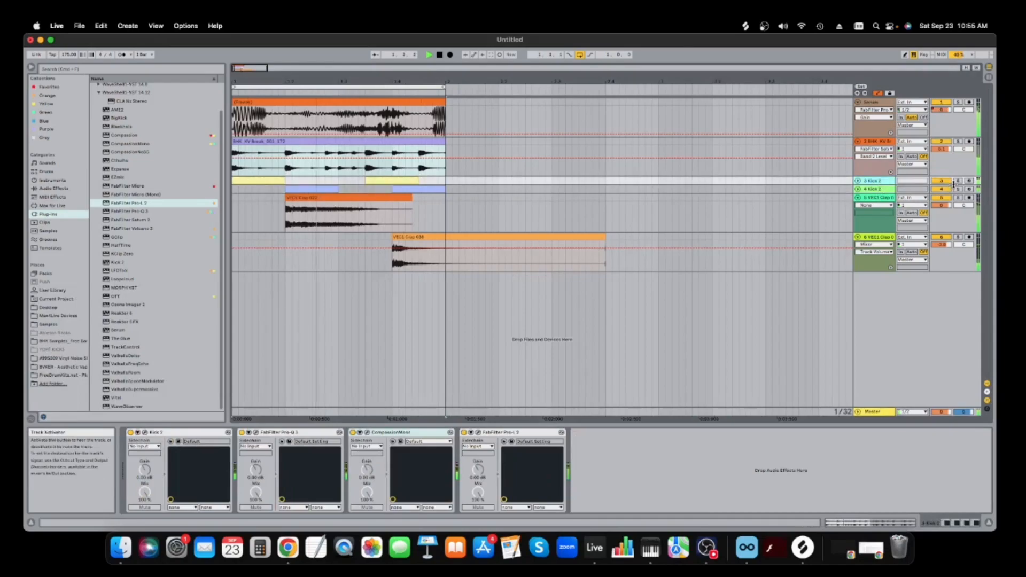
pyautogui.click(957, 182)
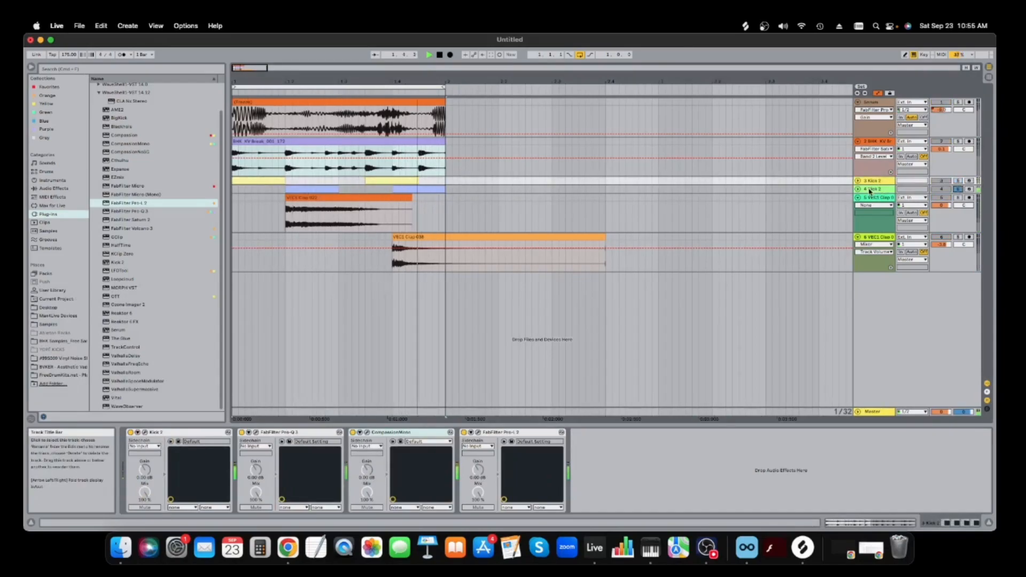
pyautogui.click(958, 190)
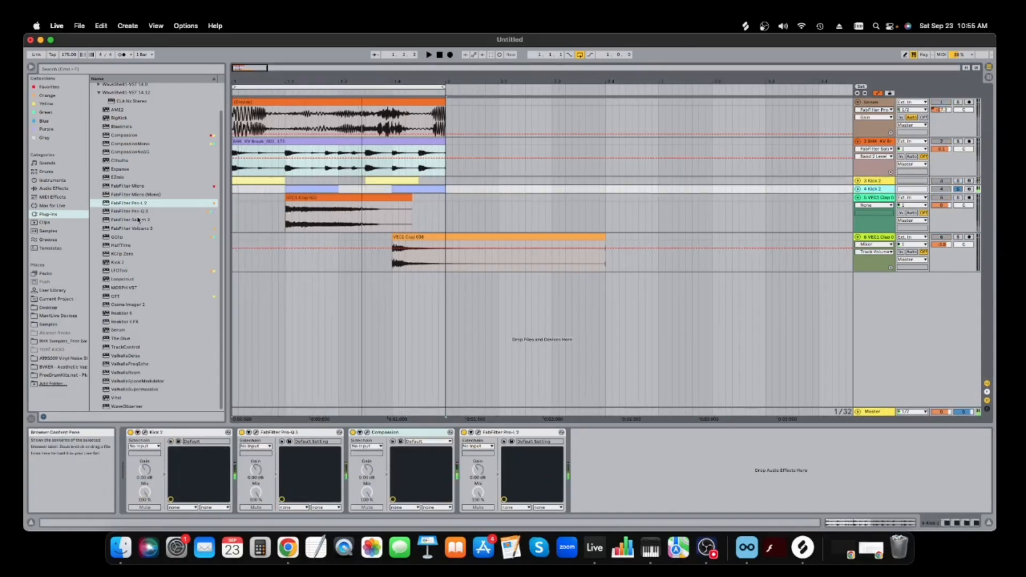
# - Insert FabFilter Saturn 2 before Pro-L 2 on the second Kick 2 track, split it into three bands and raise the high band's level
pyautogui.moveTo(136, 212); pyautogui.dragTo(323, 283)
pyautogui.moveTo(138, 220); pyautogui.dragTo(428, 451)
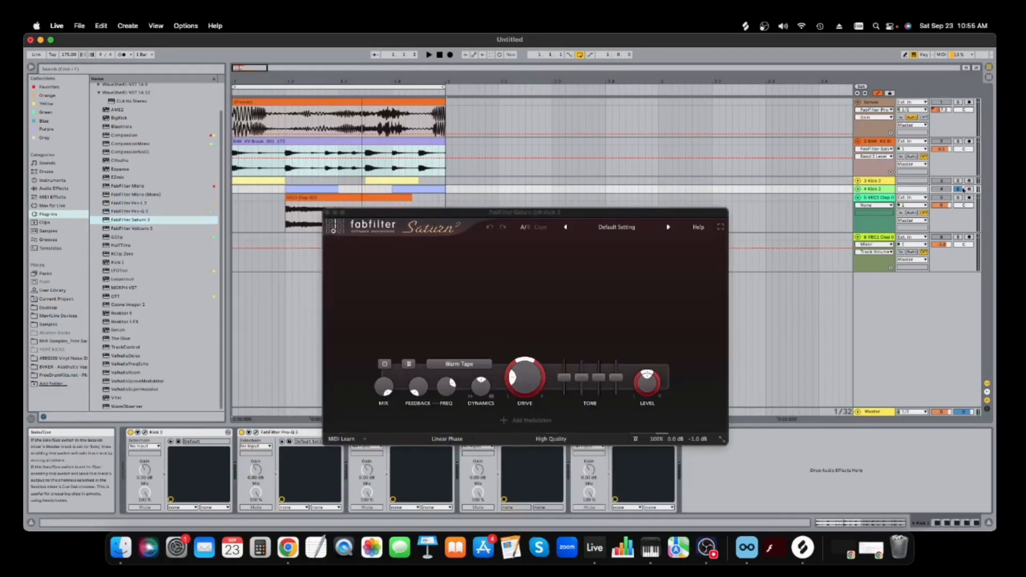
pyautogui.click(959, 189)
pyautogui.press('space')
pyautogui.click(651, 252)
pyautogui.moveTo(693, 293); pyautogui.dragTo(478, 272)
pyautogui.click(666, 252)
pyautogui.moveTo(698, 286); pyautogui.dragTo(695, 281)
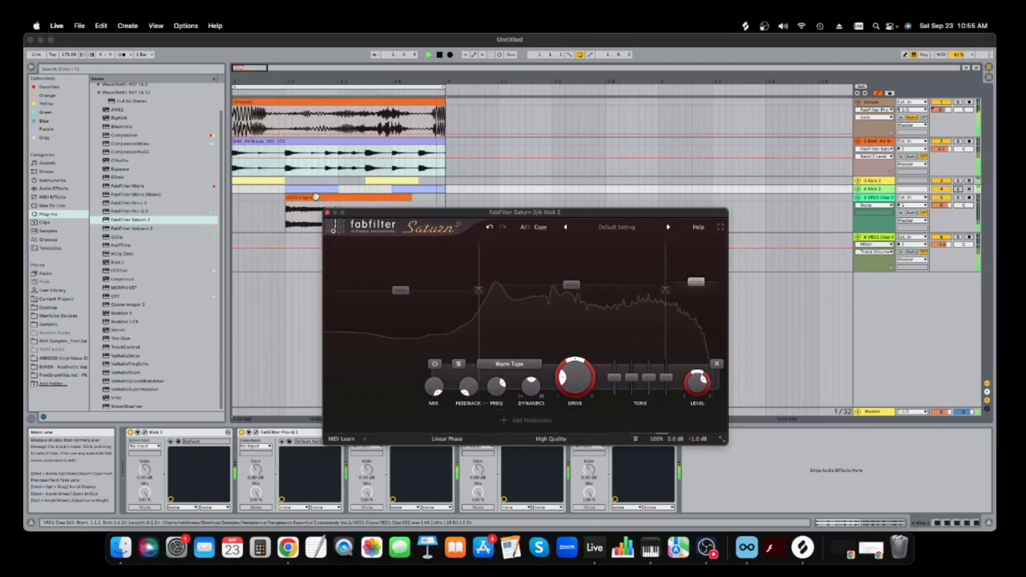
pyautogui.click(326, 213)
pyautogui.press('space')
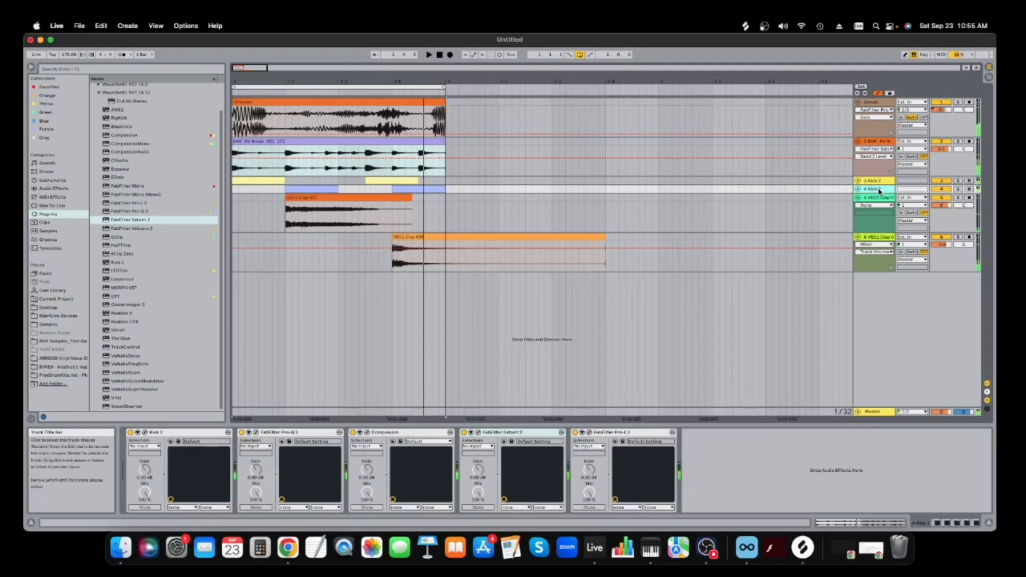
# - Group the second Kick 2 and both clap tracks as snare, group the first Kick 2 as kick, and fold both groups
pyautogui.click(886, 238)
pyautogui.press('super+g')
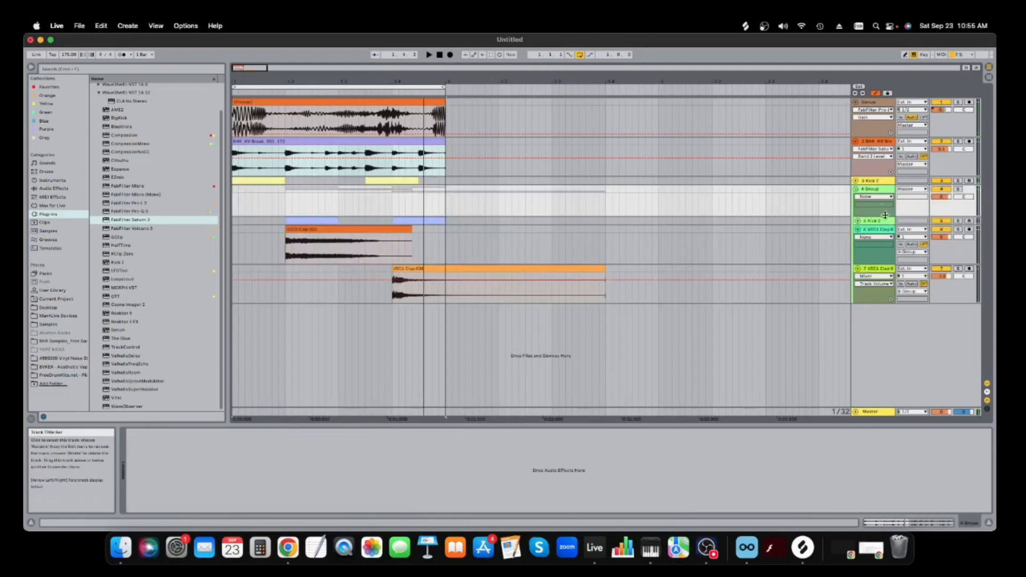
pyautogui.click(876, 182)
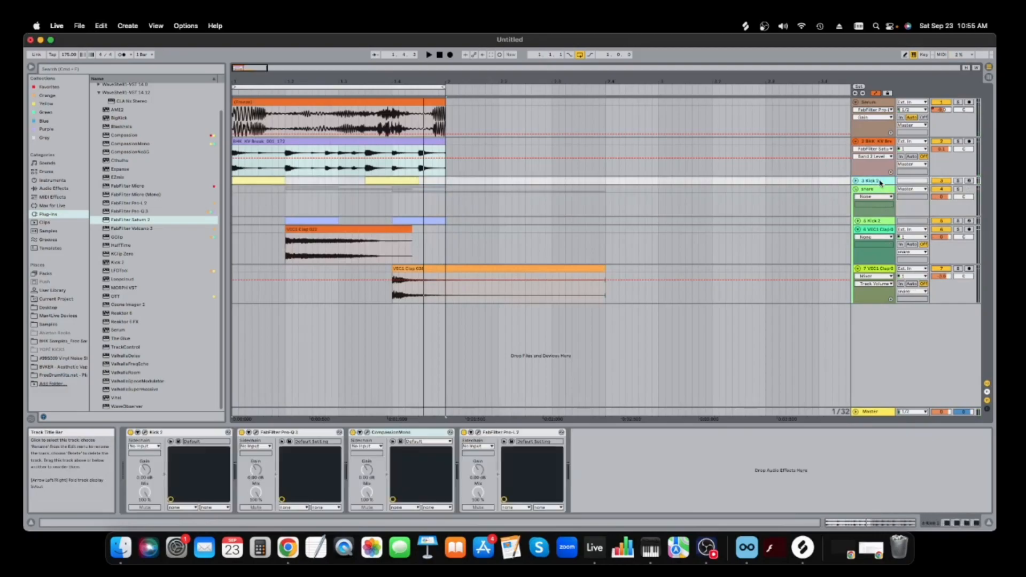
pyautogui.press('super+g')
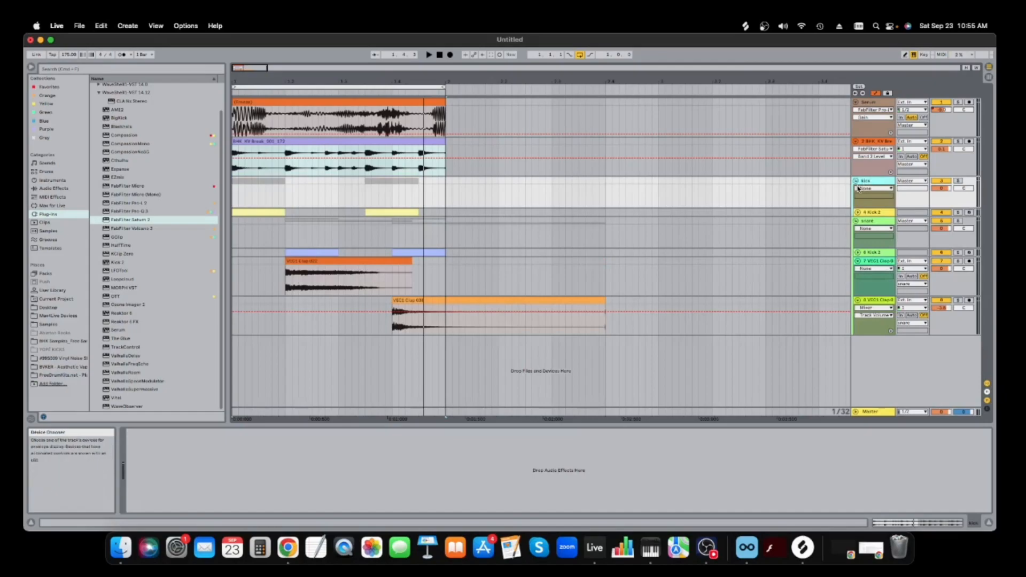
pyautogui.click(856, 182)
pyautogui.click(856, 191)
# - Play the loop and audition the snare group's hit between beats 1.2 and 1.3
pyautogui.press('space')
pyautogui.click(324, 196)
pyautogui.press('space')
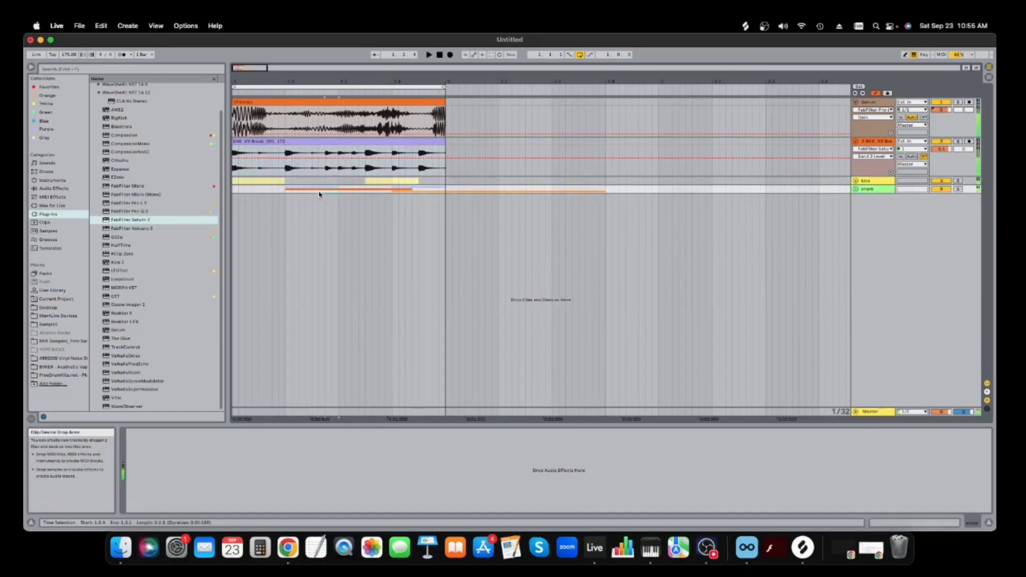
pyautogui.moveTo(289, 189); pyautogui.dragTo(286, 190)
pyautogui.hotkey('alt', 'space')
pyautogui.hotkey('alt', 'space')
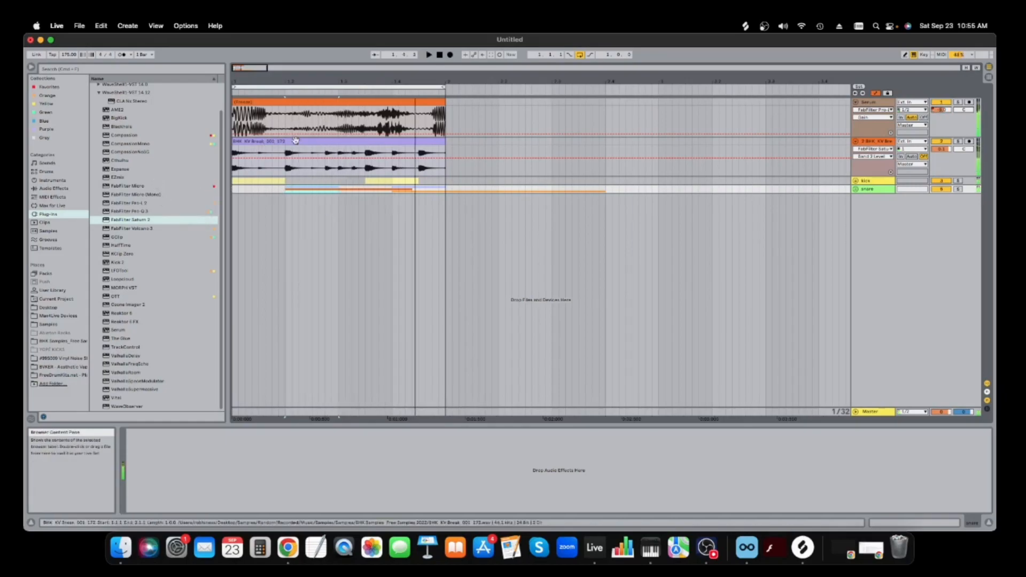
pyautogui.press('space')
# - Consolidate the Serum audio between beats 1.2 and 1.3 into its own clip and adjust that clip's gain
pyautogui.moveTo(338, 119); pyautogui.dragTo(308, 105)
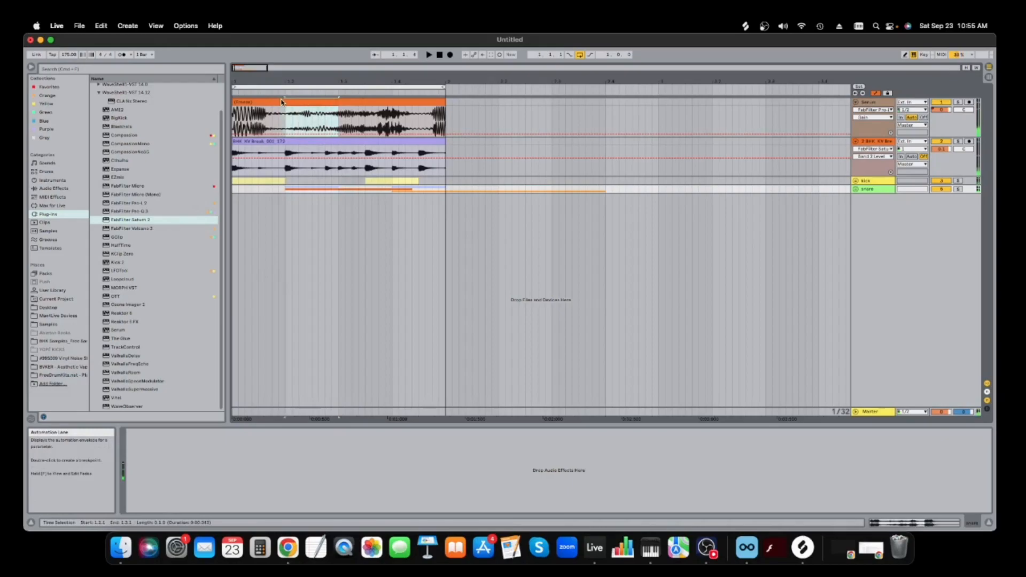
pyautogui.click(282, 101)
pyautogui.press('super+j')
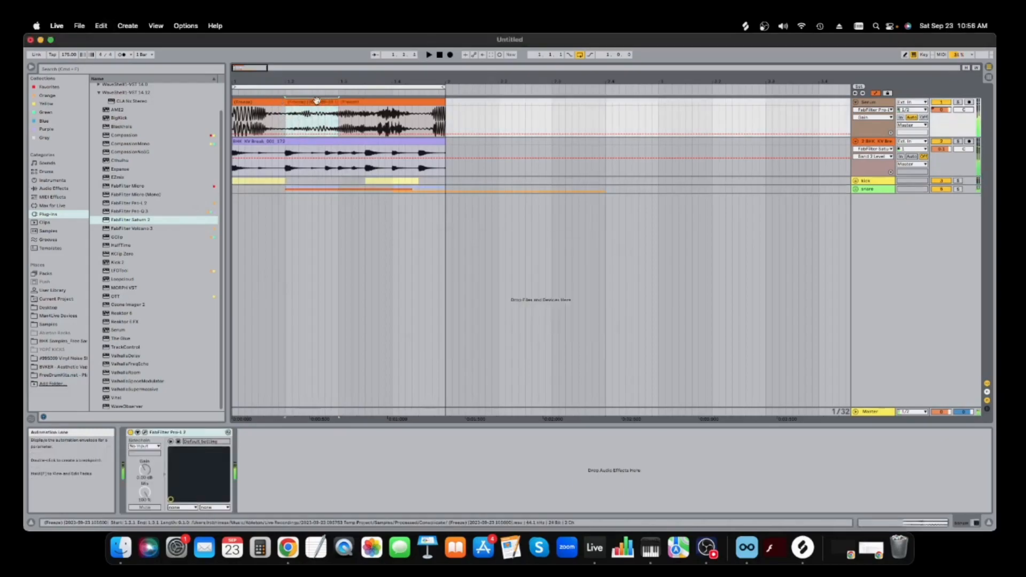
pyautogui.doubleClick(317, 102)
pyautogui.press('space')
pyautogui.moveTo(253, 344); pyautogui.dragTo(253, 331)
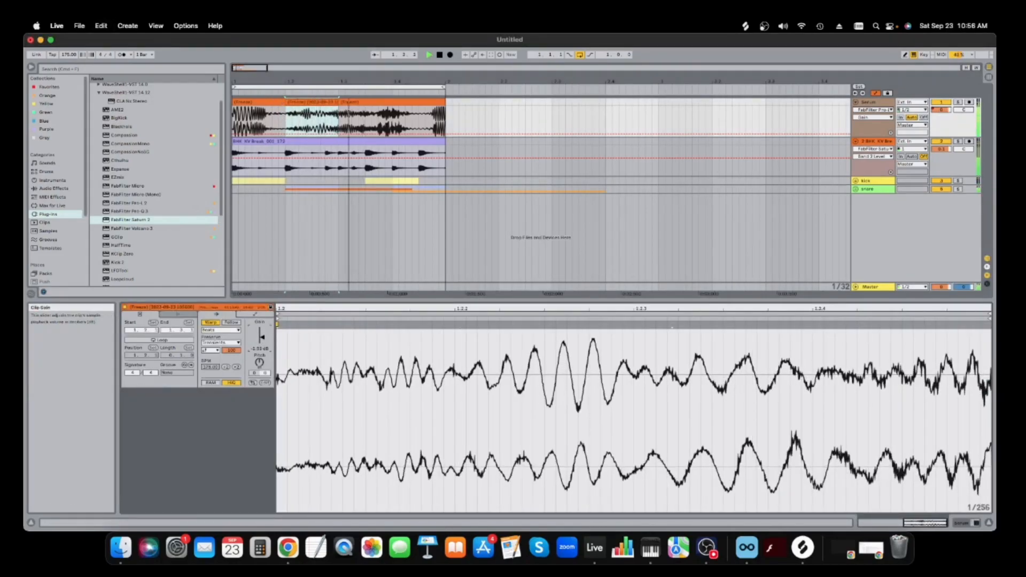
pyautogui.click(961, 525)
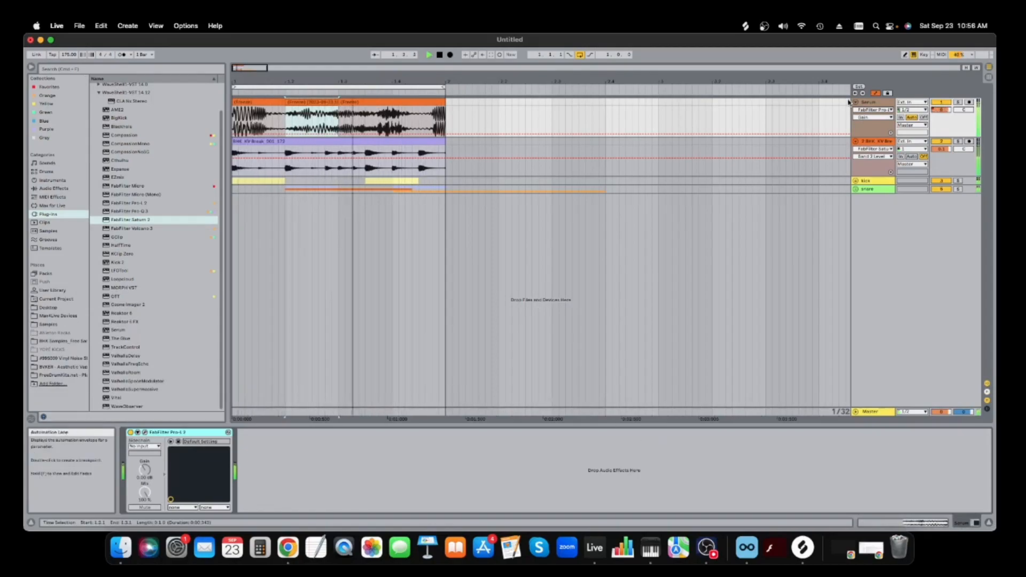
# - Show the Serum track's volume automation and draw ducking curves under the kick hits at beats 1.1 and 1.3.3
pyautogui.rightClick(942, 110)
pyautogui.click(936, 112)
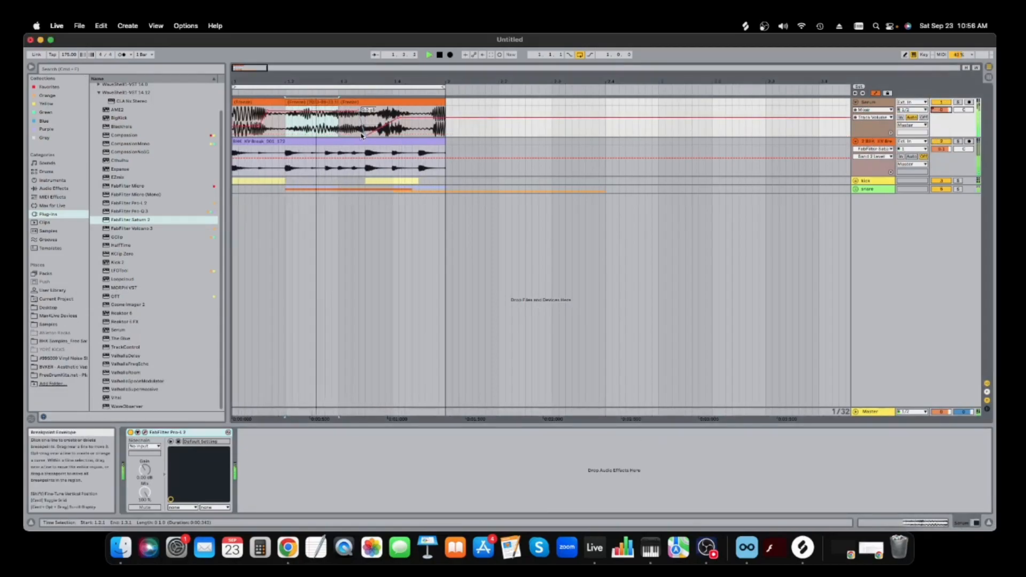
pyautogui.moveTo(381, 129); pyautogui.dragTo(428, 114)
pyautogui.click(258, 127)
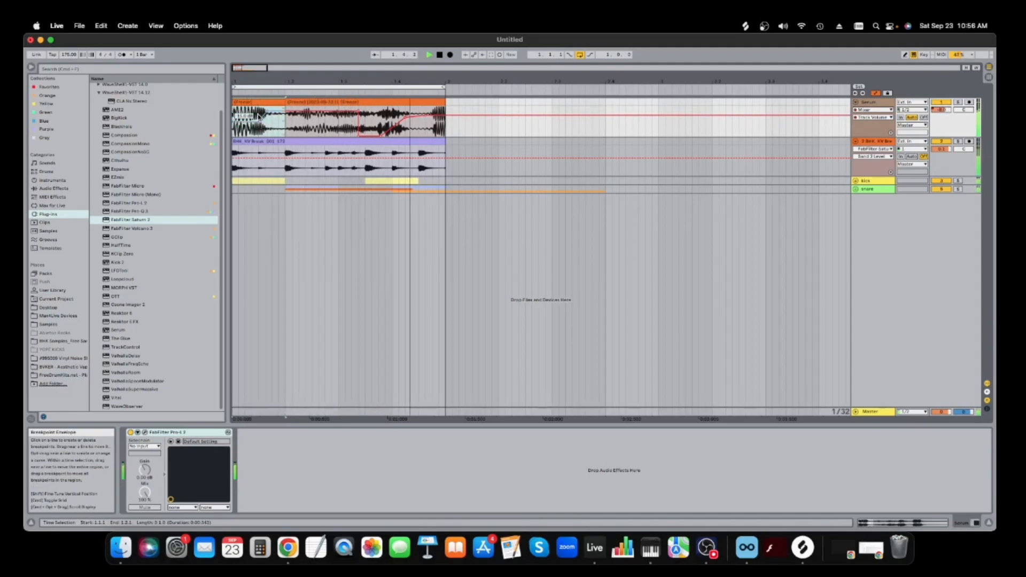
# - Solo the snare group, insert a new audio track with snare as its input, and record the snare hit from beat 1.2
pyautogui.click(900, 190)
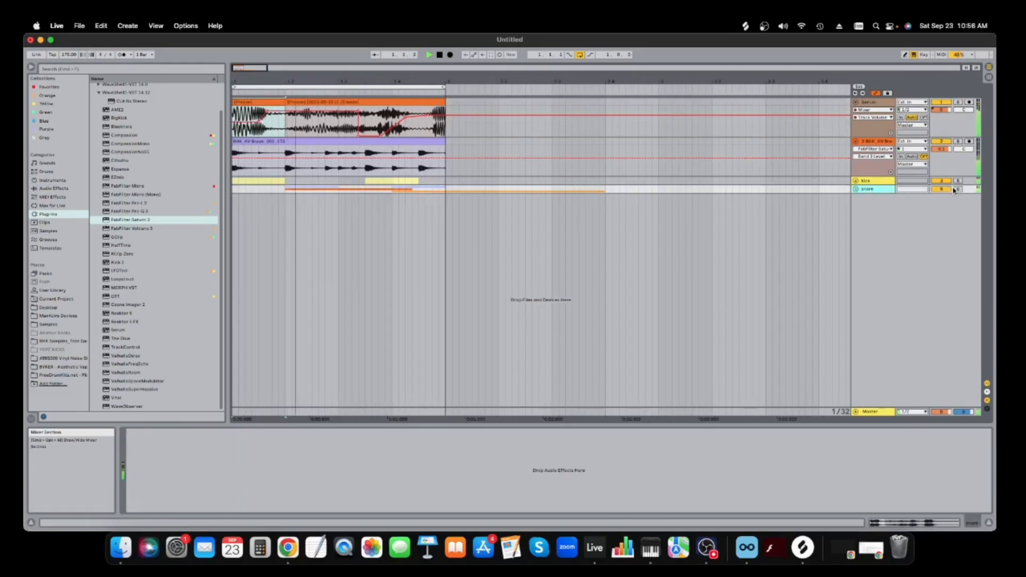
pyautogui.rightClick(934, 224)
pyautogui.click(936, 230)
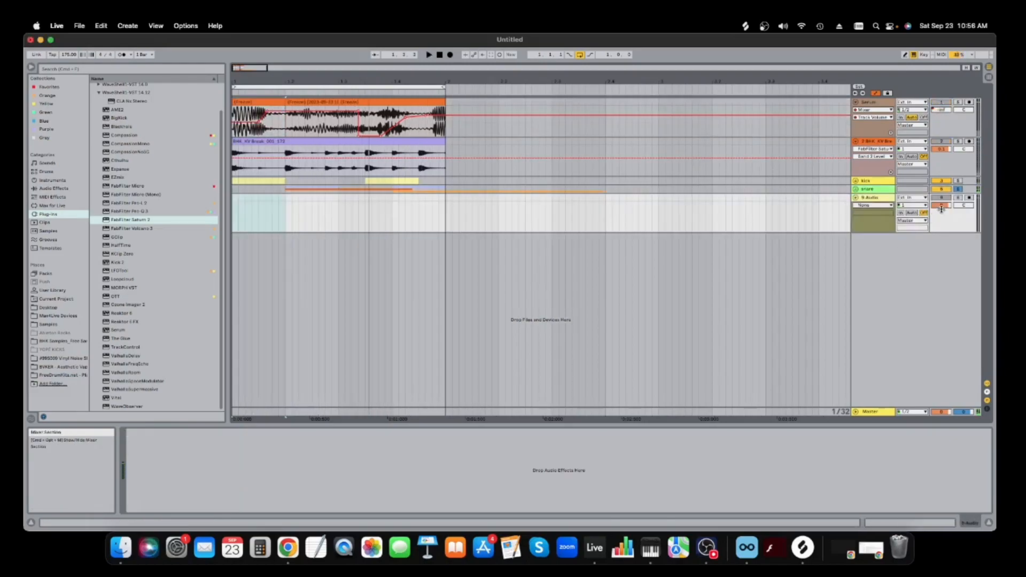
pyautogui.click(914, 197)
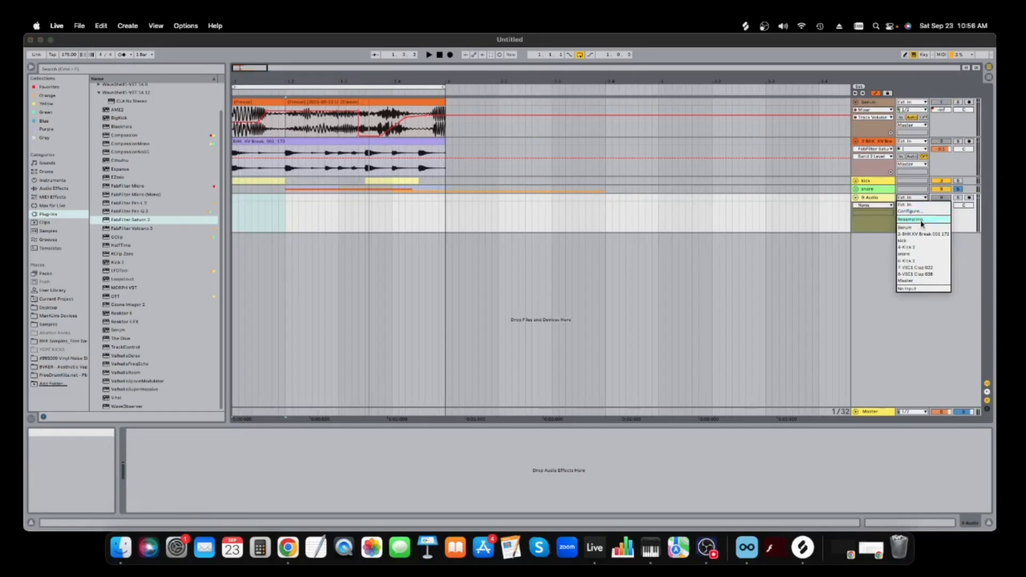
pyautogui.click(921, 255)
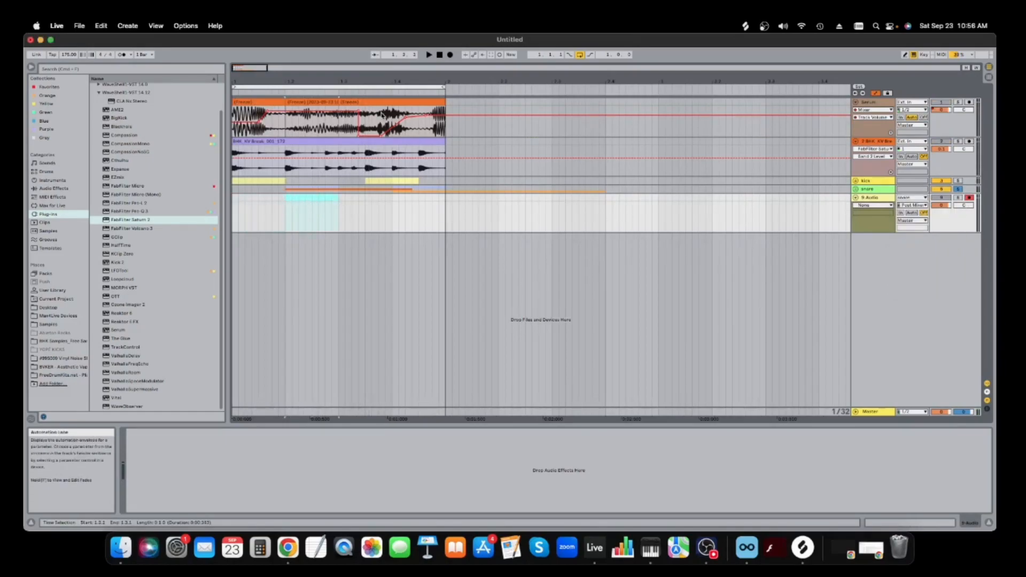
pyautogui.click(450, 55)
pyautogui.press('space')
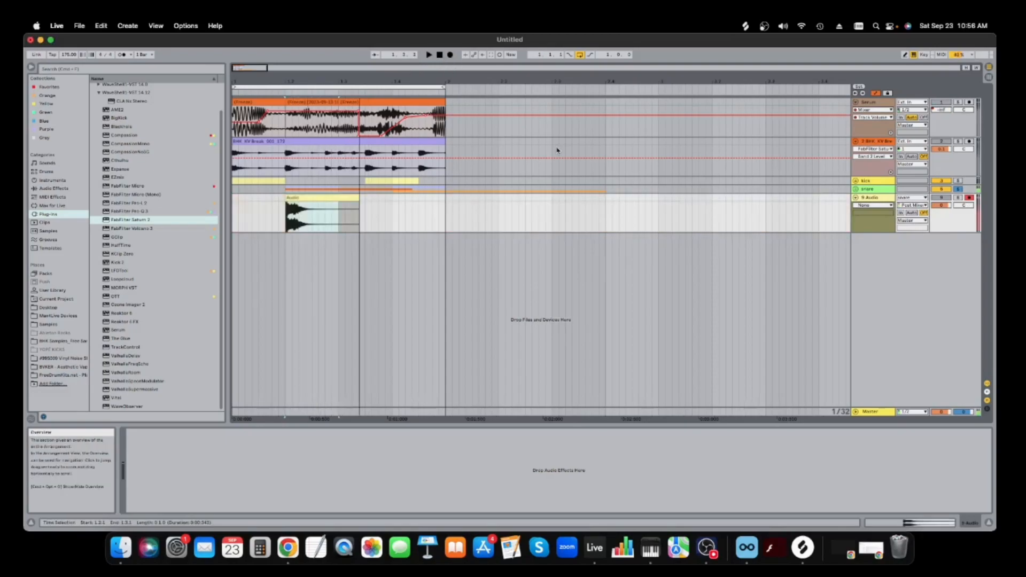
# - Delete the snare group, then open the recorded snare clip and play it in the loop
pyautogui.rightClick(864, 190)
pyautogui.click(872, 195)
pyautogui.click(305, 189)
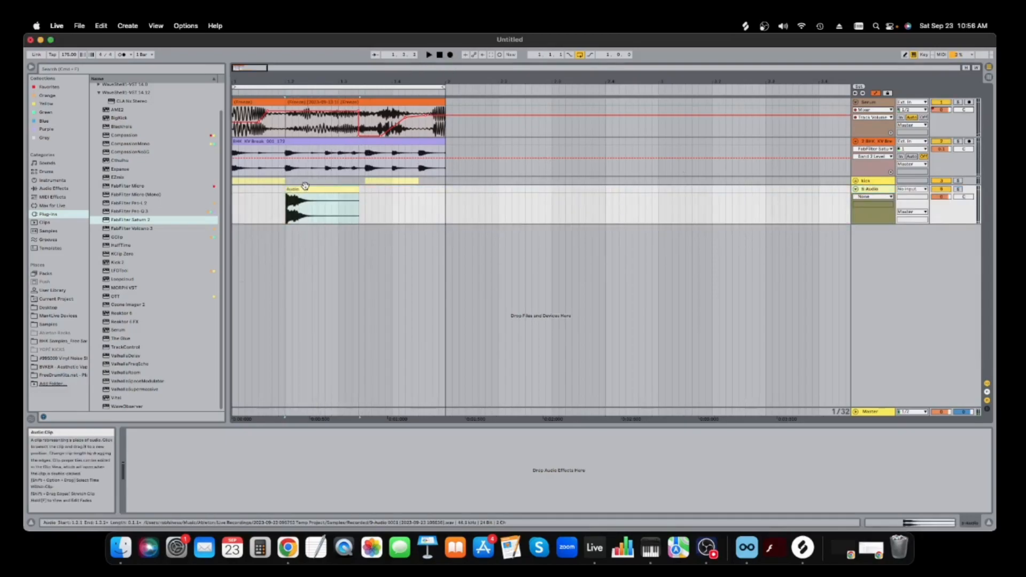
pyautogui.doubleClick(305, 188)
pyautogui.press('space')
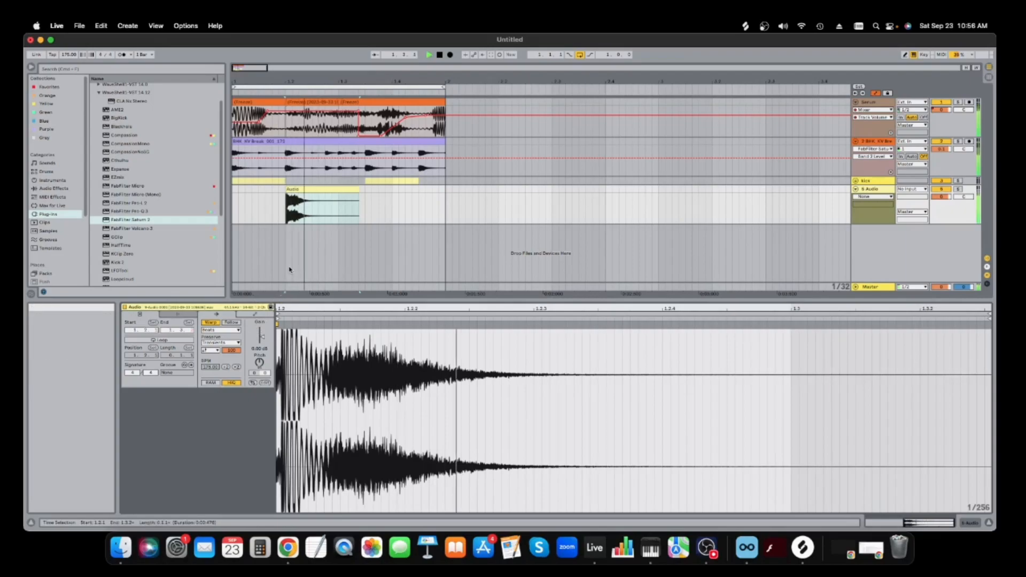
pyautogui.press('space')
# - Pull the Serum track's volume automation down at beat 1.2 under the recorded snare hit and play it back
pyautogui.click(297, 111)
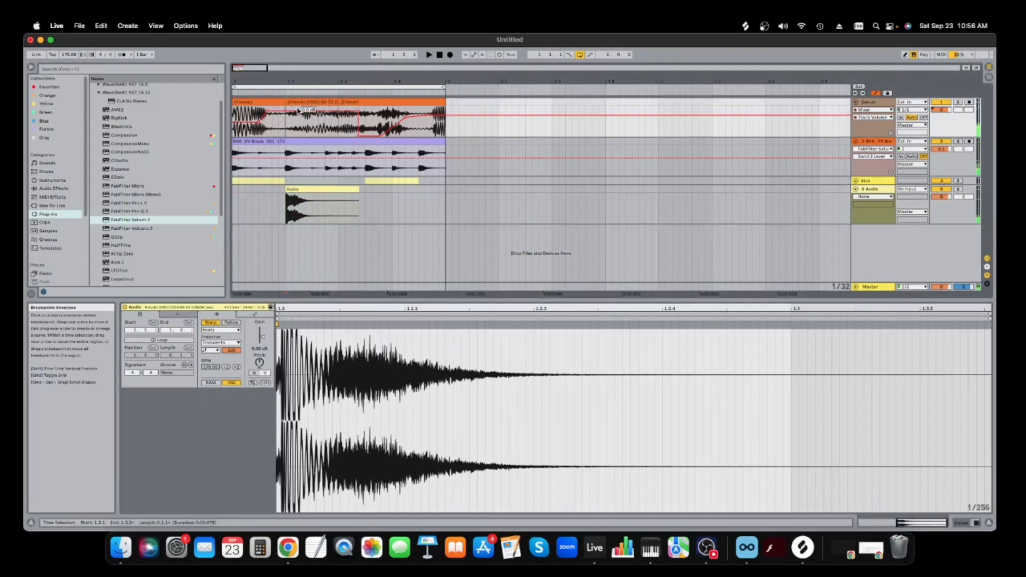
pyautogui.moveTo(287, 125); pyautogui.dragTo(286, 135)
pyautogui.press('space')
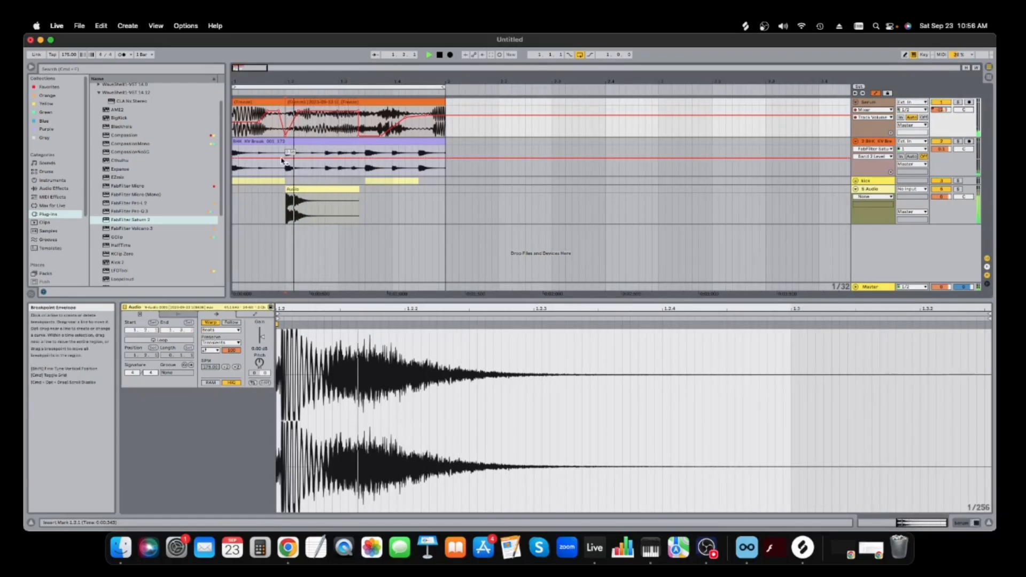
pyautogui.press('space')
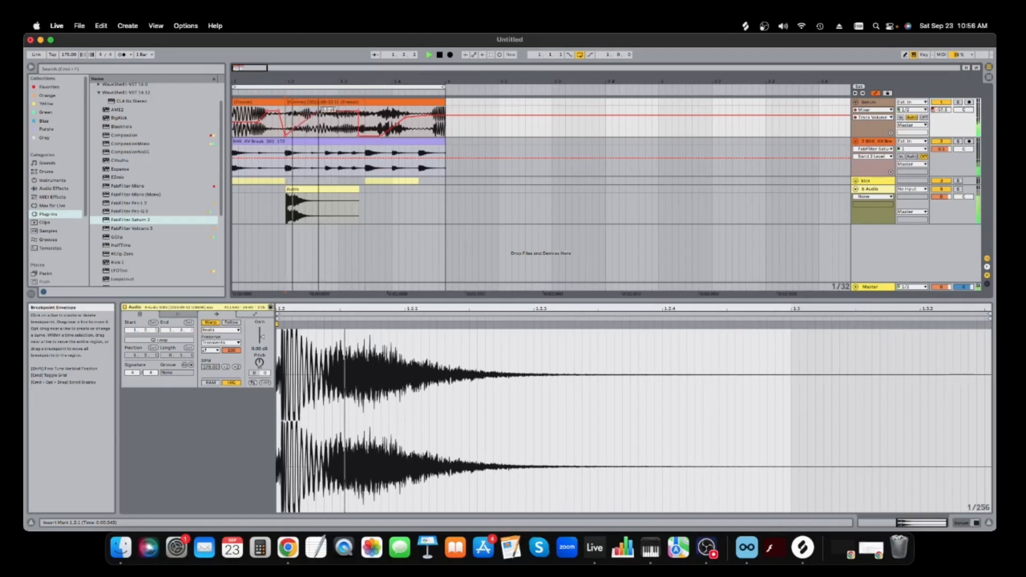
# - Solo the recorded snare clip, adjust its transient envelope and pitch while it loops, and unsolo its track
pyautogui.click(339, 190)
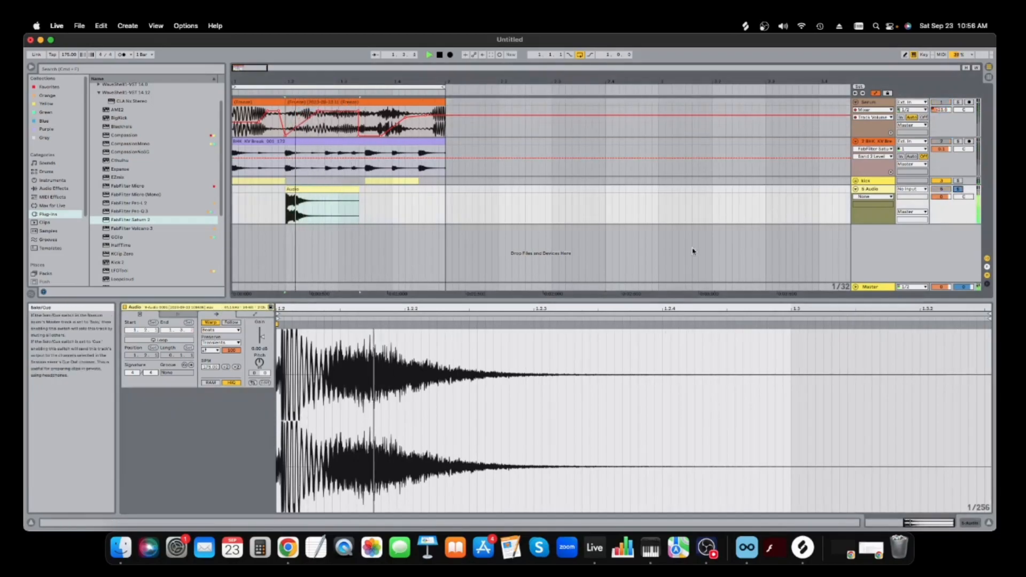
pyautogui.press('space')
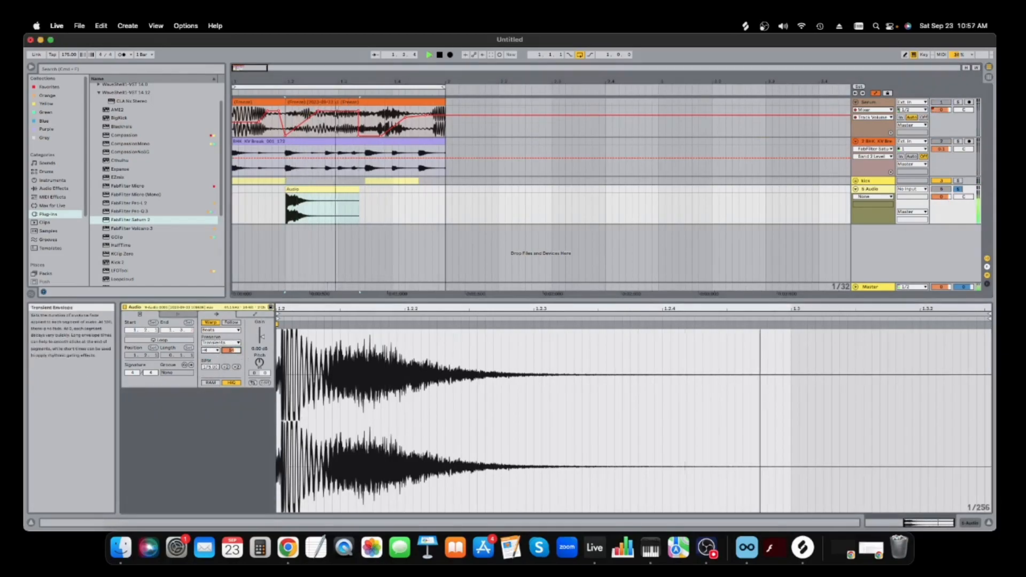
pyautogui.moveTo(231, 350); pyautogui.dragTo(231, 340)
pyautogui.moveTo(254, 373); pyautogui.dragTo(254, 362)
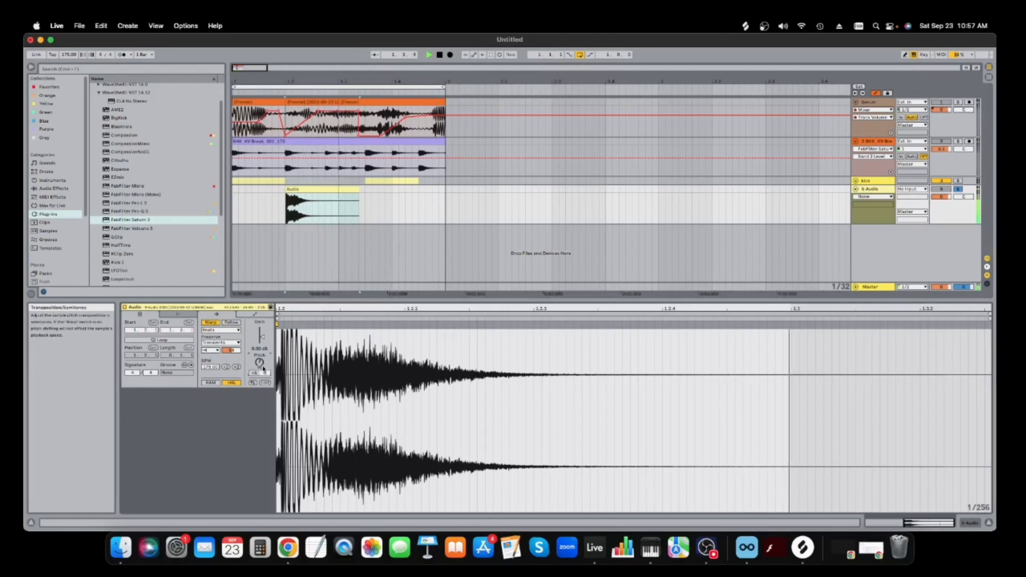
pyautogui.press('space')
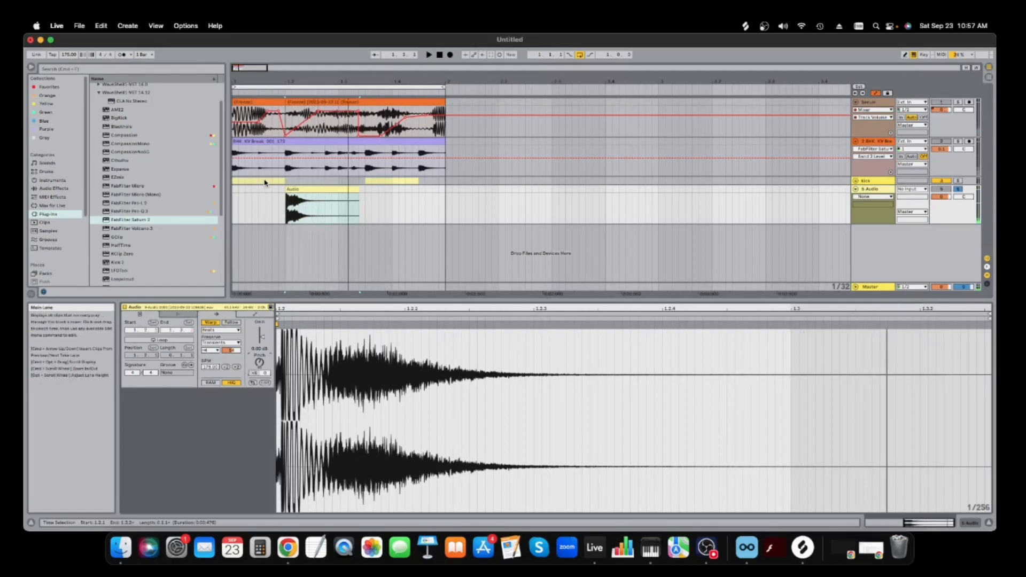
pyautogui.click(953, 188)
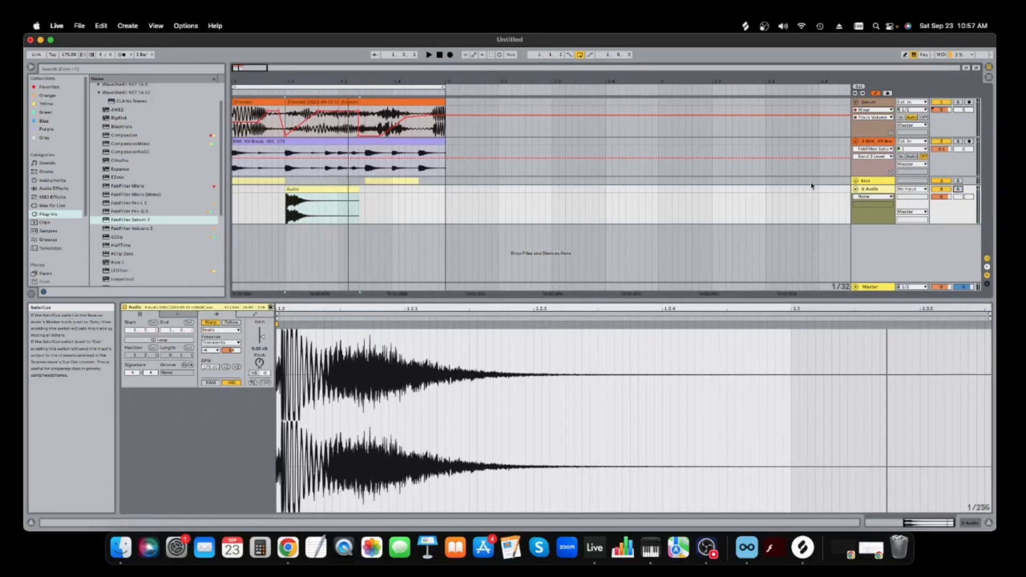
# - Shorten the snare clip to end at beat 1.3, duplicate it to beat 1.4 and play back the pattern
pyautogui.moveTo(359, 189); pyautogui.dragTo(338, 189)
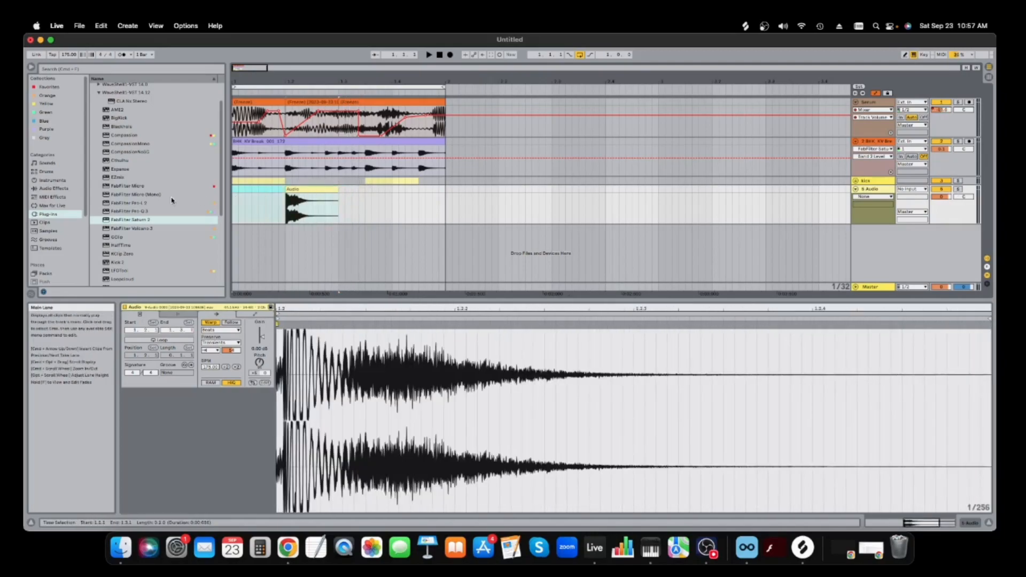
pyautogui.press('super+d')
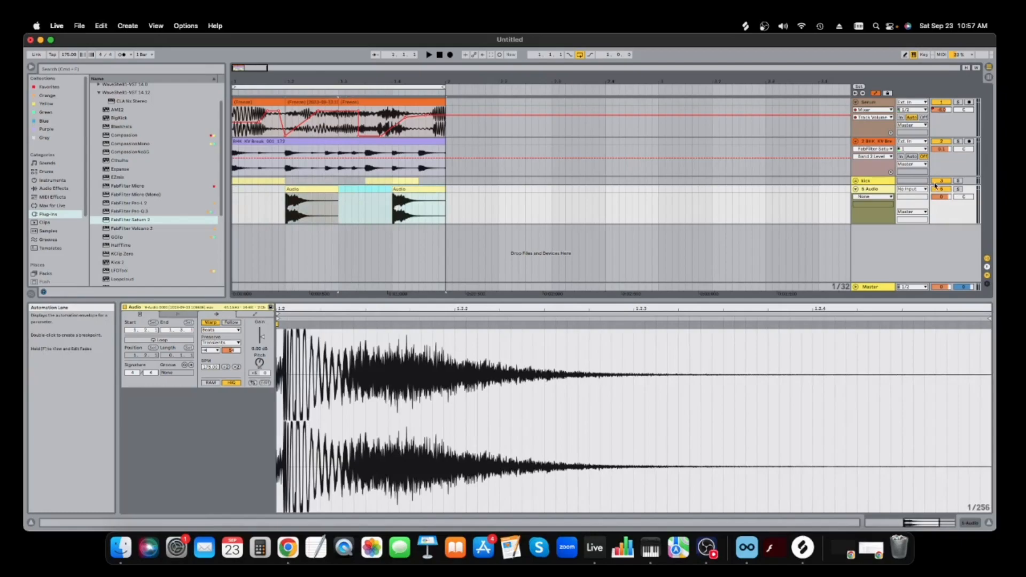
pyautogui.click(885, 182)
pyautogui.press('space')
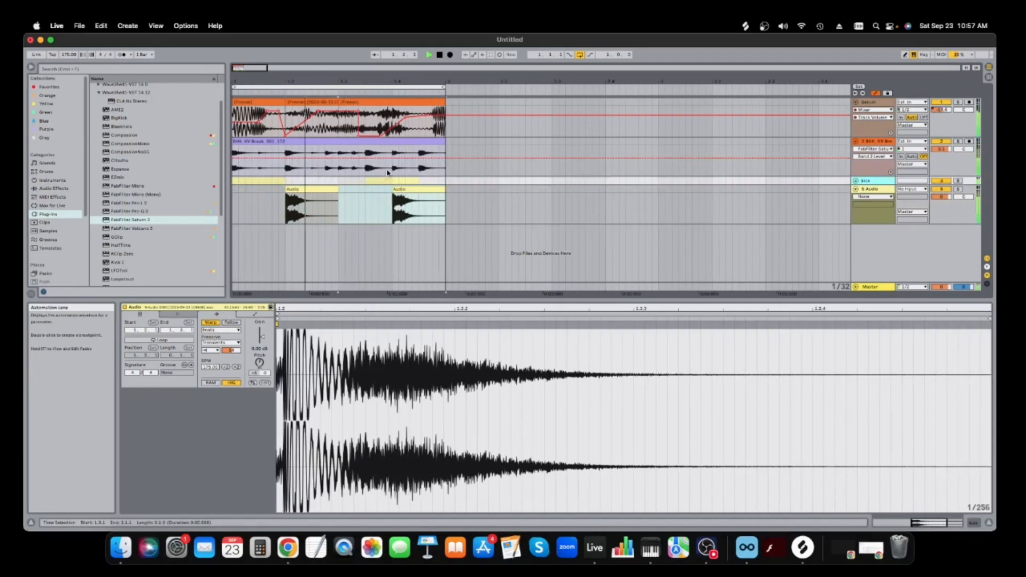
# - Add Serum on a new MIDI track below the snare and deactivate the original Serum bass track
pyautogui.click(973, 523)
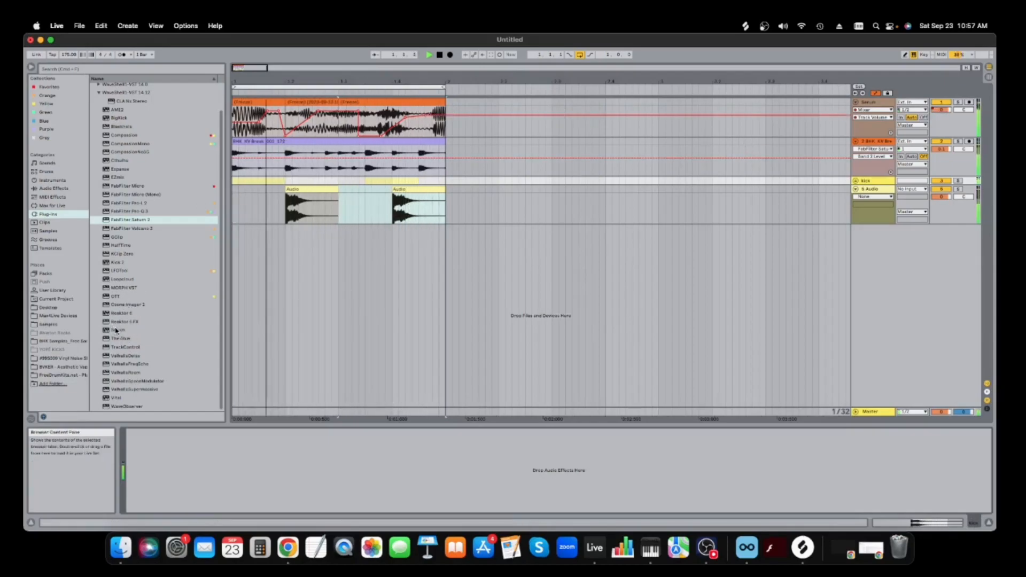
pyautogui.moveTo(116, 331); pyautogui.dragTo(889, 331)
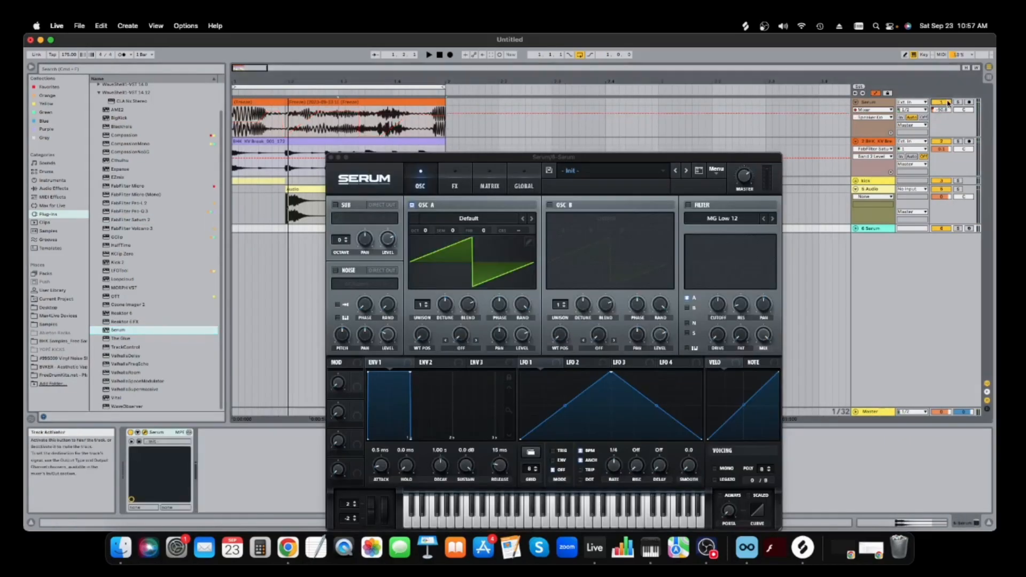
pyautogui.click(940, 102)
pyautogui.click(331, 156)
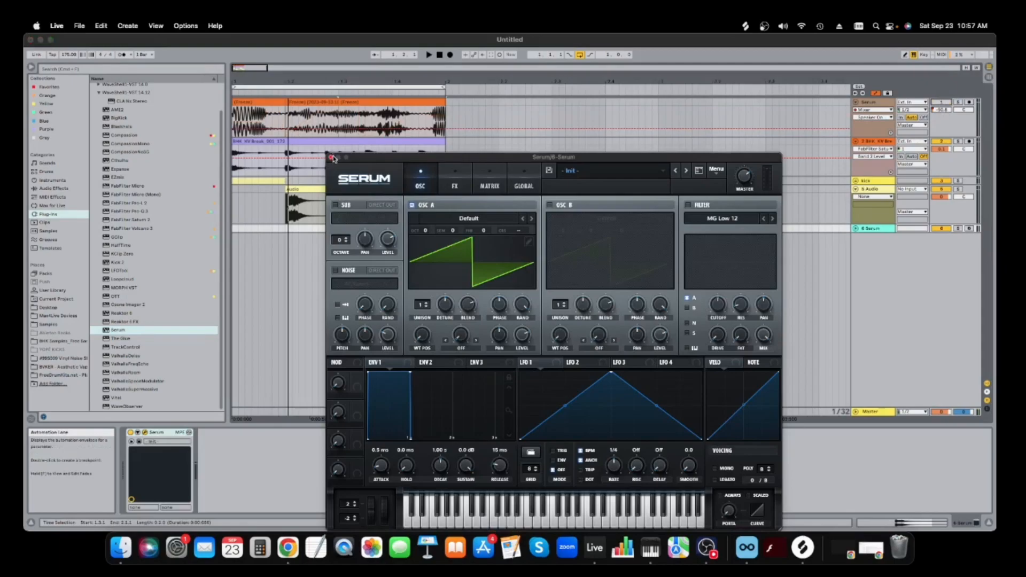
pyautogui.click(332, 157)
pyautogui.press('space')
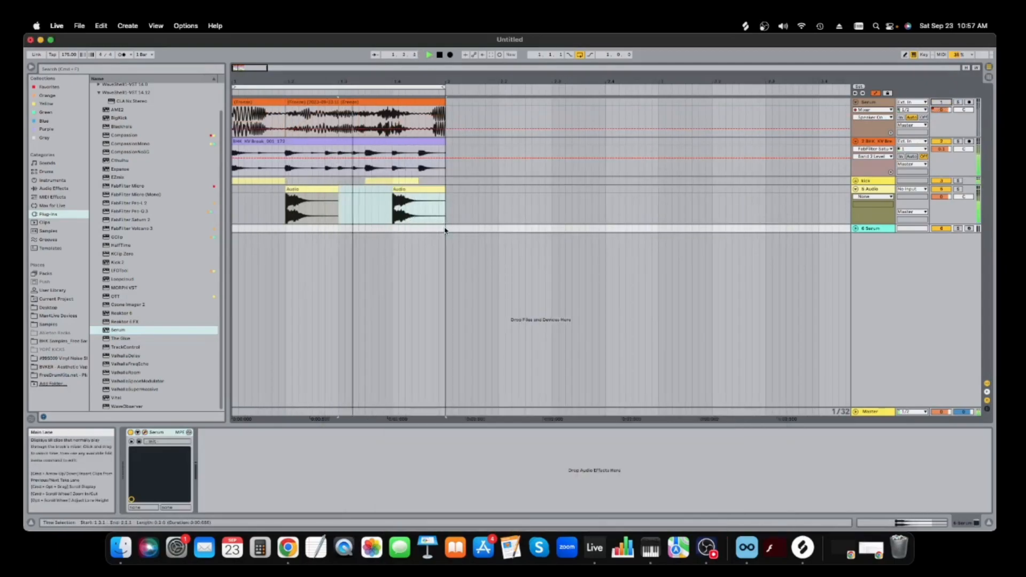
# - Create a one-bar MIDI clip on the new Serum track and fill it with one bar-long F note
pyautogui.moveTo(445, 228); pyautogui.dragTo(232, 229)
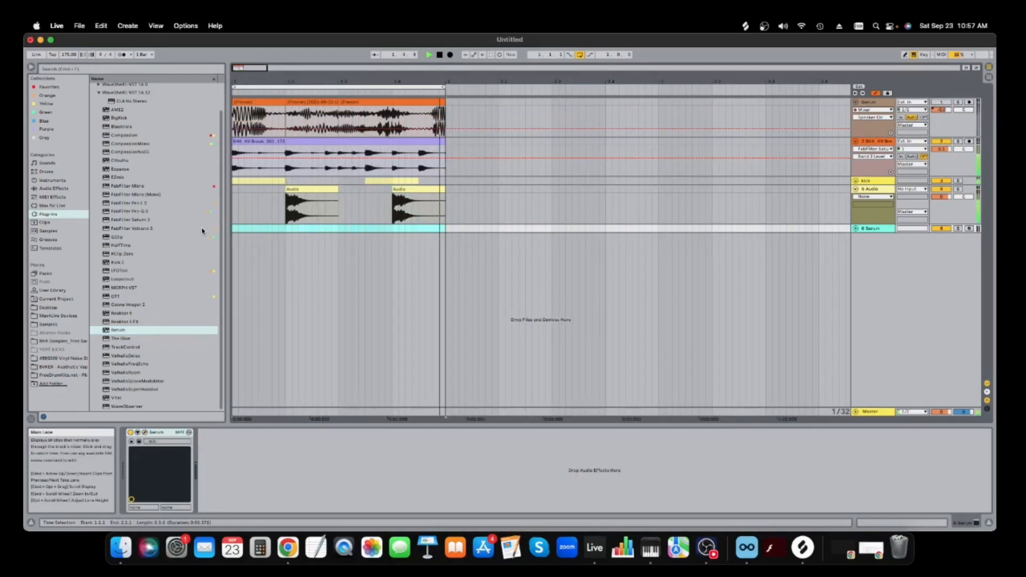
pyautogui.press('super+shift+m')
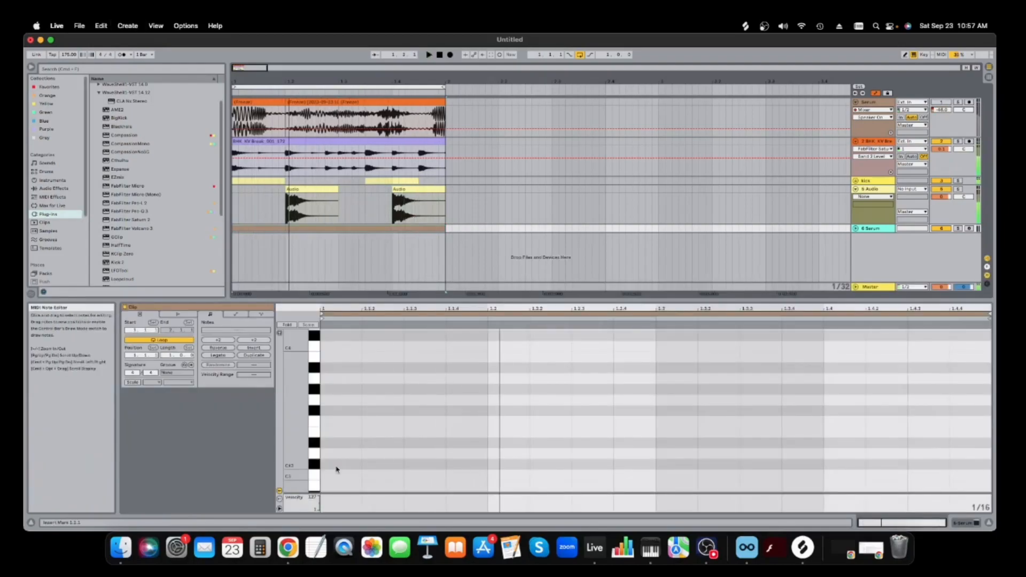
pyautogui.press('space')
pyautogui.doubleClick(334, 461)
pyautogui.moveTo(358, 460); pyautogui.dragTo(989, 461)
pyautogui.press('space')
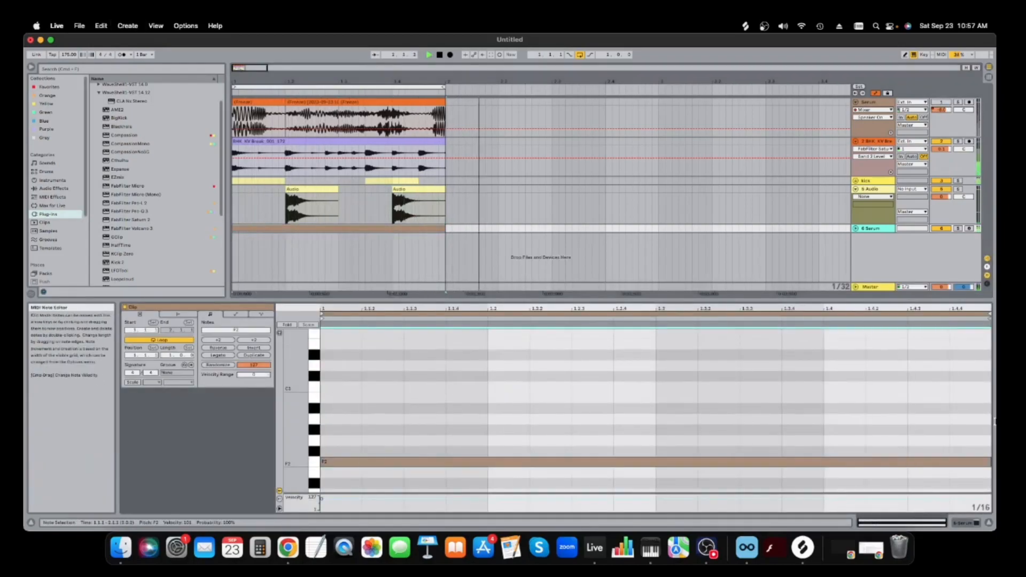
# - Open the new Serum and set oscillator A's octave to -2 and its unison to 3 voices
pyautogui.click(964, 522)
pyautogui.press('space')
pyautogui.click(144, 433)
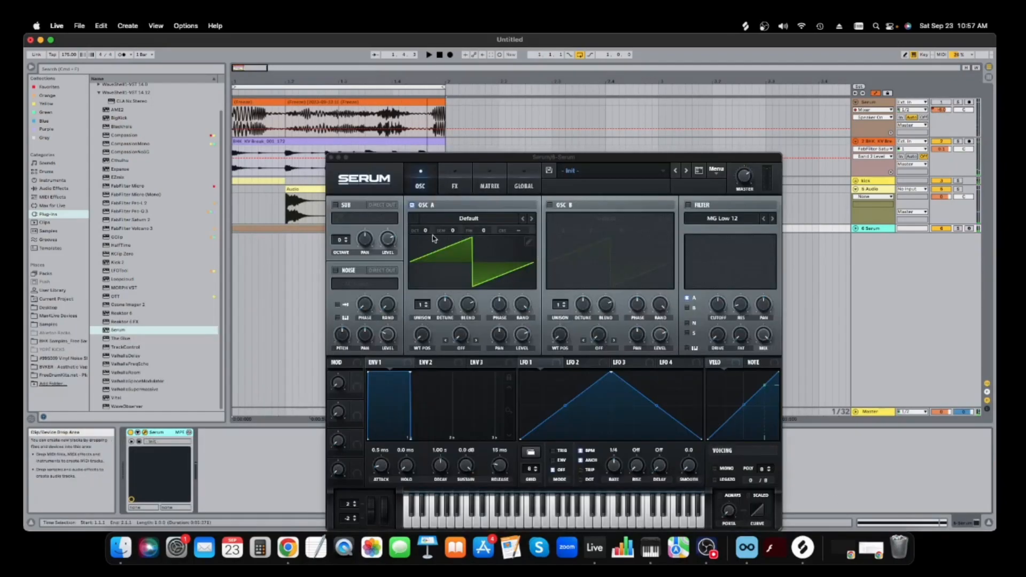
pyautogui.moveTo(426, 231); pyautogui.dragTo(433, 257)
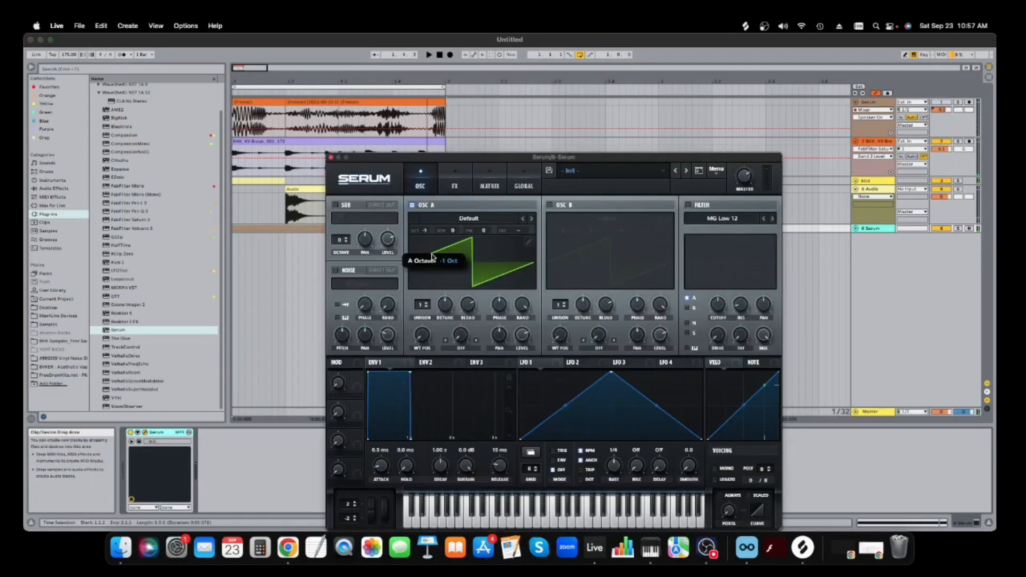
pyautogui.click(424, 300)
pyautogui.moveTo(424, 301); pyautogui.dragTo(424, 288)
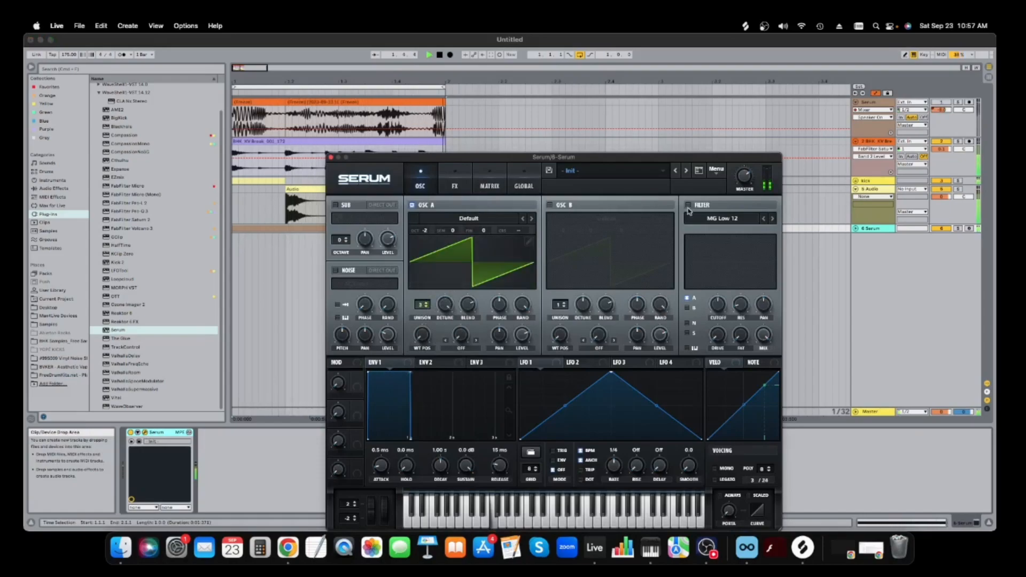
# - Enable Serum's MG Low 12 filter and lower its cutoff to darken the sound
pyautogui.click(688, 205)
pyautogui.moveTo(738, 284); pyautogui.dragTo(759, 271)
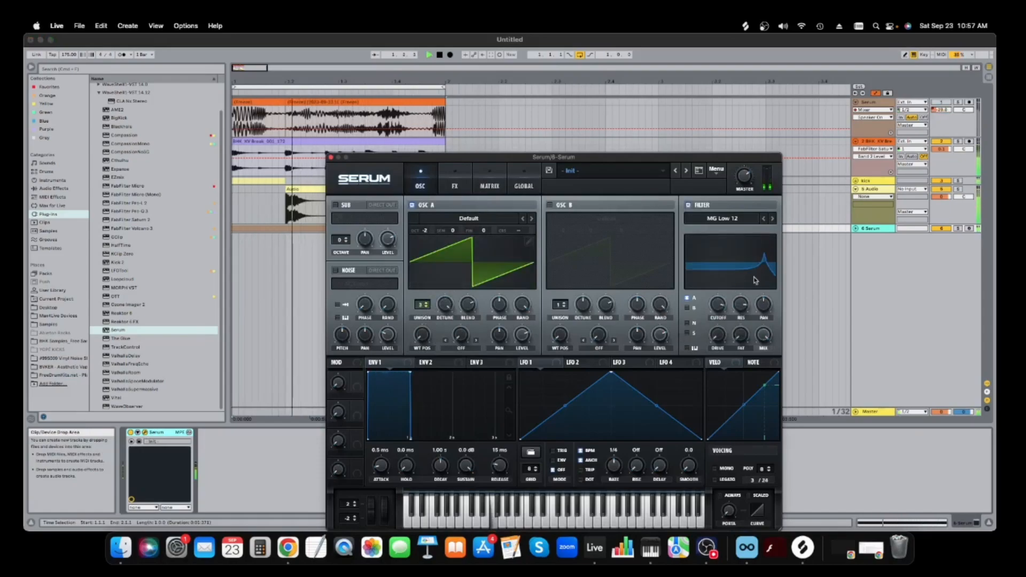
pyautogui.moveTo(718, 305); pyautogui.dragTo(717, 334)
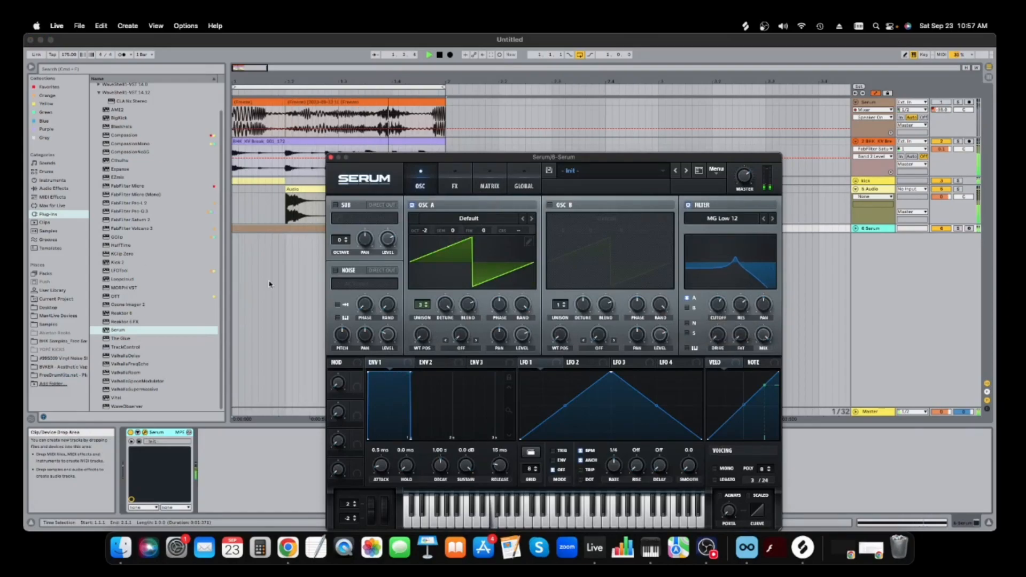
# - Add FabFilter Pro-L 2 to the new Serum track, then enable Serum's reverb and a Tube distortion
pyautogui.doubleClick(153, 204)
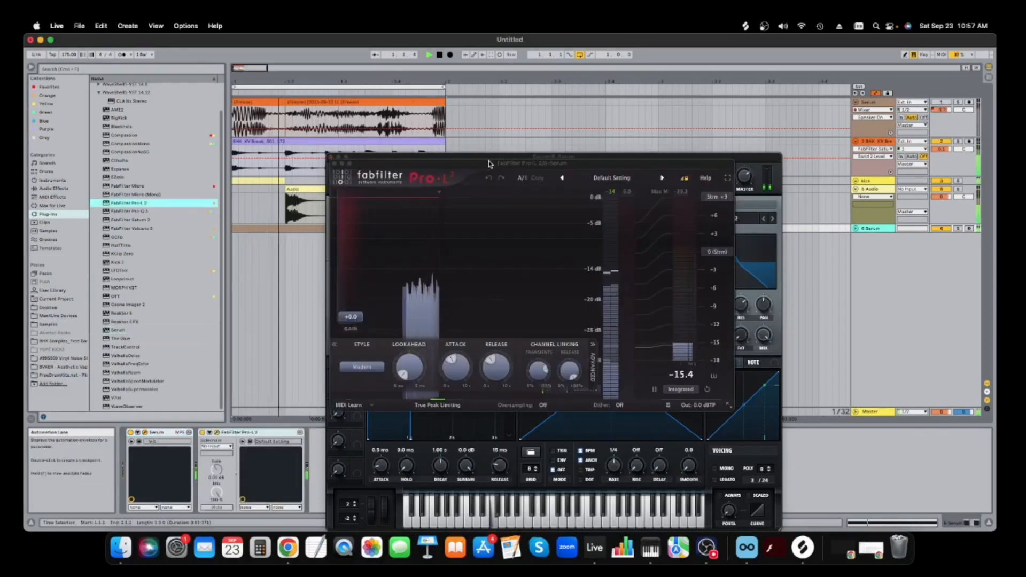
pyautogui.click(491, 157)
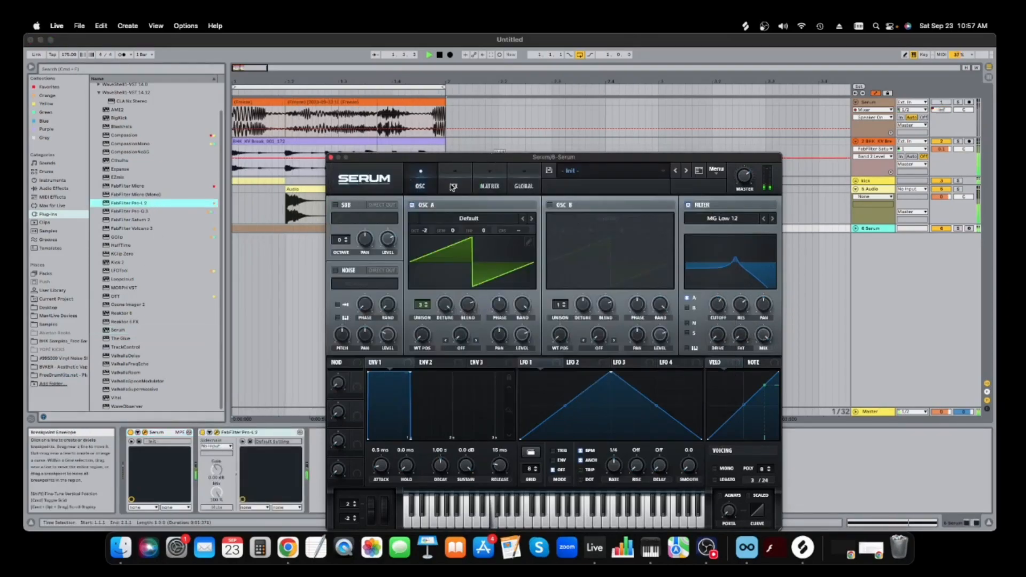
pyautogui.click(453, 186)
pyautogui.click(338, 313)
pyautogui.moveTo(731, 215); pyautogui.dragTo(746, 192)
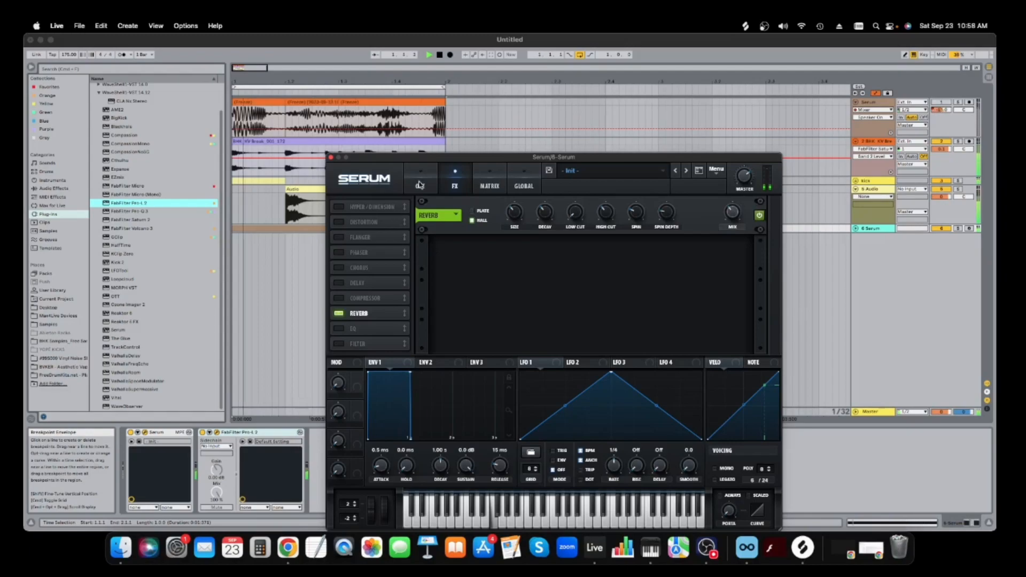
pyautogui.click(338, 223)
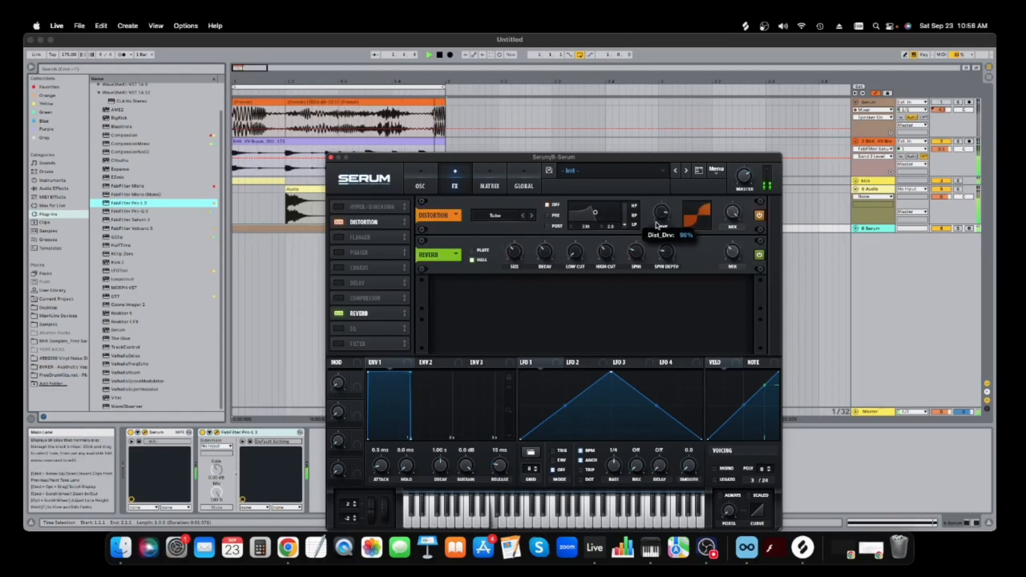
pyautogui.click(422, 182)
pyautogui.moveTo(741, 306); pyautogui.dragTo(716, 305)
pyautogui.rightClick(718, 295)
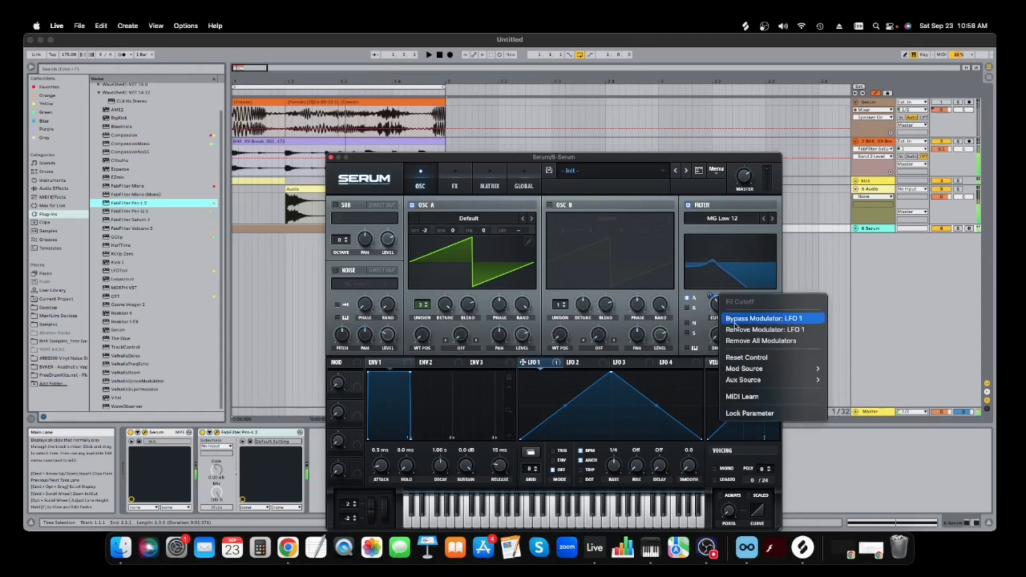
pyautogui.click(740, 341)
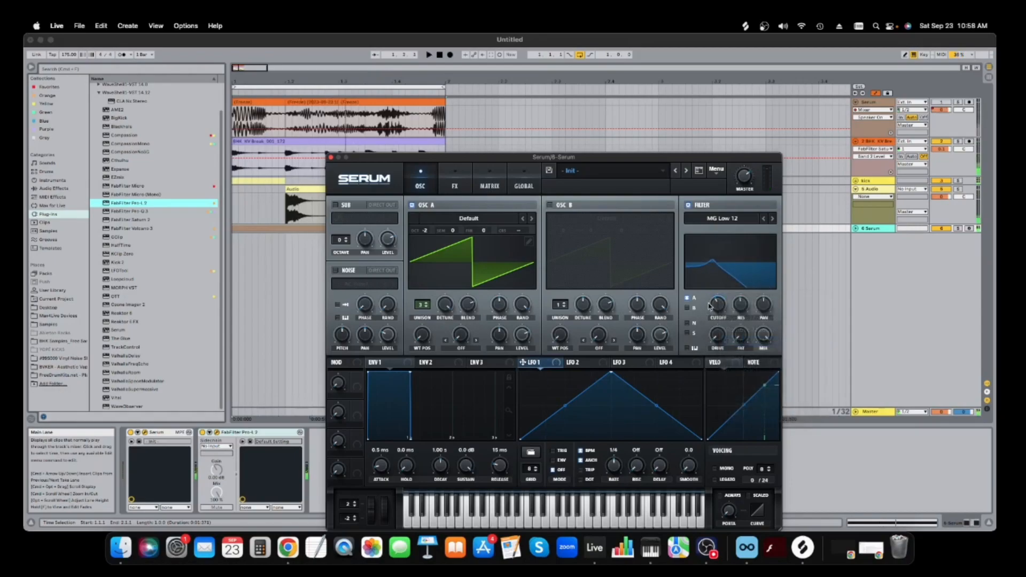
# - Unfold the new Serum track and automate its filter cutoff to rise until beat 1.3 and drop right after it
pyautogui.click(856, 228)
pyautogui.moveTo(537, 151); pyautogui.dragTo(665, 134)
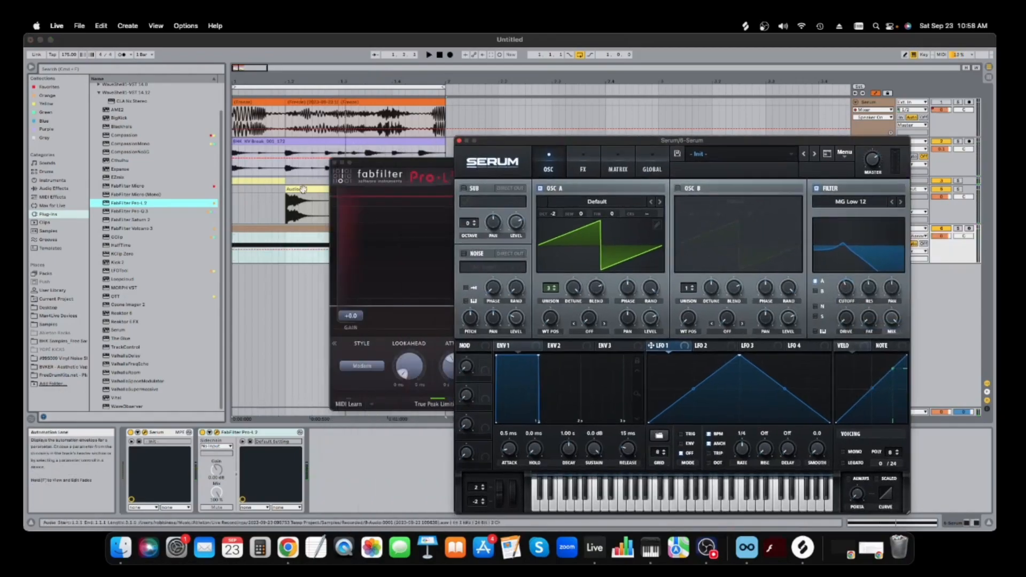
pyautogui.click(333, 166)
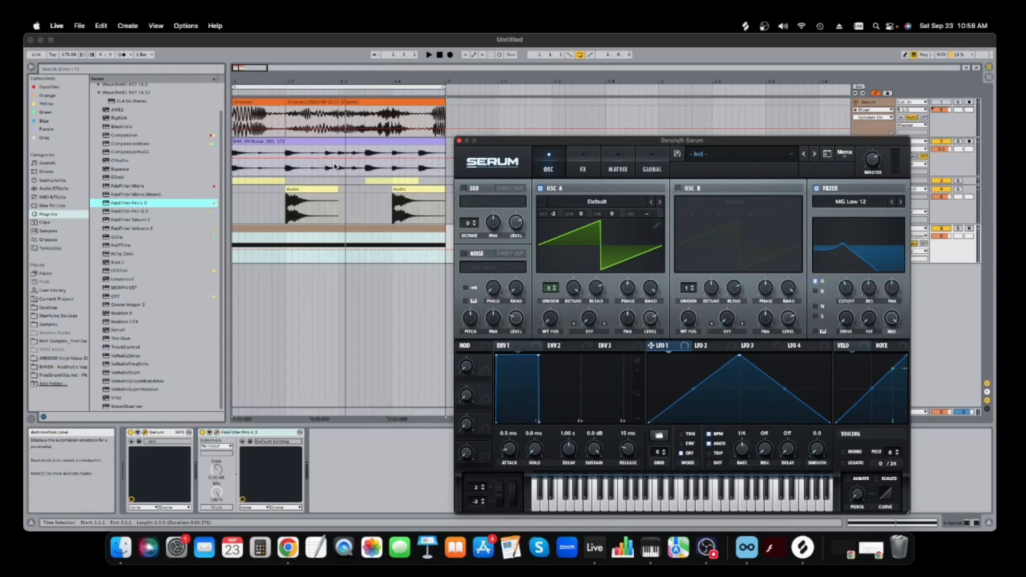
pyautogui.click(234, 249)
pyautogui.moveTo(267, 249); pyautogui.dragTo(351, 255)
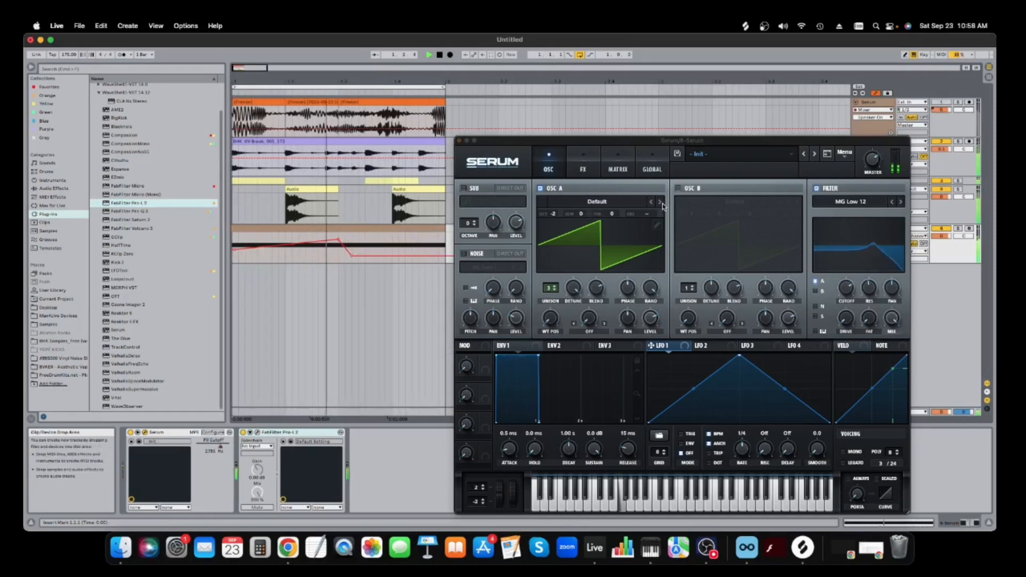
# - Set oscillator A's warp mode to FM (from B) and enable oscillator B
pyautogui.click(788, 319)
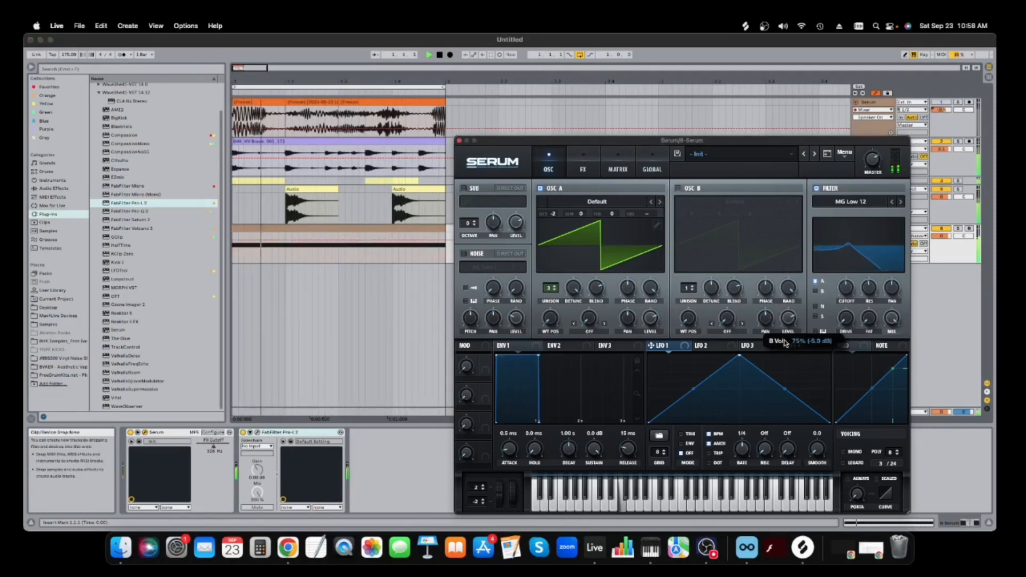
pyautogui.click(596, 334)
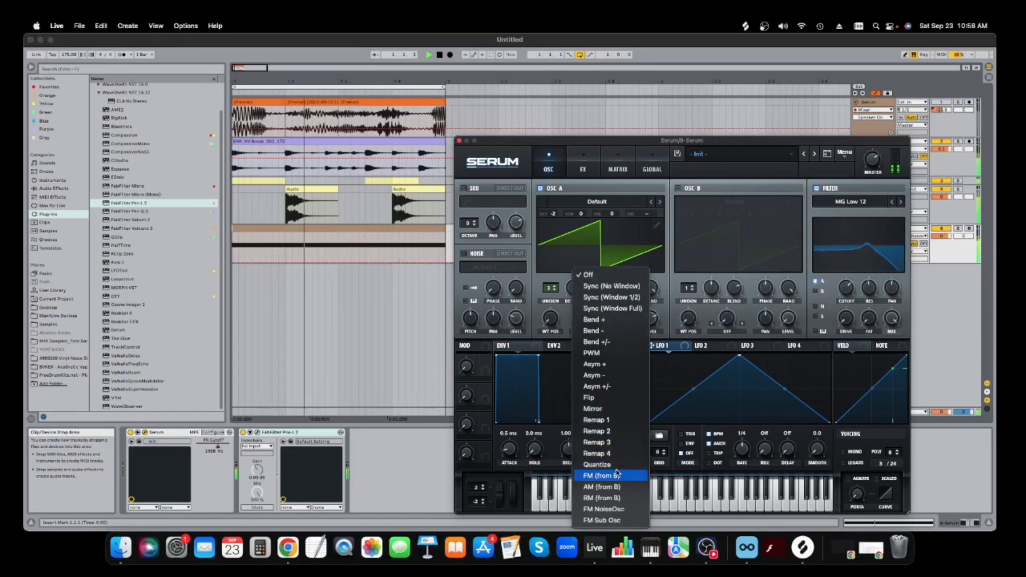
pyautogui.click(617, 474)
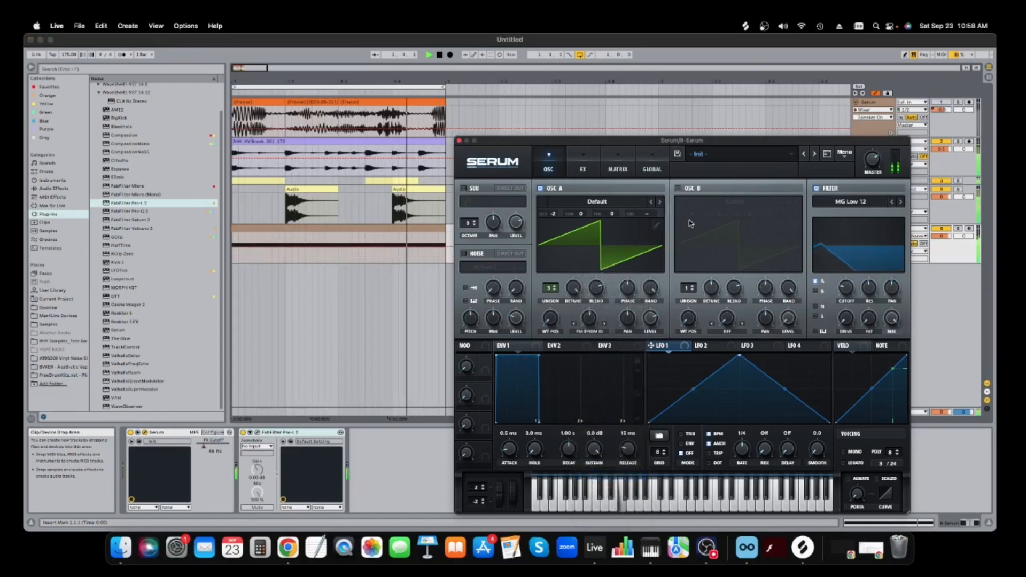
pyautogui.click(686, 188)
pyautogui.moveTo(593, 319)
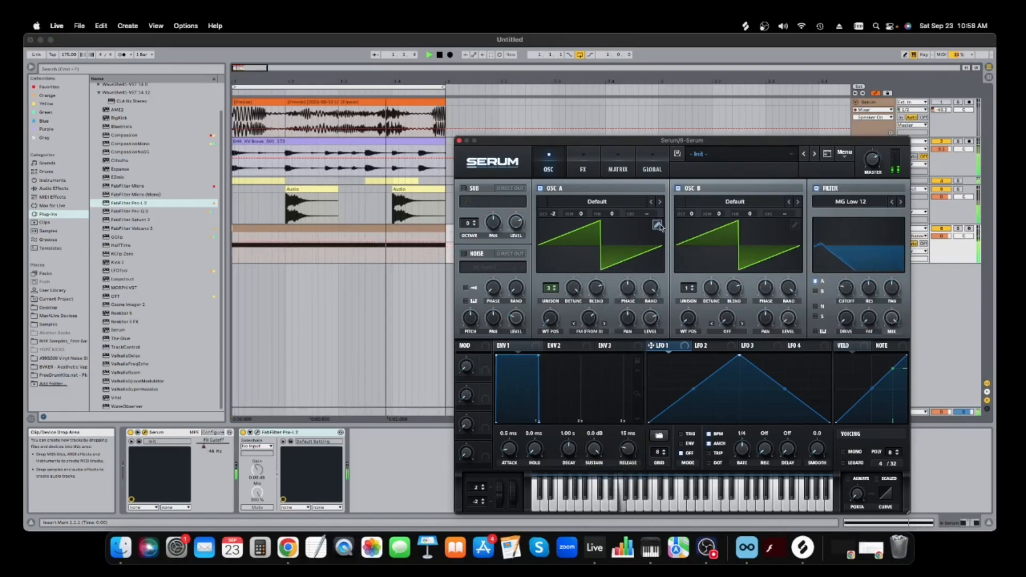
# - Change oscillator B's waveform, and set the octaves to 0 for oscillator A and -1 for oscillator B
pyautogui.moveTo(693, 214)
pyautogui.mouseDown()
pyautogui.moveTo(692, 257)
pyautogui.moveTo(700, 203)
pyautogui.mouseUp()
pyautogui.click(698, 238)
pyautogui.moveTo(555, 215); pyautogui.dragTo(577, 207)
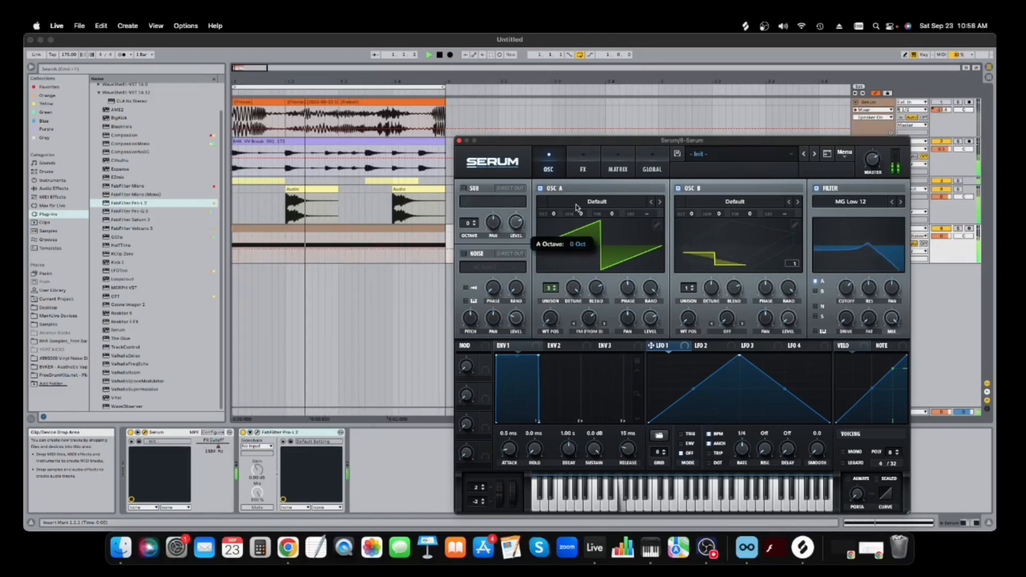
pyautogui.moveTo(693, 214); pyautogui.dragTo(691, 229)
# - Arm the new Serum track, try the filter cutoff by hand, and bring its cutoff automation back into effect
pyautogui.click(968, 229)
pyautogui.moveTo(850, 281); pyautogui.dragTo(844, 301)
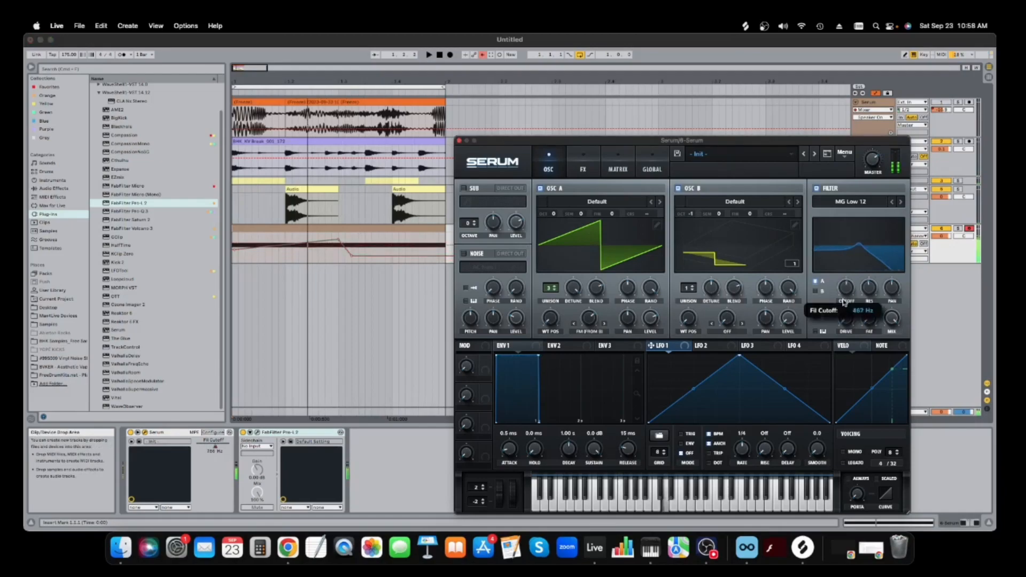
pyautogui.rightClick(220, 451)
pyautogui.click(241, 473)
# - During playback, set the octave to +1 for oscillator A and -2 for oscillator B
pyautogui.press('space')
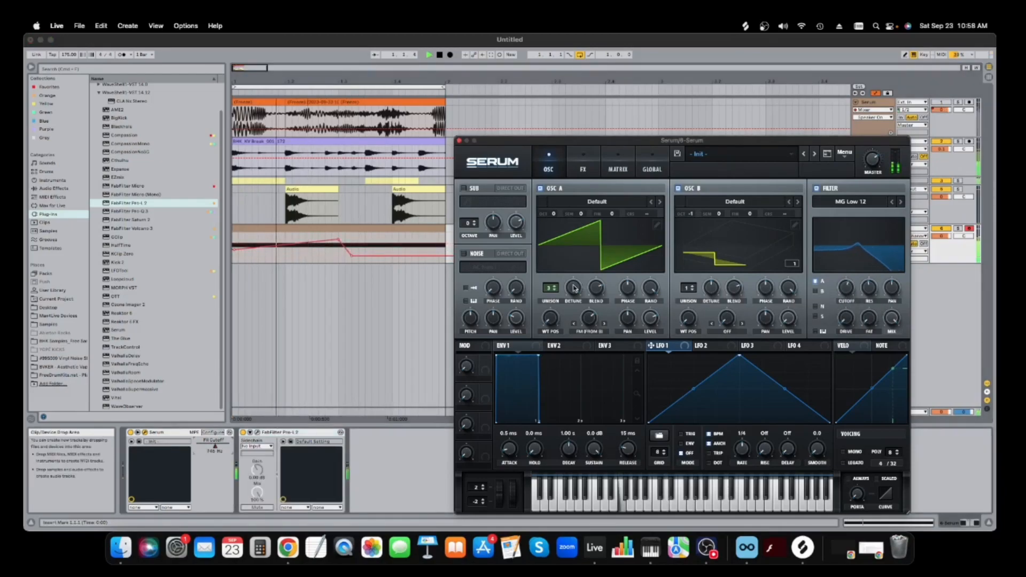
pyautogui.moveTo(560, 216); pyautogui.dragTo(562, 208)
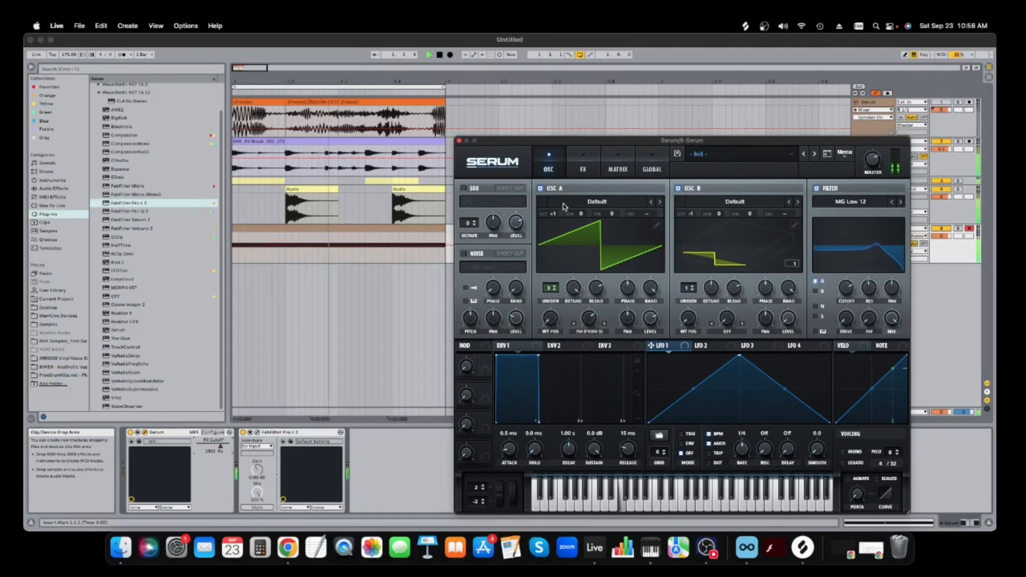
pyautogui.moveTo(682, 214); pyautogui.dragTo(690, 234)
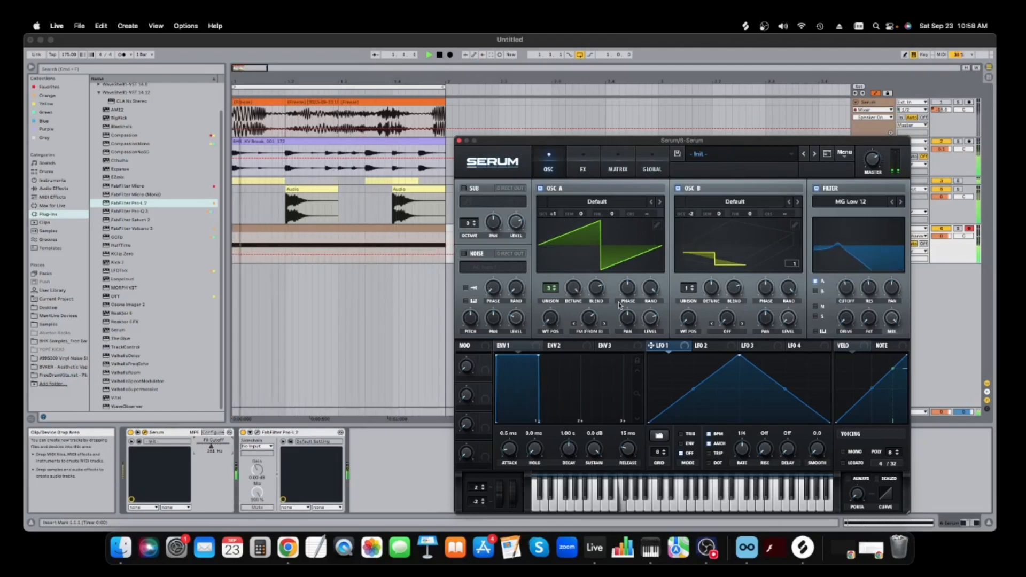
# - Assign LFO 1 to oscillator A's FM amount in Trig mode, shaped as a quick rise, a plateau and a slow fall
pyautogui.moveTo(651, 345); pyautogui.dragTo(588, 319)
pyautogui.click(681, 434)
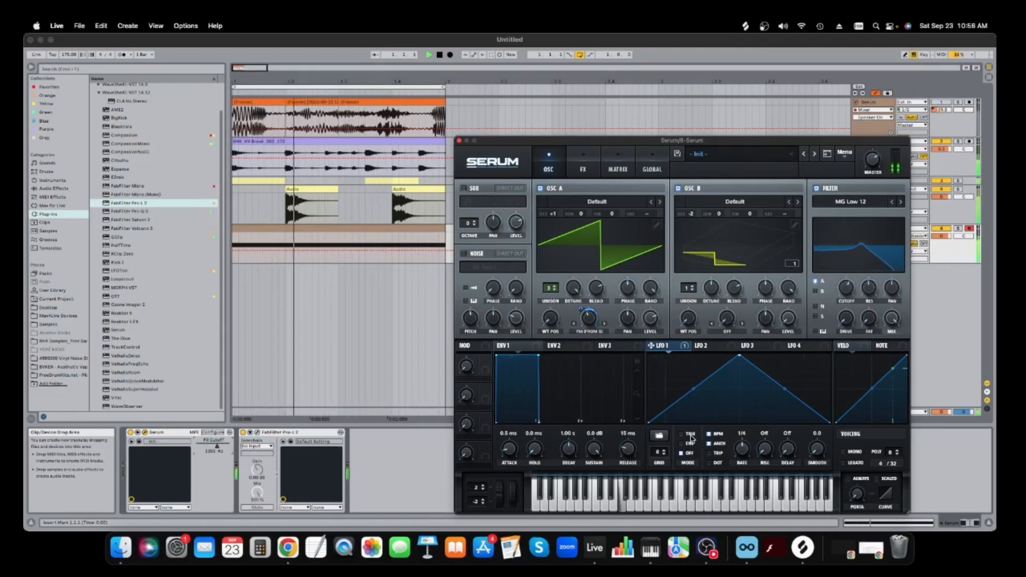
pyautogui.moveTo(739, 355); pyautogui.dragTo(664, 374)
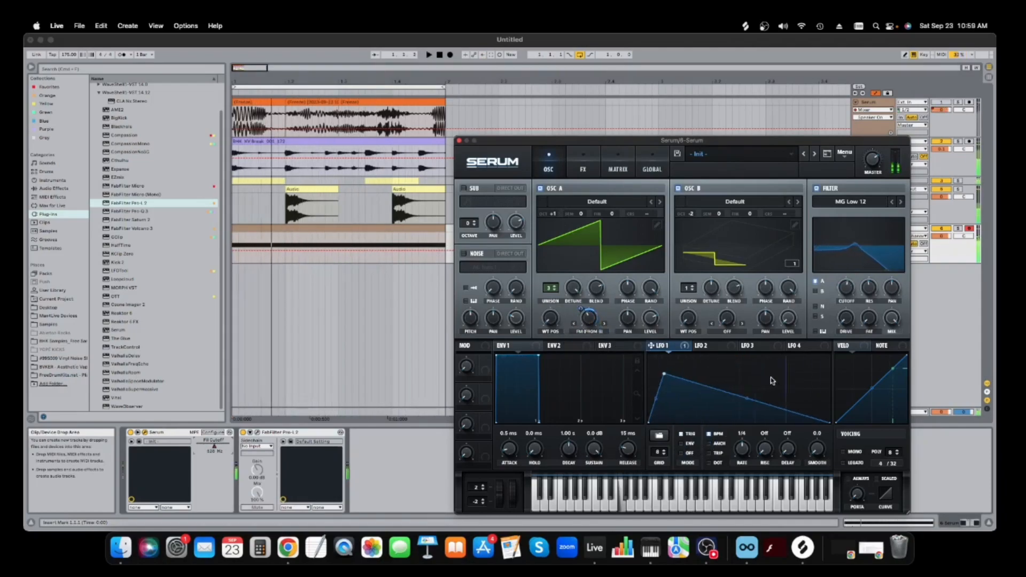
pyautogui.doubleClick(818, 382)
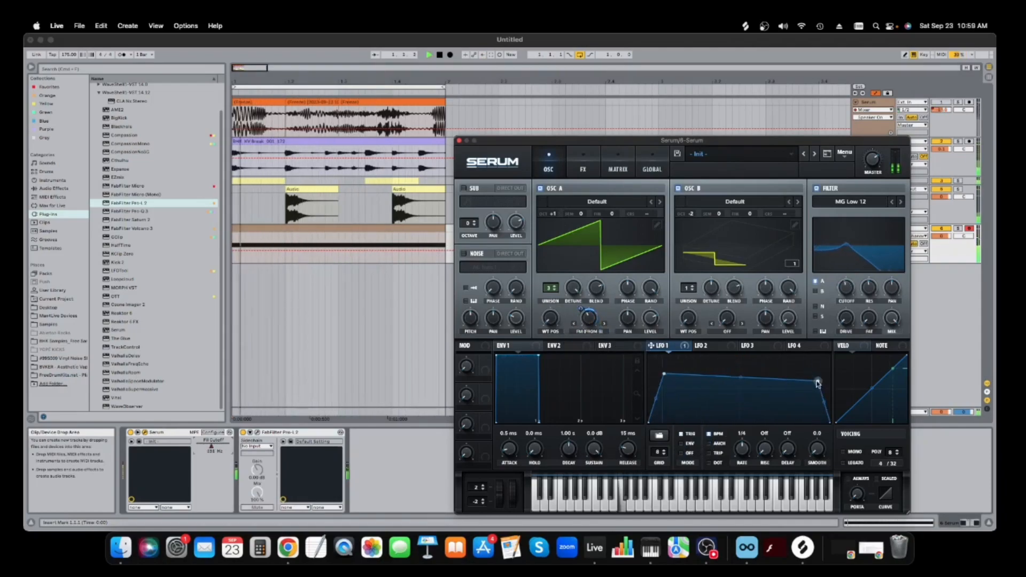
pyautogui.moveTo(818, 382); pyautogui.dragTo(737, 376)
# - Raise the filter resonance to 100% and reshape the cutoff automation to fall from the loop start to just after beat 1.2
pyautogui.moveTo(870, 287); pyautogui.dragTo(892, 226)
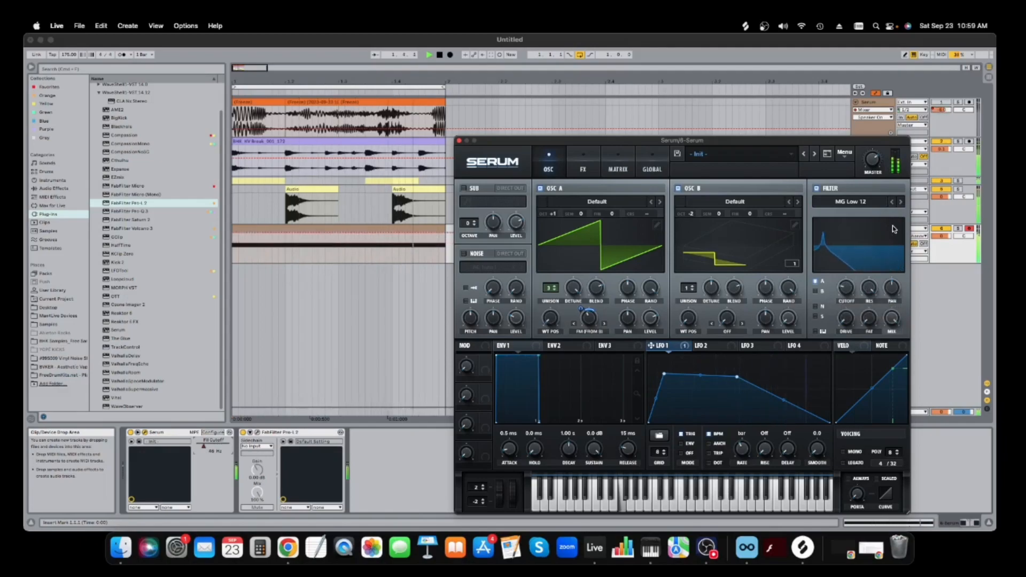
pyautogui.moveTo(869, 289); pyautogui.dragTo(879, 266)
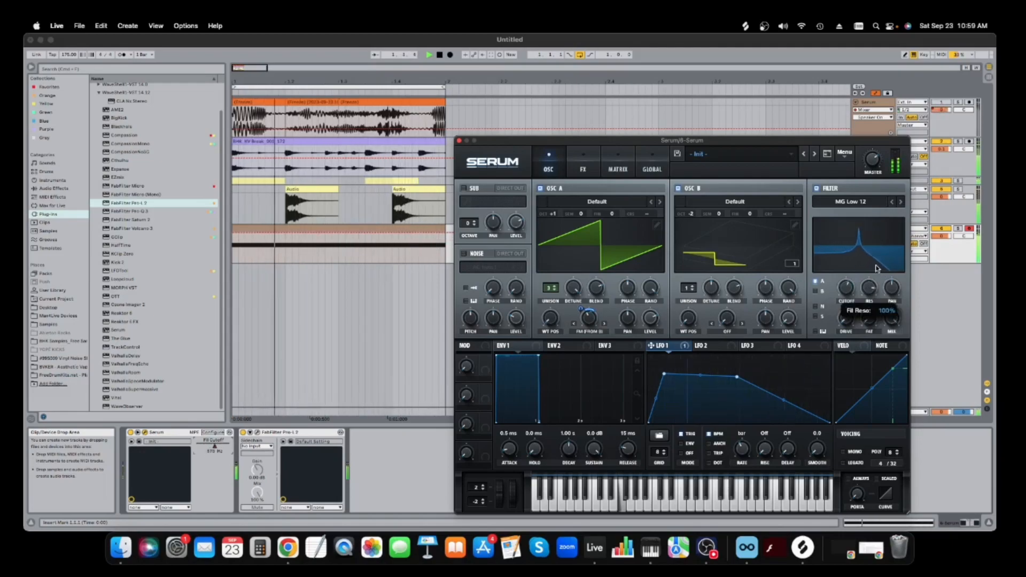
pyautogui.rightClick(205, 447)
pyautogui.click(220, 451)
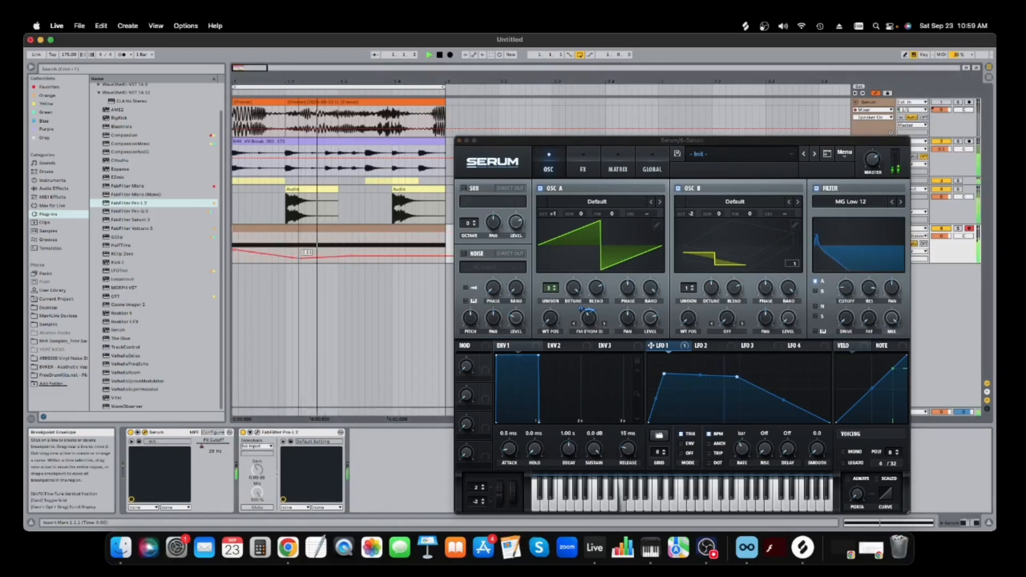
pyautogui.moveTo(298, 258); pyautogui.dragTo(298, 256)
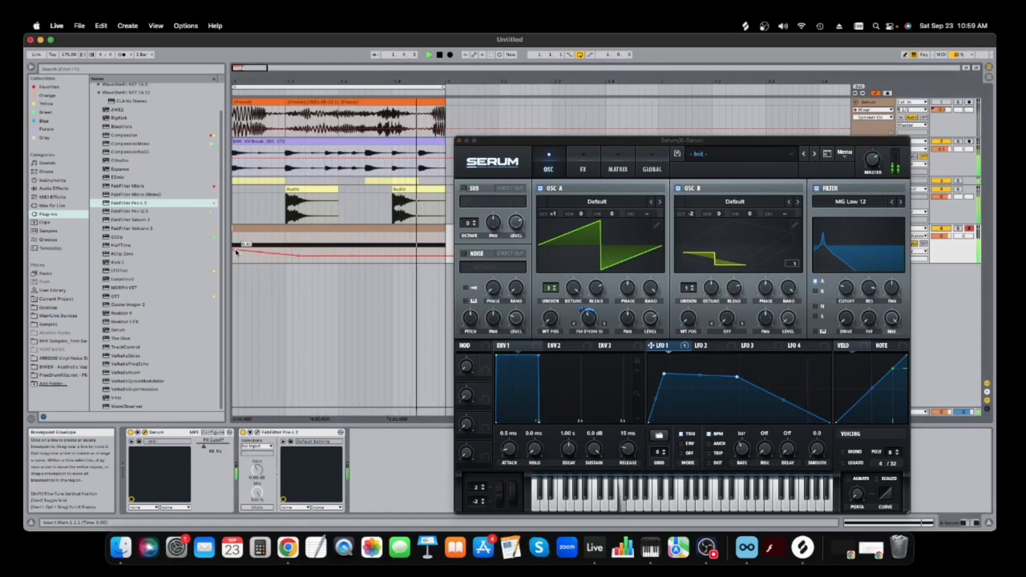
# - Solo the upper Serum track, insert FabFilter Volcano 3 before Pro-L 2, and add a Gentle high-pass band at about 140 Hz
pyautogui.click(959, 102)
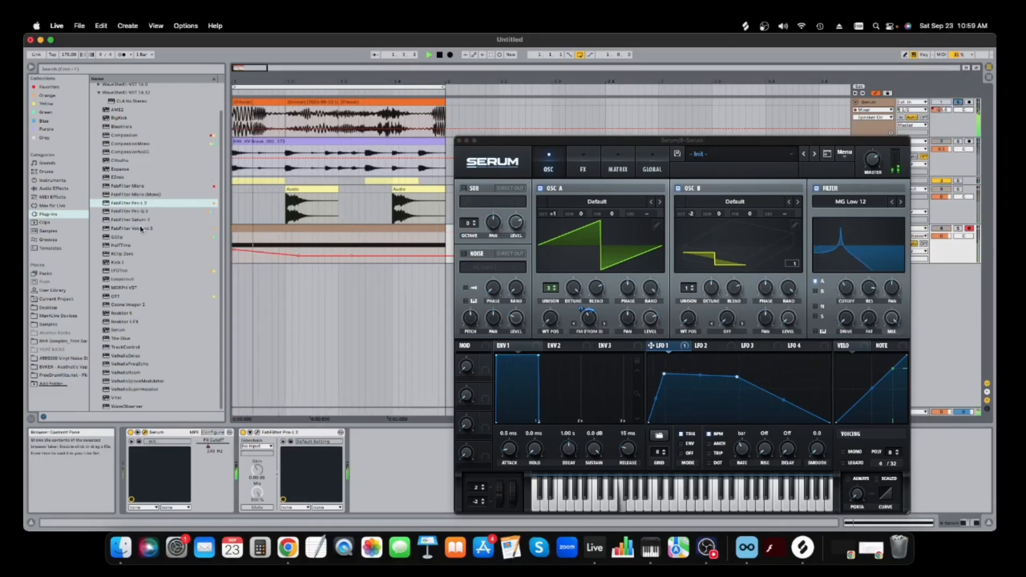
pyautogui.press('space')
pyautogui.moveTo(142, 229); pyautogui.dragTo(260, 455)
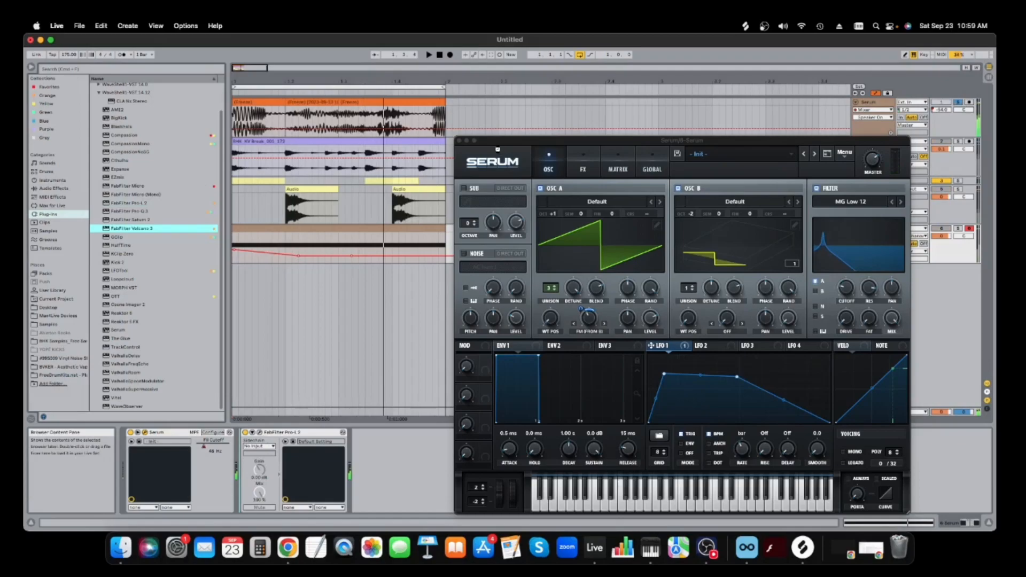
pyautogui.doubleClick(483, 227)
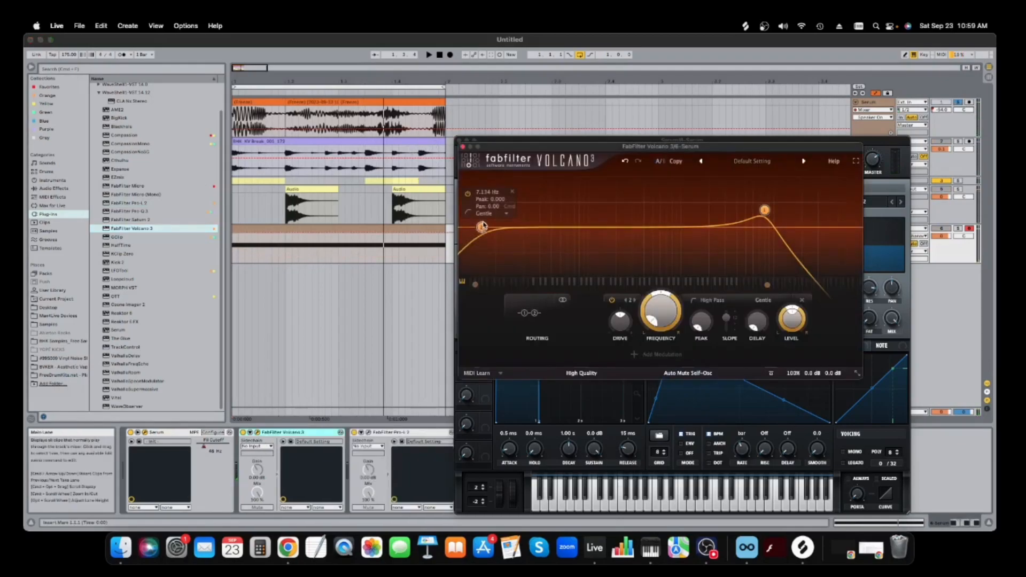
pyautogui.press('space')
pyautogui.moveTo(483, 230); pyautogui.dragTo(603, 233)
pyautogui.press('space')
# - Move Volcano 3 to the upper Serum track, place it before Pro-L 2, and unsolo that track
pyautogui.moveTo(288, 433); pyautogui.dragTo(807, 135)
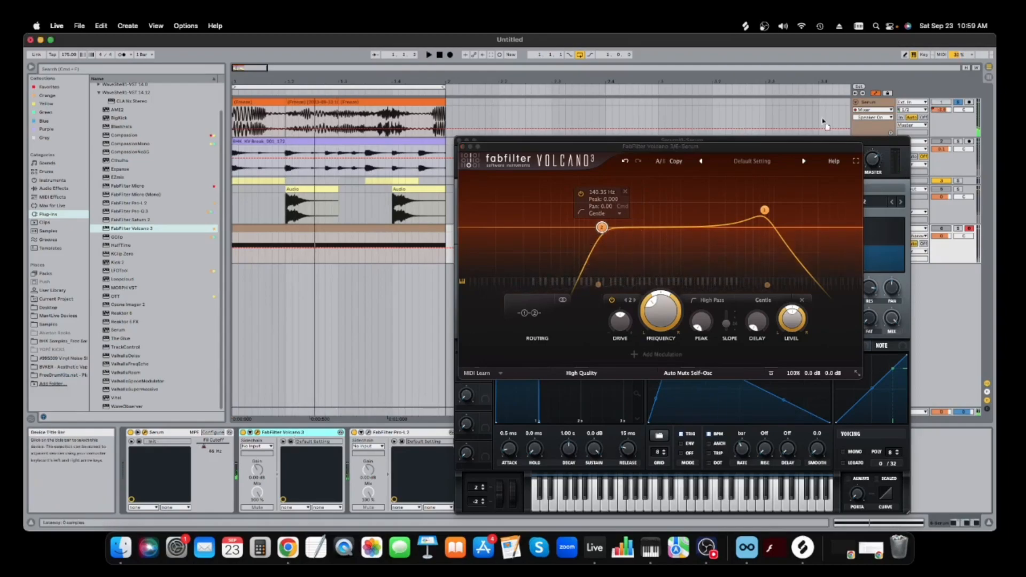
pyautogui.moveTo(879, 111); pyautogui.dragTo(880, 112)
pyautogui.press('space')
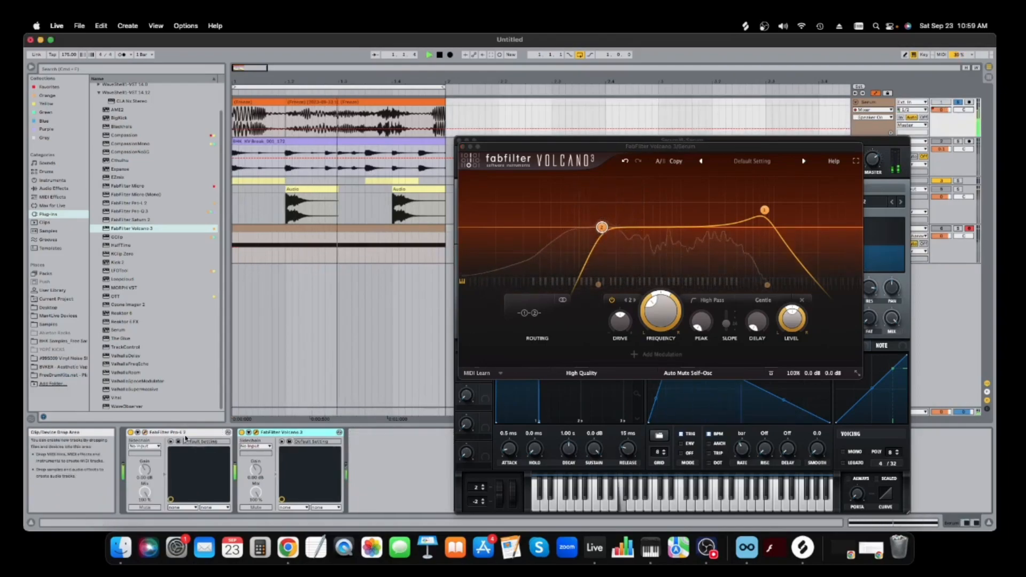
pyautogui.moveTo(368, 451); pyautogui.dragTo(369, 451)
pyautogui.press('space')
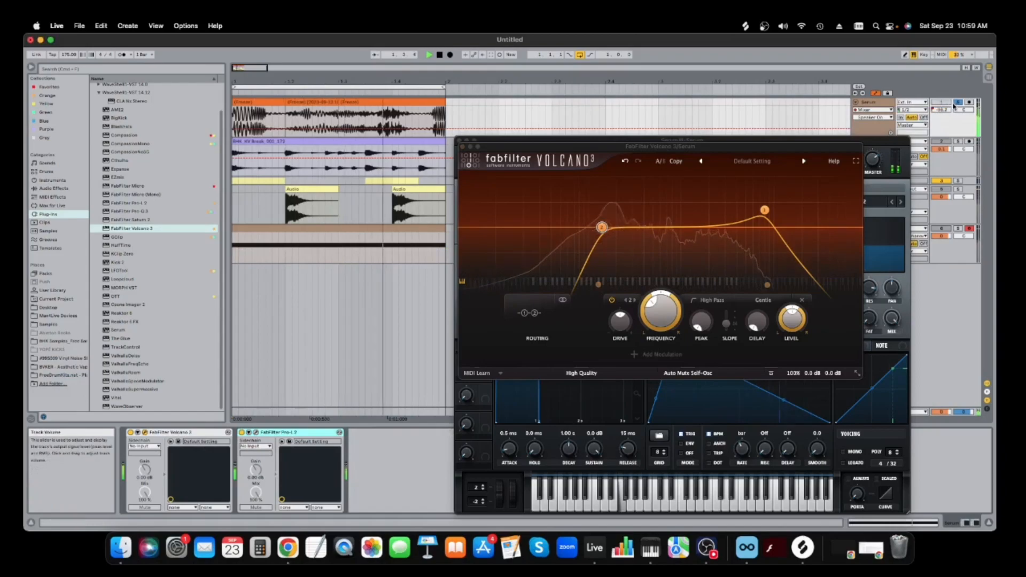
pyautogui.click(957, 103)
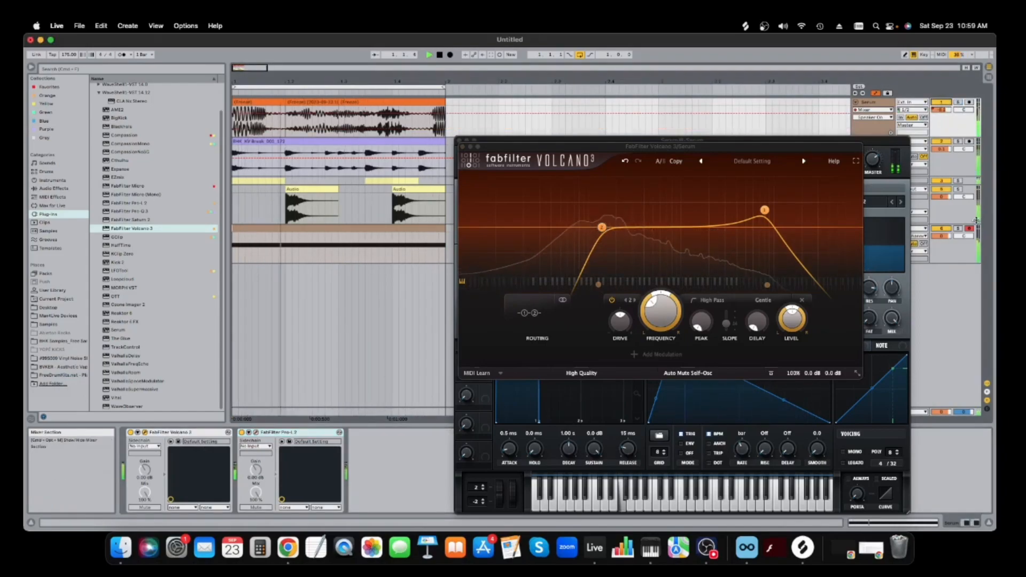
# - Bring the new bass track's Serum window forward and compare that track with the upper Serum track using solo and mute
pyautogui.click(958, 230)
pyautogui.click(898, 145)
pyautogui.click(936, 105)
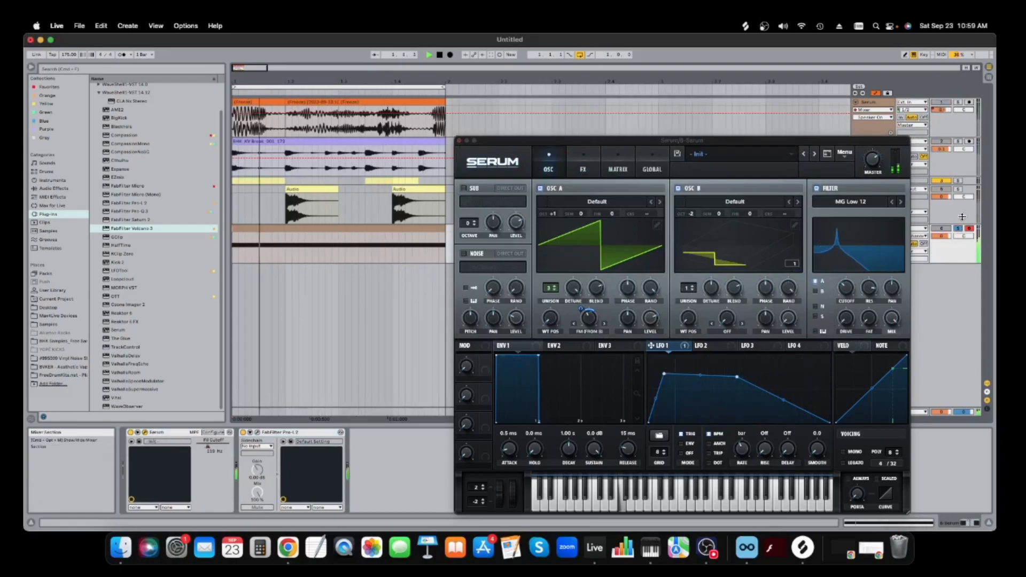
pyautogui.click(936, 104)
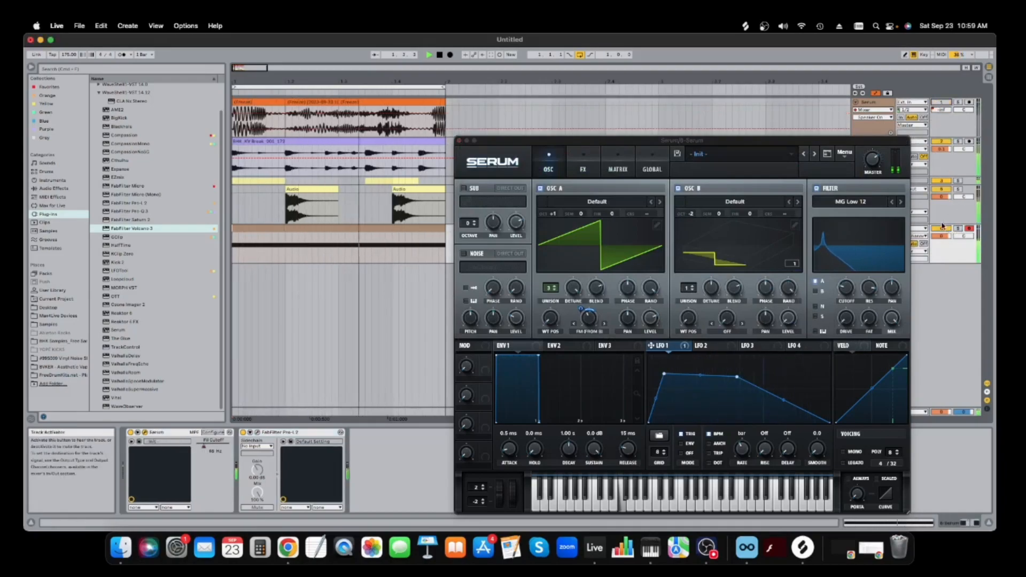
# - Reposition the Serum window and raise the filter's Fat amount to about 21%
pyautogui.moveTo(836, 141); pyautogui.dragTo(803, 131)
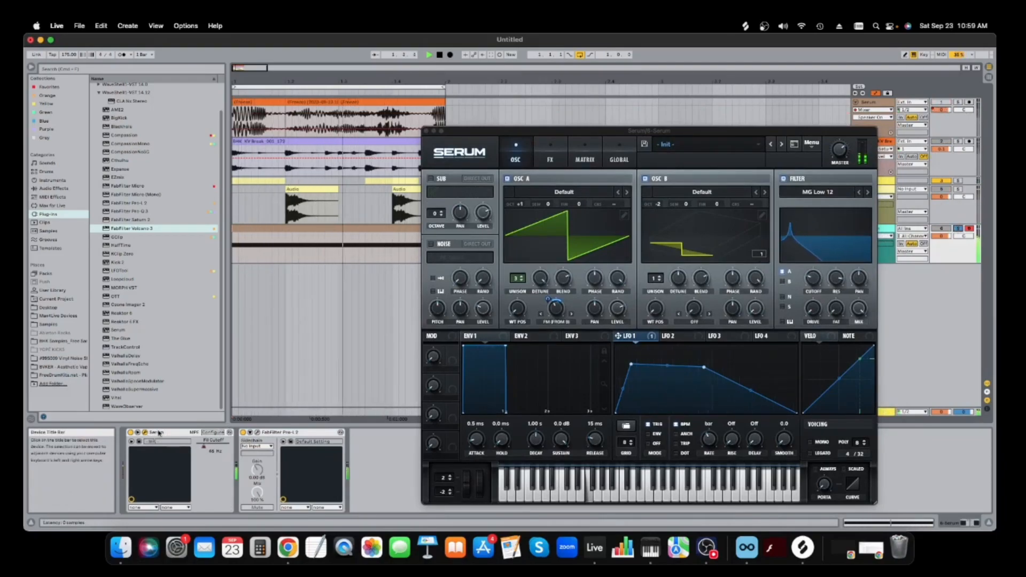
pyautogui.click(842, 275)
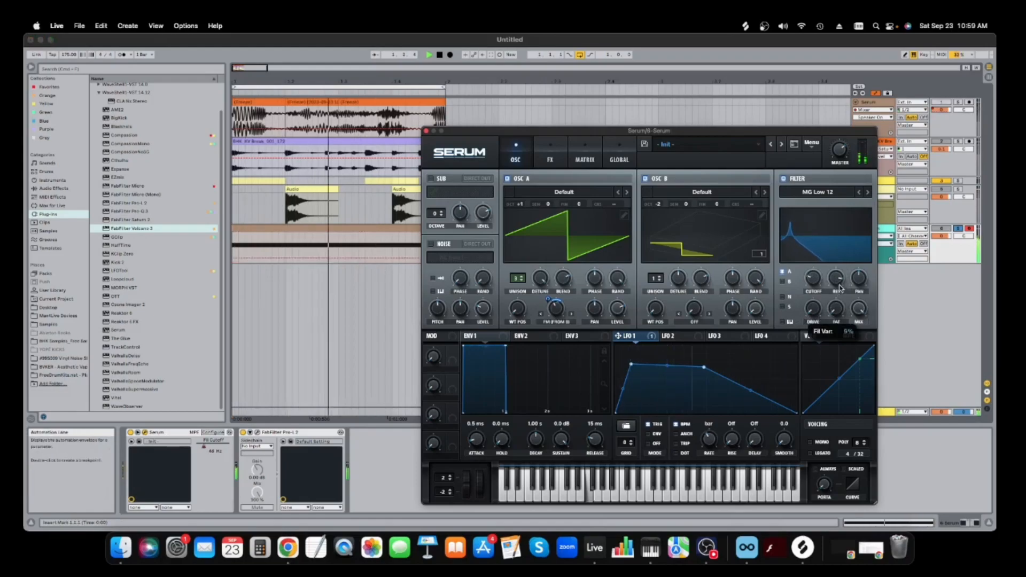
pyautogui.moveTo(835, 315)
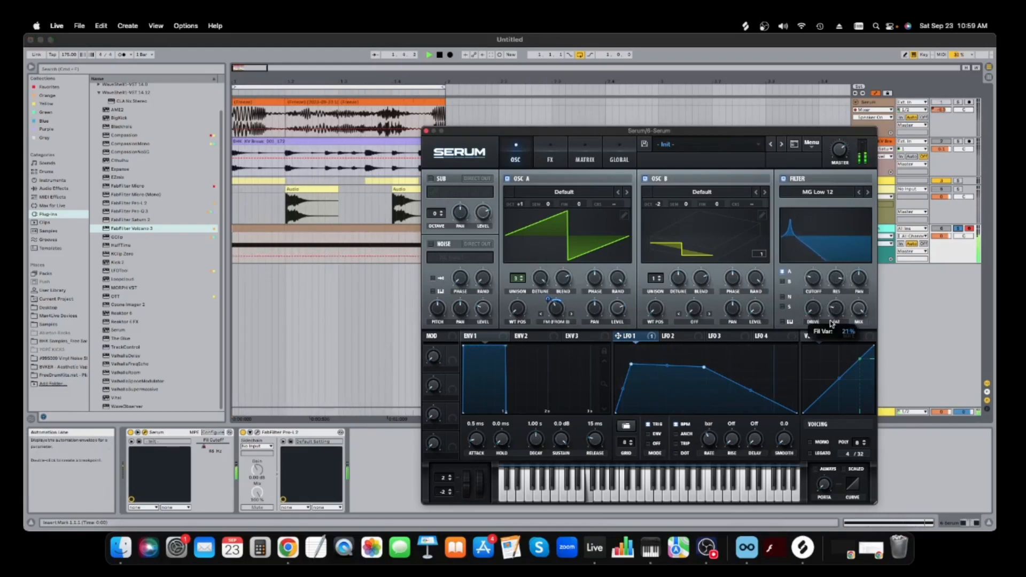
pyautogui.moveTo(556, 320)
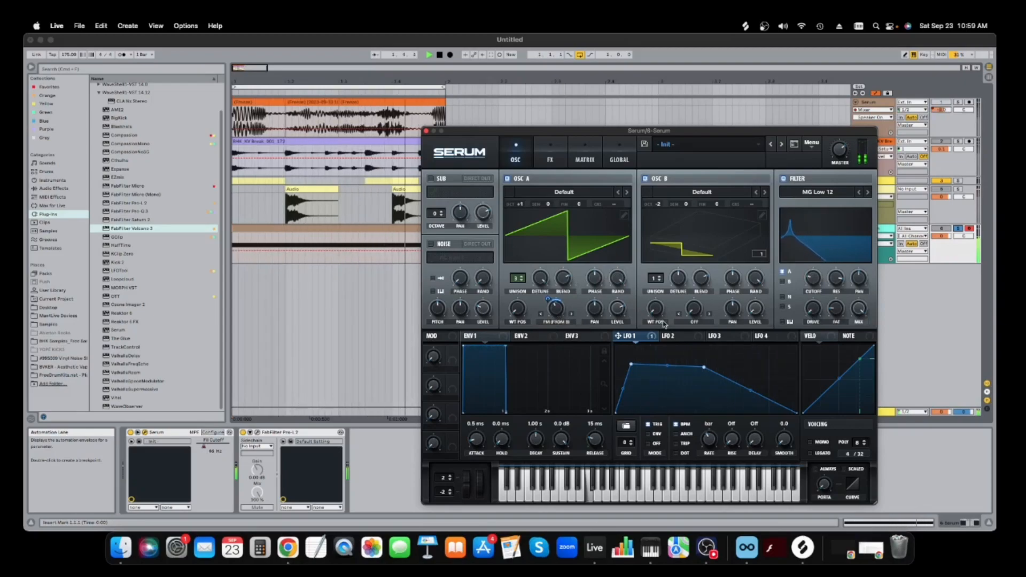
# - Switch LFO 2 to Trig mode, turn its shape into a falling ramp, and adjust its rate
pyautogui.click(672, 335)
pyautogui.click(665, 424)
pyautogui.moveTo(705, 346); pyautogui.dragTo(615, 346)
pyautogui.click(676, 424)
pyautogui.click(678, 434)
pyautogui.moveTo(708, 442); pyautogui.dragTo(707, 469)
# - Add a zero-level point to LFO 2 for a short, steeply curved decay and set its rate to 1/2
pyautogui.doubleClick(678, 408)
pyautogui.moveTo(678, 409); pyautogui.dragTo(676, 414)
pyautogui.moveTo(645, 380); pyautogui.dragTo(654, 392)
pyautogui.moveTo(709, 439); pyautogui.dragTo(721, 417)
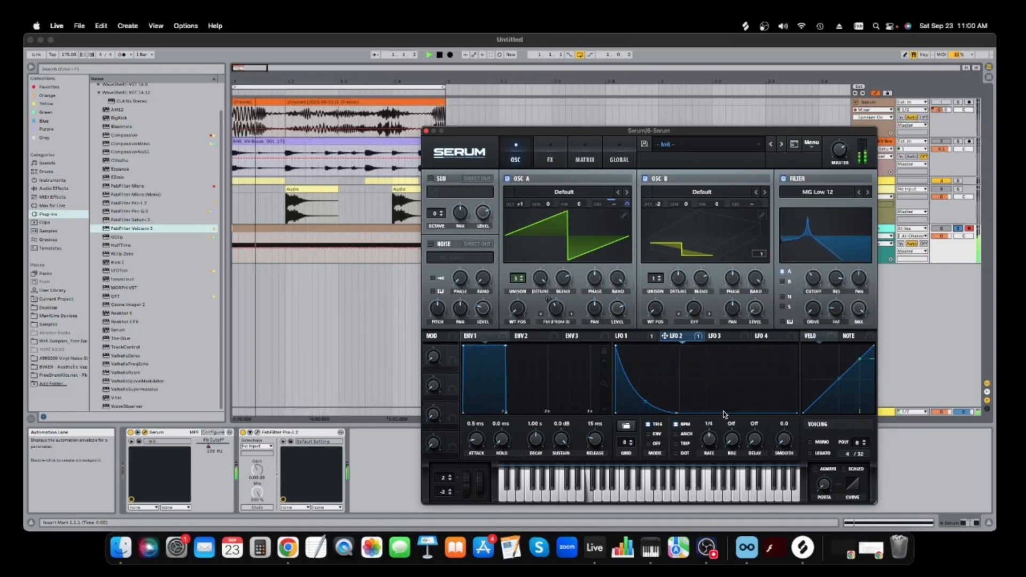
pyautogui.moveTo(674, 413); pyautogui.dragTo(650, 416)
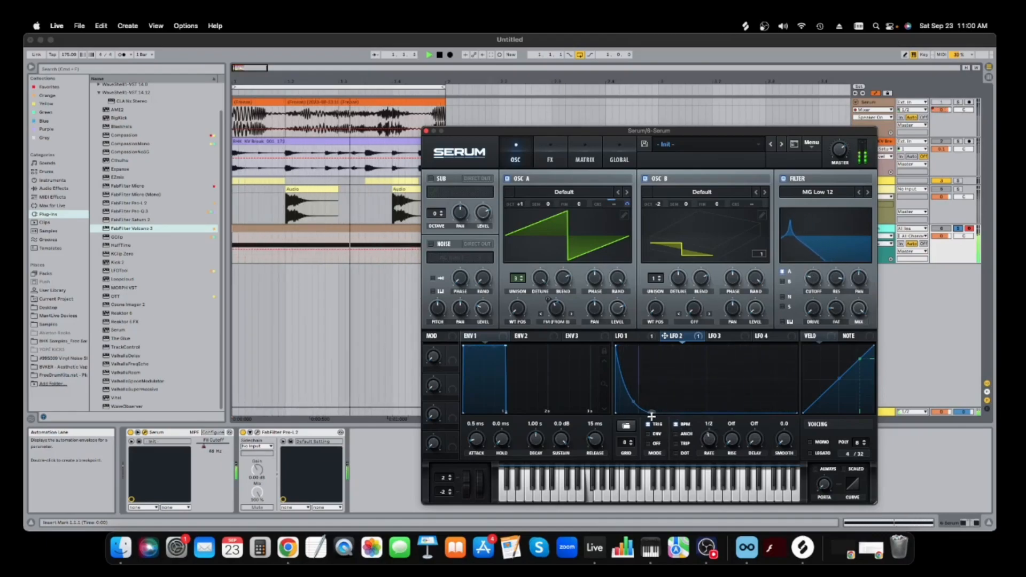
# - Enable Serum's EQ effect, boost its high band, and modulate the high band's frequency with LFO 3
pyautogui.click(549, 155)
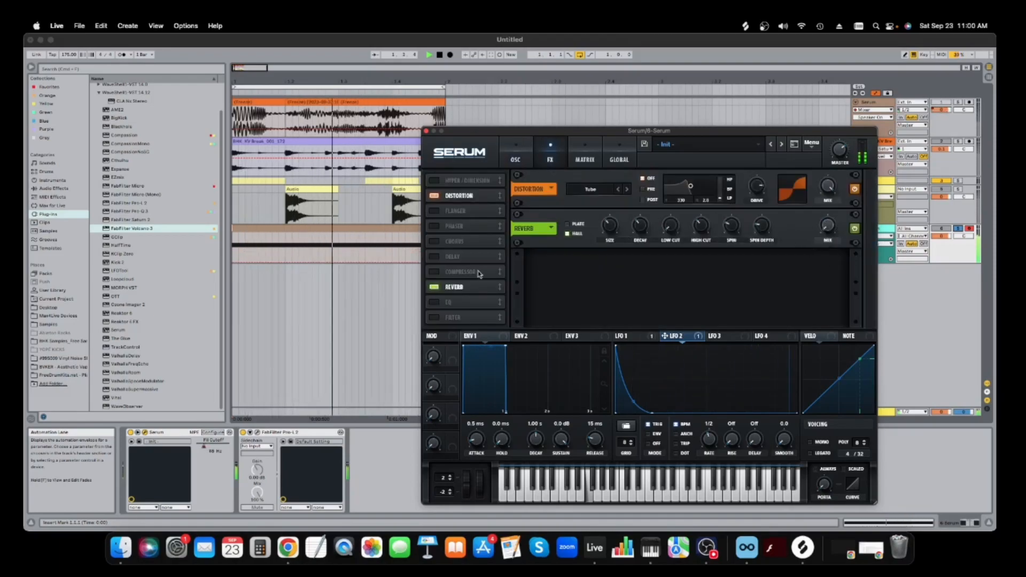
pyautogui.click(434, 302)
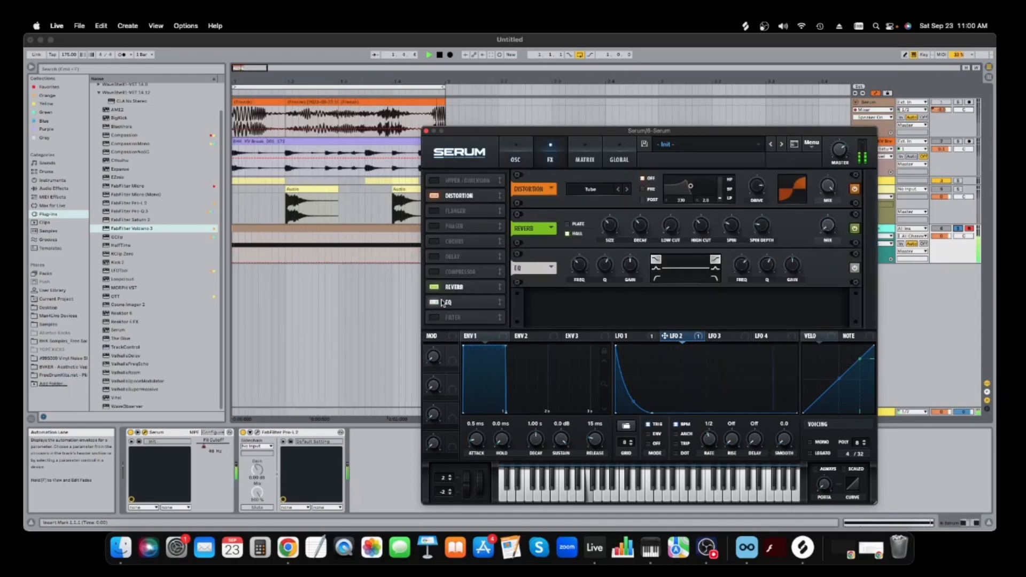
pyautogui.moveTo(799, 265); pyautogui.dragTo(800, 247)
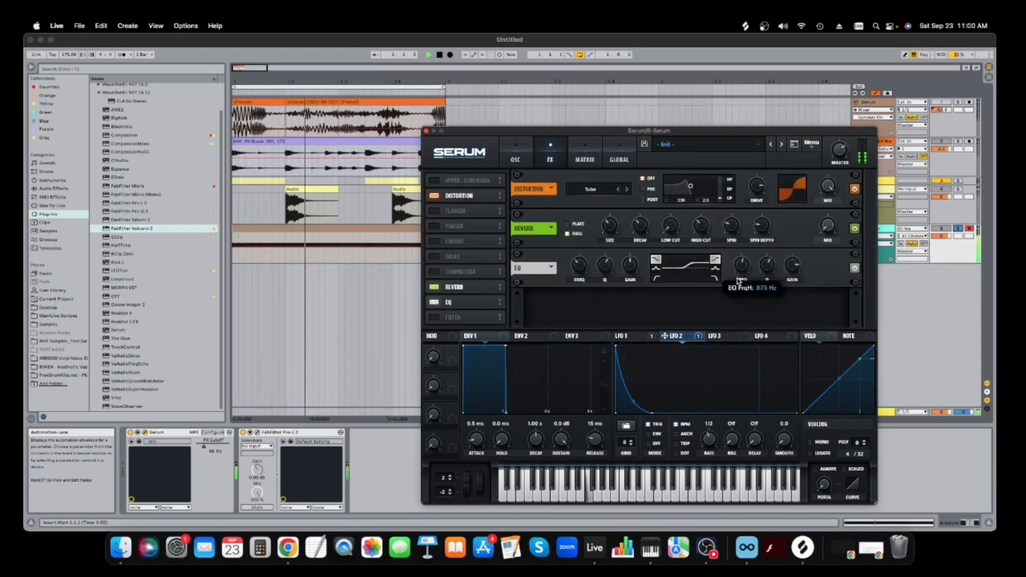
pyautogui.moveTo(718, 335); pyautogui.dragTo(741, 266)
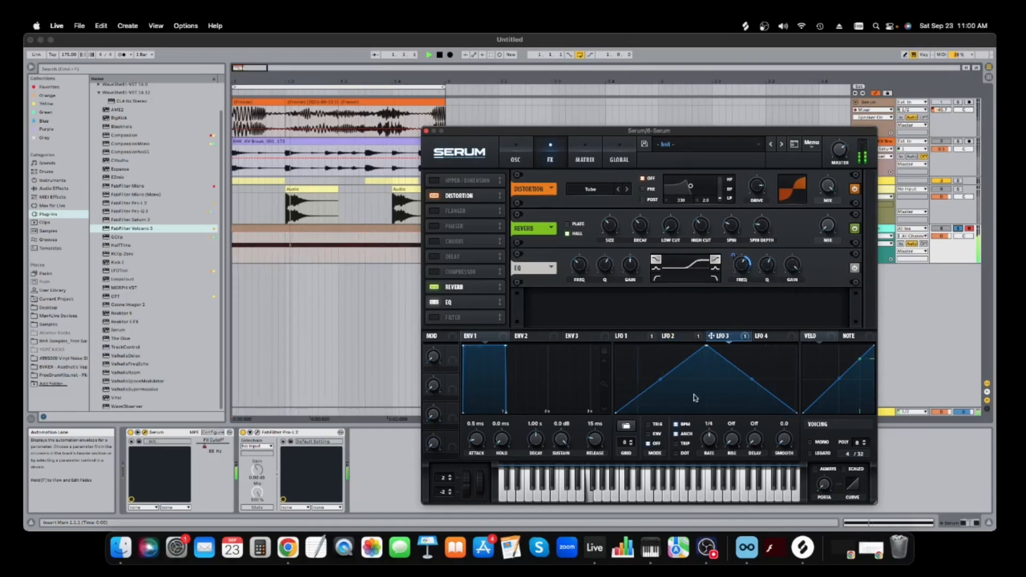
# - Set LFO 3 to Trig mode with a falling ramp and a one-bar rate, and fine-tune the oscillator page's filter cutoff
pyautogui.click(657, 425)
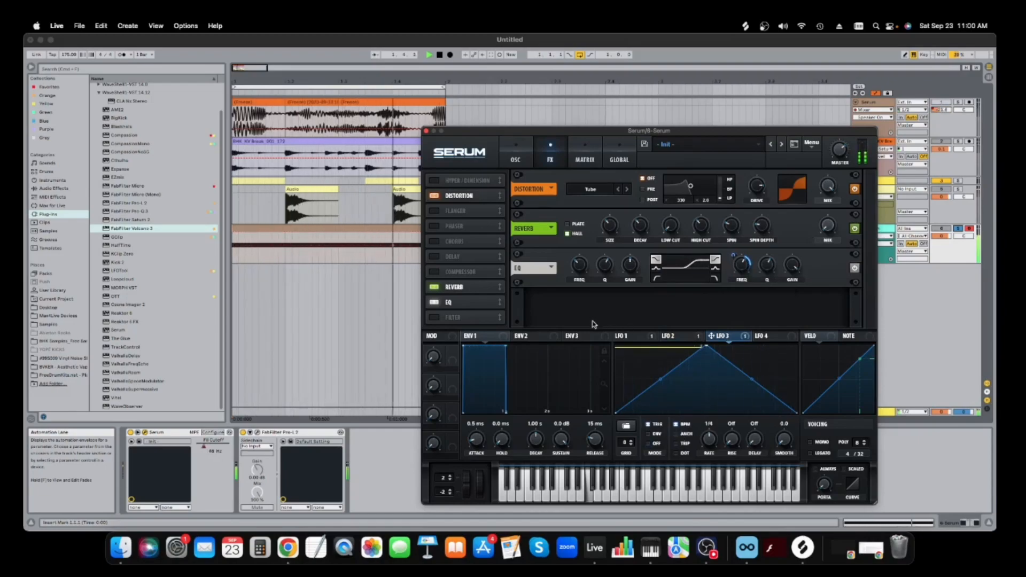
pyautogui.moveTo(706, 349); pyautogui.dragTo(615, 347)
pyautogui.moveTo(708, 448); pyautogui.dragTo(707, 443)
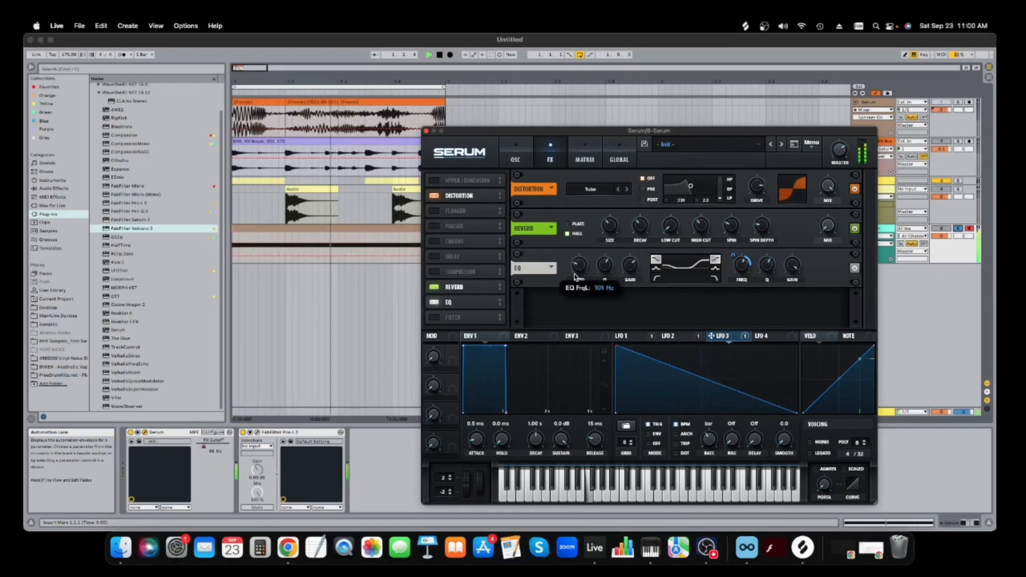
pyautogui.click(515, 155)
pyautogui.moveTo(817, 282); pyautogui.dragTo(819, 279)
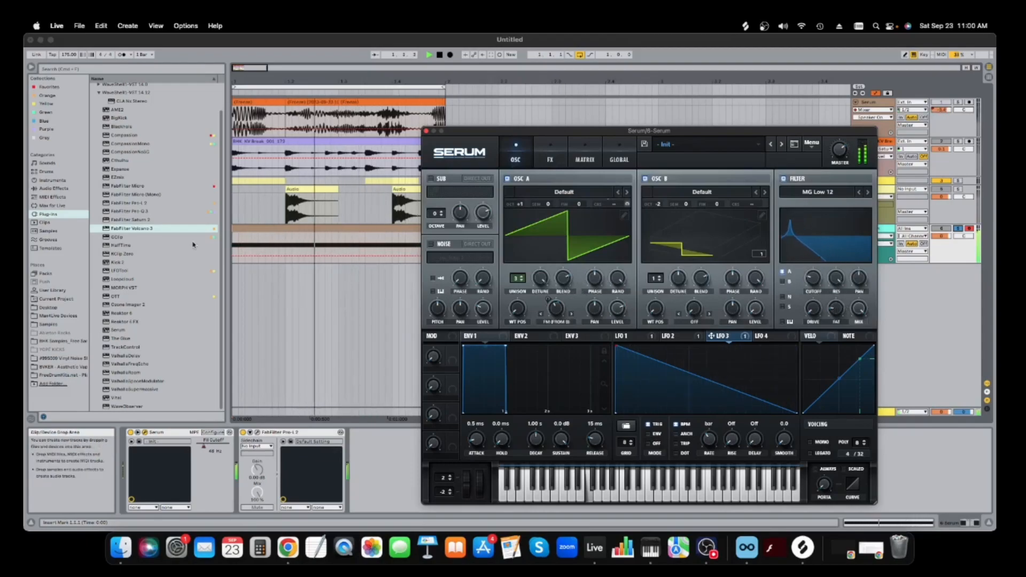
# - Insert the Utility audio effect between Serum and Pro-L 2 with its width at 0%, and play the loop
pyautogui.click(54, 188)
pyautogui.press('space')
pyautogui.click(114, 189)
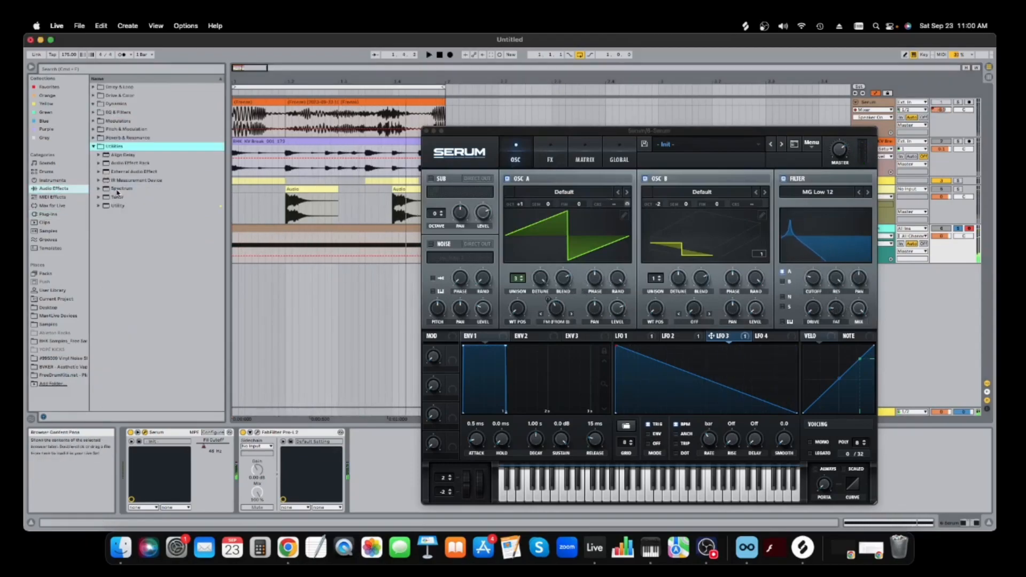
pyautogui.moveTo(118, 208); pyautogui.dragTo(253, 459)
pyautogui.press('space')
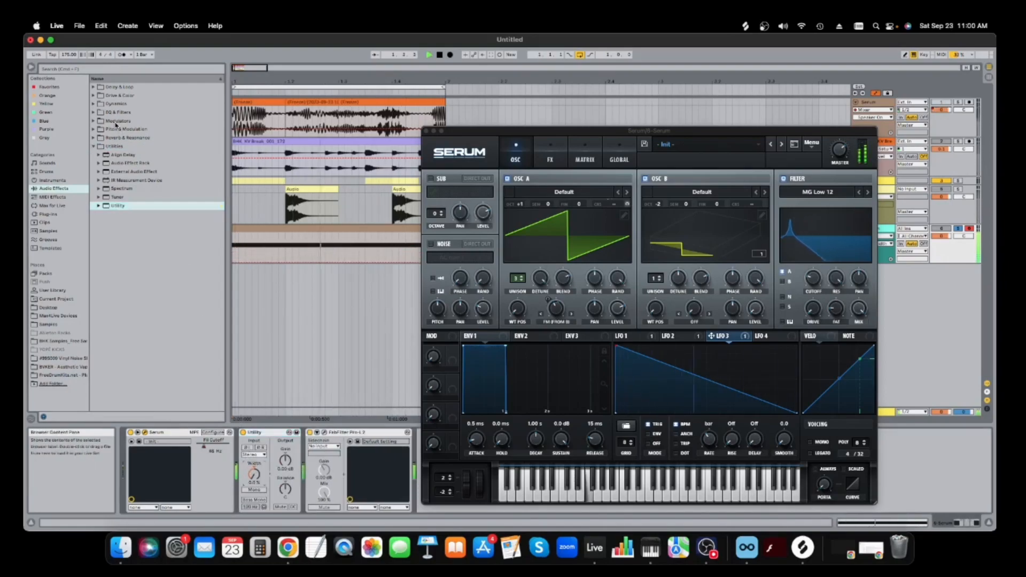
# - Insert the Amp audio effect between Utility and Pro-L 2 and set its Dry/Wet to 0%
pyautogui.click(119, 95)
pyautogui.moveTo(117, 105); pyautogui.dragTo(353, 478)
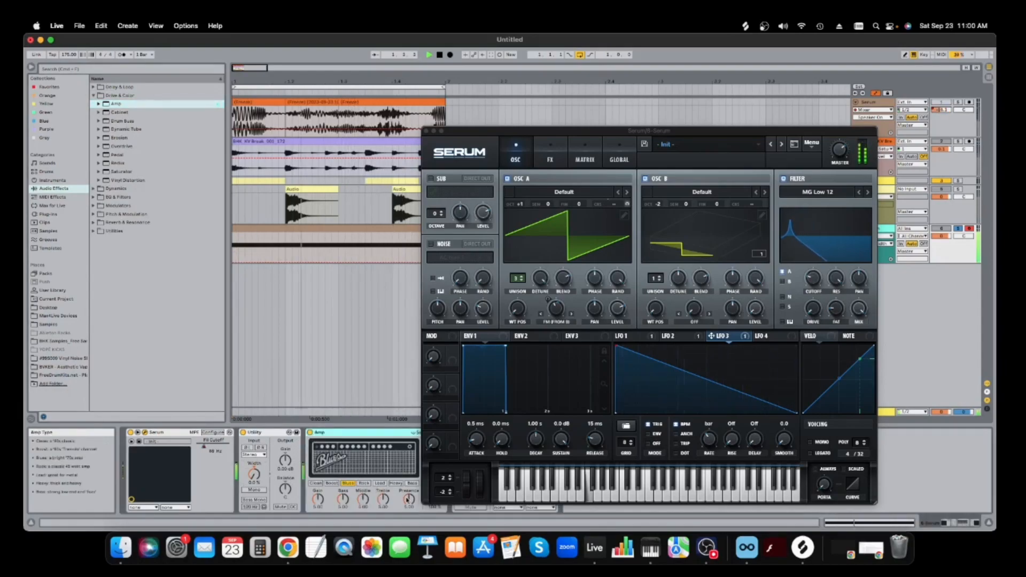
pyautogui.click(425, 131)
pyautogui.moveTo(434, 500); pyautogui.dragTo(434, 545)
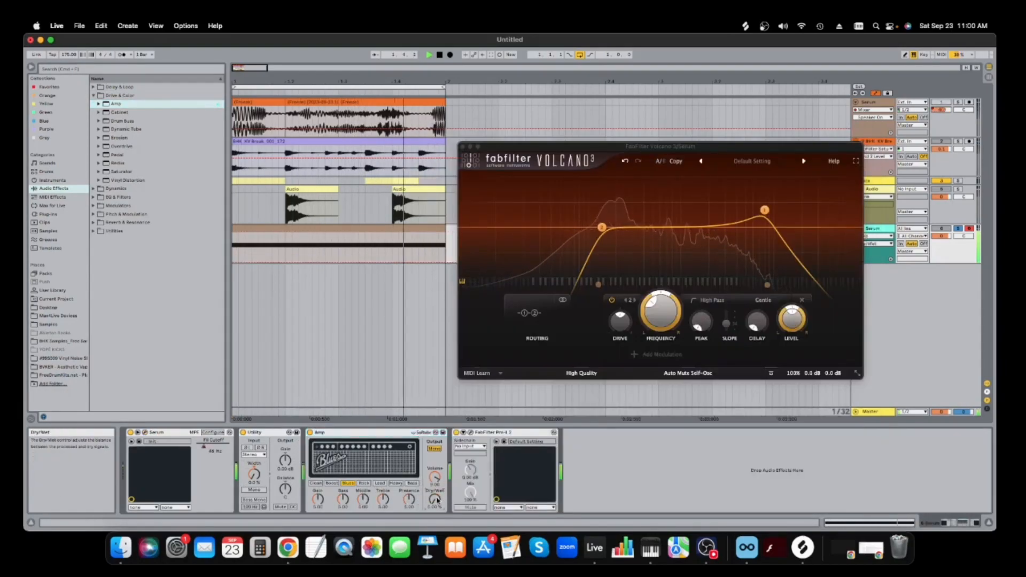
# - Automate Amp's Dry/Wet to ramp up to 100% at the loop's start, hold until beat 1.2, and fall back to zero
pyautogui.click(234, 262)
pyautogui.moveTo(245, 263); pyautogui.dragTo(294, 233)
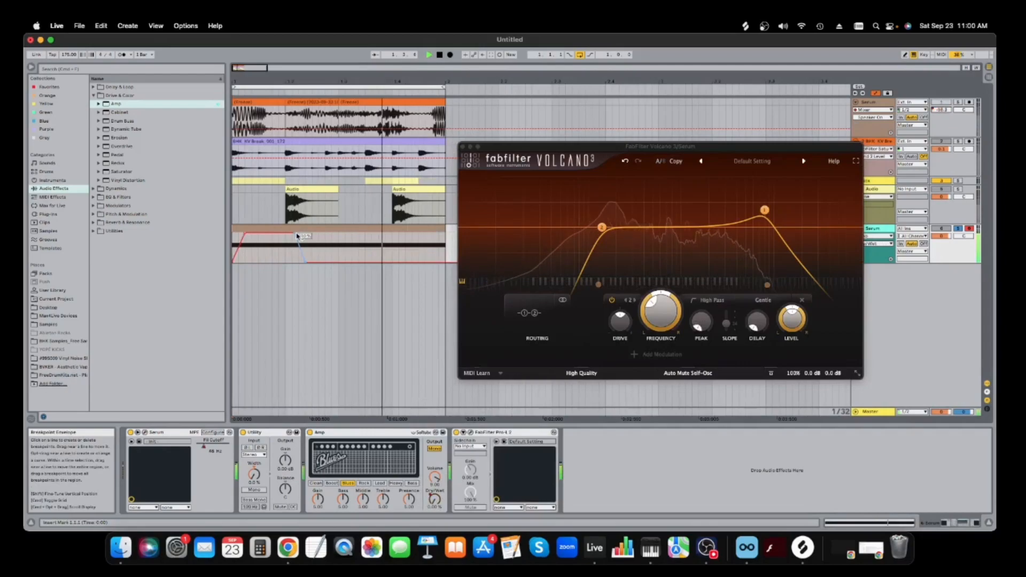
pyautogui.moveTo(288, 232); pyautogui.dragTo(286, 232)
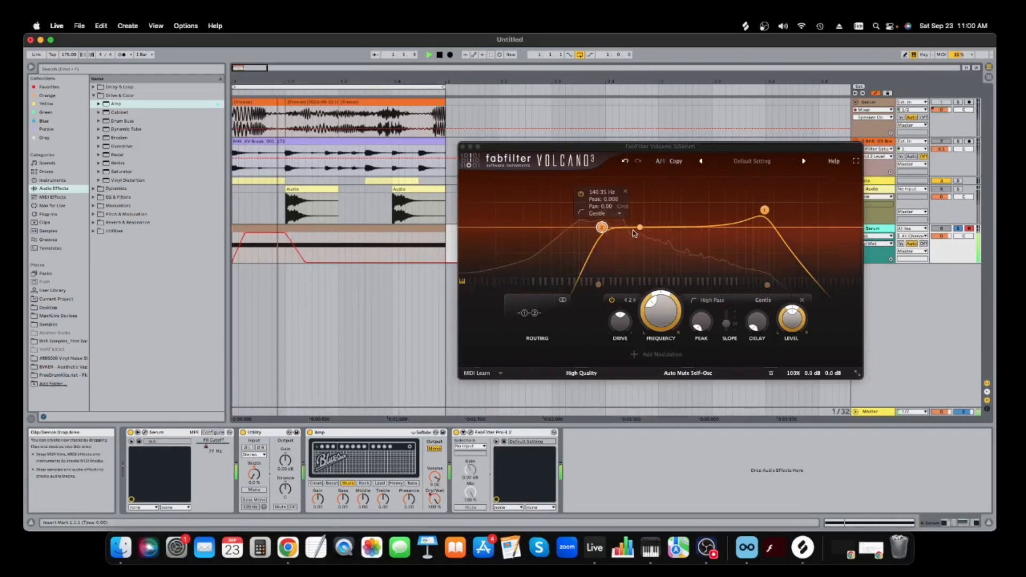
# - Nudge Volcano 3's high-pass frequency slightly higher, audition the top Serum track soloed and in the mix, and close Volcano 3
pyautogui.moveTo(608, 233)
pyautogui.mouseDown()
pyautogui.moveTo(631, 222)
pyautogui.moveTo(609, 231)
pyautogui.mouseUp()
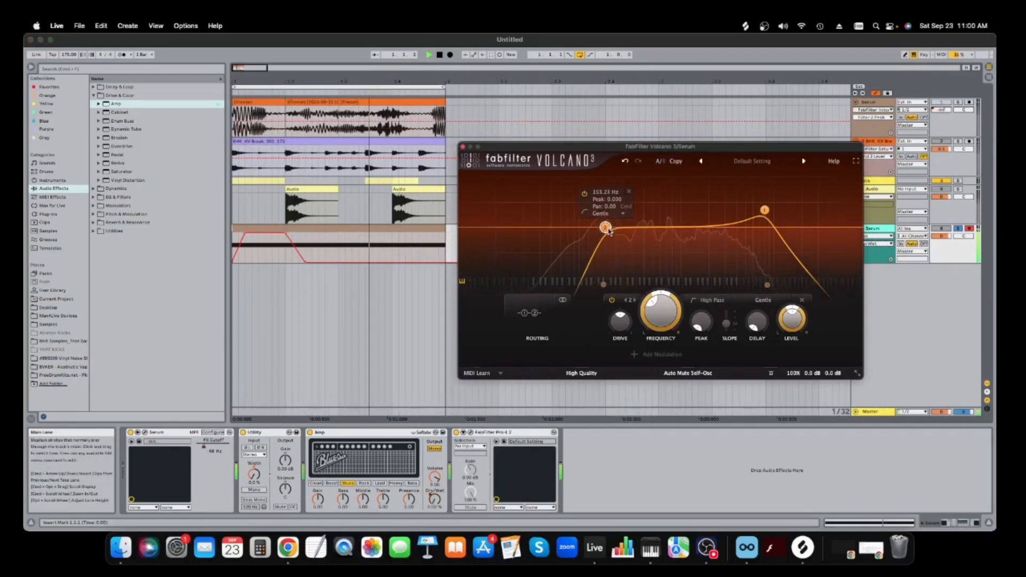
pyautogui.click(948, 103)
pyautogui.click(948, 103)
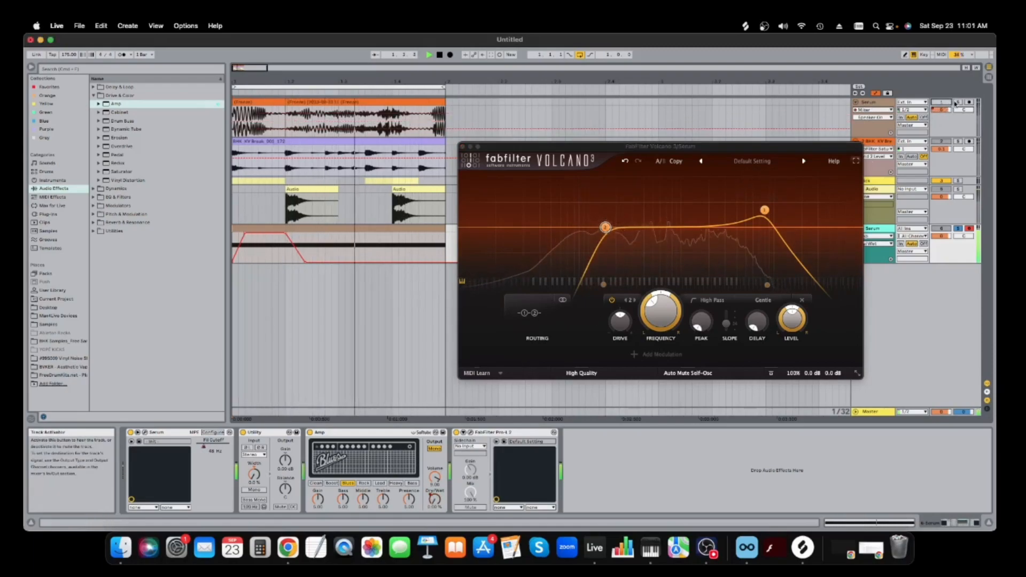
pyautogui.click(957, 102)
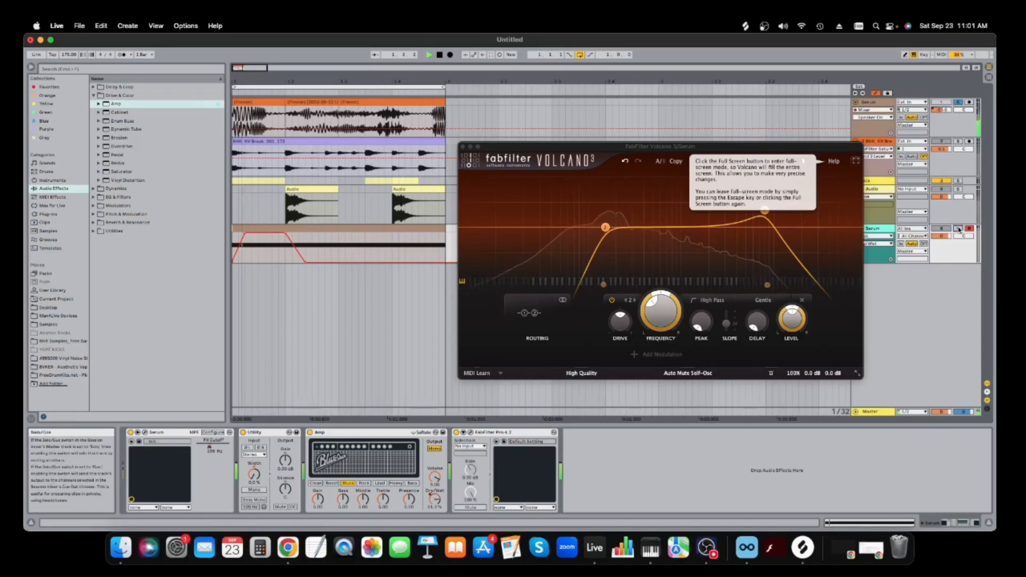
pyautogui.click(942, 107)
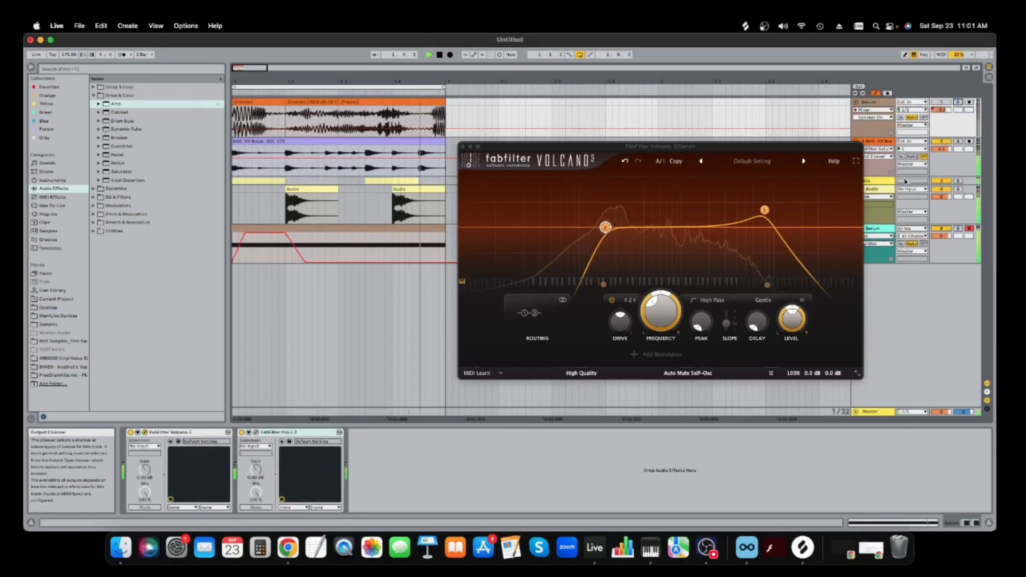
pyautogui.click(462, 148)
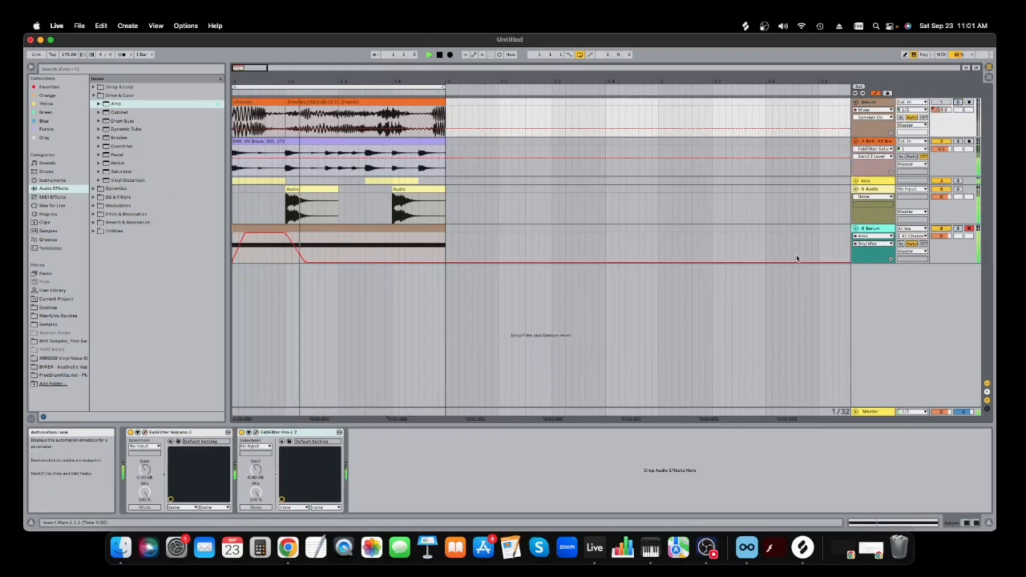
# - Show the lower Serum track's volume automation and draw a short fade-in from silence at the loop's start
pyautogui.rightClick(938, 235)
pyautogui.click(927, 241)
pyautogui.click(254, 238)
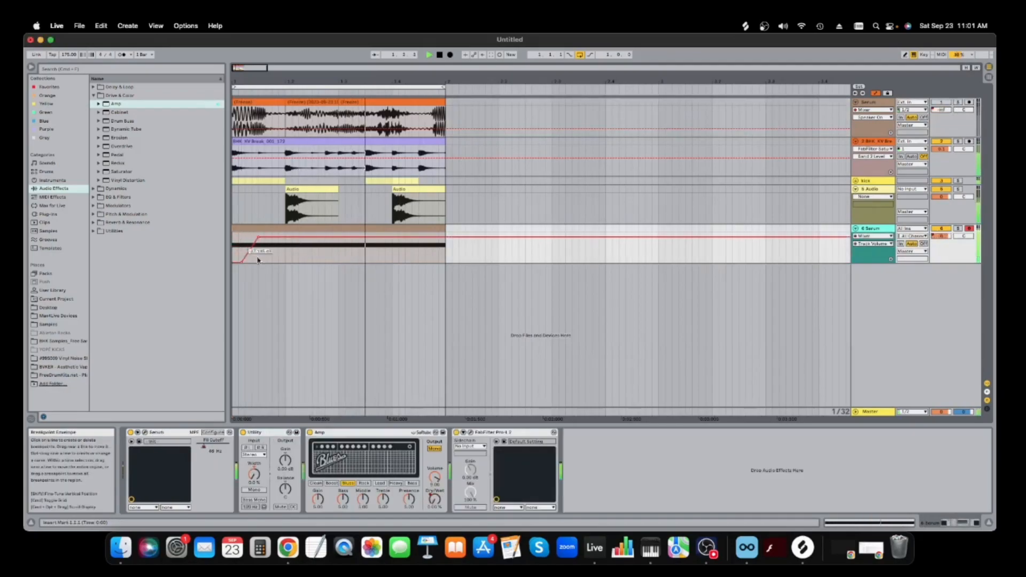
pyautogui.press('space')
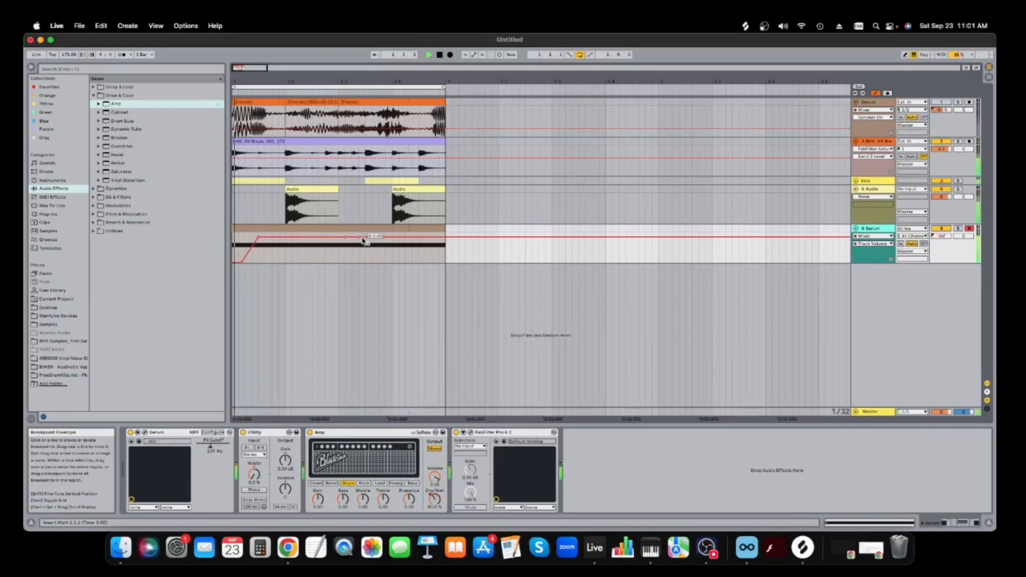
# - Automate the lower Serum track's volume to drop abruptly to -inf dB just before beat 1.3.3 and ramp back up by beat 1.4
pyautogui.moveTo(371, 261); pyautogui.dragTo(365, 260)
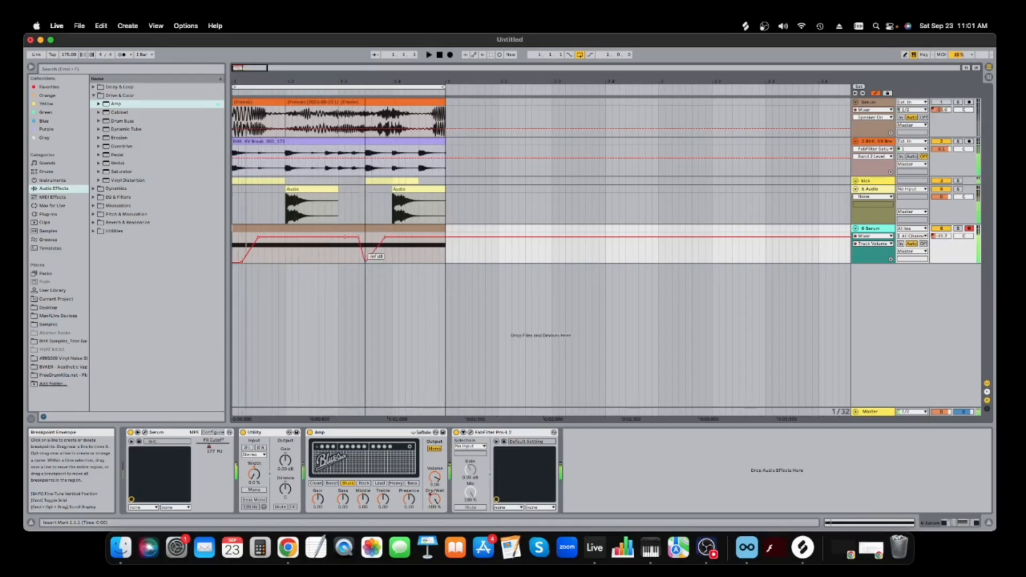
pyautogui.click(384, 237)
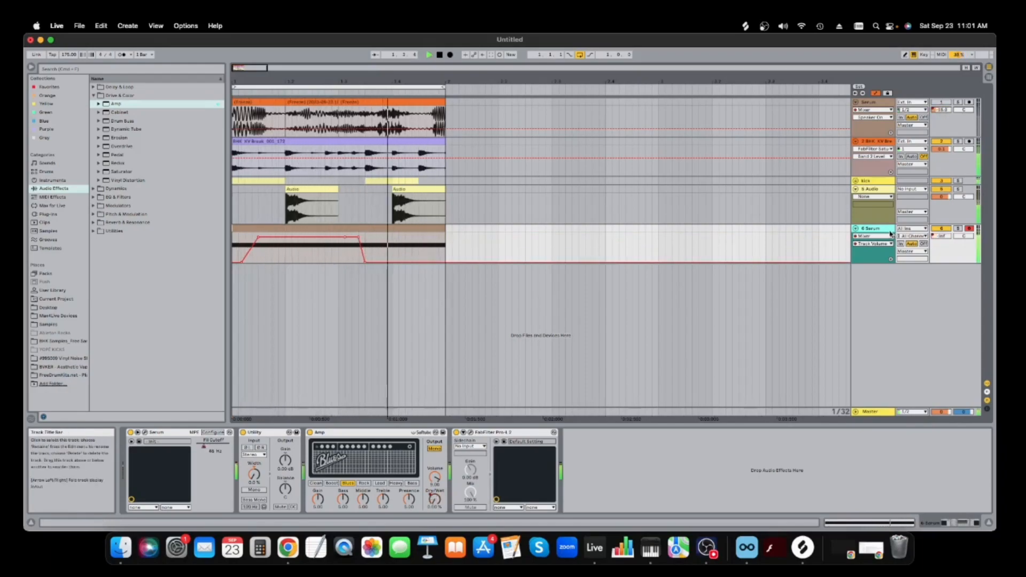
pyautogui.press('space')
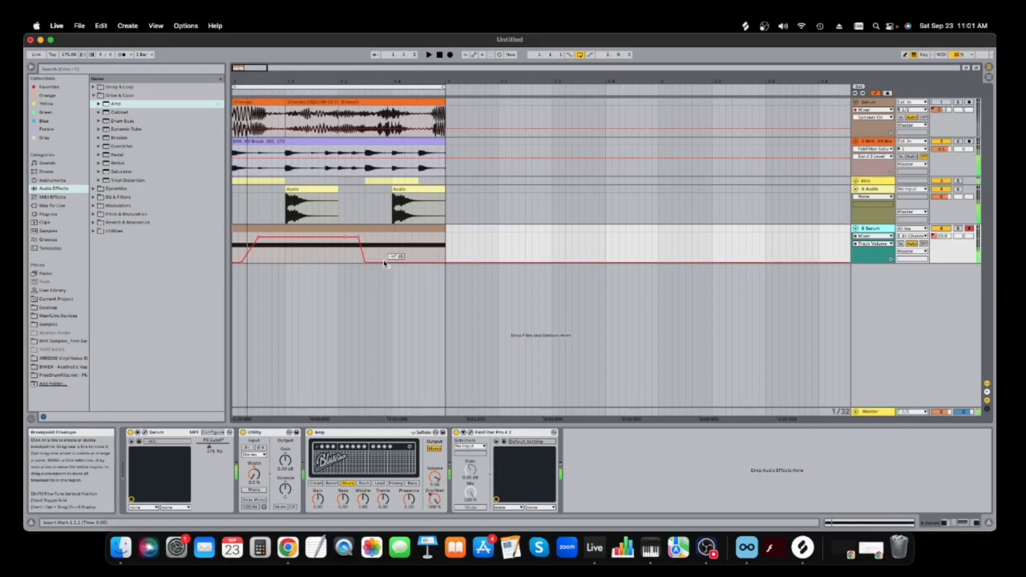
pyautogui.moveTo(391, 263); pyautogui.dragTo(395, 236)
pyautogui.press('space')
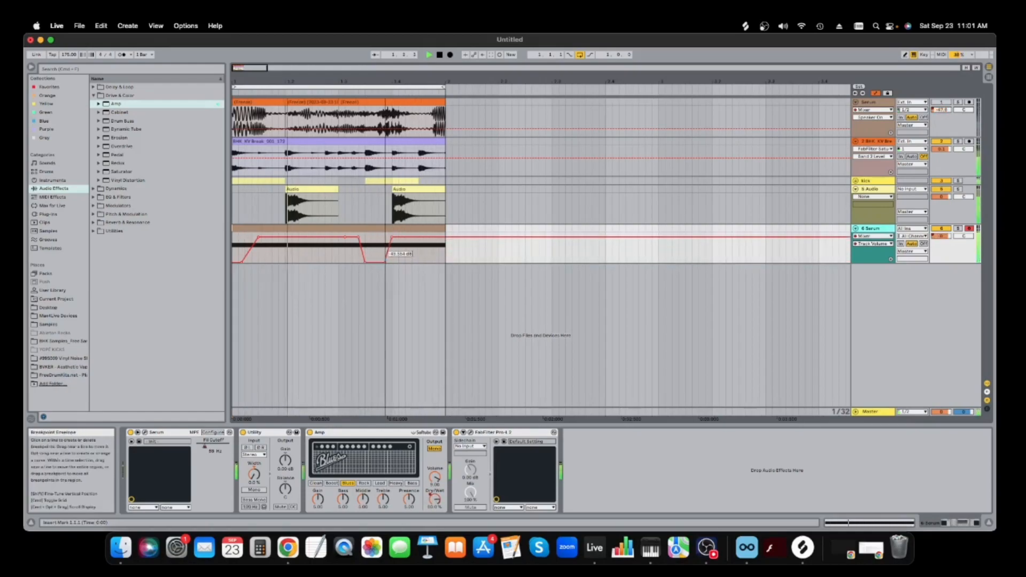
pyautogui.moveTo(385, 262); pyautogui.dragTo(359, 262)
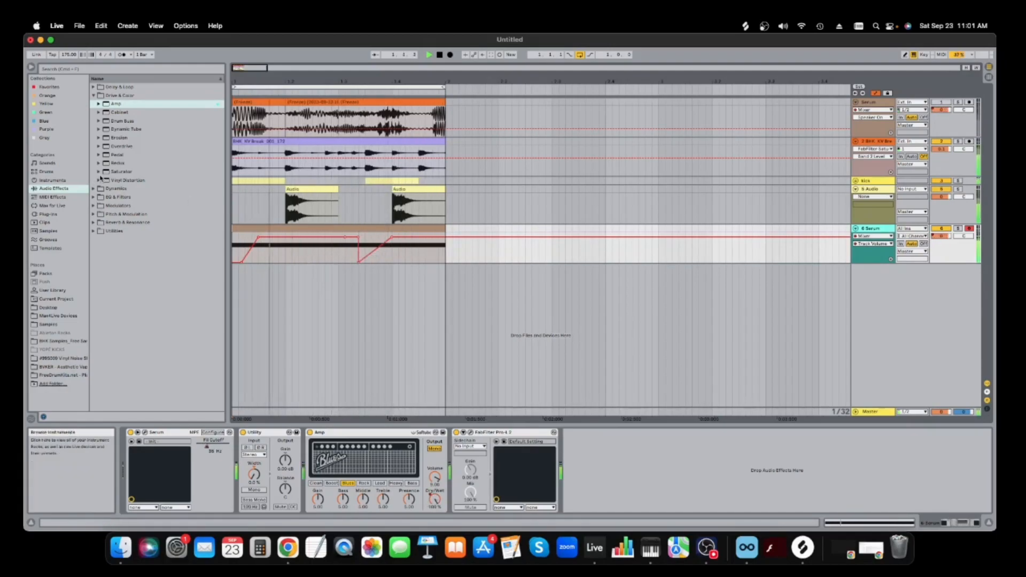
# - Insert FabFilter Saturn 2 between Amp and Pro-L 2, split off a high band, and raise its level
pyautogui.click(55, 214)
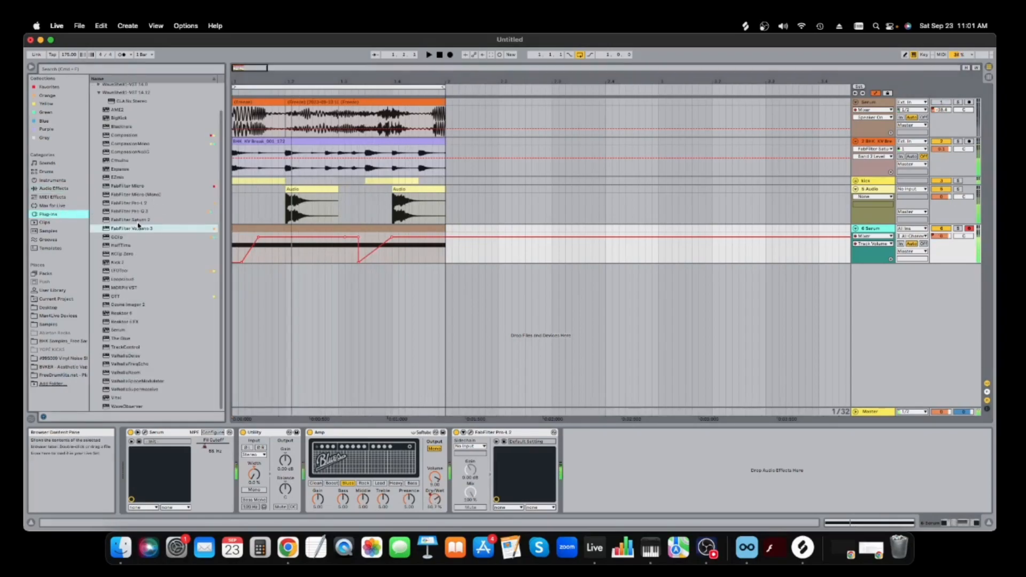
pyautogui.moveTo(140, 219); pyautogui.dragTo(454, 441)
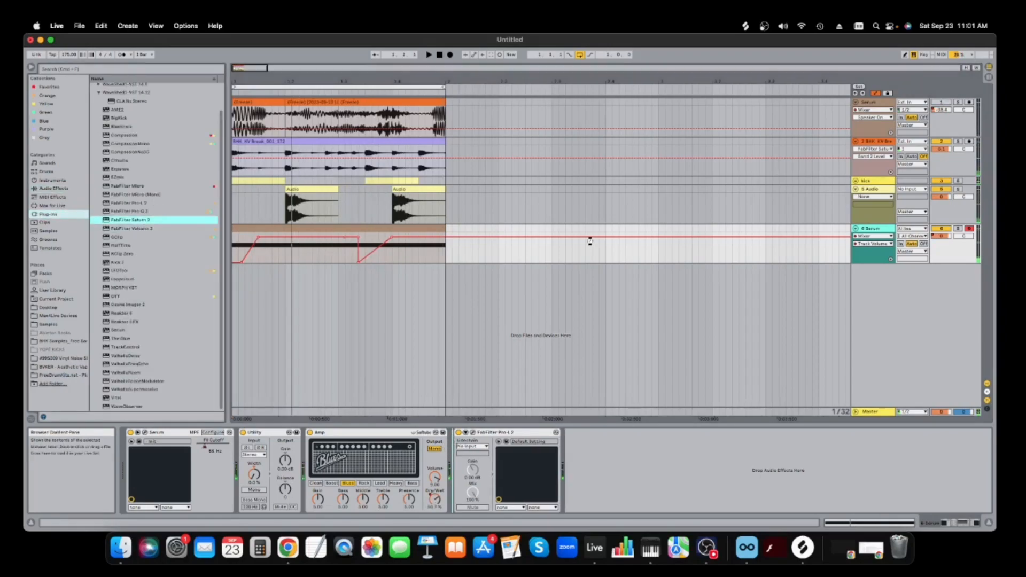
pyautogui.click(668, 168)
pyautogui.moveTo(752, 216); pyautogui.dragTo(764, 194)
pyautogui.press('space')
pyautogui.press('space')
# - Split off a low band in Saturn 2, raise its level, and close the plug-in after checking it in the loop
pyautogui.click(520, 170)
pyautogui.moveTo(481, 214)
pyautogui.mouseDown()
pyautogui.moveTo(487, 193)
pyautogui.moveTo(486, 203)
pyautogui.mouseUp()
pyautogui.press('space')
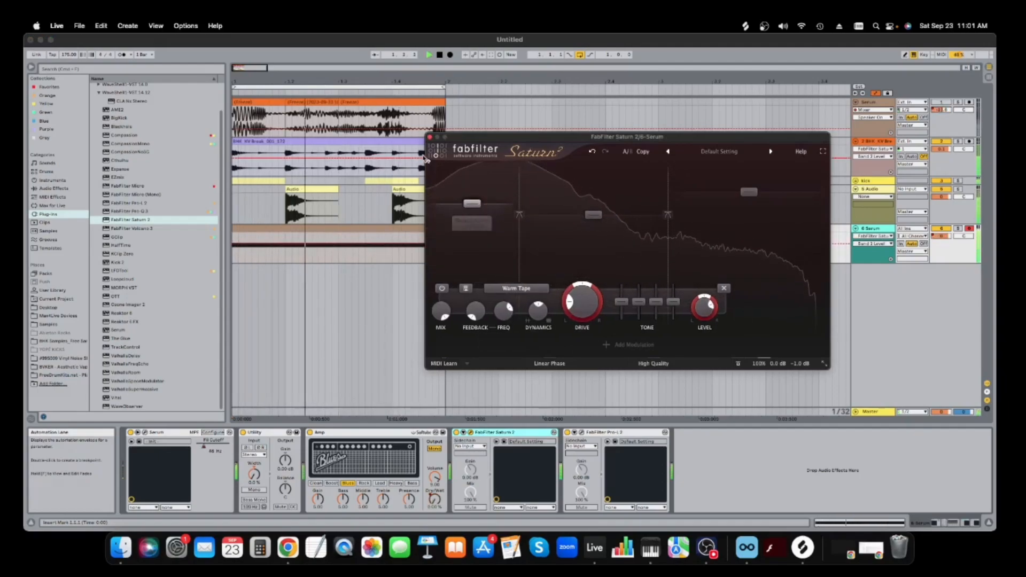
pyautogui.click(429, 138)
pyautogui.press('space')
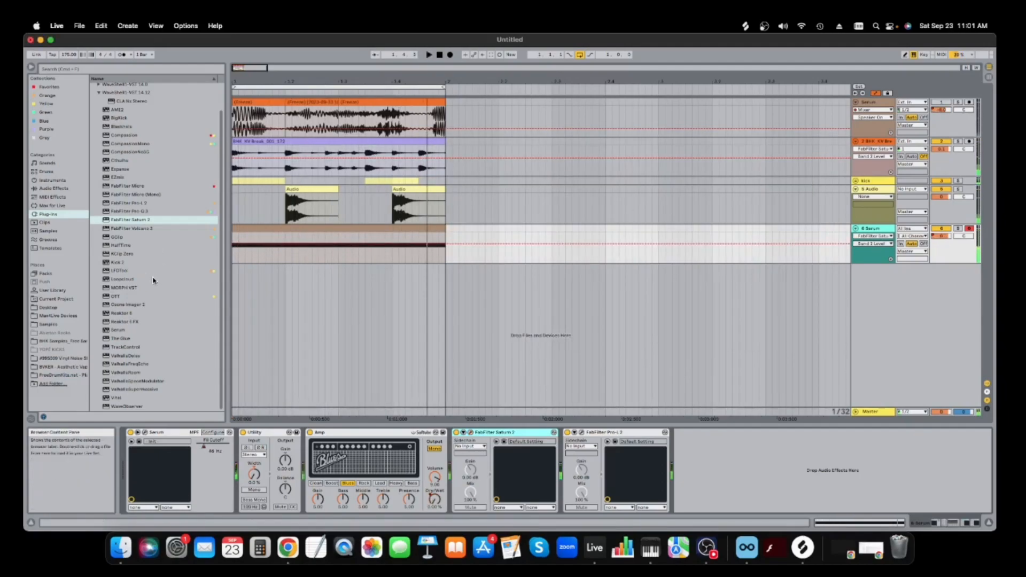
# - Insert LFOTool between Saturn 2 and Pro-L 2, enable its filter, and choose a comb type from the Flanges group
pyautogui.click(120, 271)
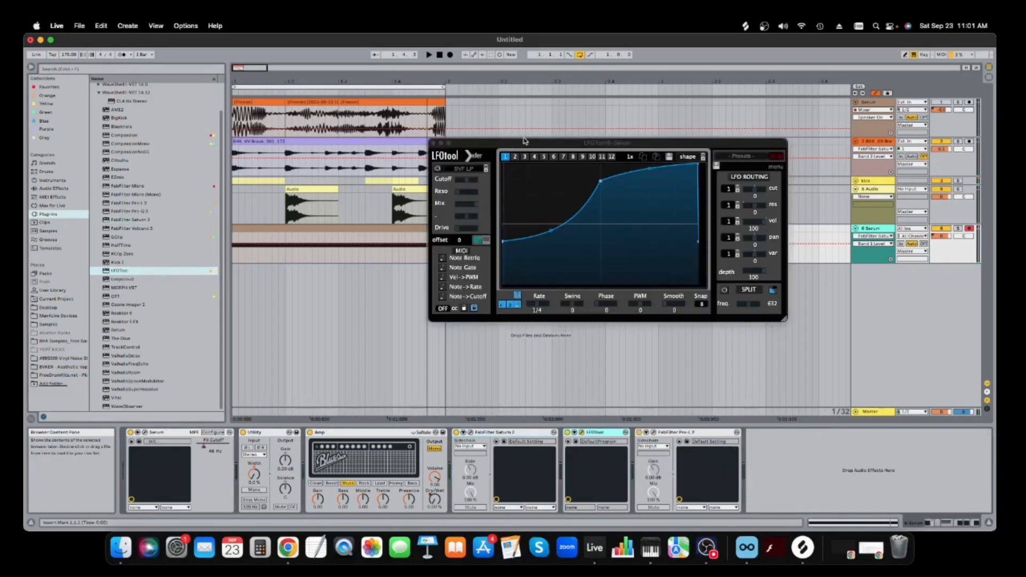
pyautogui.click(437, 169)
pyautogui.click(463, 169)
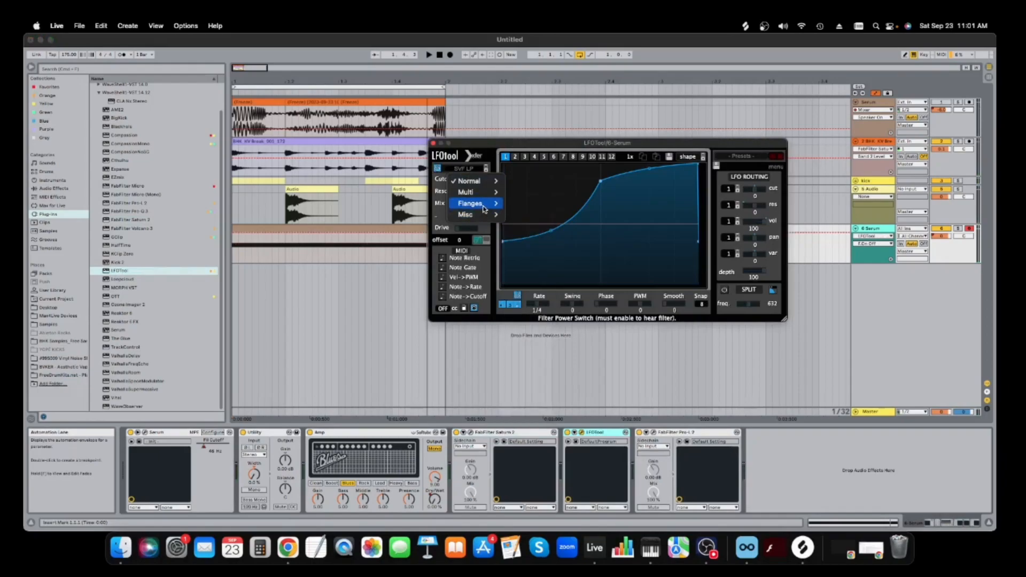
pyautogui.moveTo(480, 204)
pyautogui.click(530, 239)
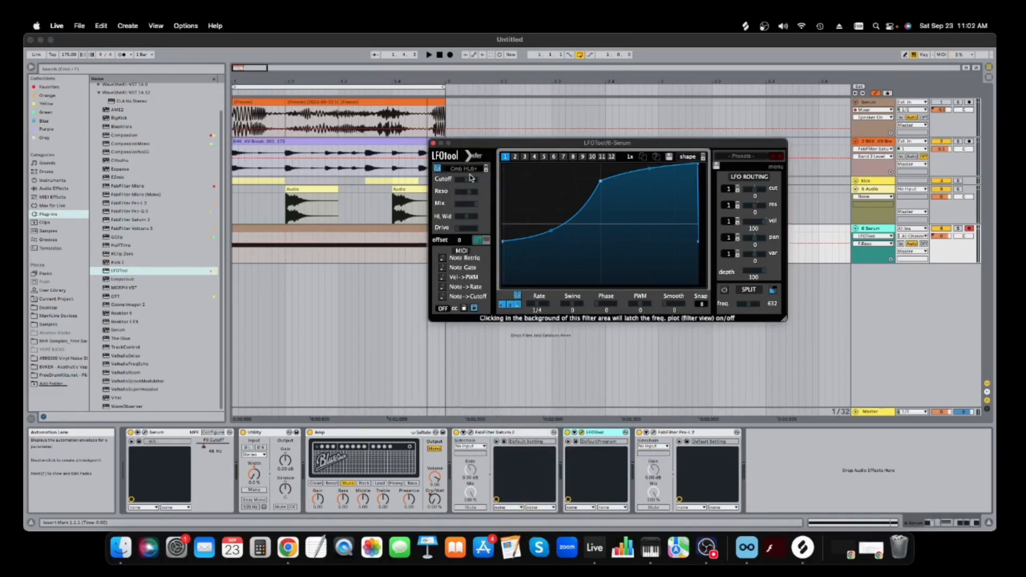
# - Flatten LFOTool's LFO curve to full level during playback and adjust the filter cutoff
pyautogui.press('space')
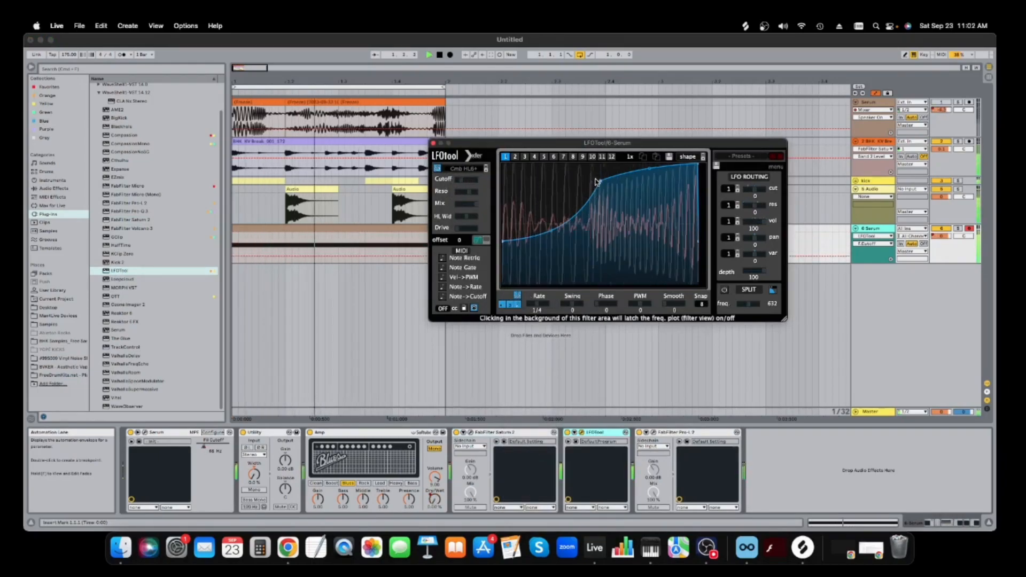
pyautogui.moveTo(601, 181); pyautogui.dragTo(289, 58)
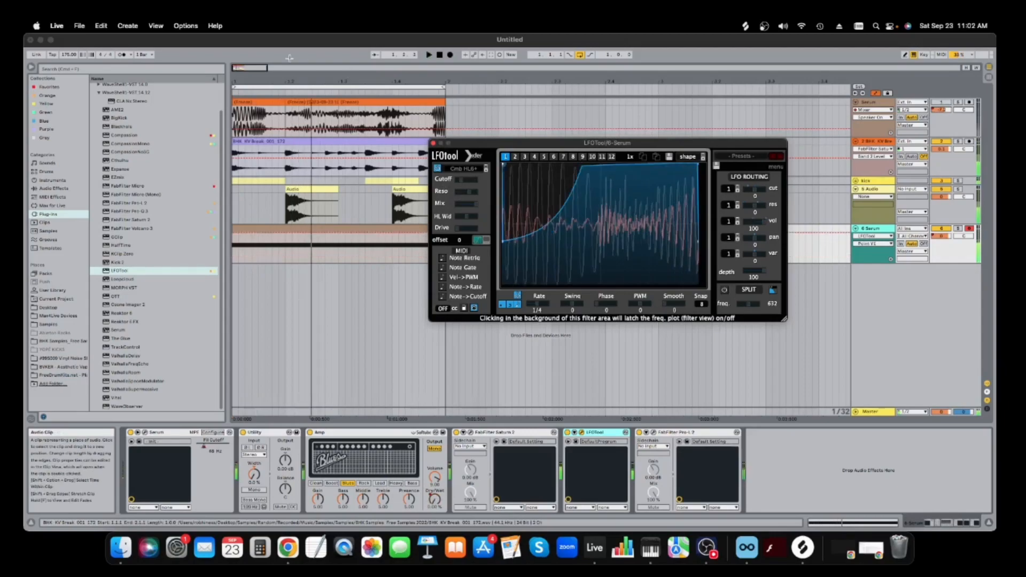
pyautogui.moveTo(461, 179); pyautogui.dragTo(459, 179)
# - Change LFOTool's filter type to the Phs 24- phaser and adjust its cutoff and drive while the loop plays
pyautogui.click(465, 170)
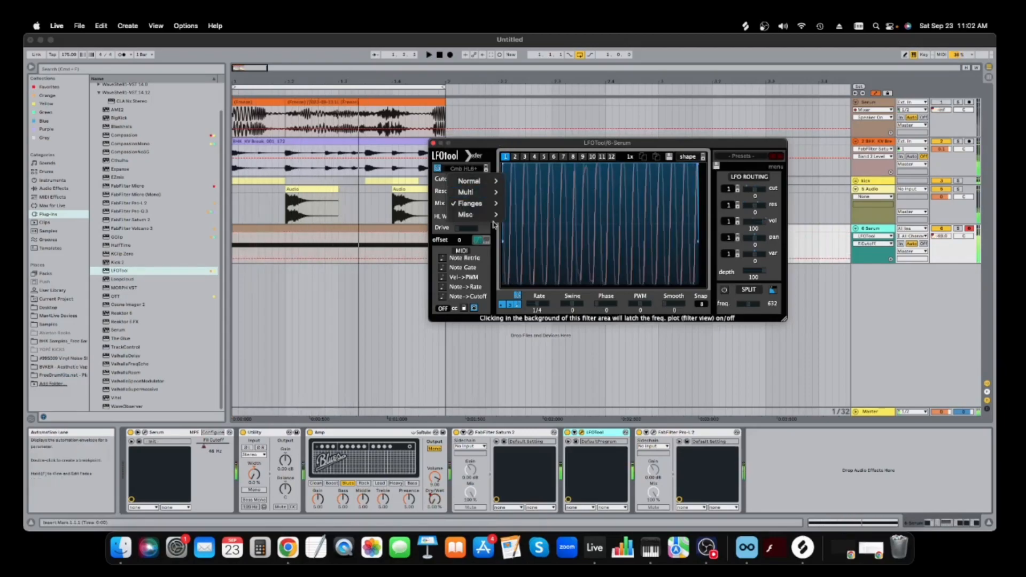
pyautogui.moveTo(494, 216)
pyautogui.moveTo(489, 197)
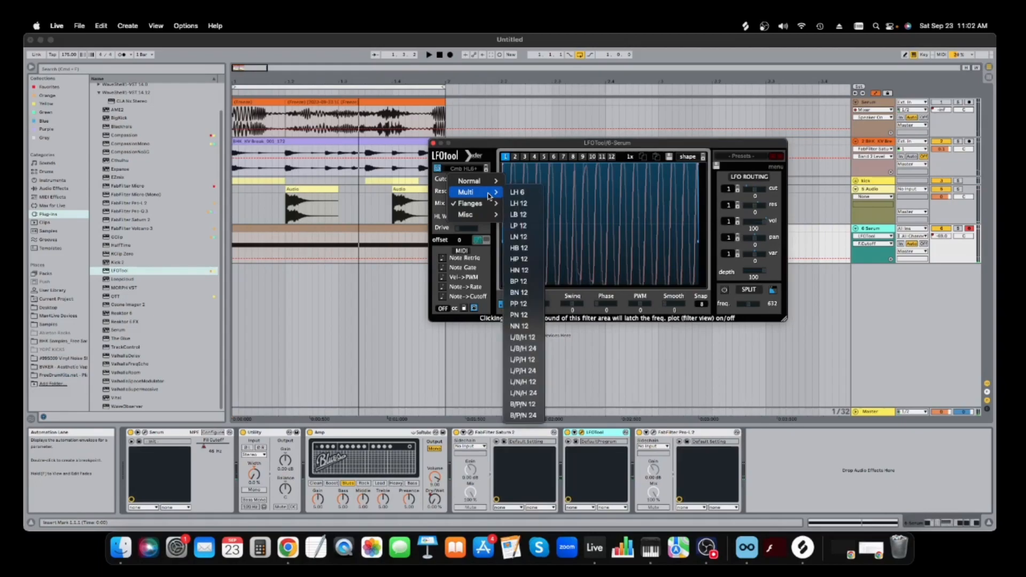
pyautogui.click(546, 393)
pyautogui.moveTo(458, 183); pyautogui.dragTo(457, 181)
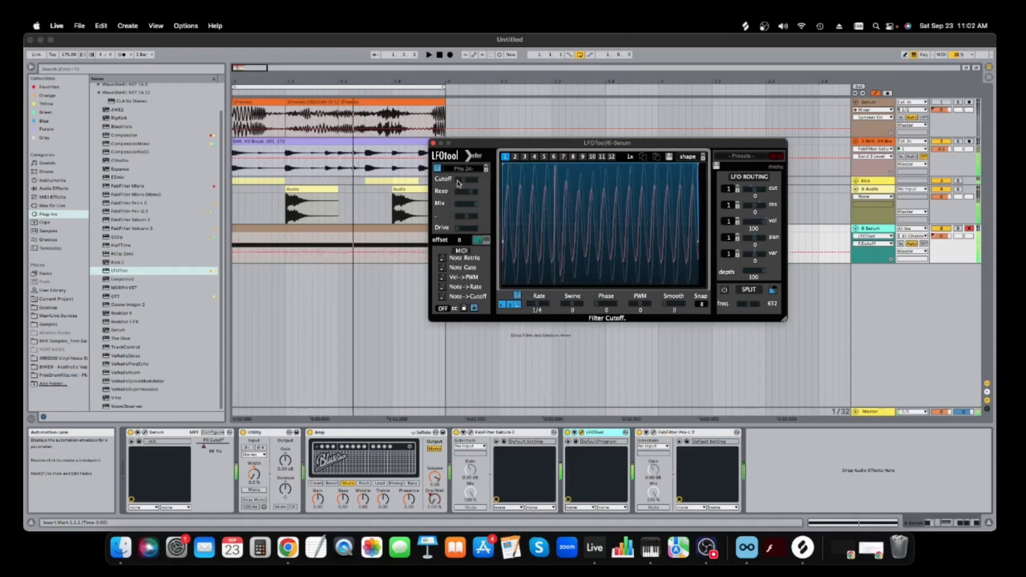
pyautogui.click(475, 231)
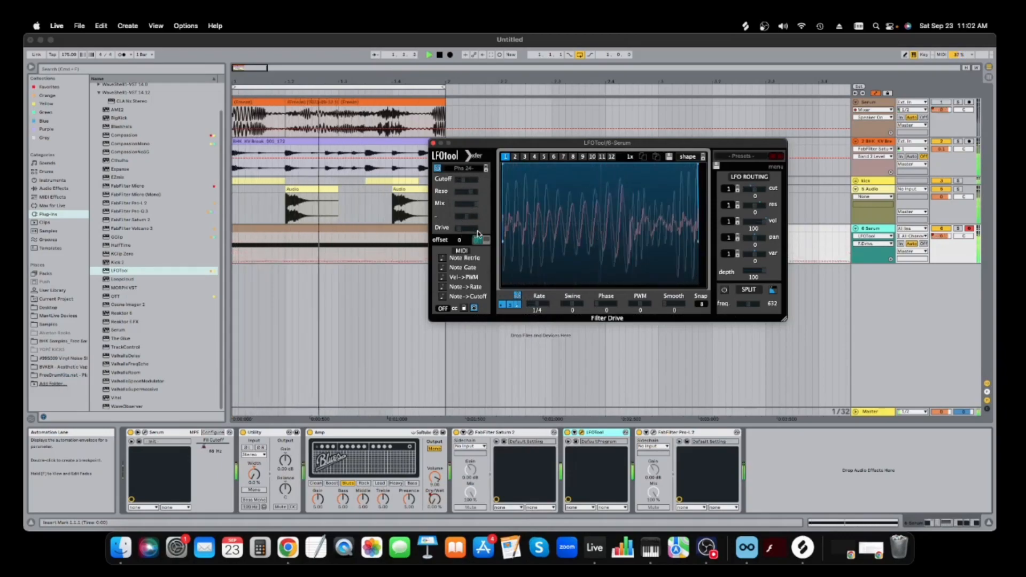
pyautogui.click(456, 181)
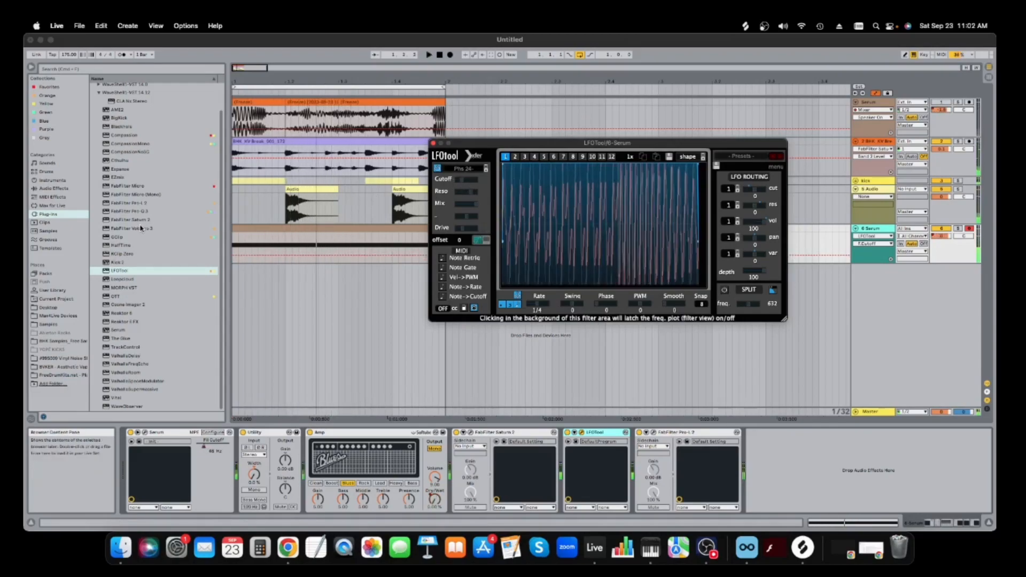
# - Insert a second Saturn 2 between LFOTool and Pro-L 2, split it into three bands, and raise the mid and high band levels
pyautogui.moveTo(140, 222); pyautogui.dragTo(639, 377)
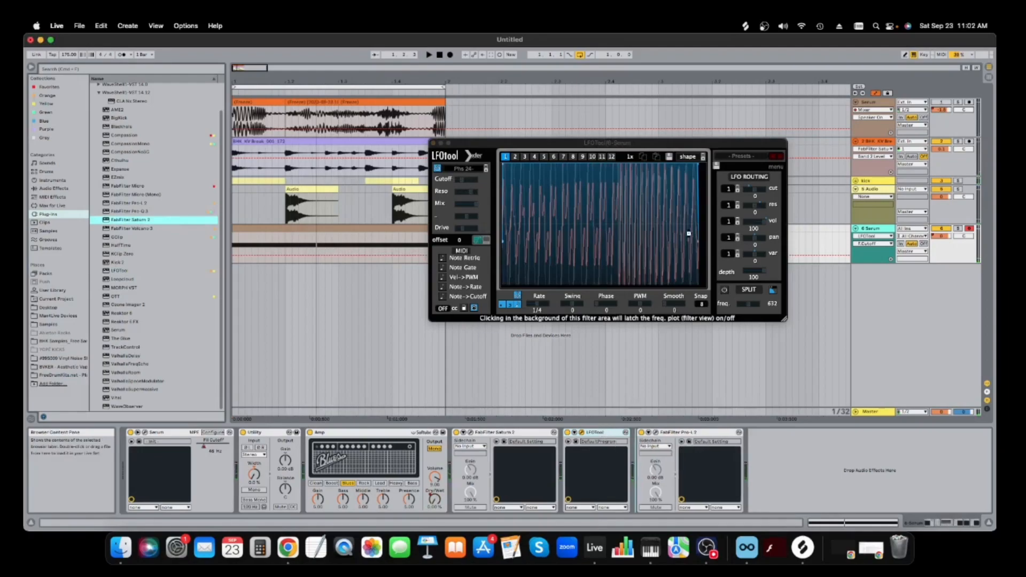
pyautogui.click(752, 204)
pyautogui.press('space')
pyautogui.moveTo(794, 227); pyautogui.dragTo(643, 210)
pyautogui.moveTo(740, 212); pyautogui.dragTo(739, 219)
pyautogui.press('space')
pyautogui.click(740, 218)
pyautogui.click(731, 181)
pyautogui.press('space')
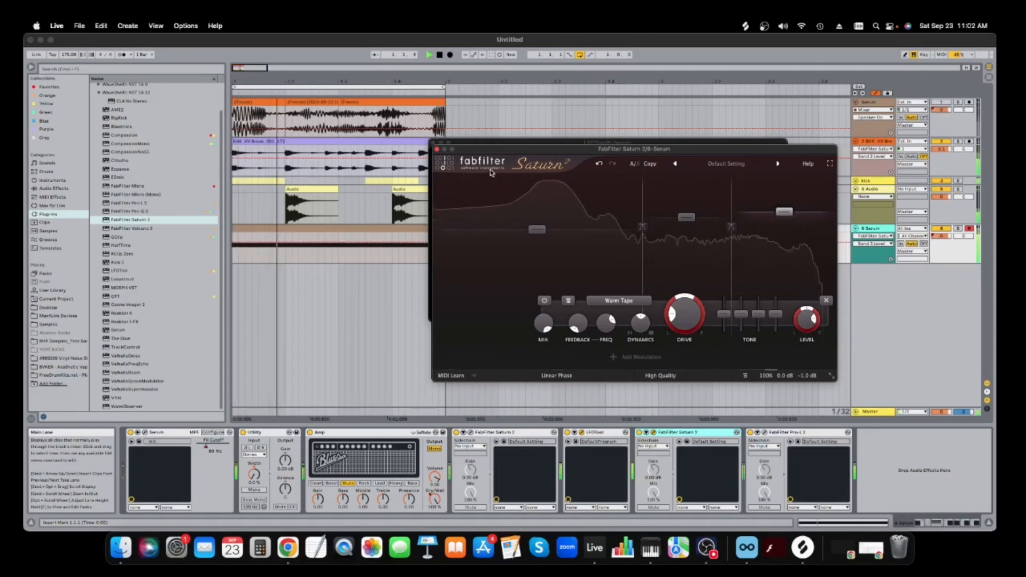
pyautogui.press('space')
pyautogui.press('alt+super+p')
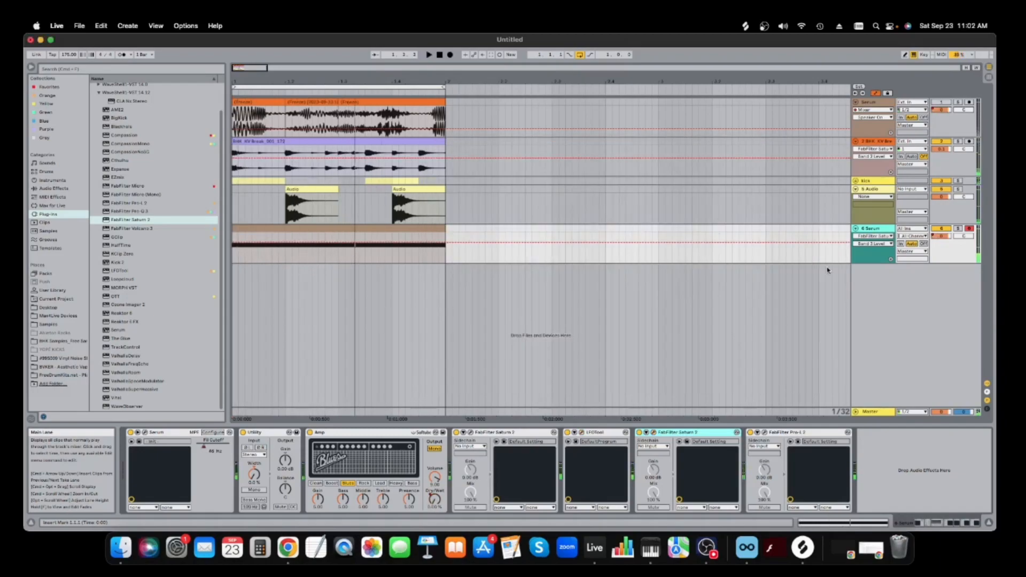
# - Freeze and flatten the processed Serum bass track, and delete the rendered tail after bar 1
pyautogui.rightClick(874, 230)
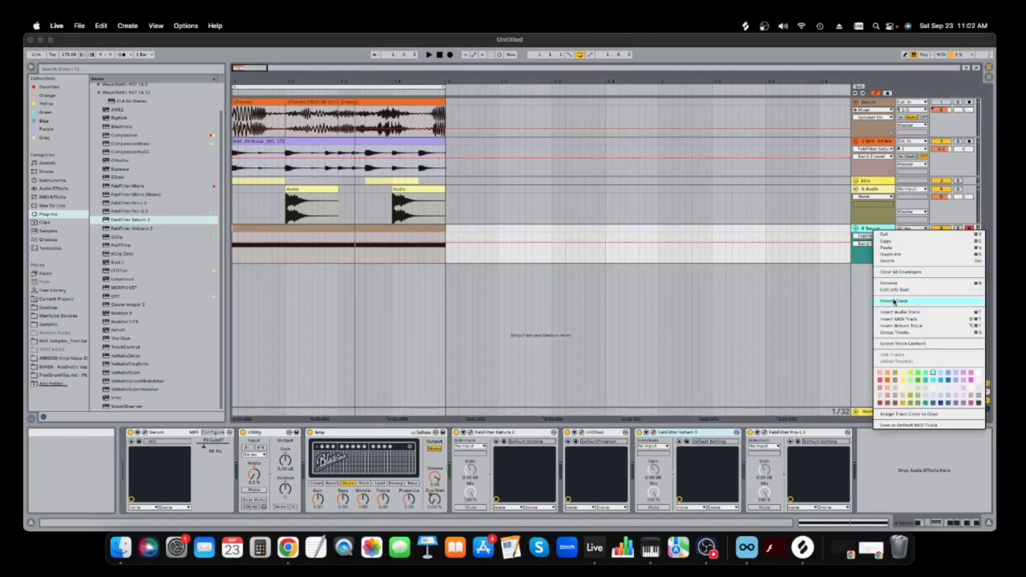
pyautogui.click(894, 302)
pyautogui.rightClick(877, 233)
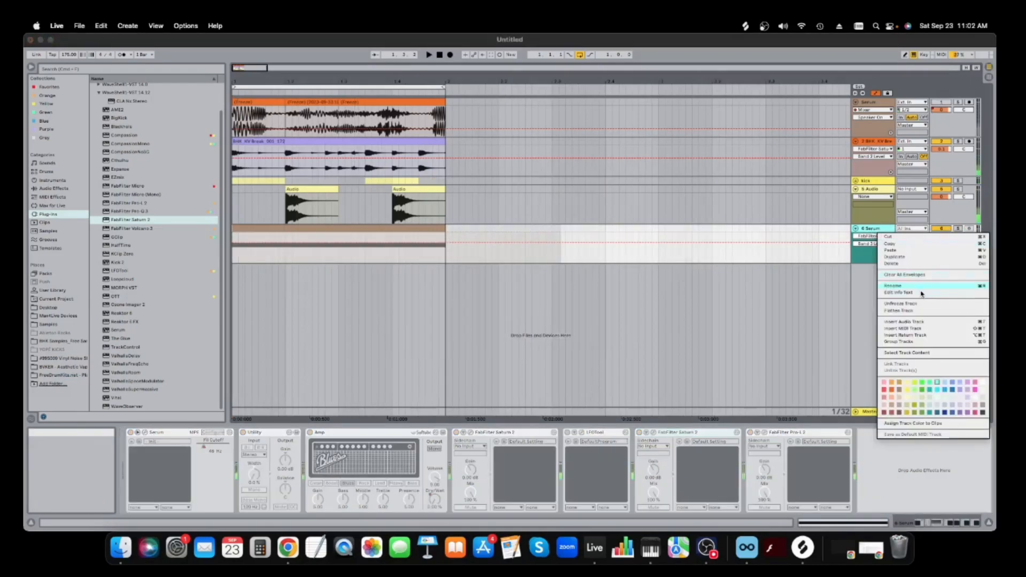
pyautogui.click(898, 311)
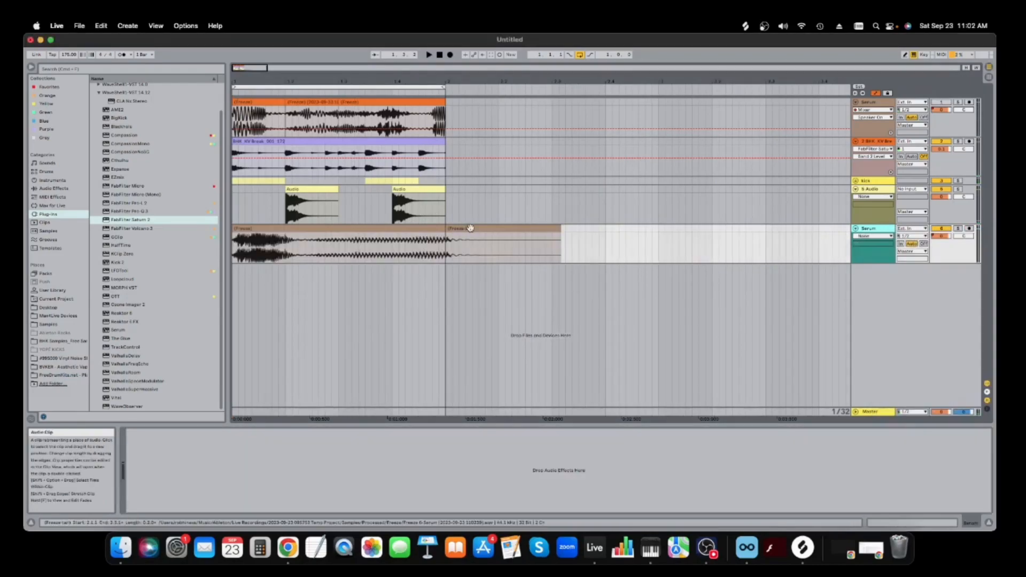
pyautogui.press('Delete')
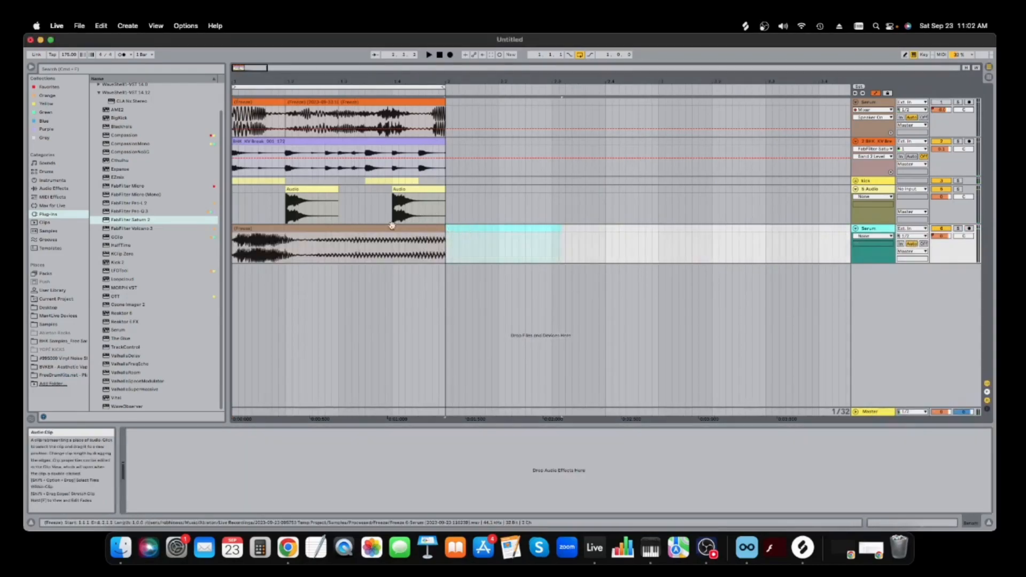
# - Show the flattened bass track's volume automation, audition the loop, and inspect the bass clip's waveform and warp settings
pyautogui.rightClick(943, 236)
pyautogui.click(939, 243)
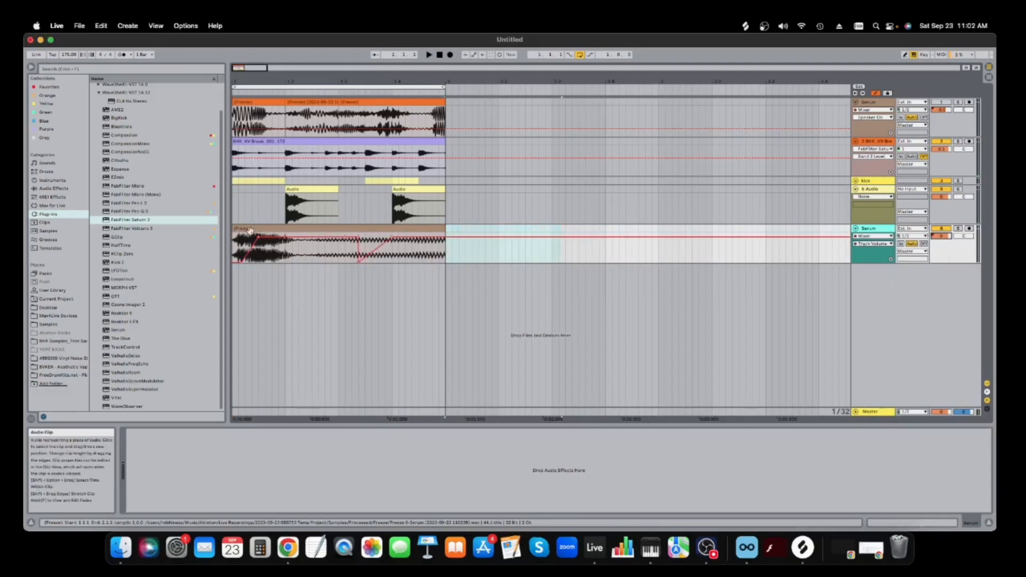
pyautogui.press('space')
pyautogui.click(270, 142)
pyautogui.press('space')
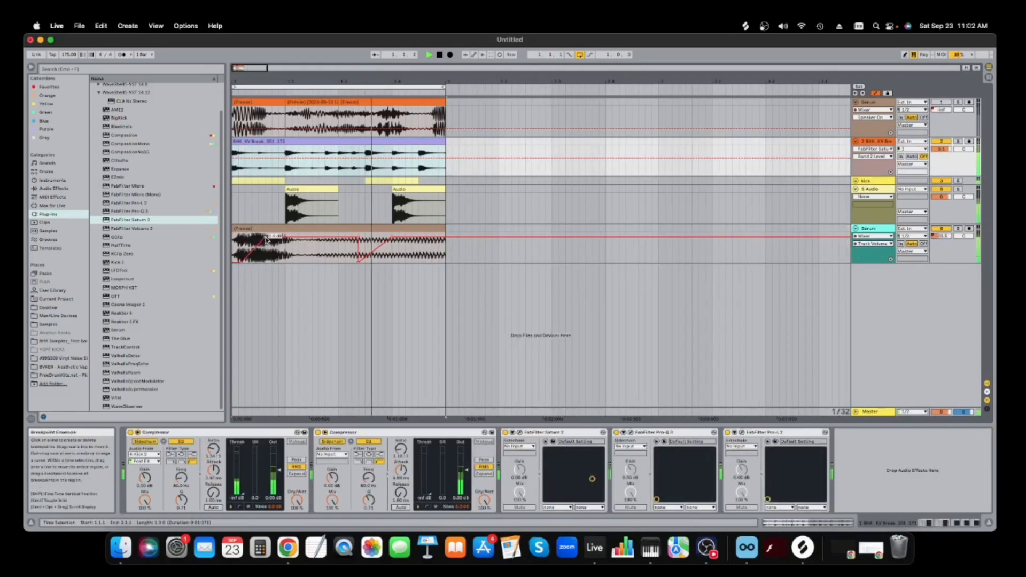
pyautogui.click(357, 240)
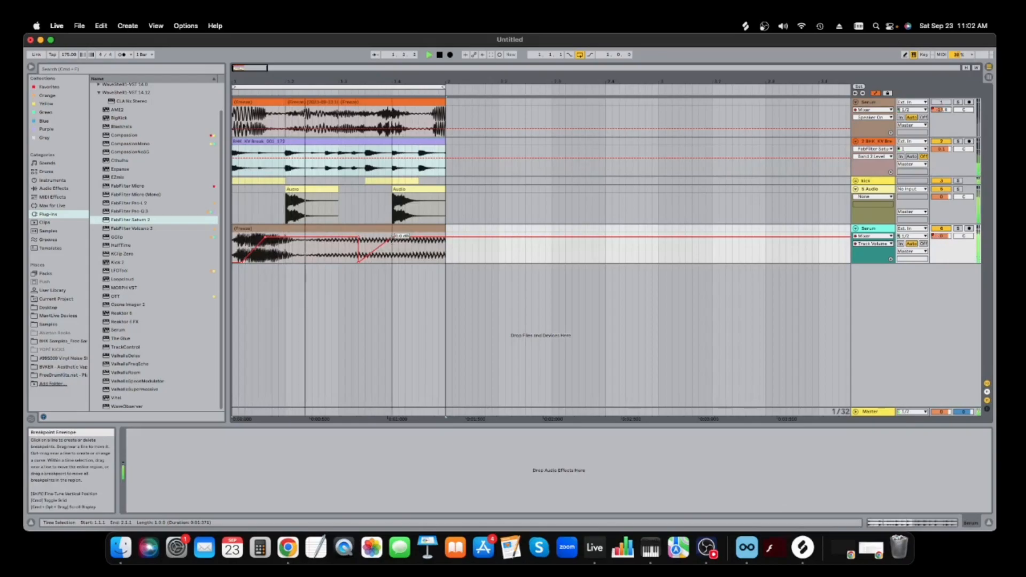
pyautogui.moveTo(448, 230); pyautogui.dragTo(328, 230)
pyautogui.press('space')
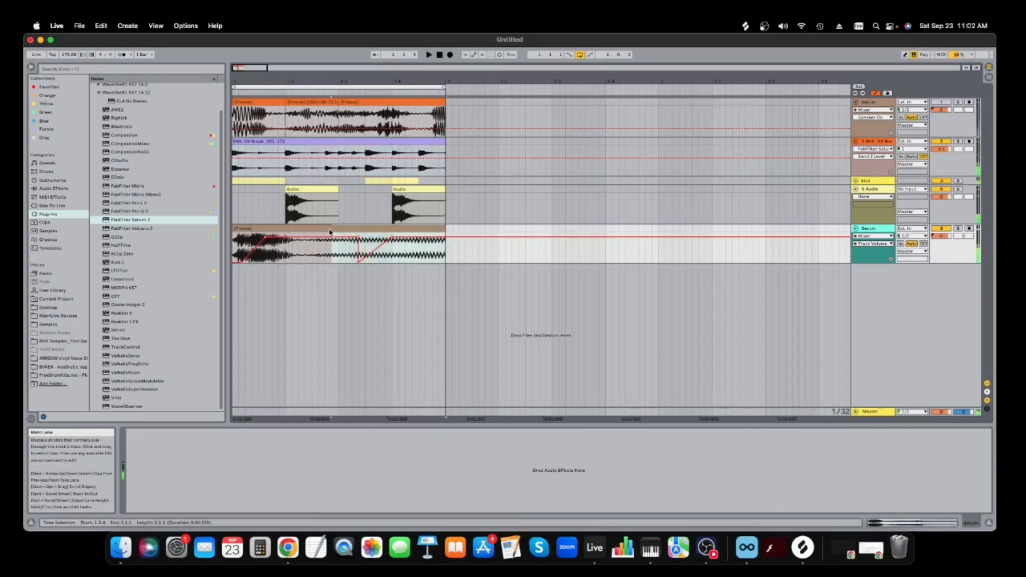
pyautogui.doubleClick(337, 230)
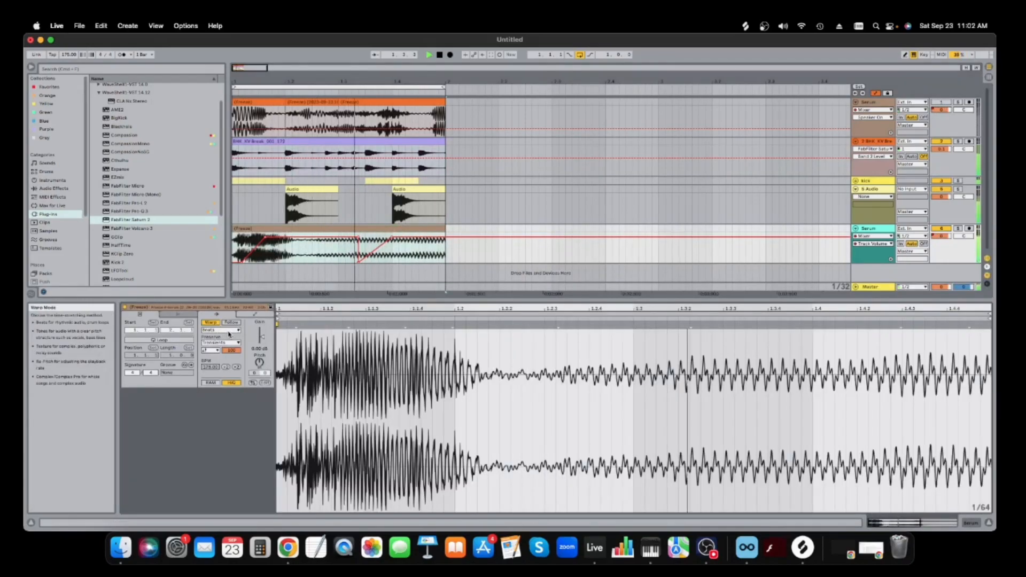
pyautogui.press('space')
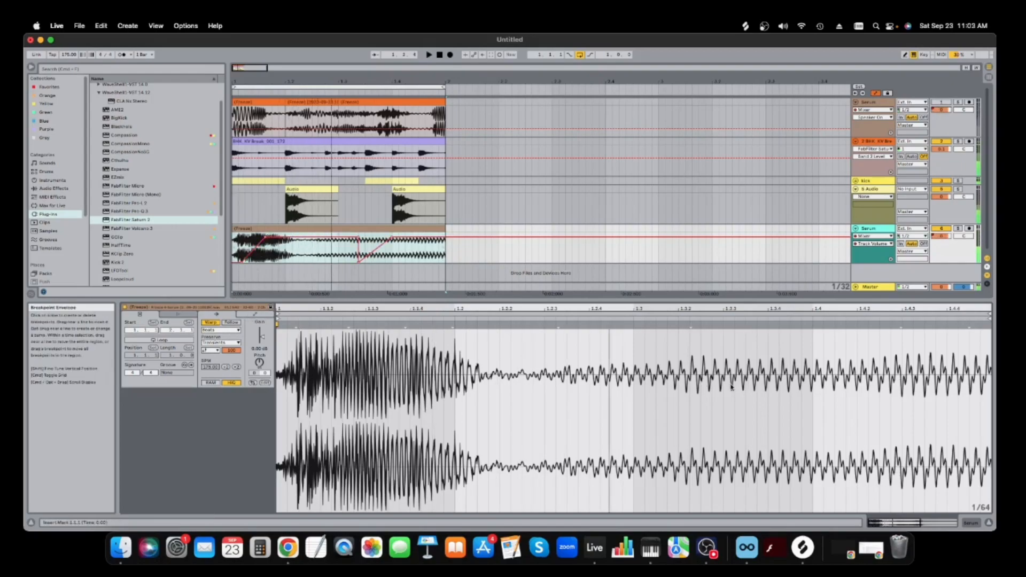
pyautogui.click(966, 525)
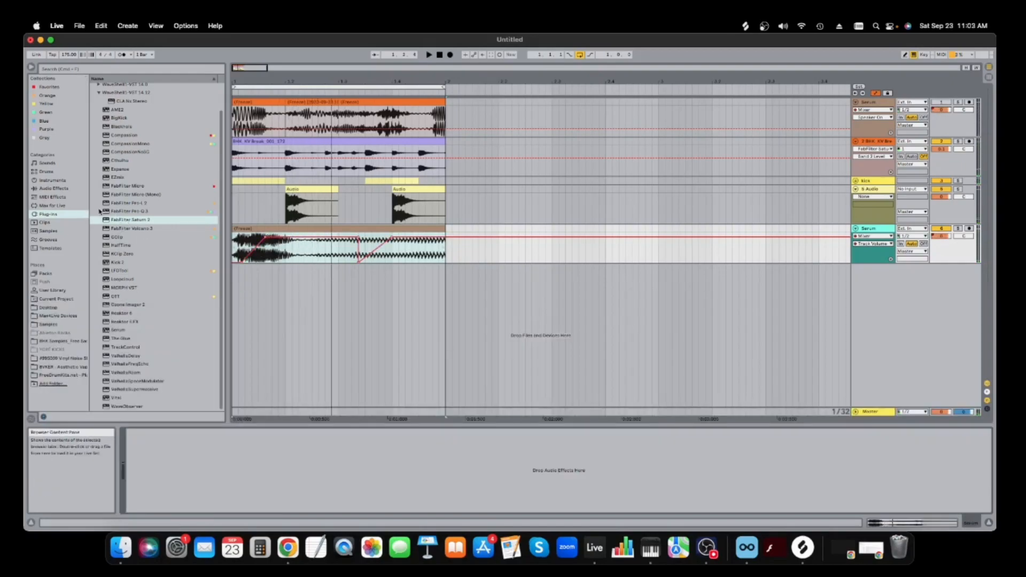
# - Add an Auto Filter from the EQ & Filters audio effects to the flattened Serum bass track
pyautogui.click(53, 188)
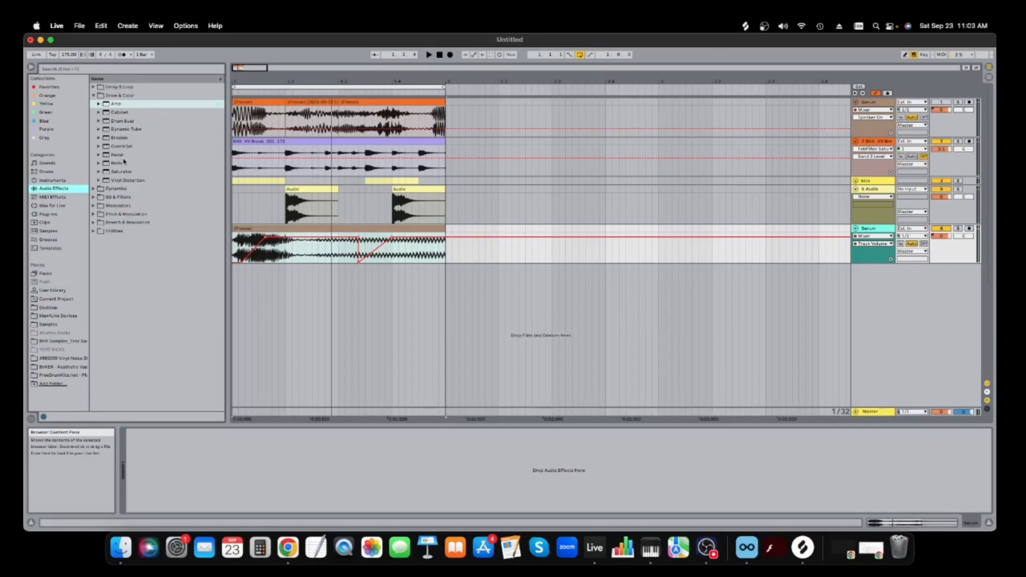
pyautogui.click(117, 95)
pyautogui.click(128, 112)
pyautogui.click(127, 120)
pyautogui.doubleClick(127, 120)
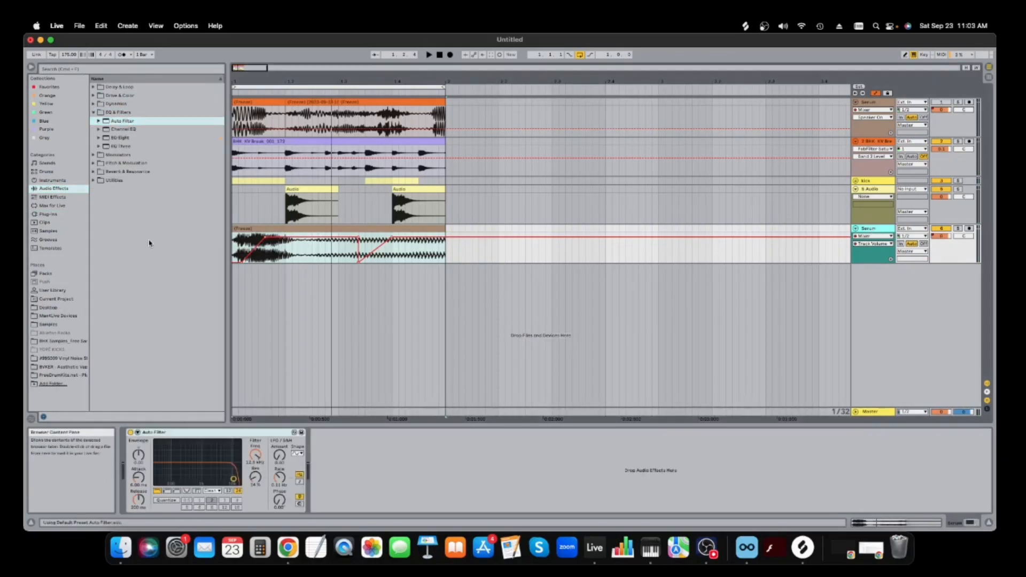
# - Insert a Limiter from the Dynamics effects after the Auto Filter on the bass track
pyautogui.click(65, 181)
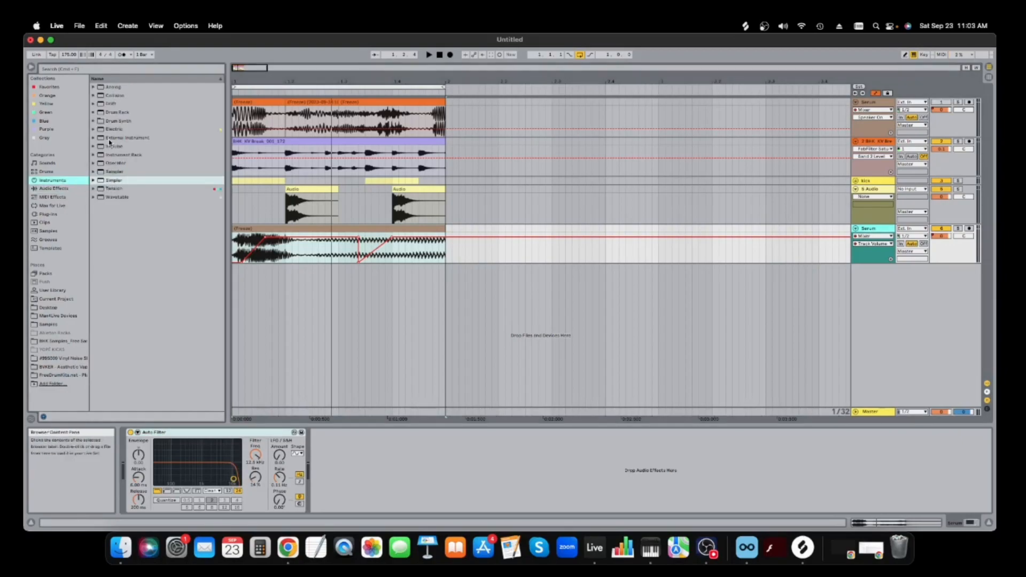
pyautogui.click(53, 189)
pyautogui.click(131, 105)
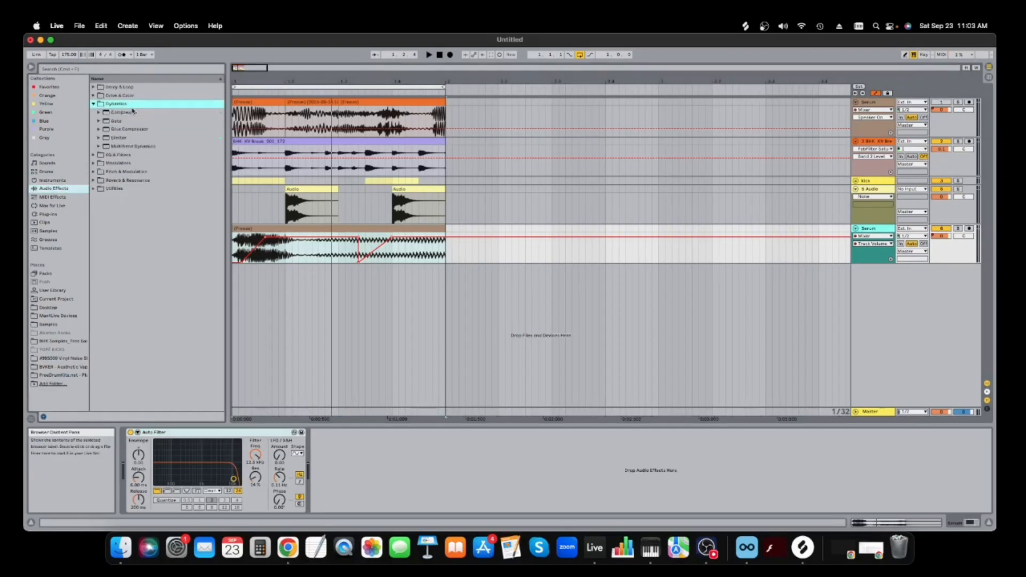
pyautogui.moveTo(126, 138); pyautogui.dragTo(378, 454)
# - Automate the Auto Filter frequency on the bass with one rising sweep over beat 1 and another starting at beat 2
pyautogui.moveTo(256, 455); pyautogui.dragTo(256, 505)
pyautogui.press('space')
pyautogui.press('space')
pyautogui.moveTo(259, 250); pyautogui.dragTo(259, 240)
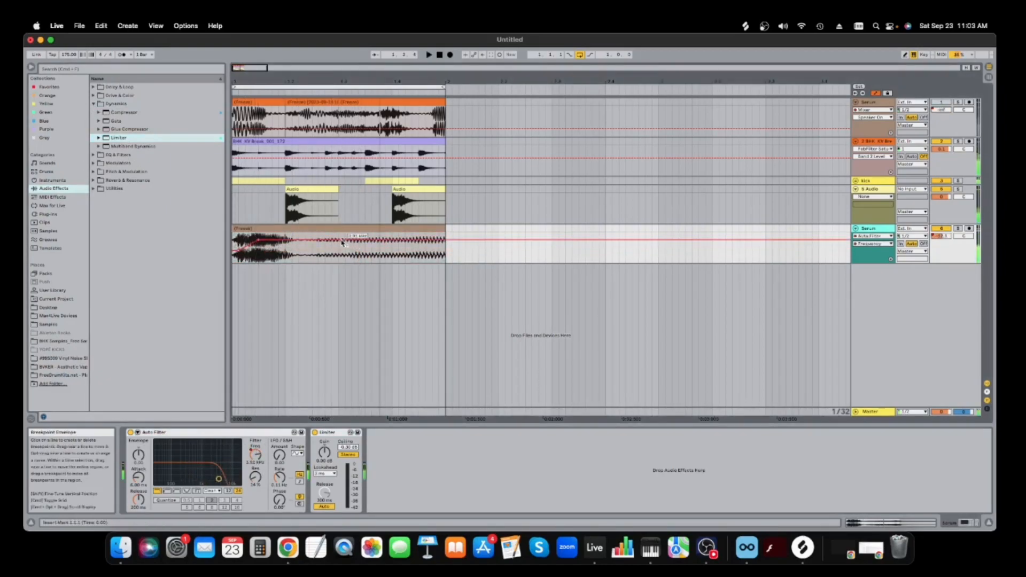
pyautogui.press('space')
pyautogui.moveTo(357, 241); pyautogui.dragTo(278, 240)
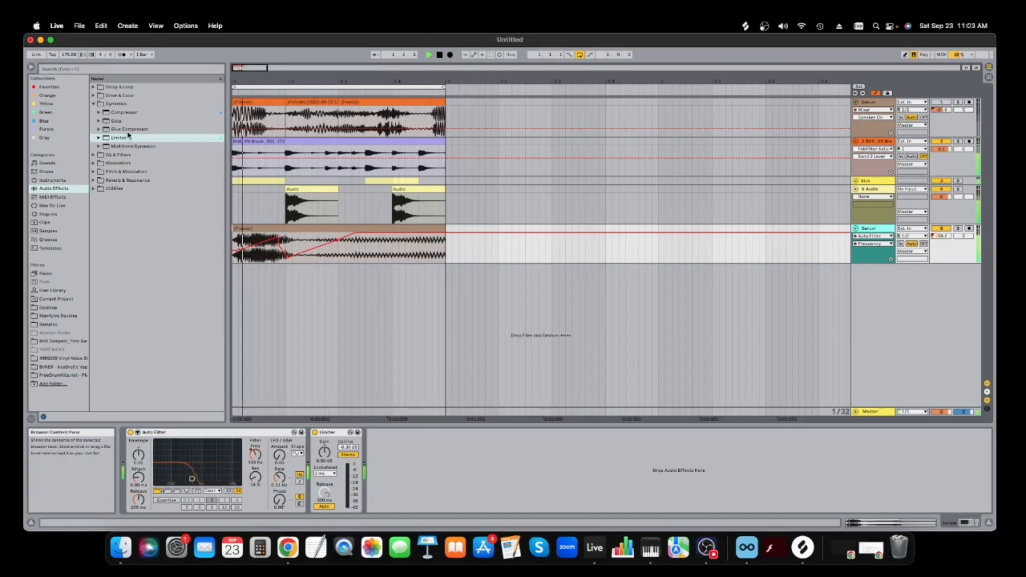
# - Insert a Utility between the Auto Filter and the Limiter on the bass track, and lower its gain
pyautogui.click(115, 189)
pyautogui.moveTo(115, 207); pyautogui.dragTo(357, 470)
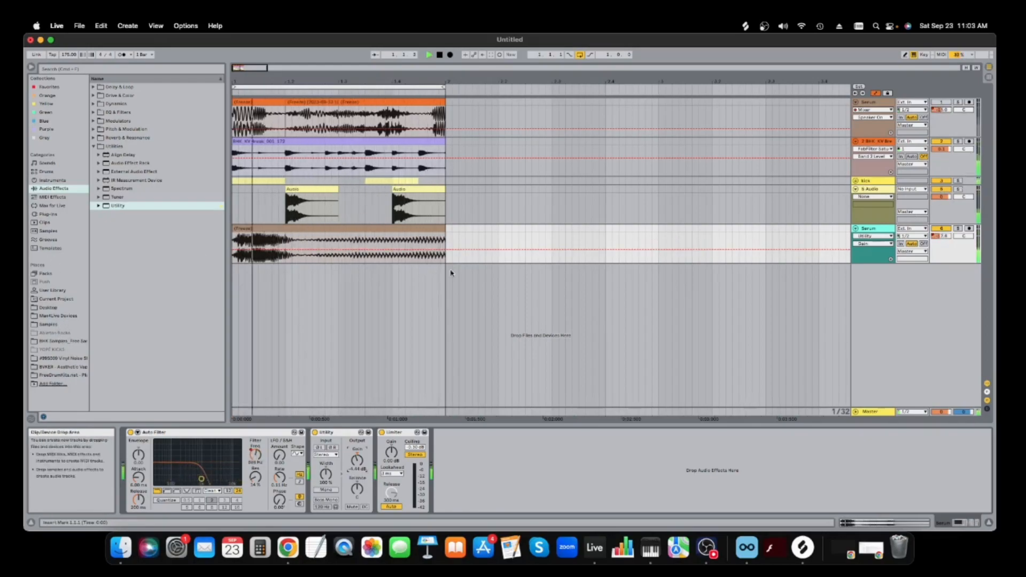
# - Solo the first Serum track briefly, turn solo off, and reactivate the track in the mix
pyautogui.click(959, 103)
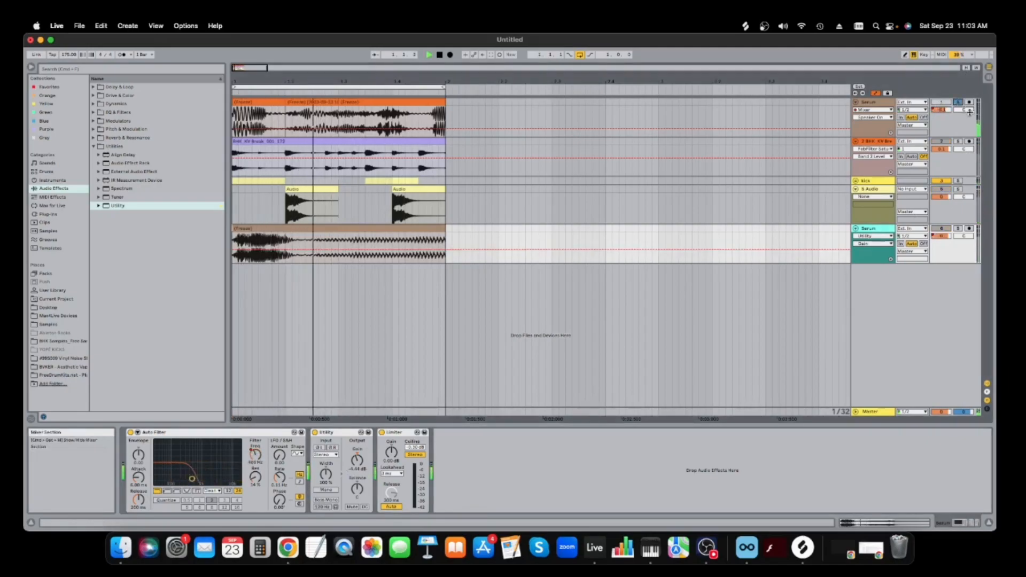
pyautogui.click(960, 103)
pyautogui.click(942, 102)
pyautogui.click(952, 111)
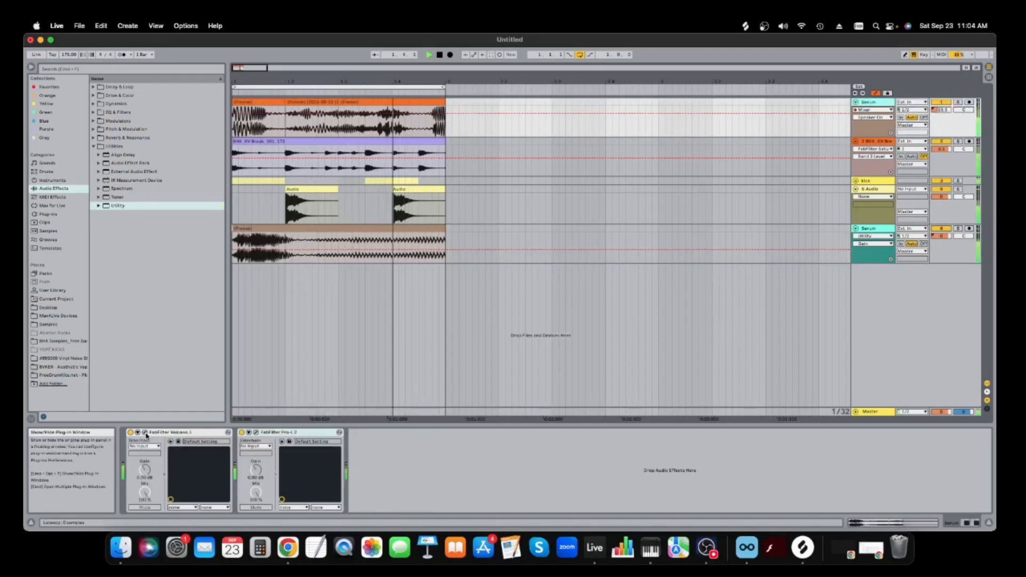
# - Lower the Volcano 3 low-pass filter on the first Serum track to about 522 Hz
pyautogui.click(144, 431)
pyautogui.moveTo(745, 213); pyautogui.dragTo(655, 213)
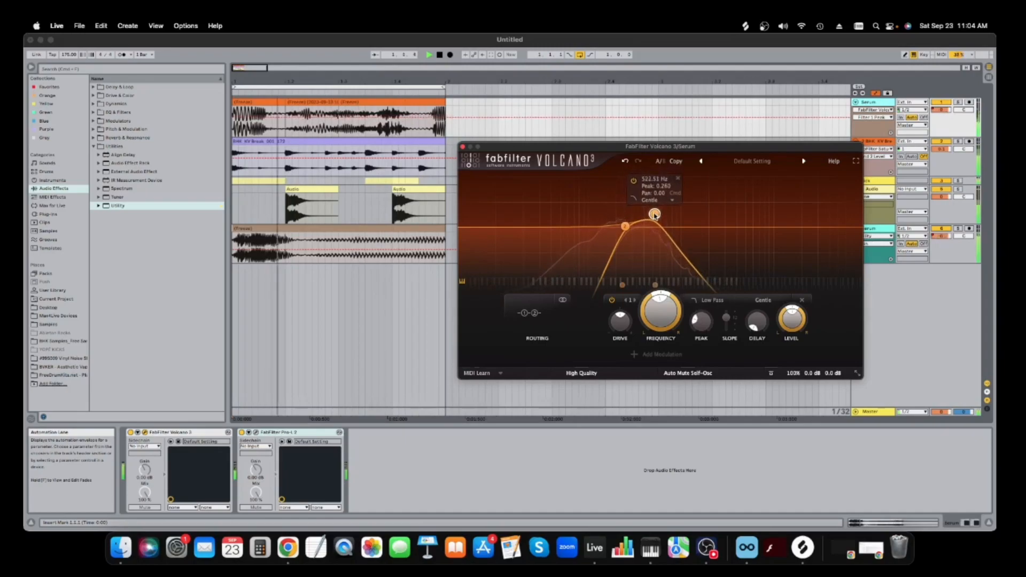
pyautogui.click(463, 147)
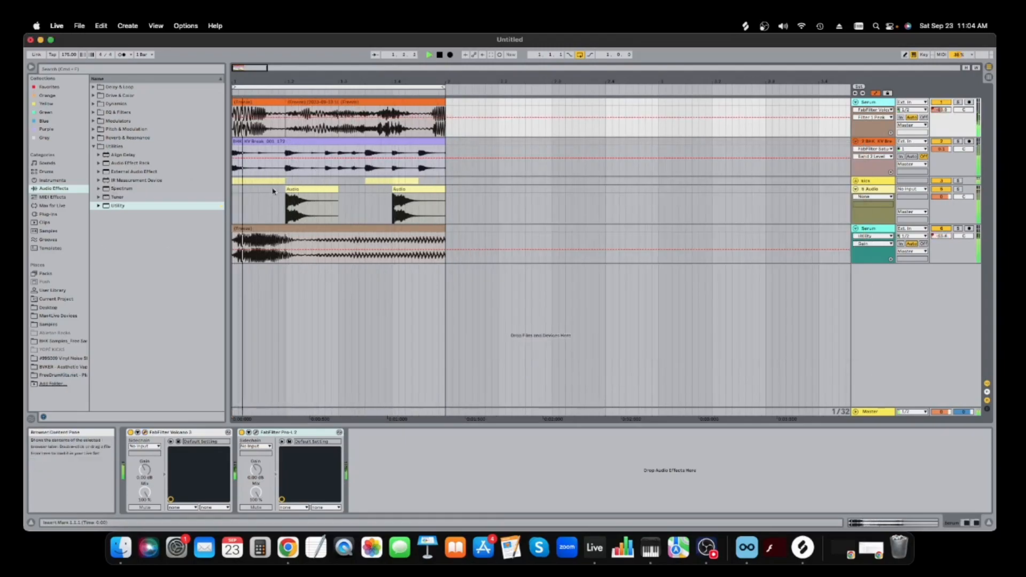
# - Try to duplicate the drum break's first beat across the rest of the bar and play the loop
pyautogui.moveTo(286, 152); pyautogui.dragTo(161, 147)
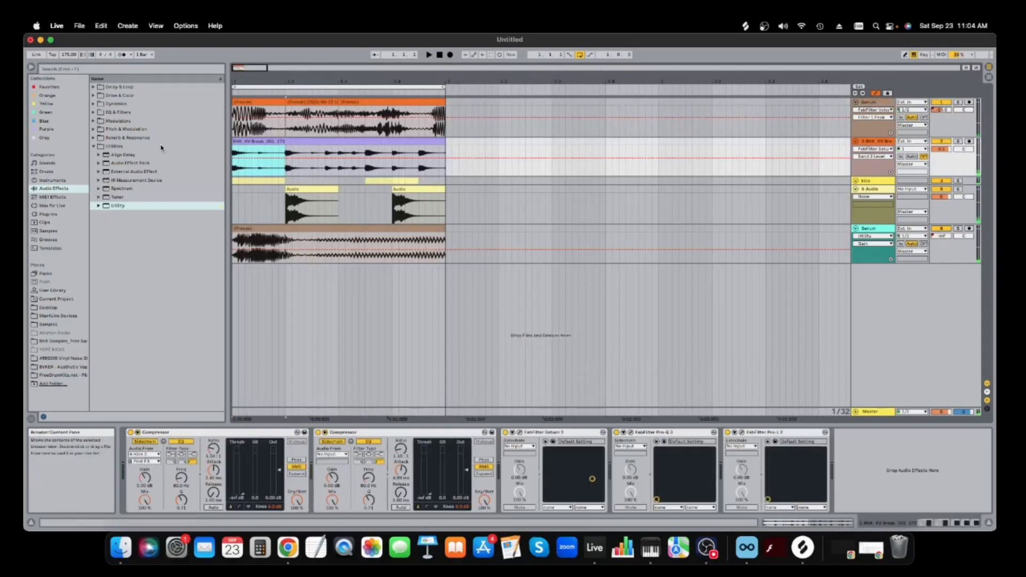
pyautogui.press('super+d')
pyautogui.press('super+d')
pyautogui.press('super+d')
pyautogui.click(250, 142)
pyautogui.press('space')
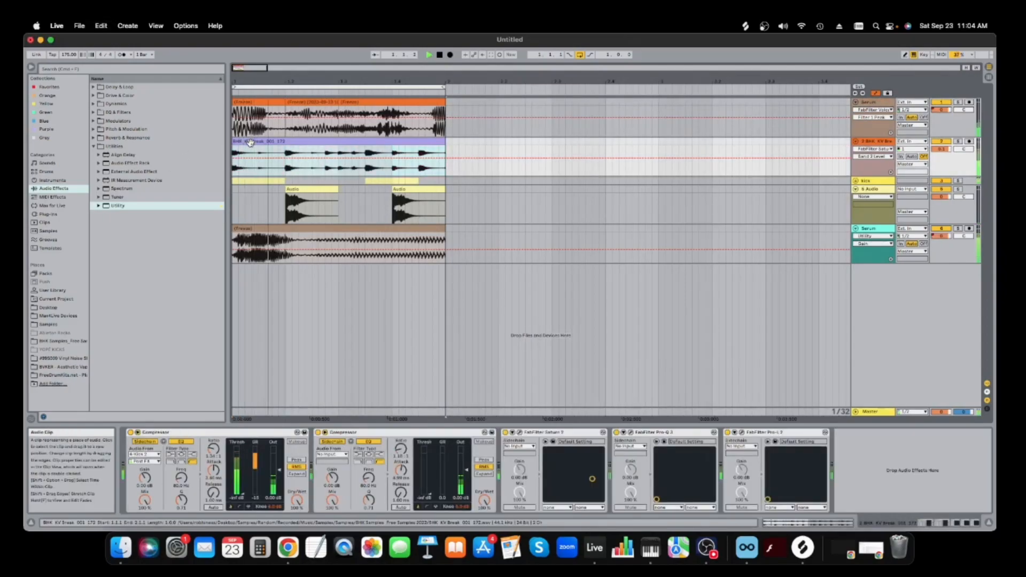
pyautogui.press('space')
# - Consolidate the first beat of the drum break, duplicate it to fill the bar, and audition the loop
pyautogui.moveTo(286, 147); pyautogui.dragTo(204, 146)
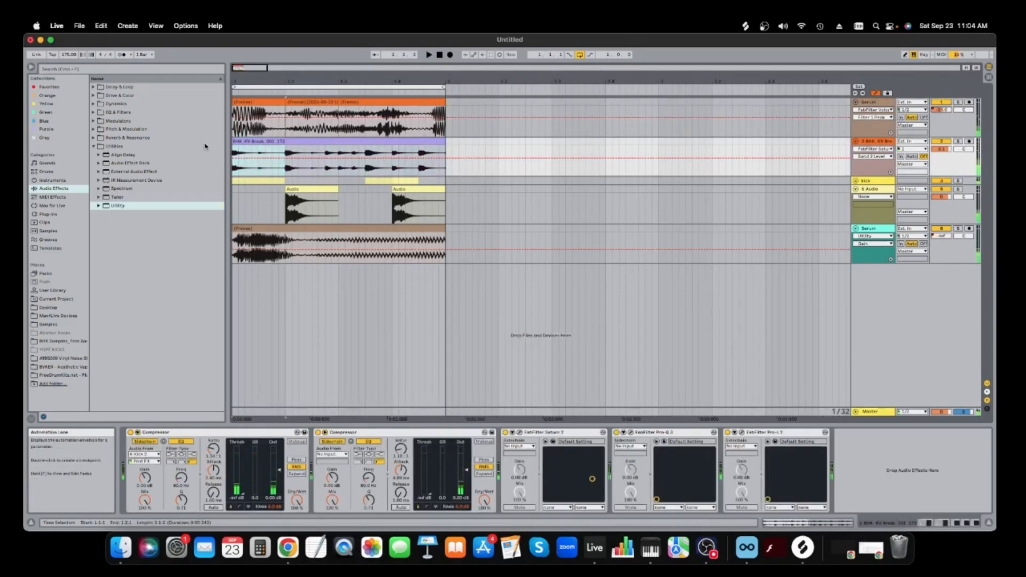
pyautogui.press('super+j')
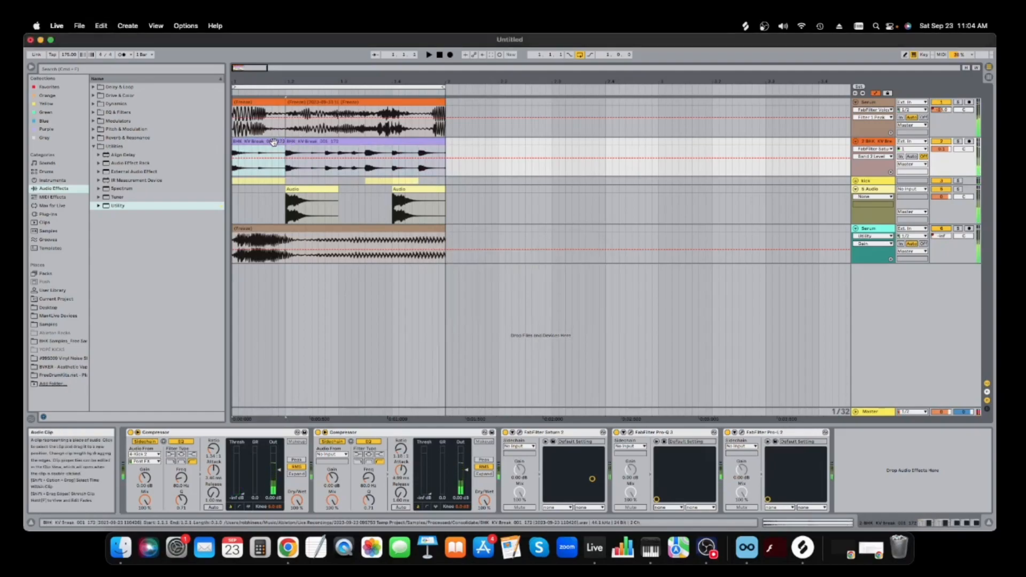
pyautogui.press('super+d')
pyautogui.click(273, 142)
pyautogui.press('space')
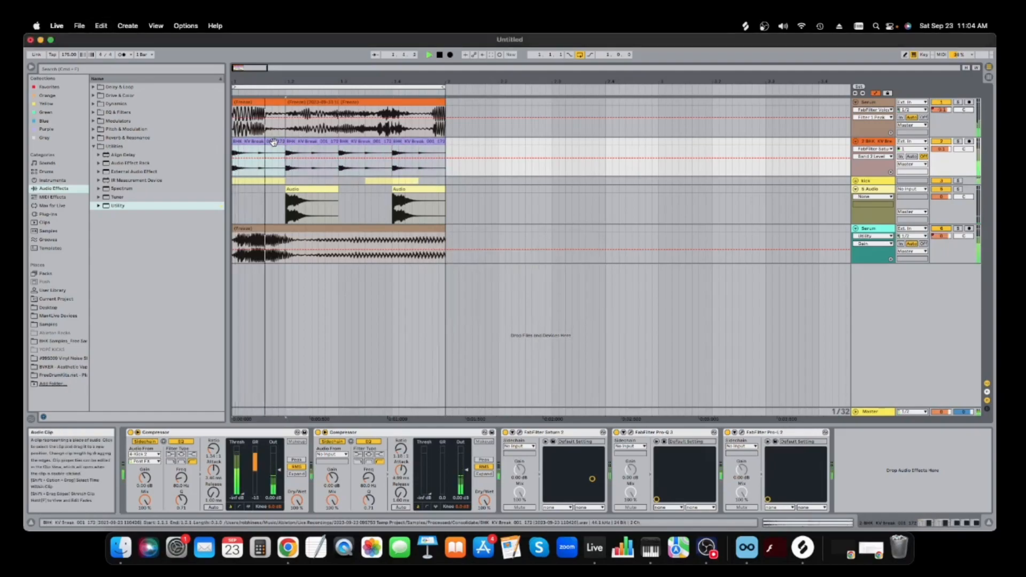
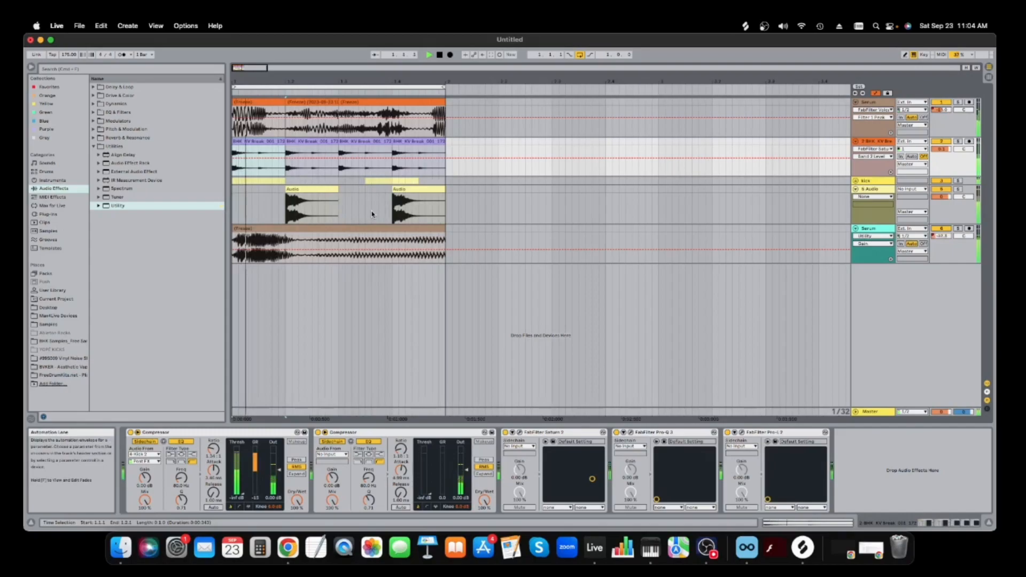
pyautogui.press('space')
# - Preview clap samples from the Samples folder and place VEC1 Clap 036 on a new audio track at the loop start
pyautogui.click(48, 324)
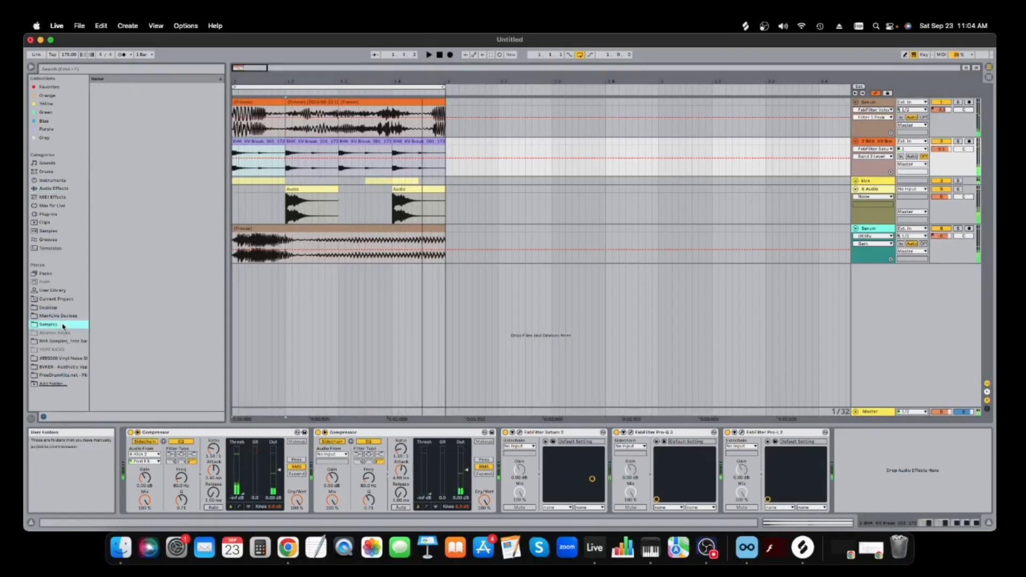
pyautogui.click(145, 284)
pyautogui.click(164, 271)
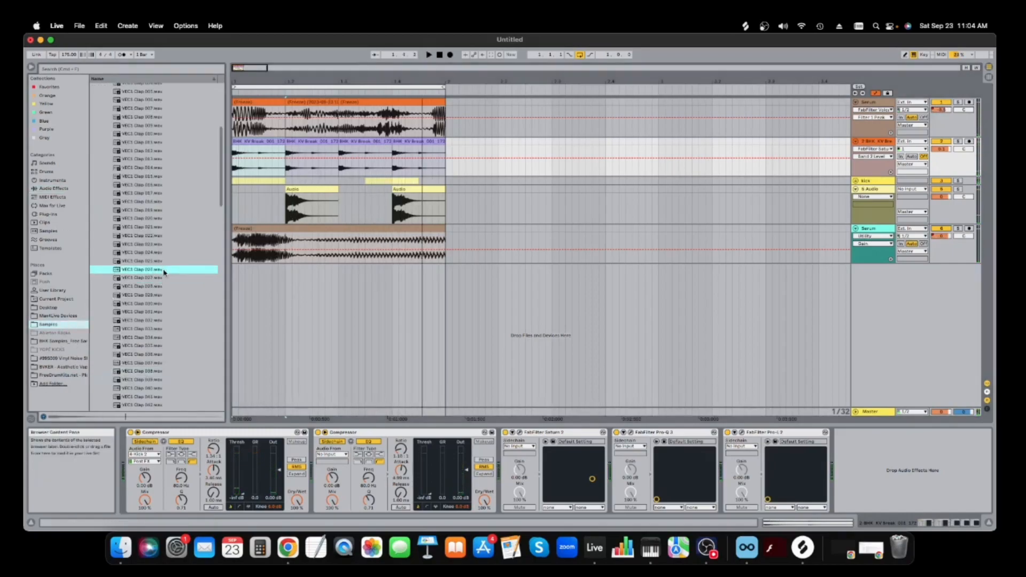
pyautogui.click(148, 320)
pyautogui.scroll(-2, 150, 327)
pyautogui.click(153, 328)
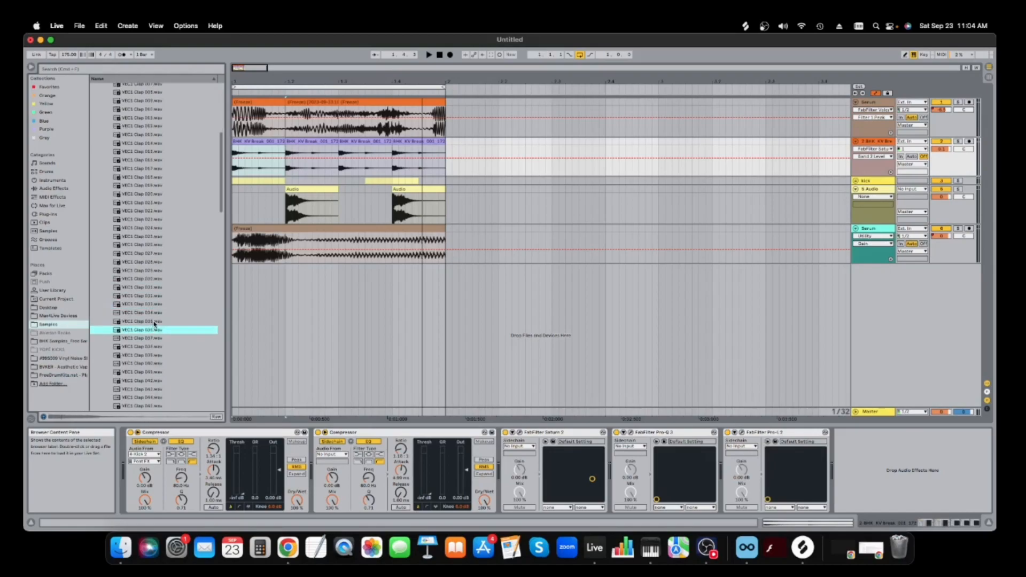
pyautogui.moveTo(149, 330); pyautogui.dragTo(231, 287)
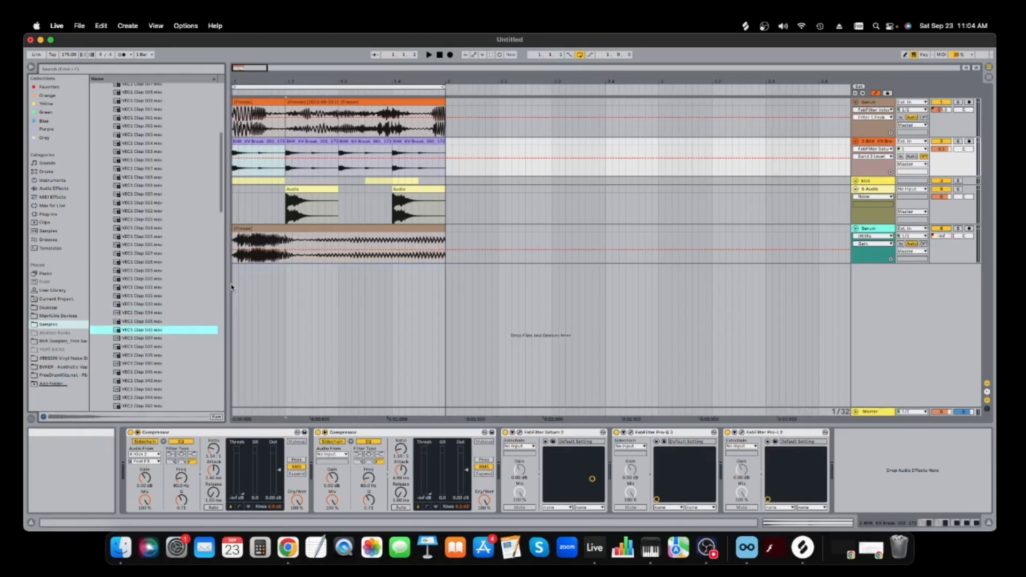
pyautogui.moveTo(155, 338); pyautogui.dragTo(234, 294)
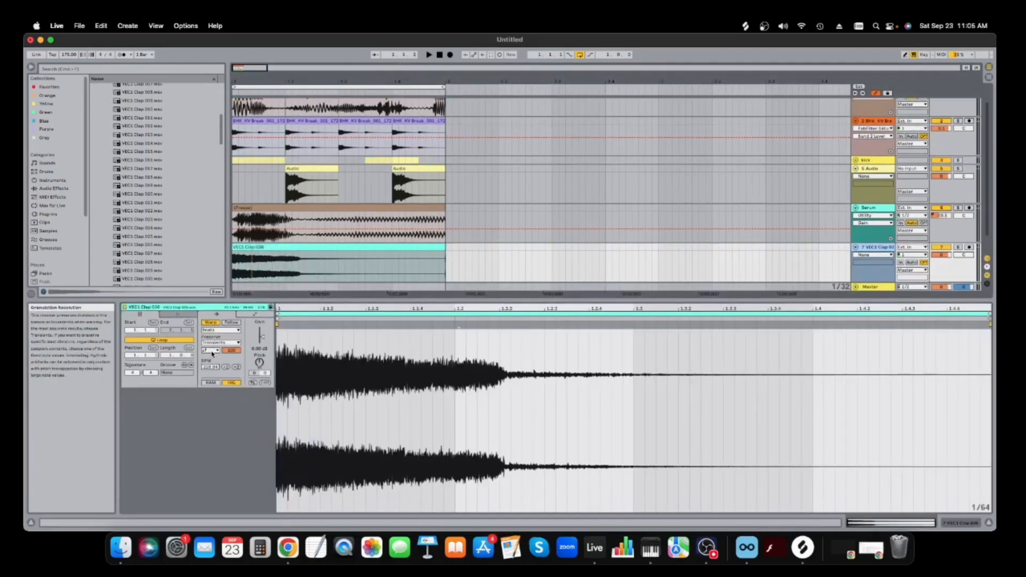
# - Change the clap clip's transient loop mode and set its transient envelope to 0
pyautogui.click(211, 352)
pyautogui.click(210, 355)
pyautogui.moveTo(231, 351); pyautogui.dragTo(231, 404)
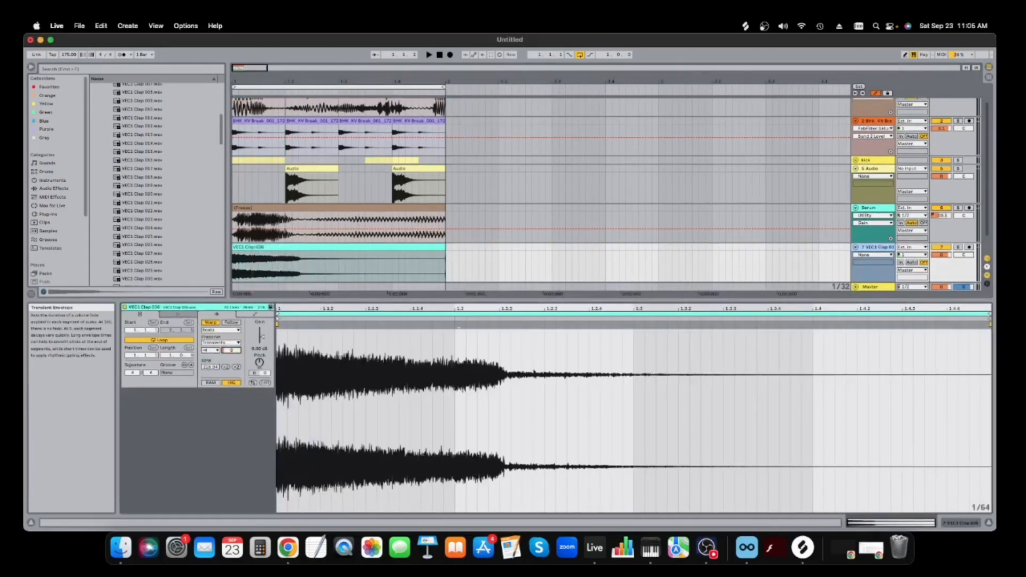
# - Move the clap clip to start just before beat 2 and play it with the loop
pyautogui.click(284, 262)
pyautogui.moveTo(278, 255); pyautogui.dragTo(303, 246)
pyautogui.click(284, 243)
pyautogui.click(297, 241)
pyautogui.click(284, 205)
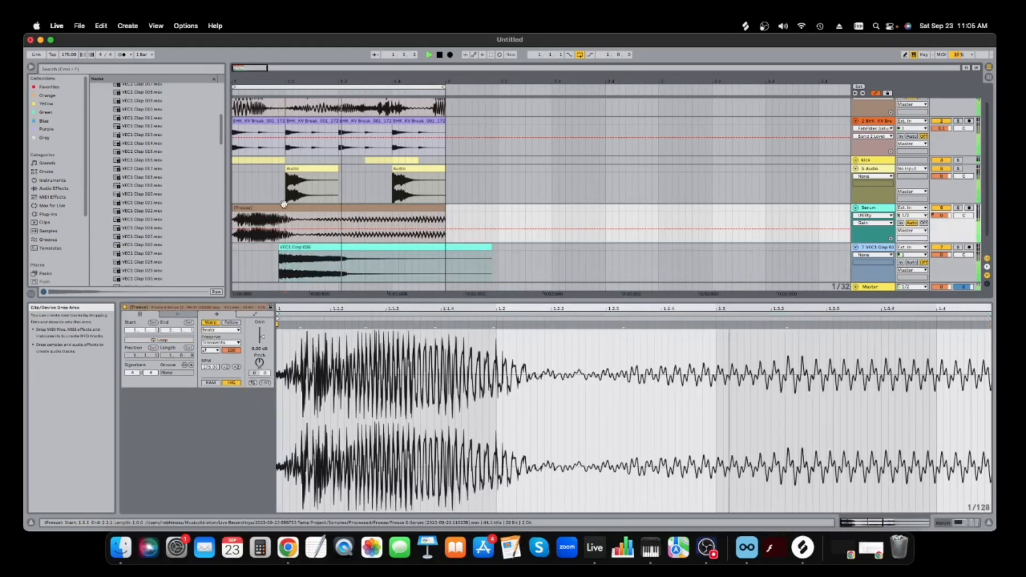
# - Move the clap clip to start at 1.2.3, midway between beats 2 and 3, and trim its end to the loop end
pyautogui.rightClick(493, 180)
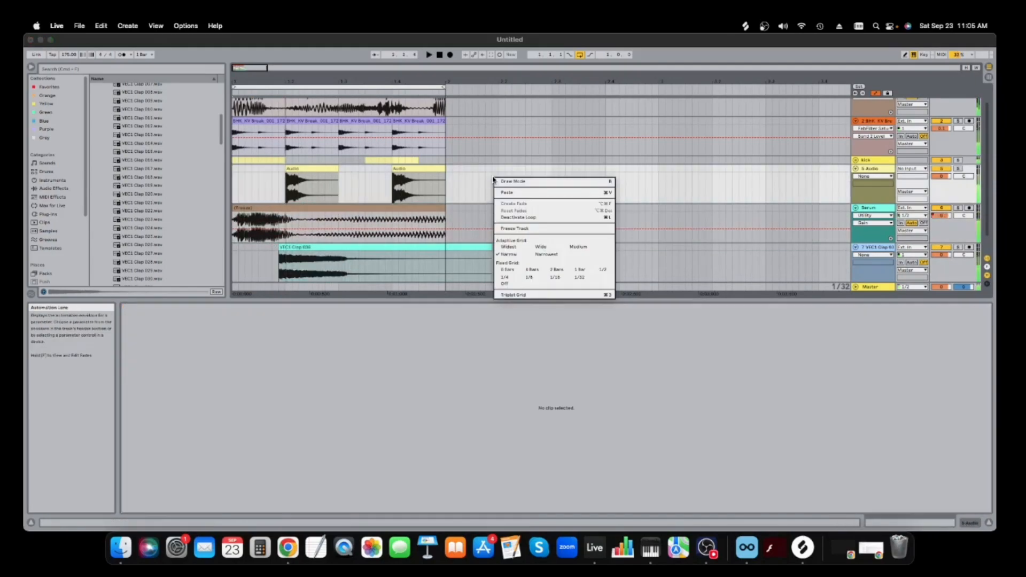
pyautogui.click(399, 246)
pyautogui.press('space')
pyautogui.moveTo(301, 249); pyautogui.dragTo(335, 247)
pyautogui.click(246, 120)
pyautogui.press('space')
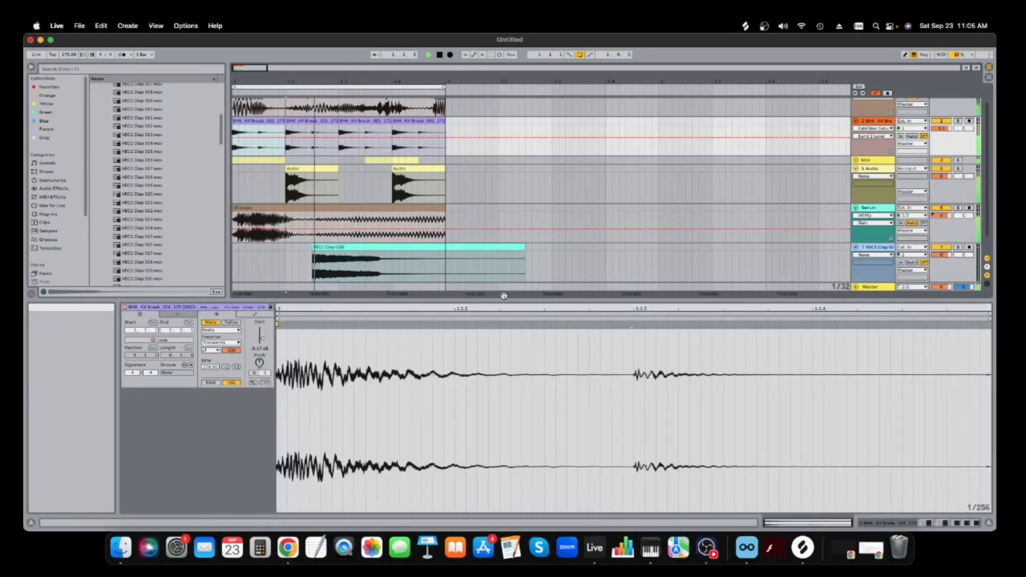
pyautogui.moveTo(499, 300); pyautogui.dragTo(500, 412)
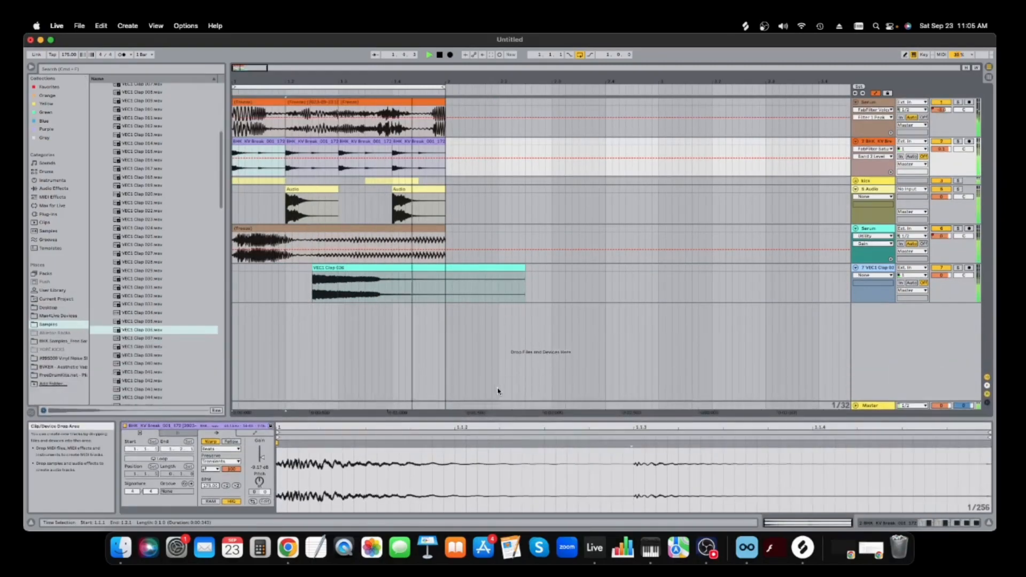
pyautogui.moveTo(524, 270); pyautogui.dragTo(445, 270)
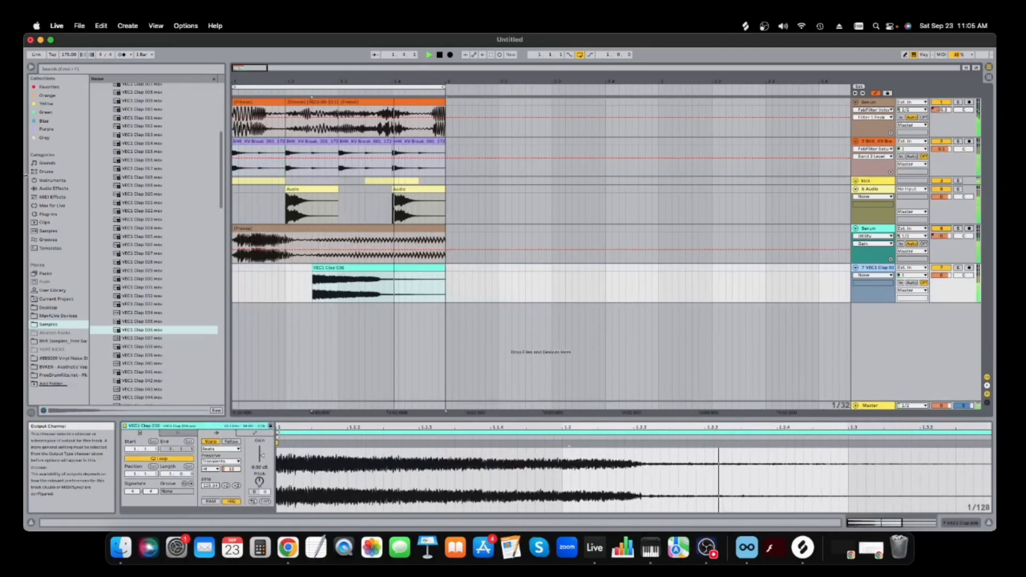
# - Add The Glue compressor to the clap track and set its threshold to about -20.1 dB
pyautogui.click(53, 180)
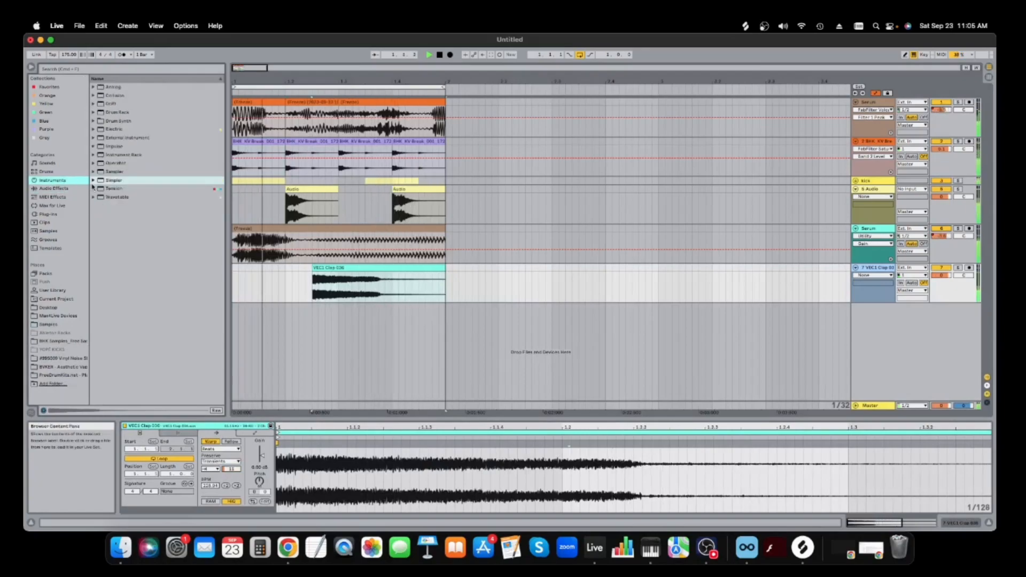
pyautogui.click(48, 214)
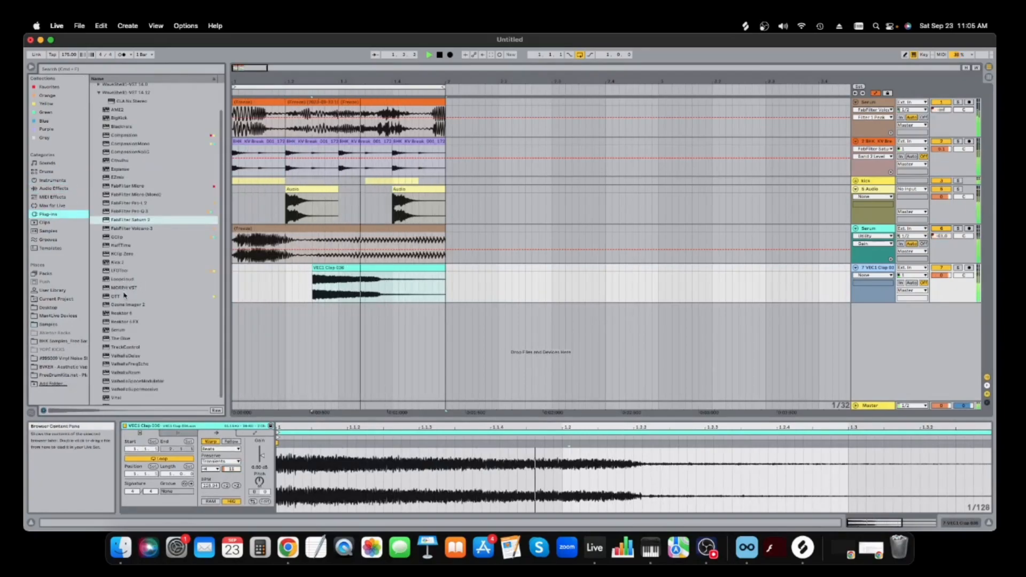
pyautogui.click(127, 339)
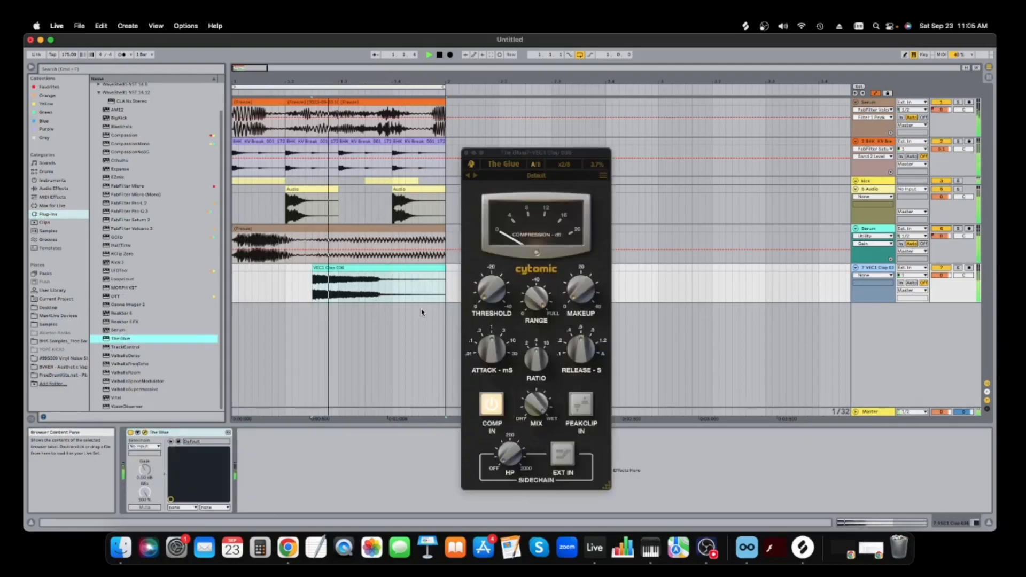
pyautogui.moveTo(509, 260); pyautogui.dragTo(518, 244)
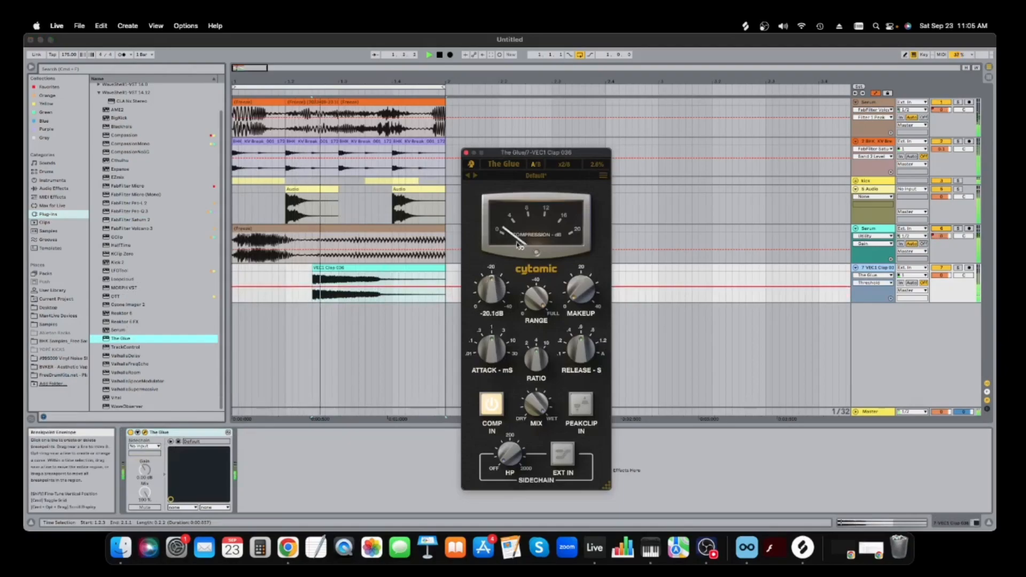
pyautogui.click(466, 153)
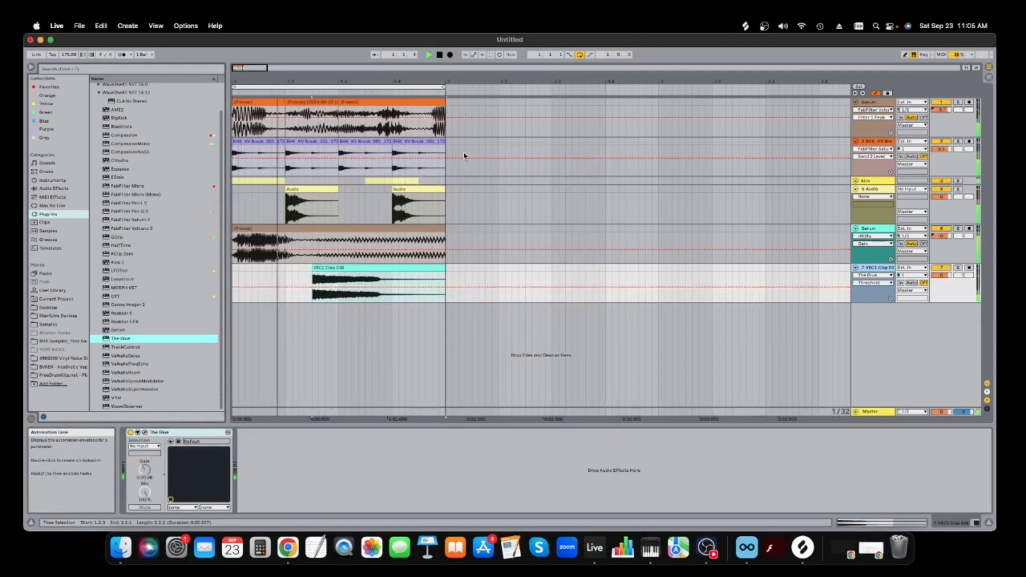
# - Solo the upper Serum track, raise Volcano 3's low-pass and high-pass cutoffs, and flatten the low-pass peak
pyautogui.click(874, 231)
pyautogui.press('space')
pyautogui.click(958, 229)
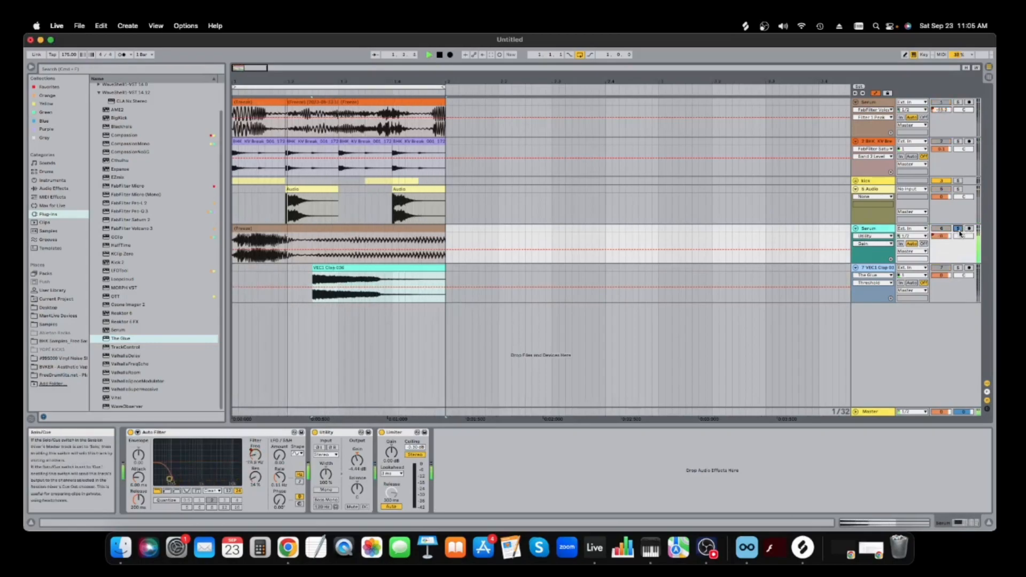
pyautogui.click(958, 103)
pyautogui.click(876, 102)
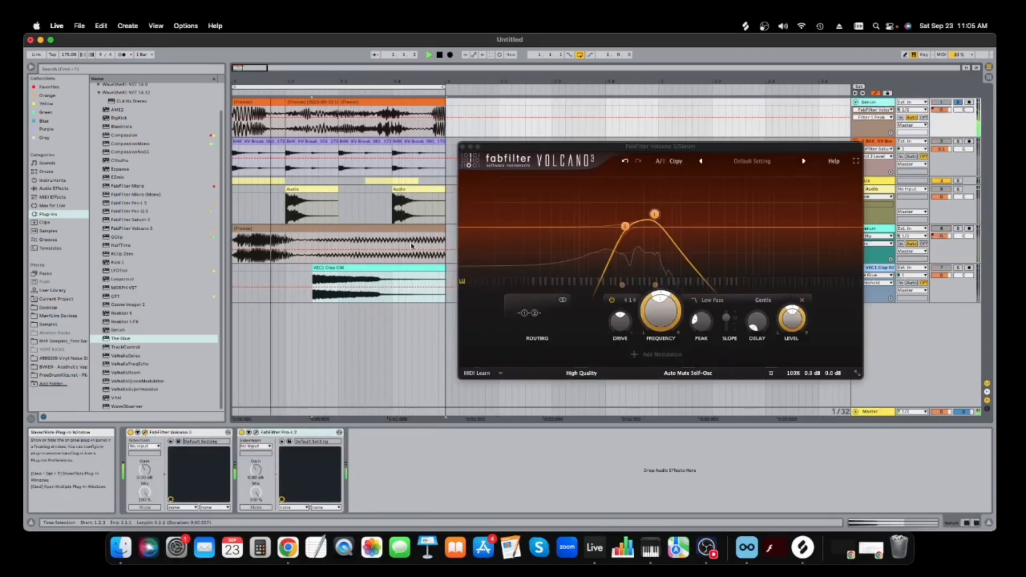
pyautogui.moveTo(655, 214); pyautogui.dragTo(736, 227)
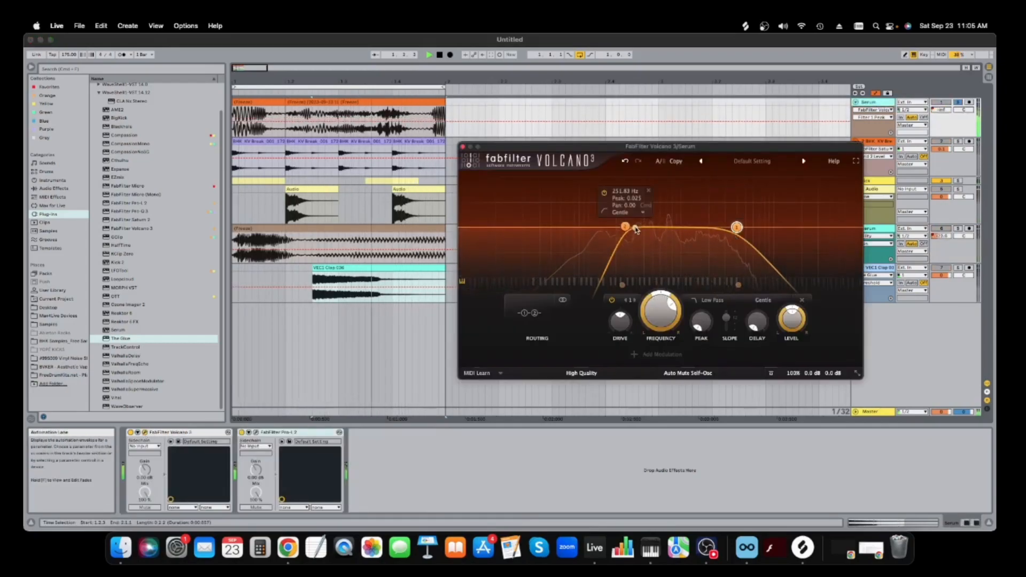
pyautogui.moveTo(634, 229); pyautogui.dragTo(638, 230)
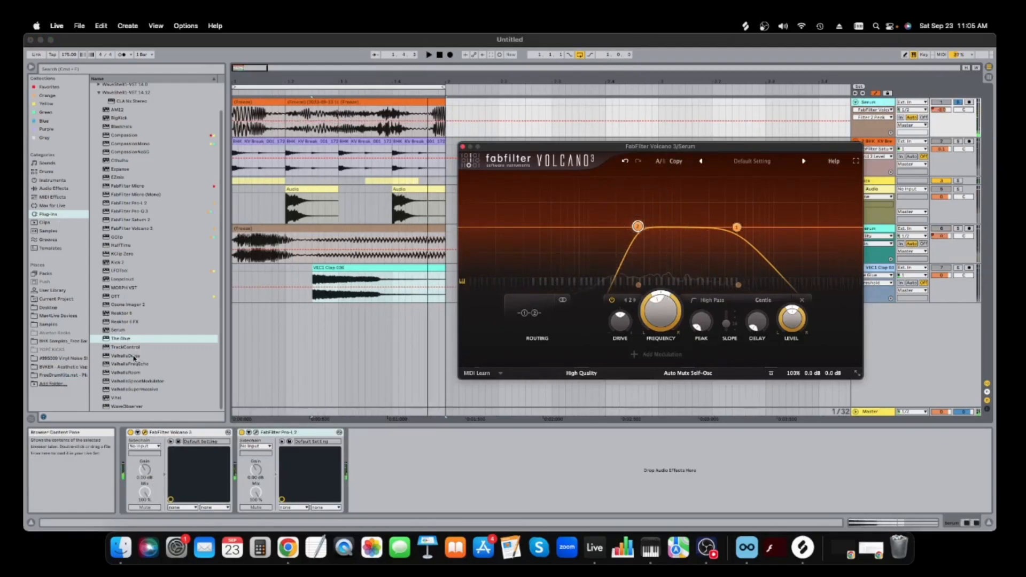
# - Insert ValhallaDelay between Volcano 3 and Pro-L 2 on the upper Serum track and set its mix to 20%
pyautogui.moveTo(135, 358); pyautogui.dragTo(243, 451)
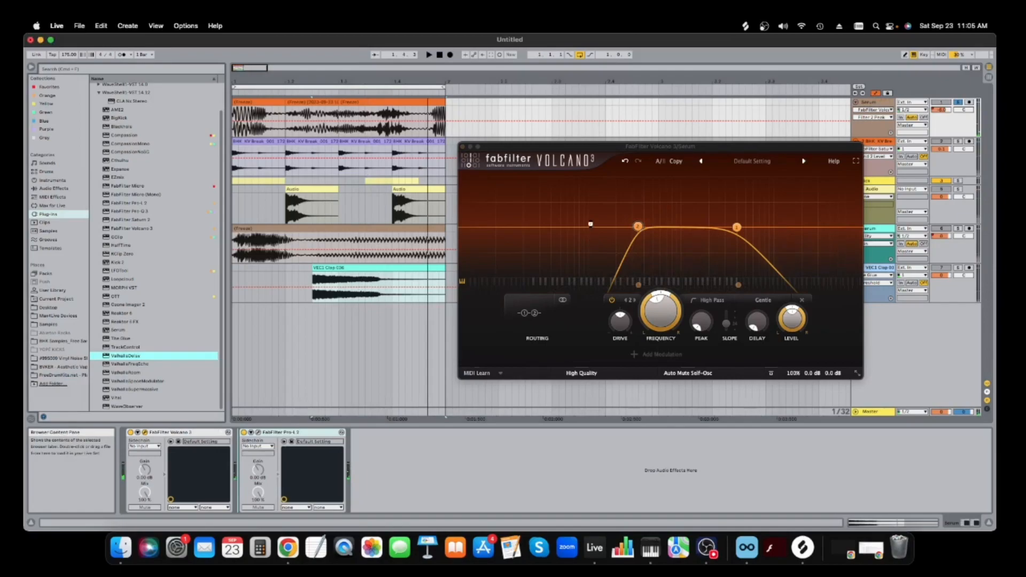
pyautogui.press('space')
pyautogui.moveTo(505, 236); pyautogui.dragTo(507, 271)
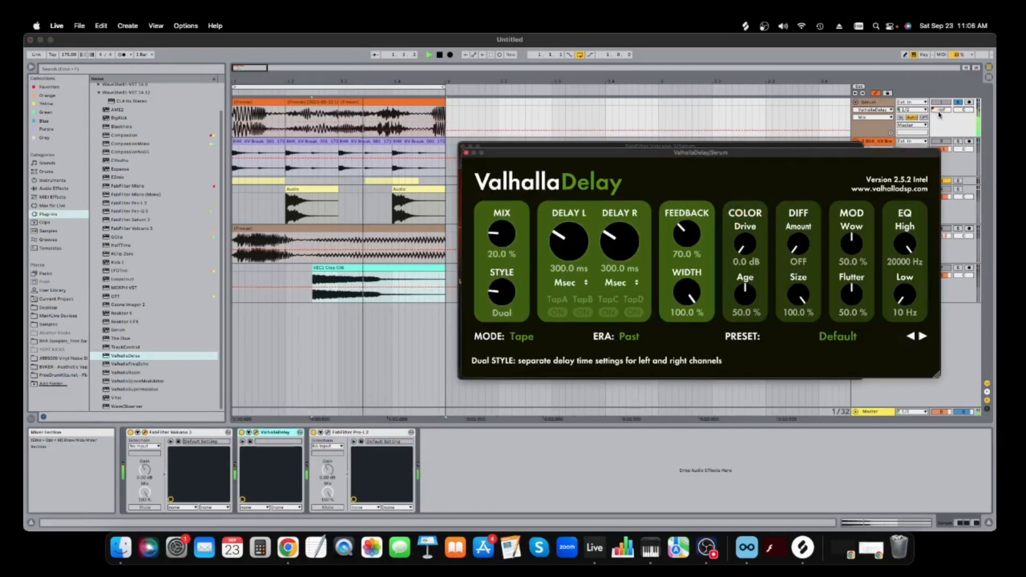
pyautogui.click(466, 153)
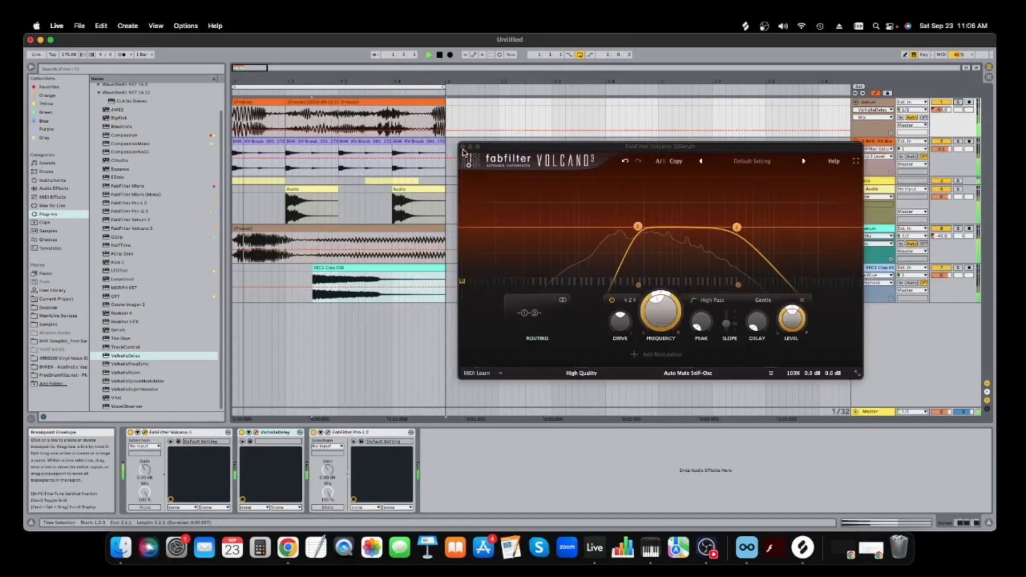
pyautogui.click(463, 147)
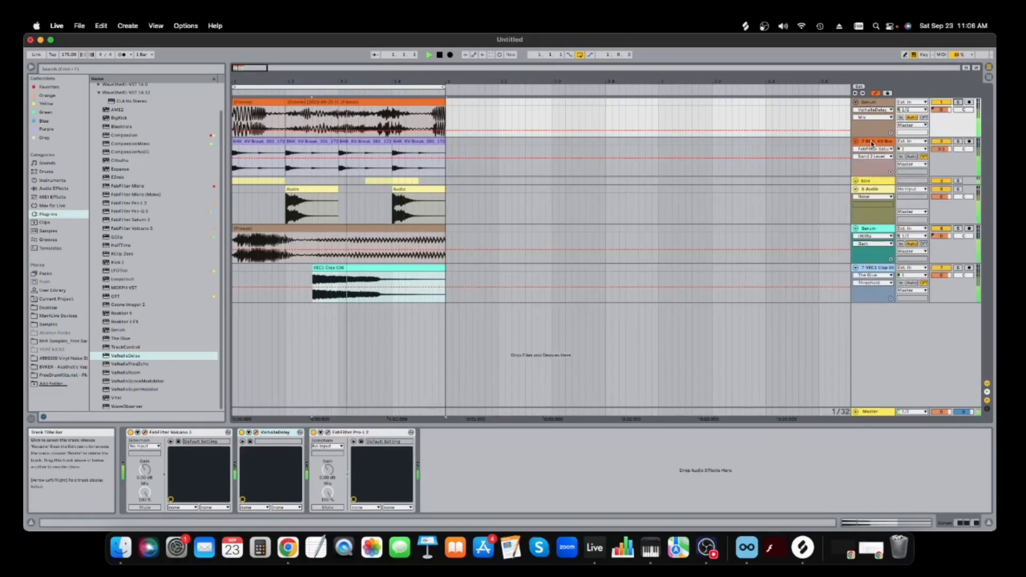
# - Show the lower Serum bass clip's Transposition envelope and lower the pitch slightly from beat 3 onward
pyautogui.click(367, 268)
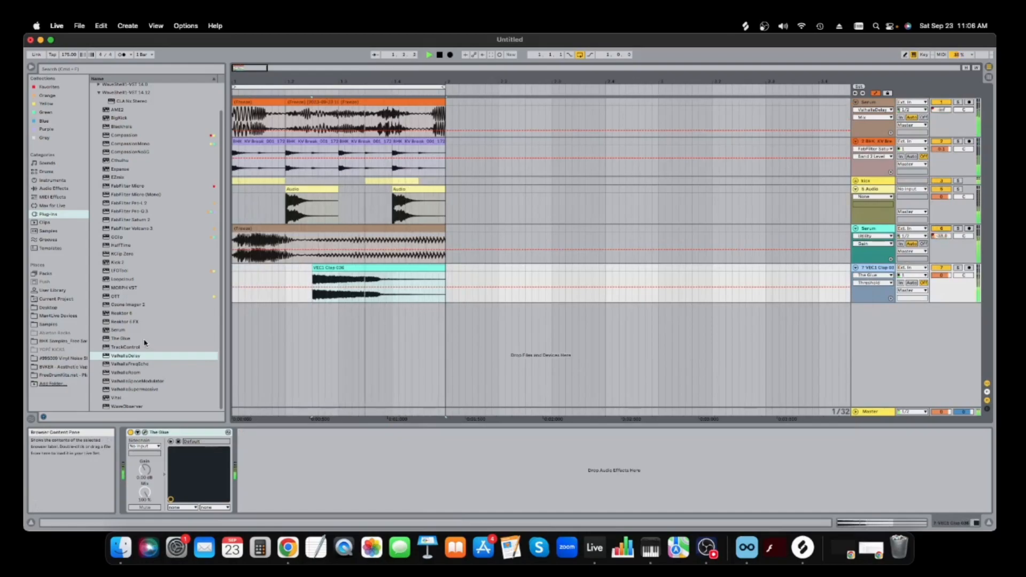
pyautogui.doubleClick(258, 228)
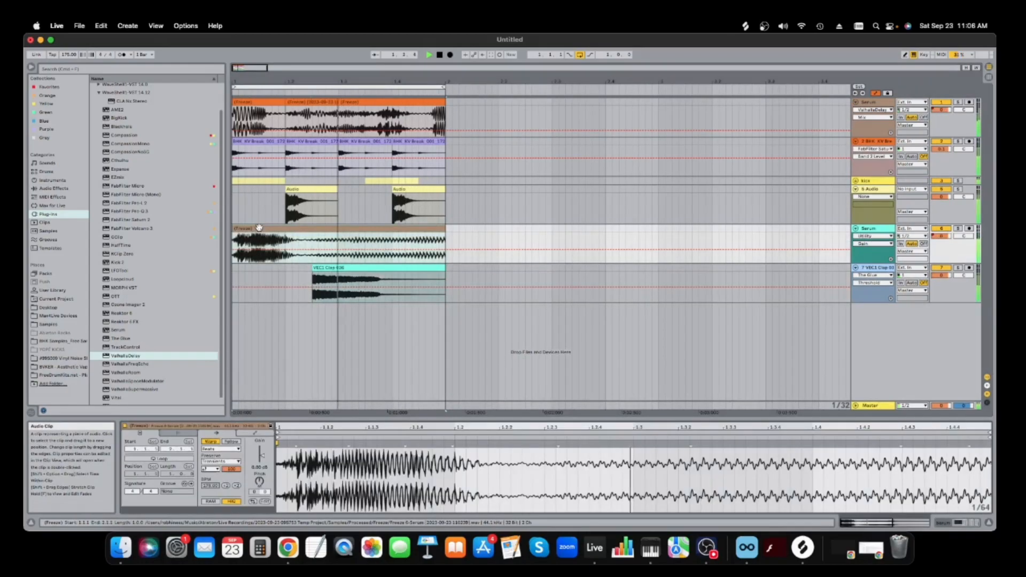
pyautogui.click(256, 434)
pyautogui.click(252, 449)
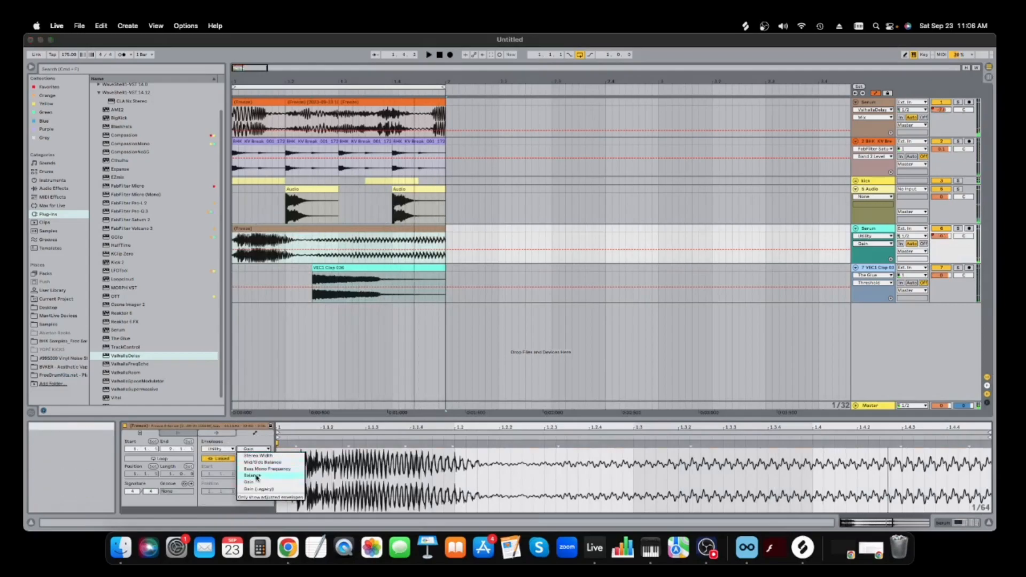
pyautogui.click(224, 452)
pyautogui.click(223, 449)
pyautogui.click(222, 455)
pyautogui.click(256, 449)
pyautogui.click(257, 462)
pyautogui.moveTo(338, 419); pyautogui.dragTo(360, 254)
pyautogui.press('space')
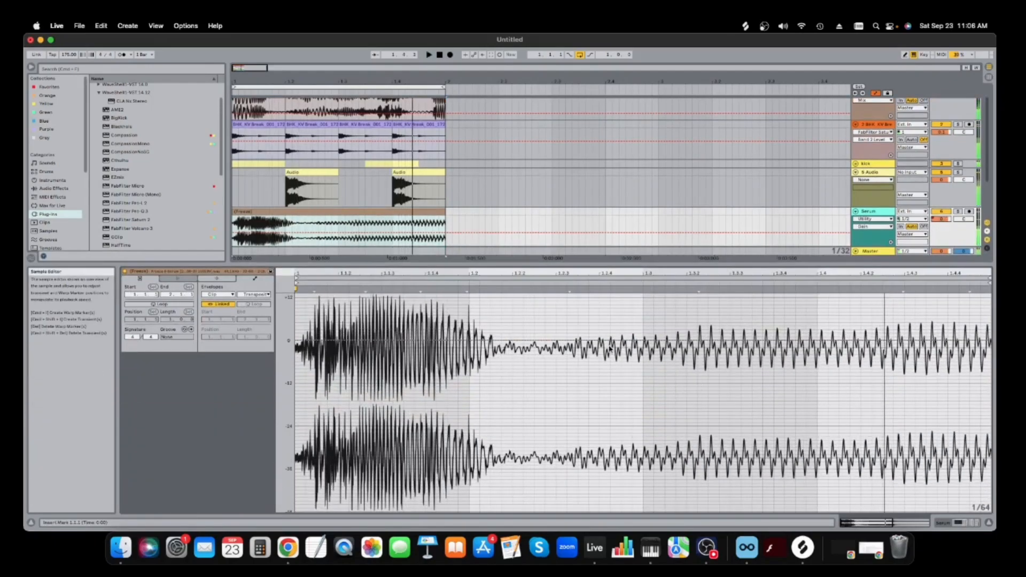
pyautogui.moveTo(636, 340)
pyautogui.mouseDown()
pyautogui.moveTo(632, 378)
pyautogui.moveTo(634, 345)
pyautogui.mouseUp()
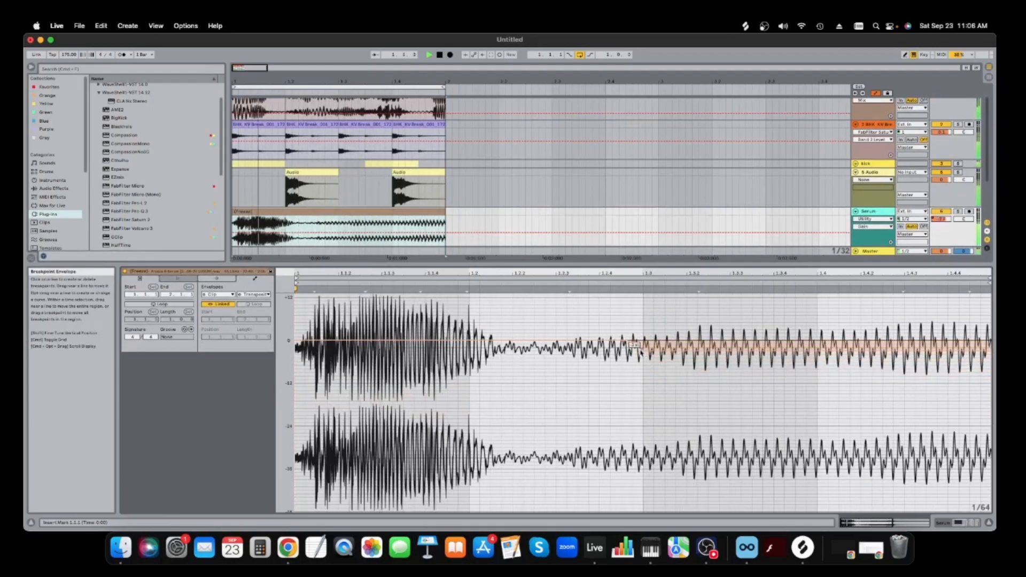
# - Set the Auto Filter resonance on the lower Serum track to 0%
pyautogui.click(958, 523)
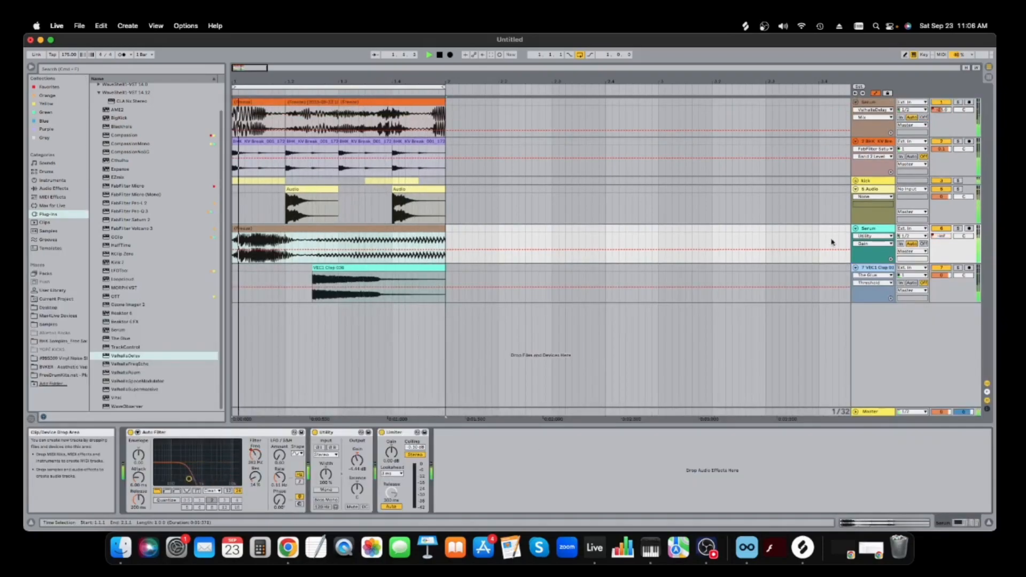
pyautogui.click(260, 477)
pyautogui.moveTo(262, 477)
pyautogui.mouseDown()
pyautogui.moveTo(262, 433)
pyautogui.moveTo(262, 484)
pyautogui.mouseUp()
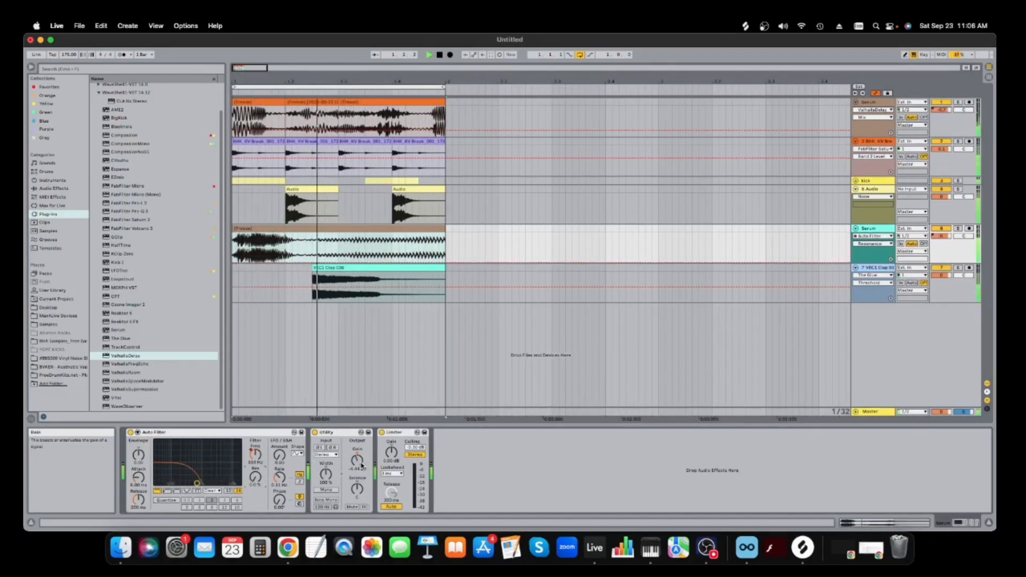
# - Move ValhallaDelay ahead of Volcano 3 on the upper Serum track, then lower Volcano's low-pass cutoff and set its high-pass to about 191 Hz
pyautogui.click(885, 107)
pyautogui.moveTo(283, 438); pyautogui.dragTo(161, 434)
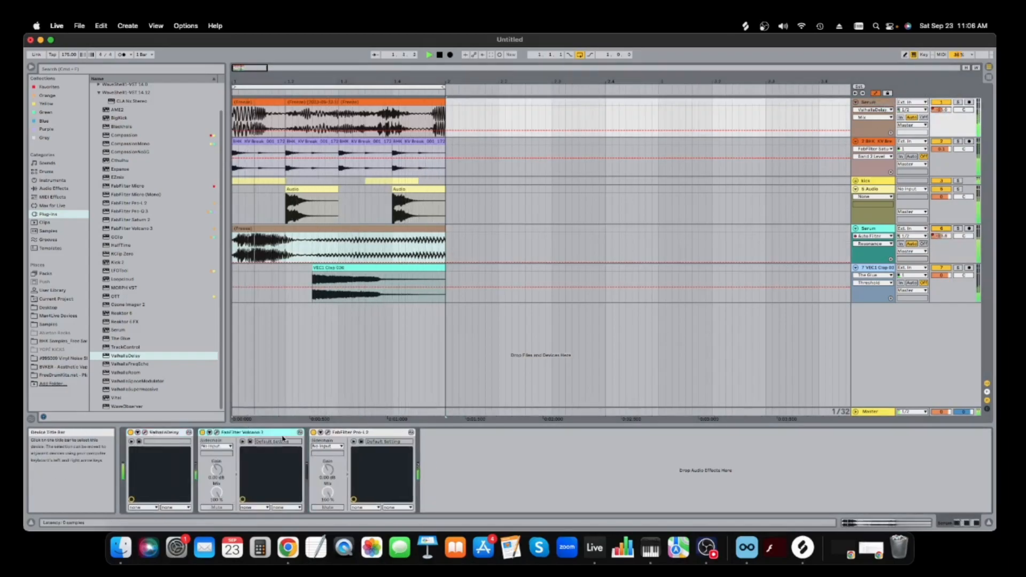
pyautogui.click(218, 433)
pyautogui.moveTo(736, 227); pyautogui.dragTo(615, 230)
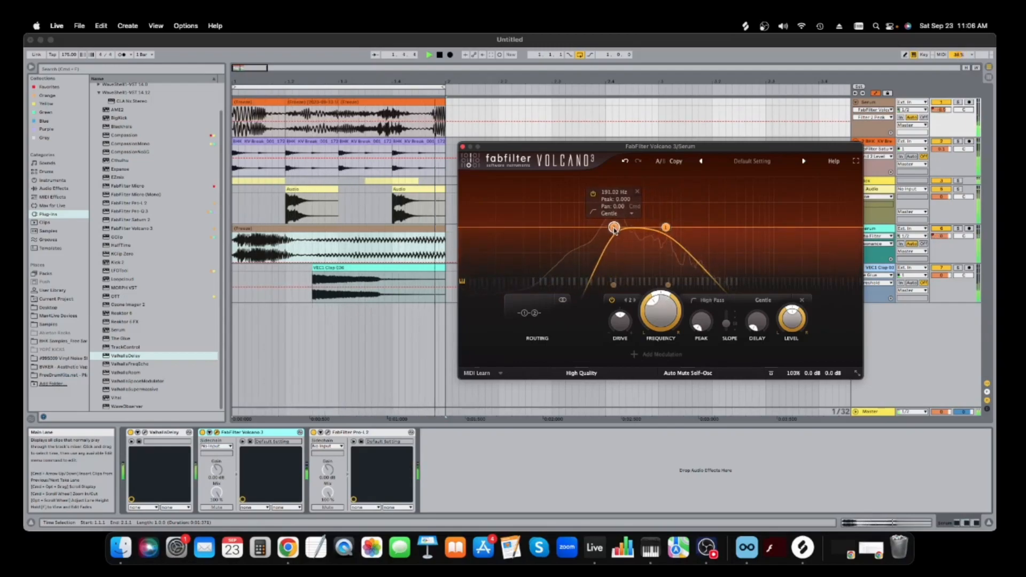
pyautogui.click(463, 147)
# - Solo the lower Serum track, insert a Reverb between Utility and Limiter, and toggle its Lo Cut and Hi Cut input filters
pyautogui.click(958, 229)
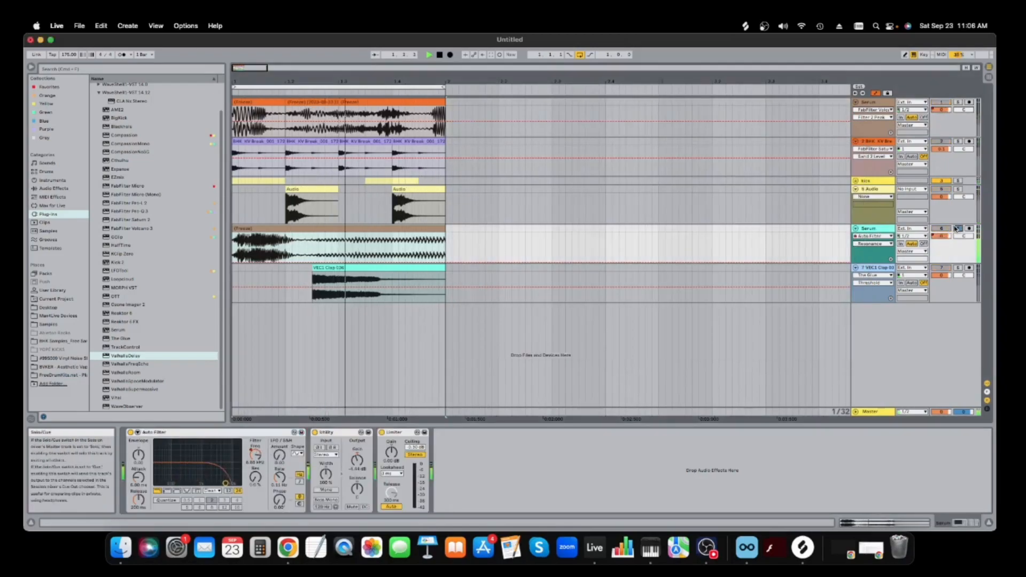
pyautogui.click(53, 188)
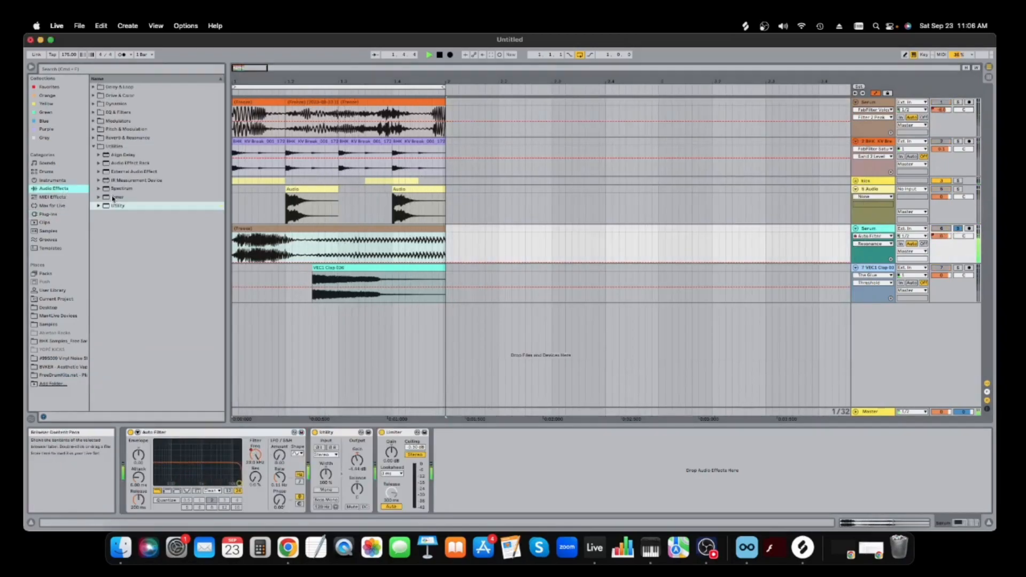
pyautogui.click(128, 146)
pyautogui.click(130, 138)
pyautogui.moveTo(117, 187); pyautogui.dragTo(418, 457)
pyautogui.click(394, 448)
pyautogui.click(412, 449)
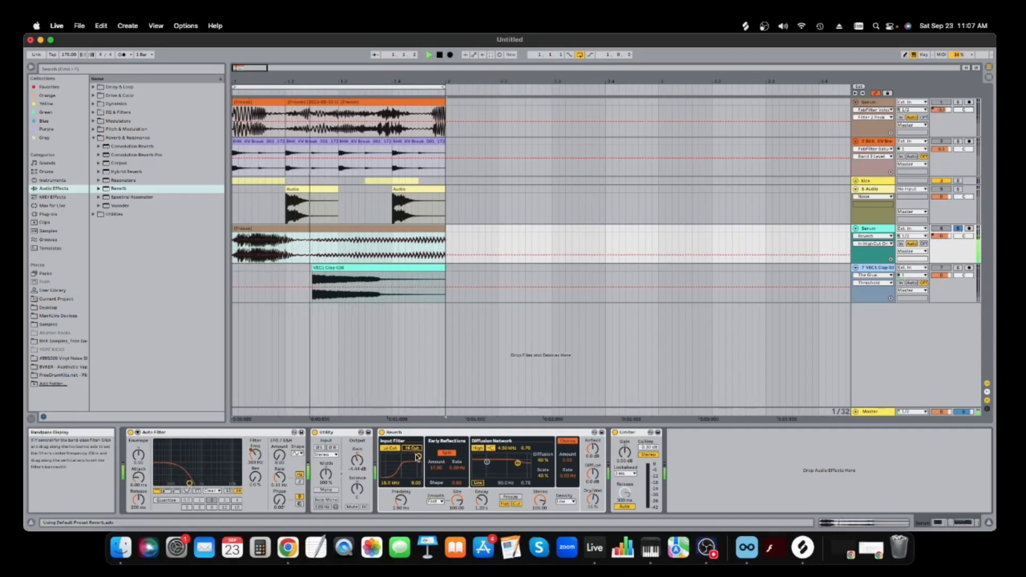
# - Raise the Reverb's predelay and decay, switch the diffusion network's low filter, and reduce Dry/Wet
pyautogui.moveTo(401, 500); pyautogui.dragTo(400, 449)
pyautogui.moveTo(481, 500); pyautogui.dragTo(482, 459)
pyautogui.click(478, 483)
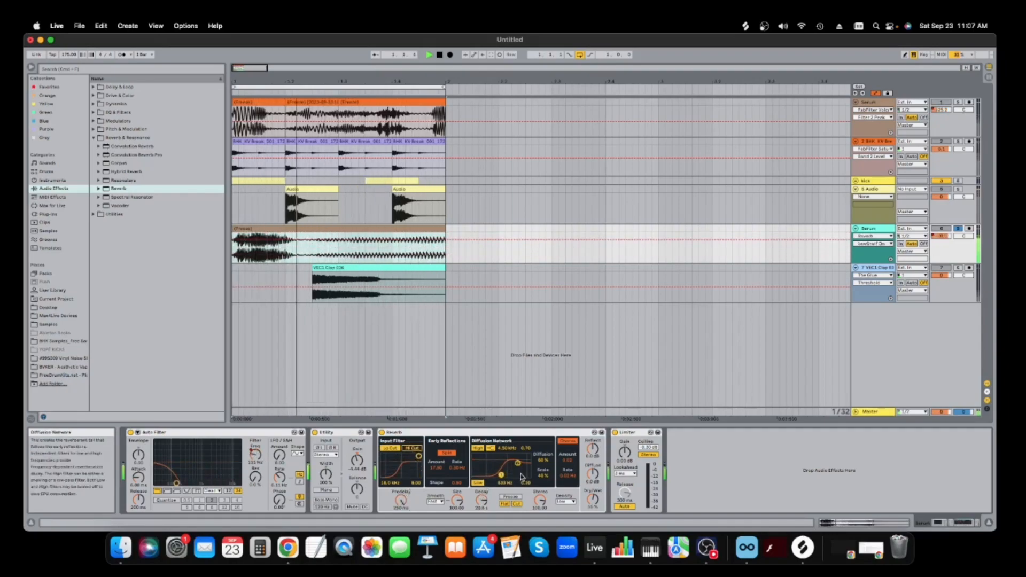
pyautogui.moveTo(592, 500); pyautogui.dragTo(592, 521)
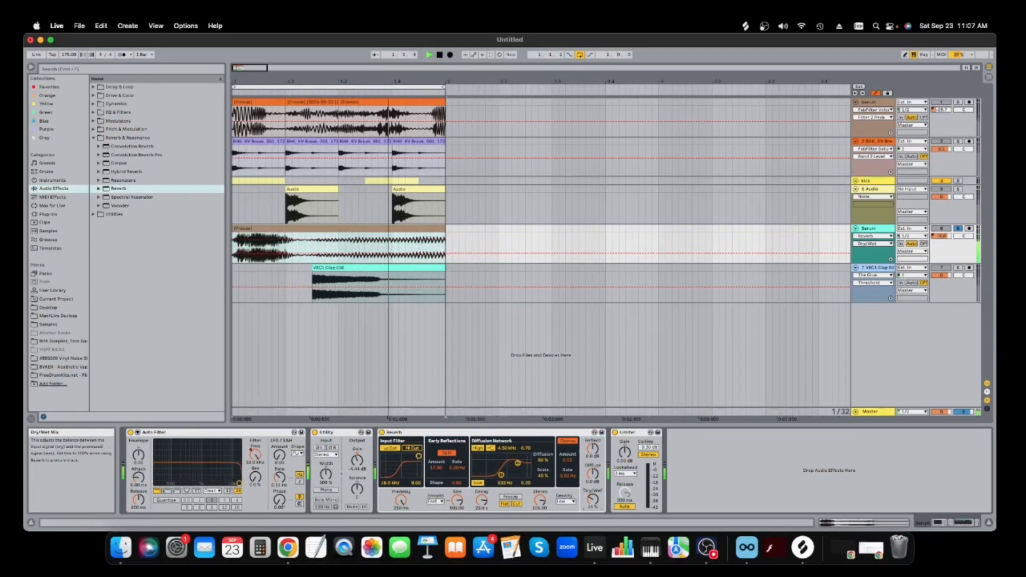
# - Unsolo the lower Serum track and audition the full loop from the start
pyautogui.click(960, 230)
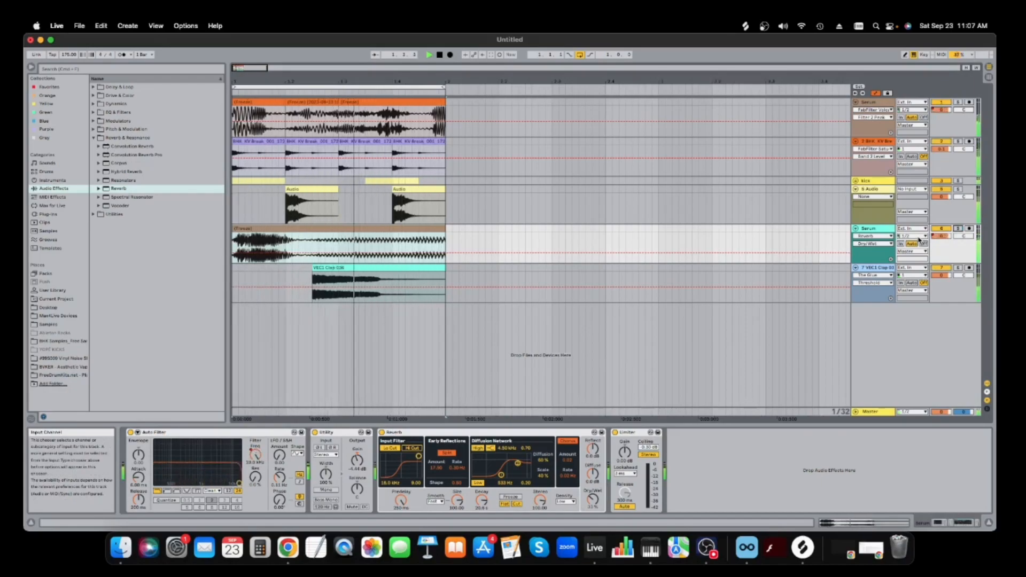
pyautogui.press('space')
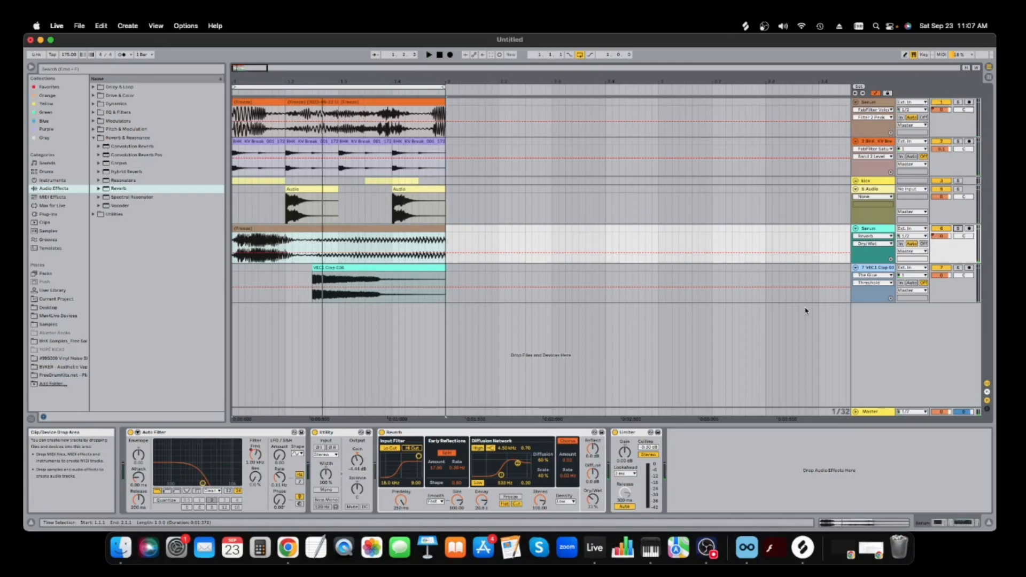
pyautogui.press('space')
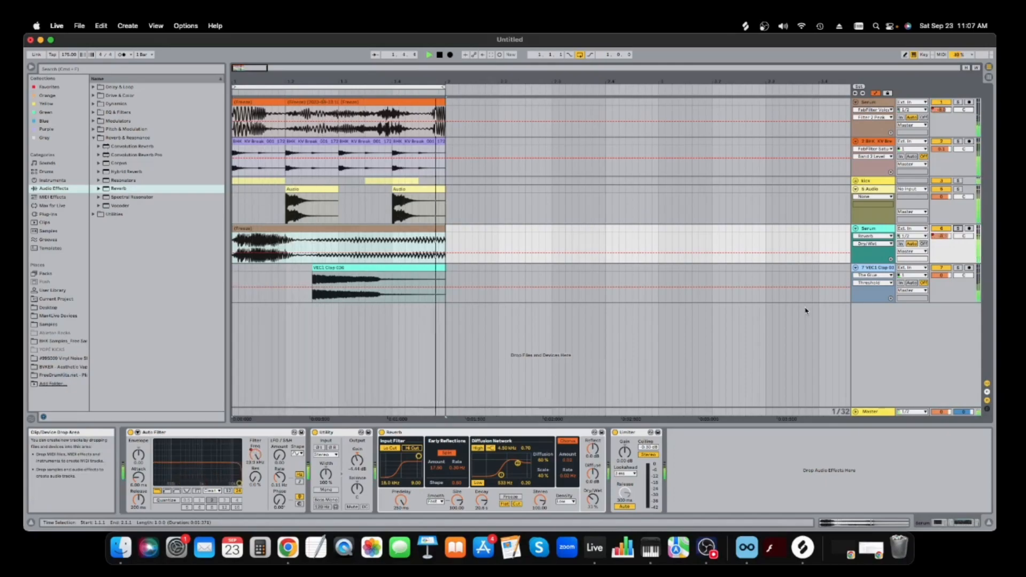